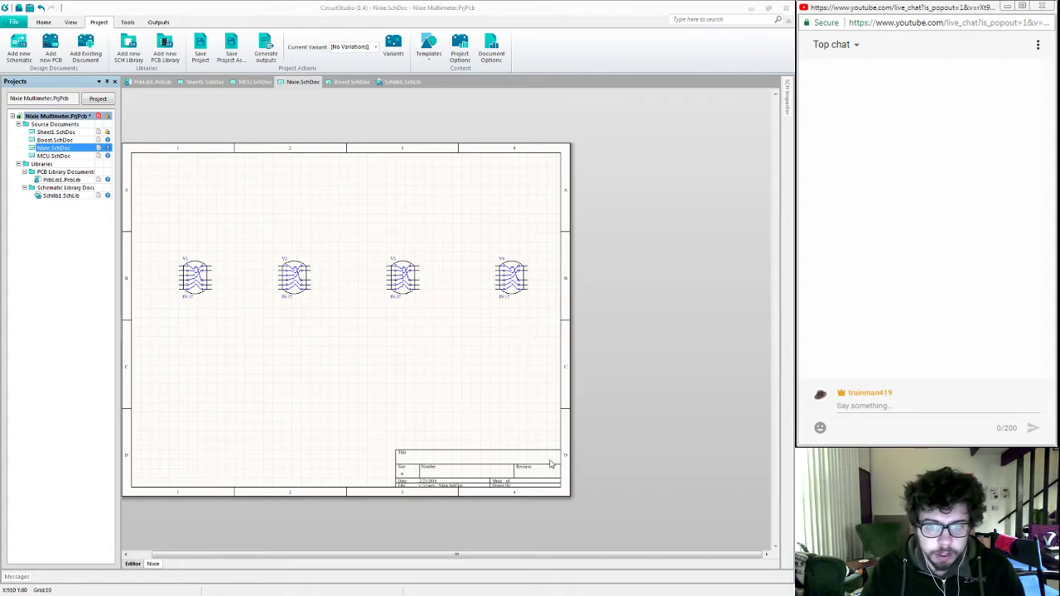
Step: Fit the whole Nixie schematic sheet in the view
{"action": "right_click", "coordinate": [386, 395]}
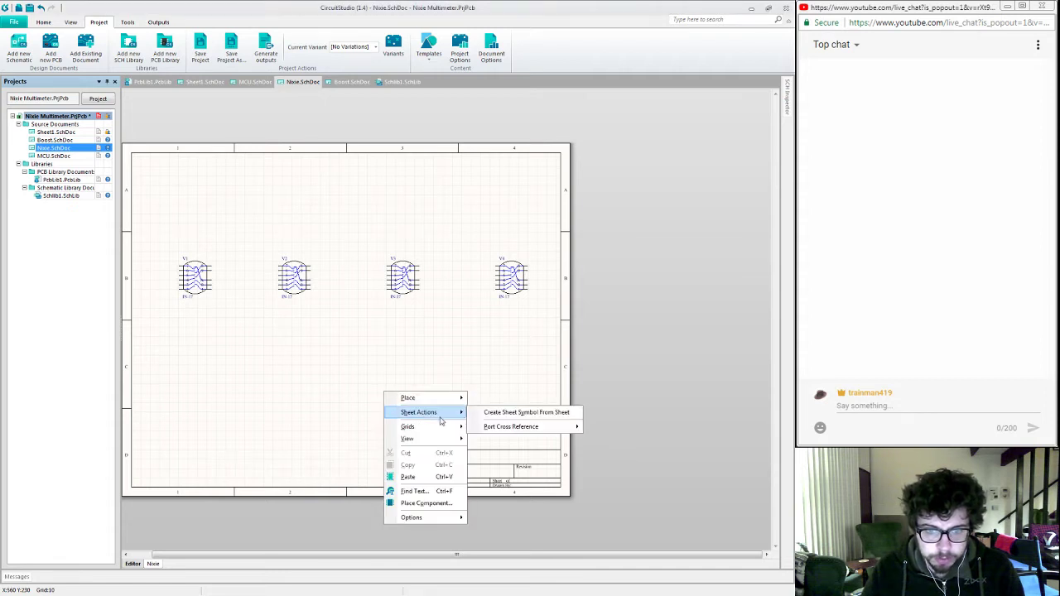
{"action": "mouse_move", "coordinate": [453, 445]}
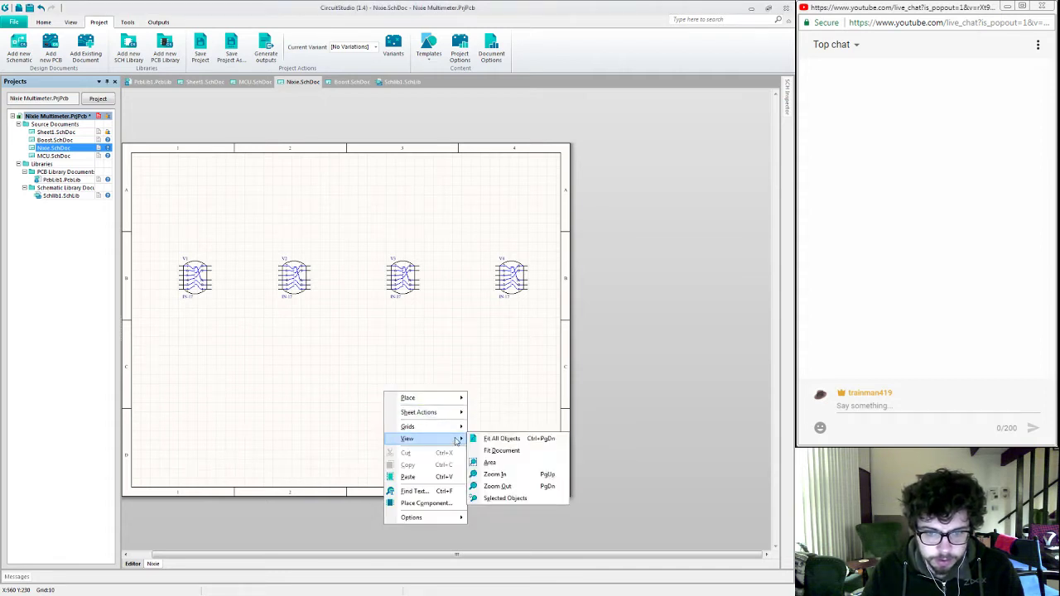
{"action": "left_click", "coordinate": [523, 451]}
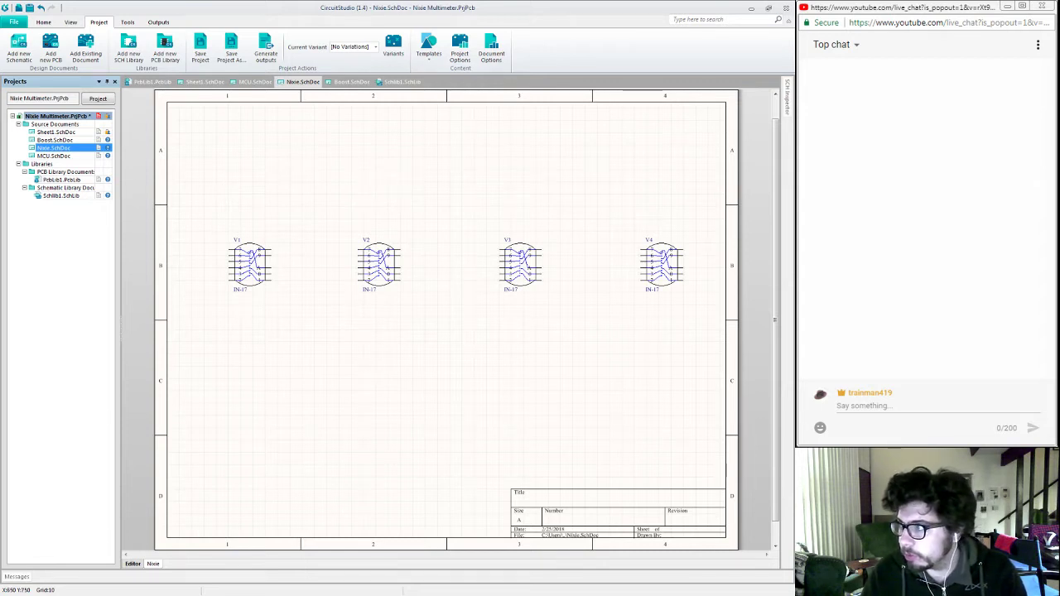
Step: Switch to the browser with the Digi-Key HV5622PG-G page and open the HV5622 datasheet in a new tab
{"action": "left_click_drag", "start_coordinate": [1059, 56], "coordinate": [607, 24]}
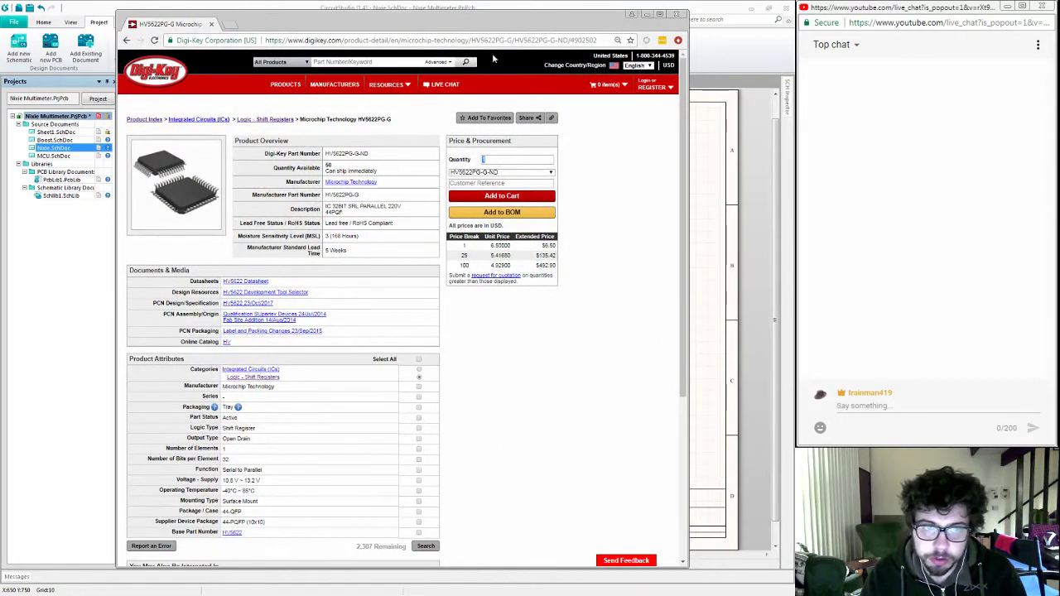
{"action": "left_click_drag", "start_coordinate": [375, 19], "coordinate": [476, 15]}
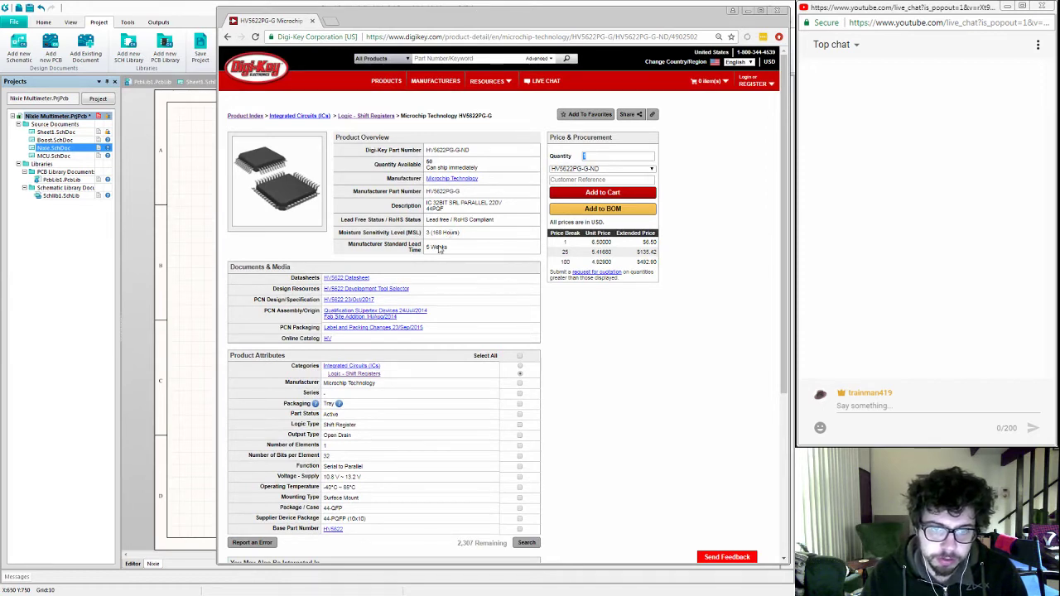
{"action": "right_click", "coordinate": [327, 279]}
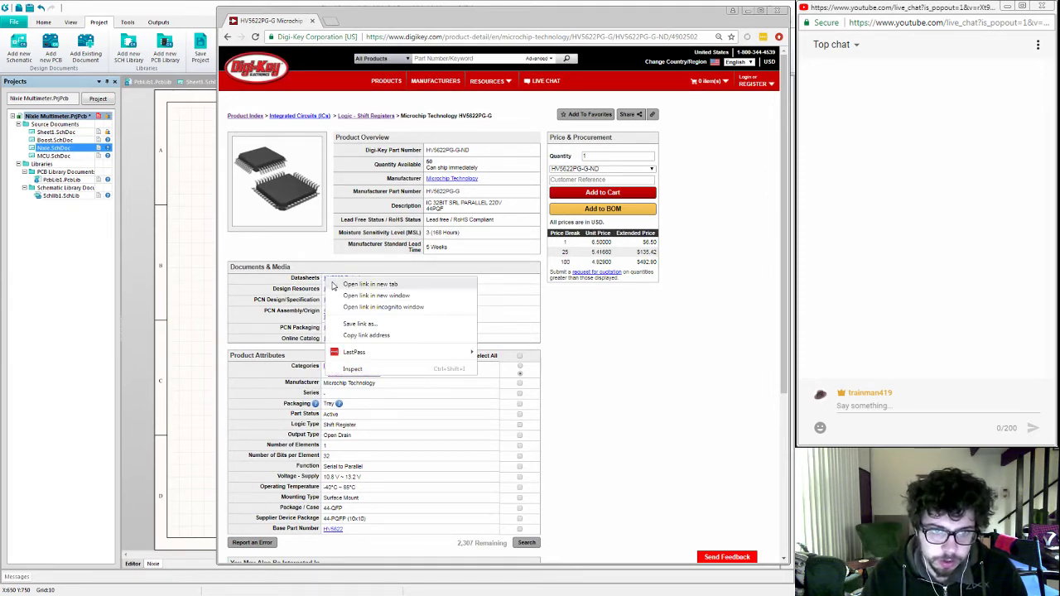
{"action": "left_click", "coordinate": [336, 284]}
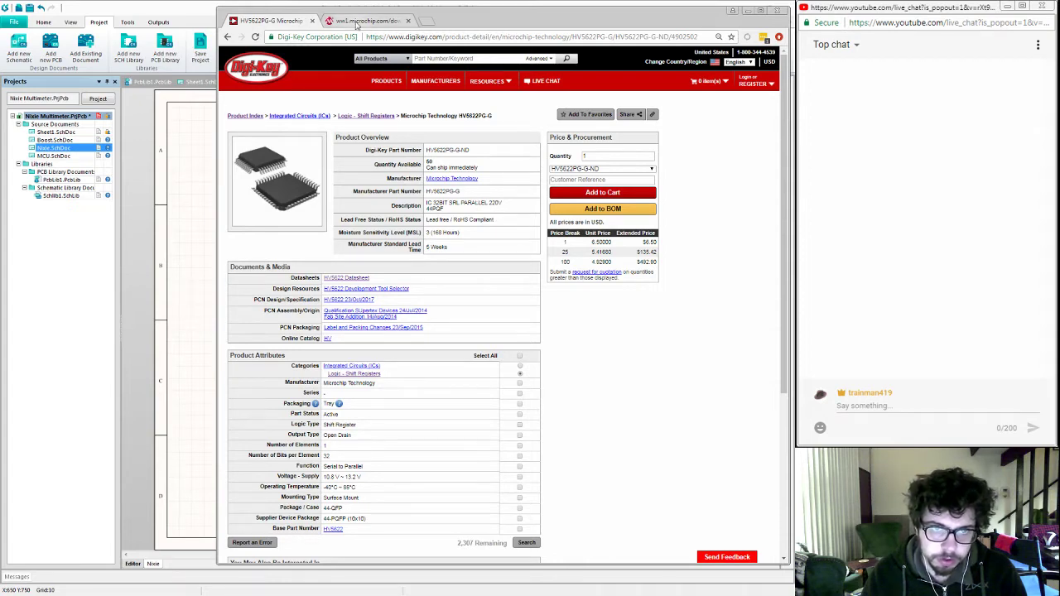
{"action": "left_click", "coordinate": [365, 20]}
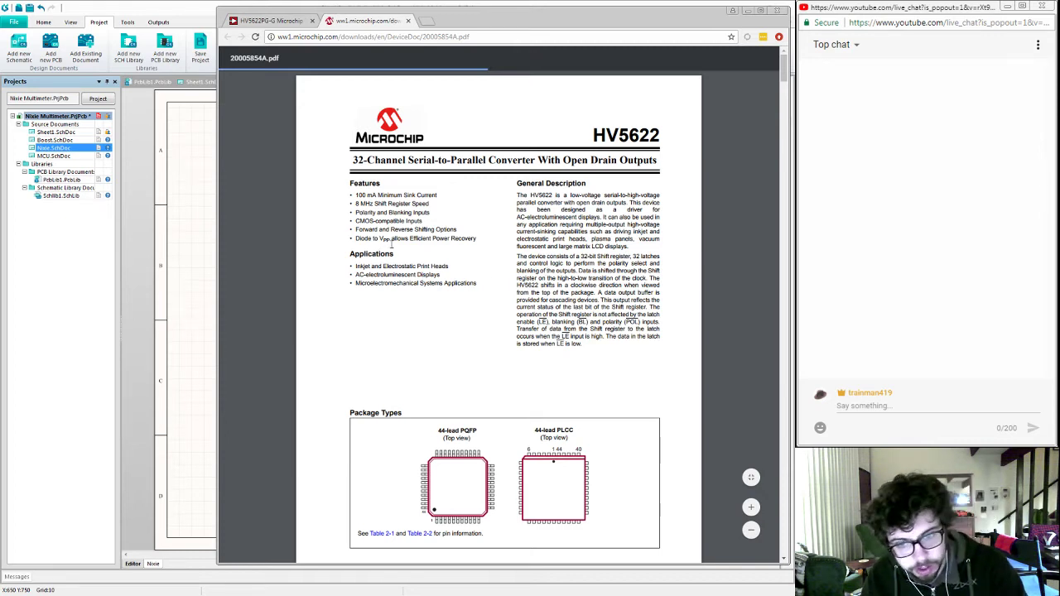
Step: Look through the HV5622 datasheet, covering the electrical characteristics, pin function tables and package outlines
{"action": "scroll", "coordinate": [620, 308], "scroll_direction": "down", "scroll_amount": 1}
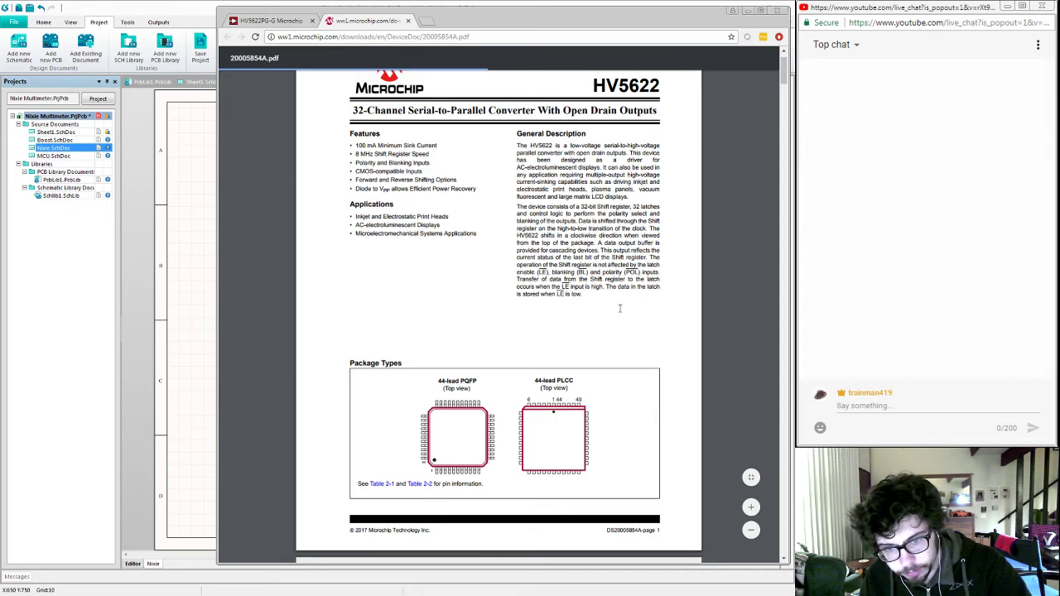
{"action": "scroll", "coordinate": [614, 318], "scroll_direction": "down", "scroll_amount": 1}
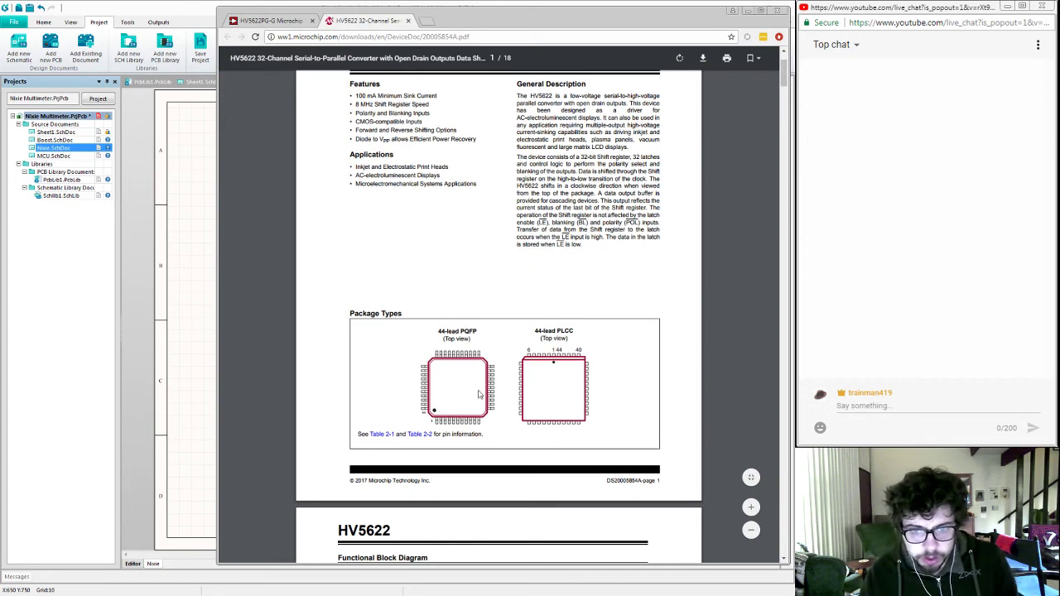
{"action": "scroll", "coordinate": [437, 332], "scroll_direction": "down", "scroll_amount": 5}
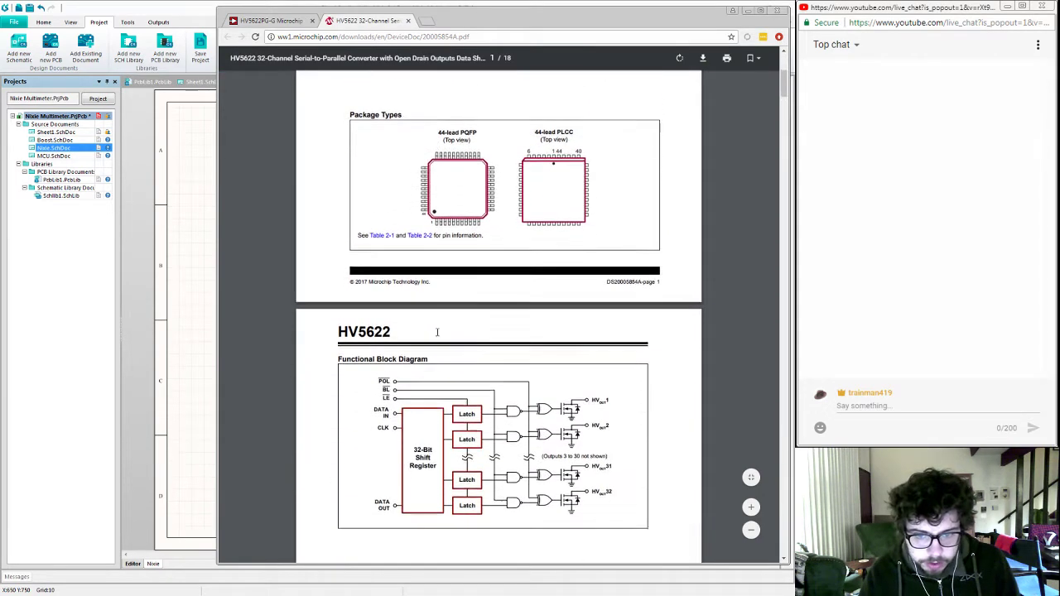
{"action": "scroll", "coordinate": [438, 332], "scroll_direction": "down", "scroll_amount": 10}
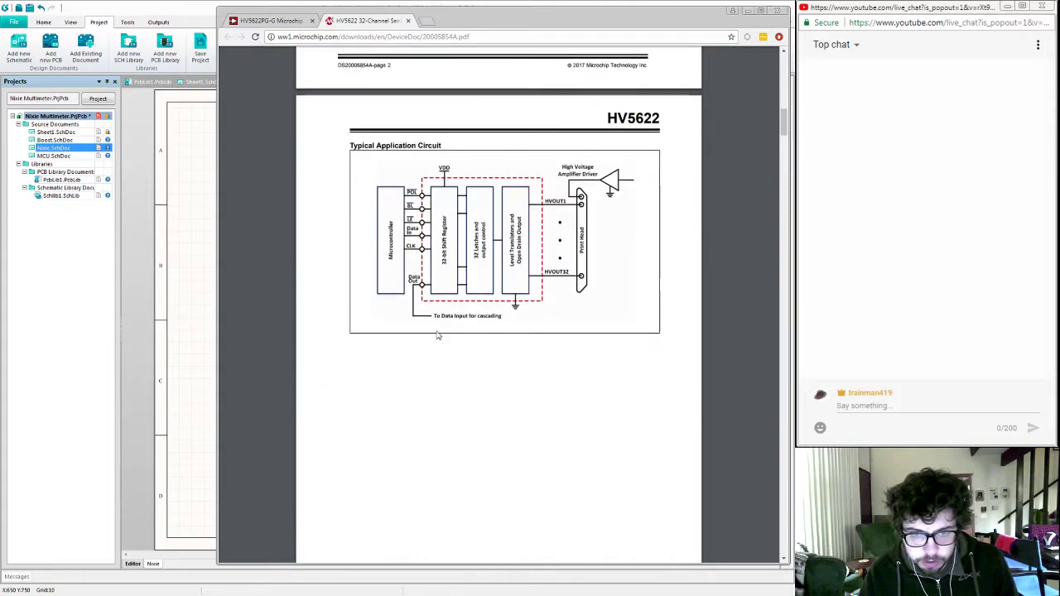
{"action": "scroll", "coordinate": [438, 335], "scroll_direction": "down", "scroll_amount": 10}
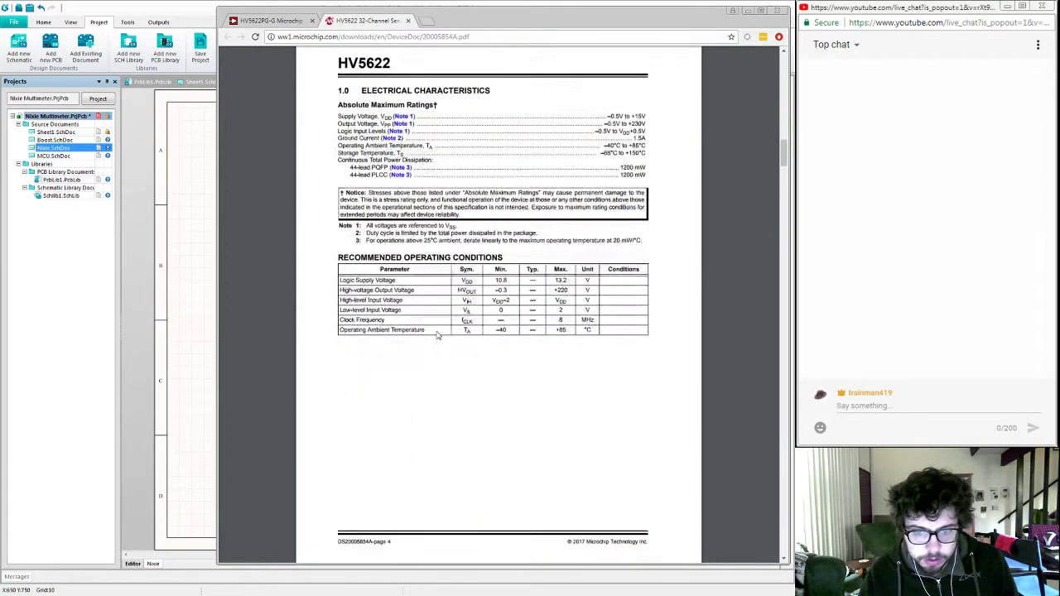
{"action": "scroll", "coordinate": [438, 335], "scroll_direction": "down", "scroll_amount": 17}
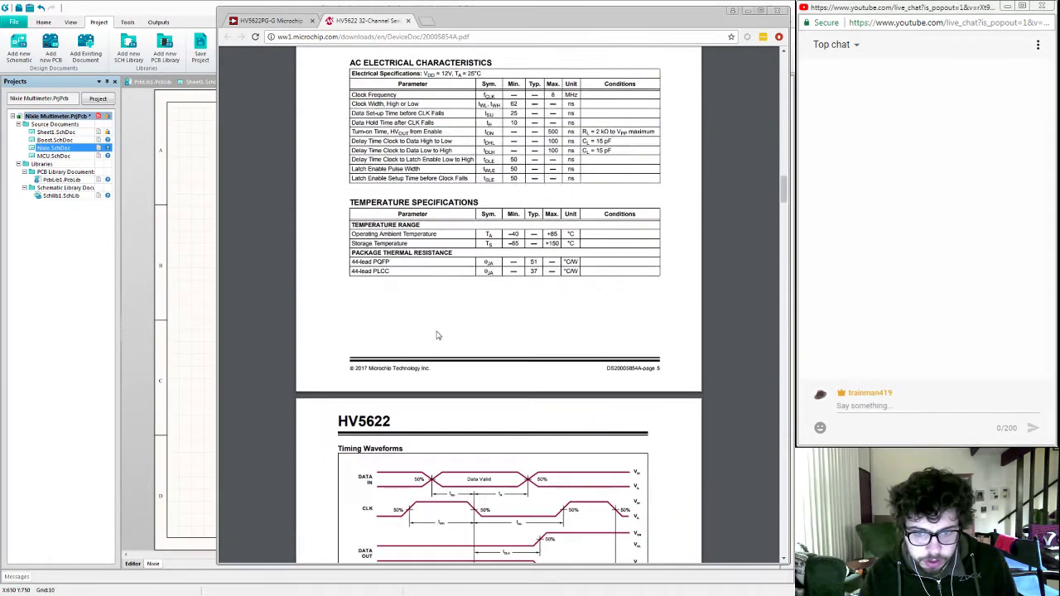
{"action": "scroll", "coordinate": [438, 336], "scroll_direction": "down", "scroll_amount": 19}
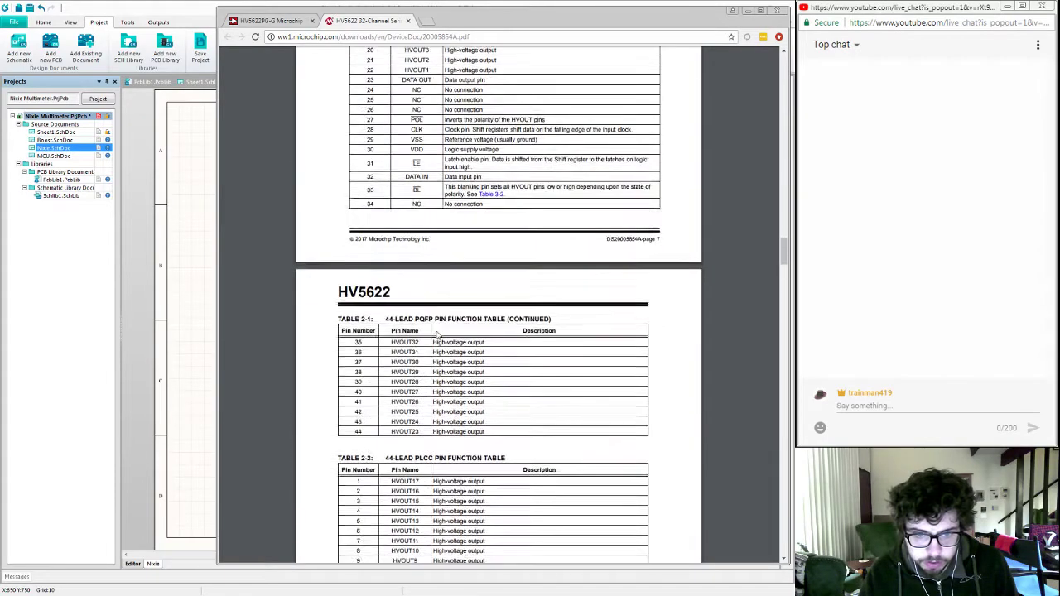
{"action": "scroll", "coordinate": [437, 335], "scroll_direction": "down", "scroll_amount": 20}
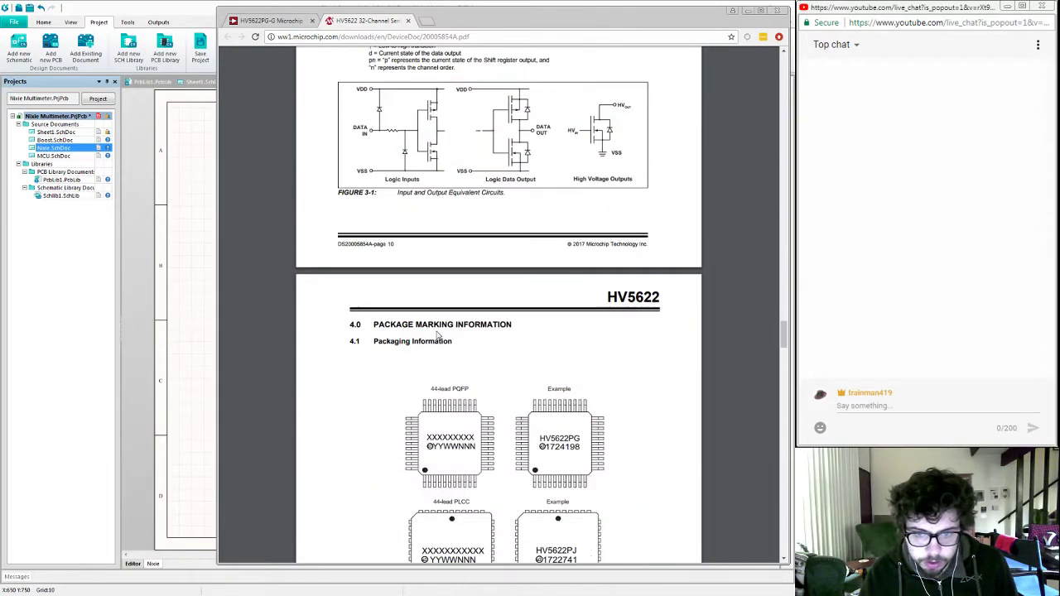
{"action": "scroll", "coordinate": [437, 335], "scroll_direction": "down", "scroll_amount": 15}
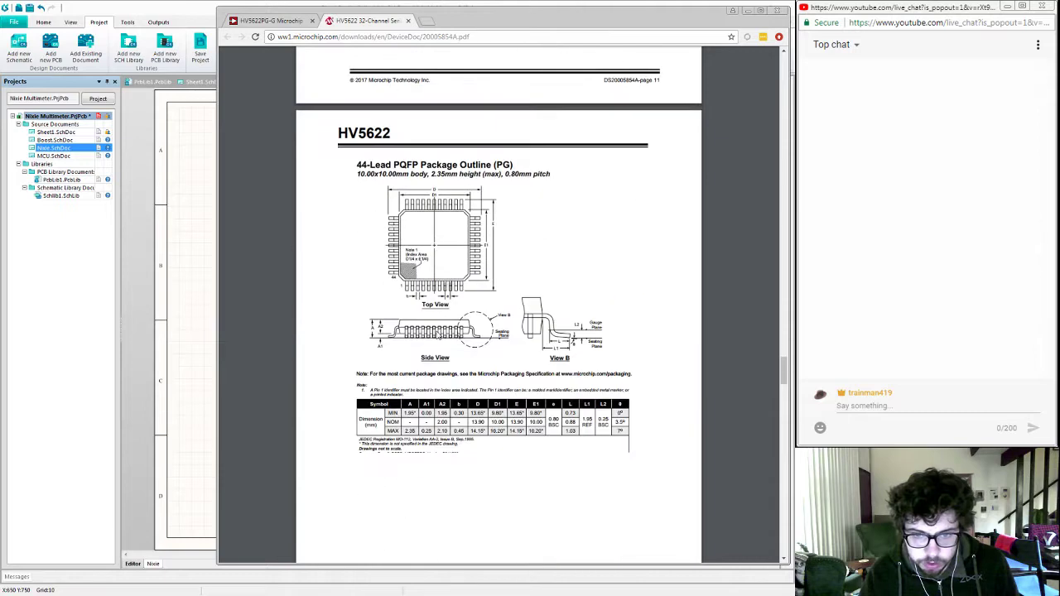
{"action": "scroll", "coordinate": [438, 335], "scroll_direction": "down", "scroll_amount": 10}
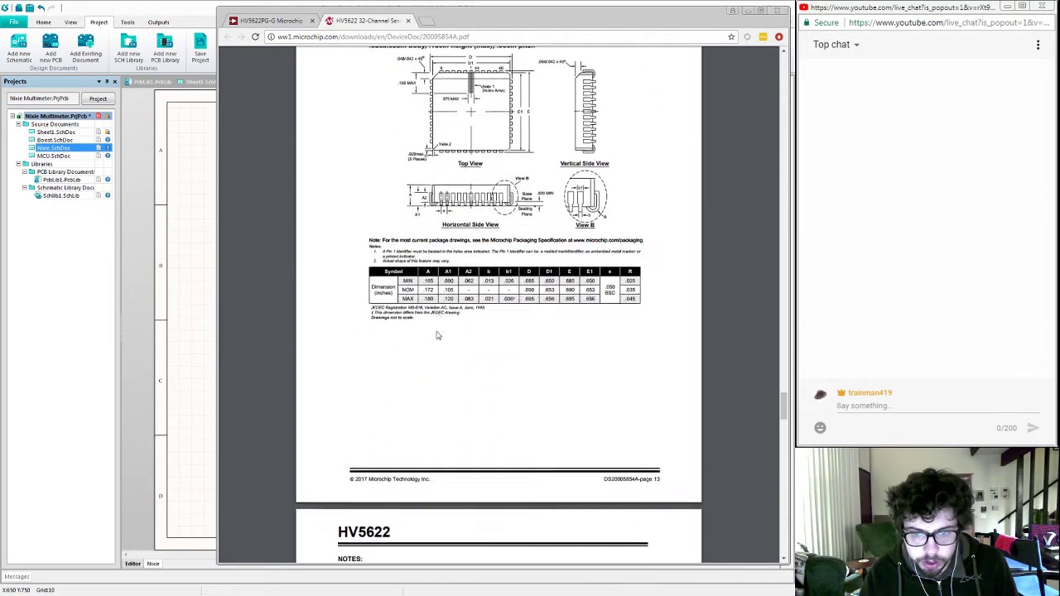
{"action": "scroll", "coordinate": [437, 336], "scroll_direction": "down", "scroll_amount": 10}
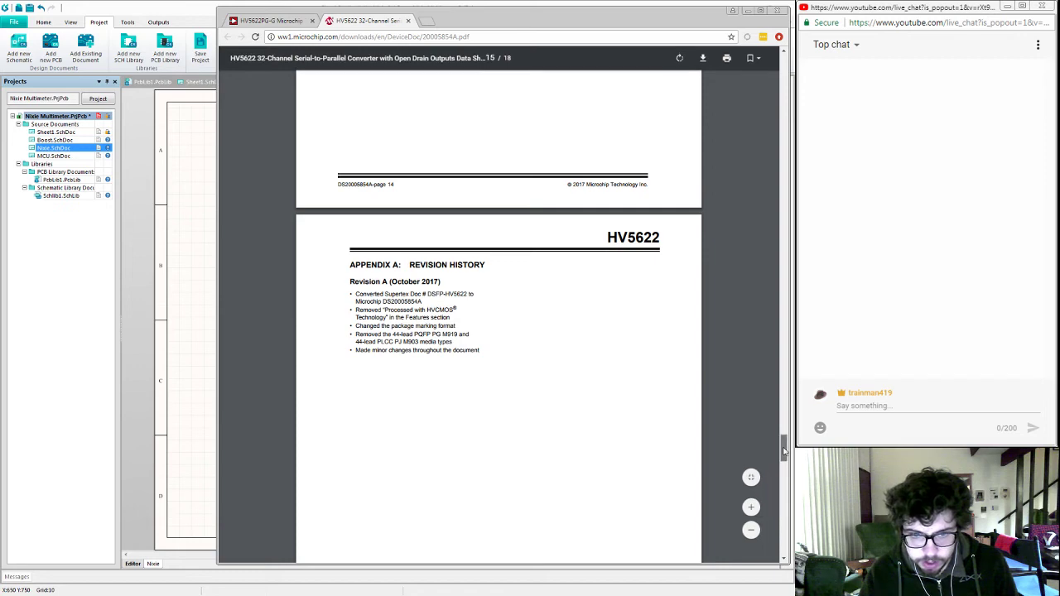
Step: Go back to the start of the datasheet and examine the package types and functional block diagram
{"action": "mouse_move", "coordinate": [784, 451]}
{"action": "left_mouse_down"}
{"action": "mouse_move", "coordinate": [792, 354]}
{"action": "mouse_move", "coordinate": [781, 76]}
{"action": "mouse_move", "coordinate": [781, 93]}
{"action": "left_mouse_up"}
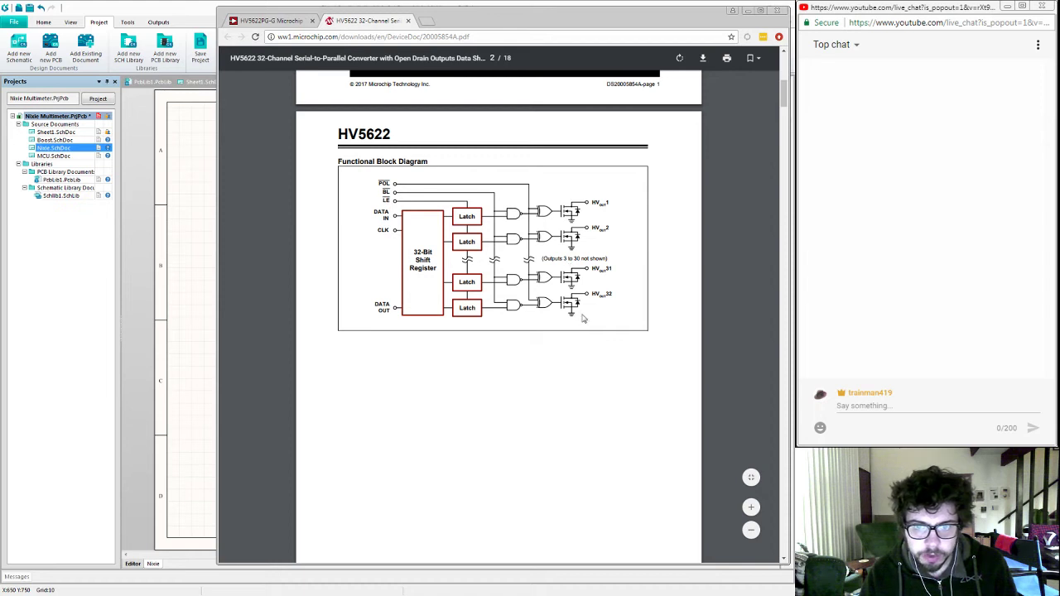
{"action": "scroll", "coordinate": [627, 322], "scroll_direction": "up", "scroll_amount": 1}
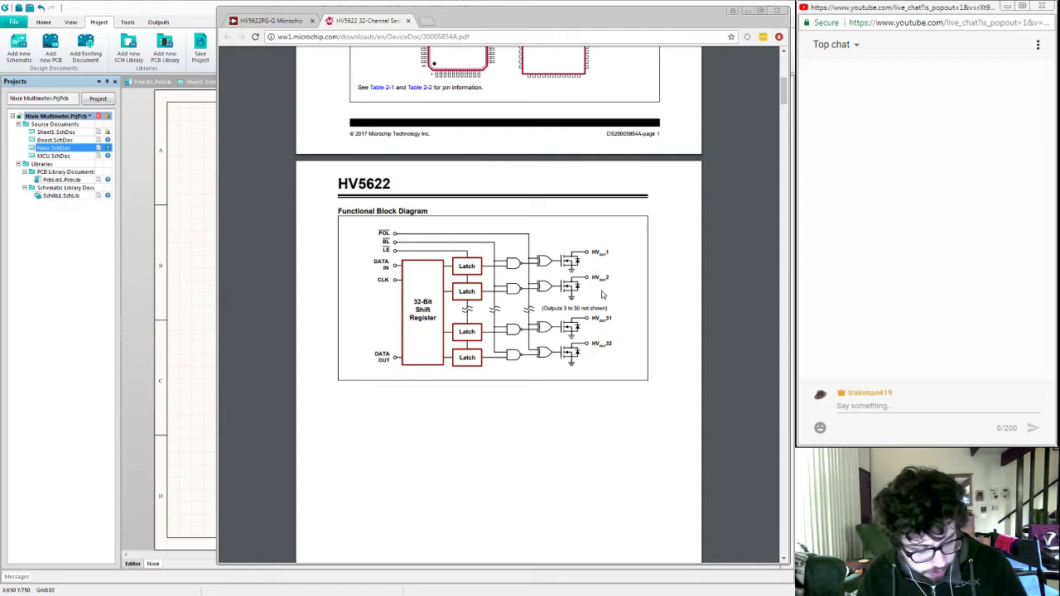
{"action": "scroll", "coordinate": [602, 295], "scroll_direction": "up", "scroll_amount": 3}
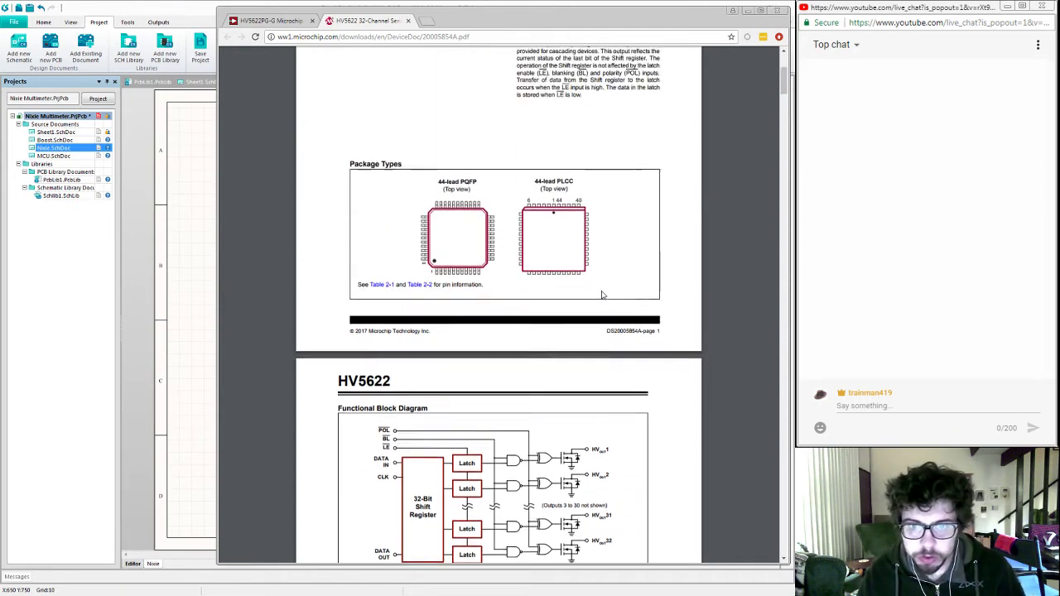
{"action": "scroll", "coordinate": [602, 295], "scroll_direction": "down", "scroll_amount": 3}
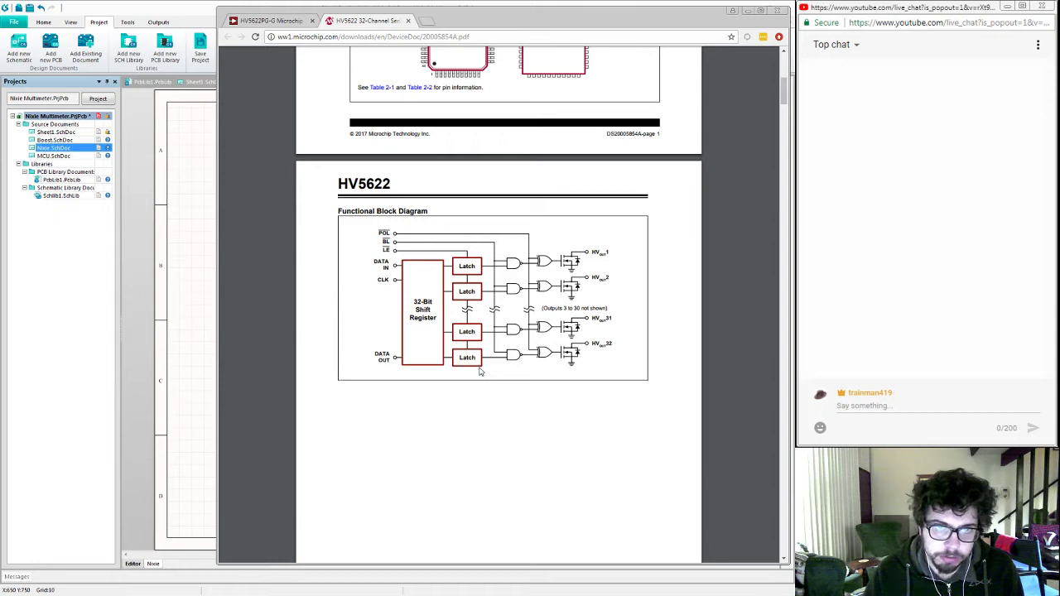
Step: Return to CircuitStudio and add a new component named HV5622 to the Schlib1.SchLib schematic library
{"action": "left_click", "coordinate": [177, 10]}
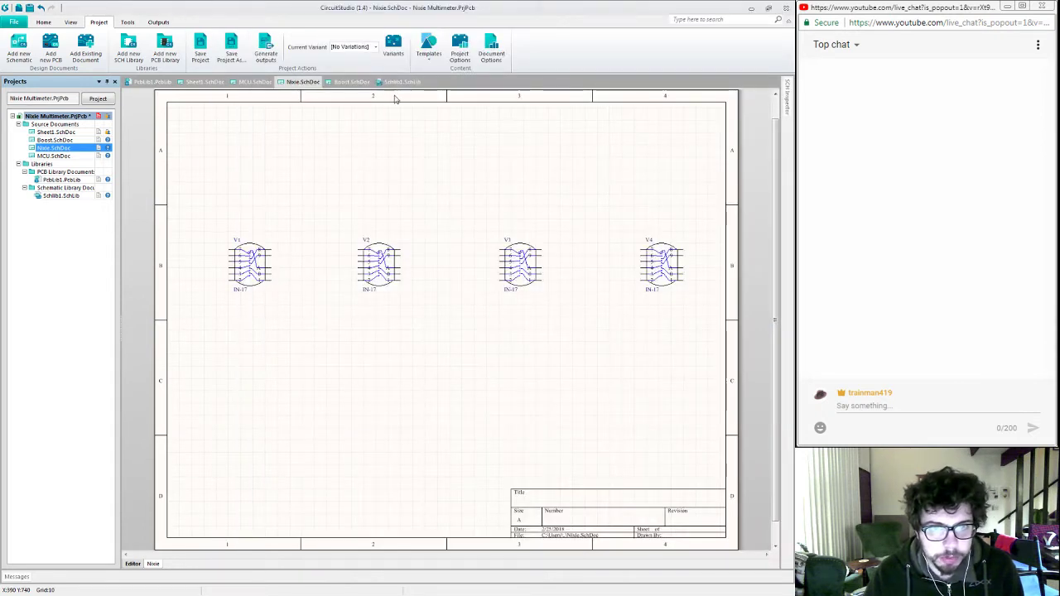
{"action": "left_click", "coordinate": [399, 82]}
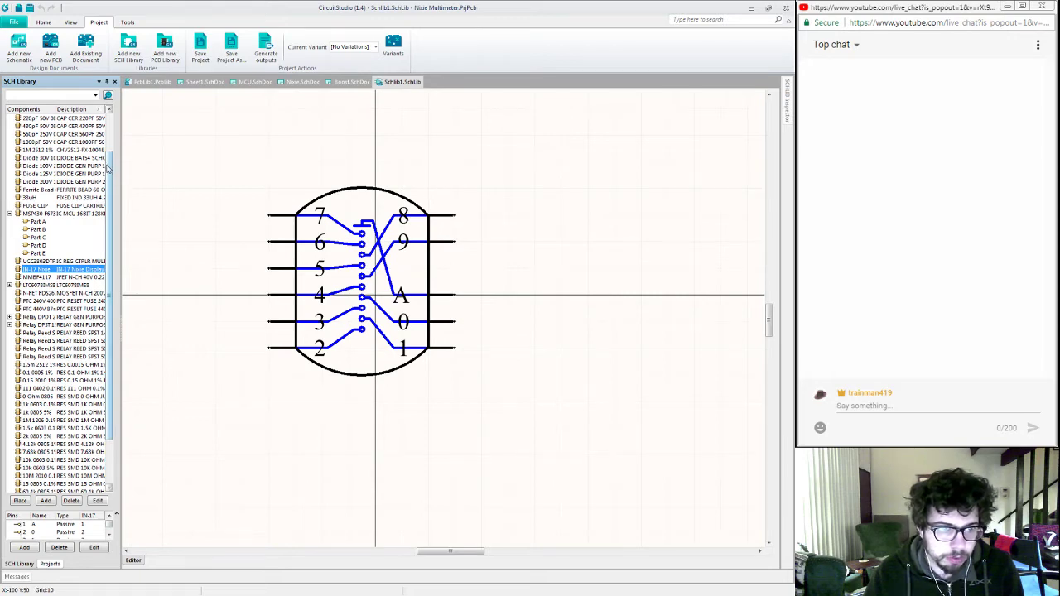
{"action": "left_click_drag", "start_coordinate": [107, 168], "coordinate": [107, 230]}
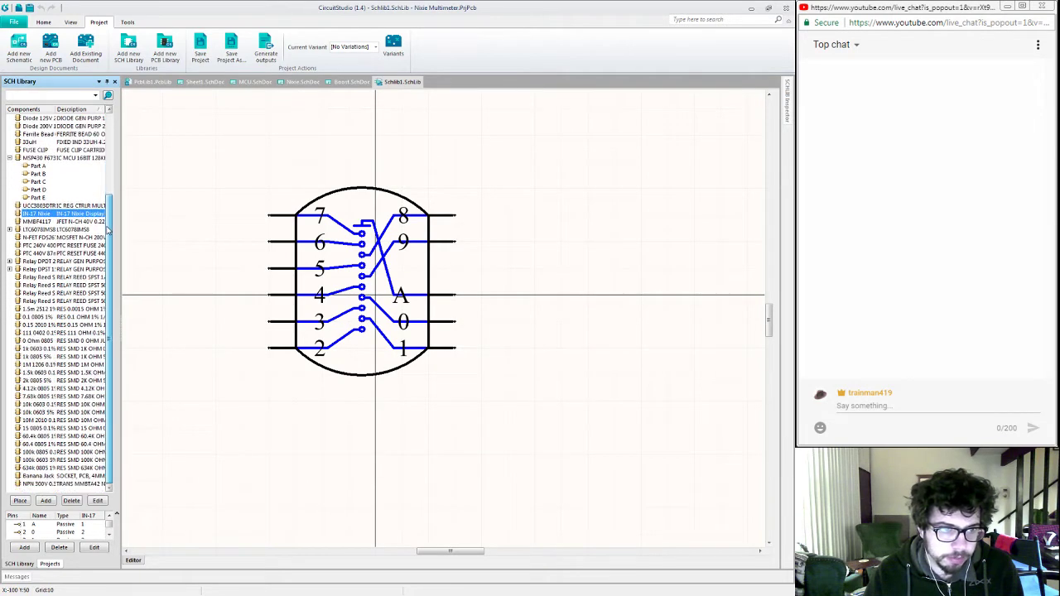
{"action": "left_click", "coordinate": [46, 501]}
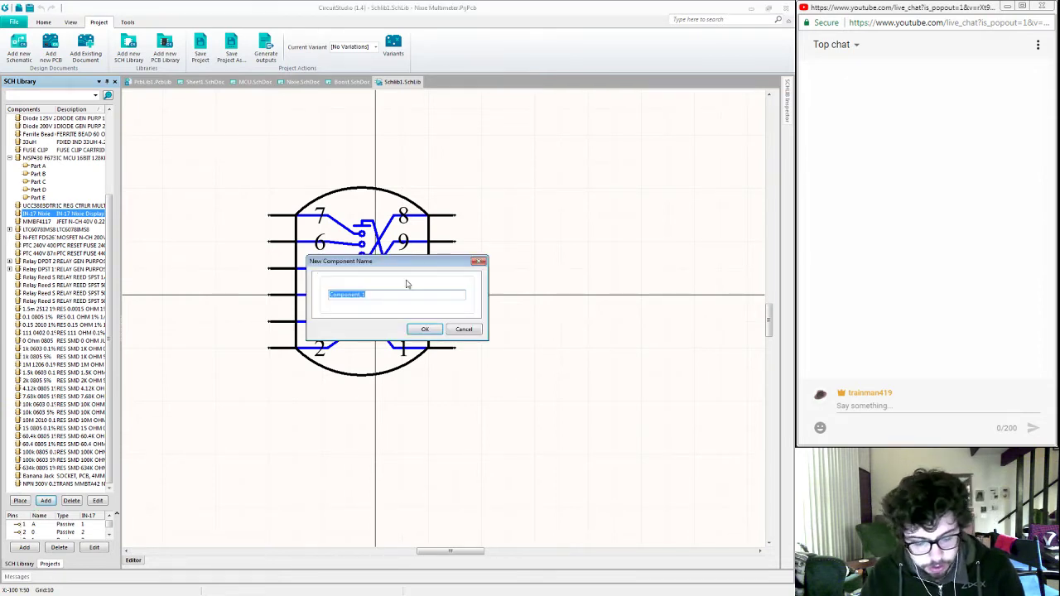
{"action": "type", "text": "HV5622"}
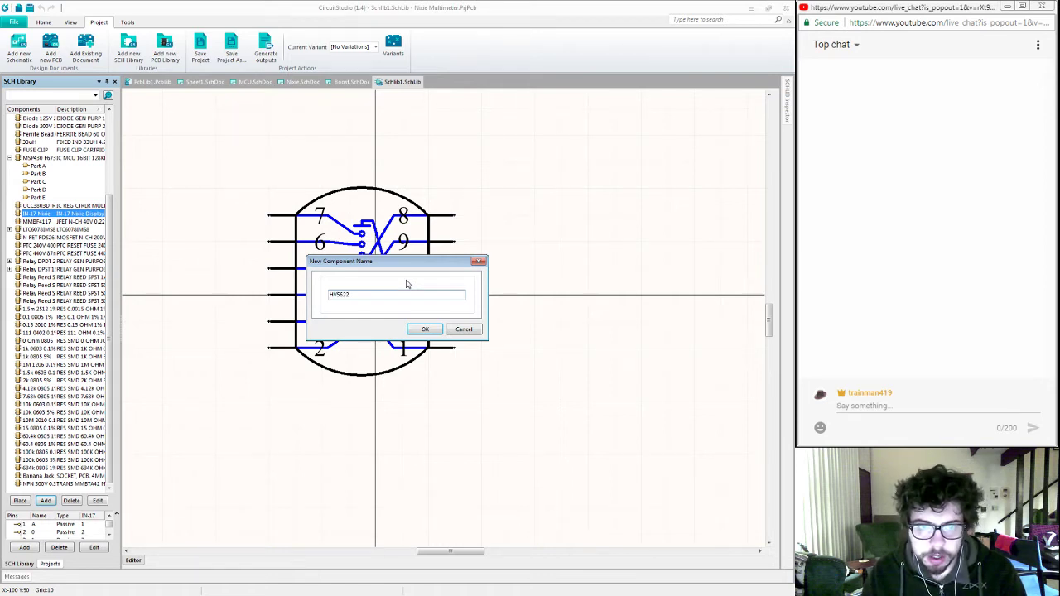
{"action": "key", "text": "Return"}
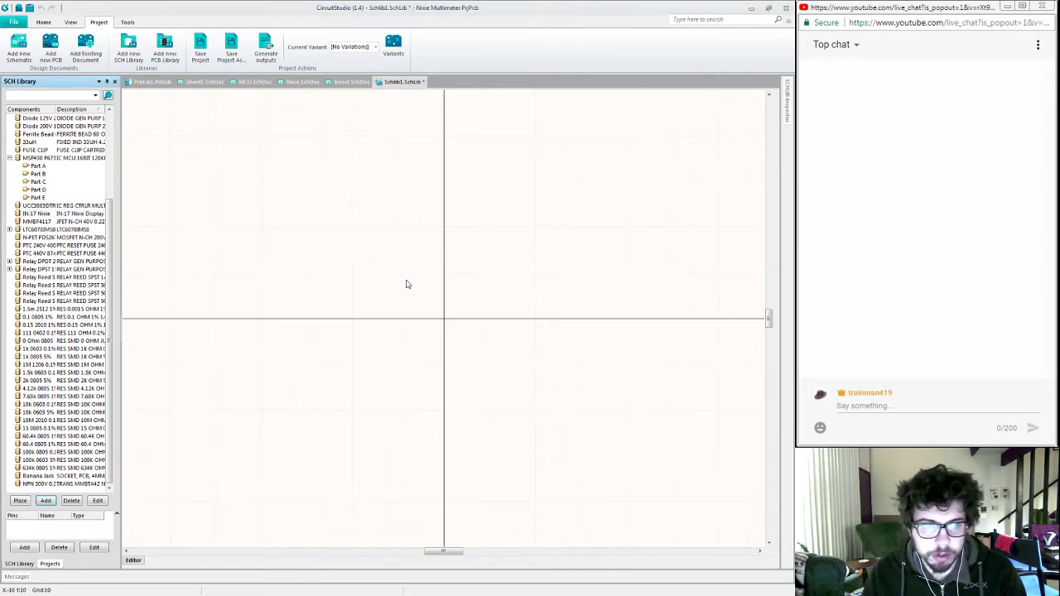
{"action": "left_click", "coordinate": [109, 136]}
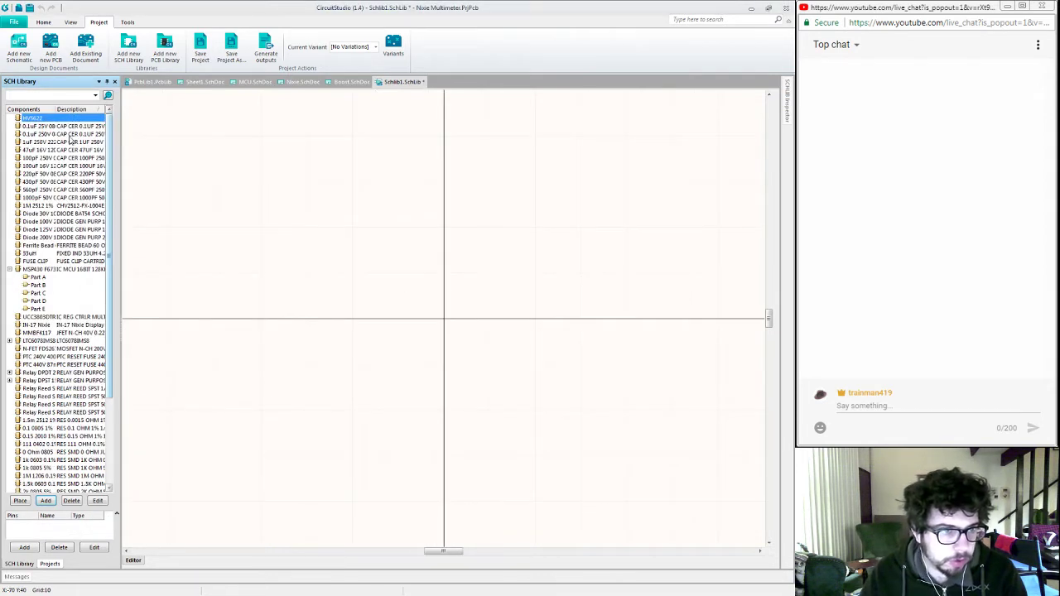
Step: Place a pin with display name 1 and designator 1 at X 20, Y 40, rotated to 0 degrees, and end pin placement
{"action": "right_click", "coordinate": [353, 329]}
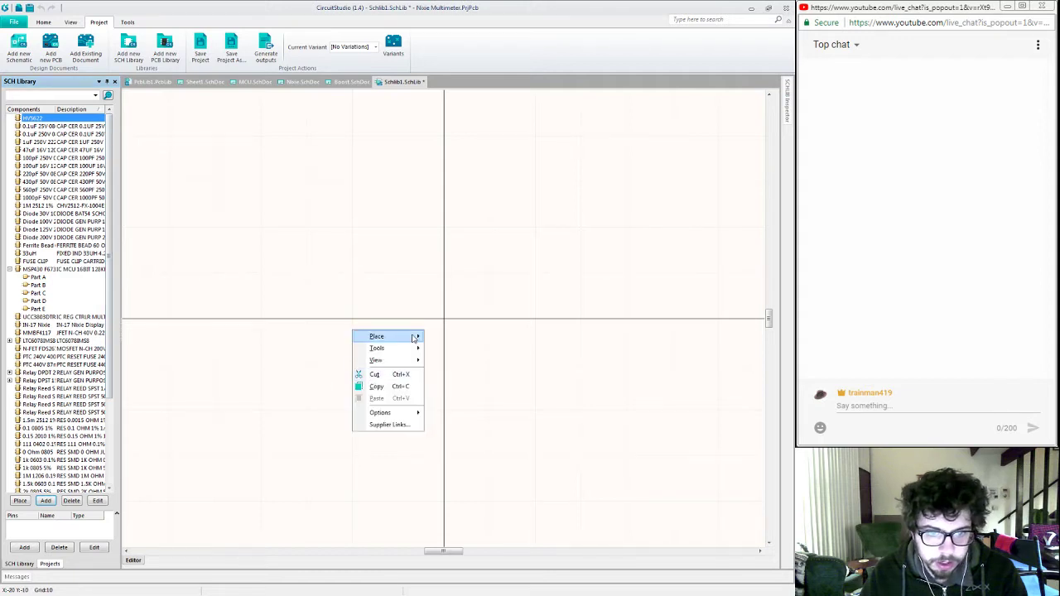
{"action": "mouse_move", "coordinate": [414, 337]}
{"action": "left_click", "coordinate": [448, 348]}
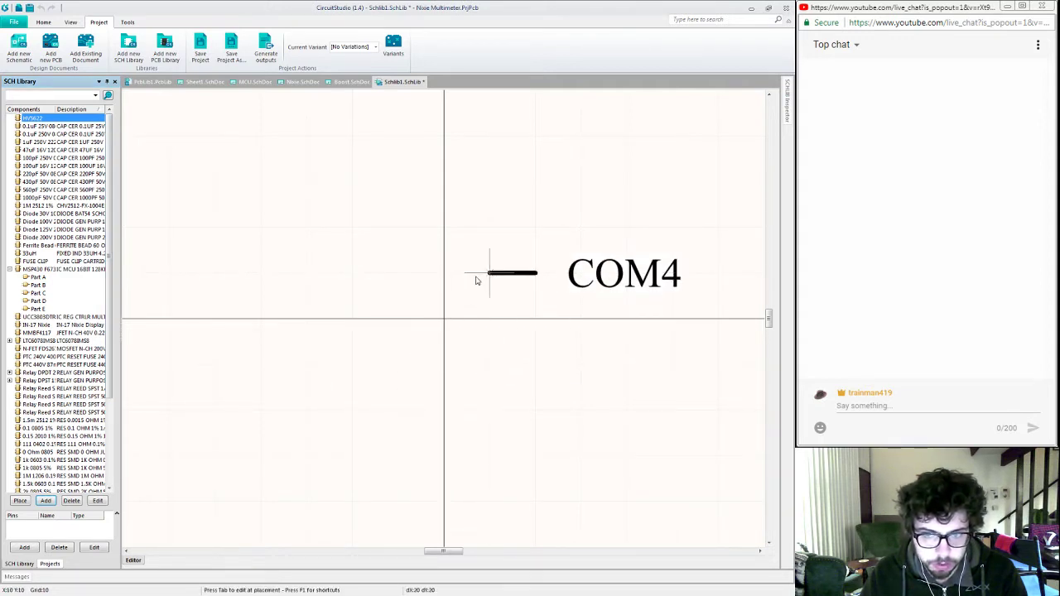
{"action": "key", "text": "Tab"}
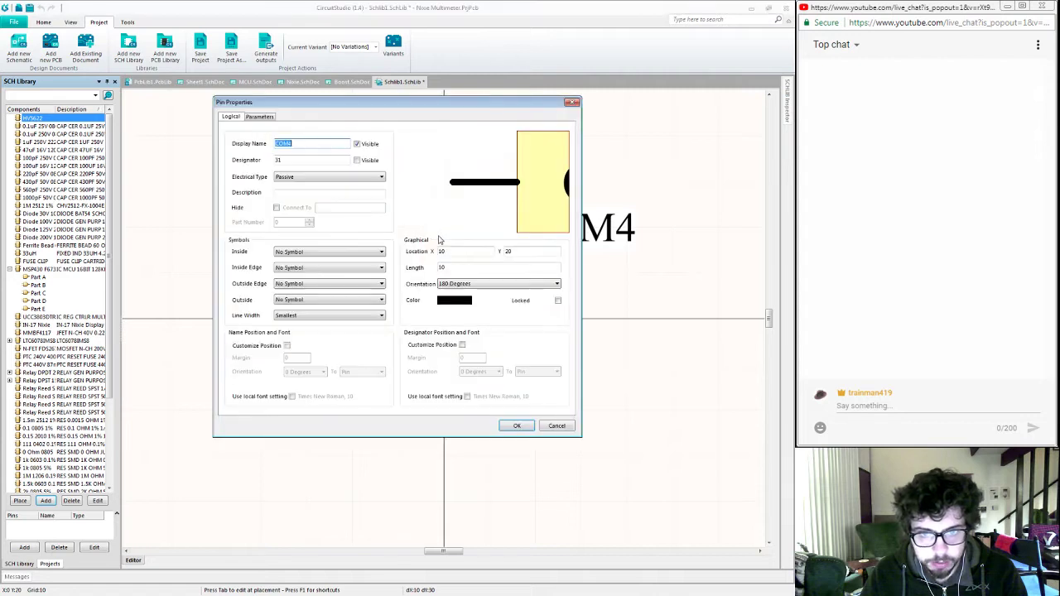
{"action": "type", "text": "1"}
{"action": "key", "text": "Tab"}
{"action": "type", "text": "1"}
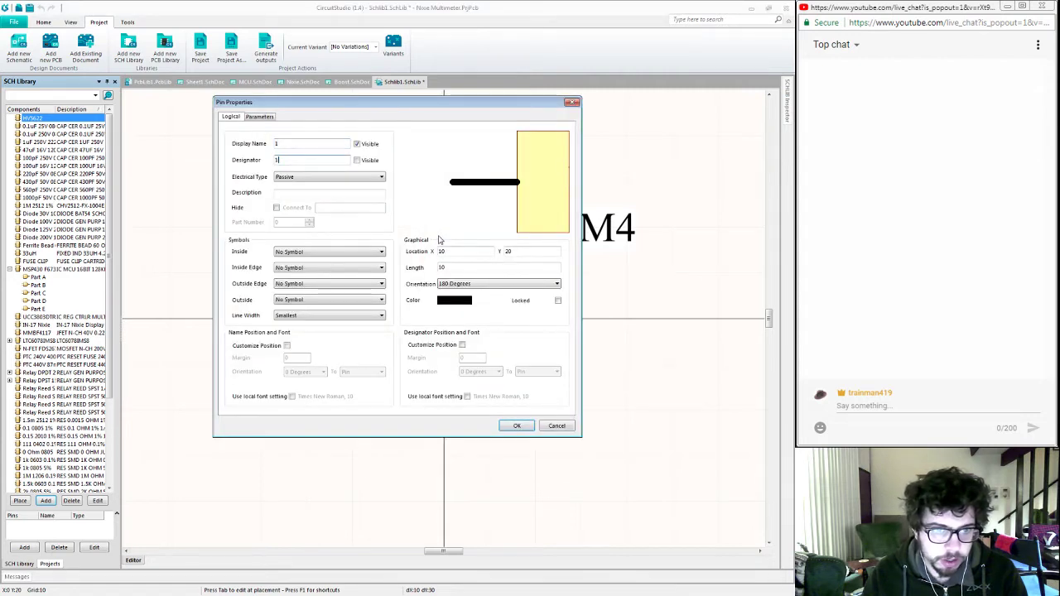
{"action": "key", "text": "Return"}
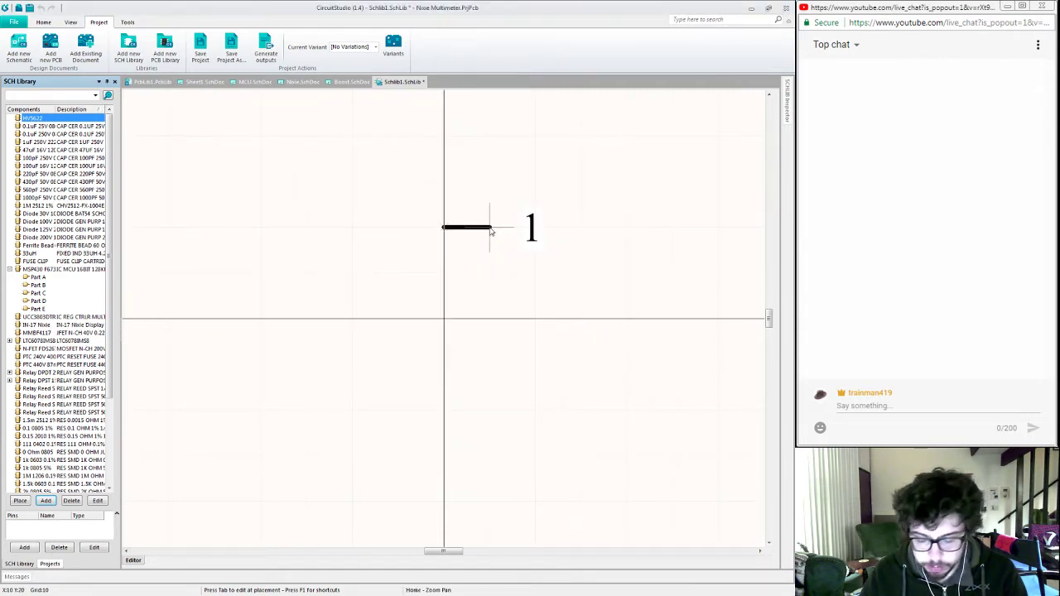
{"action": "key", "text": "space"}
{"action": "key", "text": "space"}
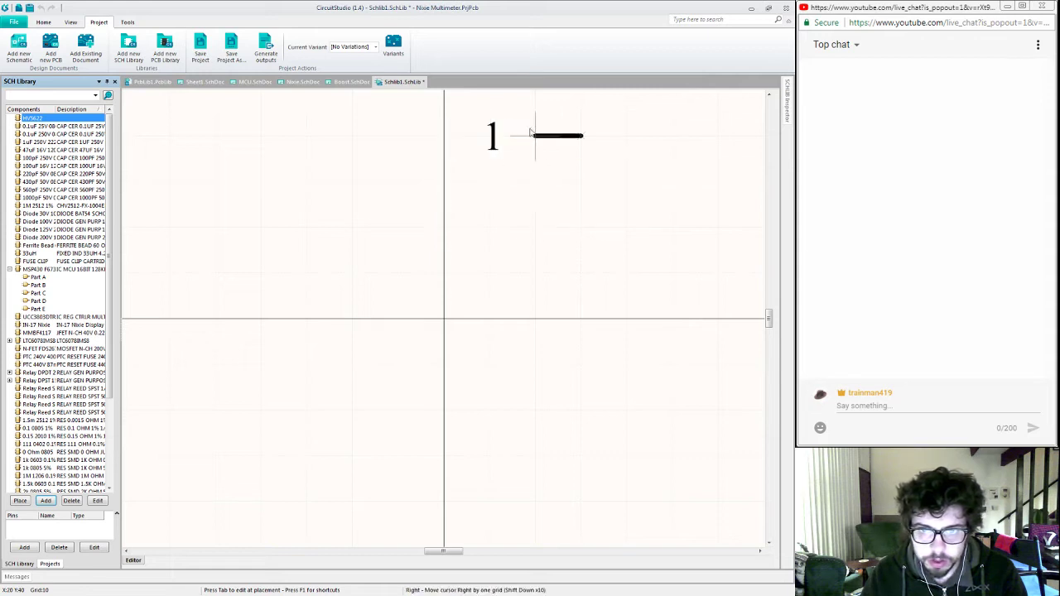
{"action": "left_click", "coordinate": [551, 136]}
{"action": "key", "text": "Escape"}
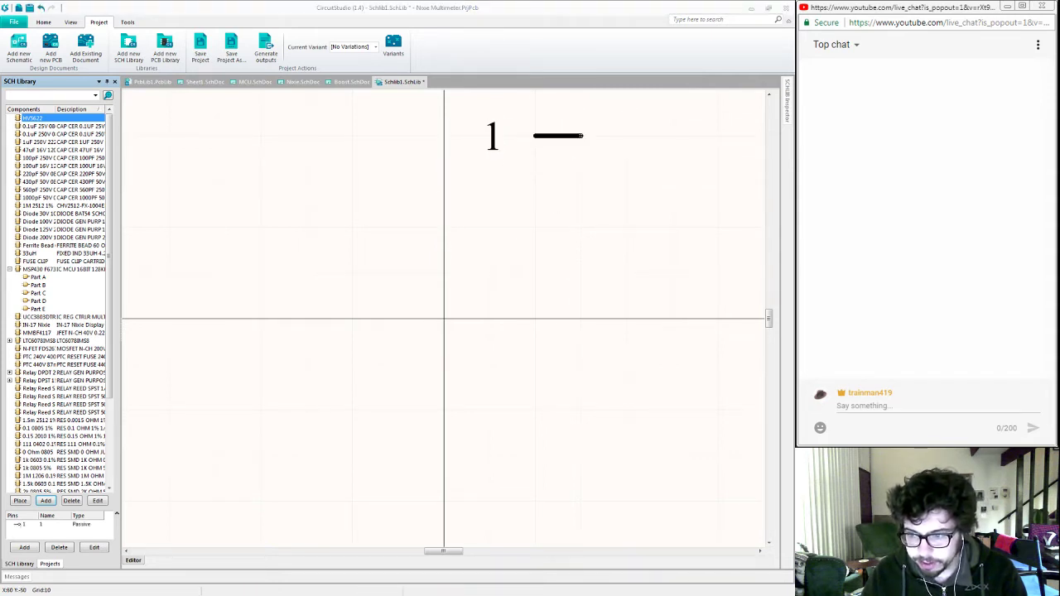
Step: Switch to the HV5622 datasheet in the browser and find the 44-lead PQFP pin function table
{"action": "key", "text": "alt+Tab"}
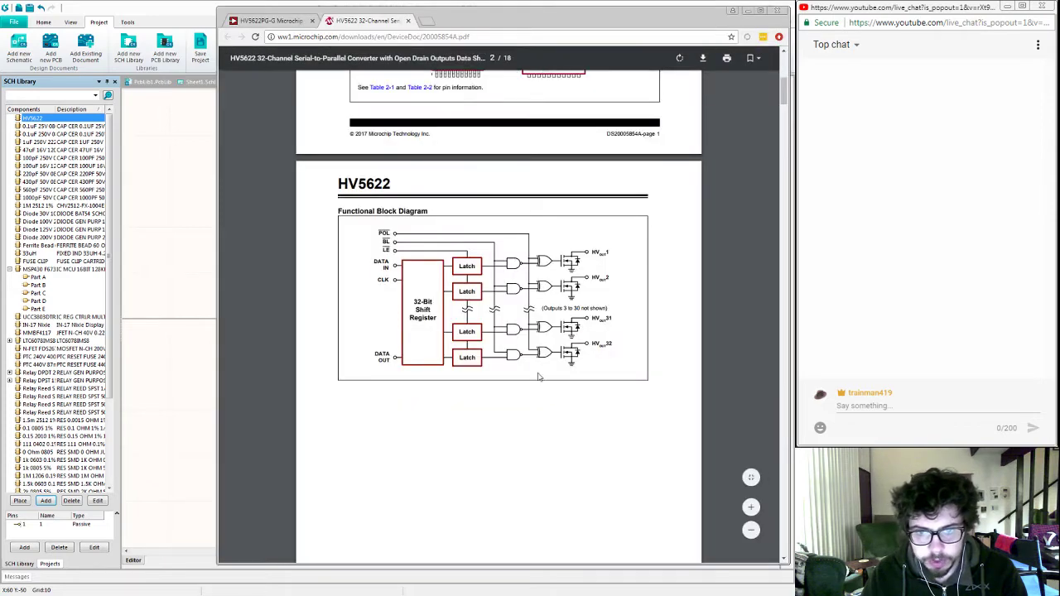
{"action": "scroll", "coordinate": [590, 369], "scroll_direction": "up", "scroll_amount": 1}
{"action": "scroll", "coordinate": [590, 369], "scroll_direction": "down", "scroll_amount": 6}
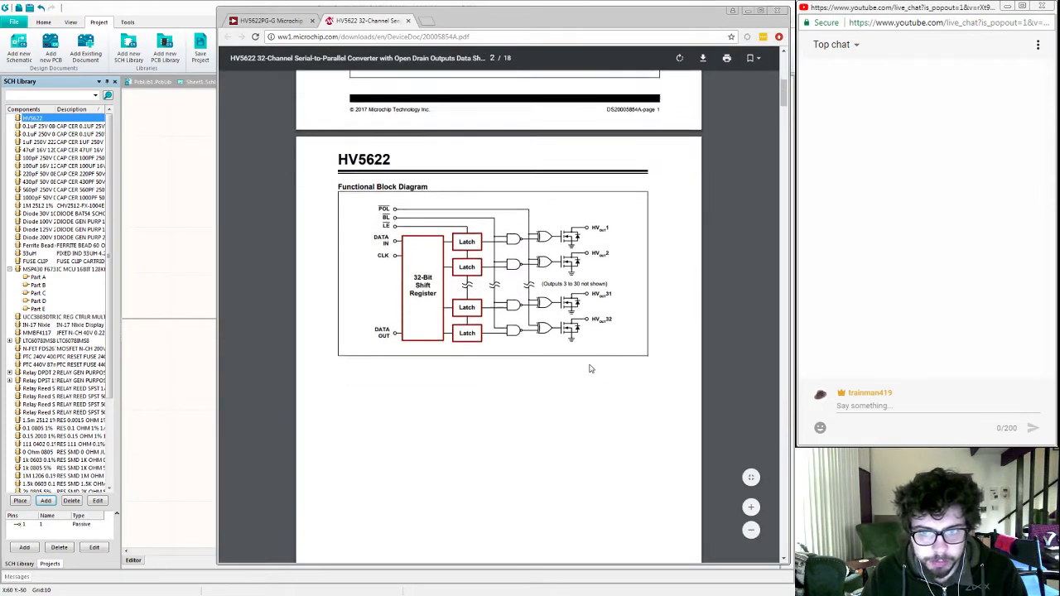
{"action": "scroll", "coordinate": [590, 369], "scroll_direction": "down", "scroll_amount": 15}
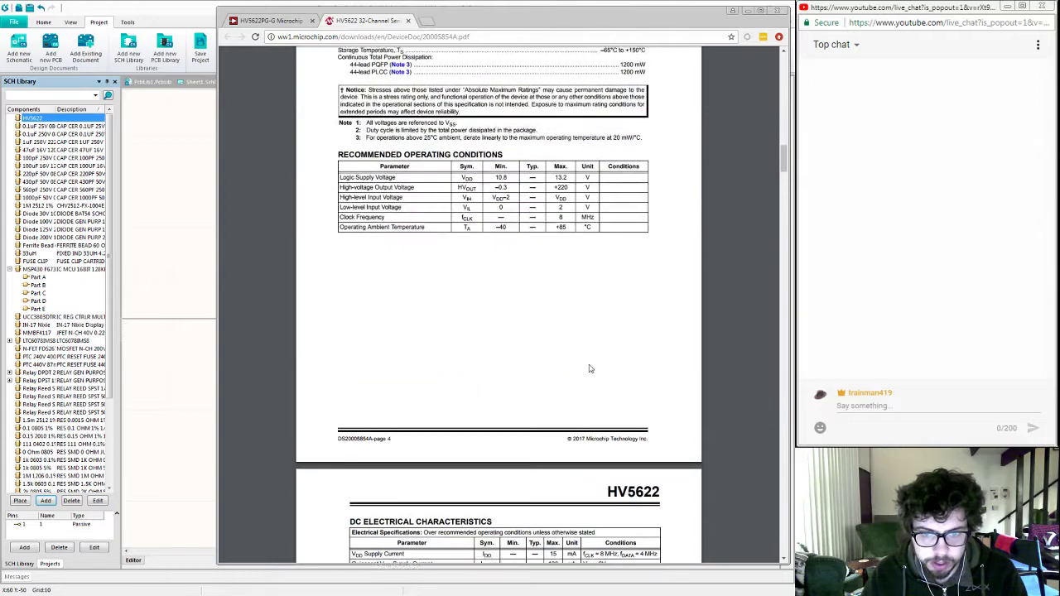
{"action": "scroll", "coordinate": [590, 368], "scroll_direction": "down", "scroll_amount": 8}
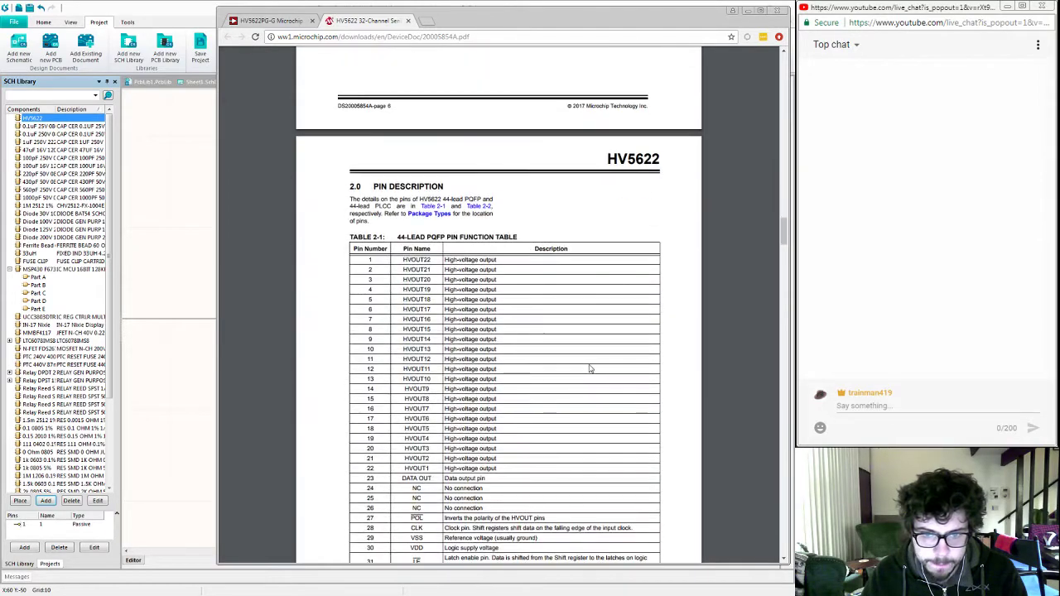
Step: Copy the HV5622 datasheet's web address and post it in the live chat
{"action": "left_click", "coordinate": [485, 36]}
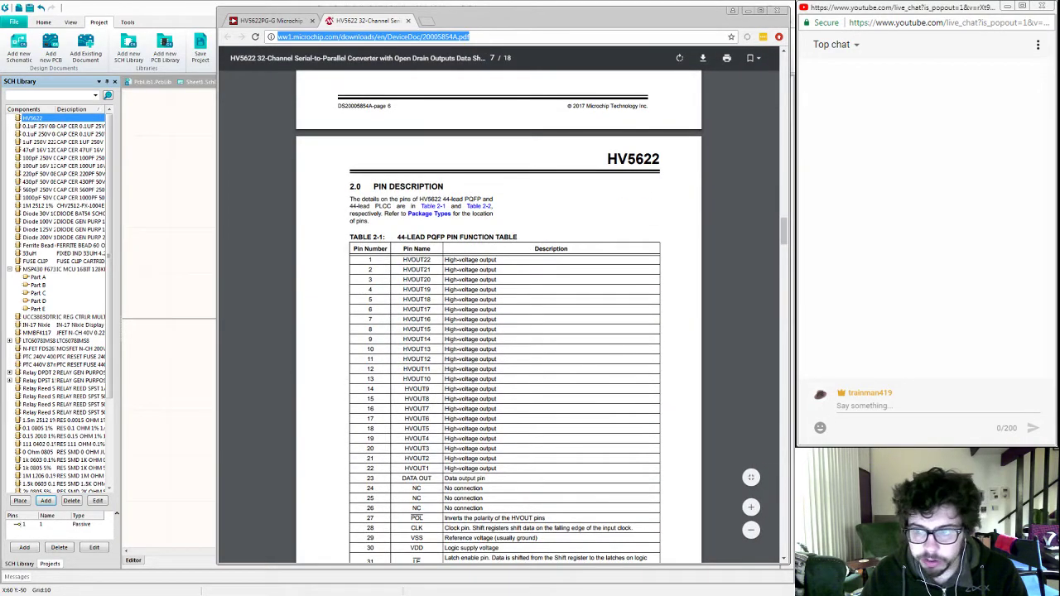
{"action": "left_click", "coordinate": [936, 406]}
{"action": "type", "text": "http://ww1.microchip.com/downloads/en/DeviceDoc/20005854A.pdf"}
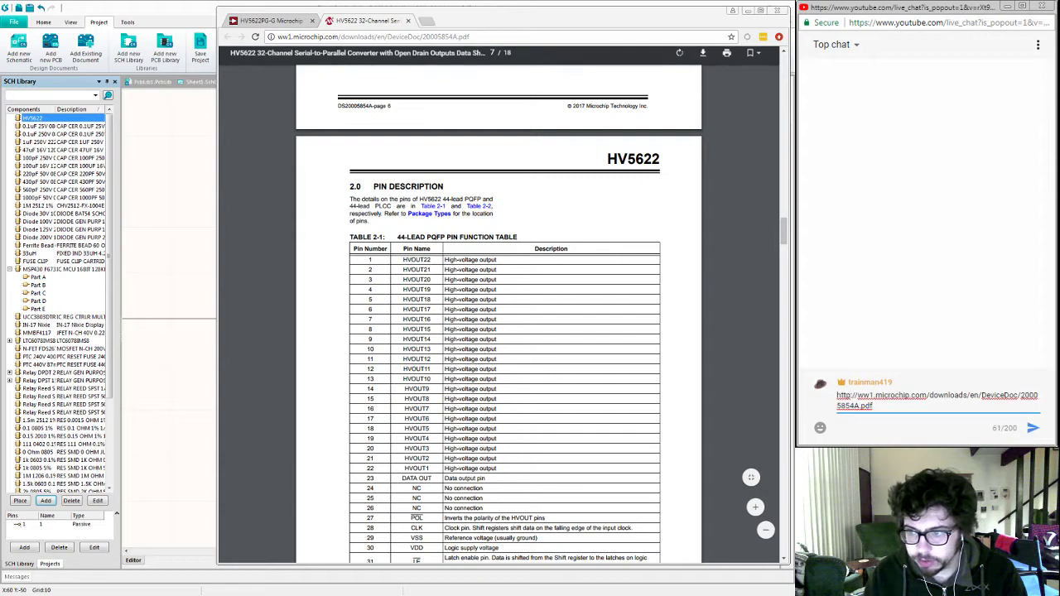
{"action": "key", "text": "Return"}
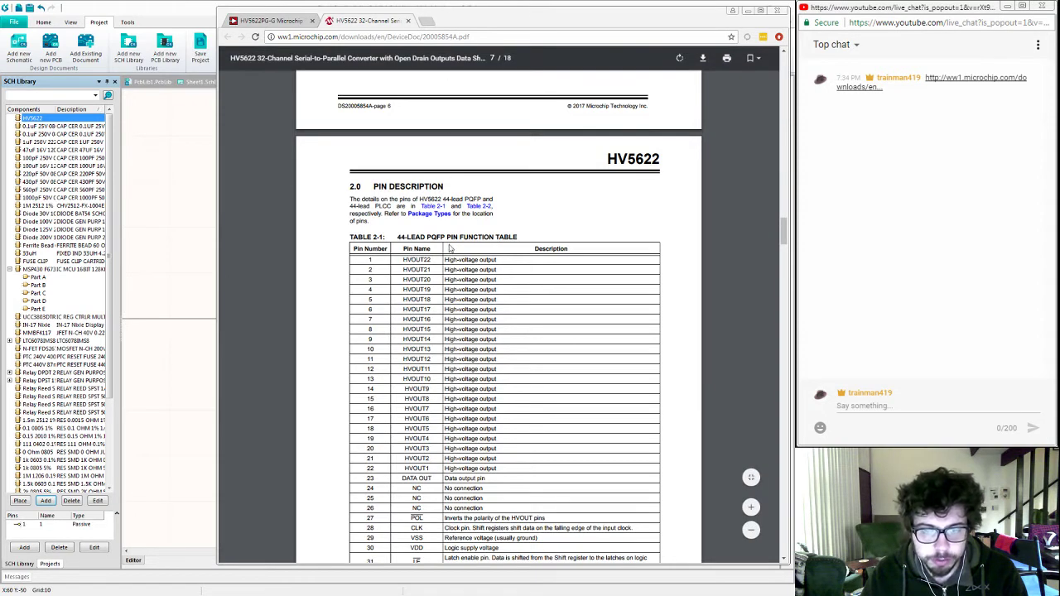
Step: Examine the full 44-lead PQFP pin function table, including its continuation on the following page
{"action": "scroll", "coordinate": [475, 295], "scroll_direction": "down", "scroll_amount": 2}
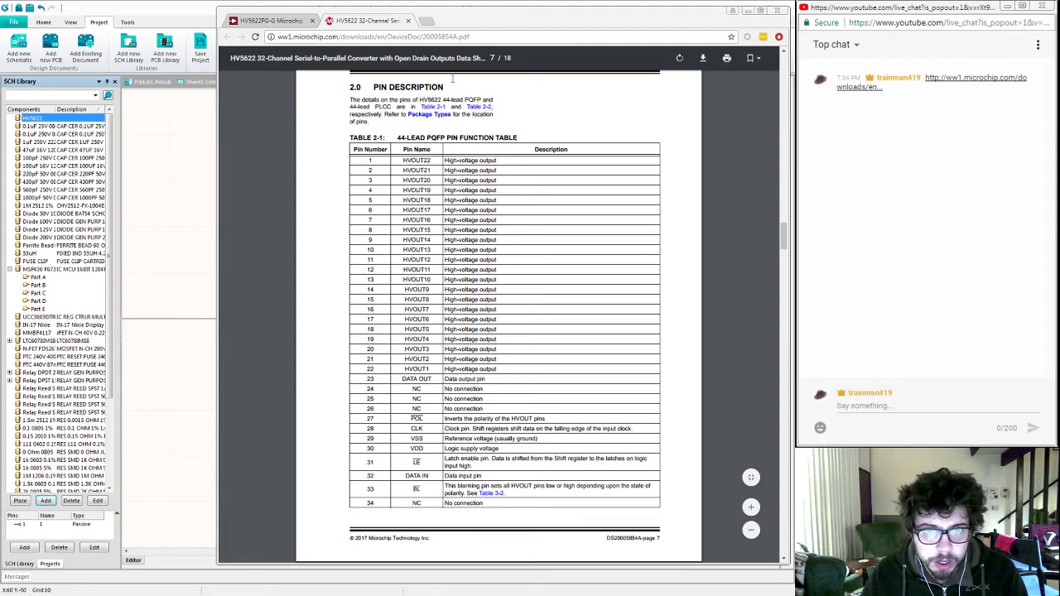
{"action": "scroll", "coordinate": [462, 158], "scroll_direction": "down", "scroll_amount": 5}
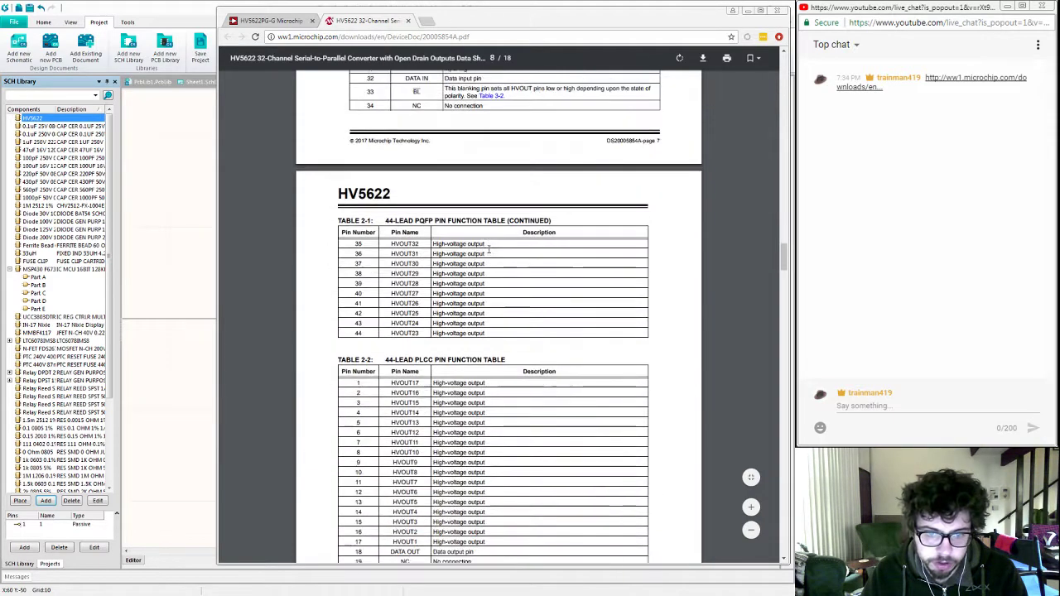
{"action": "scroll", "coordinate": [489, 249], "scroll_direction": "up", "scroll_amount": 5}
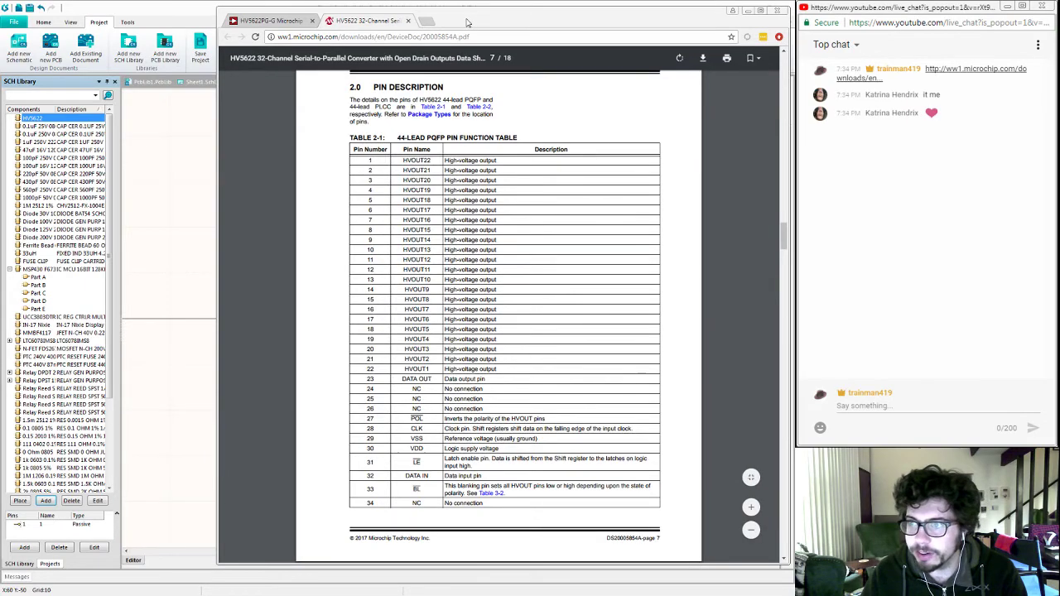
Step: Return to CircuitStudio and change the display name of pin 1 to HVOUT22
{"action": "left_click", "coordinate": [747, 10]}
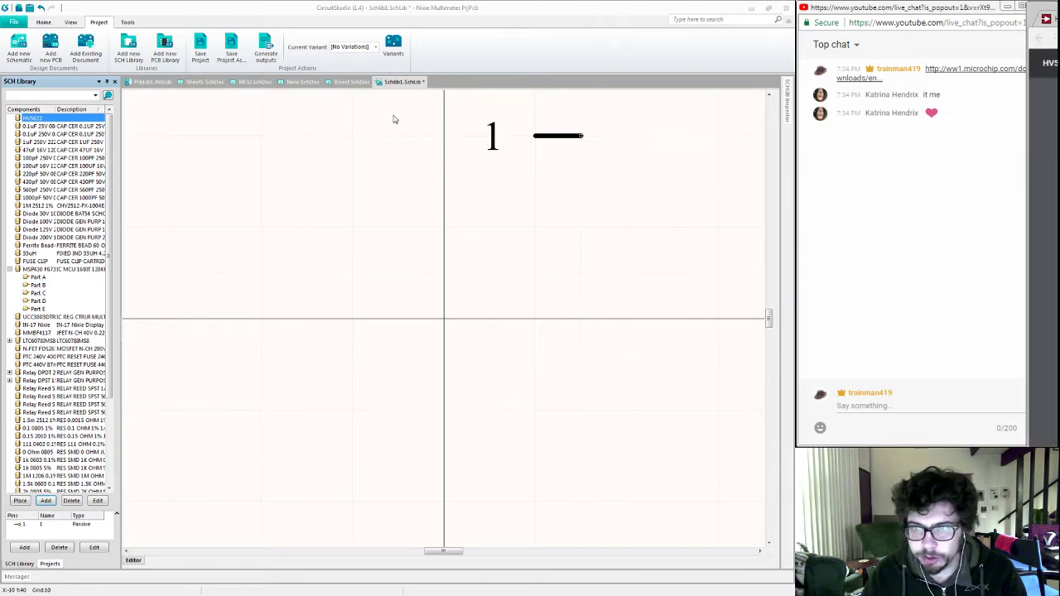
{"action": "double_click", "coordinate": [552, 135]}
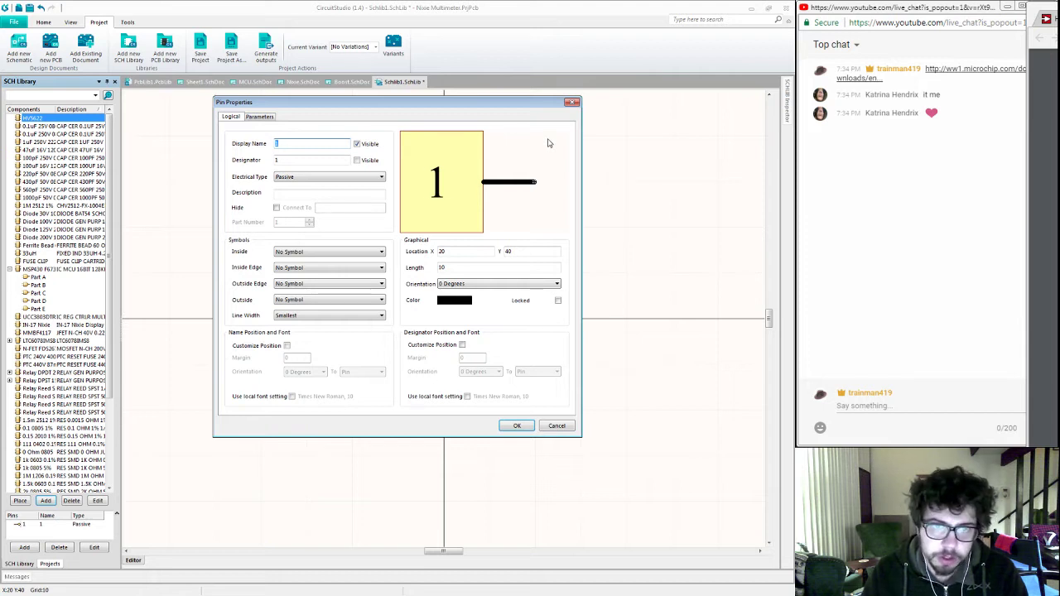
{"action": "type", "text": "HV"}
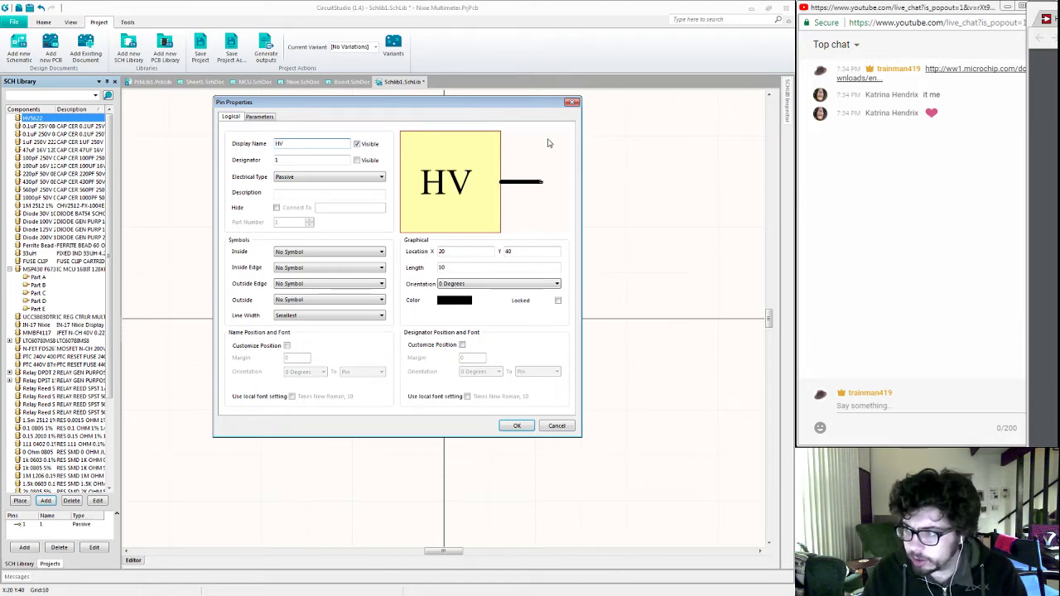
{"action": "type", "text": "OUT"}
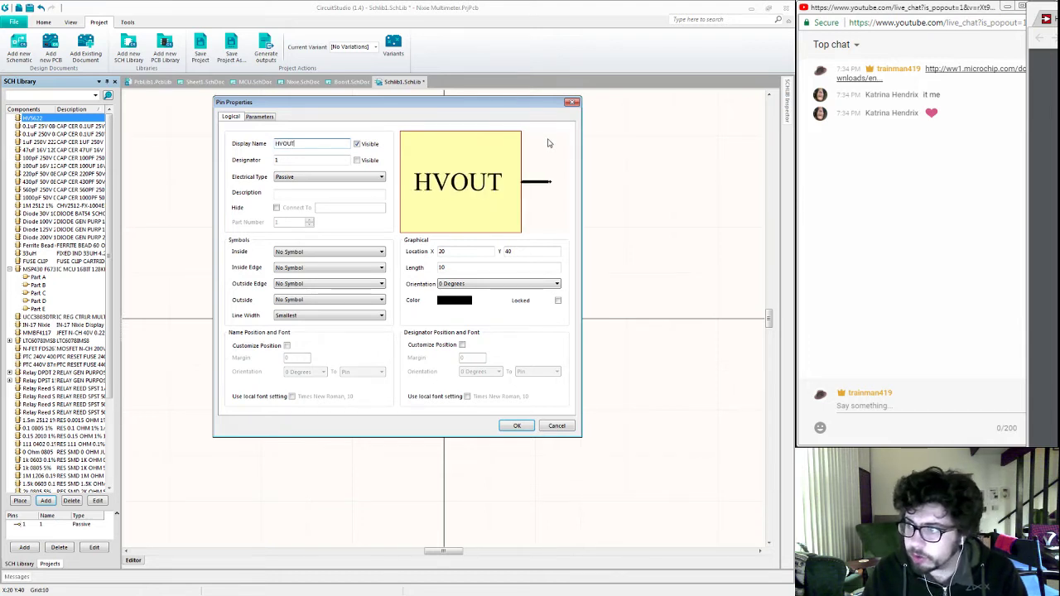
{"action": "type", "text": "22"}
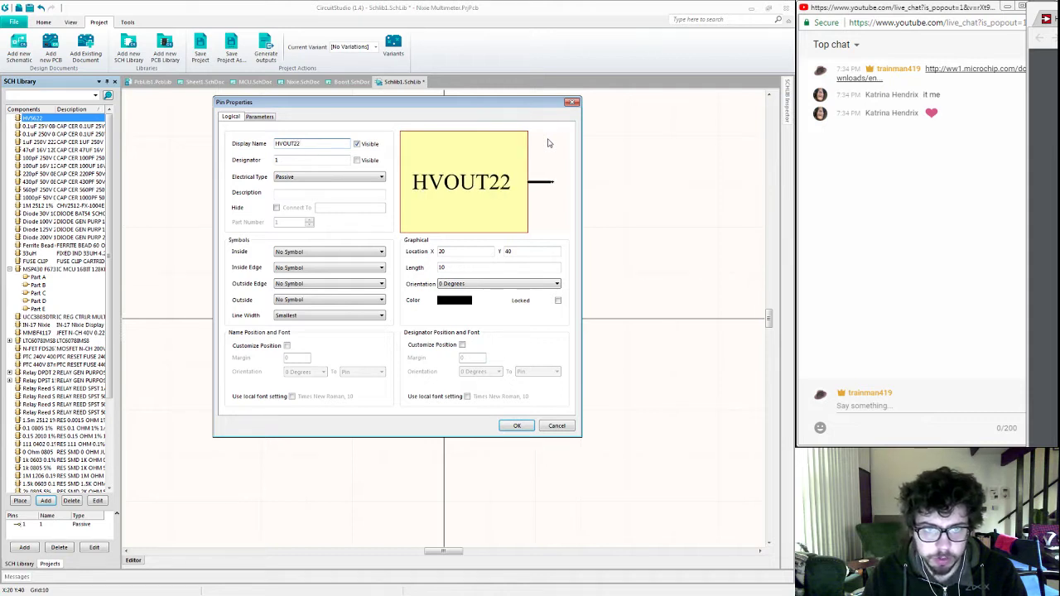
{"action": "key", "text": "Return"}
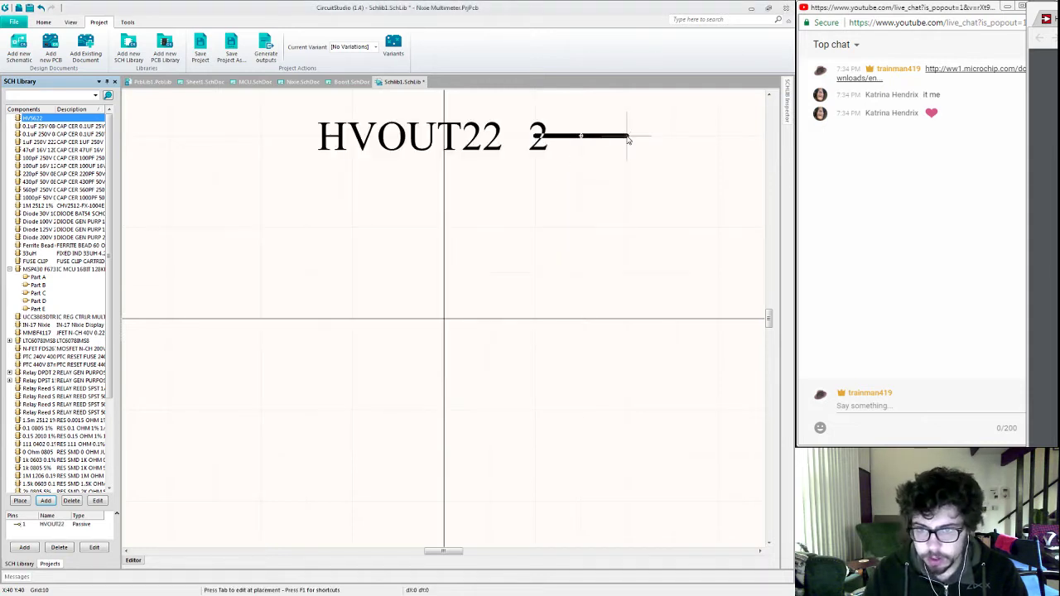
Step: Name pin 2 HVOUT21 and place it directly below the HVOUT22 pin
{"action": "key", "text": "Tab"}
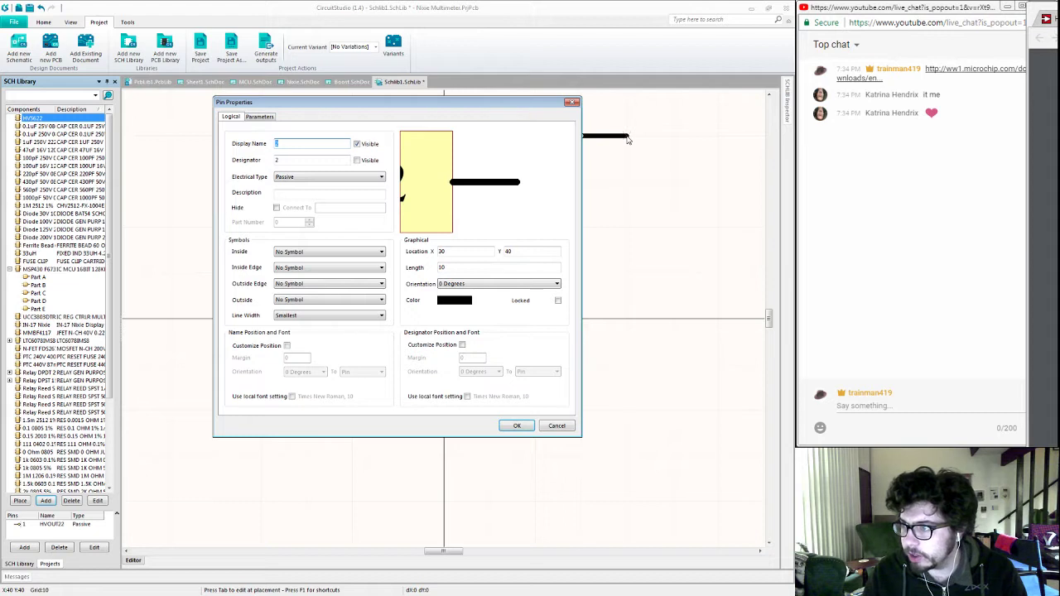
{"action": "type", "text": "HVOUT21"}
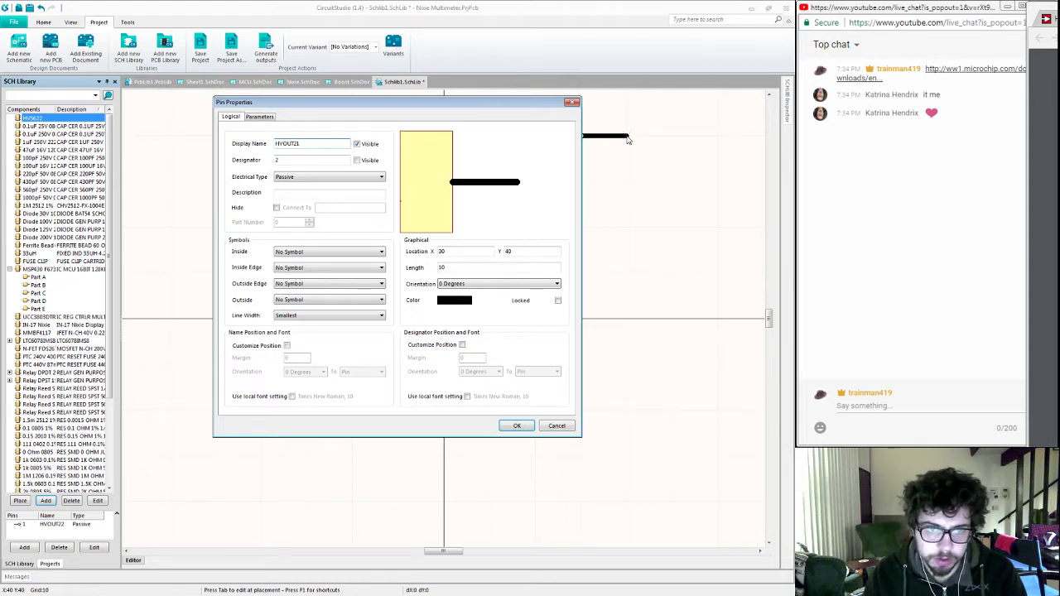
{"action": "key", "text": "Return"}
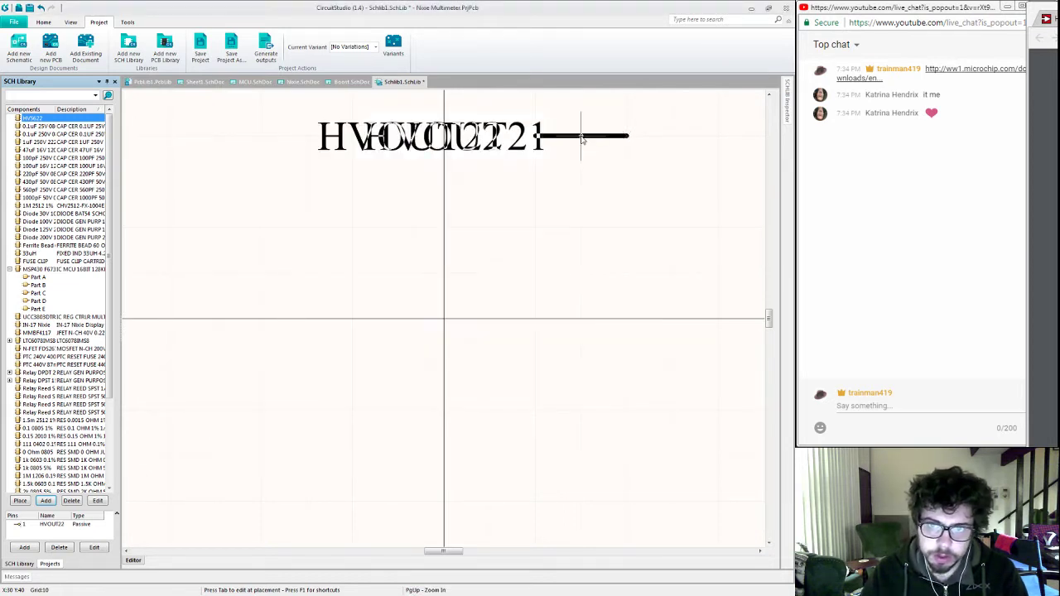
{"action": "left_click", "coordinate": [581, 184]}
Step: Name pin 3 HVOUT20 and place it directly below the HVOUT21 pin
{"action": "key", "text": "Tab"}
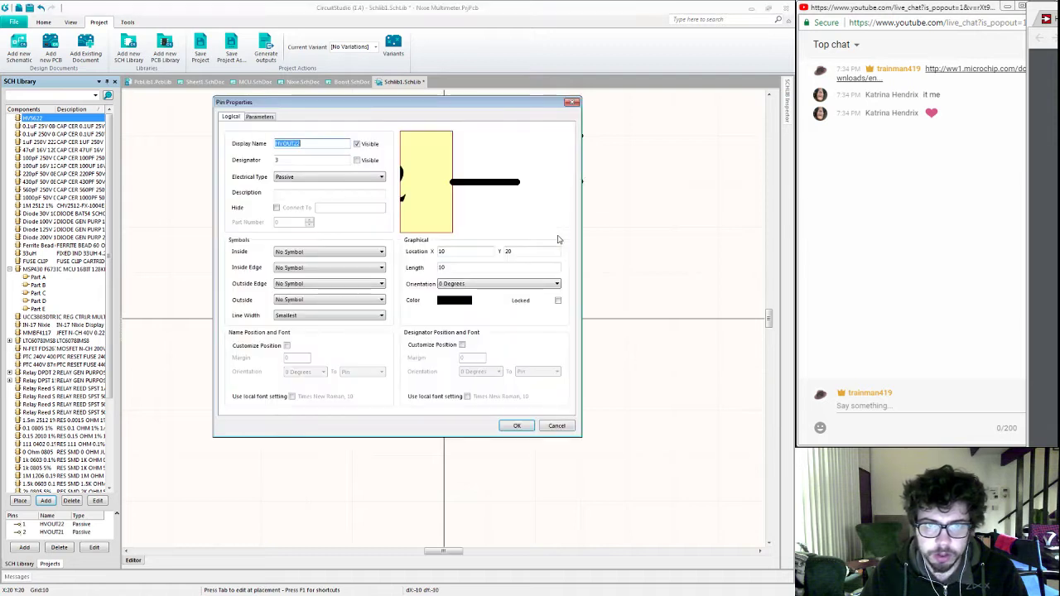
{"action": "type", "text": "HVOUT20"}
{"action": "key", "text": "Return"}
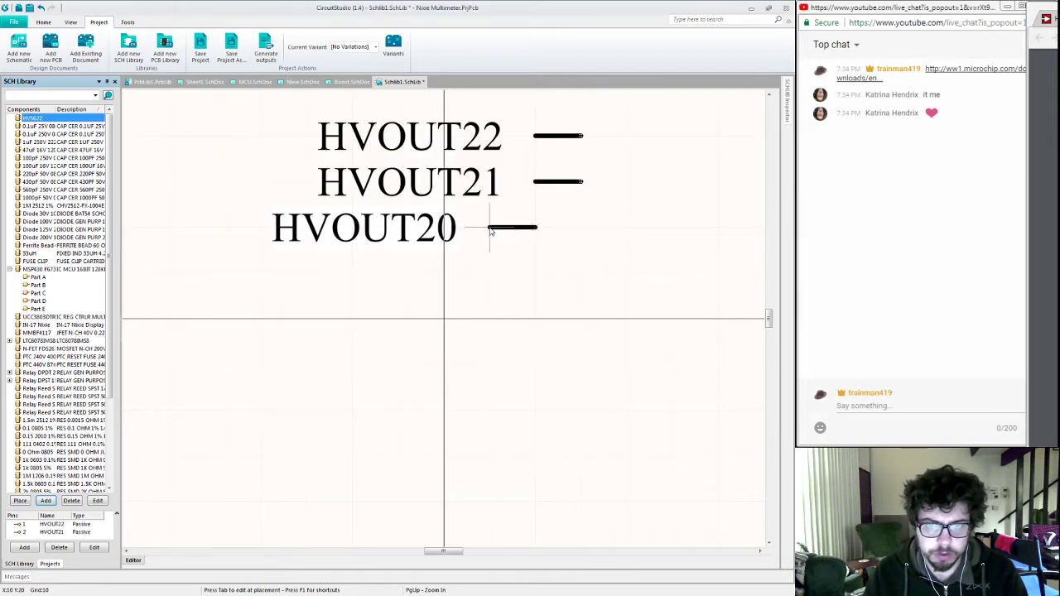
{"action": "left_click", "coordinate": [580, 230]}
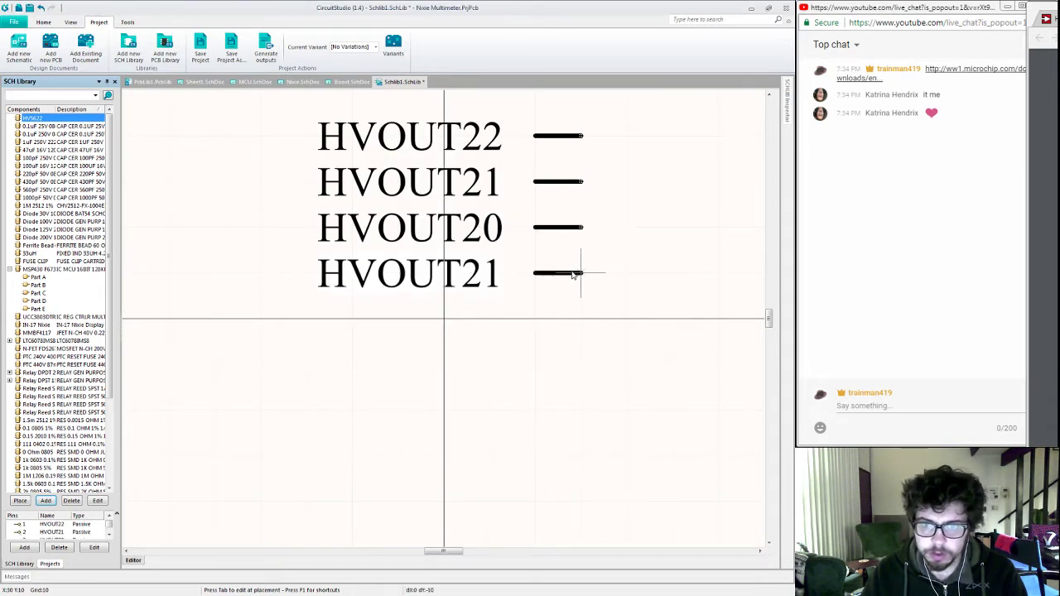
Step: Name pin 4 HVOUT19 and place it directly below the HVOUT20 pin
{"action": "key", "text": "Tab"}
{"action": "type", "text": "HVOUT19"}
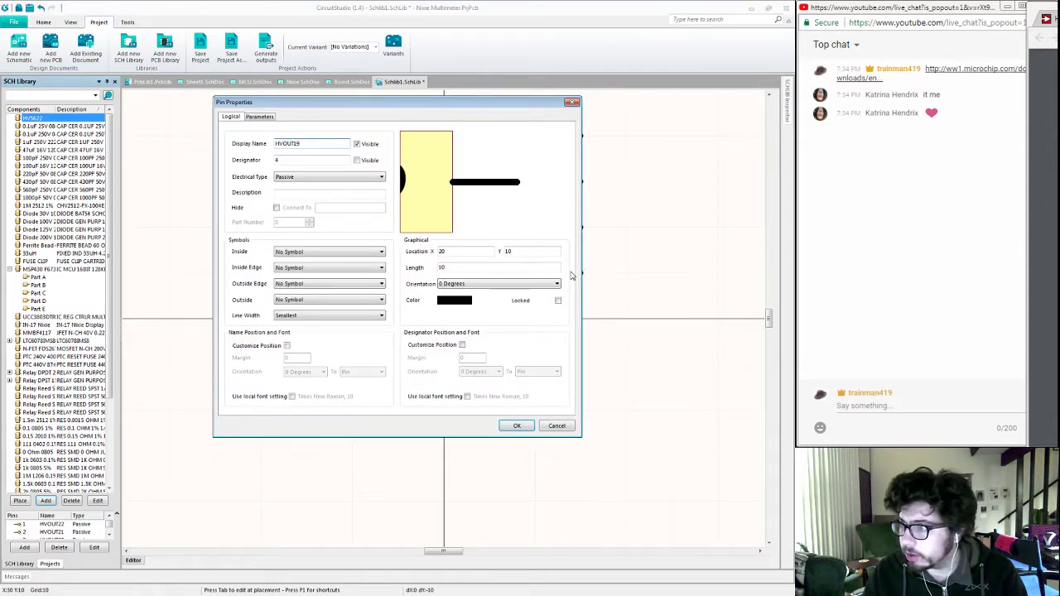
{"action": "key", "text": "Return"}
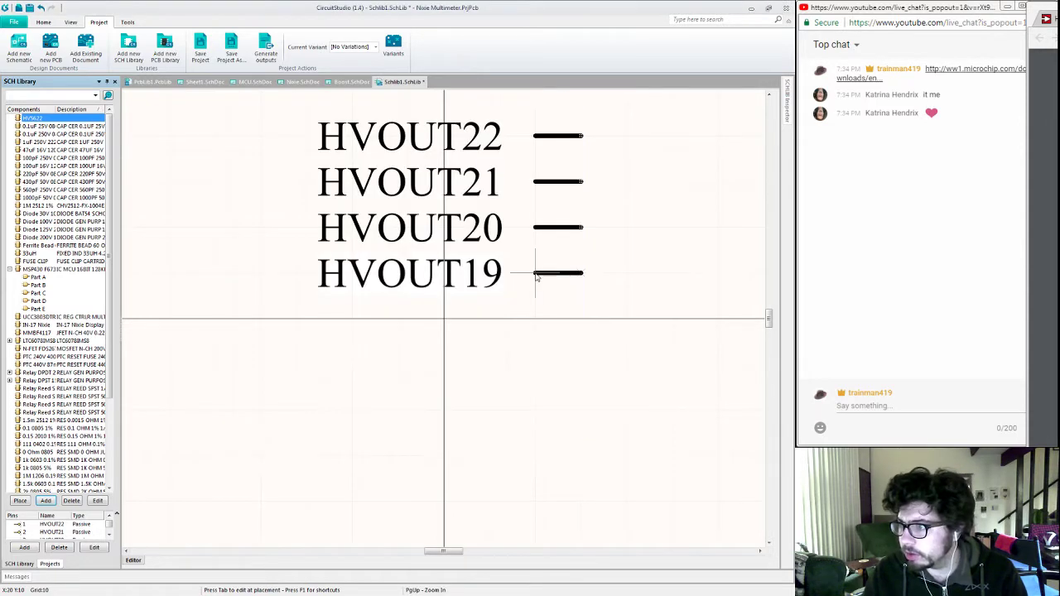
{"action": "left_click", "coordinate": [580, 276]}
Step: Name pin 5 HVOUT18 and place it directly below the HVOUT19 pin
{"action": "key", "text": "Tab"}
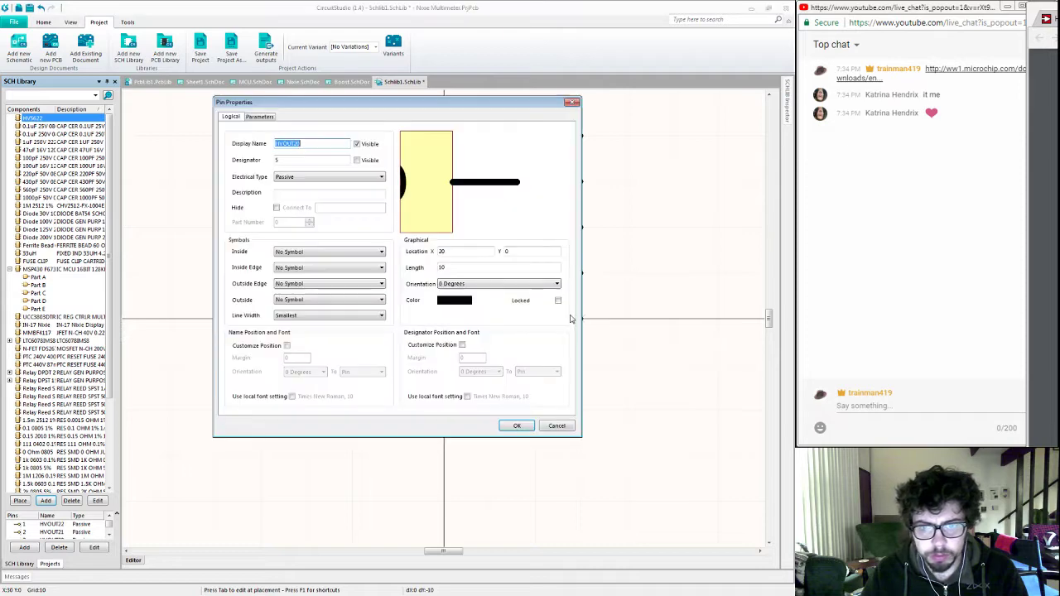
{"action": "key", "text": "End"}
{"action": "key", "text": "BackSpace"}
{"action": "key", "text": "BackSpace"}
{"action": "type", "text": "1"}
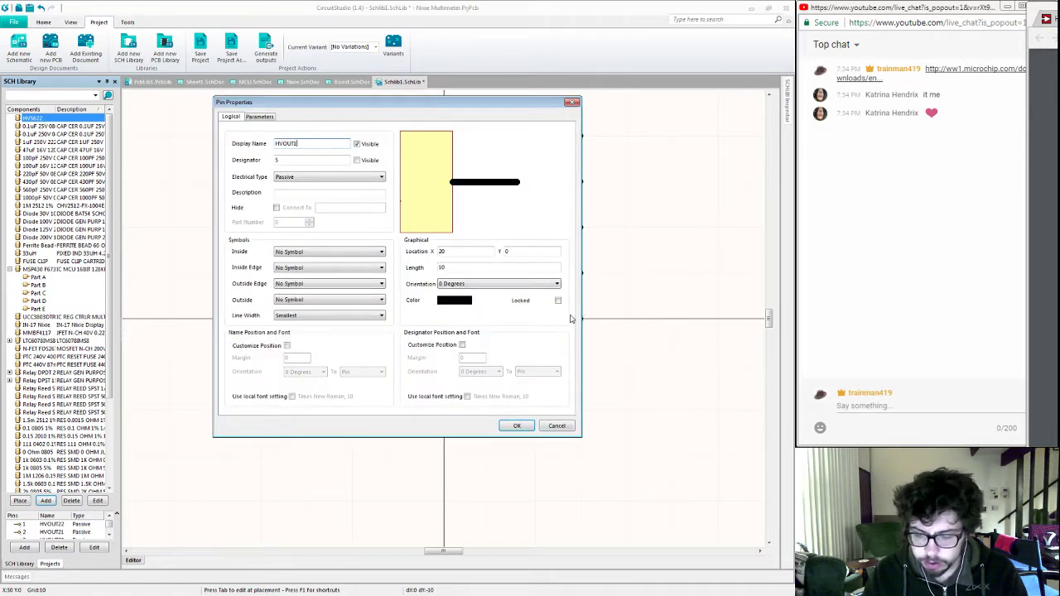
{"action": "type", "text": "8"}
{"action": "key", "text": "Return"}
{"action": "left_click", "coordinate": [535, 322]}
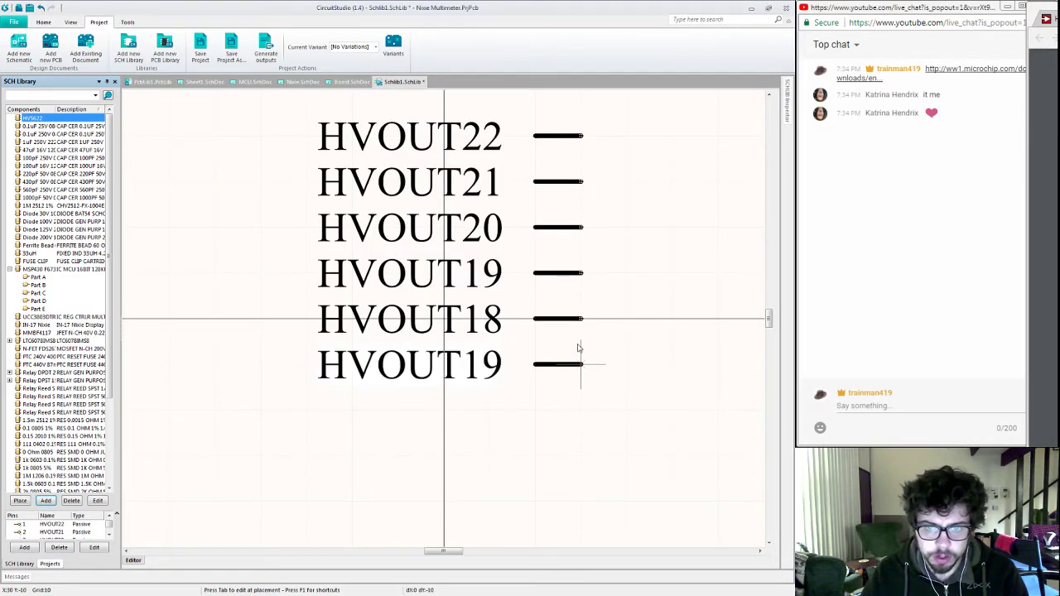
Step: Set the display name of pin 6 to HVOUT18
{"action": "key", "text": "Tab"}
{"action": "key", "text": "End"}
{"action": "key", "text": "BackSpace"}
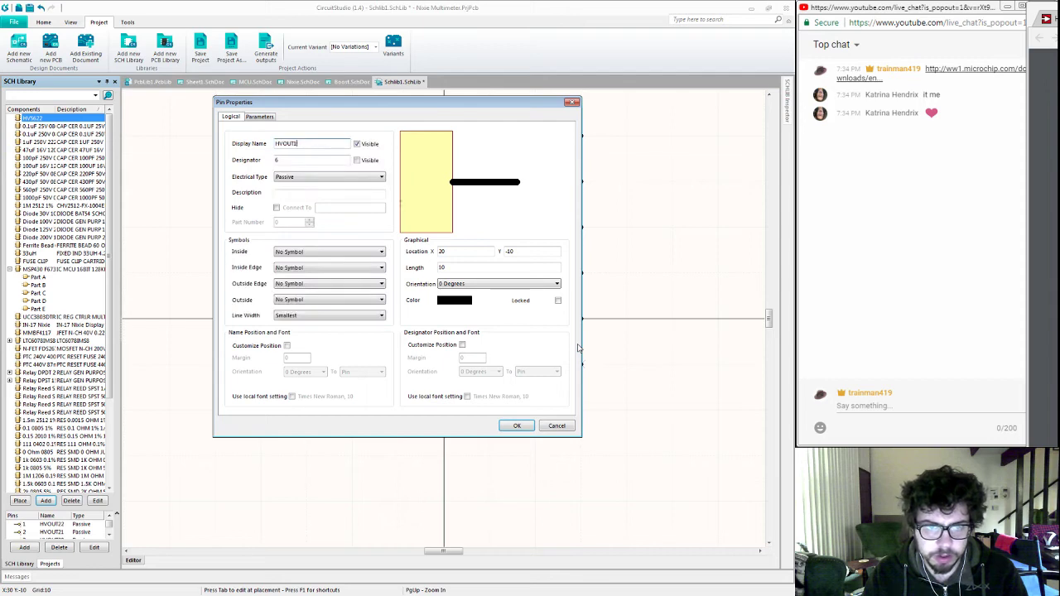
{"action": "type", "text": "8"}
{"action": "key", "text": "Return"}
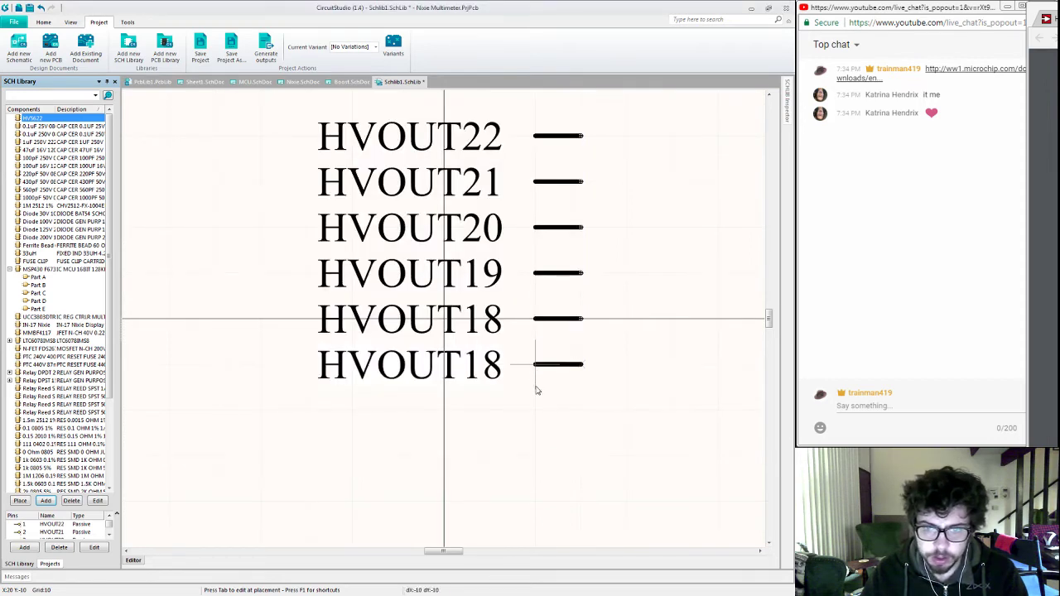
Step: Name pin 6 HVOUT17 and place it directly below the HVOUT18 pin
{"action": "key", "text": "Tab"}
{"action": "key", "text": "End"}
{"action": "key", "text": "BackSpace"}
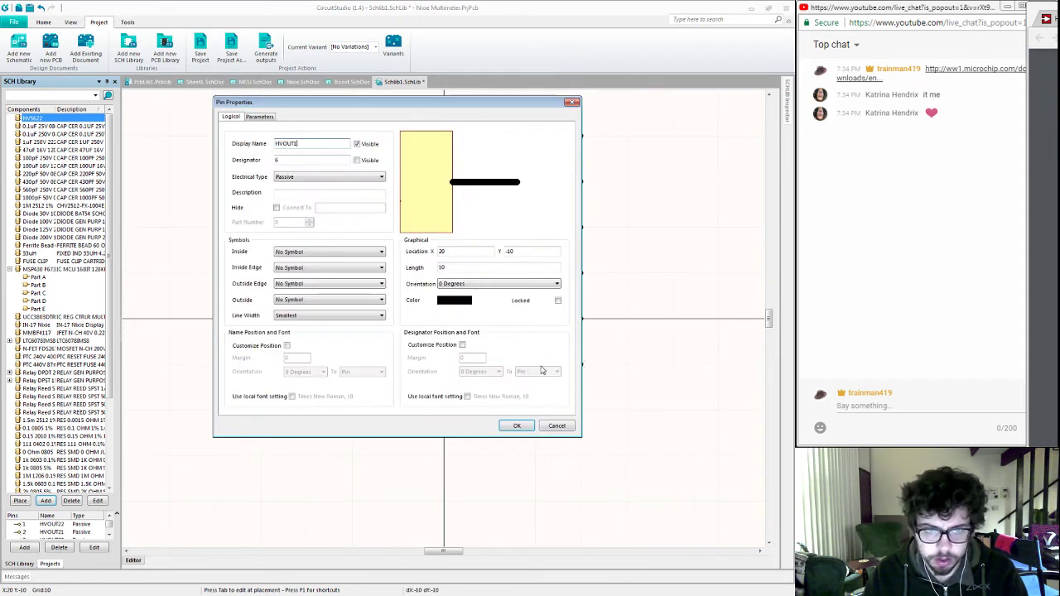
{"action": "type", "text": "7"}
{"action": "key", "text": "Return"}
{"action": "left_click", "coordinate": [536, 369]}
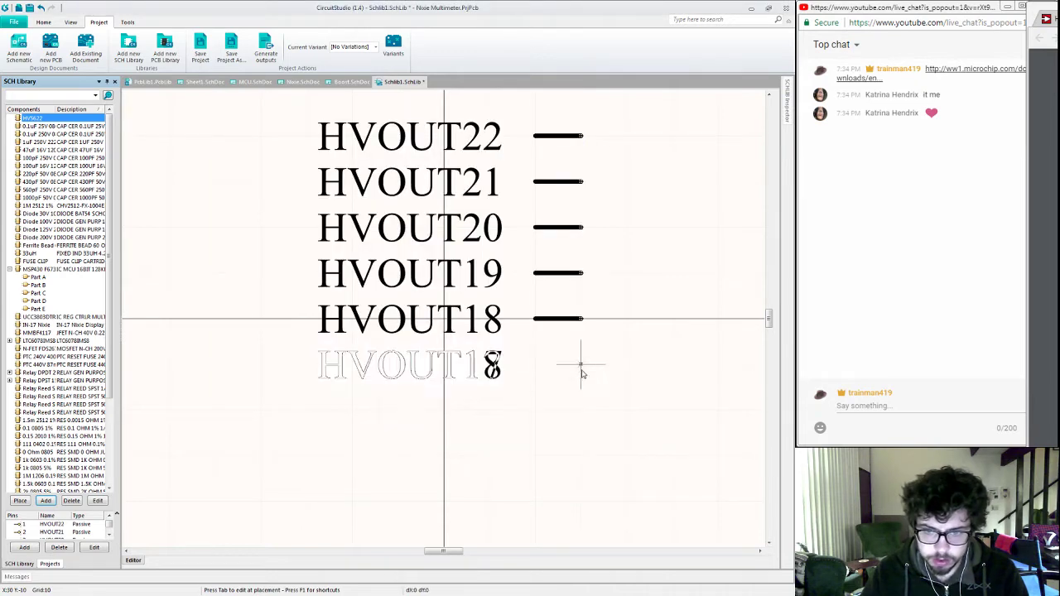
Step: Name pin 7 HVOUT16 and place it directly below the HVOUT17 pin
{"action": "key", "text": "Tab"}
{"action": "key", "text": "End"}
{"action": "key", "text": "BackSpace"}
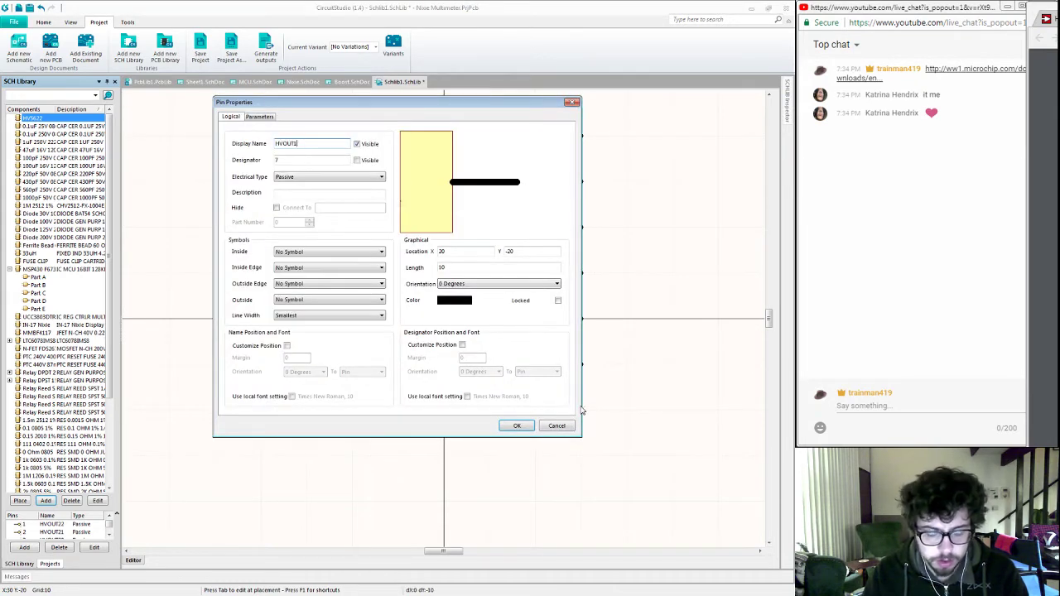
{"action": "type", "text": "6"}
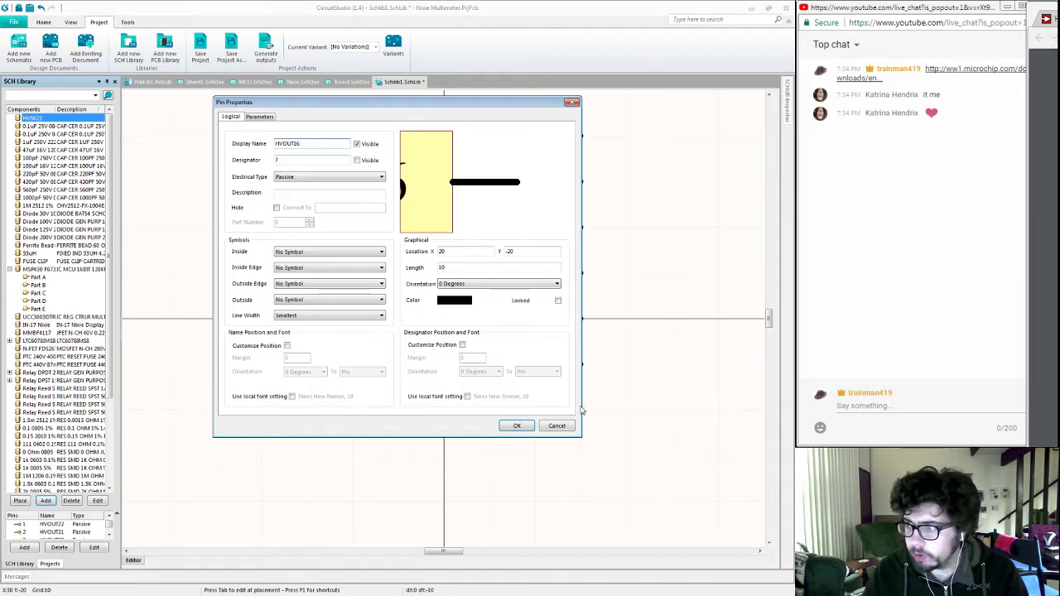
{"action": "key", "text": "Return"}
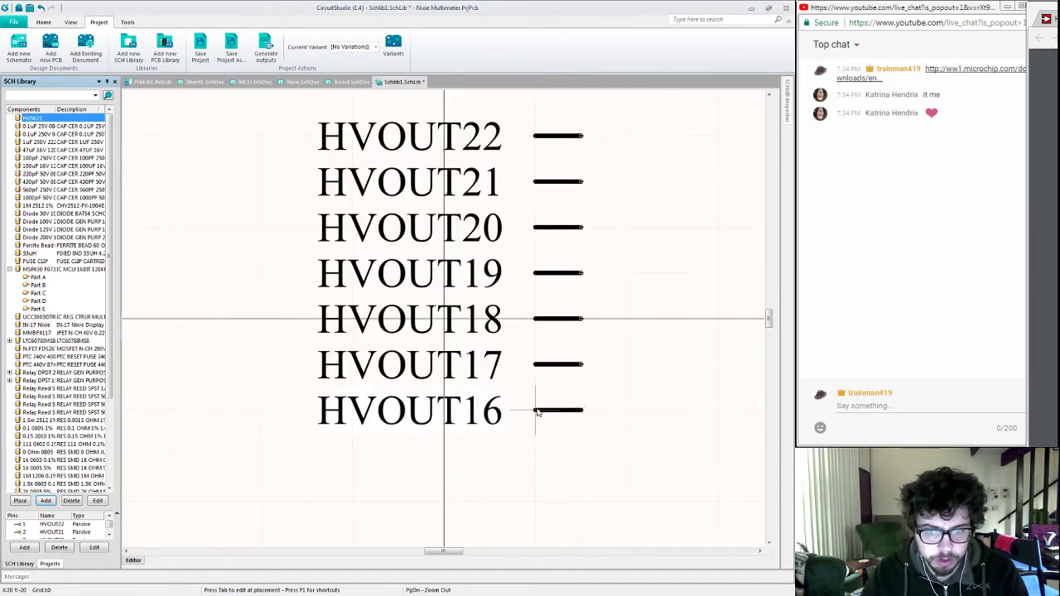
{"action": "left_click", "coordinate": [581, 411]}
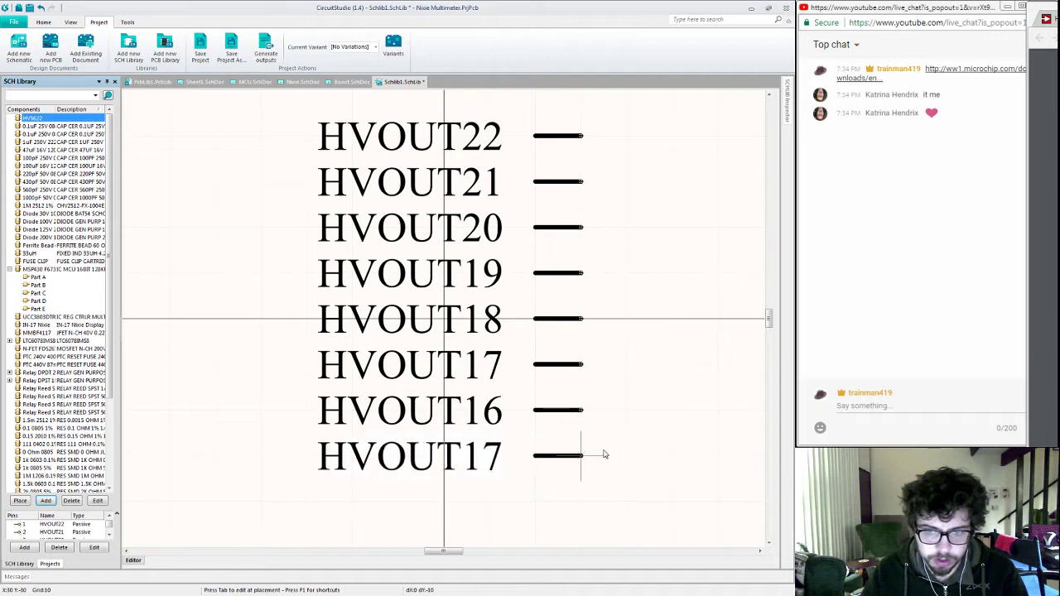
Step: Name pin 8 HVOUT15 and place it directly below the HVOUT16 pin
{"action": "scroll", "coordinate": [601, 445], "scroll_direction": "down", "scroll_amount": 3, "text": "ctrl"}
{"action": "scroll", "coordinate": [587, 291], "scroll_direction": "down", "scroll_amount": 2}
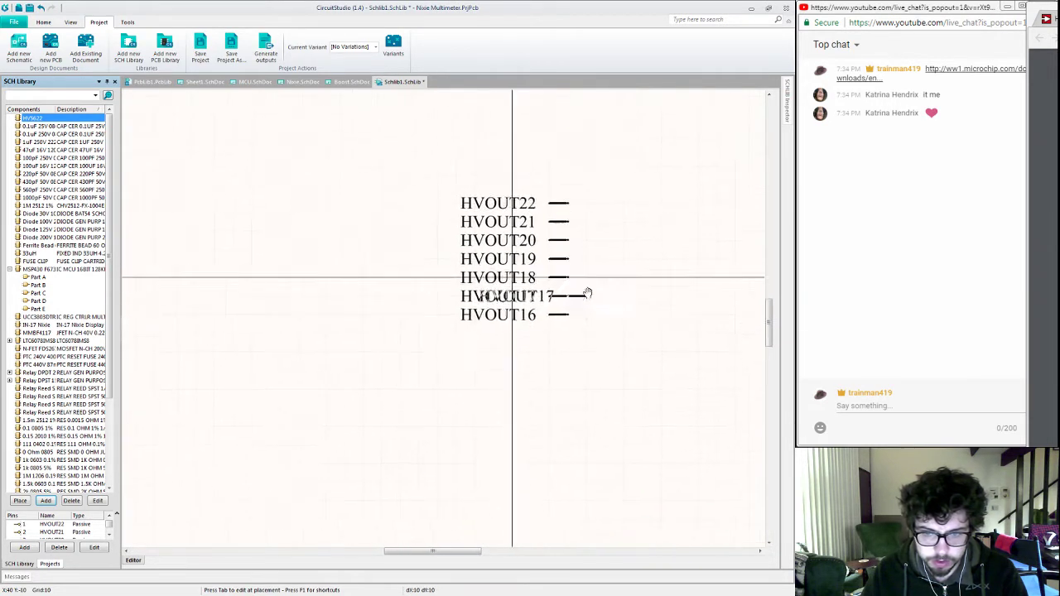
{"action": "key", "text": "Tab"}
{"action": "key", "text": "End"}
{"action": "key", "text": "BackSpace"}
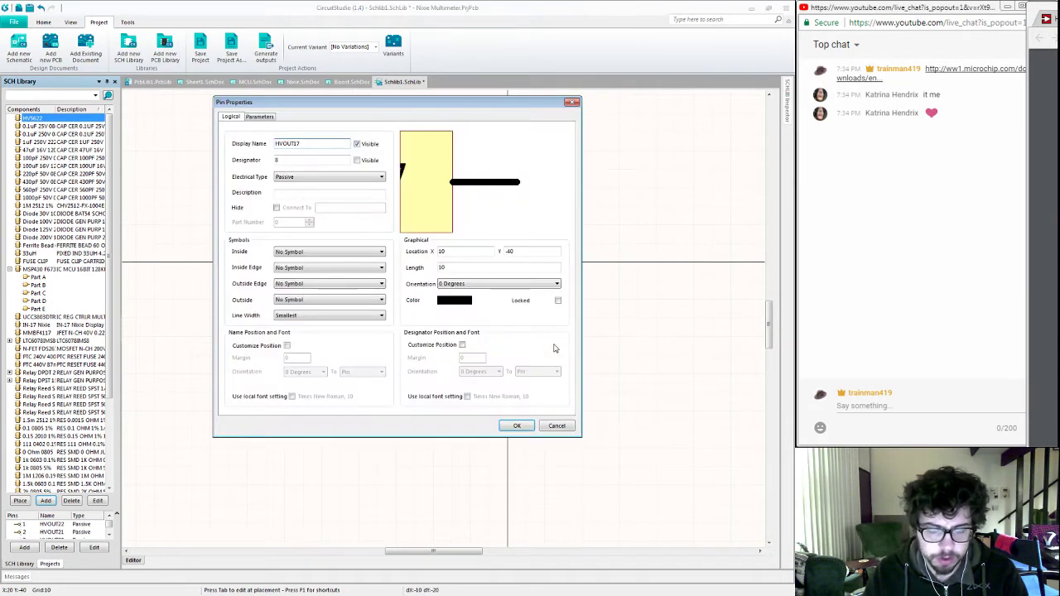
{"action": "type", "text": "5"}
{"action": "key", "text": "Return"}
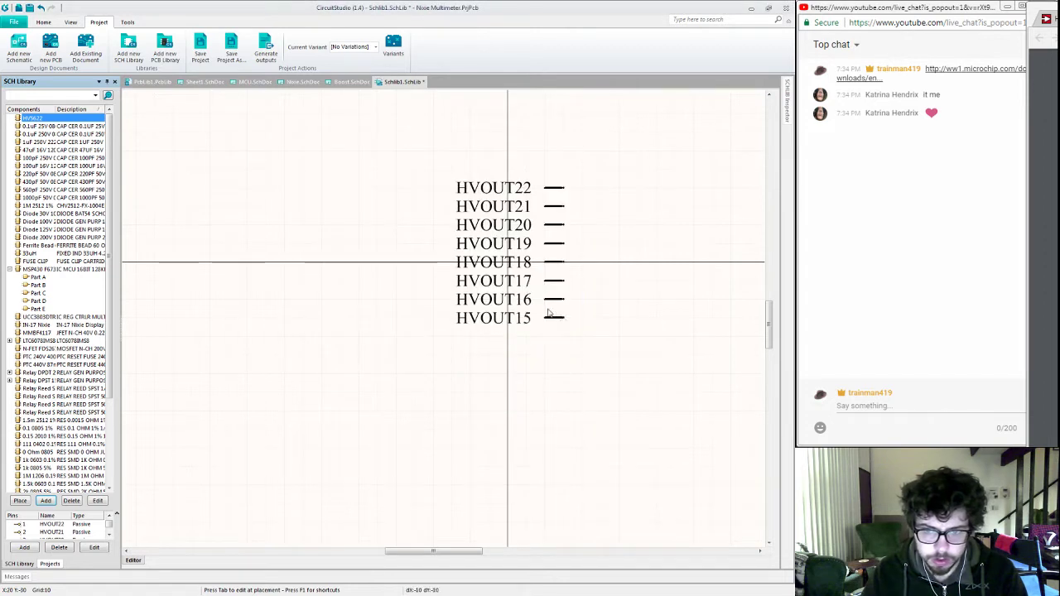
{"action": "left_click", "coordinate": [564, 319]}
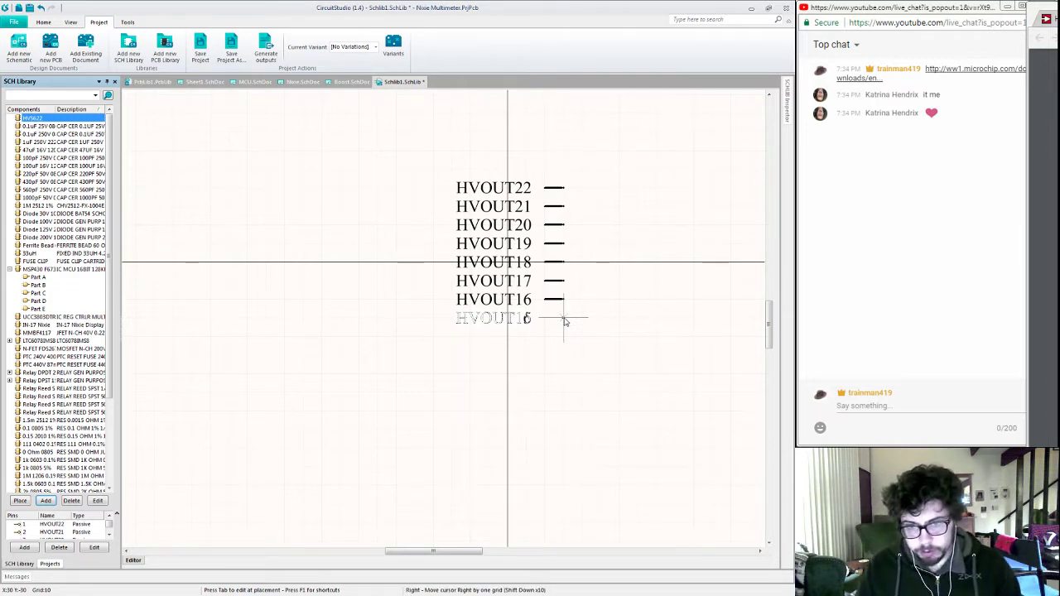
{"action": "left_click", "coordinate": [564, 320]}
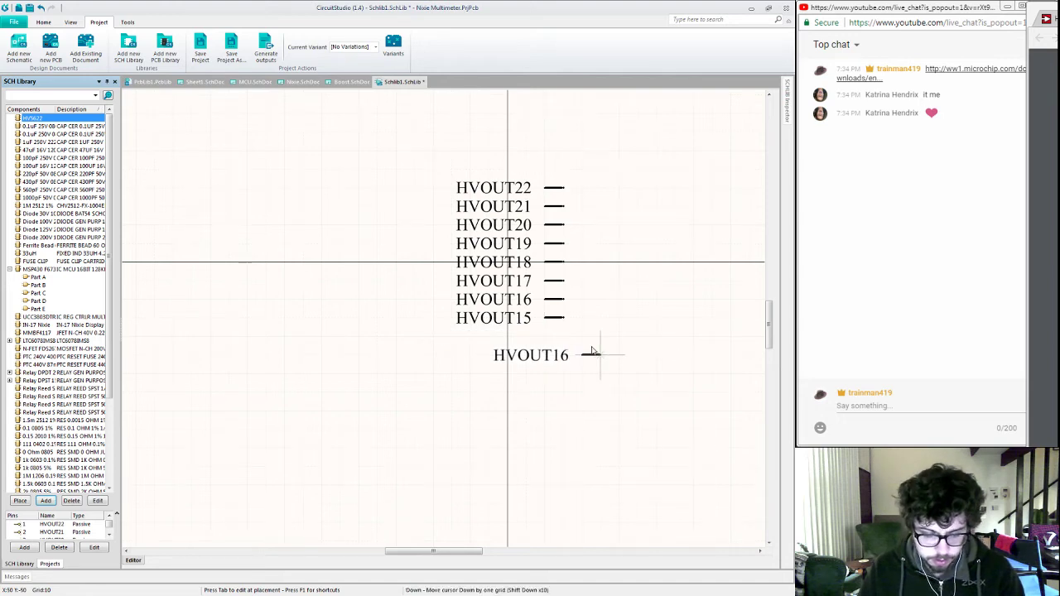
Step: Name pin 9 HVOUT14 and place it directly below the HVOUT15 pin
{"action": "key", "text": "Tab"}
{"action": "key", "text": "End"}
{"action": "key", "text": "BackSpace"}
{"action": "type", "text": "4"}
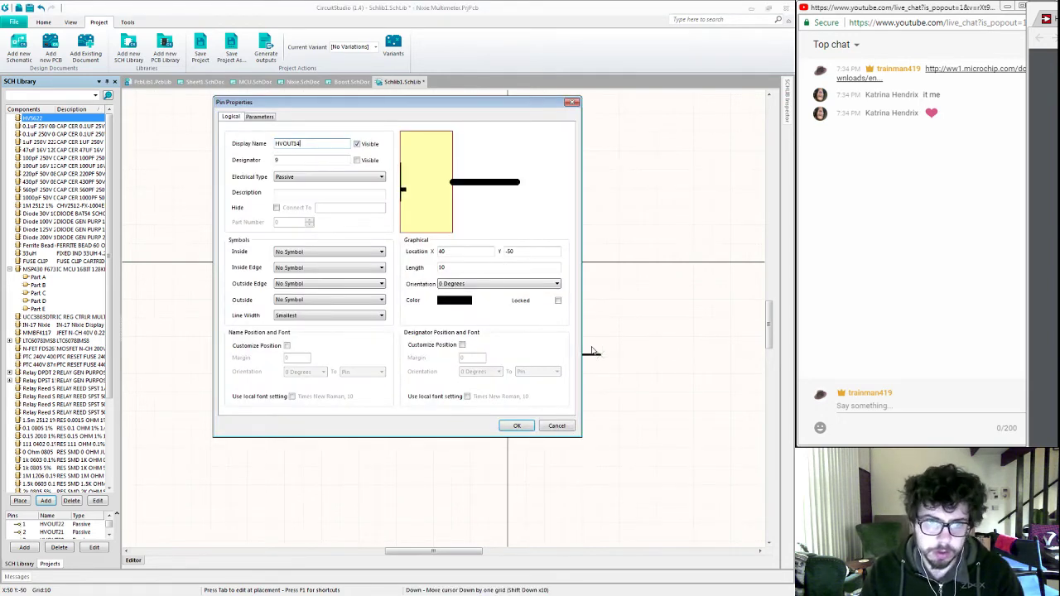
{"action": "key", "text": "Return"}
{"action": "left_click", "coordinate": [564, 336]}
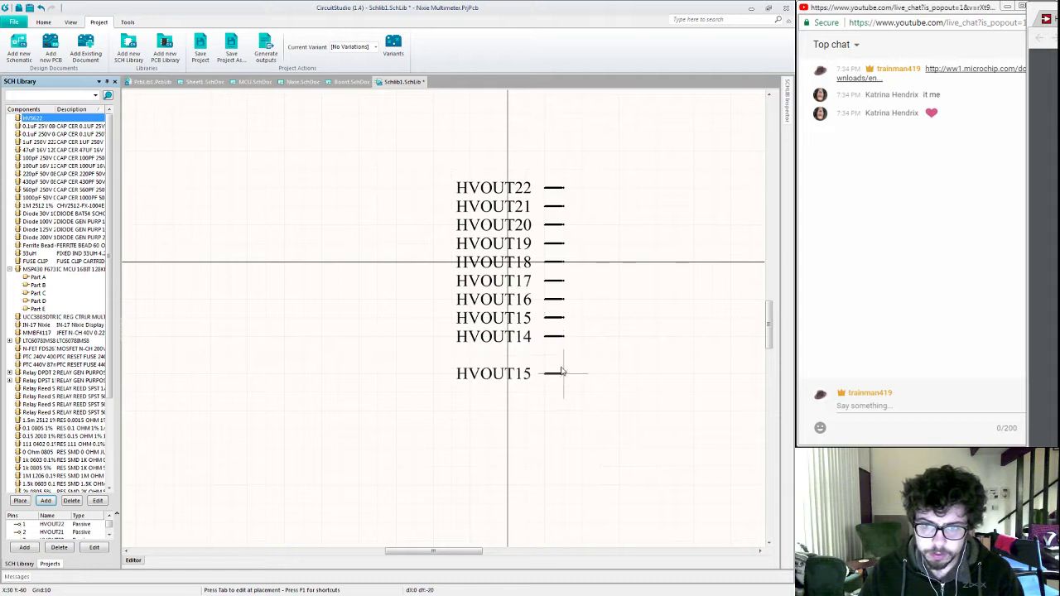
Step: Name pin 10 HVOUT13 and place it directly below the HVOUT14 pin
{"action": "key", "text": "Tab"}
{"action": "key", "text": "End"}
{"action": "key", "text": "BackSpace"}
{"action": "type", "text": "3"}
{"action": "key", "text": "Return"}
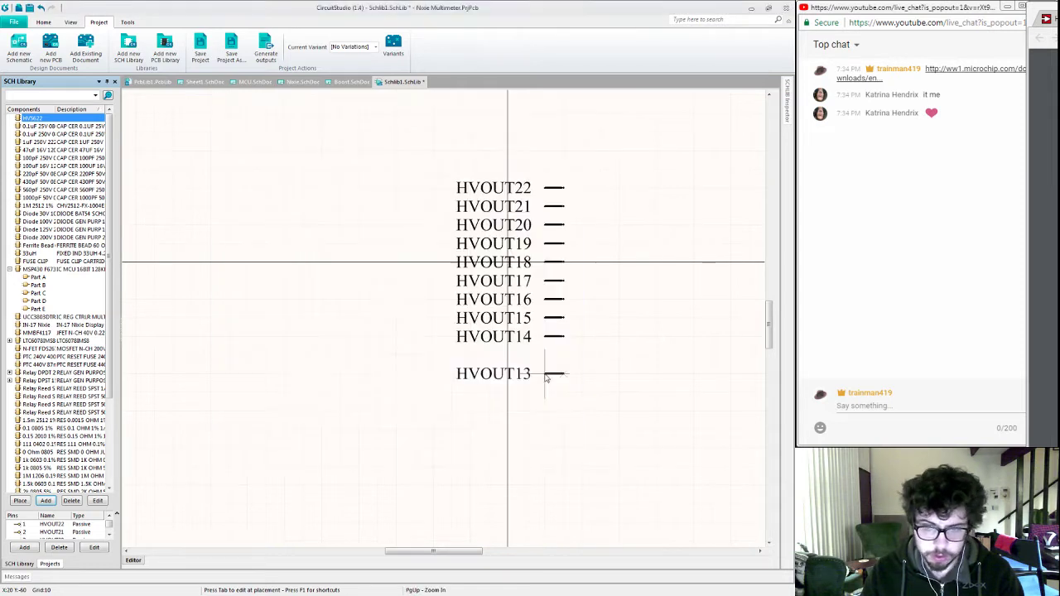
{"action": "left_click", "coordinate": [562, 358]}
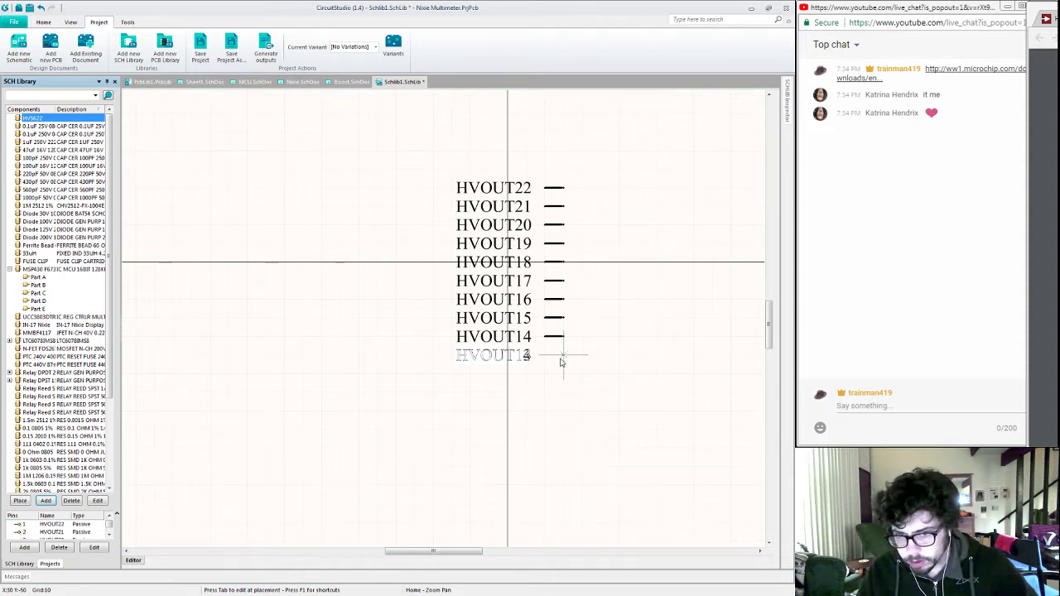
{"action": "left_click", "coordinate": [561, 361]}
Step: Name pin 11 HVOUT12 and place it directly below the HVOUT13 pin
{"action": "key", "text": "Tab"}
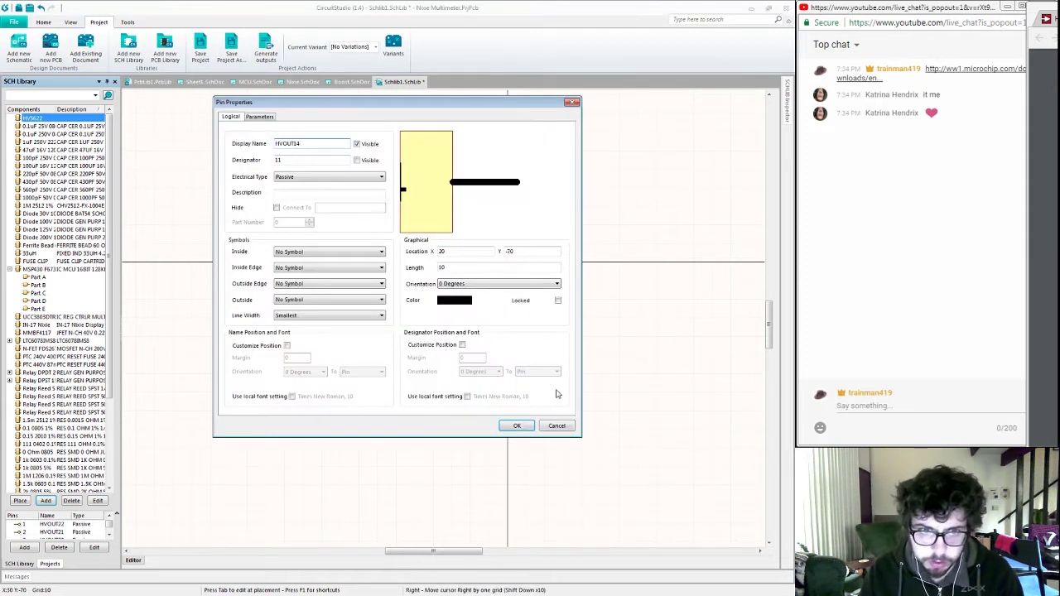
{"action": "key", "text": "Return"}
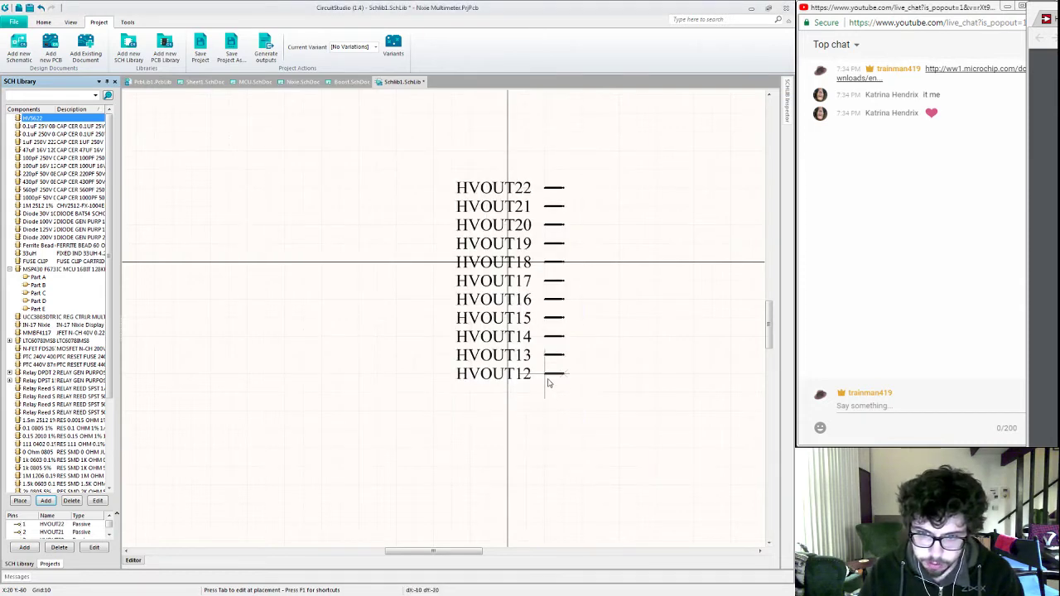
{"action": "left_click", "coordinate": [548, 382]}
Step: Name pin 12 HVOUT11 and place it directly below the HVOUT12 pin
{"action": "key", "text": "Tab"}
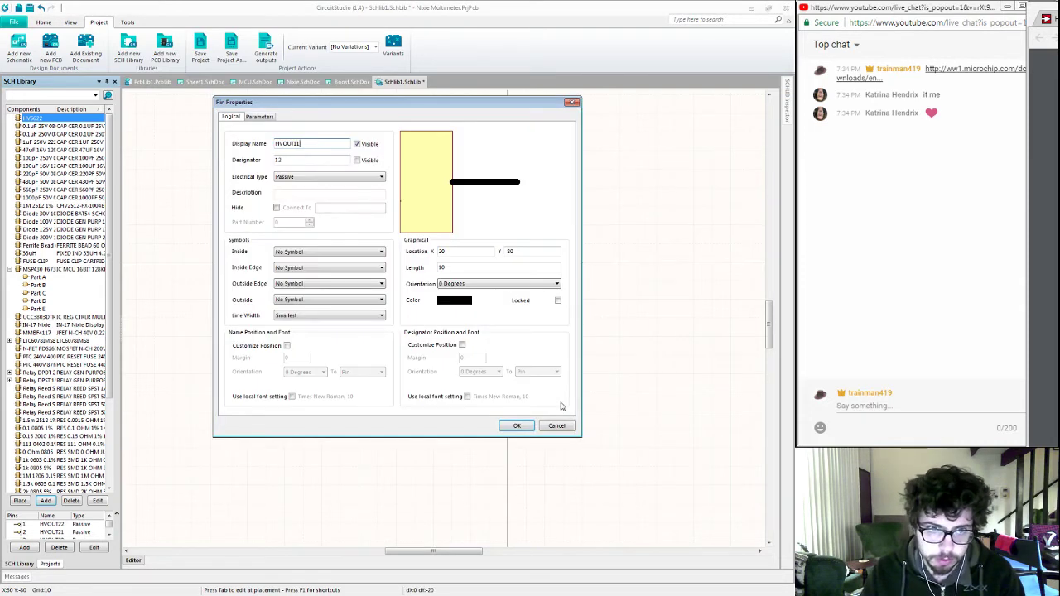
{"action": "key", "text": "Return"}
{"action": "left_click", "coordinate": [565, 401]}
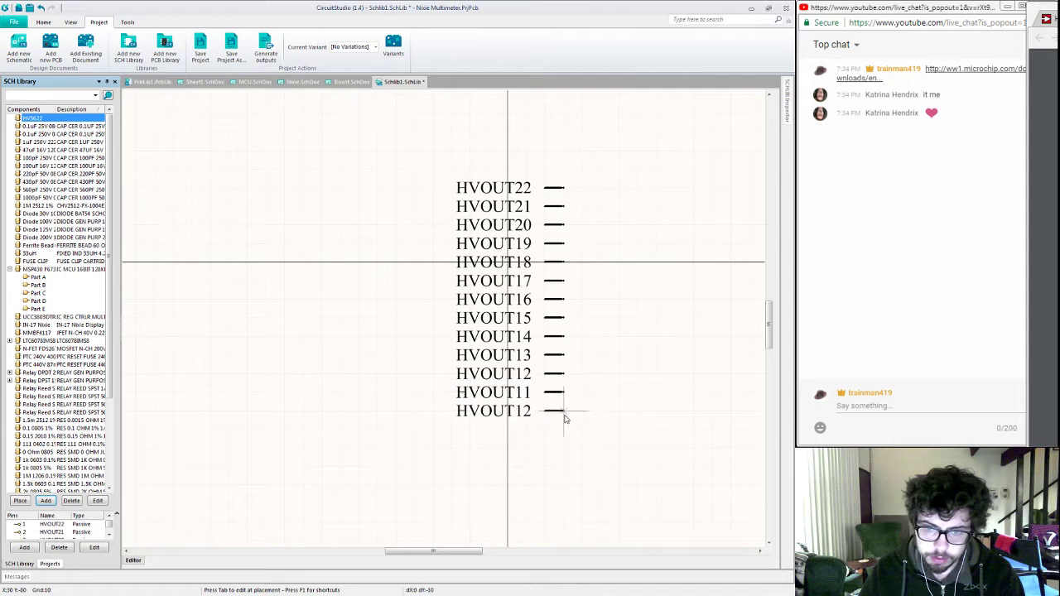
Step: Name pin 13 HVOUT10 and place it directly below the HVOUT11 pin
{"action": "key", "text": "Tab"}
{"action": "key", "text": "End"}
{"action": "key", "text": "BackSpace"}
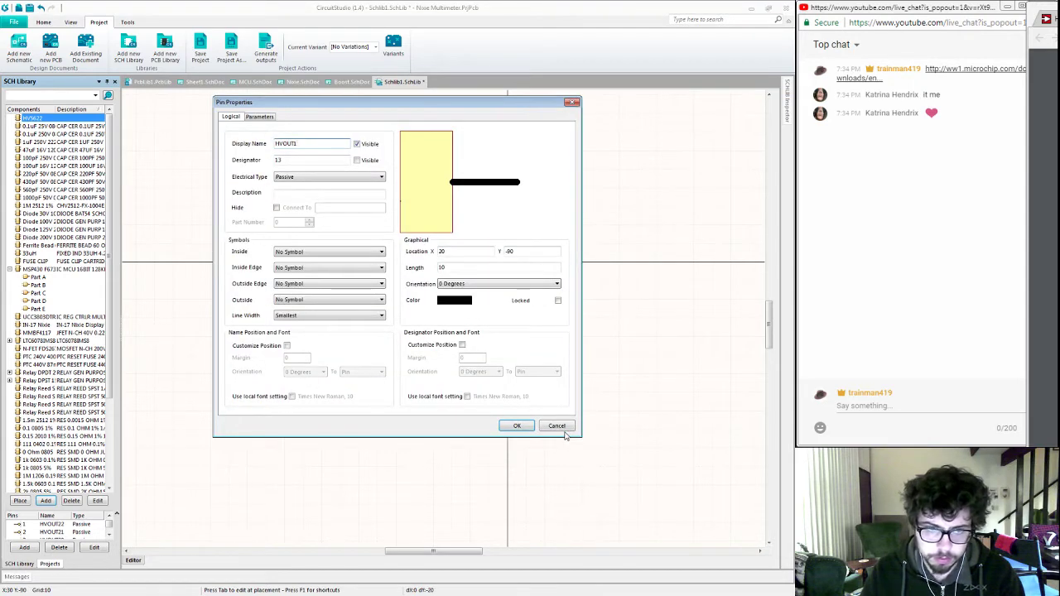
{"action": "type", "text": "0"}
{"action": "key", "text": "Return"}
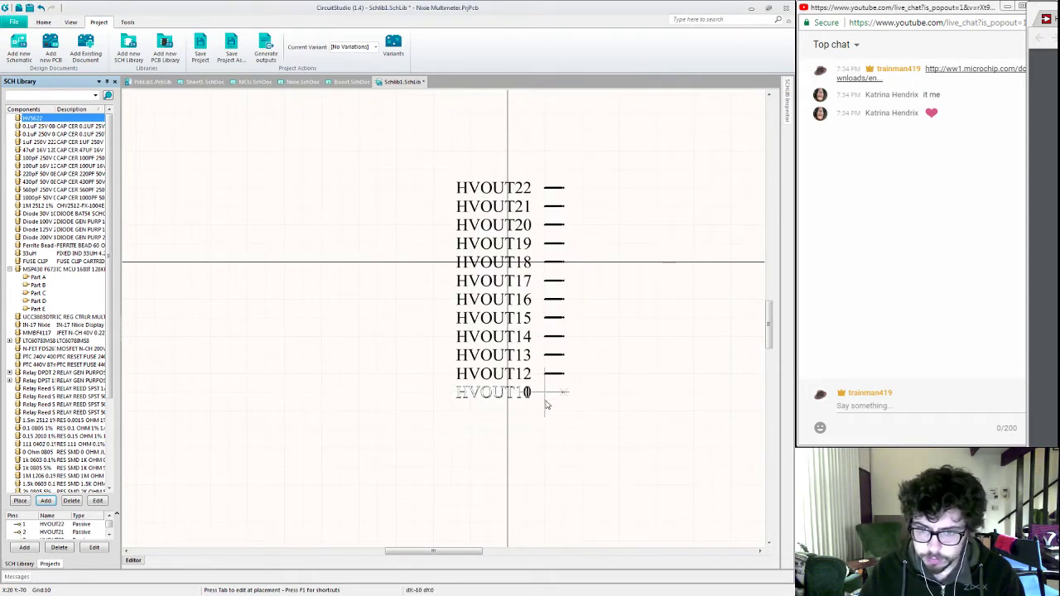
{"action": "left_click", "coordinate": [546, 410]}
Step: Name pin 14 HVOUT9 and place it directly below the HVOUT10 pin
{"action": "key", "text": "Tab"}
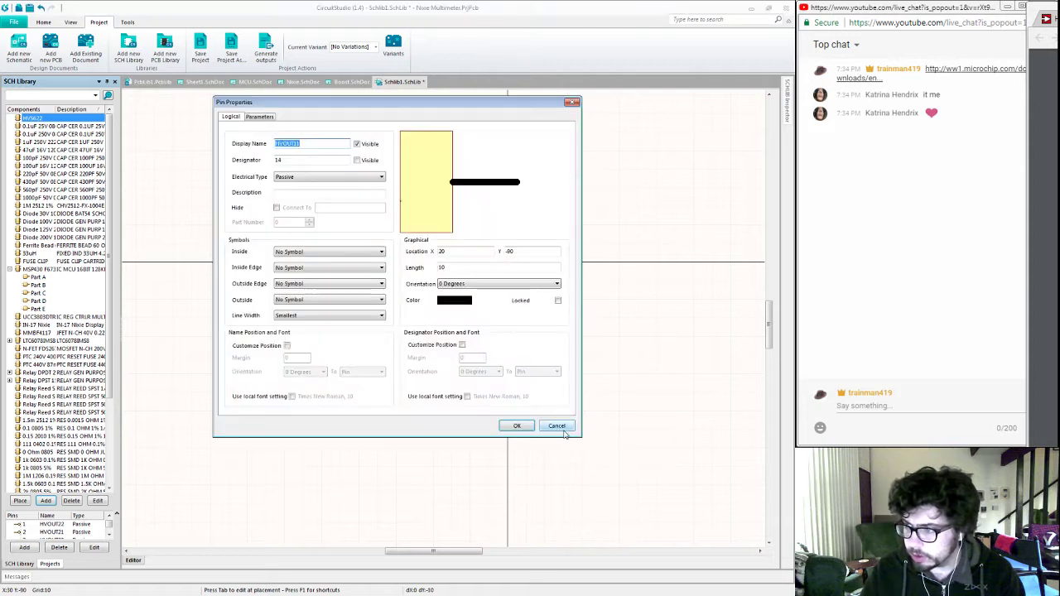
{"action": "key", "text": "End"}
{"action": "key", "text": "BackSpace"}
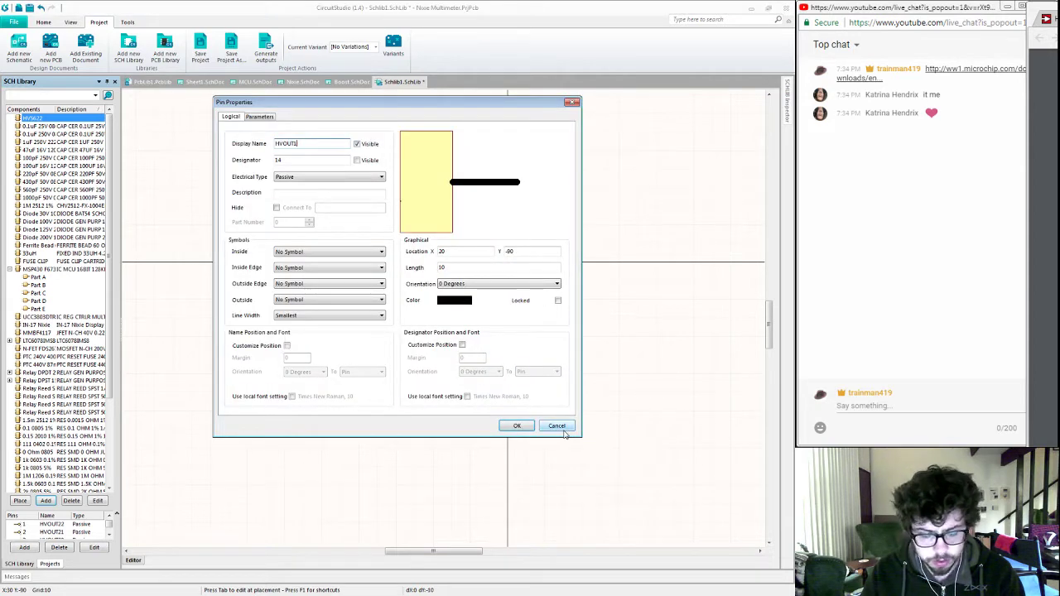
{"action": "type", "text": "09"}
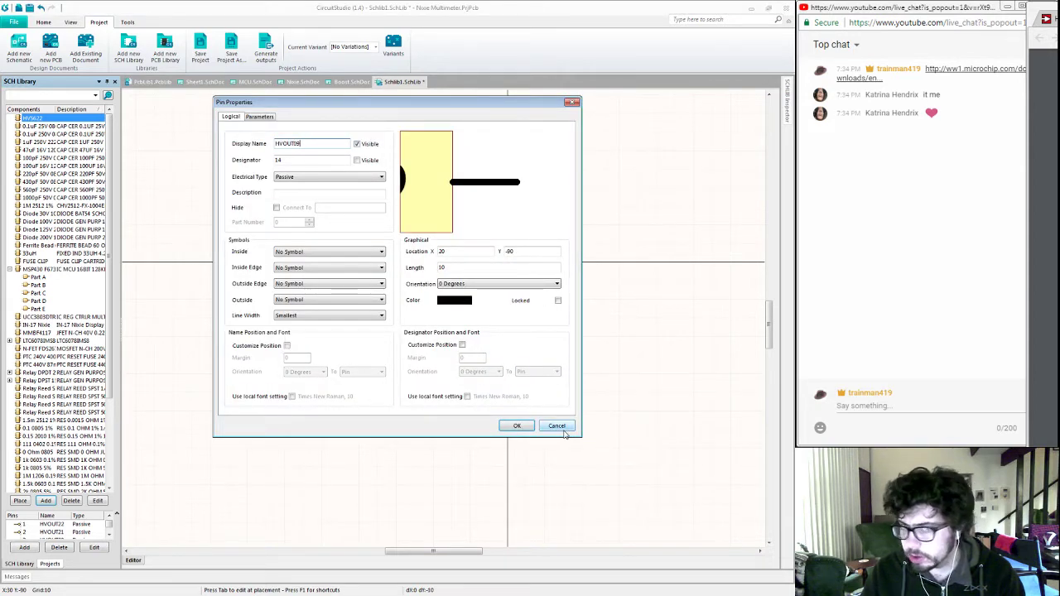
{"action": "key", "text": "Left"}
{"action": "key", "text": "BackSpace"}
{"action": "key", "text": "Return"}
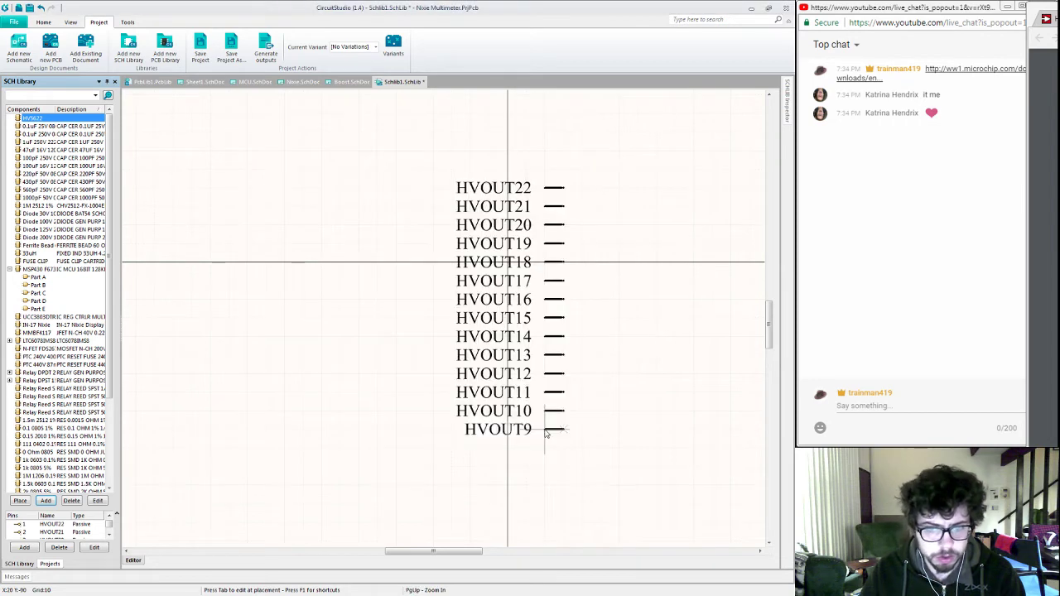
{"action": "left_click", "coordinate": [545, 430]}
Step: Name pin 15 HVOUT8 and place it directly below the HVOUT9 pin
{"action": "key", "text": "Tab"}
{"action": "key", "text": "BackSpace"}
{"action": "key", "text": "BackSpace"}
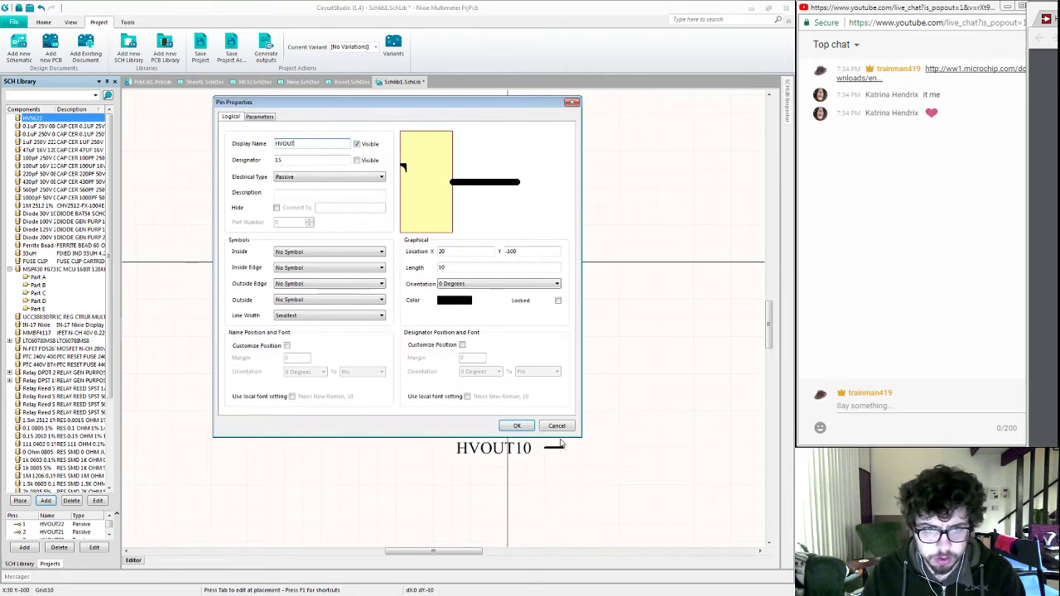
{"action": "type", "text": "8"}
{"action": "key", "text": "Return"}
{"action": "left_click", "coordinate": [546, 448]}
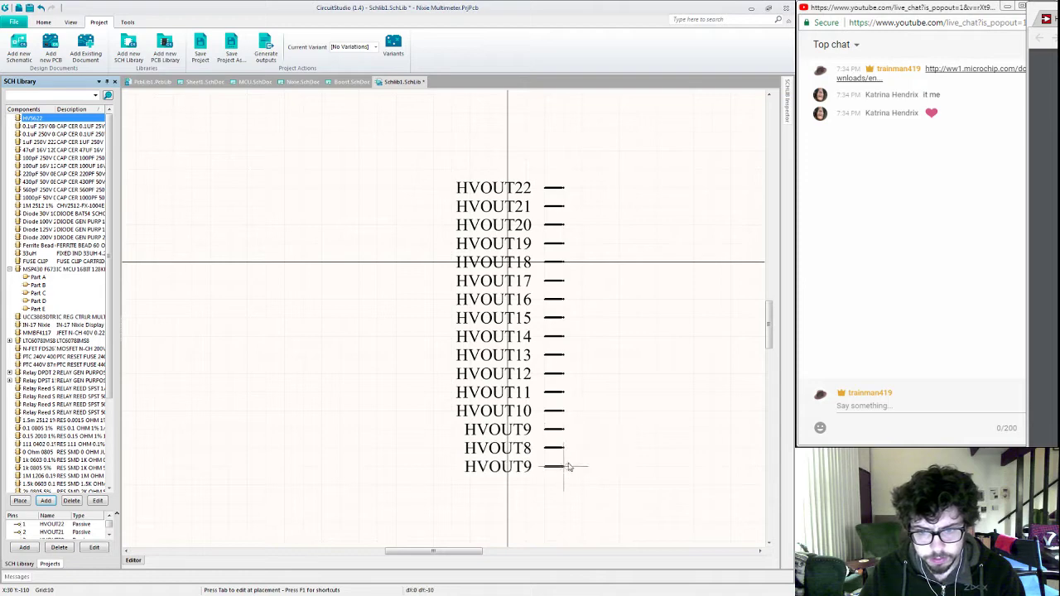
Step: Name pin 16 HVOUT7 and place it directly below the HVOUT8 pin
{"action": "key", "text": "Tab"}
{"action": "key", "text": "BackSpace"}
{"action": "type", "text": "7"}
{"action": "key", "text": "Return"}
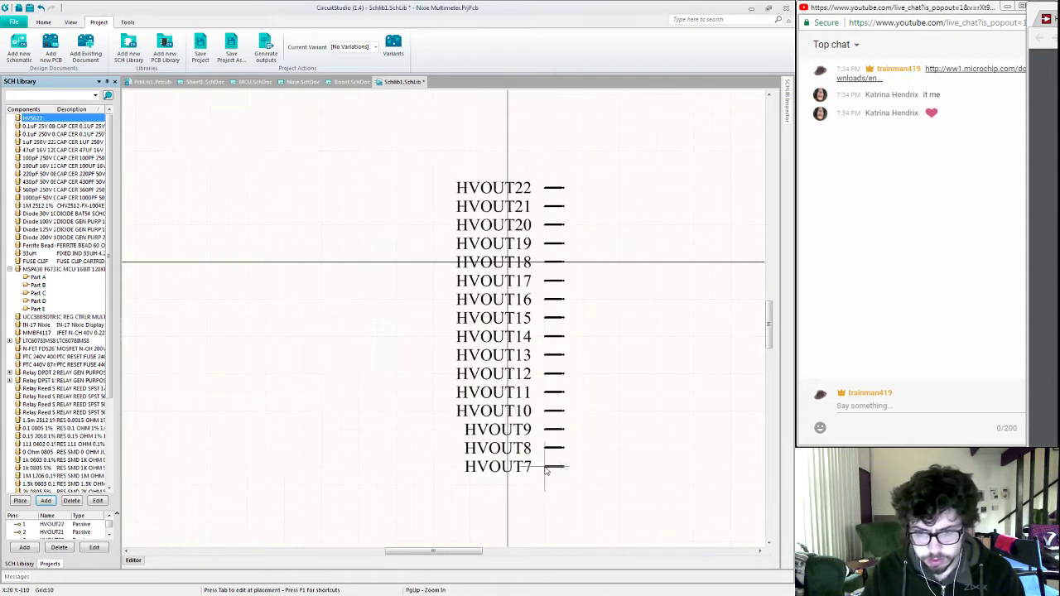
{"action": "left_click", "coordinate": [547, 469]}
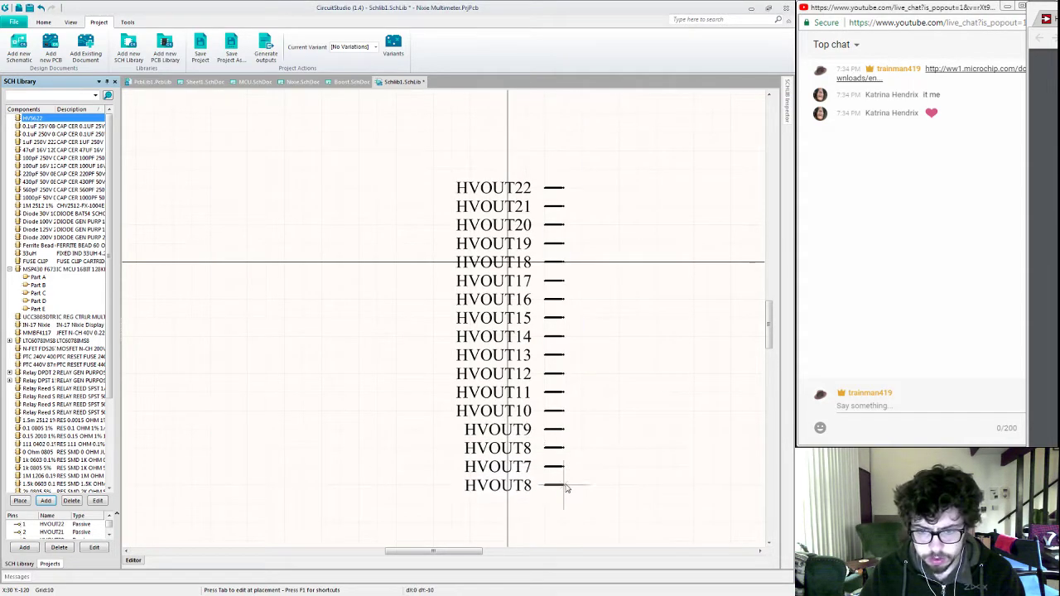
Step: Name pin 17 HVOUT6 and place it directly below the HVOUT7 pin
{"action": "key", "text": "Tab"}
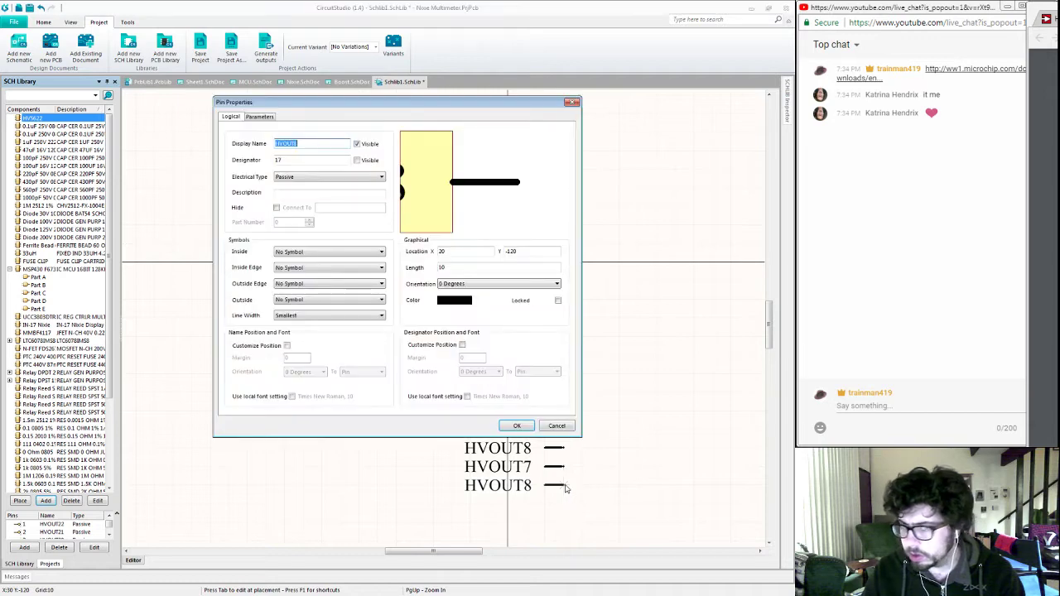
{"action": "key", "text": "End"}
{"action": "key", "text": "BackSpace"}
{"action": "type", "text": "6"}
{"action": "key", "text": "Return"}
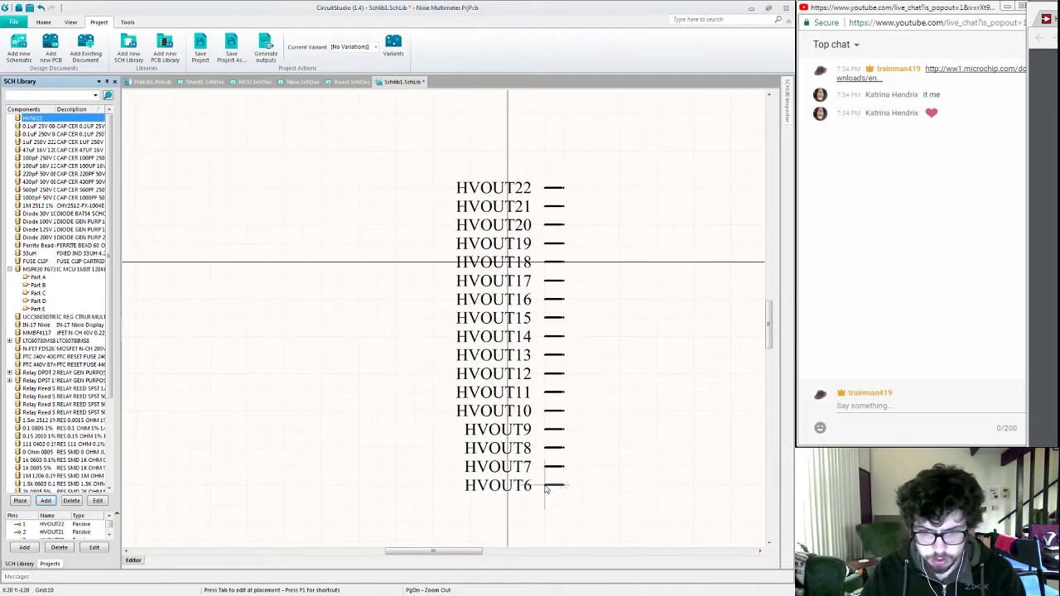
{"action": "left_click", "coordinate": [563, 488]}
Step: Name pin 18 HVOUT5 and place it directly below the HVOUT6 pin
{"action": "key", "text": "Tab"}
{"action": "key", "text": "End"}
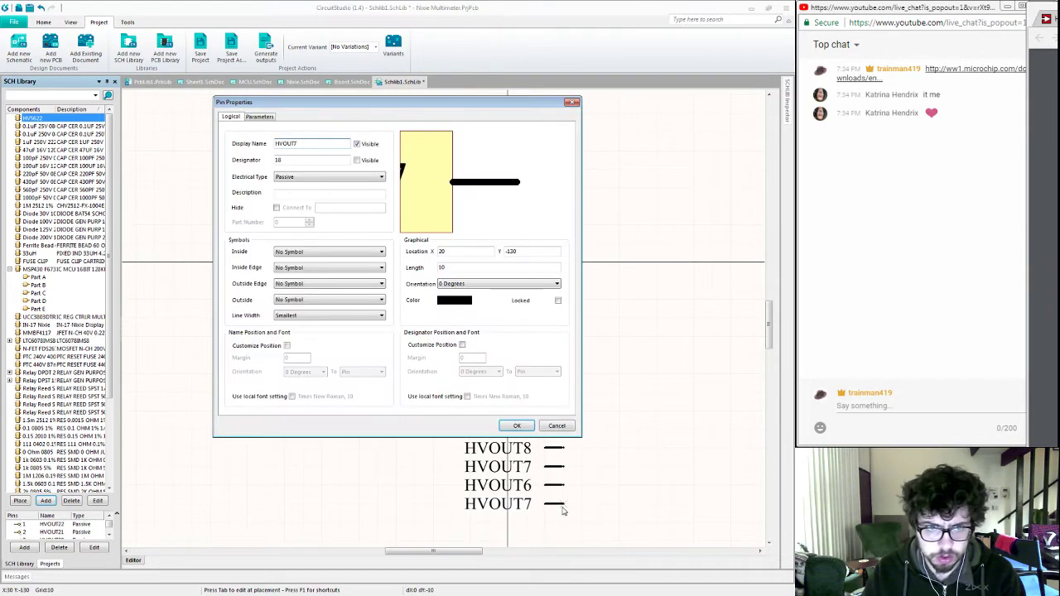
{"action": "type", "text": "5"}
{"action": "key", "text": "Return"}
{"action": "left_click", "coordinate": [545, 507]}
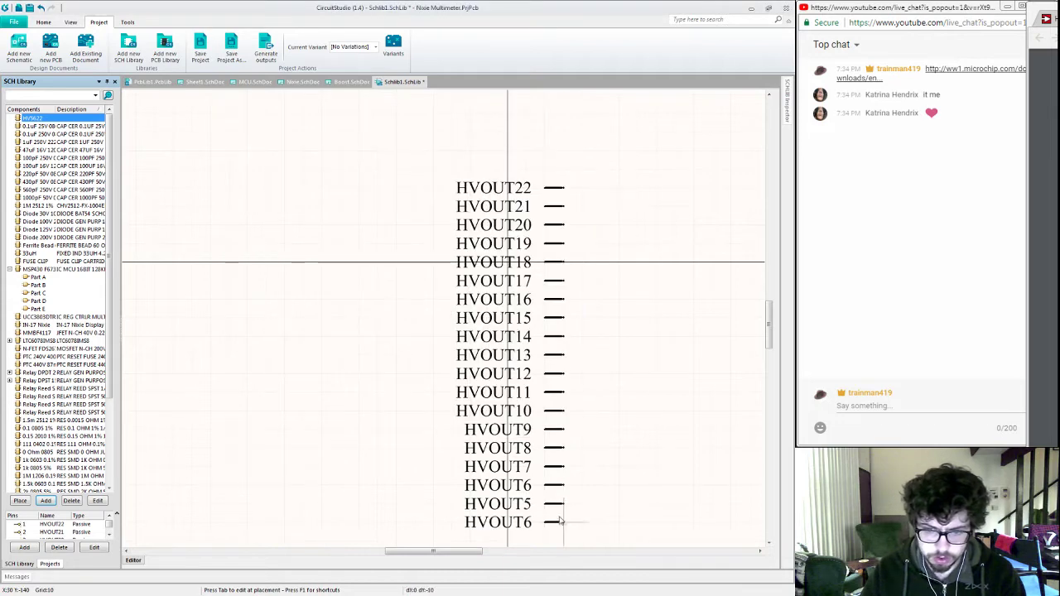
Step: Name pin 19 HVOUT4 and place it directly below the HVOUT5 pin
{"action": "key", "text": "Tab"}
{"action": "key", "text": "End"}
{"action": "key", "text": "BackSpace"}
{"action": "type", "text": "4"}
{"action": "key", "text": "Return"}
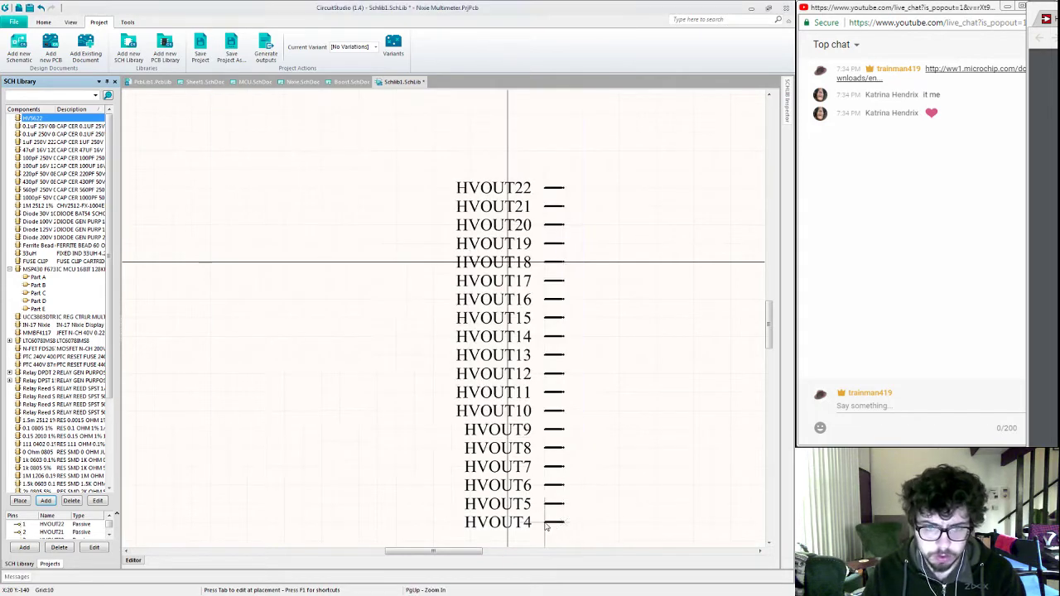
{"action": "left_click", "coordinate": [545, 523]}
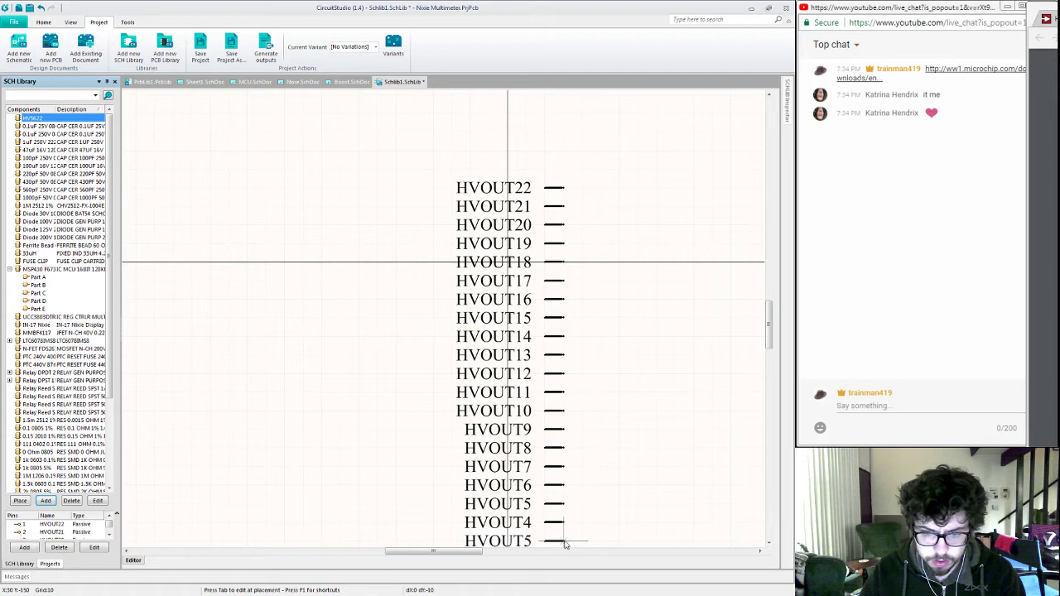
Step: Name pin 20 HVOUT3 and place it directly below the HVOUT4 pin
{"action": "scroll", "coordinate": [568, 331], "scroll_direction": "up", "scroll_amount": 5}
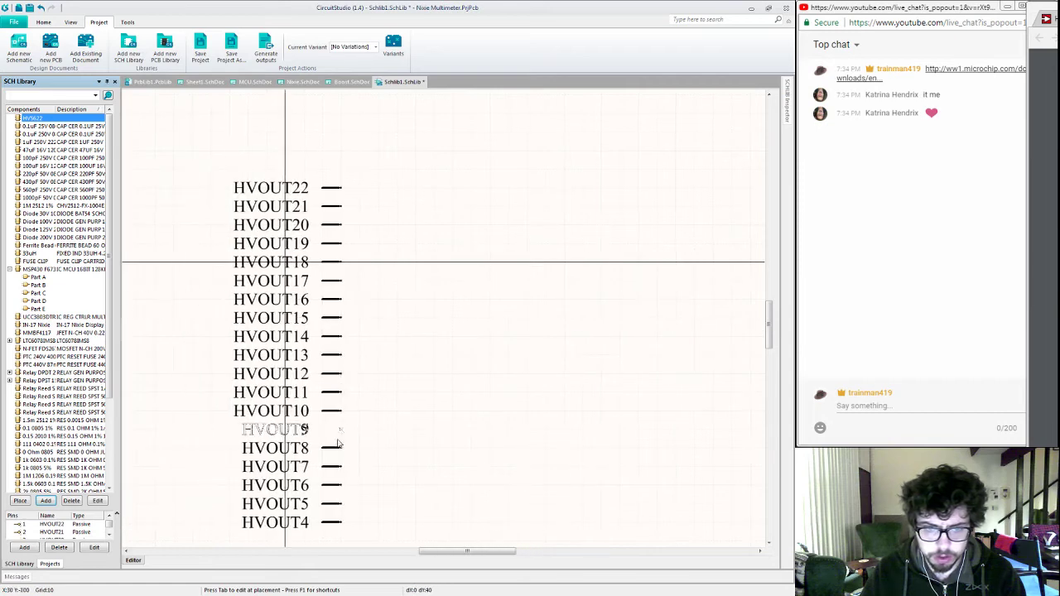
{"action": "key", "text": "Tab"}
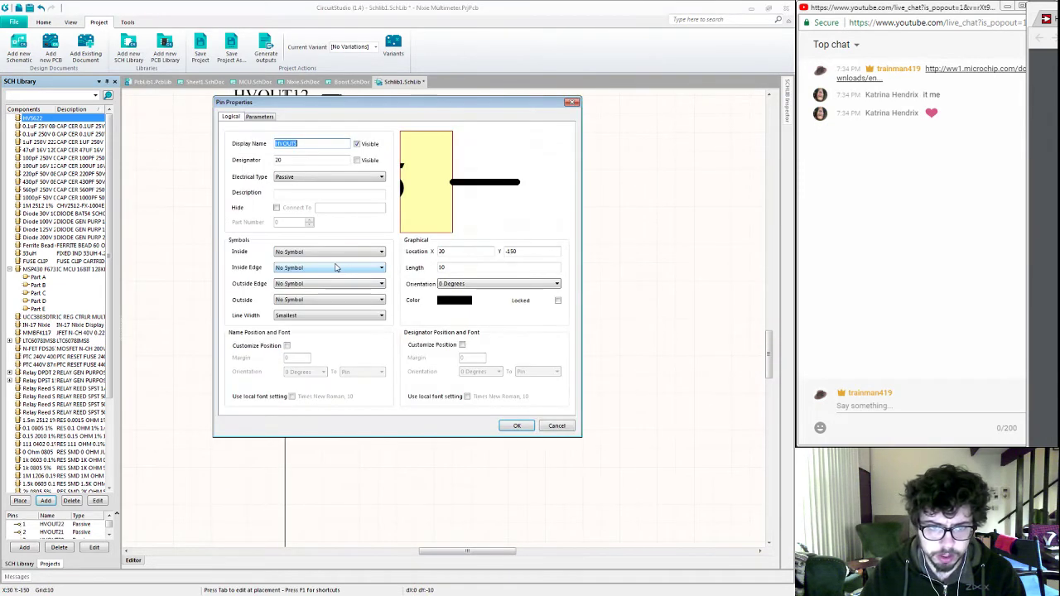
{"action": "key", "text": "BackSpace"}
{"action": "type", "text": "3"}
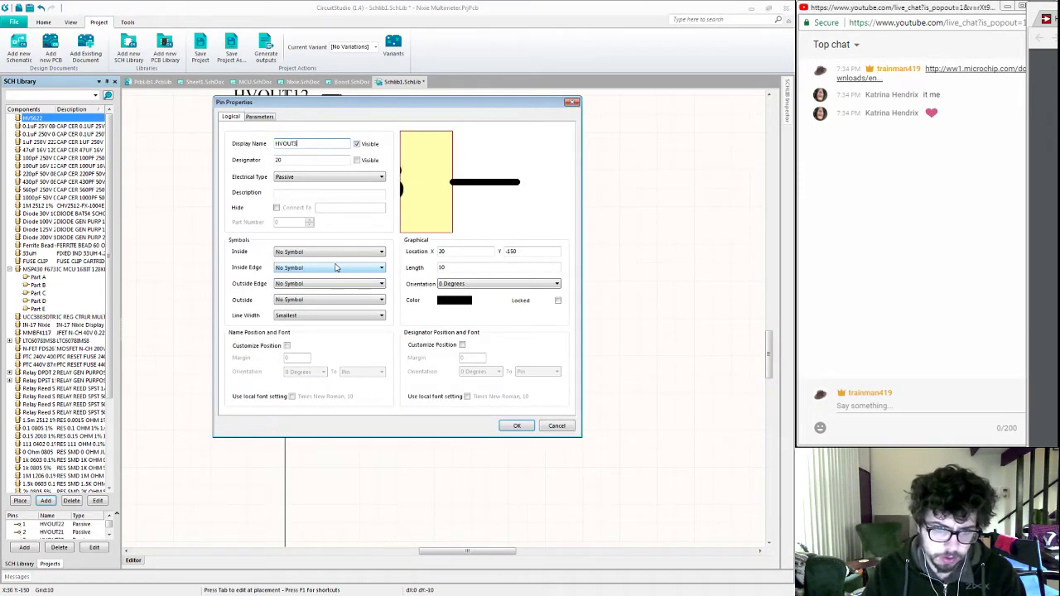
{"action": "key", "text": "Return"}
{"action": "left_click", "coordinate": [323, 266]}
Step: Name pin 21 HVOUT2 and place it directly below the HVOUT3 pin
{"action": "key", "text": "Tab"}
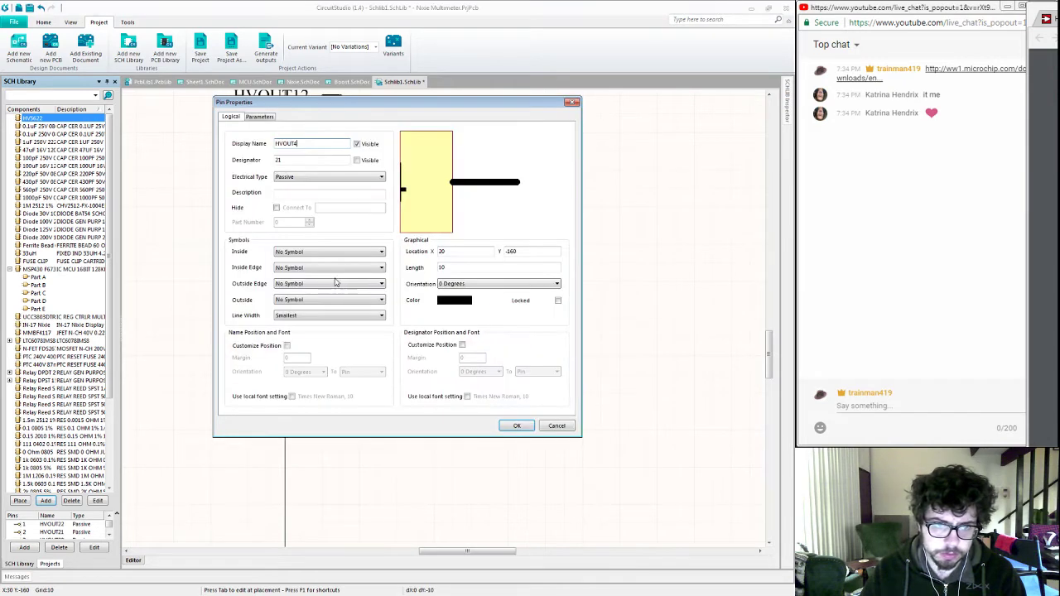
{"action": "key", "text": "BackSpace"}
{"action": "type", "text": "2"}
{"action": "key", "text": "Return"}
{"action": "left_click", "coordinate": [323, 282]}
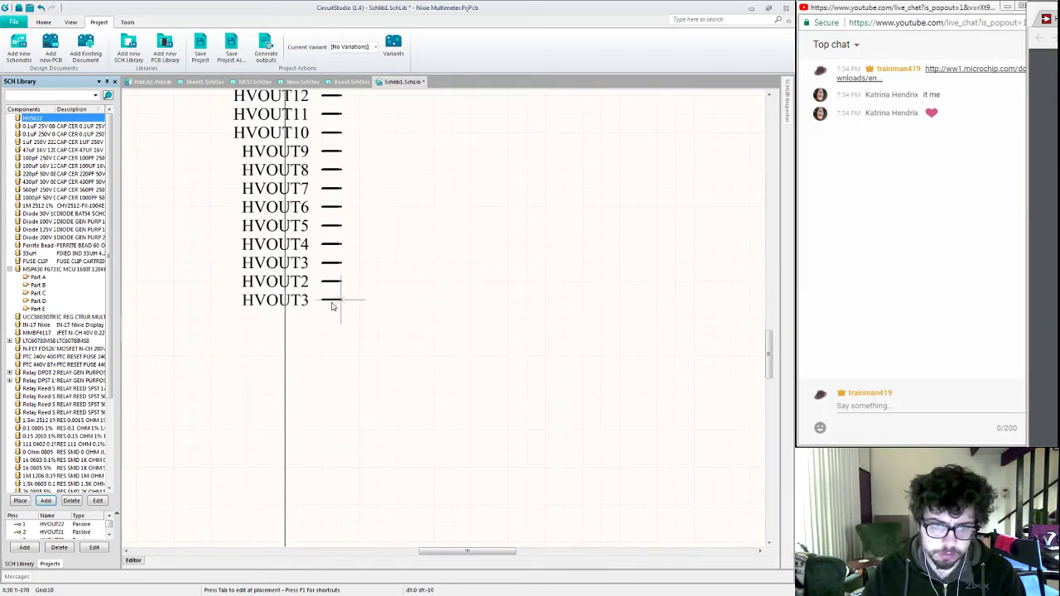
Step: Name pin 22 HVOUT1 and place it directly below the HVOUT2 pin
{"action": "key", "text": "Tab"}
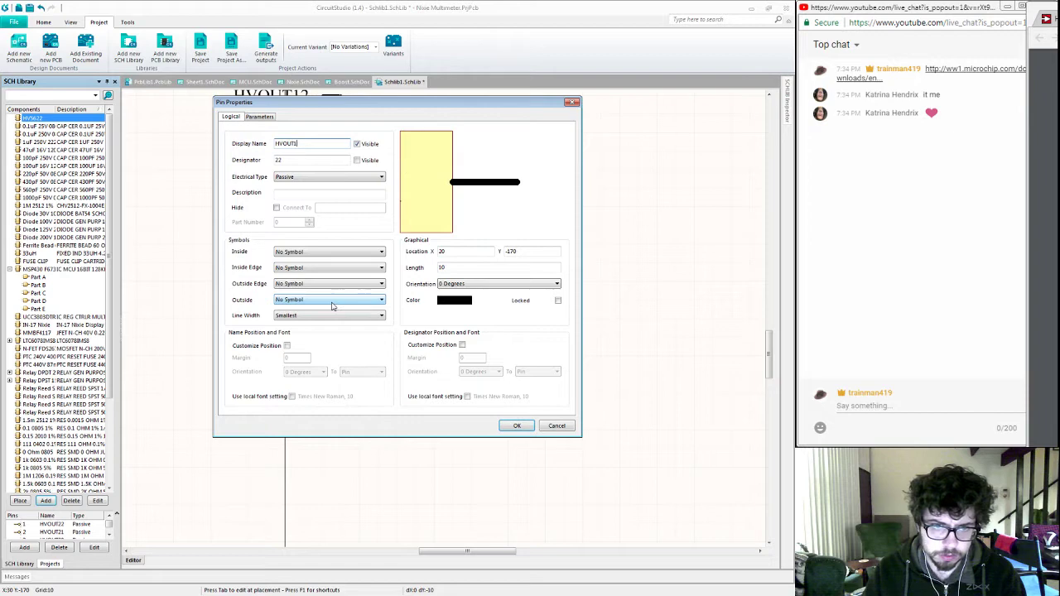
{"action": "key", "text": "Return"}
{"action": "left_click", "coordinate": [335, 303]}
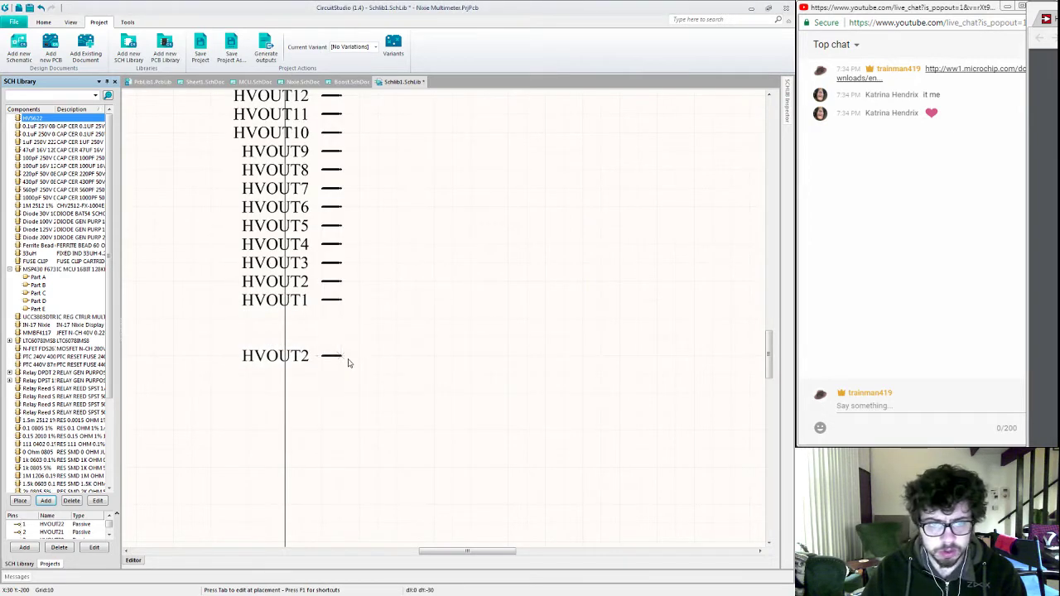
Step: Set the display name of pin 23 to DATA OUT
{"action": "key", "text": "Tab"}
{"action": "type", "text": "D"}
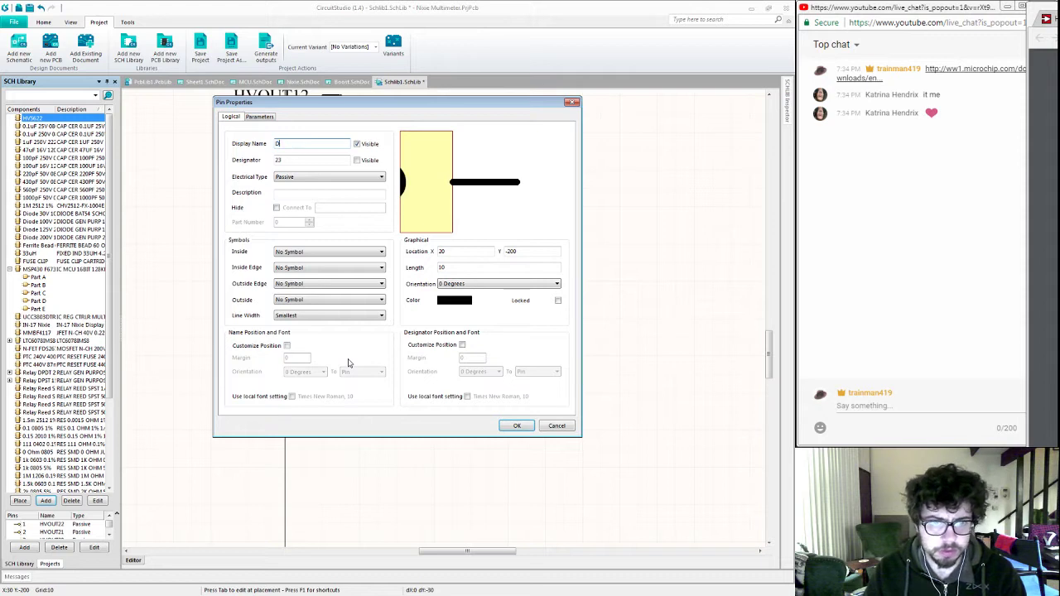
{"action": "type", "text": "ATA OUT"}
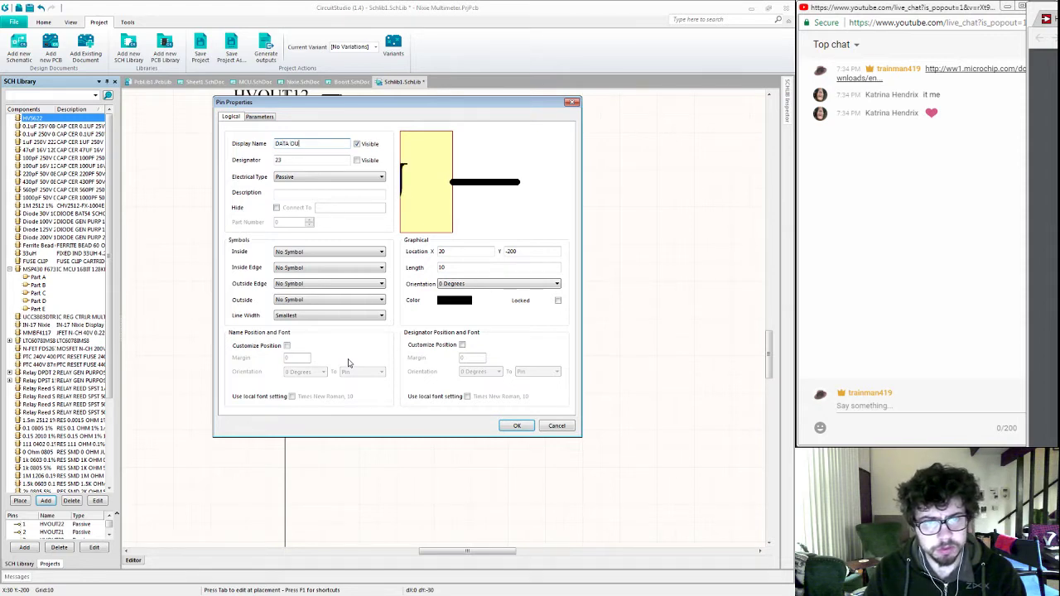
{"action": "key", "text": "Return"}
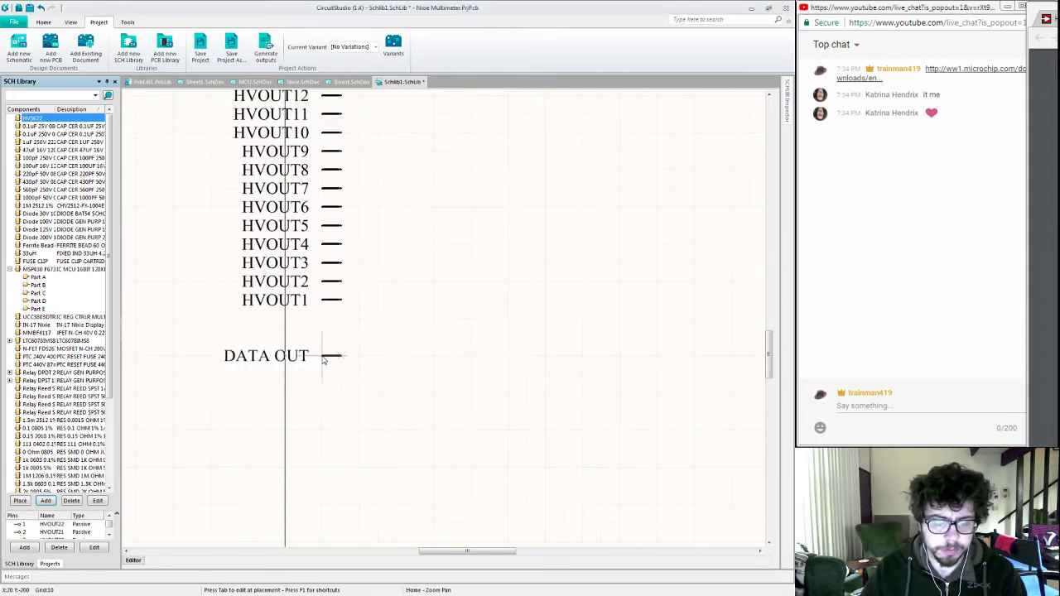
Step: Rotate the DATA OUT pin to 180 degrees and place it on the symbol's left side, level with HVOUT21
{"action": "key", "text": "space"}
{"action": "key", "text": "space"}
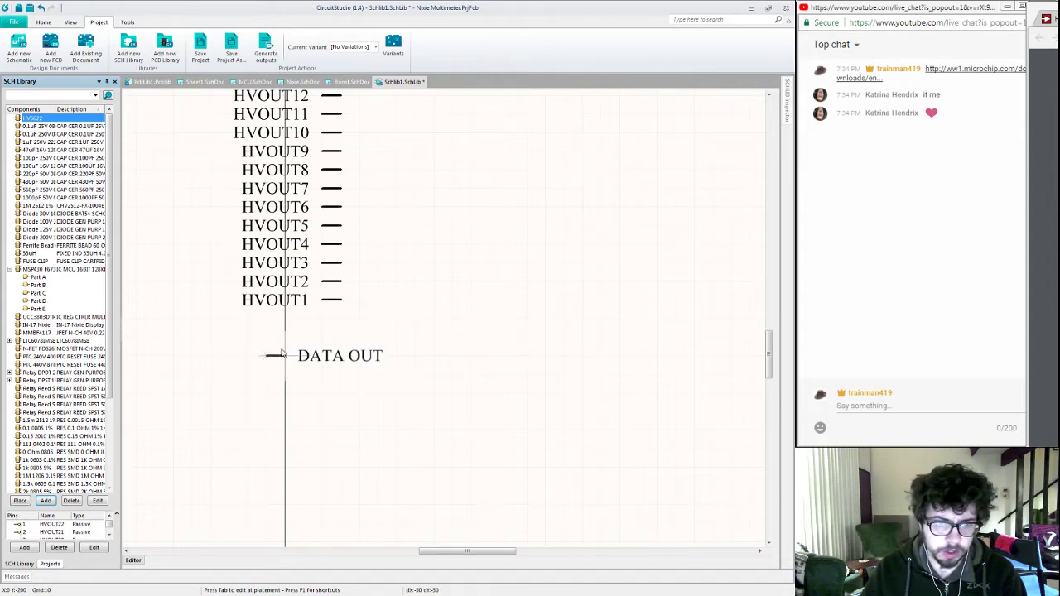
{"action": "scroll", "coordinate": [178, 152], "scroll_direction": "up", "scroll_amount": 3}
{"action": "scroll", "coordinate": [174, 224], "scroll_direction": "left", "scroll_amount": 5, "text": "shift"}
{"action": "scroll", "coordinate": [302, 111], "scroll_direction": "up", "scroll_amount": 4}
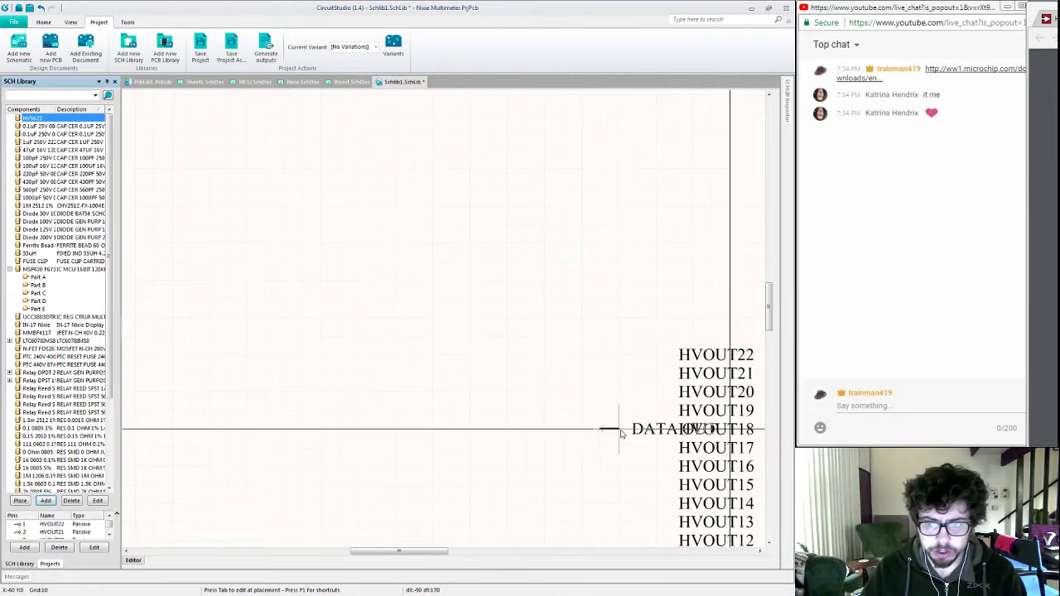
{"action": "scroll", "coordinate": [621, 432], "scroll_direction": "up", "scroll_amount": 3}
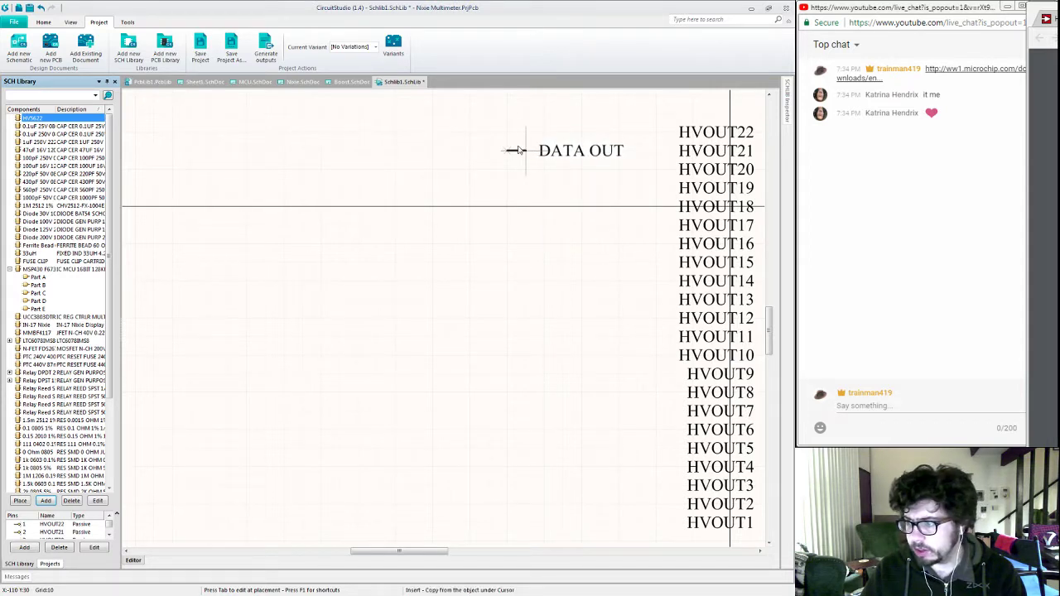
{"action": "key", "text": "Tab"}
{"action": "key", "text": "Return"}
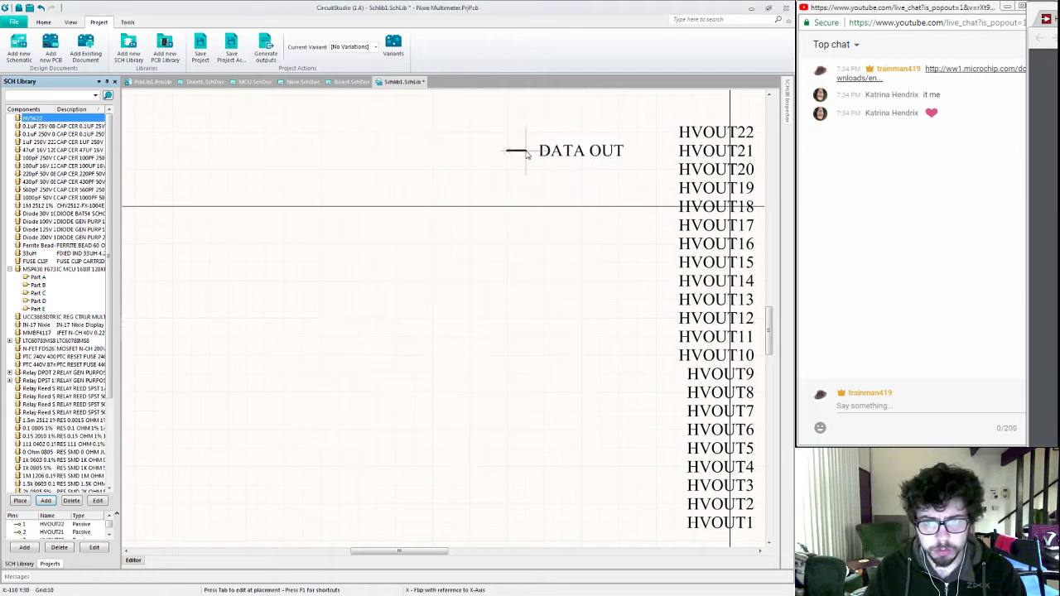
{"action": "left_click", "coordinate": [525, 152]}
Step: Name the next pin POL with designator 27 and place it directly below the DATA OUT pin
{"action": "key", "text": "Tab"}
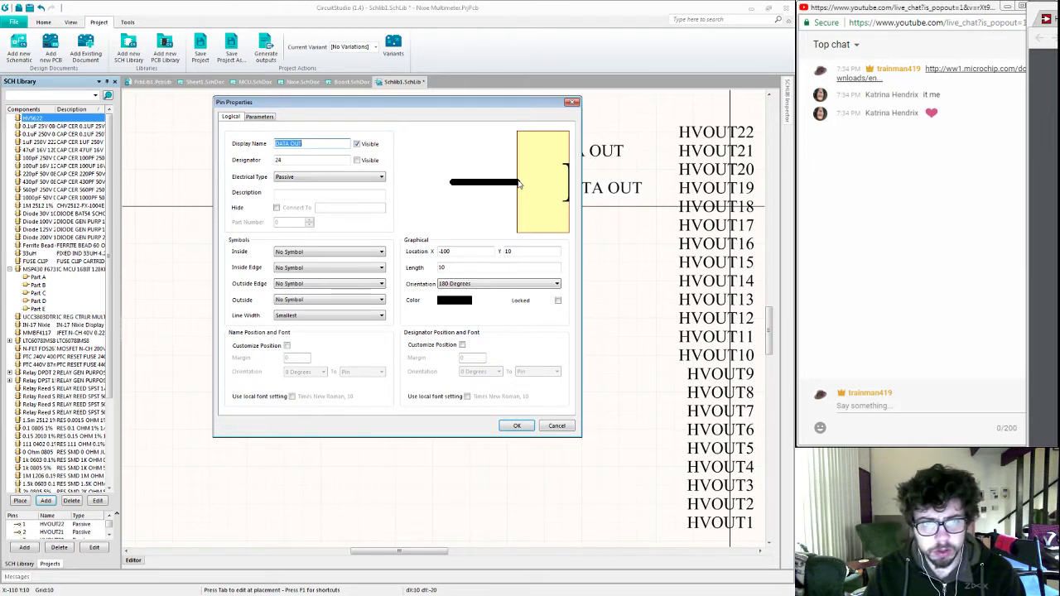
{"action": "type", "text": "OU"}
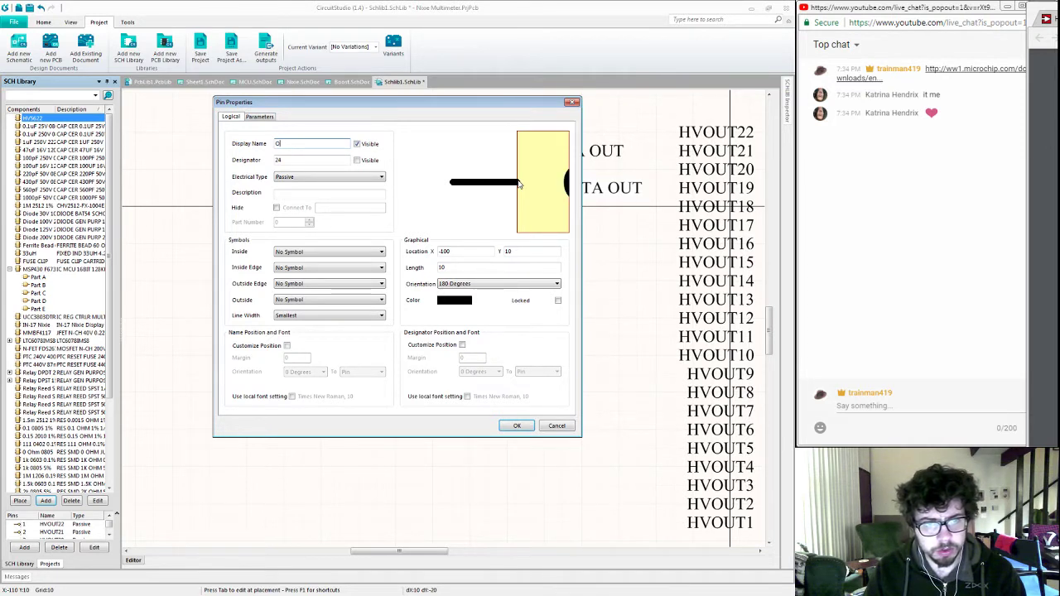
{"action": "key", "text": "BackSpace"}
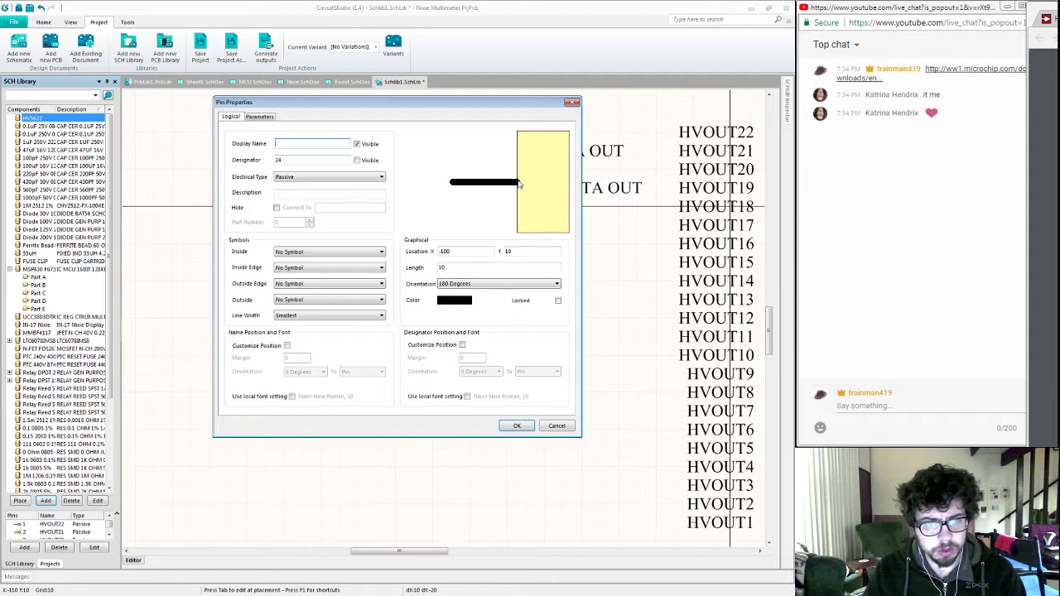
{"action": "type", "text": "POL"}
{"action": "key", "text": "Tab"}
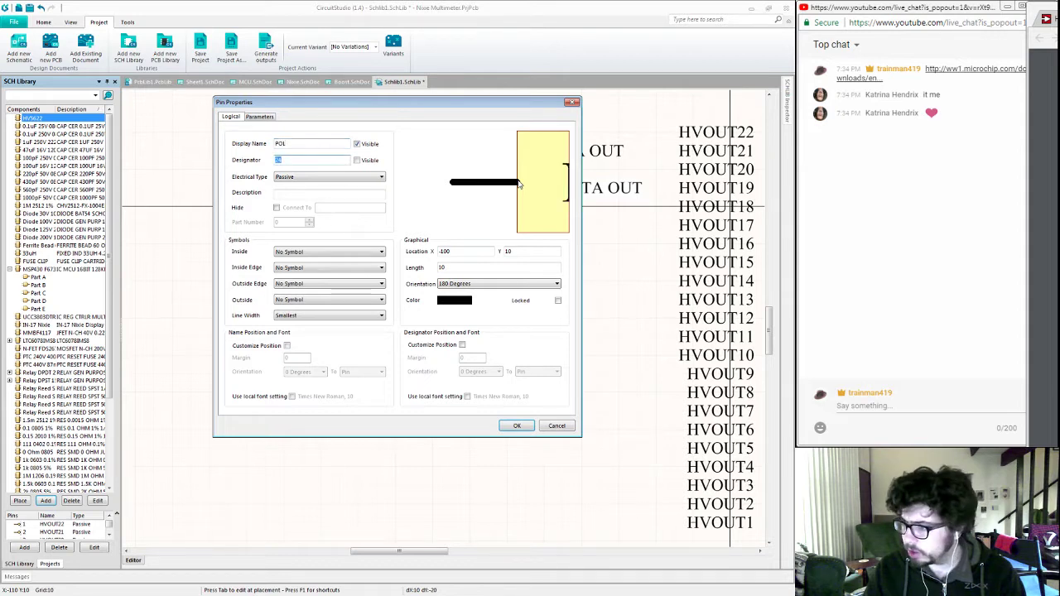
{"action": "key", "text": "Return"}
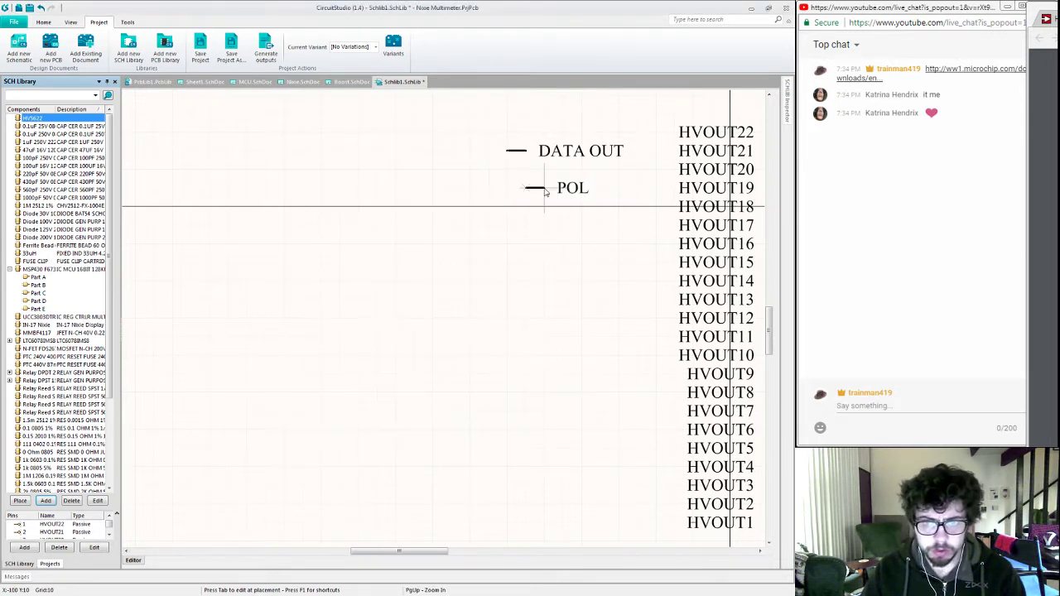
{"action": "left_click", "coordinate": [509, 173]}
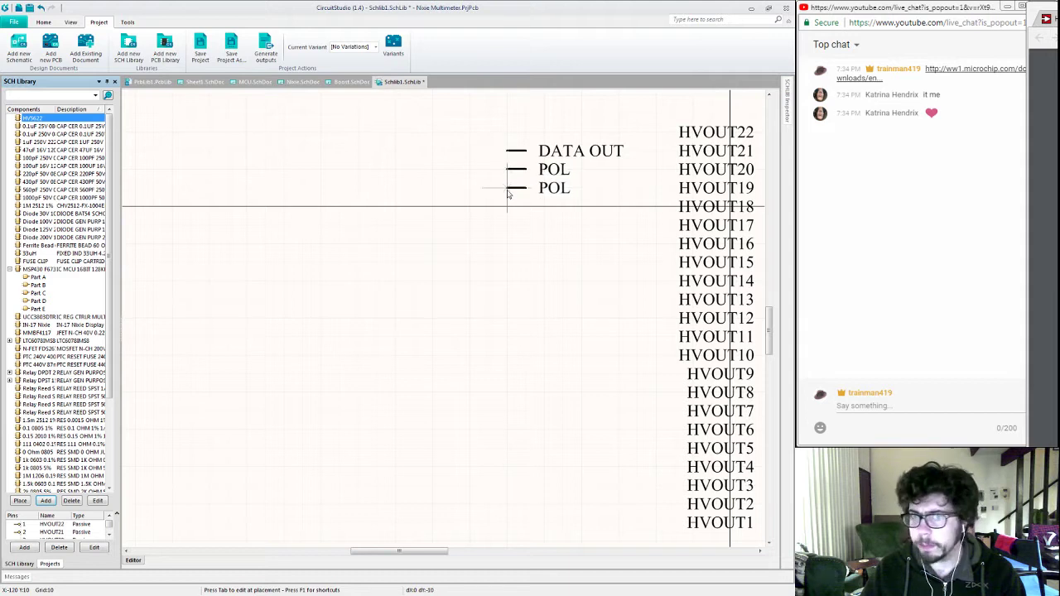
Step: Name pin 28 CLK and place it directly below the POL pin
{"action": "key", "text": "Tab"}
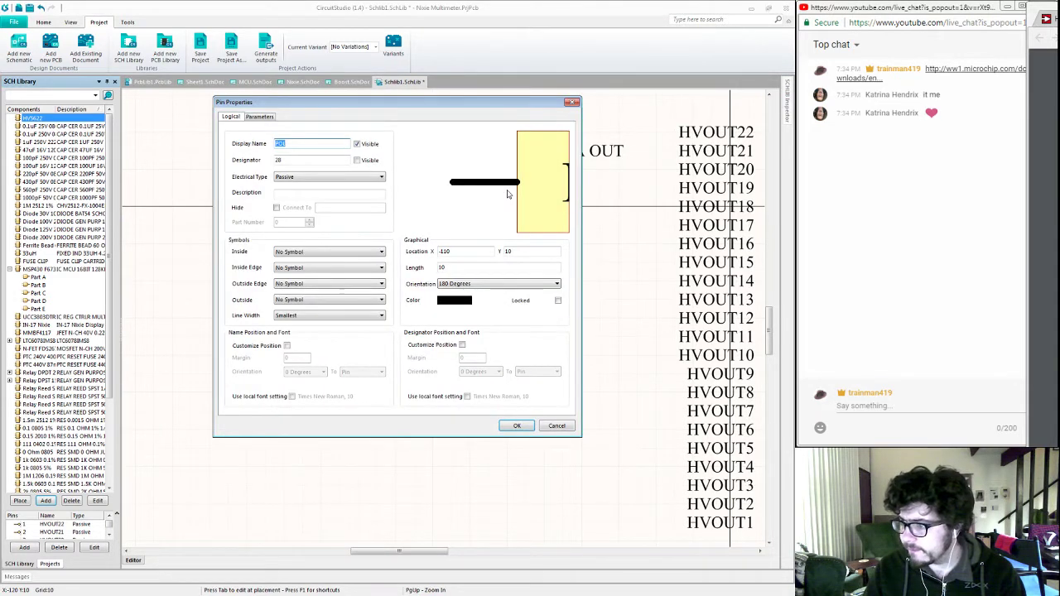
{"action": "type", "text": "CLK"}
{"action": "key", "text": "Return"}
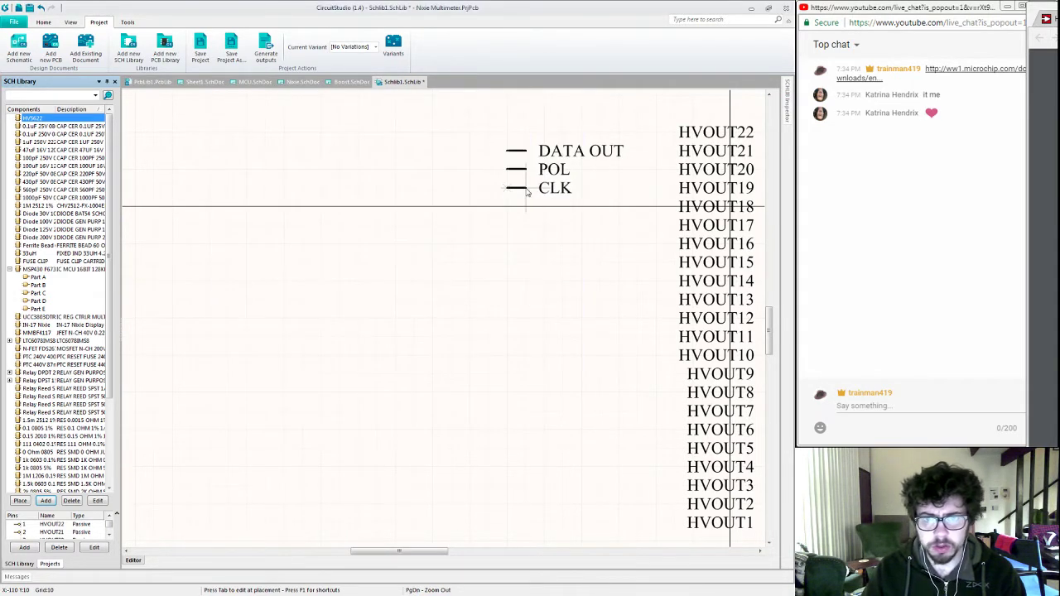
{"action": "left_click", "coordinate": [527, 190]}
Step: Name pin 29 VSS, rotate it to 270 degrees, and place it at the symbol's lower edge between the two pin columns
{"action": "key", "text": "Tab"}
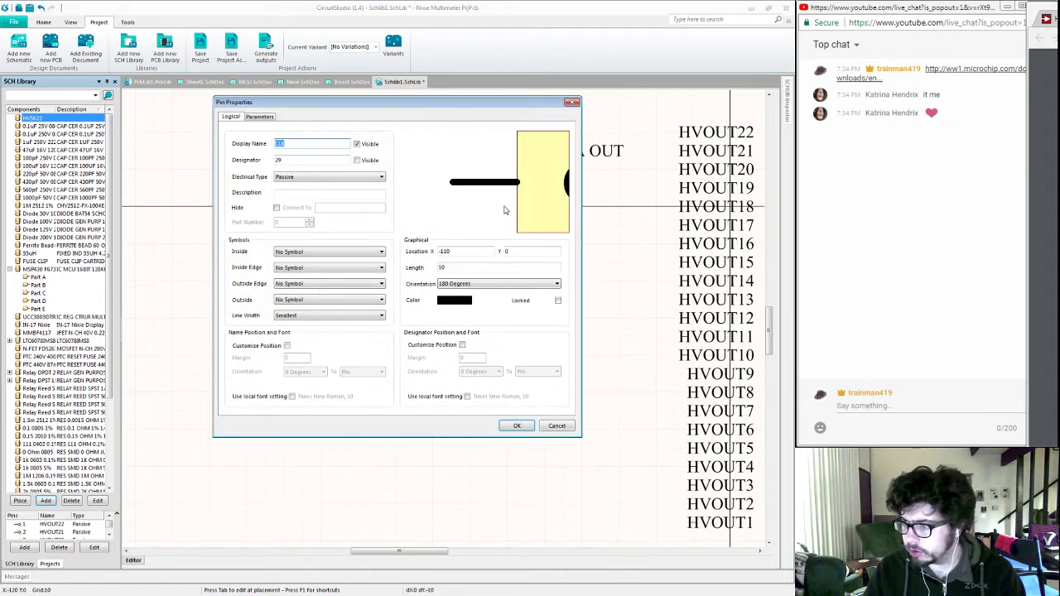
{"action": "type", "text": "VSS"}
{"action": "key", "text": "Return"}
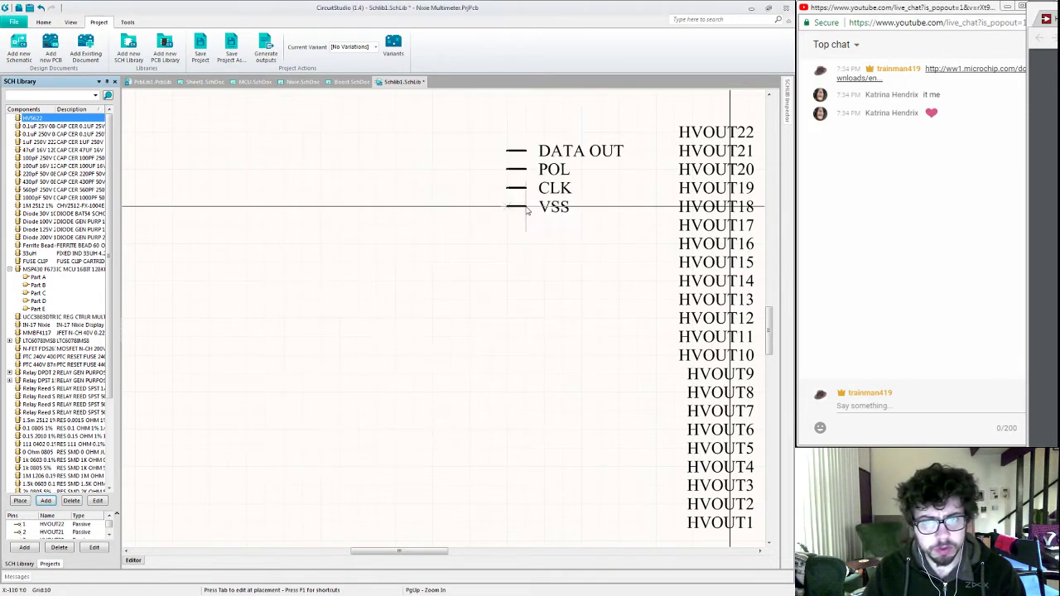
{"action": "key", "text": "space"}
{"action": "key", "text": "space"}
{"action": "key", "text": "space"}
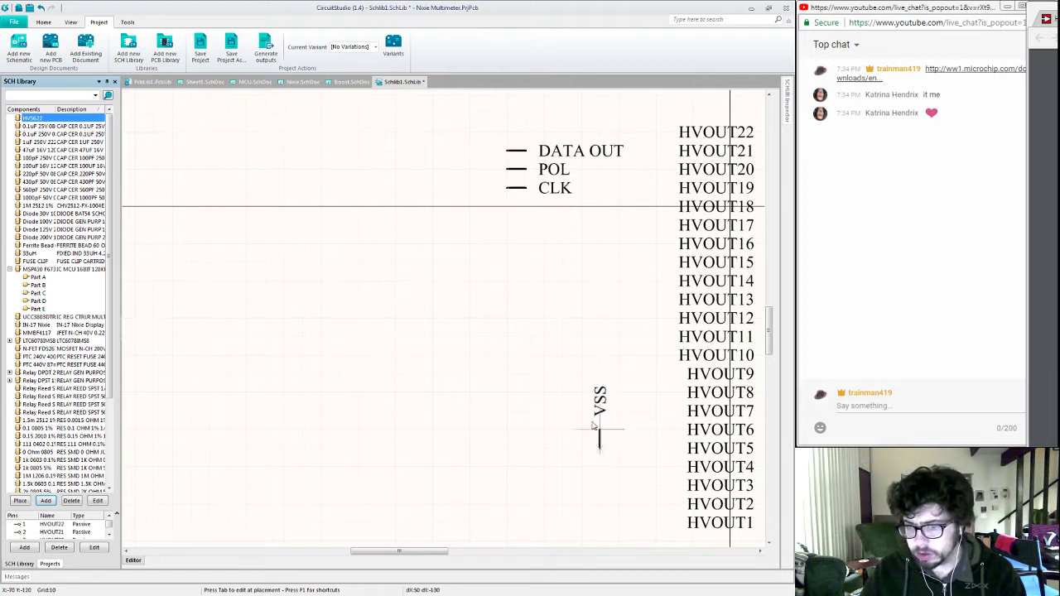
{"action": "left_click", "coordinate": [638, 539]}
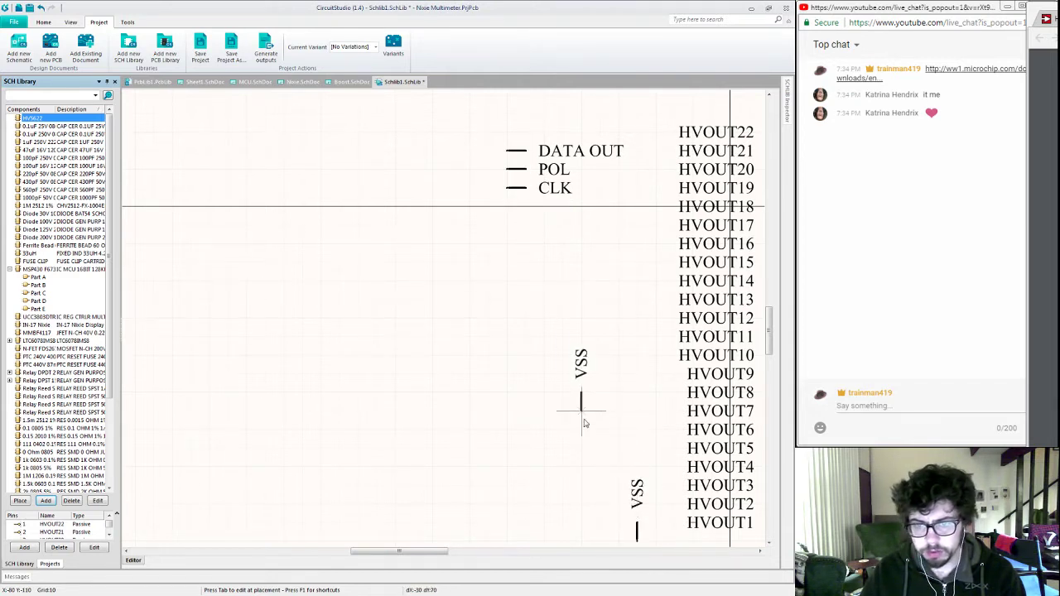
Step: Name pin 30 VDD, rotate it to 90 degrees, and place it at the symbol's upper edge in line with VSS
{"action": "key", "text": "Tab"}
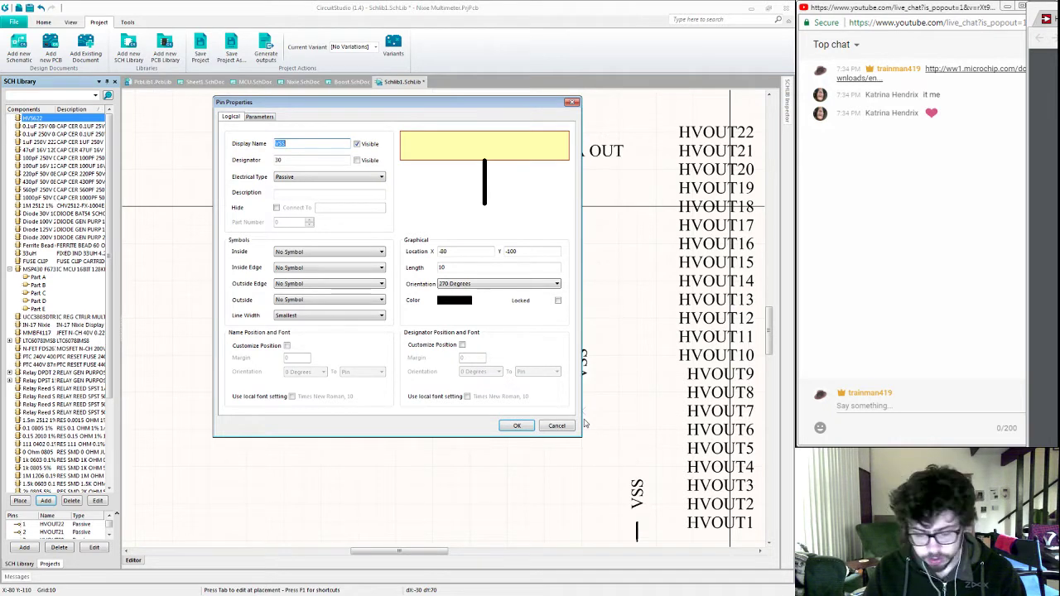
{"action": "type", "text": "VDD"}
{"action": "key", "text": "Return"}
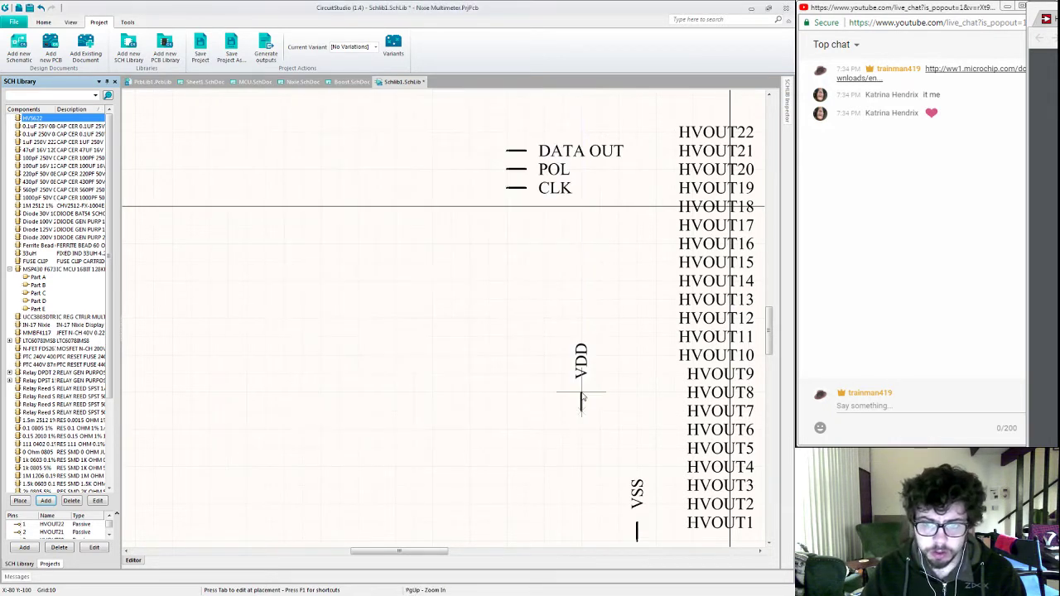
{"action": "key", "text": "space"}
{"action": "key", "text": "space"}
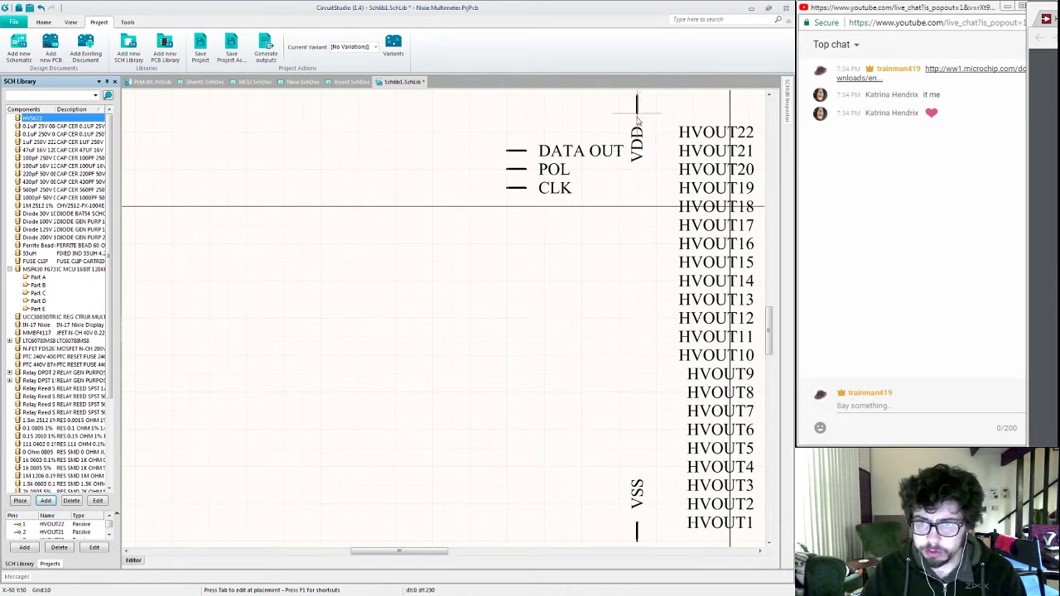
{"action": "left_click", "coordinate": [636, 120]}
Step: Name pin 31 LE, rotate it to 180 degrees, and place it directly below the CLK pin
{"action": "key", "text": "Tab"}
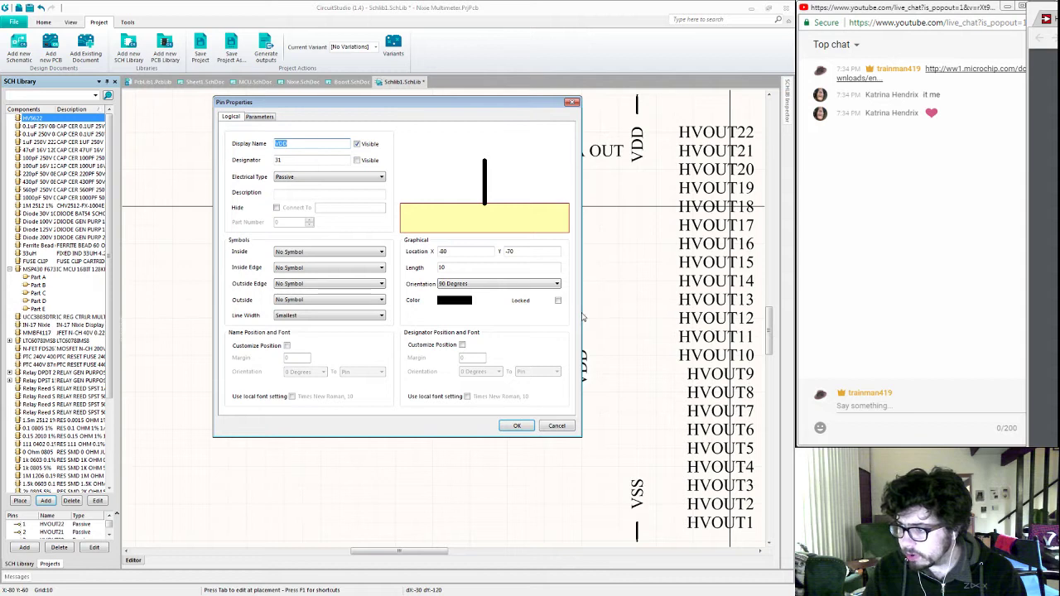
{"action": "type", "text": "LE"}
{"action": "key", "text": "Return"}
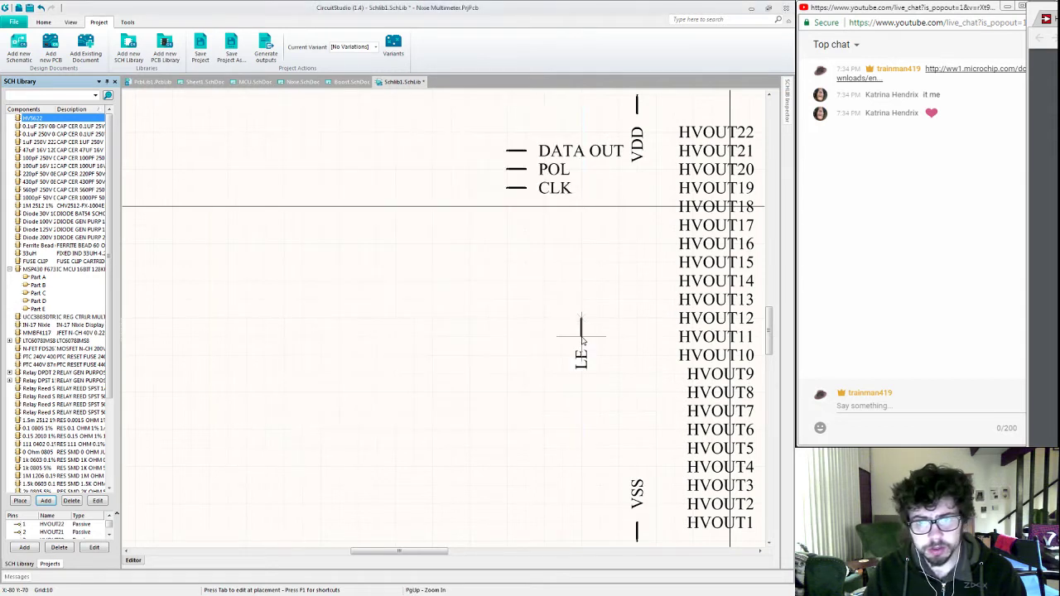
{"action": "key", "text": "space"}
{"action": "key", "text": "space"}
{"action": "key", "text": "space"}
{"action": "key", "text": "space"}
{"action": "key", "text": "space"}
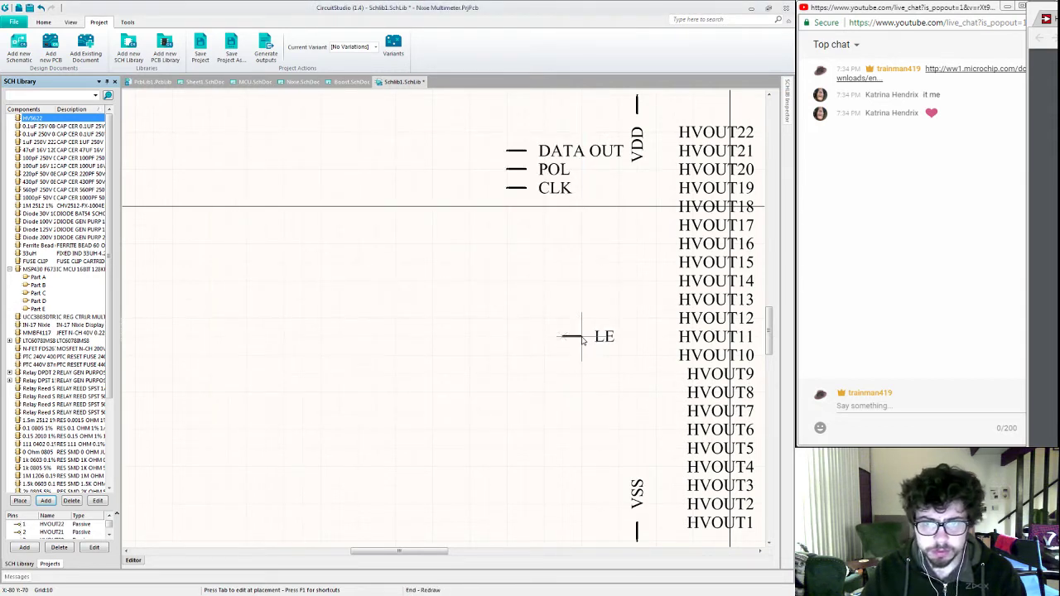
{"action": "left_click", "coordinate": [508, 215]}
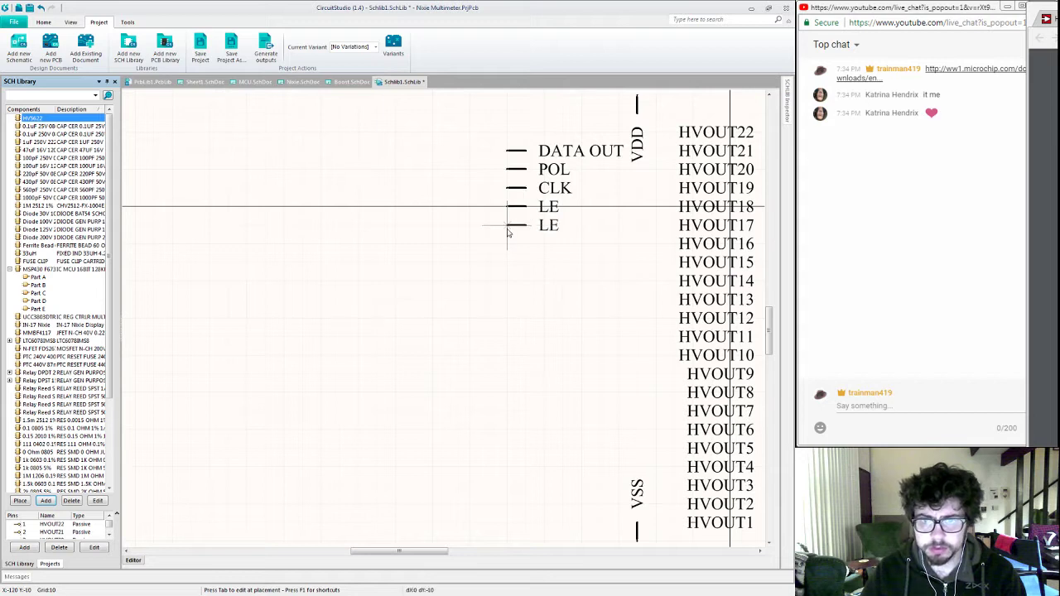
Step: Name pin 32 DATA IN and place it directly below the LE pin
{"action": "key", "text": "Tab"}
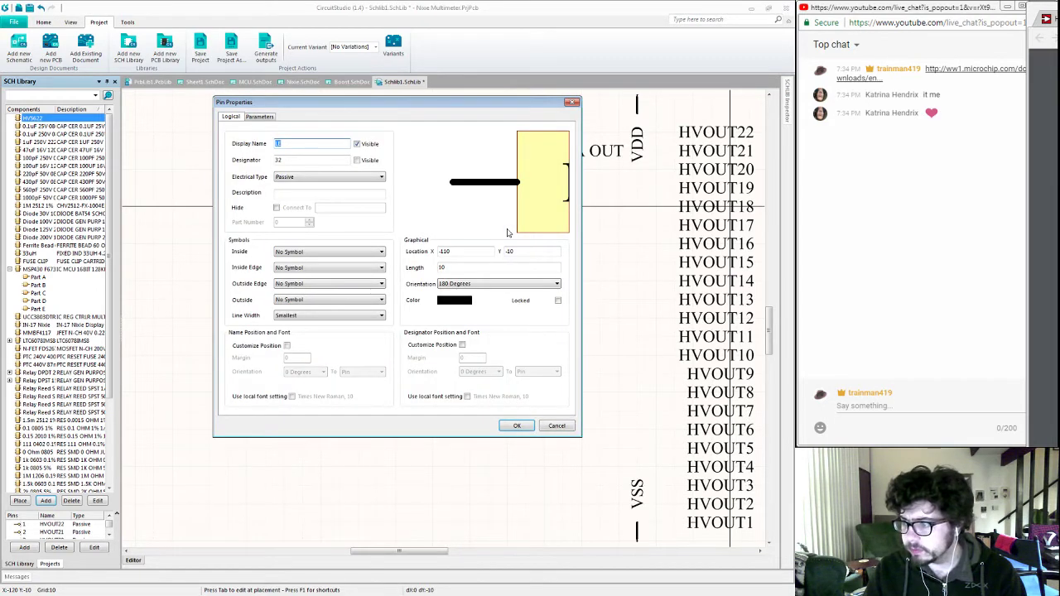
{"action": "type", "text": "DATA IN"}
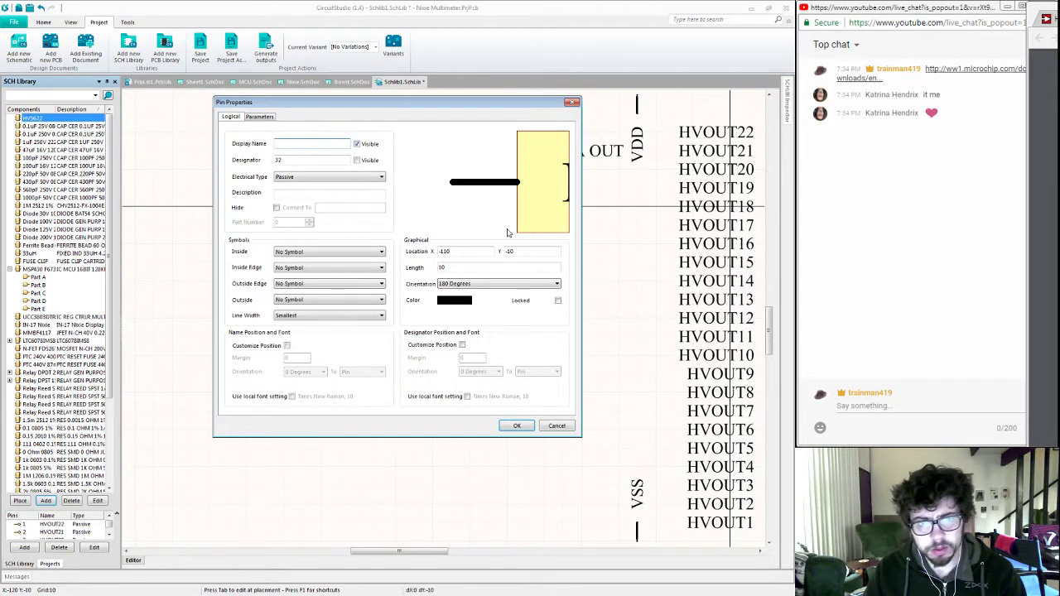
{"action": "key", "text": "Return"}
{"action": "left_click", "coordinate": [526, 229]}
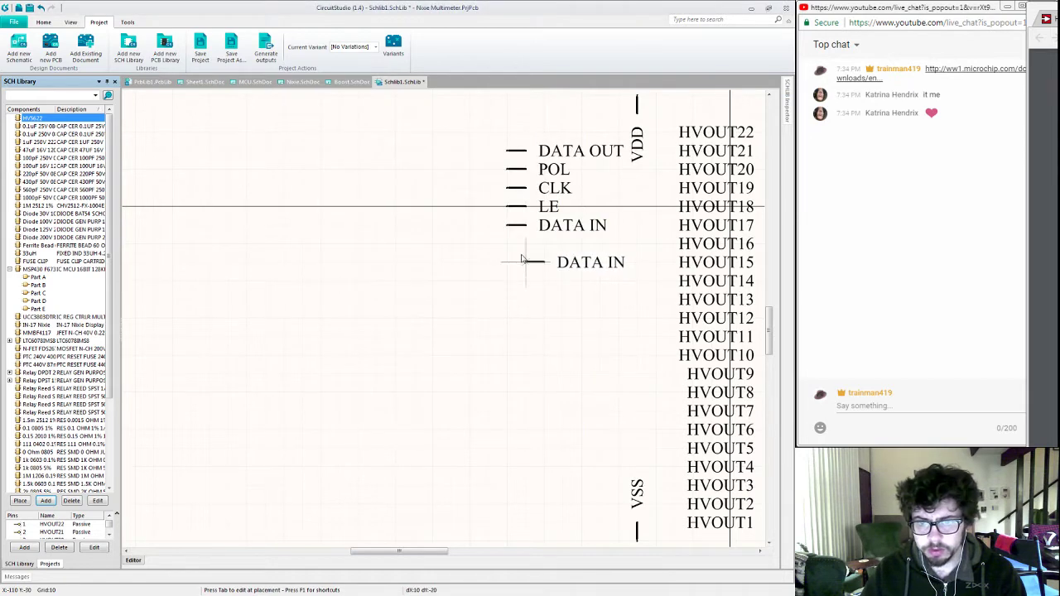
Step: Name pin 33 BL, place it directly below the DATA IN pin, and end pin placement
{"action": "key", "text": "Tab"}
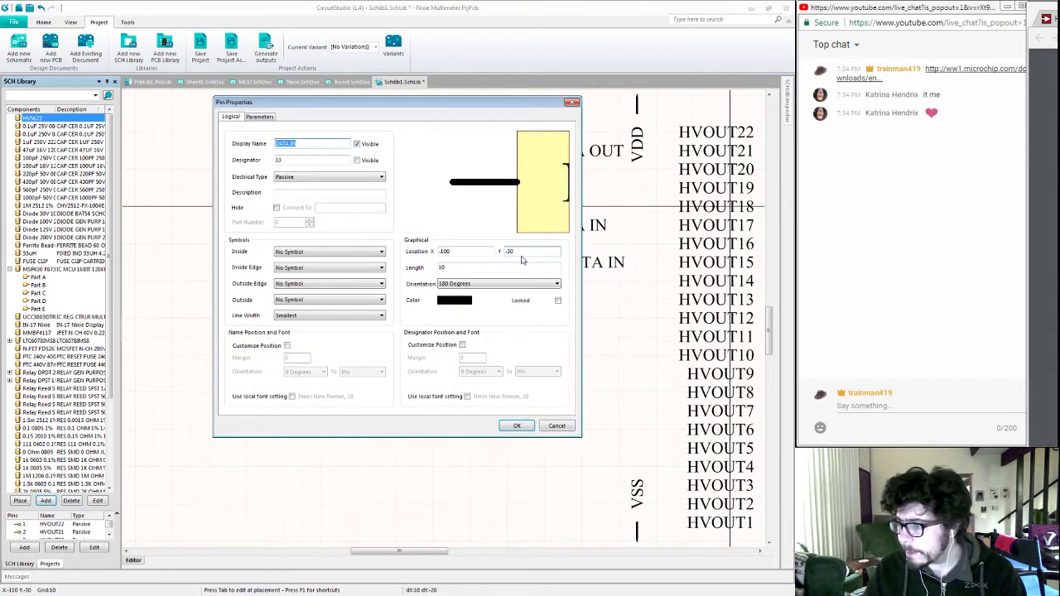
{"action": "type", "text": "BL"}
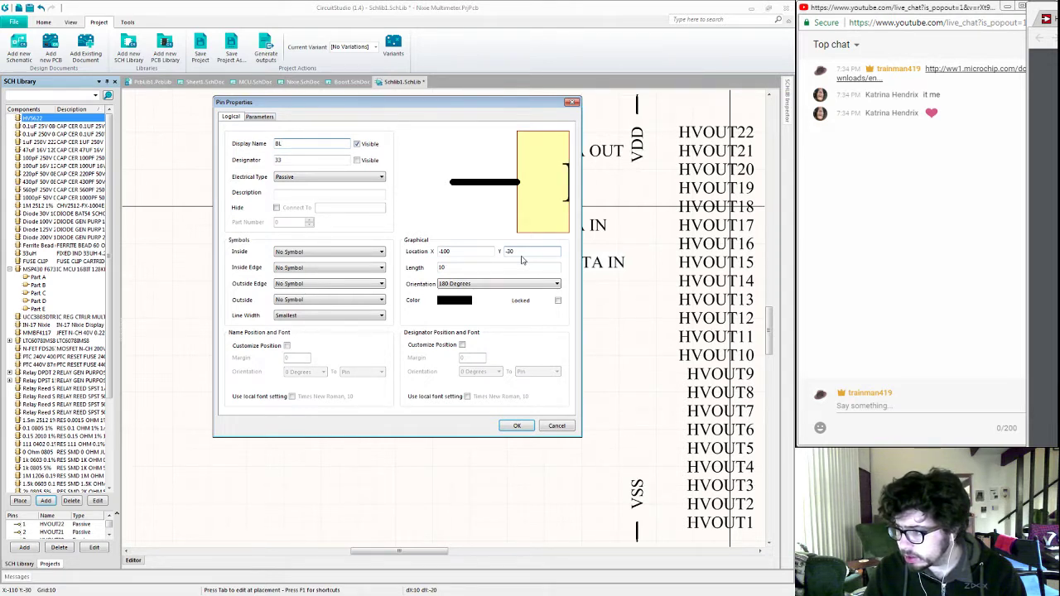
{"action": "key", "text": "Return"}
{"action": "left_click", "coordinate": [525, 244]}
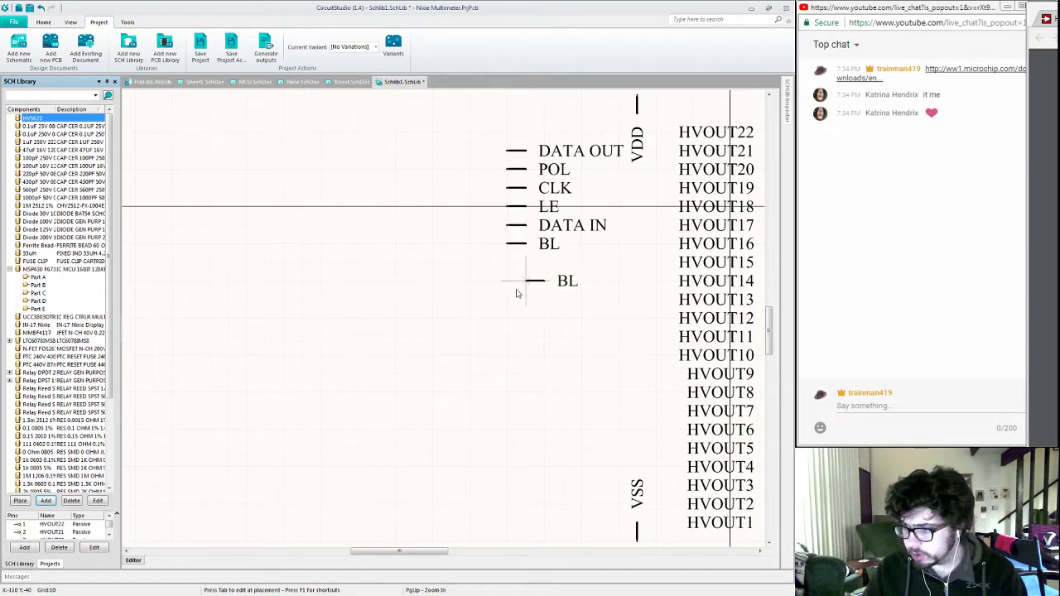
{"action": "key", "text": "Escape"}
Step: Start a new pin with designator 35 and the display name HVOUT32
{"action": "scroll", "coordinate": [517, 293], "scroll_direction": "down", "scroll_amount": 3}
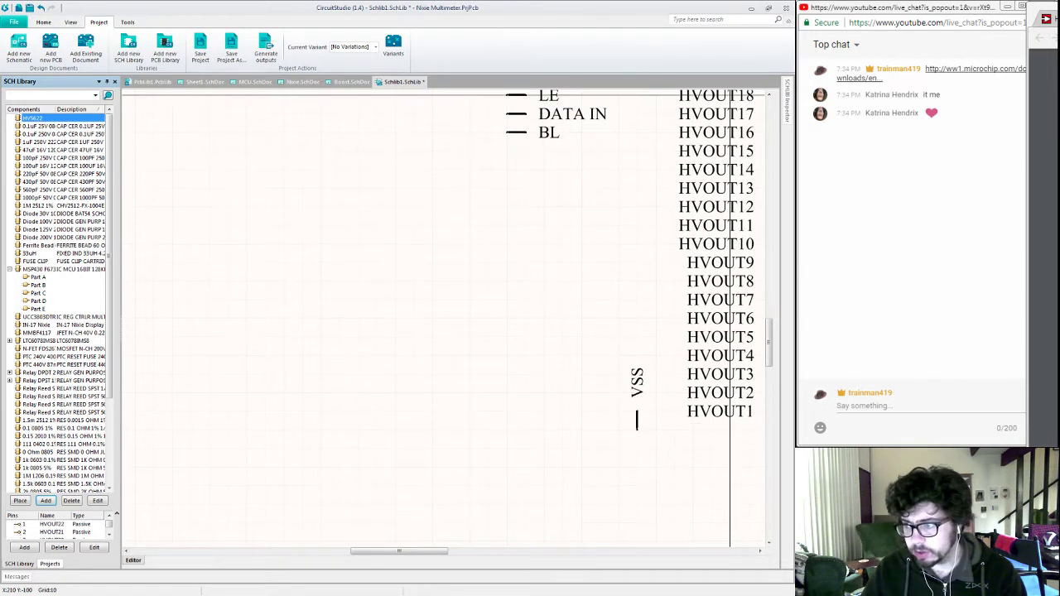
{"action": "scroll", "coordinate": [516, 293], "scroll_direction": "up", "scroll_amount": 3}
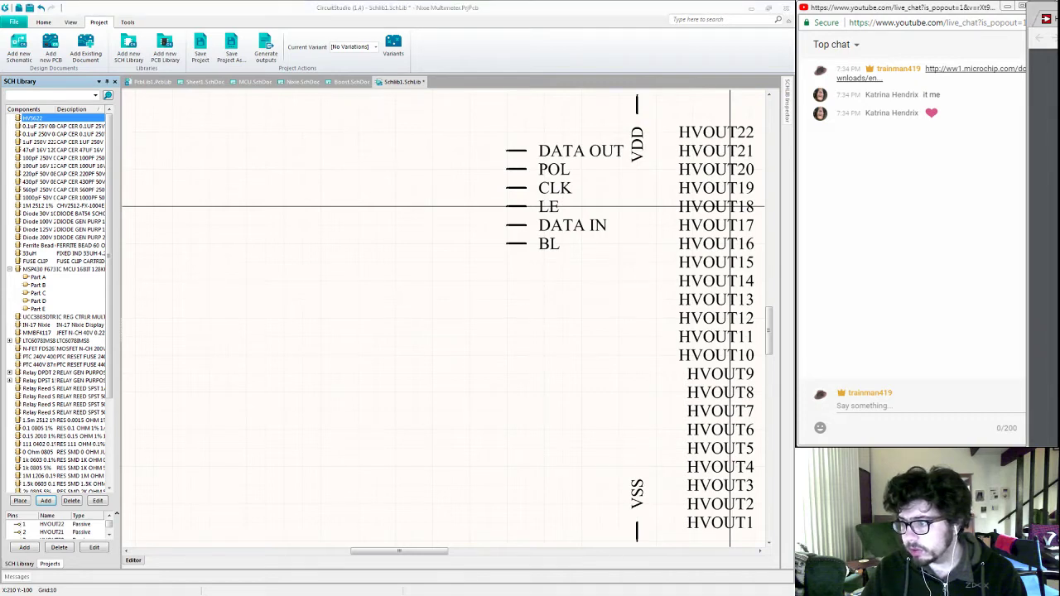
{"action": "right_click_drag", "start_coordinate": [627, 289], "coordinate": [468, 369]}
{"action": "key", "text": "p"}
{"action": "key", "text": "p"}
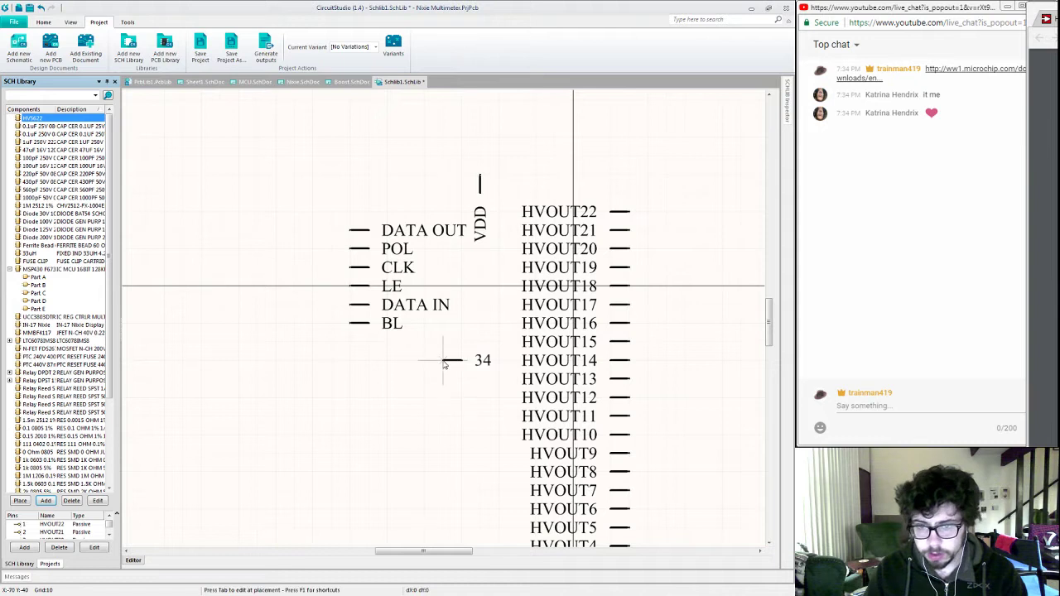
{"action": "key", "text": "Tab"}
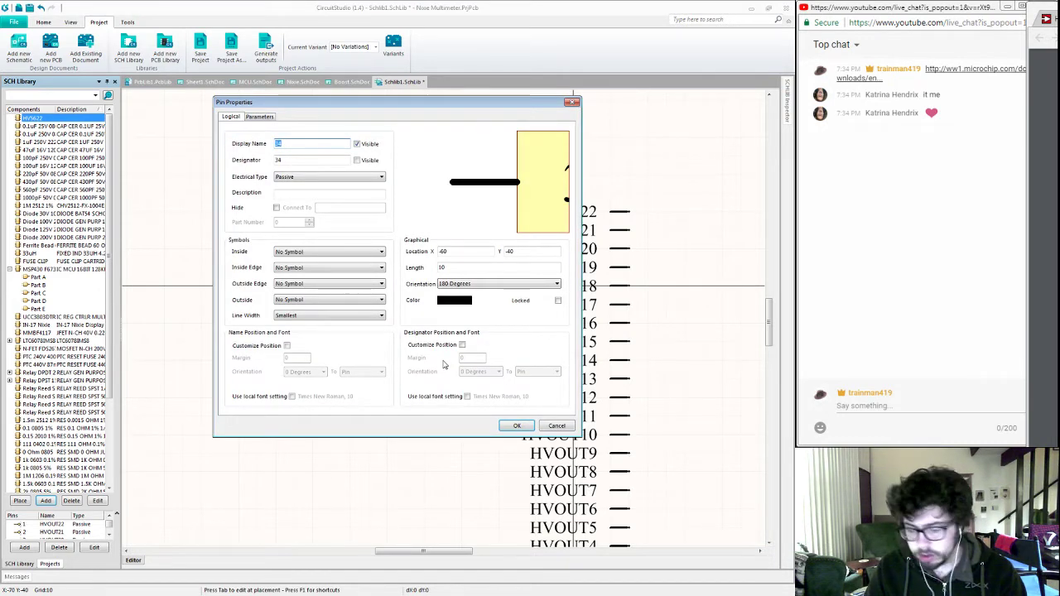
{"action": "type", "text": "35"}
{"action": "key", "text": "Tab"}
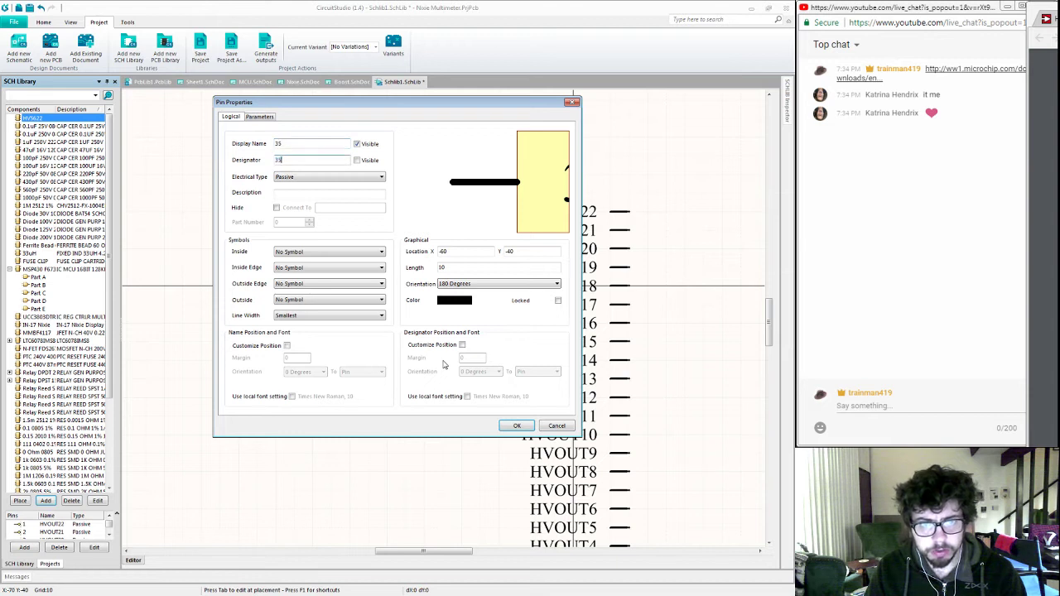
{"action": "key", "text": "shift+Tab"}
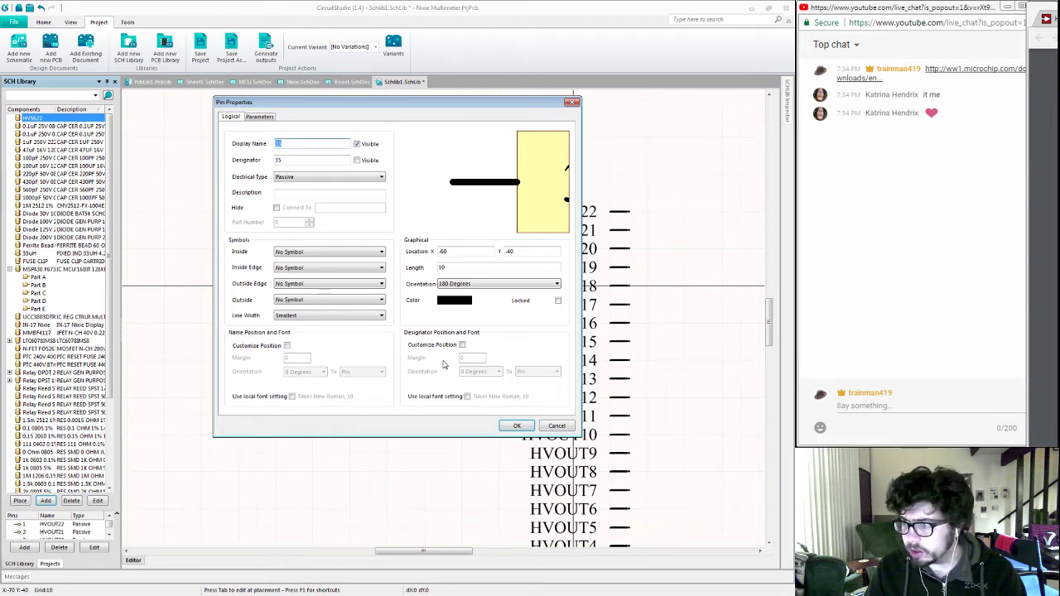
{"action": "type", "text": "HVOUT32"}
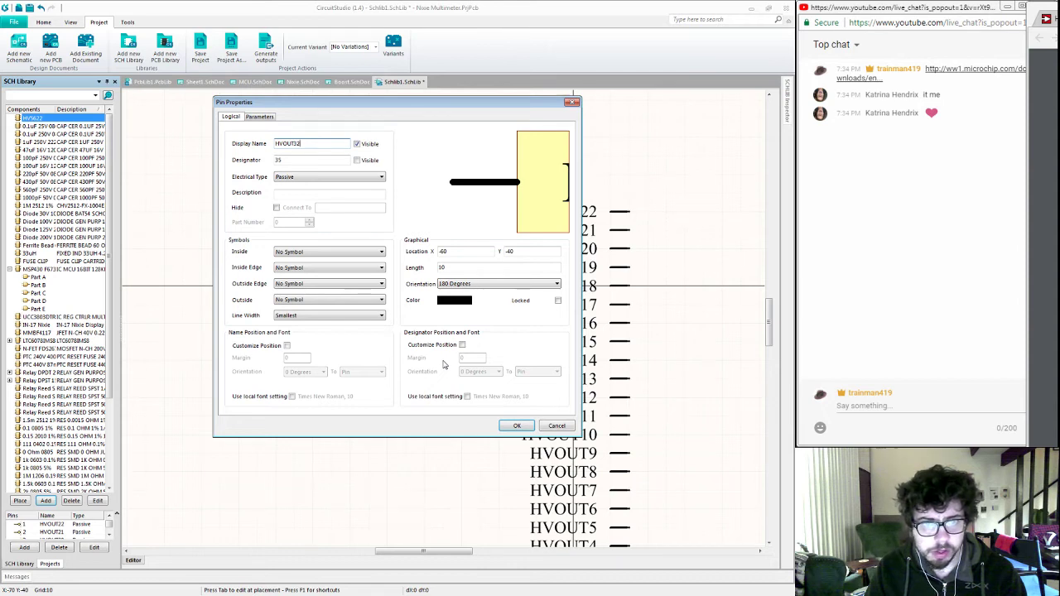
{"action": "key", "text": "Return"}
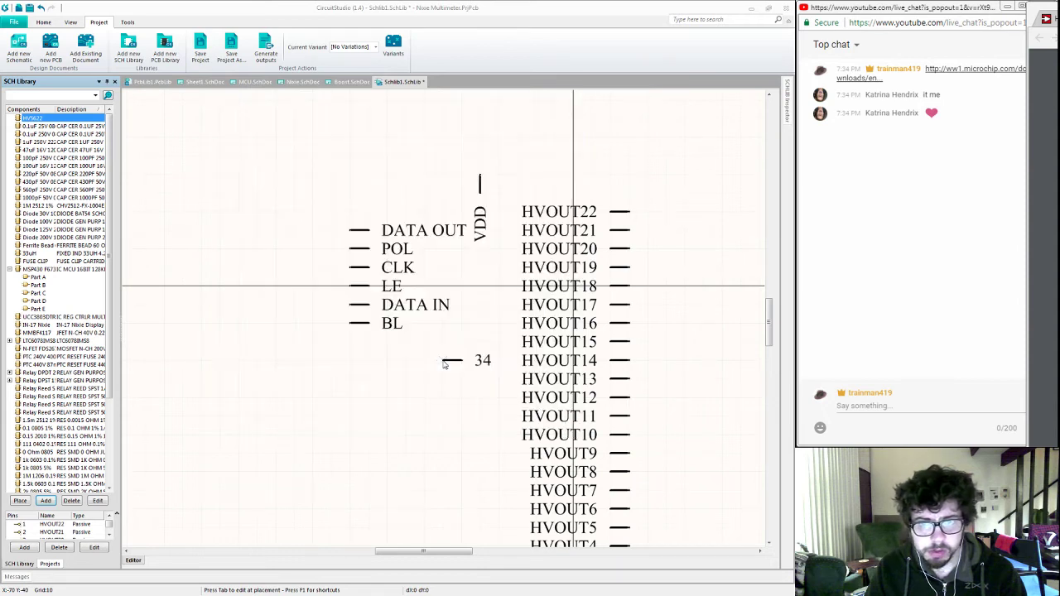
Step: Rotate the HVOUT32 pin to 0 degrees and place it at X 20, Y 150, in line above the HVOUT22 pin column
{"action": "key", "text": "space"}
{"action": "key", "text": "space"}
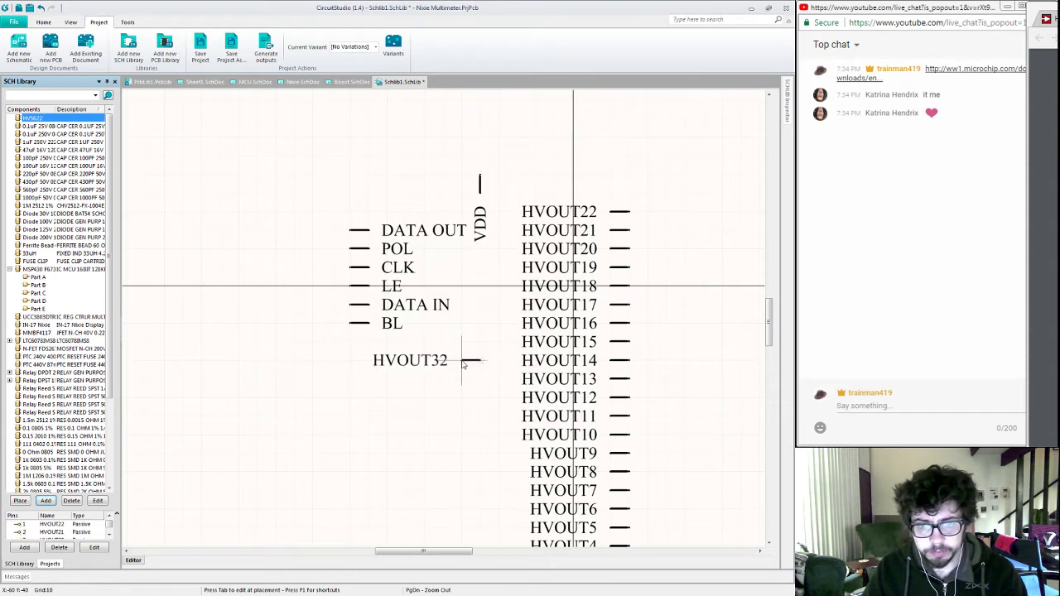
{"action": "scroll", "coordinate": [556, 130], "scroll_direction": "up", "scroll_amount": 3}
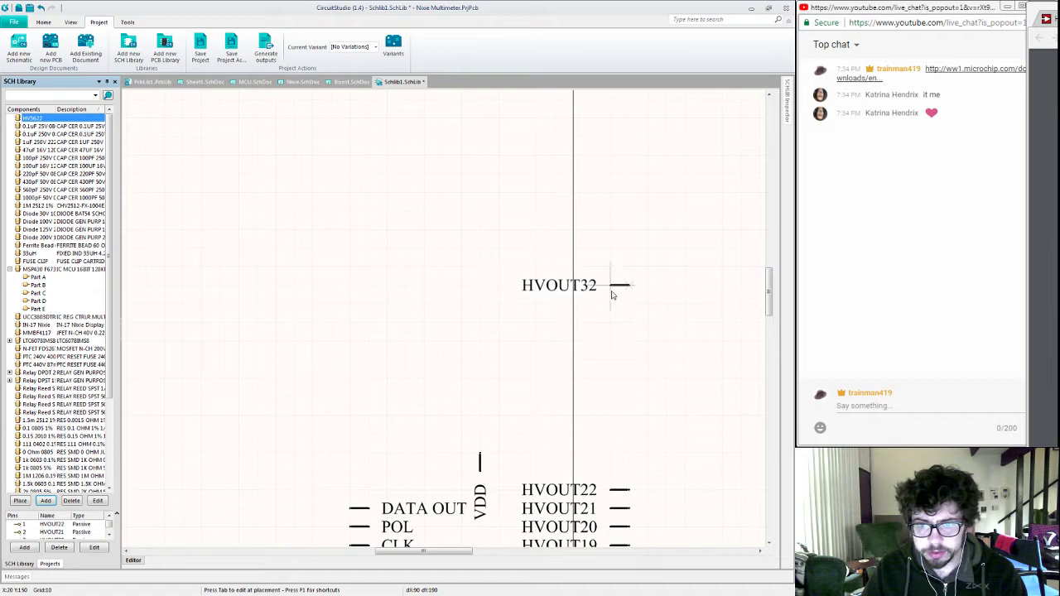
{"action": "left_click", "coordinate": [623, 295]}
Step: Name pin 36 HVOUT31 and place it directly below the HVOUT32 pin
{"action": "key", "text": "Tab"}
{"action": "type", "text": "HVOUT31"}
{"action": "key", "text": "Return"}
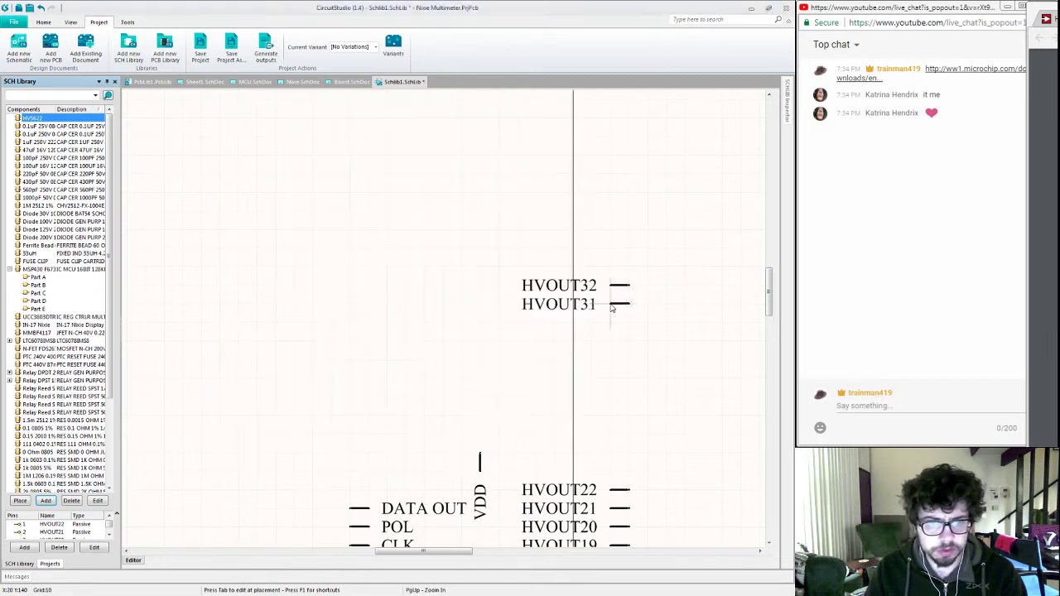
{"action": "left_click", "coordinate": [617, 305]}
Step: Name pin 37 HVOUT30 and place it directly below the HVOUT31 pin
{"action": "key", "text": "Tab"}
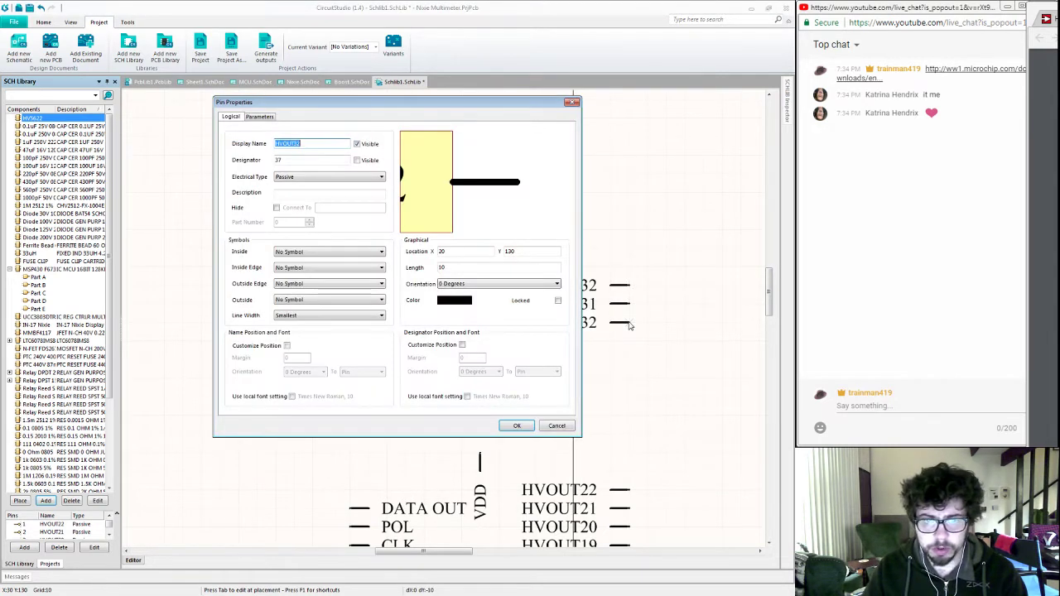
{"action": "type", "text": "HVOUT30"}
{"action": "key", "text": "Return"}
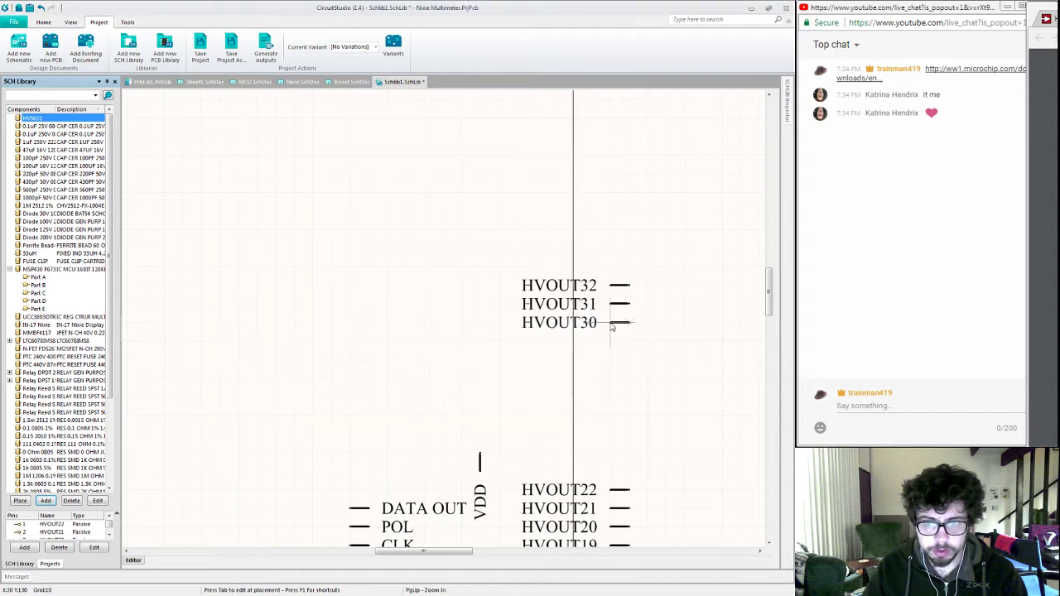
{"action": "left_click", "coordinate": [613, 325]}
Step: Name pin 38 HVOUT29 and place it directly below the HVOUT30 pin
{"action": "key", "text": "Tab"}
{"action": "key", "text": "BackSpace"}
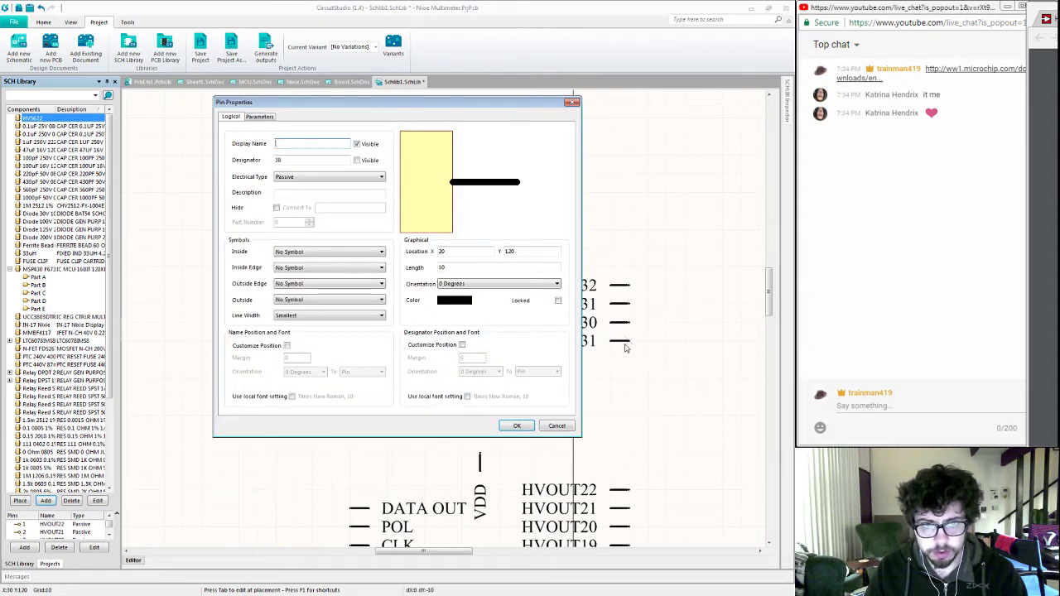
{"action": "type", "text": "HVOUT"}
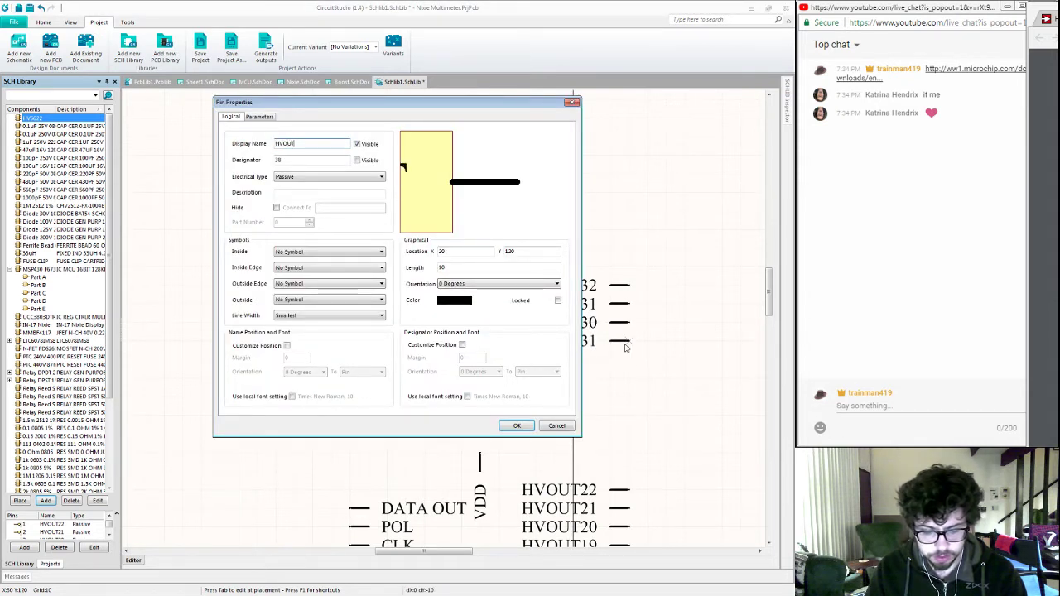
{"action": "type", "text": "29"}
{"action": "key", "text": "Return"}
{"action": "left_click", "coordinate": [613, 342]}
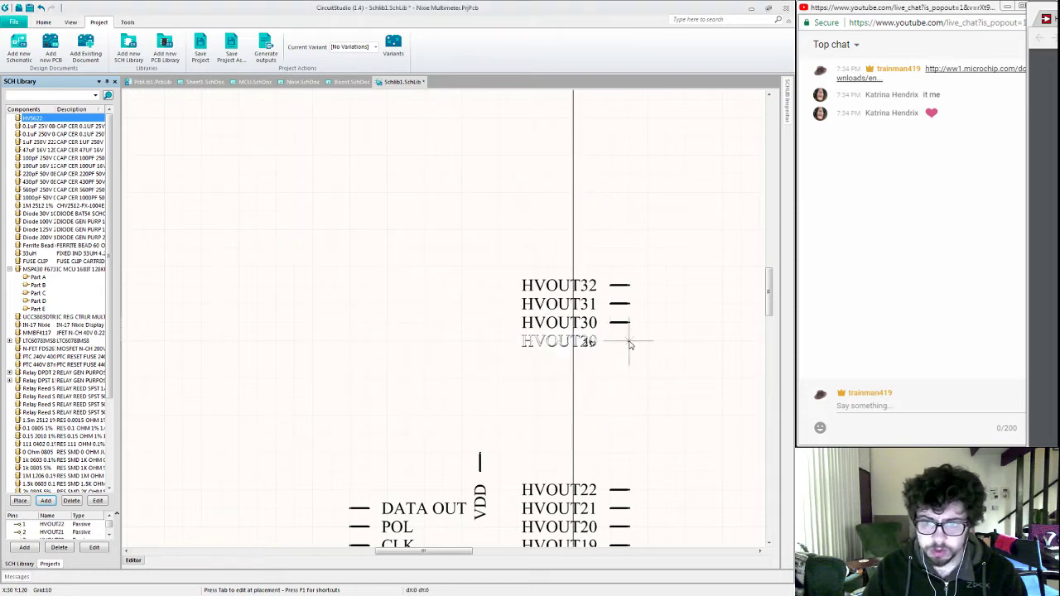
Step: Name pin 39 HVOUT28 and place it directly below the HVOUT29 pin
{"action": "key", "text": "Tab"}
{"action": "type", "text": "HVOUT28"}
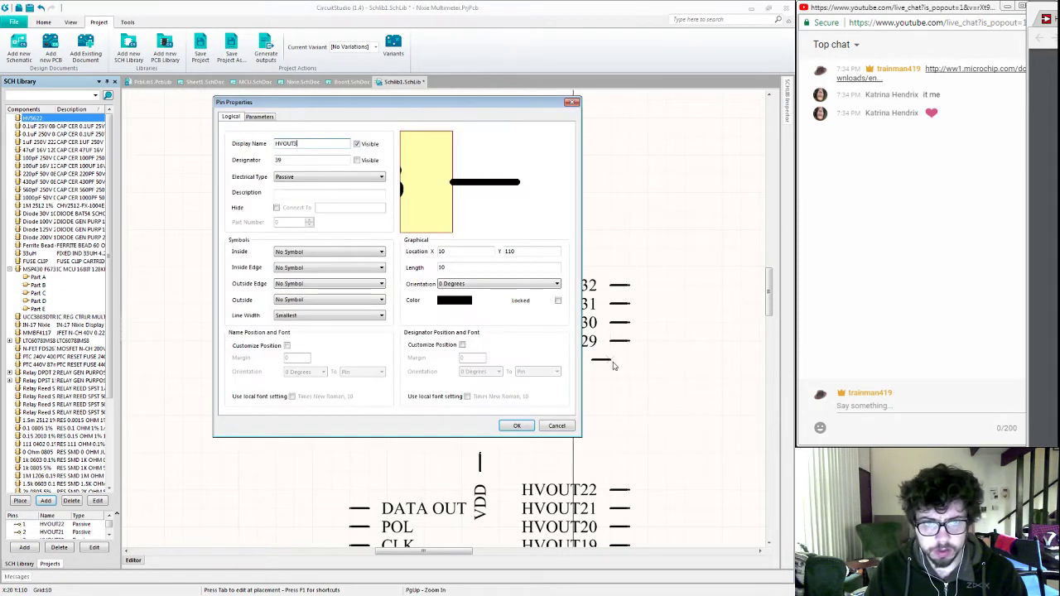
{"action": "key", "text": "Return"}
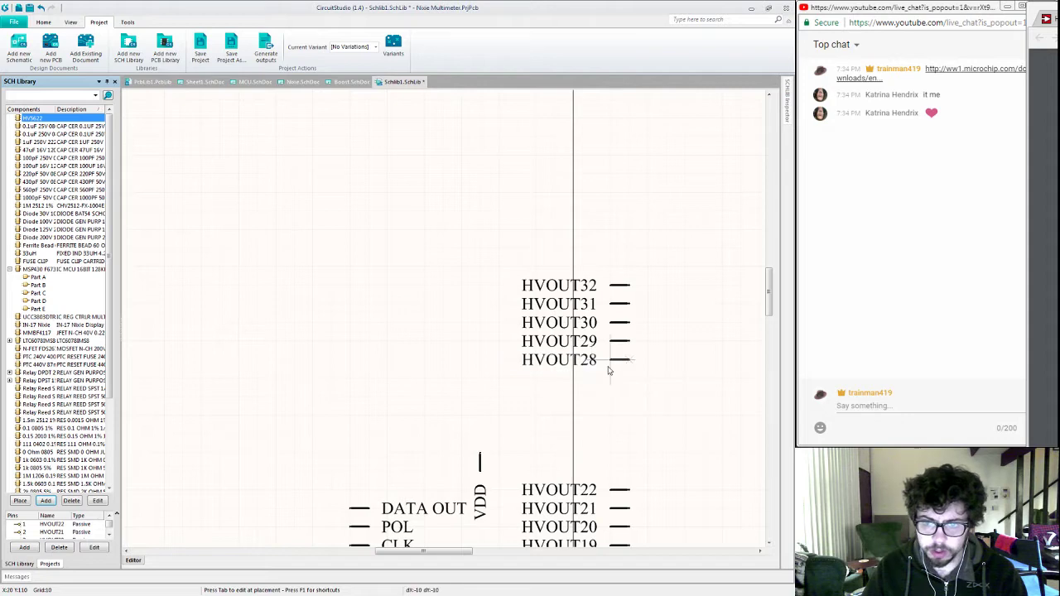
{"action": "left_click", "coordinate": [611, 360]}
Step: Name pin 40 HVOUT27 and place it directly below the HVOUT28 pin
{"action": "key", "text": "Tab"}
{"action": "key", "text": "End"}
{"action": "key", "text": "BackSpace"}
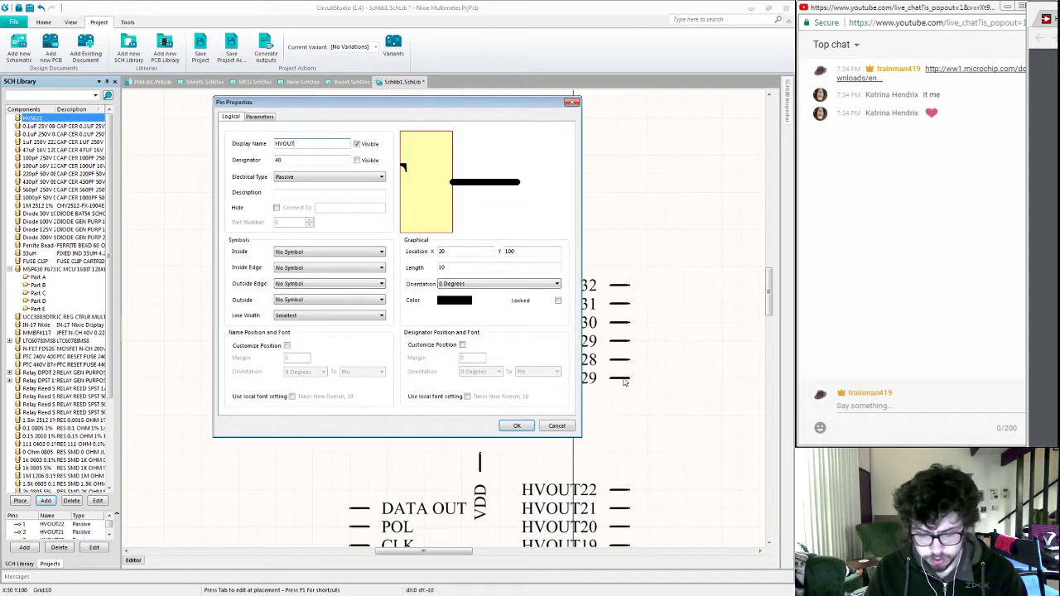
{"action": "type", "text": "7"}
{"action": "key", "text": "Return"}
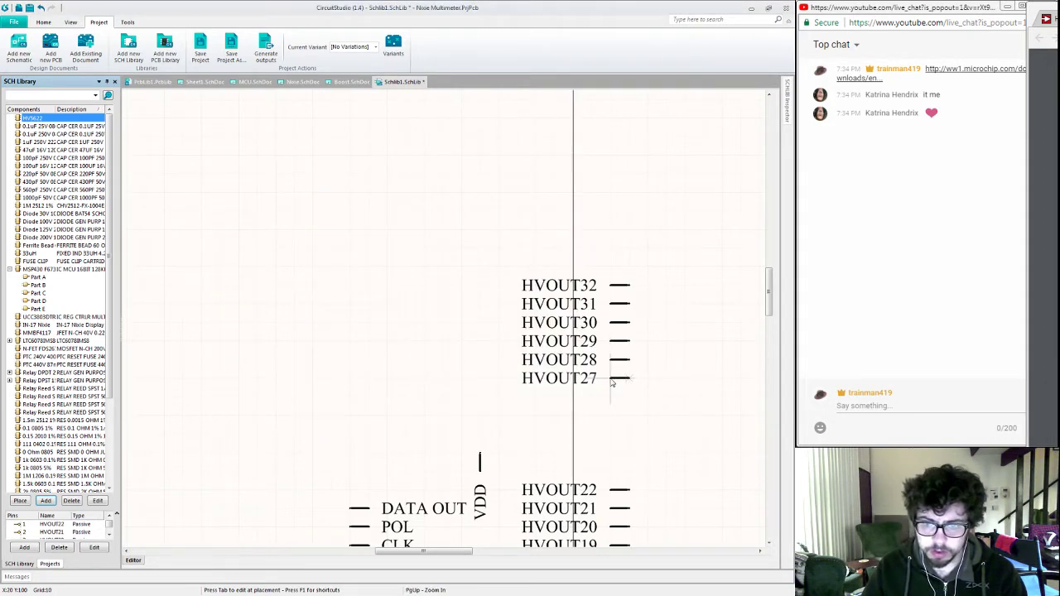
{"action": "left_click", "coordinate": [611, 381]}
Step: Name pin 41 HVOUT26 and place it directly below the HVOUT27 pin
{"action": "key", "text": "Tab"}
{"action": "key", "text": "End"}
{"action": "key", "text": "BackSpace"}
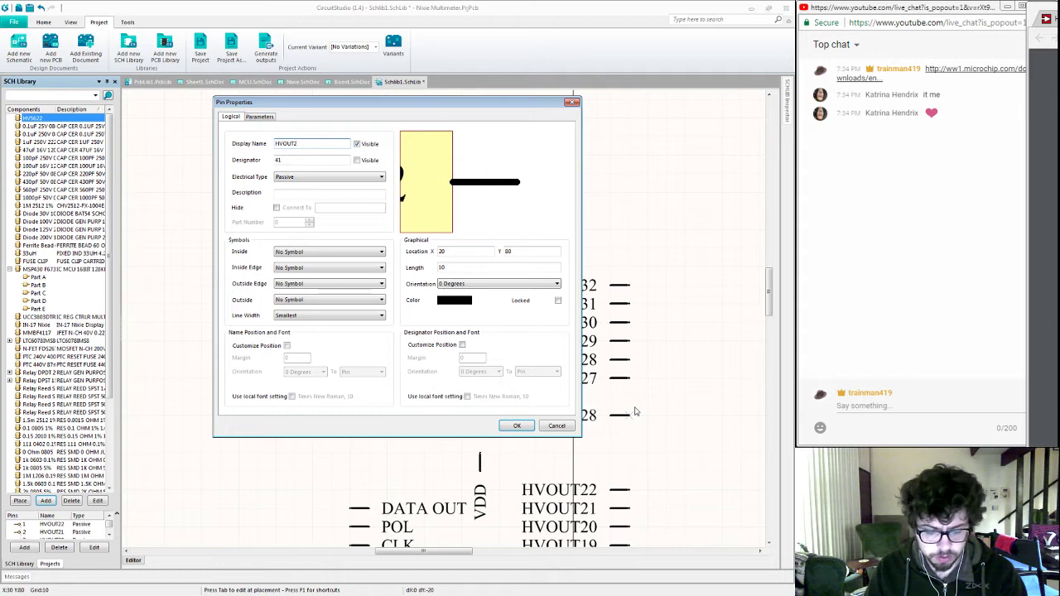
{"action": "type", "text": "6"}
{"action": "key", "text": "Return"}
{"action": "left_click", "coordinate": [619, 406]}
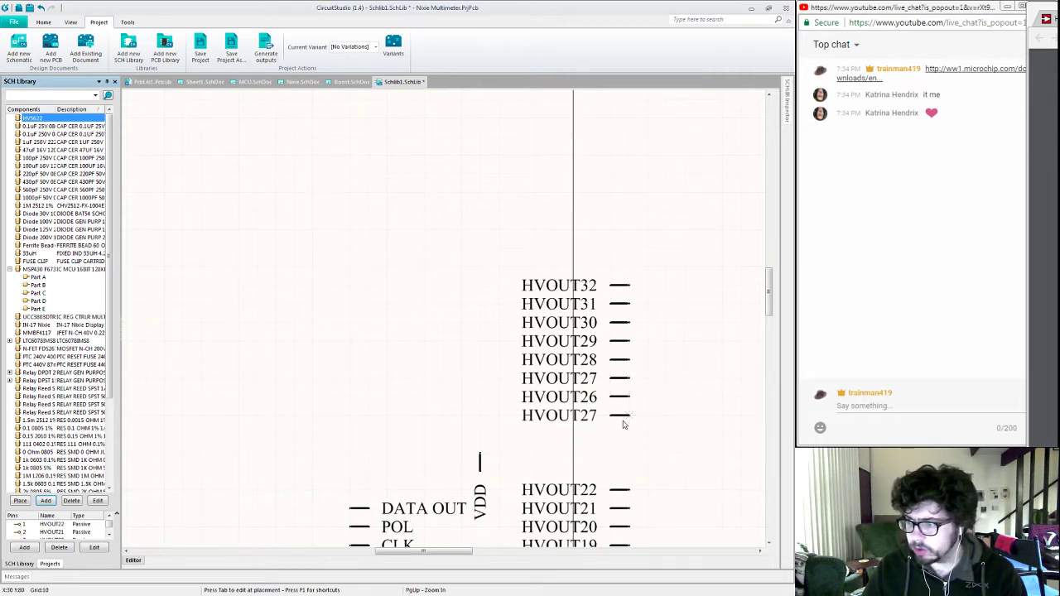
Step: Name pin 42 HVOUT25 and place it directly below the HVOUT26 pin
{"action": "key", "text": "Tab"}
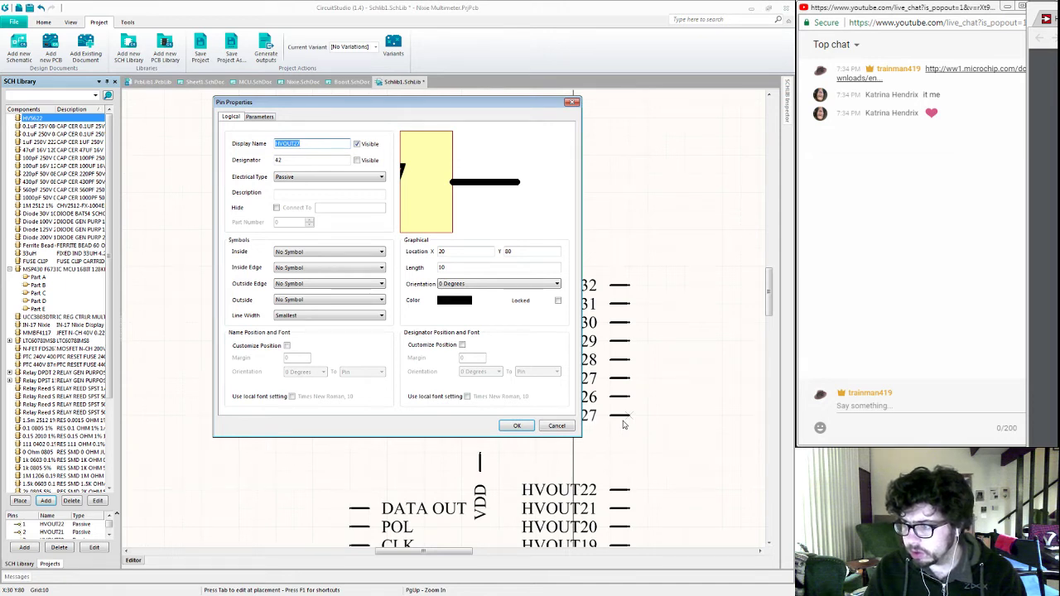
{"action": "key", "text": "End"}
{"action": "key", "text": "BackSpace"}
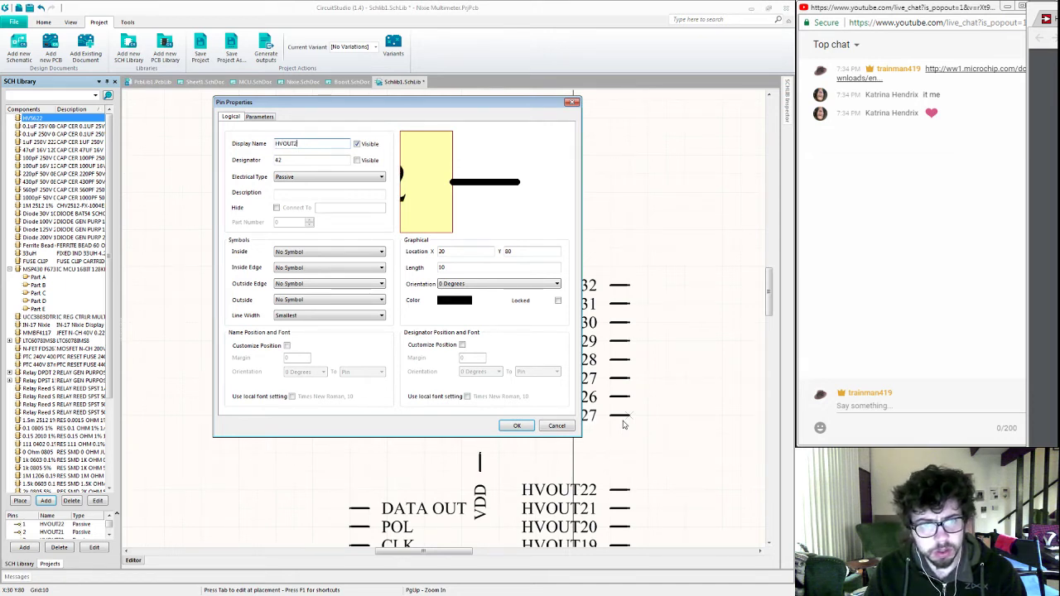
{"action": "type", "text": "5"}
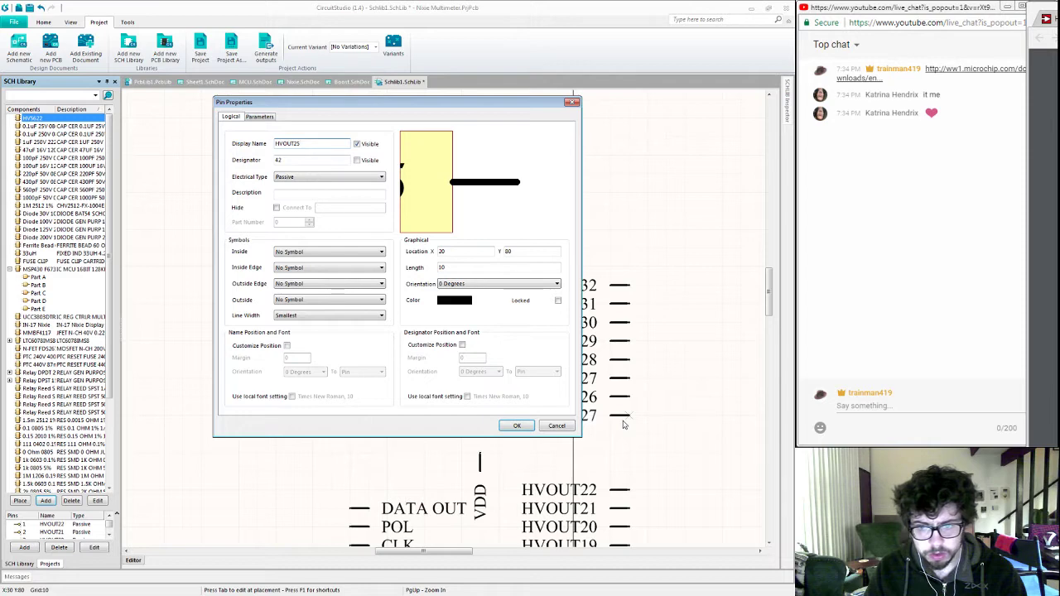
{"action": "key", "text": "Return"}
{"action": "left_click", "coordinate": [612, 420]}
Step: Name pin 43 HVOUT24 and place it directly below the HVOUT25 pin
{"action": "key", "text": "Tab"}
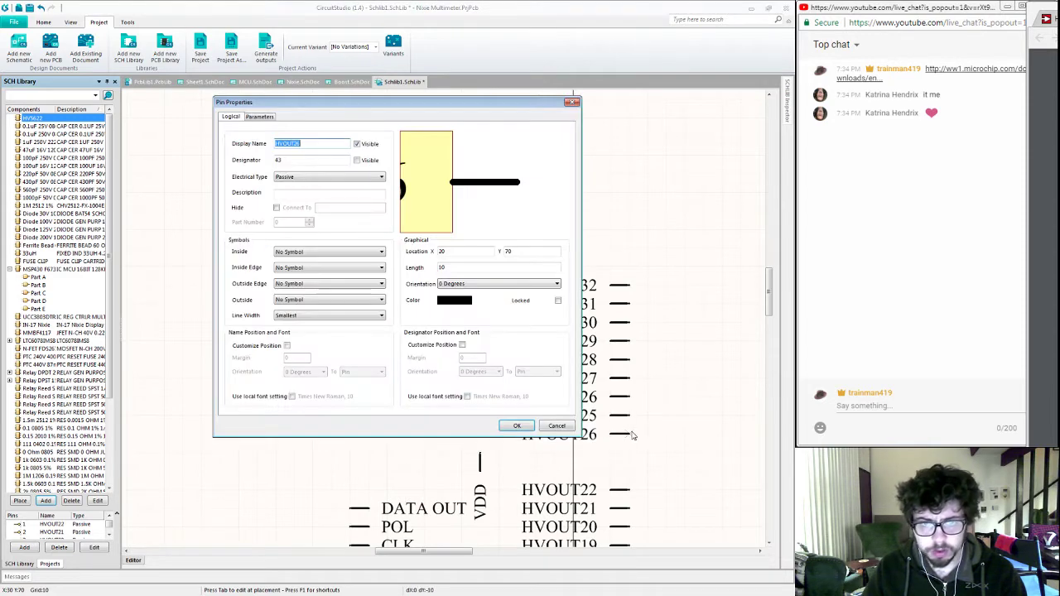
{"action": "key", "text": "End"}
{"action": "key", "text": "BackSpace"}
{"action": "type", "text": "4"}
{"action": "key", "text": "Return"}
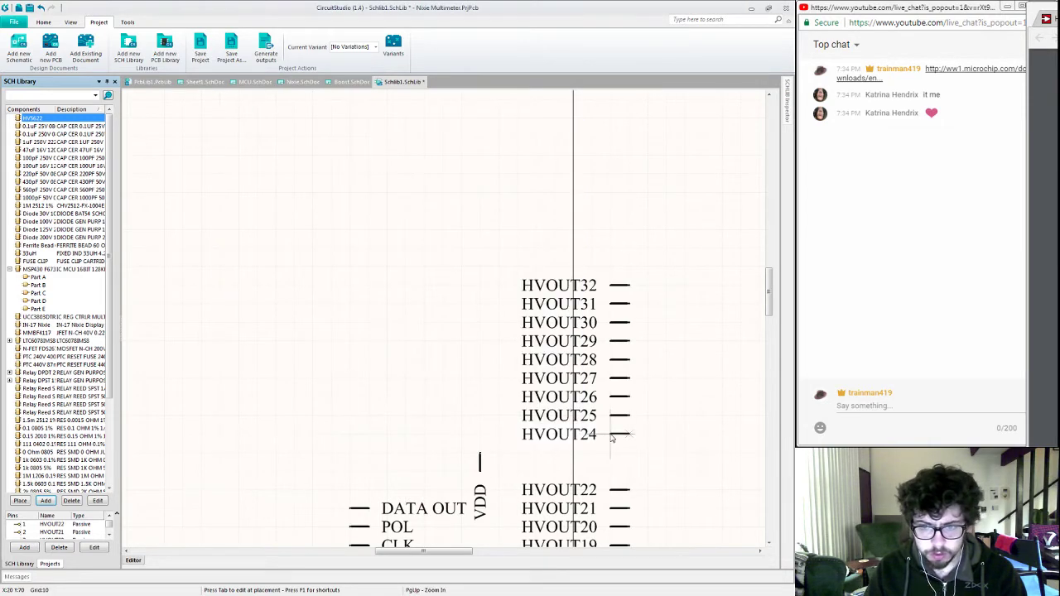
{"action": "left_click", "coordinate": [629, 438]}
Step: Name pin 44 HVOUT23, place it directly below the HVOUT24 pin and finish pin placement
{"action": "key", "text": "Tab"}
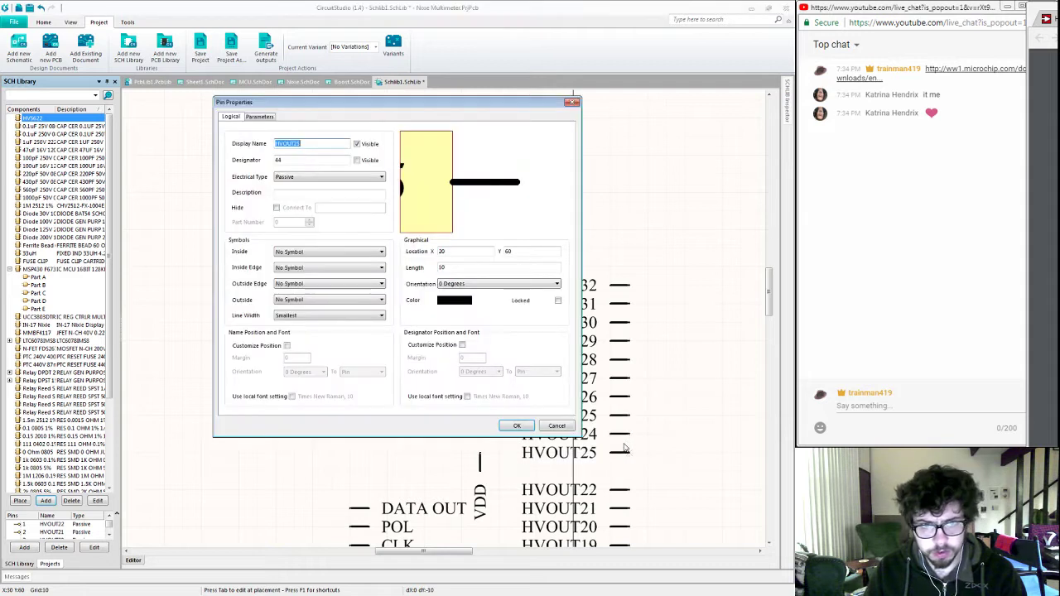
{"action": "key", "text": "End"}
{"action": "key", "text": "BackSpace"}
{"action": "type", "text": "3"}
{"action": "key", "text": "Return"}
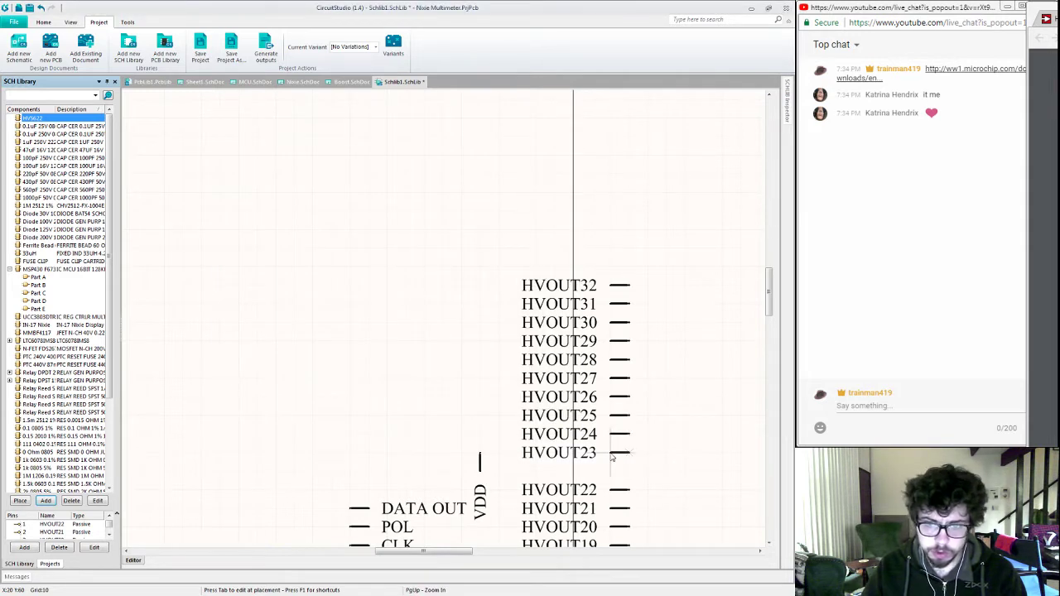
{"action": "left_click", "coordinate": [612, 457]}
{"action": "right_click", "coordinate": [653, 448]}
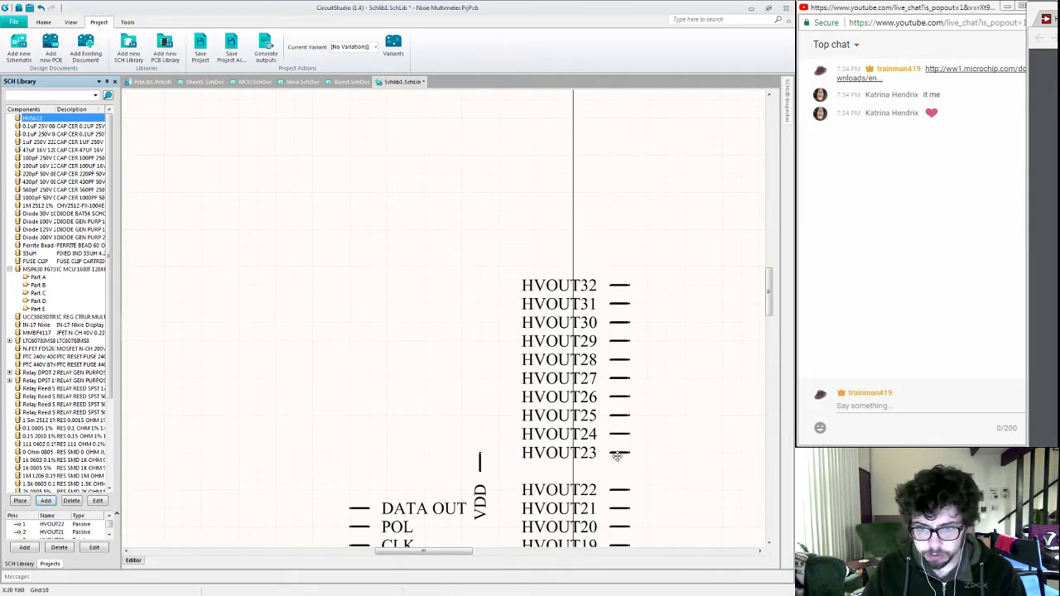
Step: Dock the SCHLIB Inspector beside the drawing area and widen it so the pin property values are readable
{"action": "left_click", "coordinate": [787, 116]}
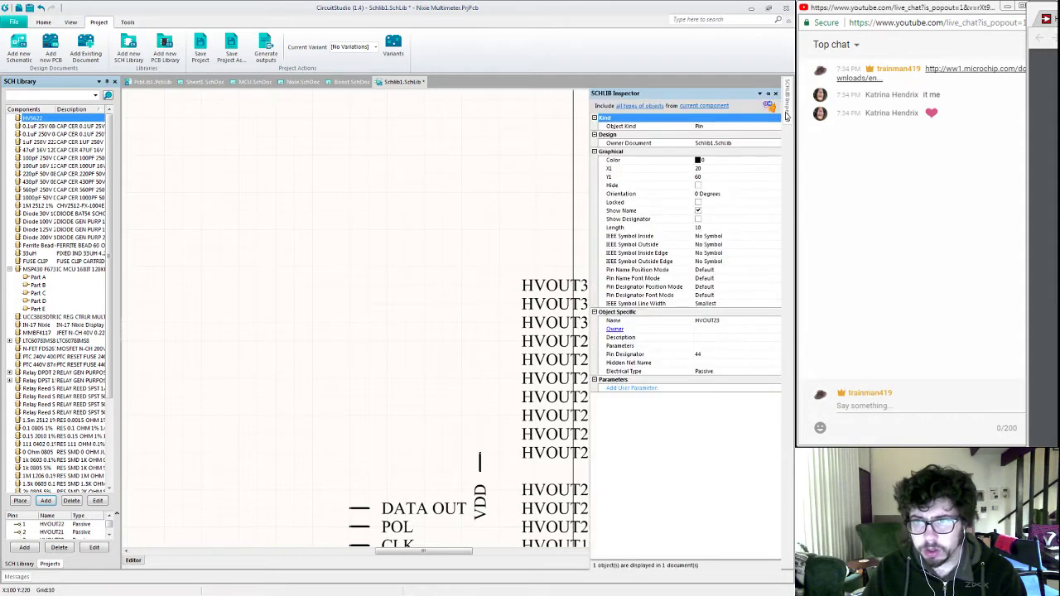
{"action": "left_click", "coordinate": [770, 96]}
{"action": "right_click_drag", "start_coordinate": [604, 202], "coordinate": [521, 177]}
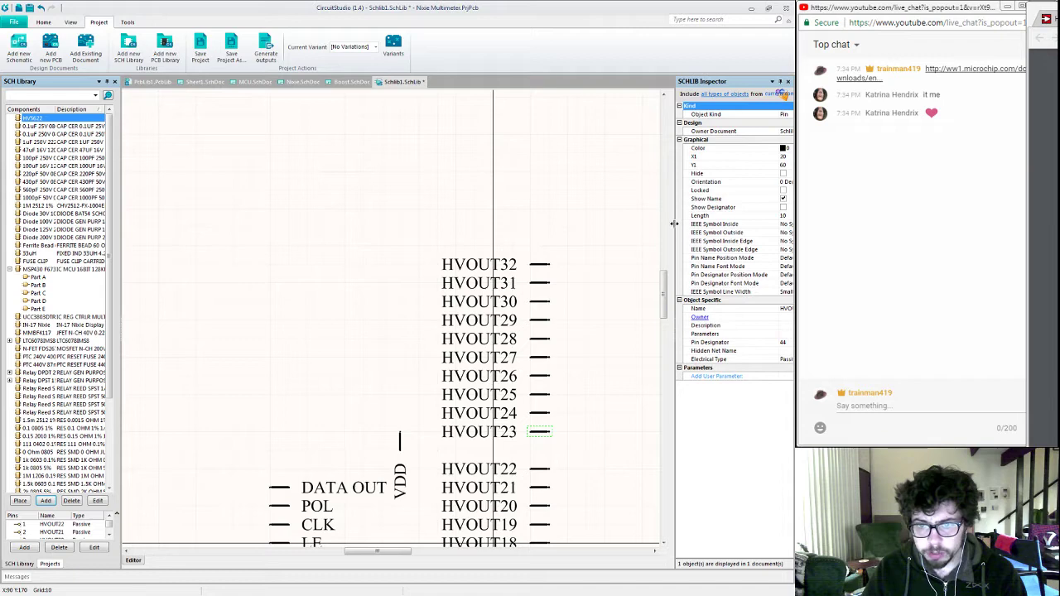
{"action": "left_click_drag", "start_coordinate": [675, 224], "coordinate": [613, 229]}
Step: Check the names and designators of the upper output pins, from HVOUT23 up to HVOUT32
{"action": "left_click", "coordinate": [503, 439]}
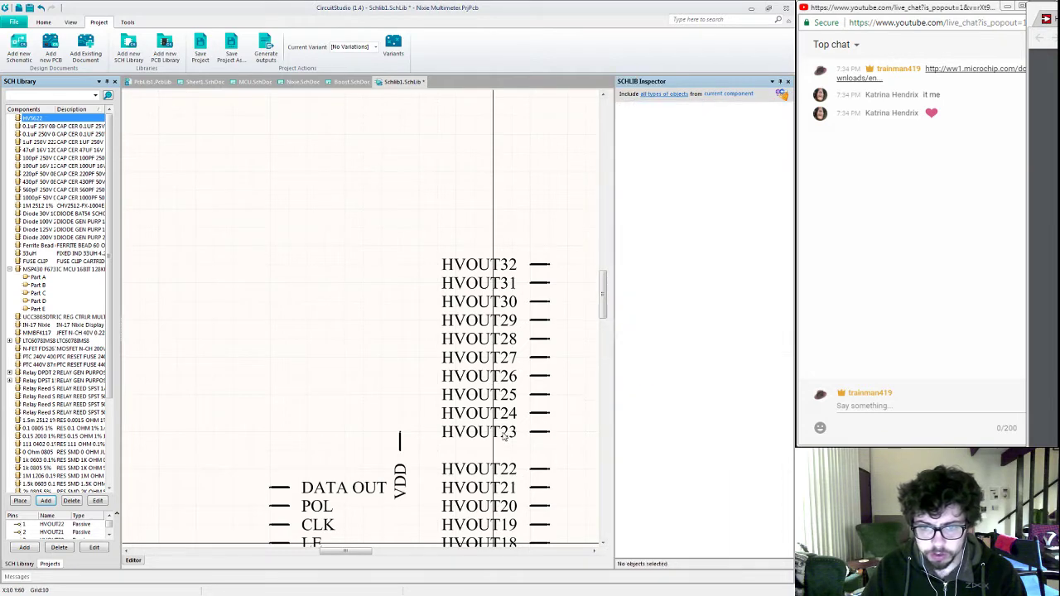
{"action": "double_click", "coordinate": [549, 436]}
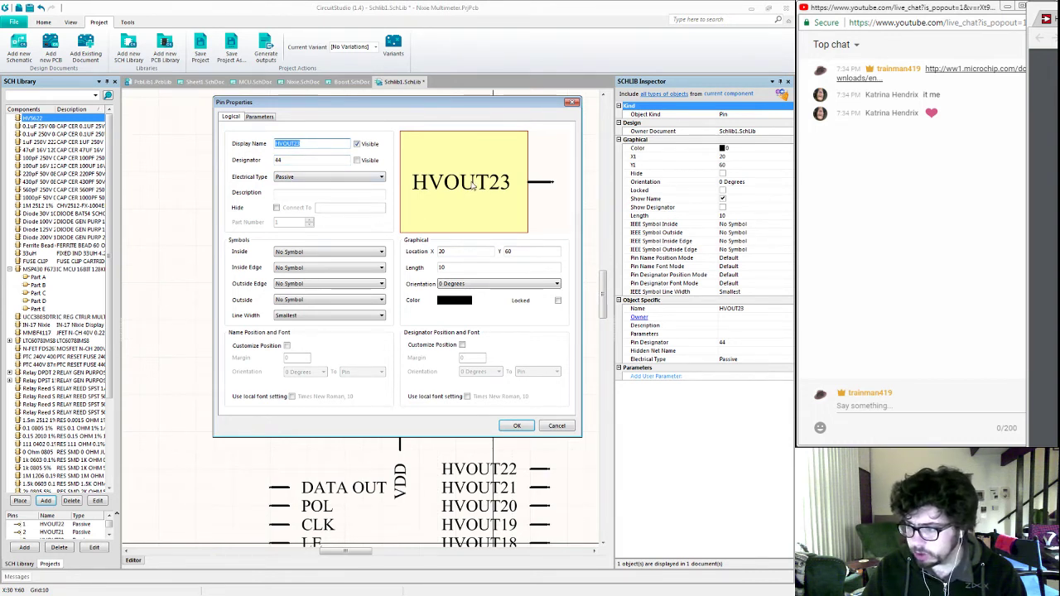
{"action": "left_click", "coordinate": [557, 426]}
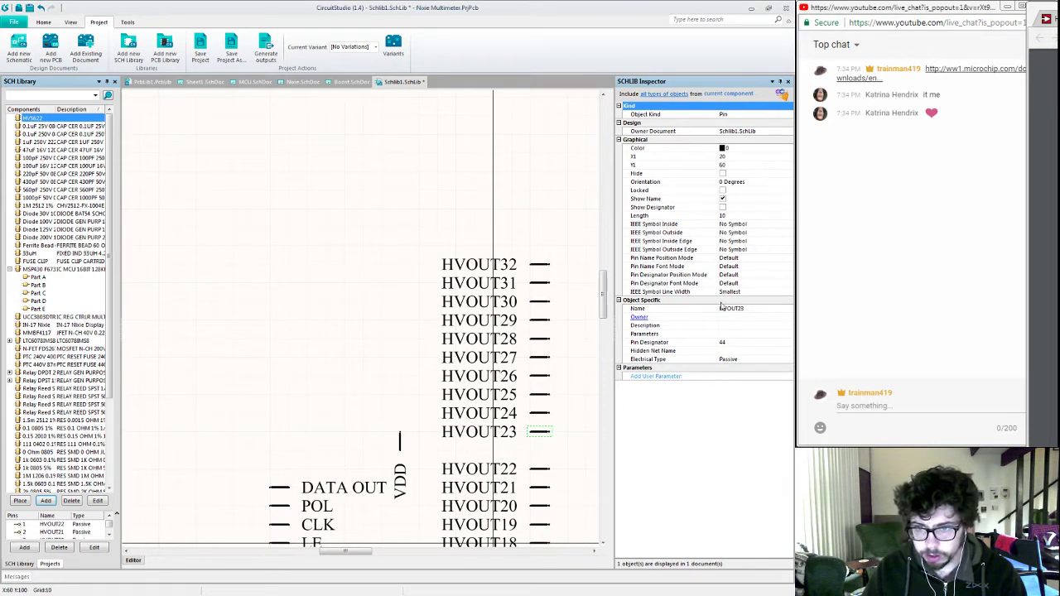
{"action": "left_click", "coordinate": [538, 392]}
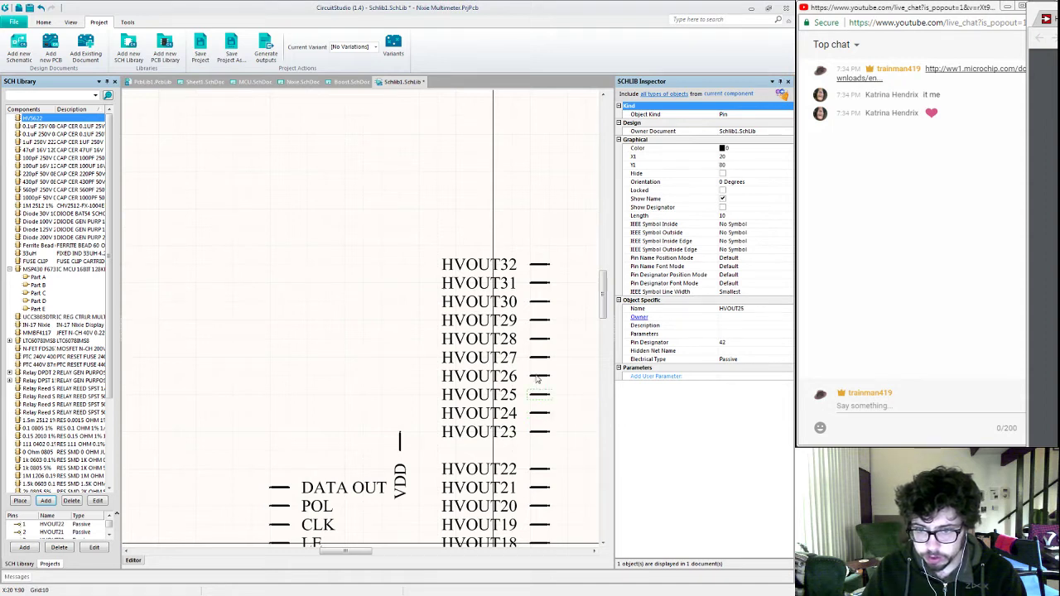
{"action": "left_click", "coordinate": [539, 357]}
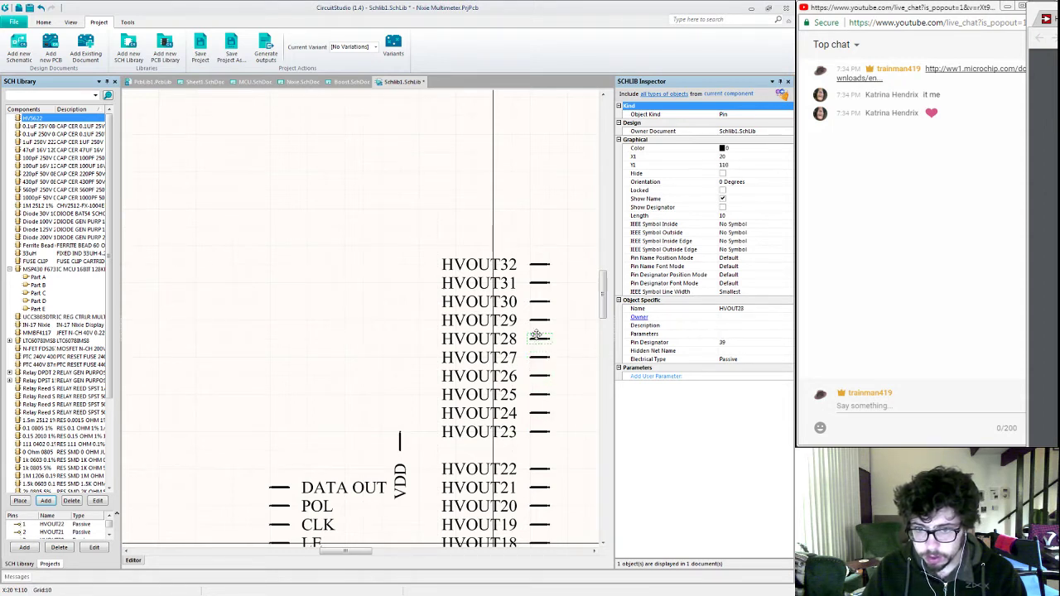
{"action": "left_click", "coordinate": [539, 316]}
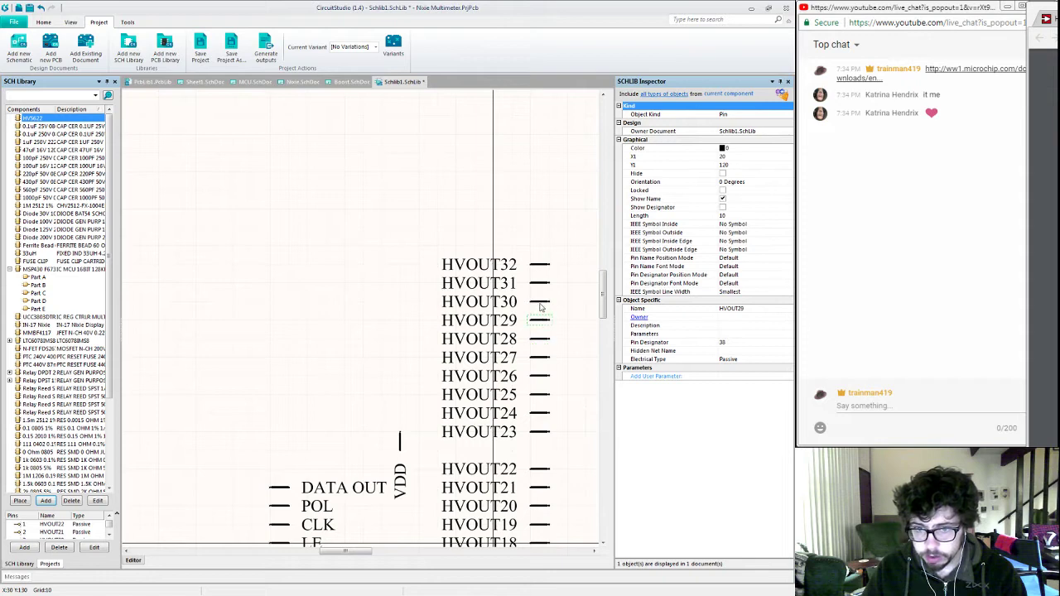
{"action": "left_click", "coordinate": [539, 282]}
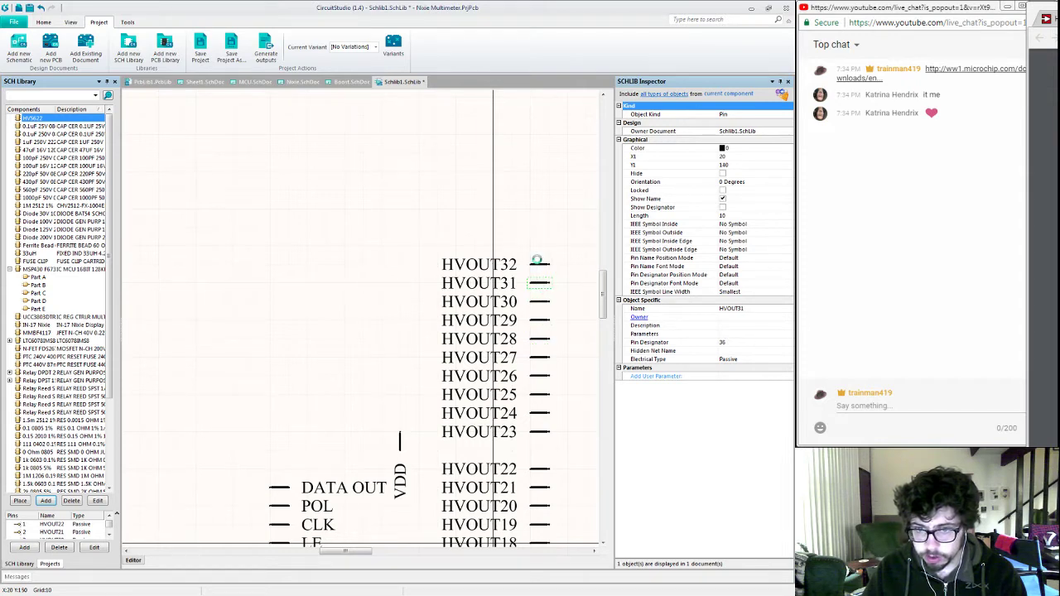
{"action": "left_click", "coordinate": [537, 259]}
Step: Move the VDD pin straight up so it sits just above the level of the HVOUT32 pin
{"action": "right_click_drag", "start_coordinate": [571, 505], "coordinate": [531, 394]}
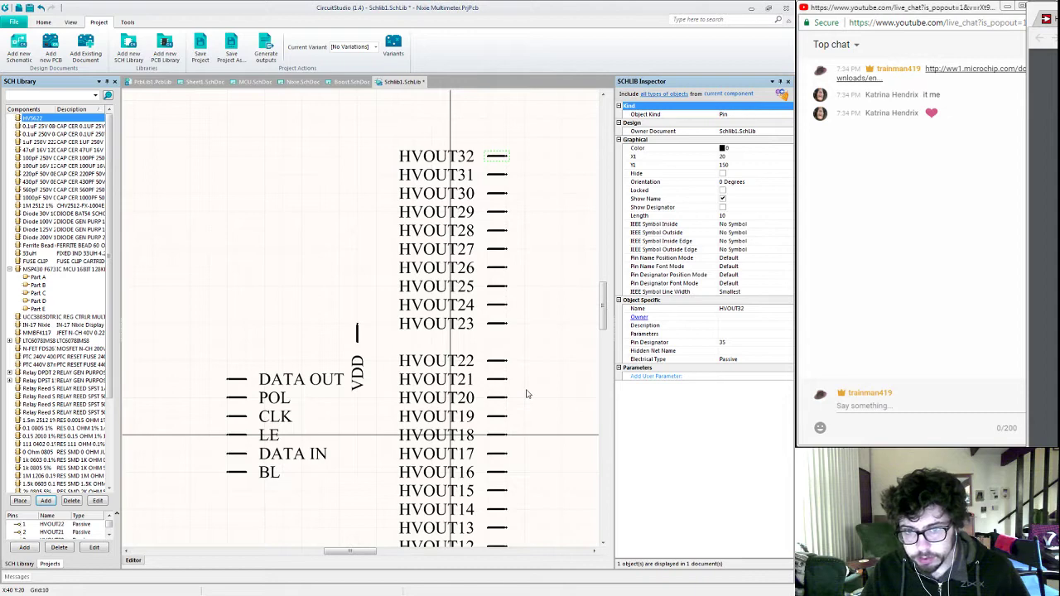
{"action": "mouse_move", "coordinate": [554, 484]}
{"action": "right_mouse_down"}
{"action": "mouse_move", "coordinate": [555, 468]}
{"action": "mouse_move", "coordinate": [547, 500]}
{"action": "right_mouse_up"}
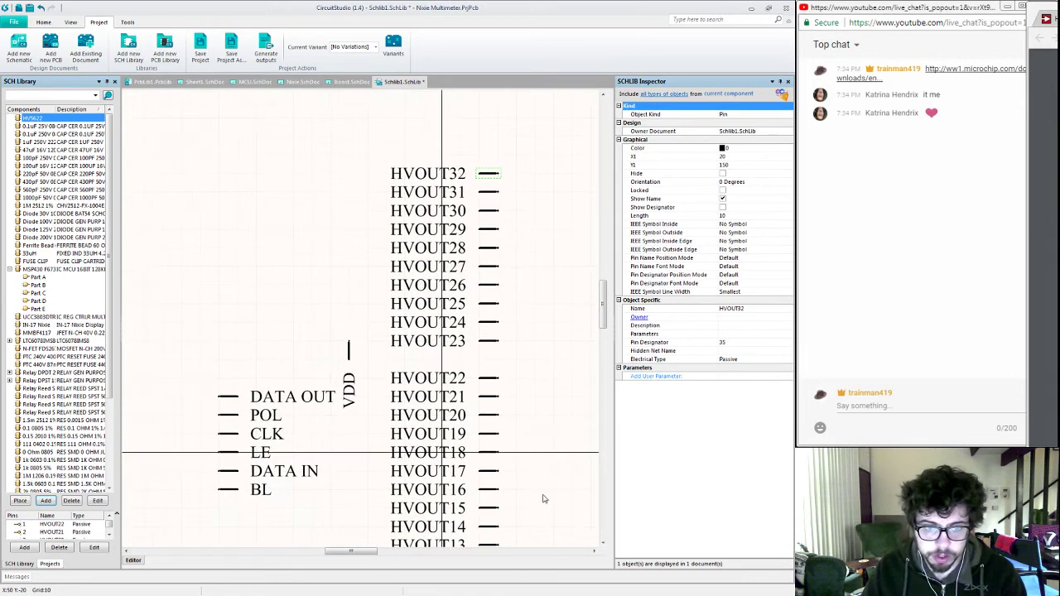
{"action": "left_click_drag", "start_coordinate": [351, 352], "coordinate": [354, 135]}
Step: Check the names and designators of the output pins from HVOUT22 down to HVOUT1 one by one
{"action": "scroll", "coordinate": [526, 476], "scroll_direction": "down", "scroll_amount": 5}
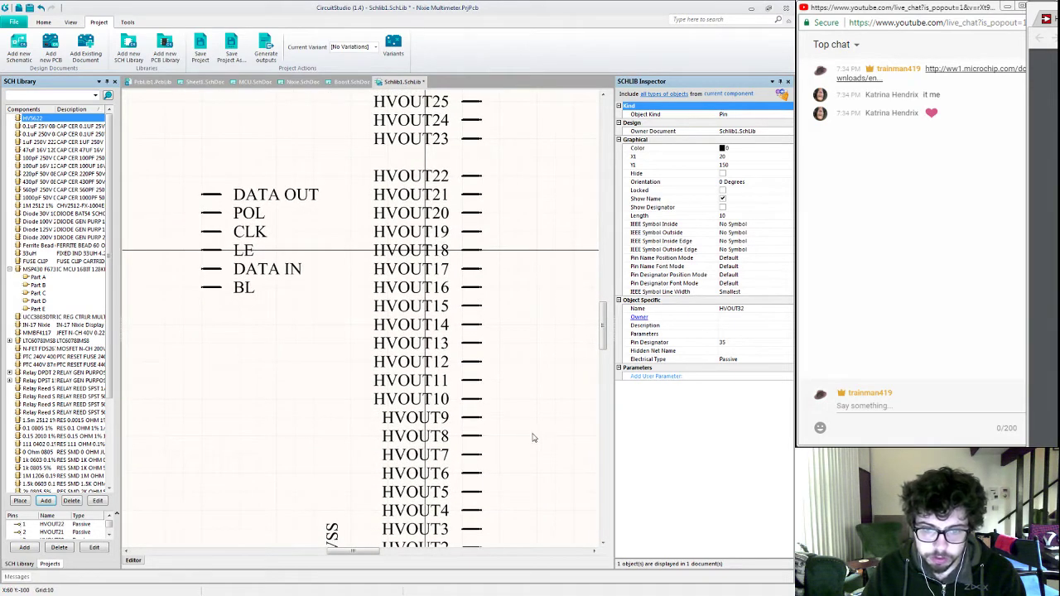
{"action": "scroll", "coordinate": [540, 451], "scroll_direction": "down", "scroll_amount": 3}
{"action": "scroll", "coordinate": [541, 419], "scroll_direction": "up", "scroll_amount": 1}
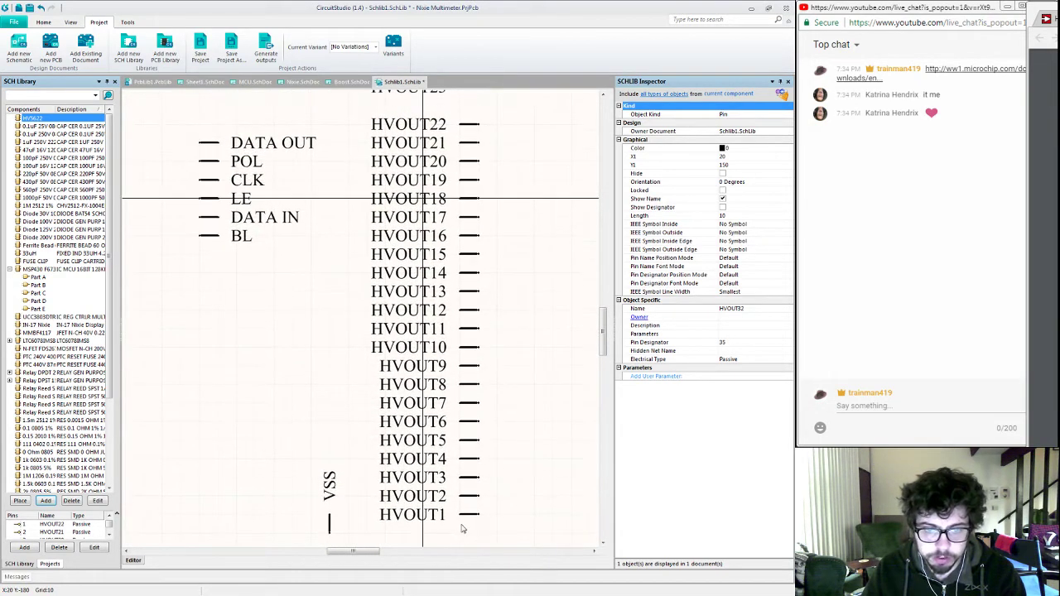
{"action": "left_click", "coordinate": [467, 124]}
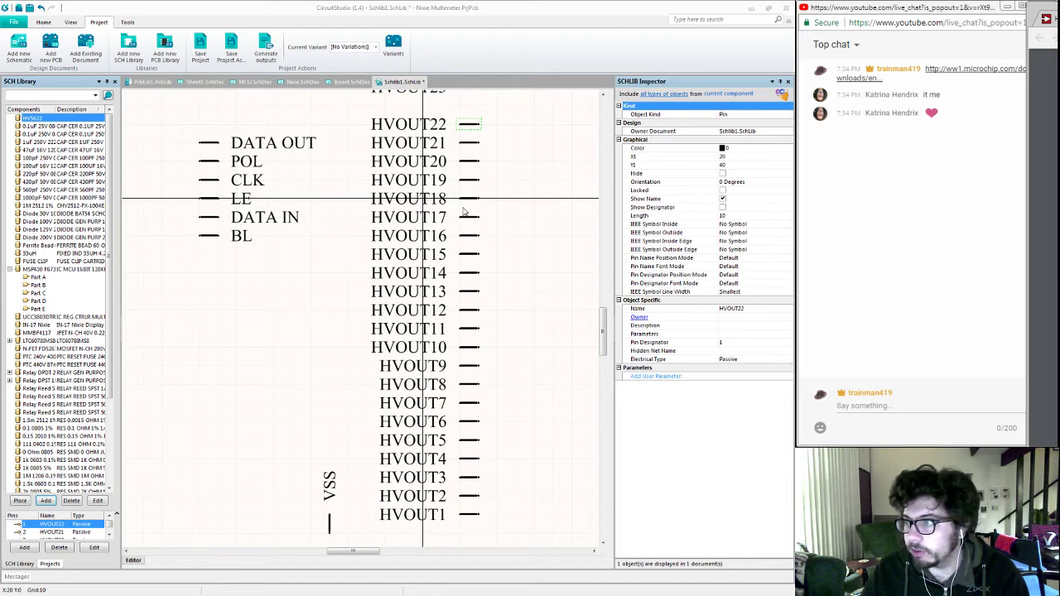
{"action": "left_click", "coordinate": [469, 145]}
{"action": "left_click", "coordinate": [470, 162]}
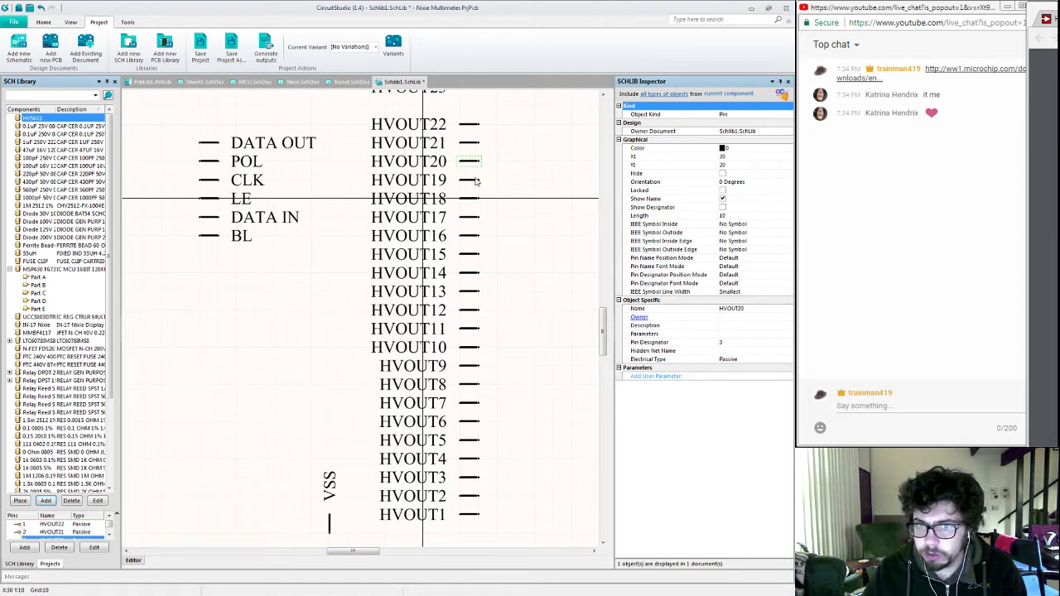
{"action": "left_click", "coordinate": [470, 179]}
{"action": "left_click", "coordinate": [469, 199]}
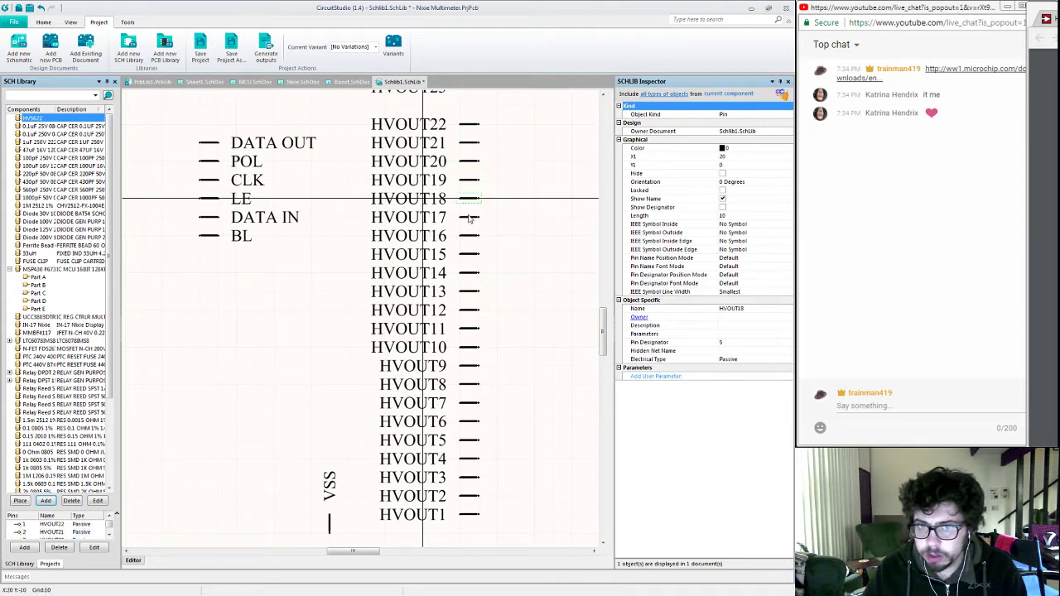
{"action": "left_click", "coordinate": [469, 217]}
{"action": "left_click", "coordinate": [468, 236]}
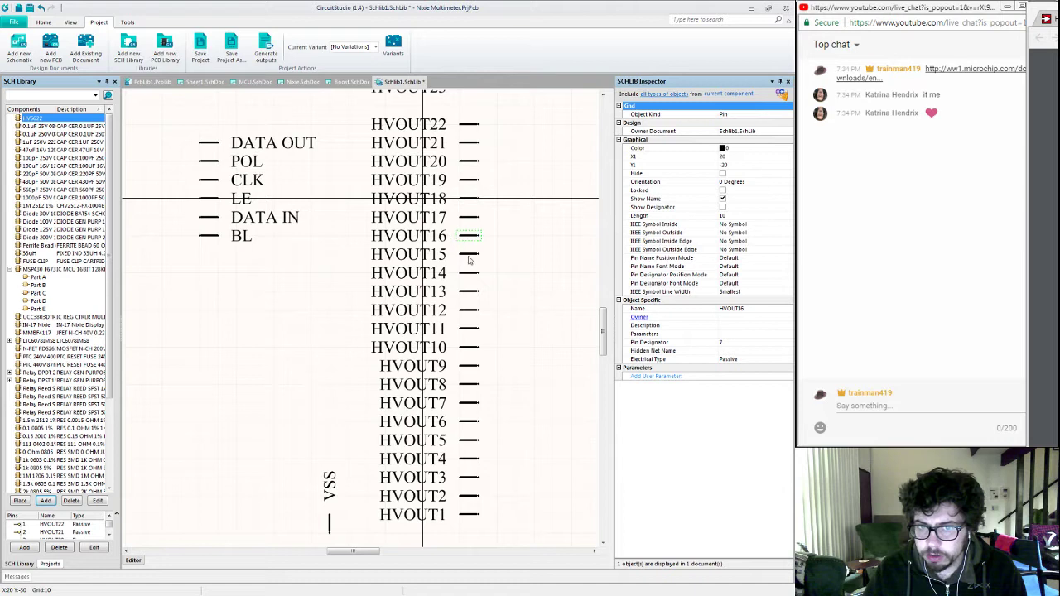
{"action": "left_click", "coordinate": [468, 254]}
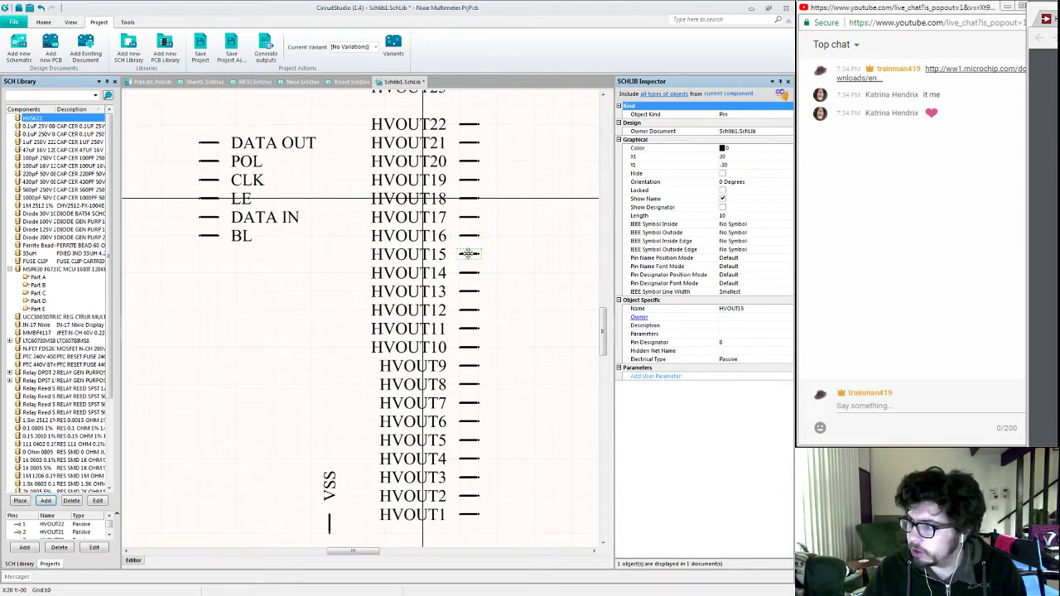
{"action": "left_click", "coordinate": [470, 273]}
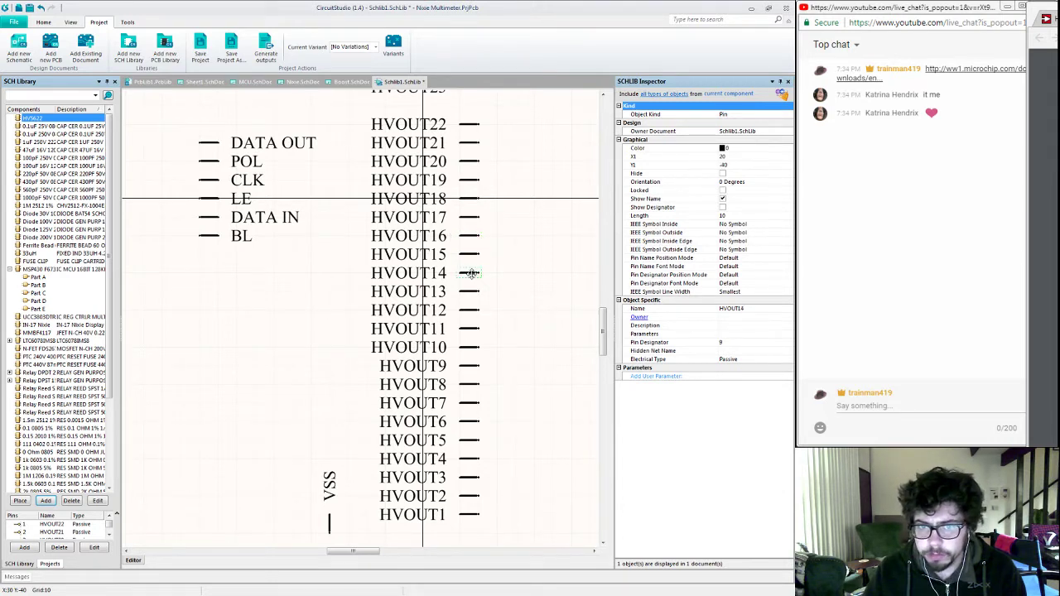
{"action": "left_click", "coordinate": [472, 292]}
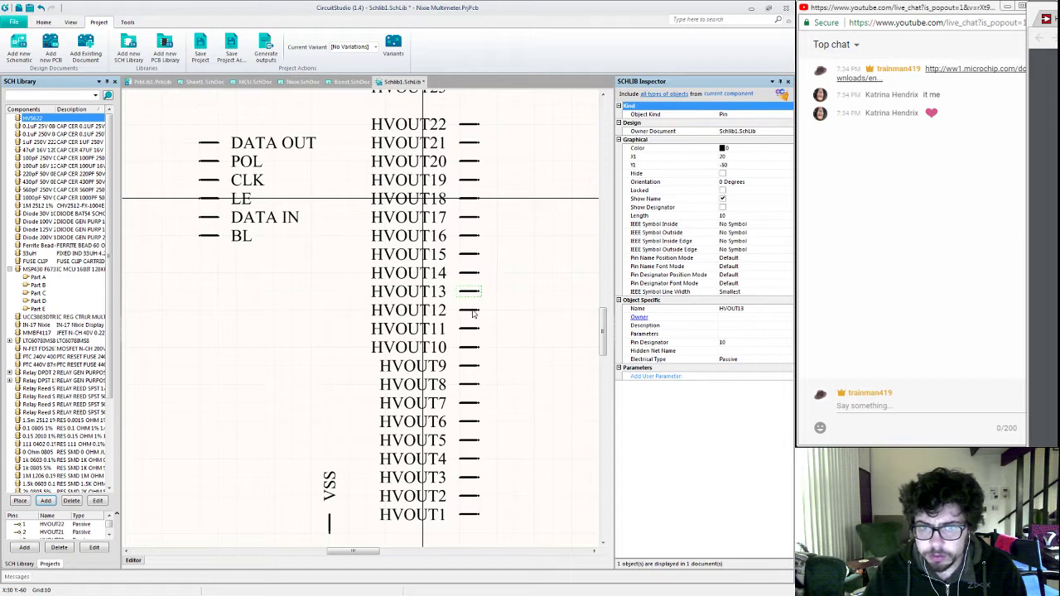
{"action": "left_click", "coordinate": [469, 330]}
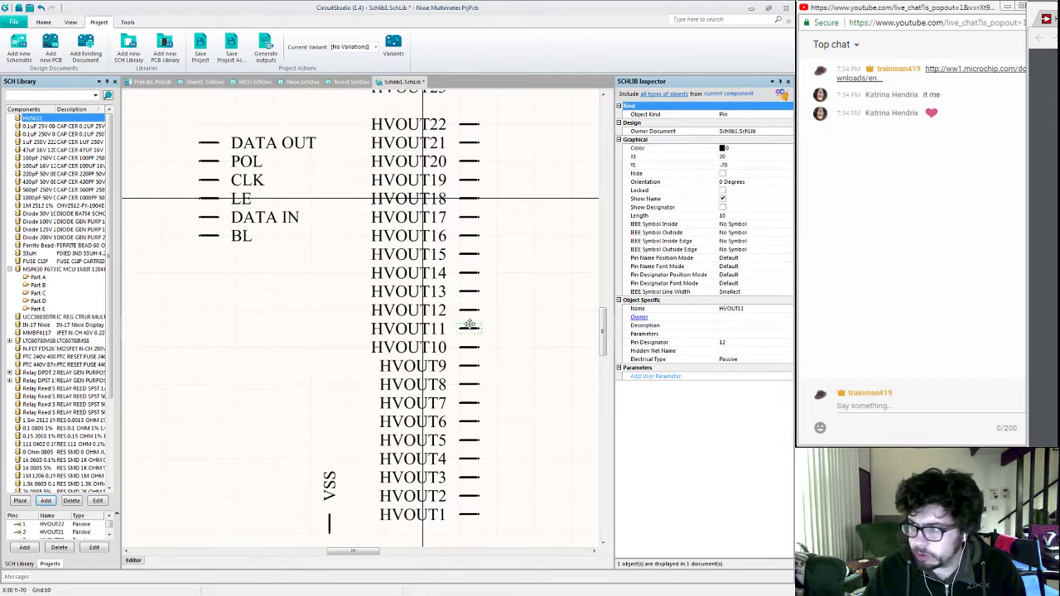
{"action": "left_click", "coordinate": [469, 348]}
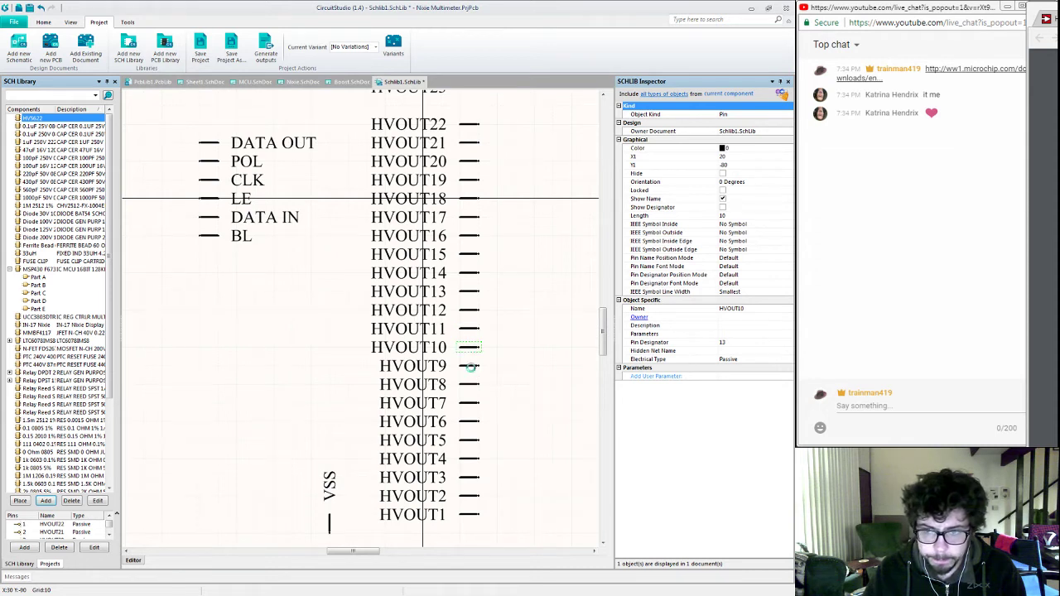
{"action": "left_click", "coordinate": [470, 366]}
{"action": "left_click", "coordinate": [470, 385]}
{"action": "left_click", "coordinate": [468, 403]}
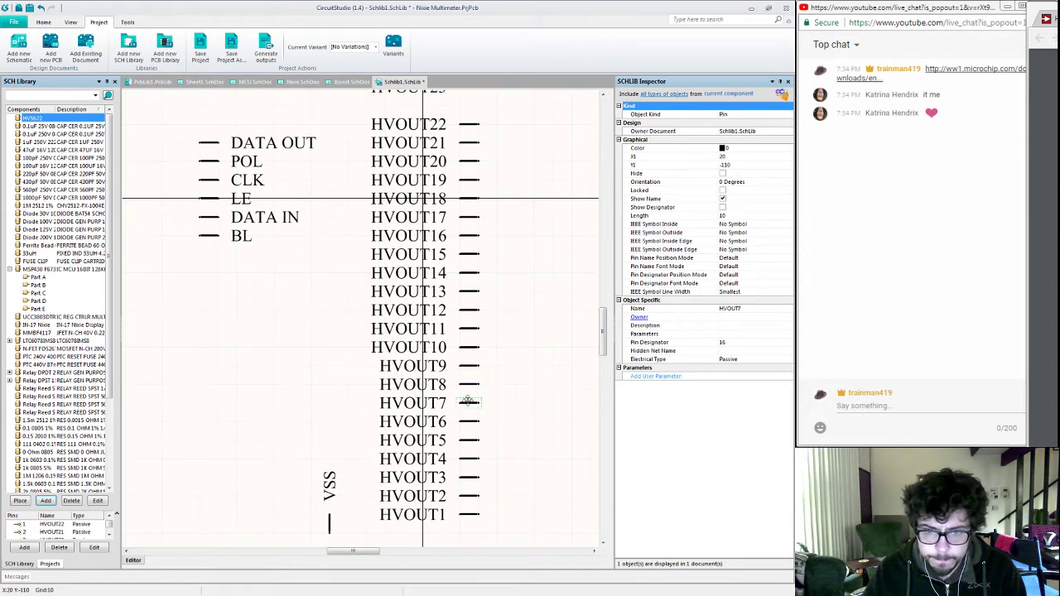
{"action": "left_click", "coordinate": [468, 421]}
{"action": "left_click", "coordinate": [468, 441]}
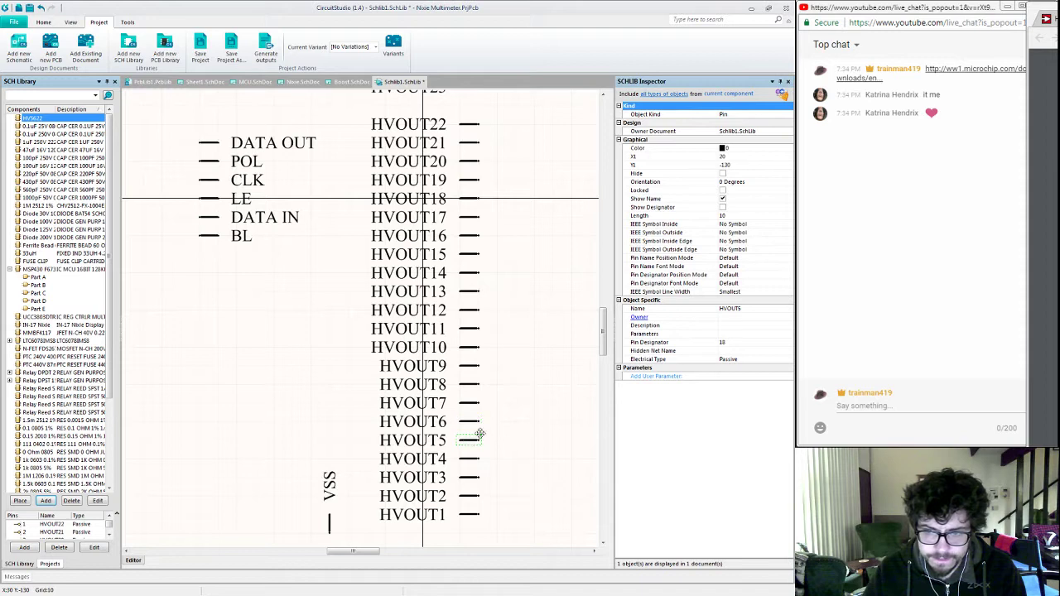
{"action": "left_click", "coordinate": [474, 458]}
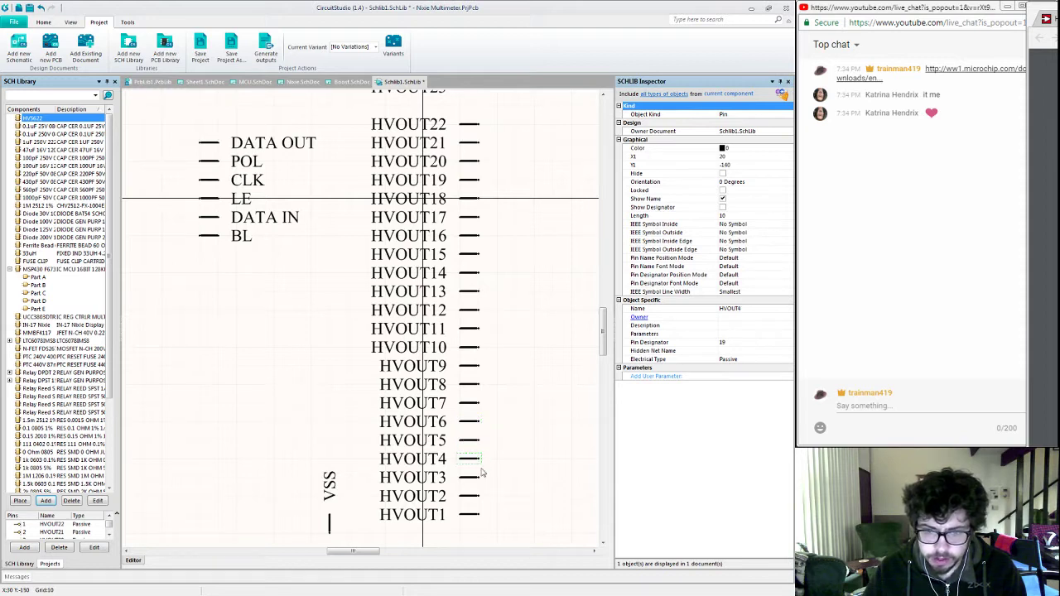
{"action": "left_click", "coordinate": [474, 478]}
{"action": "left_click", "coordinate": [468, 495]}
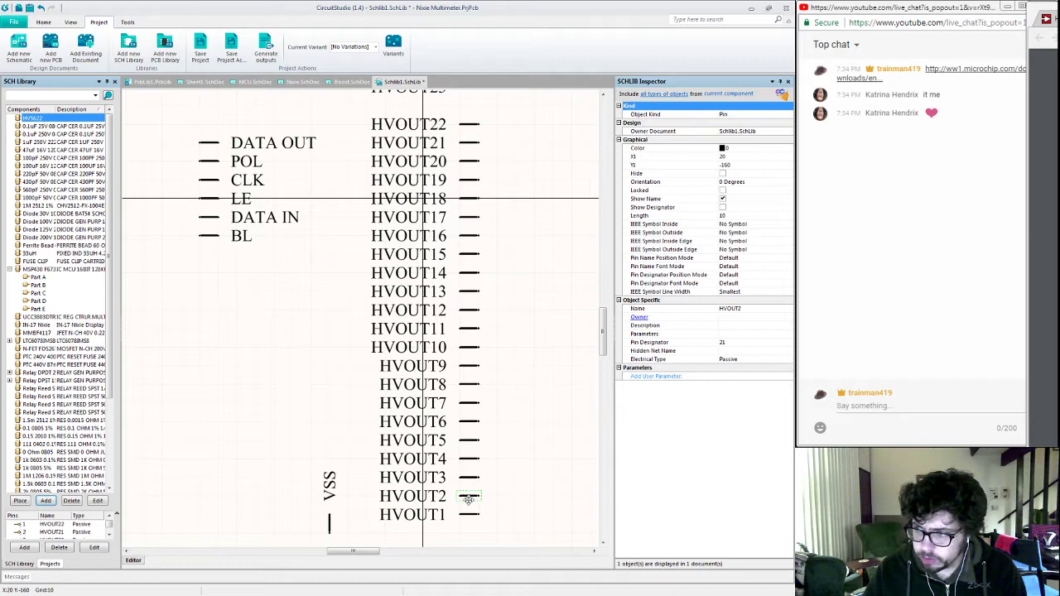
{"action": "left_click", "coordinate": [469, 515]}
{"action": "left_click", "coordinate": [510, 461]}
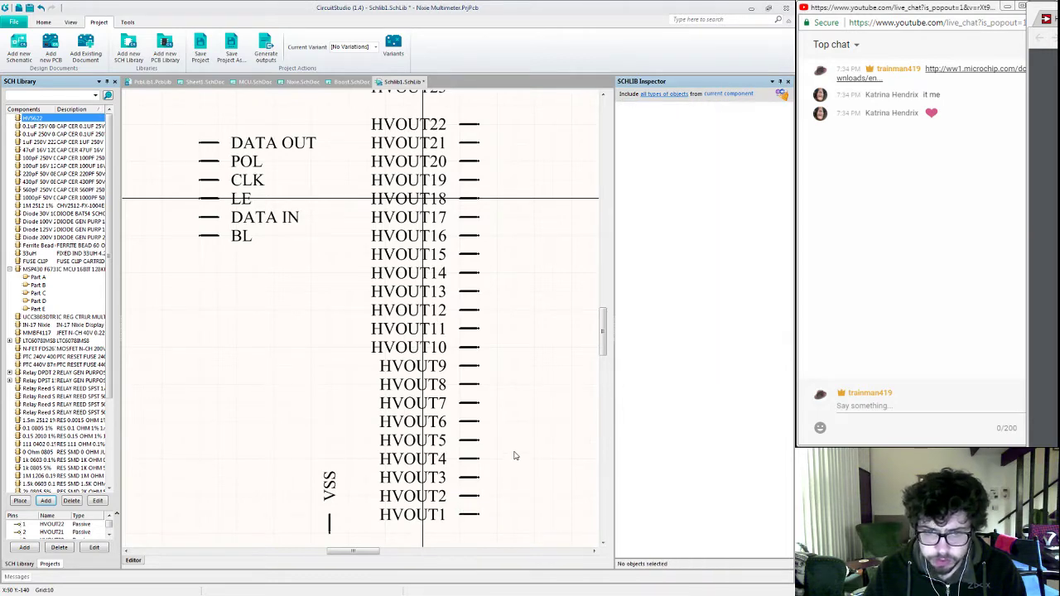
Step: Move the HVOUT32 to HVOUT23 pin group down one grid step to close the gap above HVOUT22
{"action": "scroll", "coordinate": [512, 447], "scroll_direction": "down", "scroll_amount": 1}
{"action": "scroll", "coordinate": [515, 415], "scroll_direction": "down", "scroll_amount": 3, "text": "ctrl"}
{"action": "scroll", "coordinate": [512, 415], "scroll_direction": "up", "scroll_amount": 1, "text": "ctrl"}
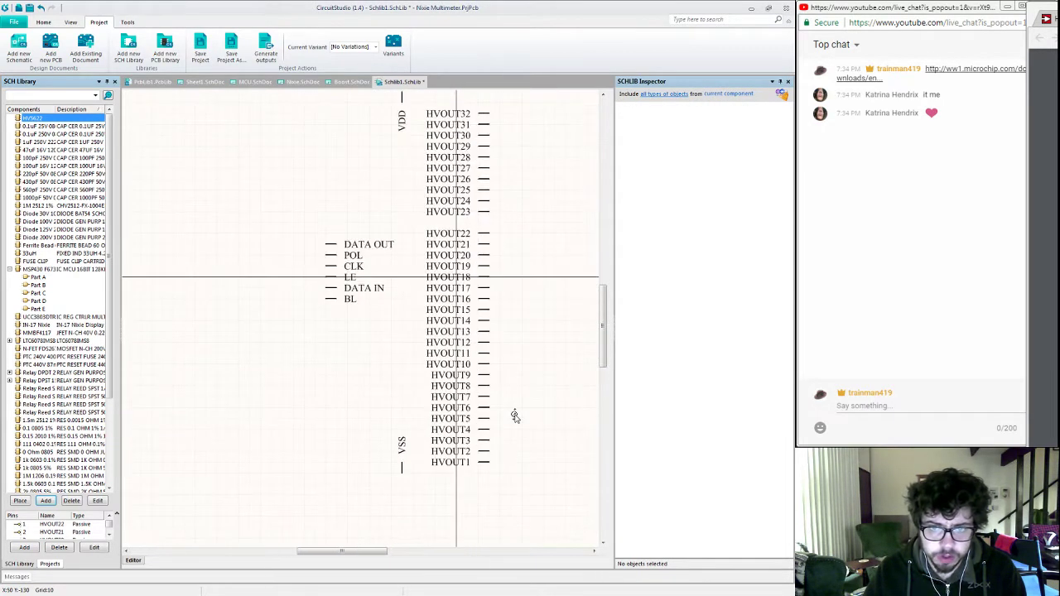
{"action": "scroll", "coordinate": [522, 389], "scroll_direction": "up", "scroll_amount": 1, "text": "ctrl"}
{"action": "left_click_drag", "start_coordinate": [495, 140], "coordinate": [377, 261]}
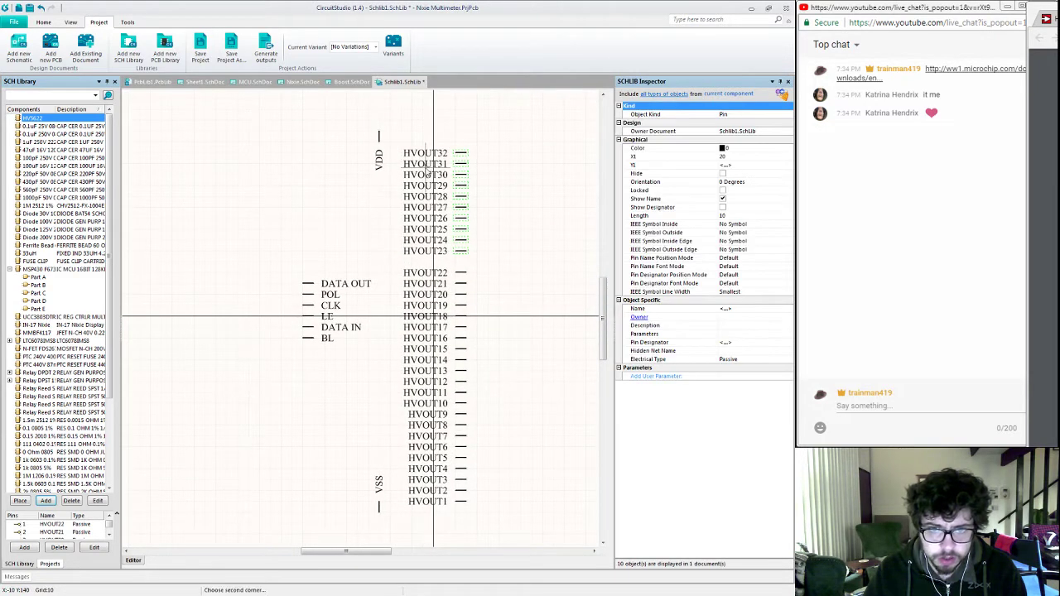
{"action": "left_click", "coordinate": [496, 147]}
{"action": "left_click_drag", "start_coordinate": [510, 141], "coordinate": [376, 281]}
{"action": "left_click_drag", "start_coordinate": [460, 249], "coordinate": [460, 260]}
{"action": "left_click", "coordinate": [504, 269]}
Step: Move the whole column of HVOUT32 to HVOUT1 pins two grid steps to the right
{"action": "mouse_move", "coordinate": [523, 421]}
{"action": "right_mouse_down"}
{"action": "mouse_move", "coordinate": [500, 412]}
{"action": "mouse_move", "coordinate": [510, 419]}
{"action": "right_mouse_up"}
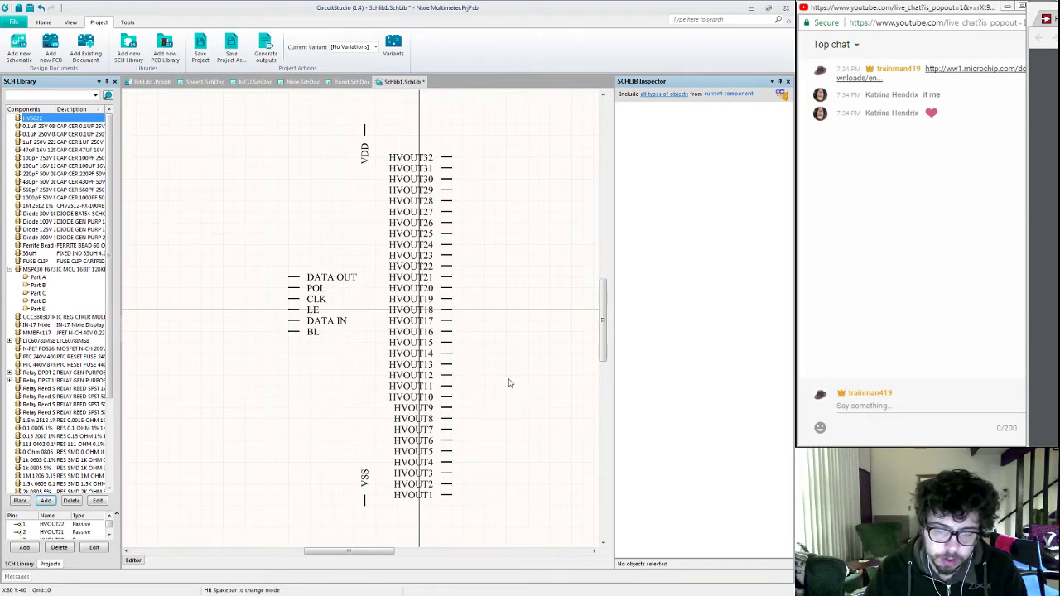
{"action": "scroll", "coordinate": [499, 367], "scroll_direction": "down", "scroll_amount": 1, "text": "ctrl"}
{"action": "scroll", "coordinate": [500, 368], "scroll_direction": "down", "scroll_amount": 1, "text": "ctrl"}
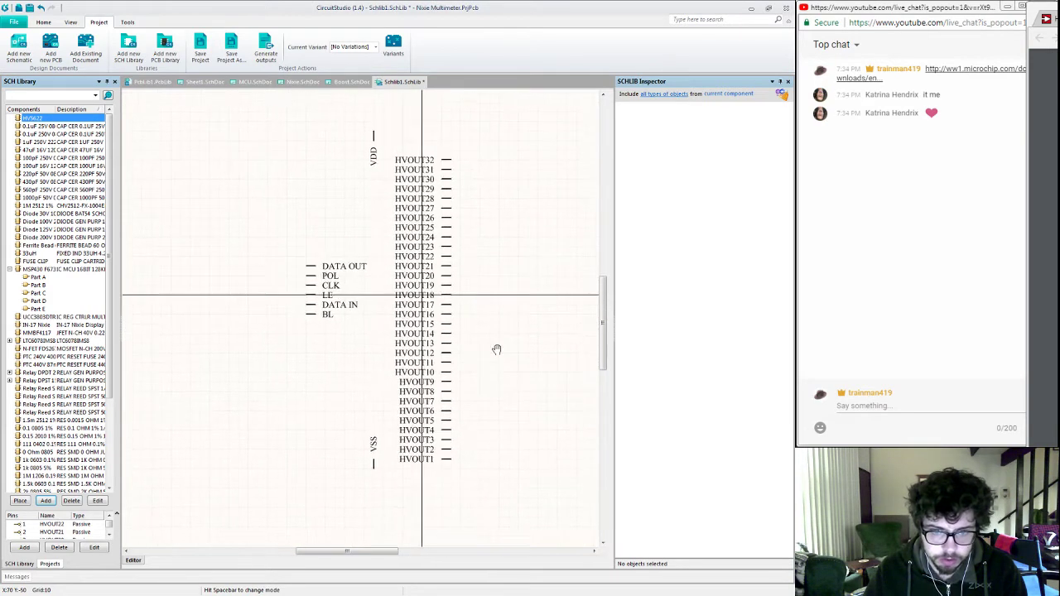
{"action": "left_click_drag", "start_coordinate": [468, 135], "coordinate": [430, 480]}
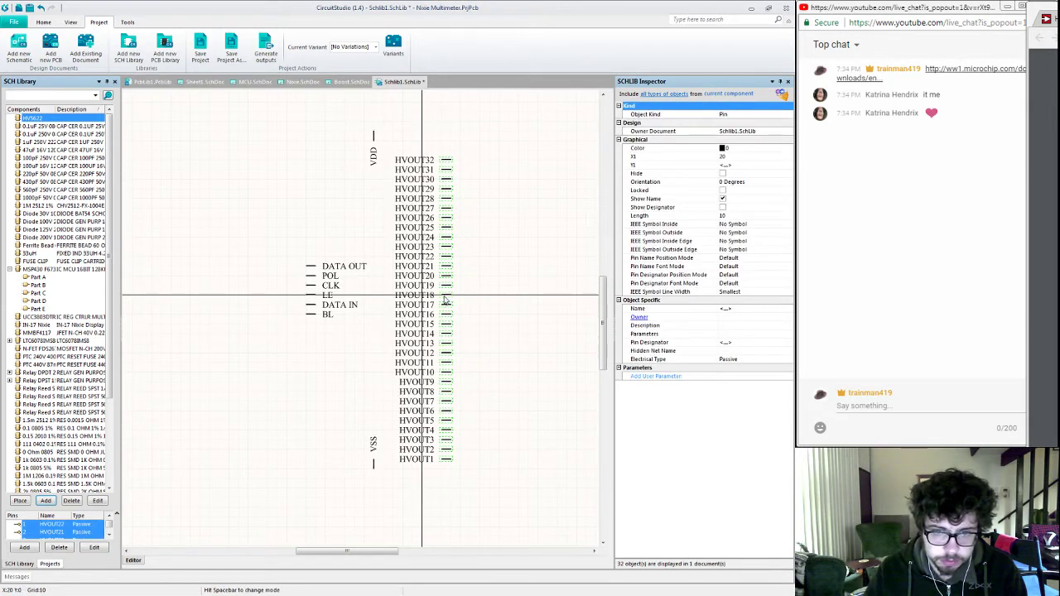
{"action": "left_click_drag", "start_coordinate": [444, 300], "coordinate": [470, 295]}
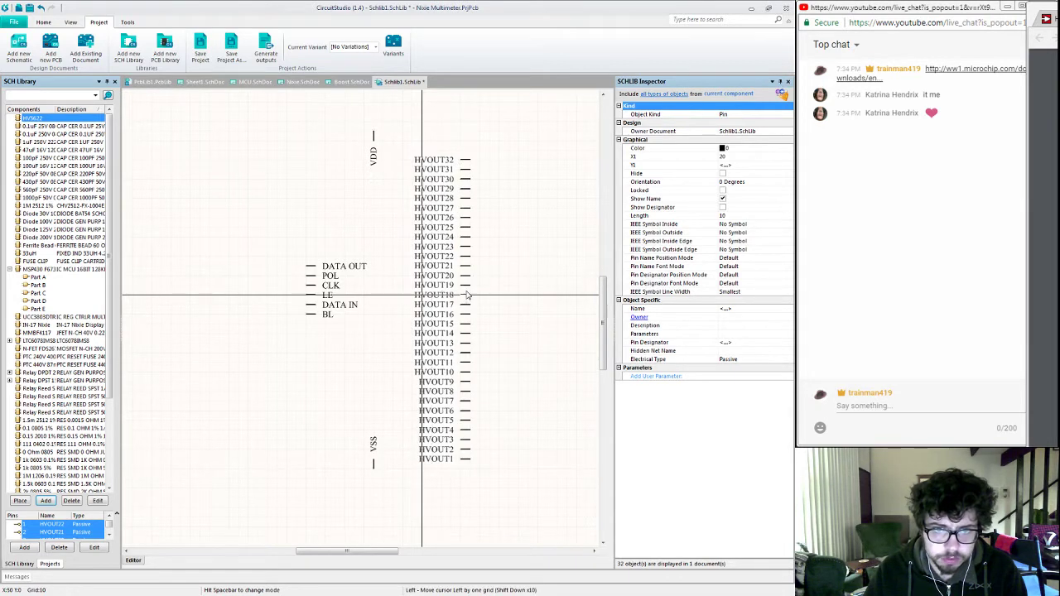
{"action": "left_click", "coordinate": [320, 207]}
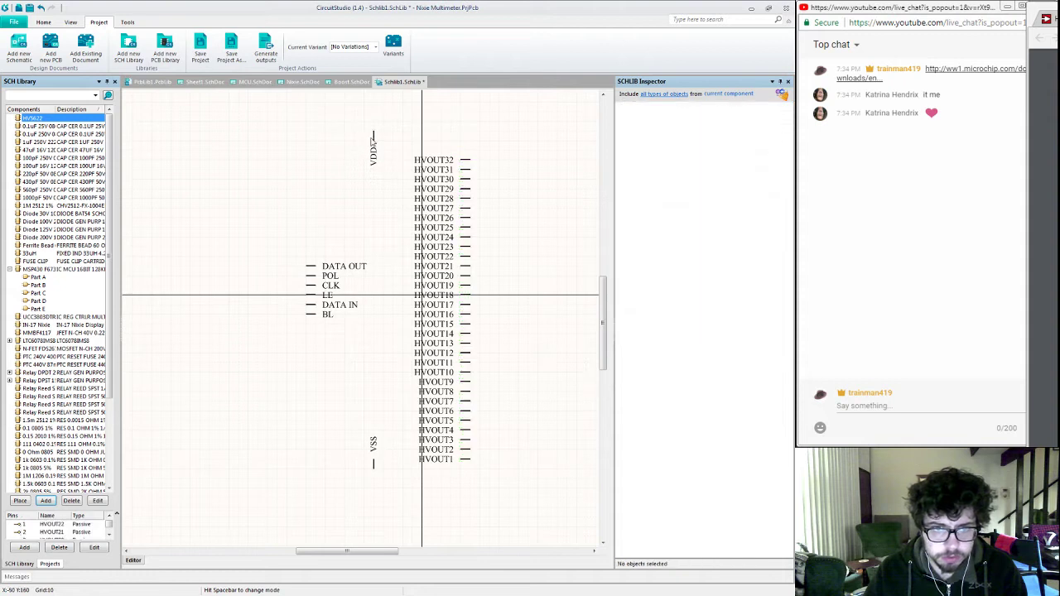
Step: Turn the VDD pin horizontal level with HVOUT31 and stack the signal pins below it in two groups: BL, POL, LE and CLK, DATA IN, DATA OUT
{"action": "left_click_drag", "start_coordinate": [373, 144], "coordinate": [355, 171]}
{"action": "key", "text": "space"}
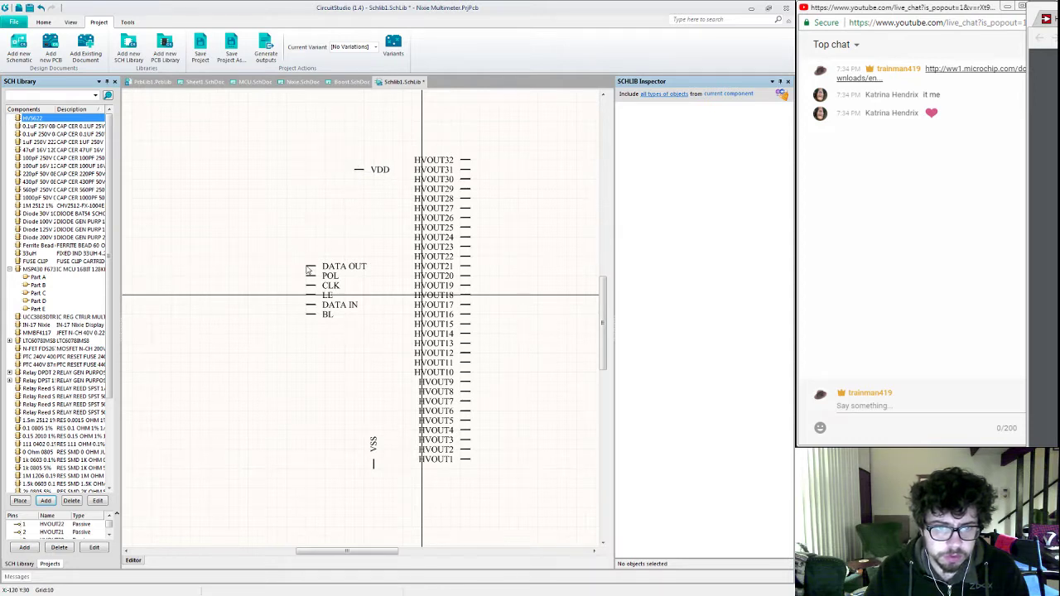
{"action": "left_click_drag", "start_coordinate": [310, 319], "coordinate": [358, 202]}
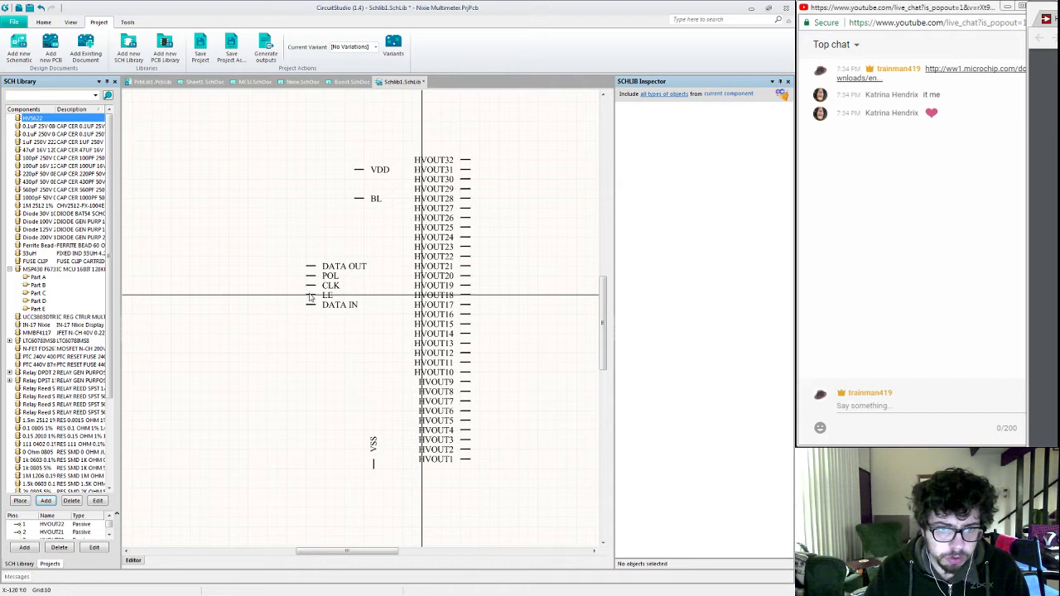
{"action": "left_click_drag", "start_coordinate": [311, 276], "coordinate": [359, 210]}
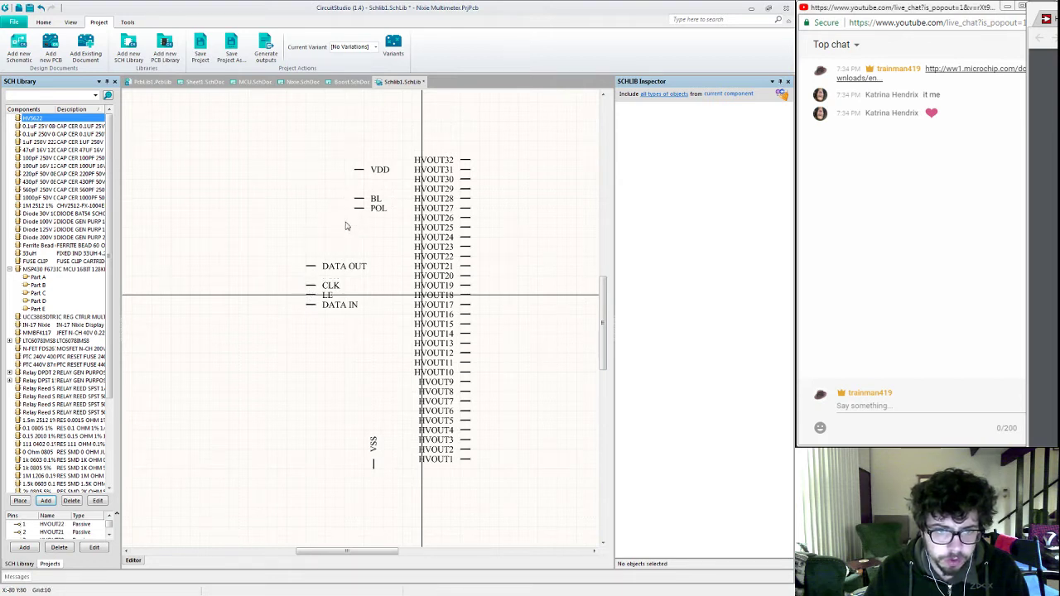
{"action": "left_click_drag", "start_coordinate": [308, 298], "coordinate": [357, 233]}
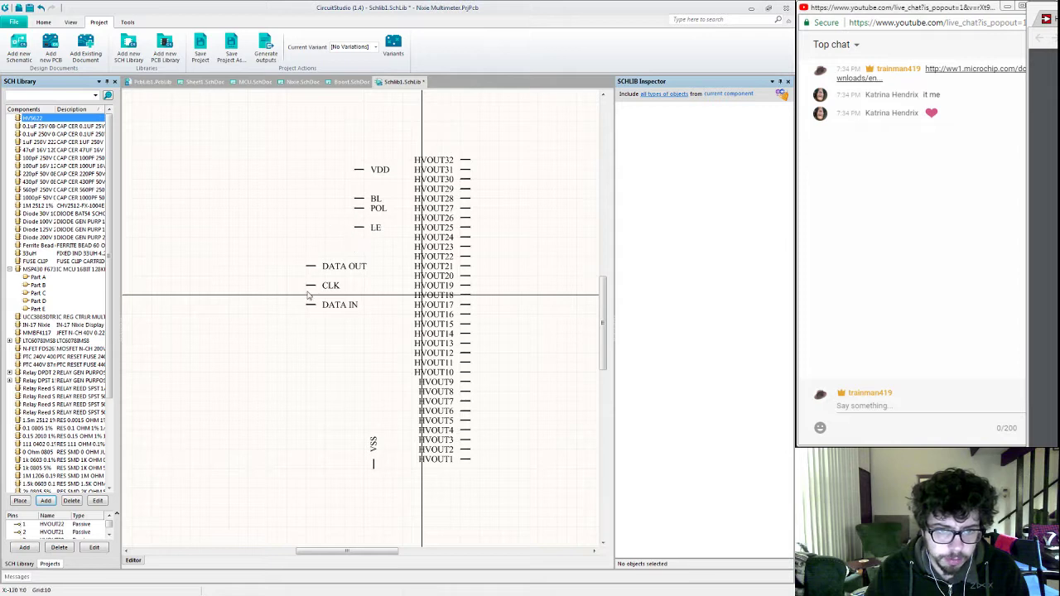
{"action": "left_click_drag", "start_coordinate": [310, 286], "coordinate": [357, 248]}
{"action": "left_click_drag", "start_coordinate": [310, 305], "coordinate": [349, 237]}
{"action": "left_click_drag", "start_coordinate": [343, 178], "coordinate": [343, 225]}
{"action": "left_click", "coordinate": [298, 226]}
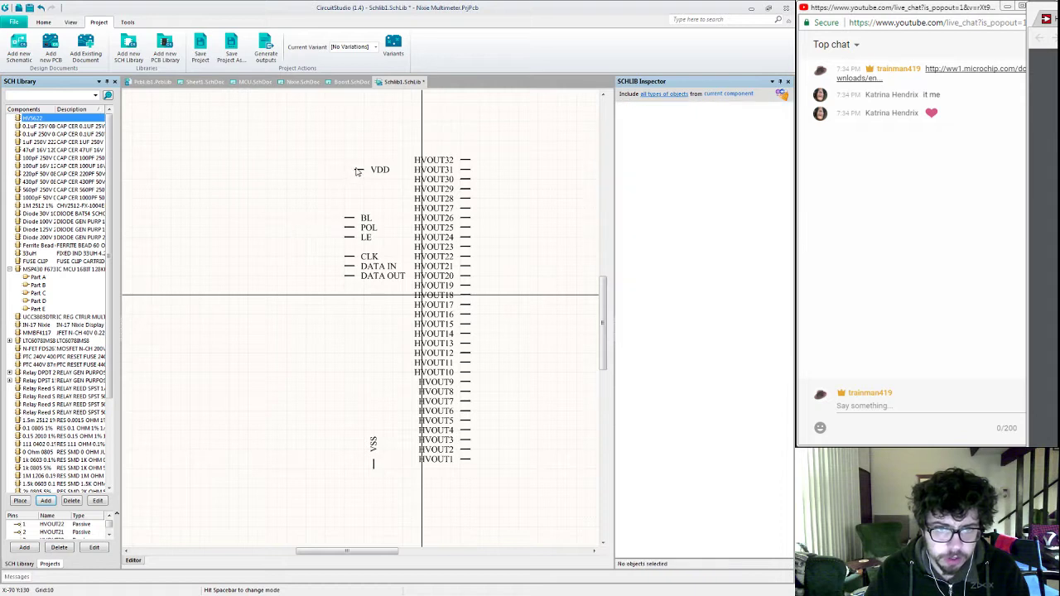
Step: Align VDD with the signal pin column and rotate VSS to horizontal in that column, level with HVOUT6
{"action": "left_click_drag", "start_coordinate": [351, 176], "coordinate": [346, 177]}
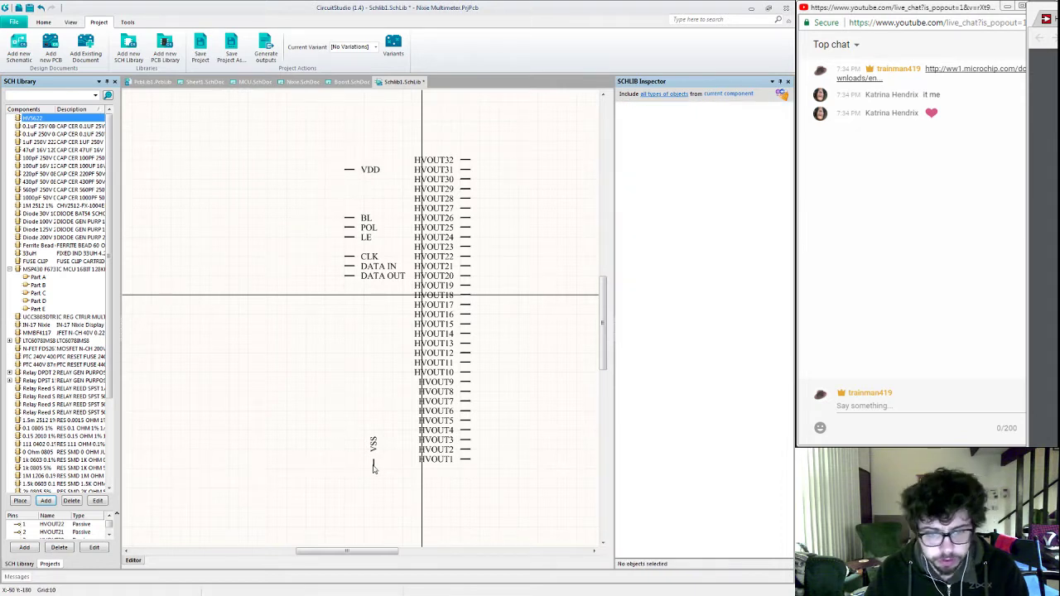
{"action": "left_click_drag", "start_coordinate": [374, 469], "coordinate": [349, 413]}
{"action": "key", "text": "space"}
{"action": "key", "text": "space"}
{"action": "key", "text": "space"}
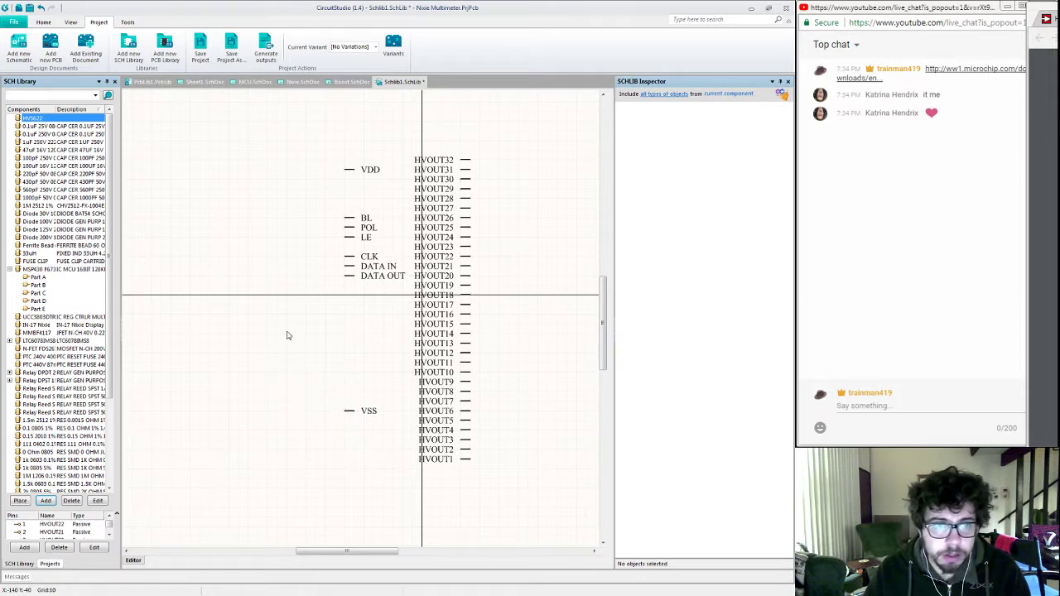
Step: Place a rectangle as the symbol body, spanning from the left pin column to the HVOUT pins and enclosing all pin names
{"action": "right_click", "coordinate": [230, 206]}
{"action": "mouse_move", "coordinate": [266, 213]}
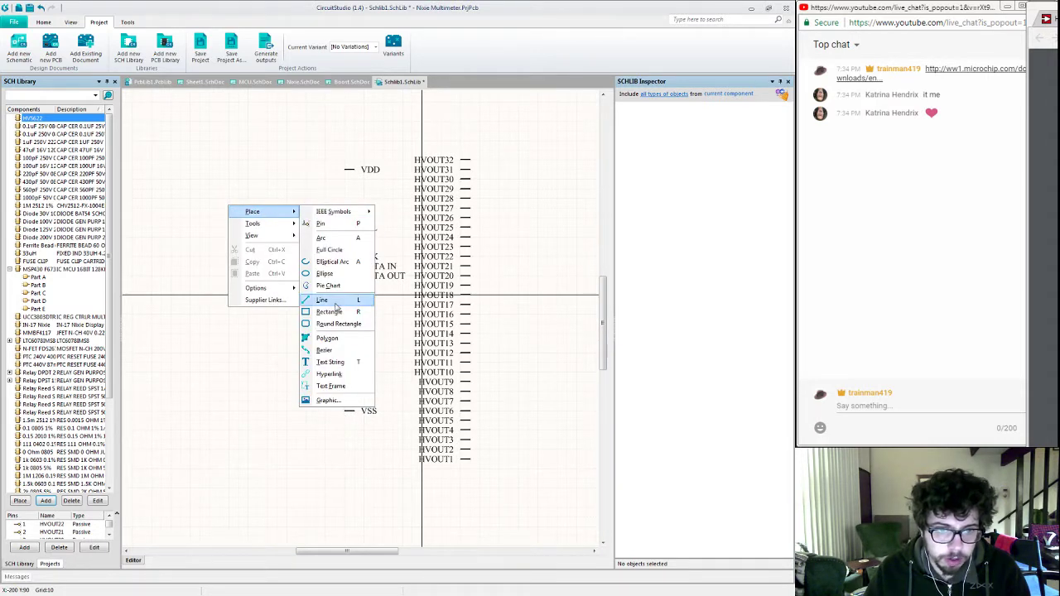
{"action": "left_click", "coordinate": [331, 311]}
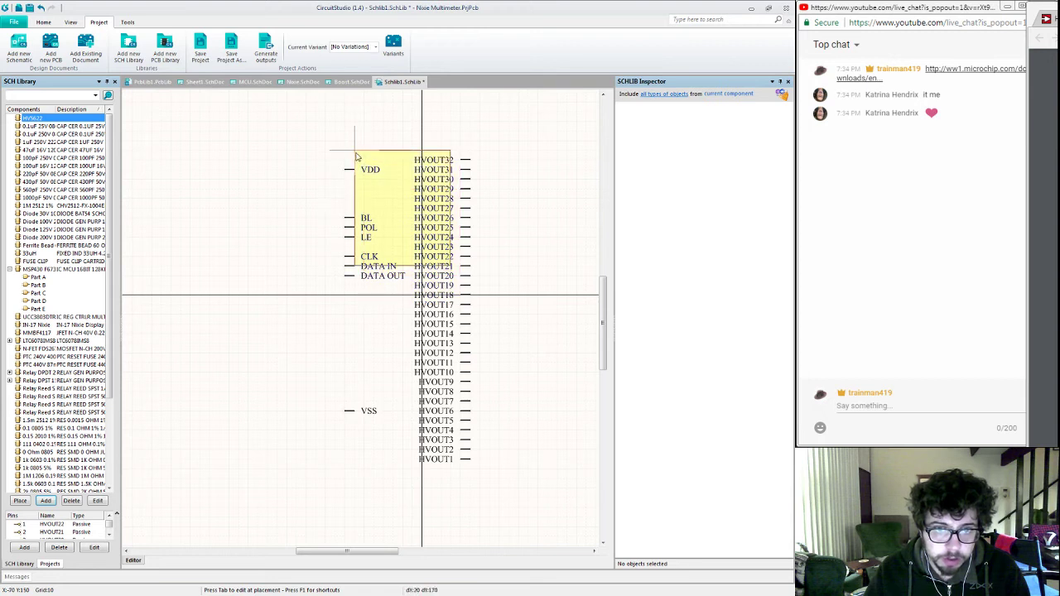
{"action": "left_click", "coordinate": [356, 156]}
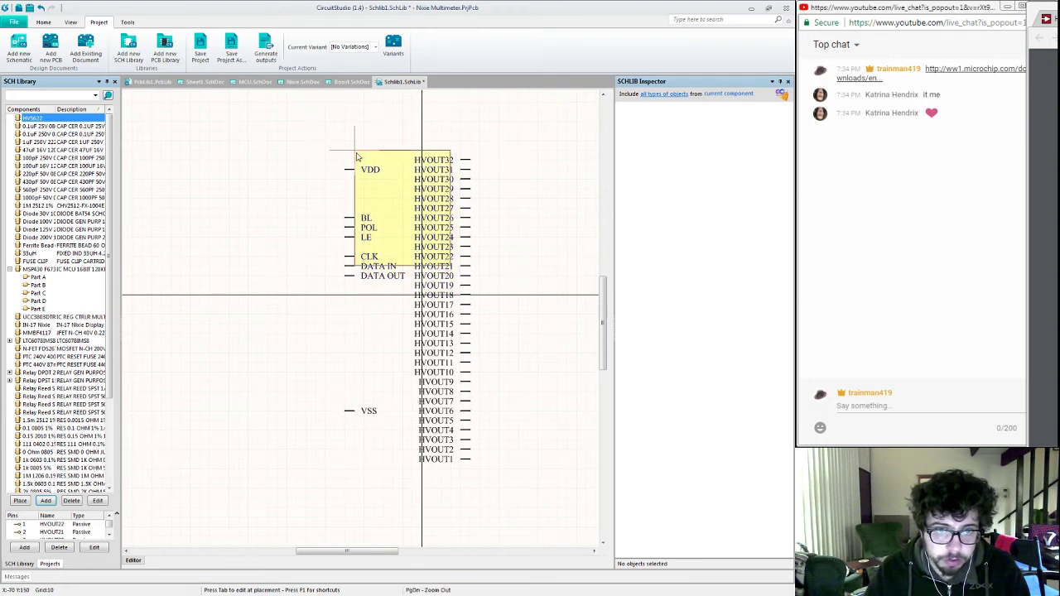
{"action": "left_click", "coordinate": [460, 468]}
{"action": "right_click", "coordinate": [281, 456]}
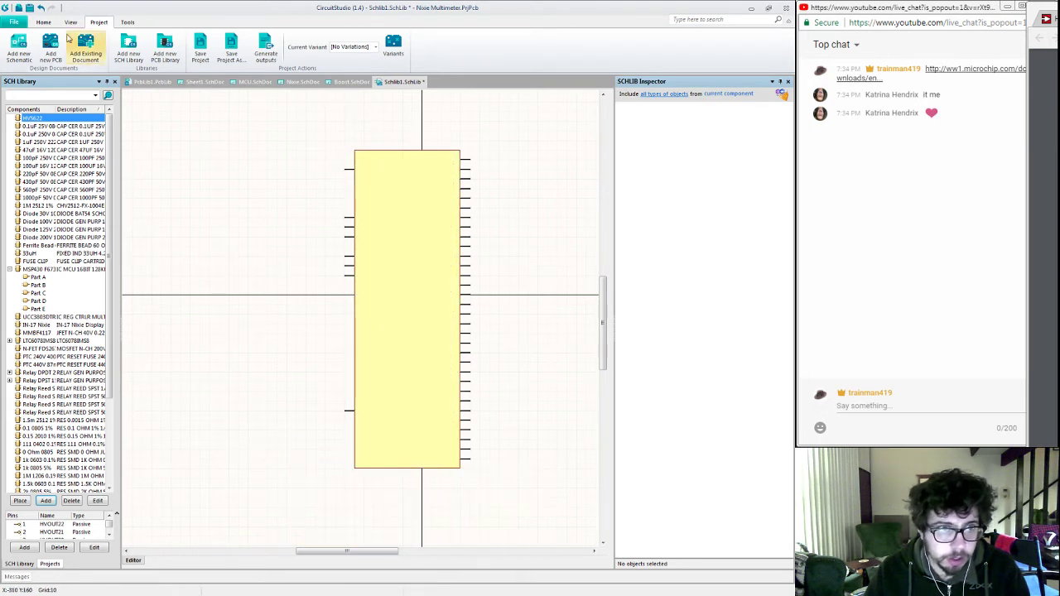
Step: Send the body rectangle to the back, behind the pin names
{"action": "left_click", "coordinate": [127, 23]}
{"action": "left_click", "coordinate": [82, 54]}
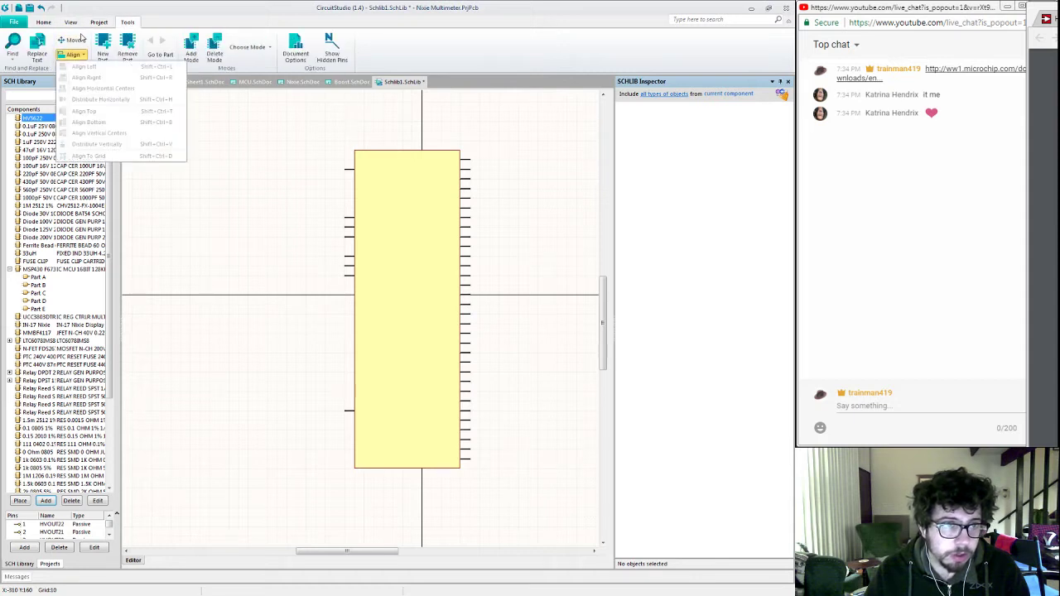
{"action": "left_click", "coordinate": [107, 120]}
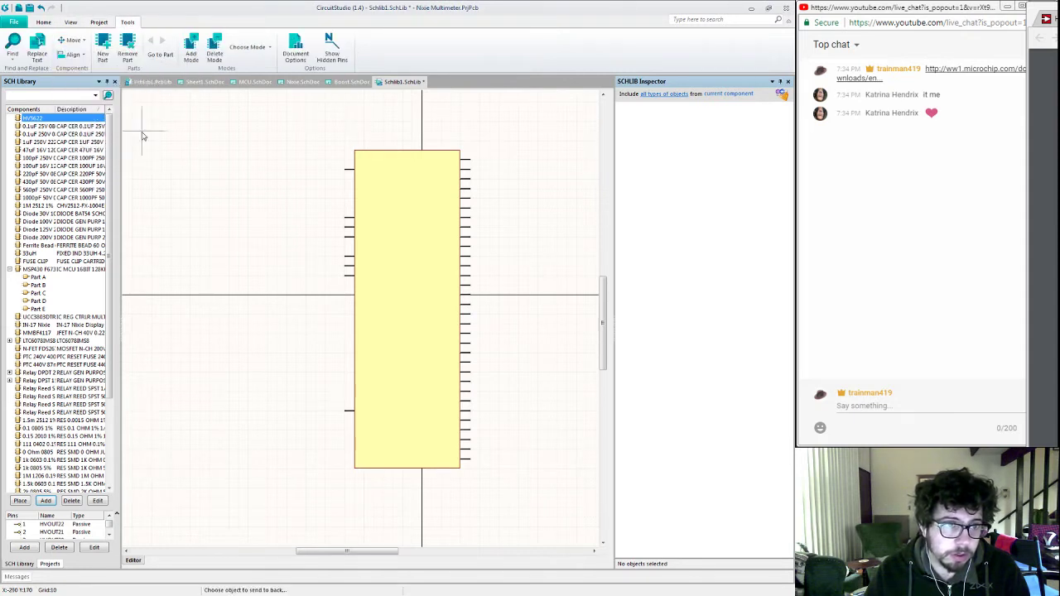
{"action": "left_click", "coordinate": [393, 173]}
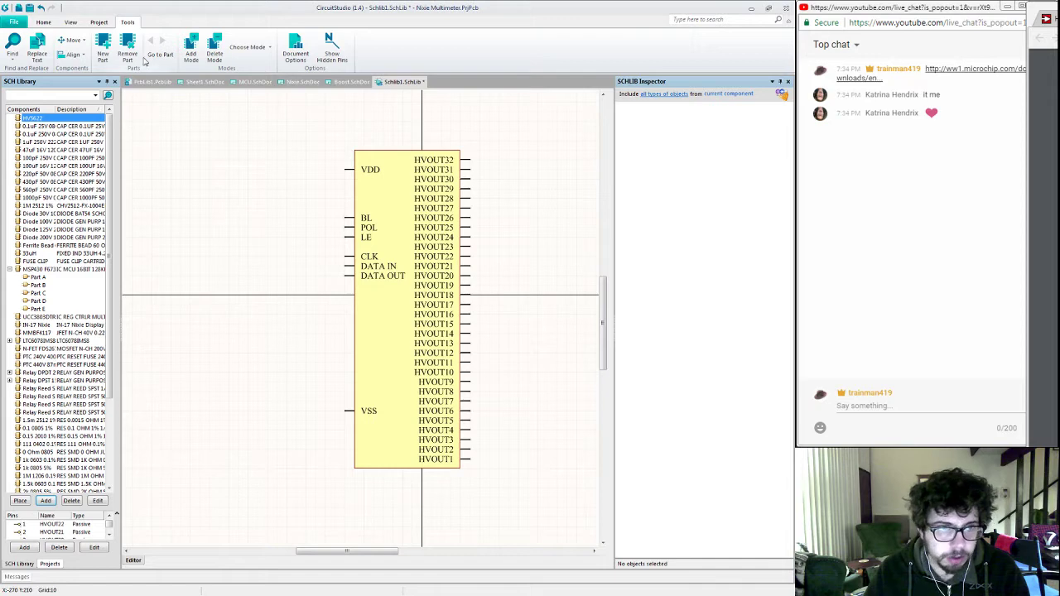
Step: Set the HV5622 component's default designator to U? and its default comment to HV5622
{"action": "double_click", "coordinate": [70, 119]}
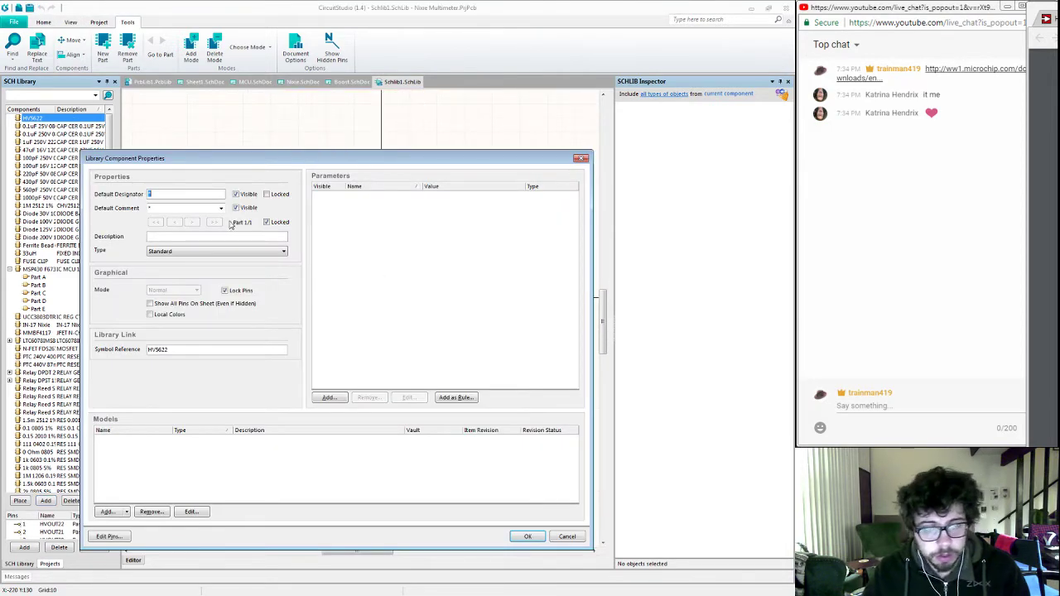
{"action": "type", "text": "U"}
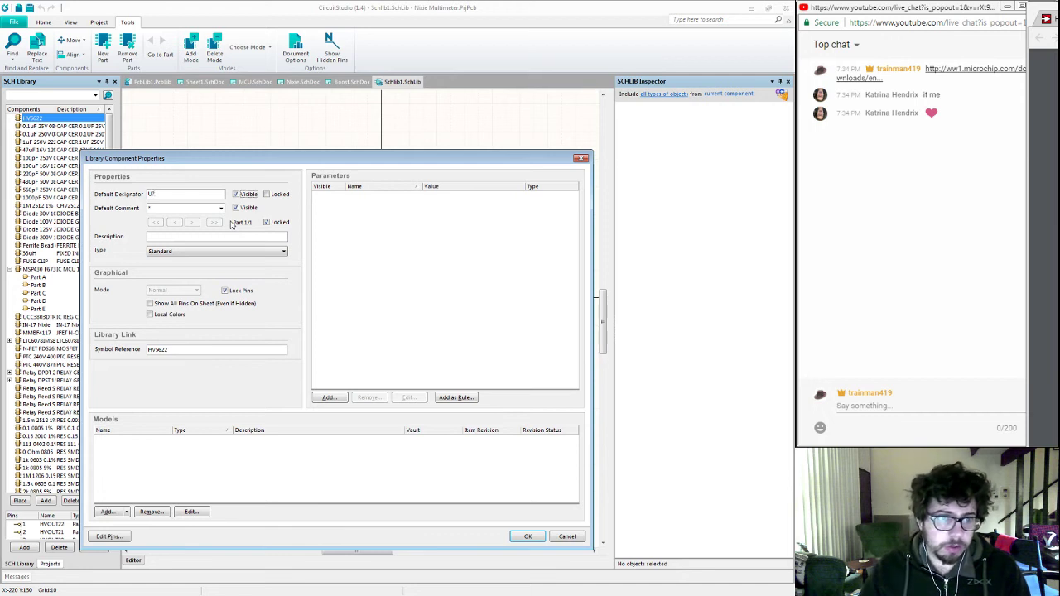
{"action": "left_click", "coordinate": [175, 209]}
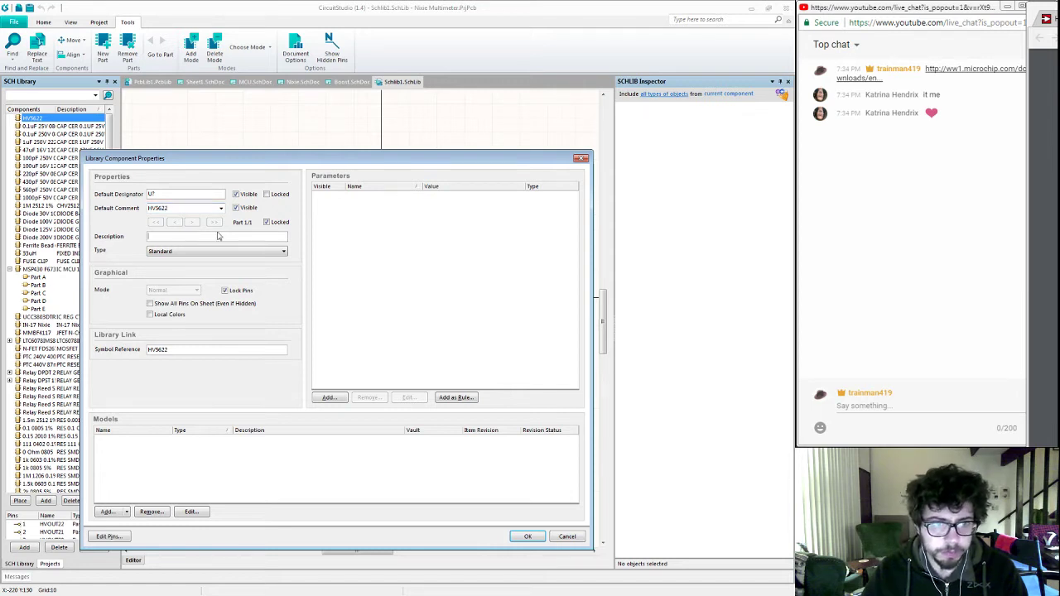
Step: Enter the component description "IC 32BIT SRL PARALLEL 220V 44PQF" from the supplier's product page, accept the properties and save the library
{"action": "left_click", "coordinate": [1051, 18]}
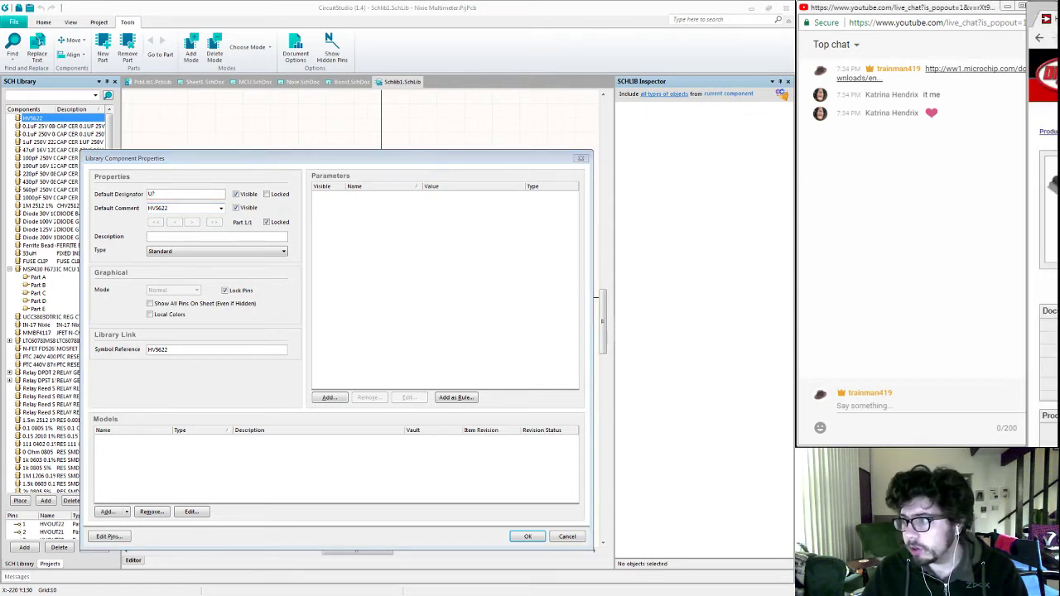
{"action": "left_click", "coordinate": [216, 236]}
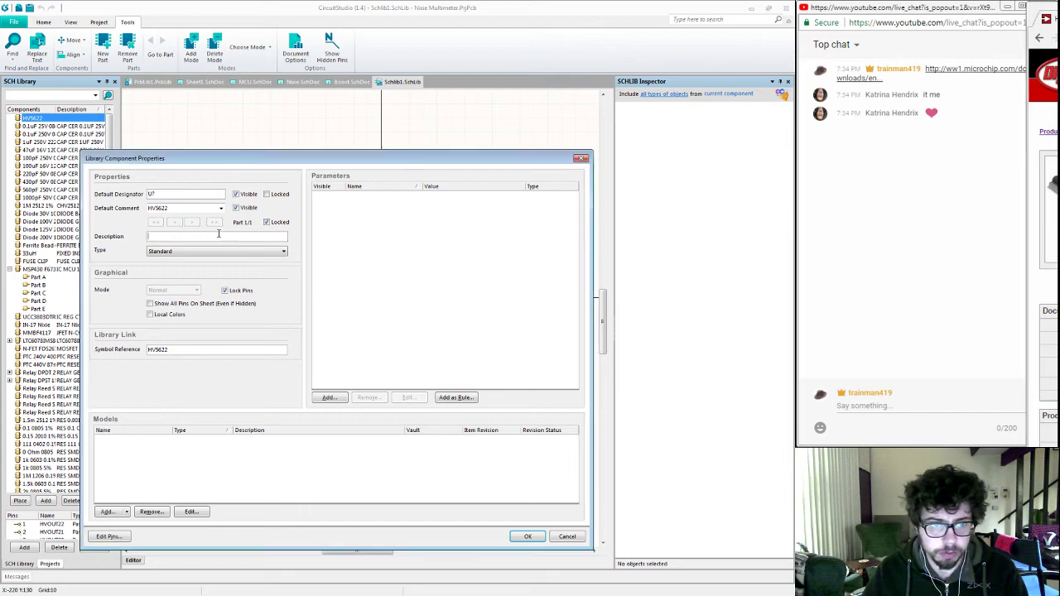
{"action": "type", "text": "IC 32BIT SRL PARALLEL 220V 44PQFP"}
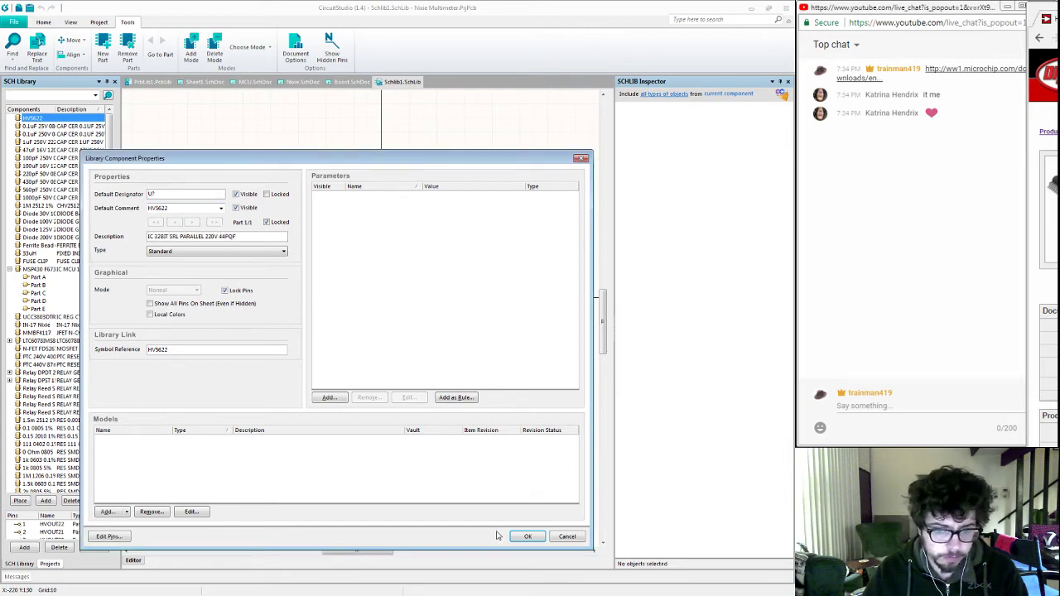
{"action": "left_click", "coordinate": [528, 537]}
{"action": "key", "text": "ctrl+s"}
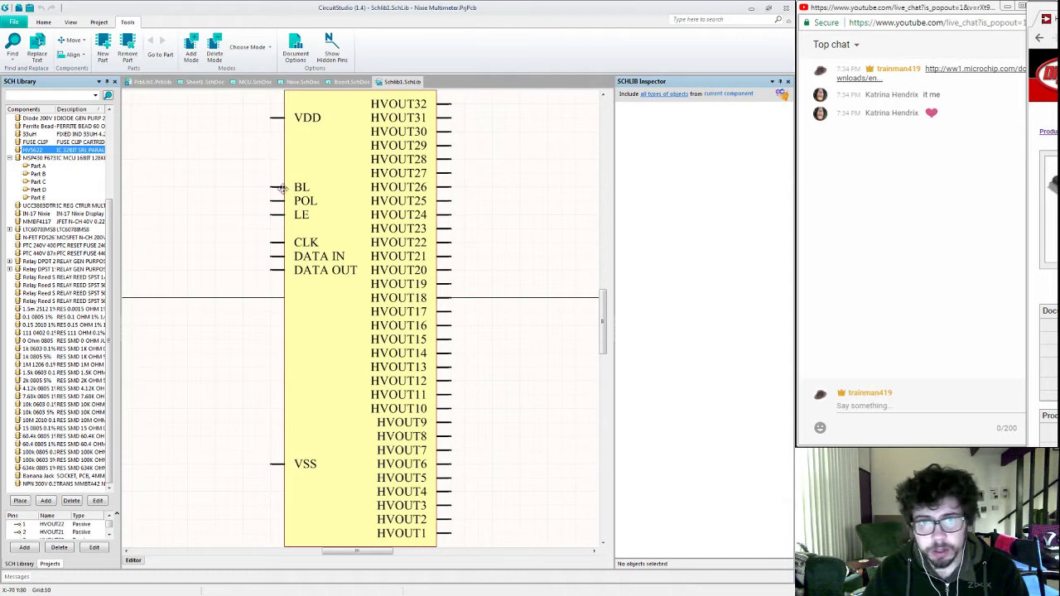
Step: Start adding a supplier link to the HV5622 component and search the suppliers for HV5622PG-G-ND
{"action": "right_click", "coordinate": [200, 217]}
{"action": "left_click", "coordinate": [229, 314]}
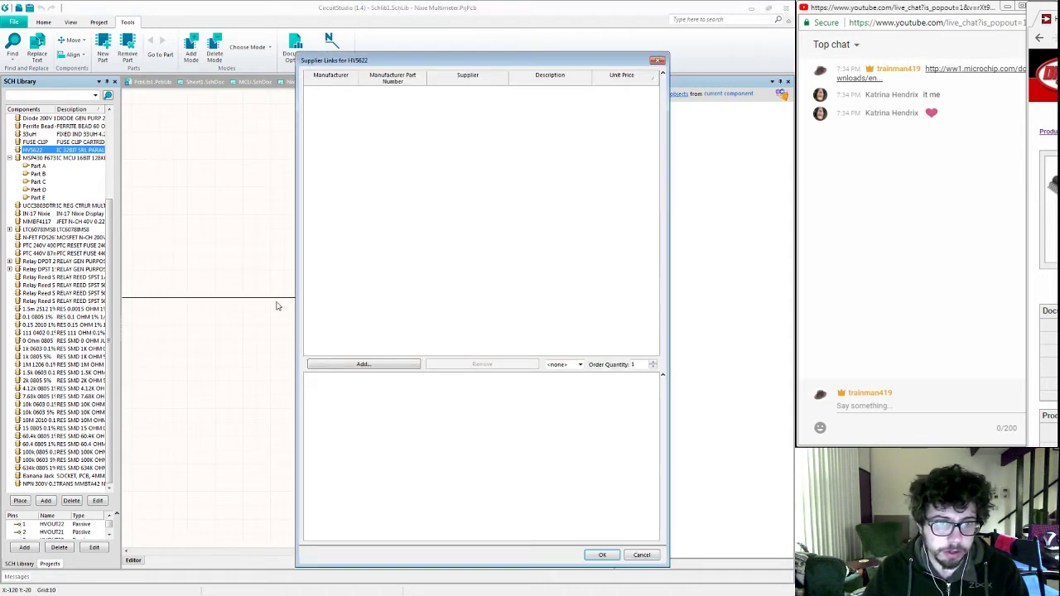
{"action": "left_click", "coordinate": [379, 364]}
{"action": "key", "text": "alt+Tab"}
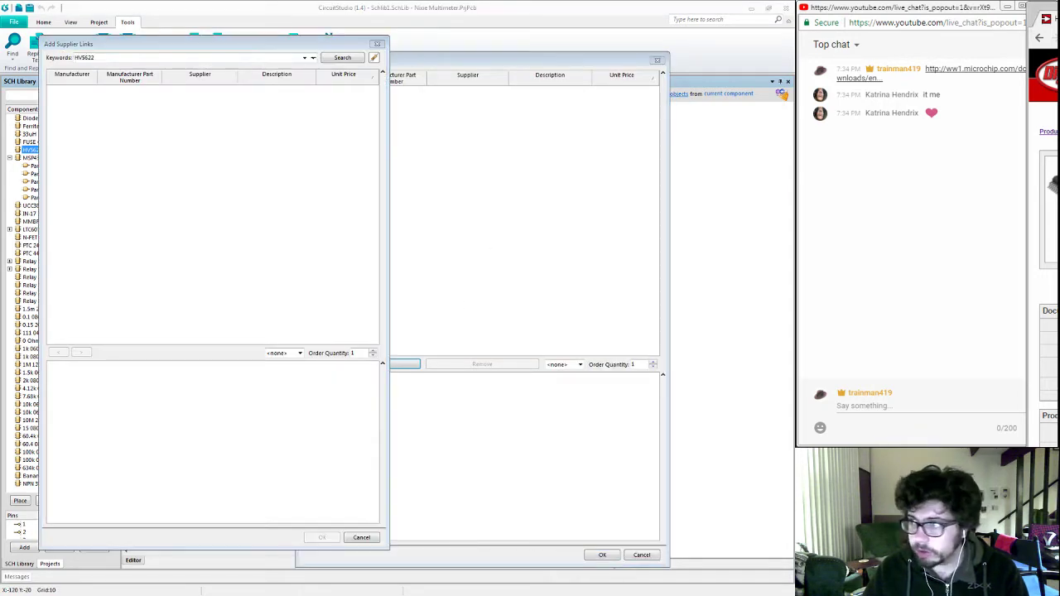
{"action": "left_click", "coordinate": [214, 57]}
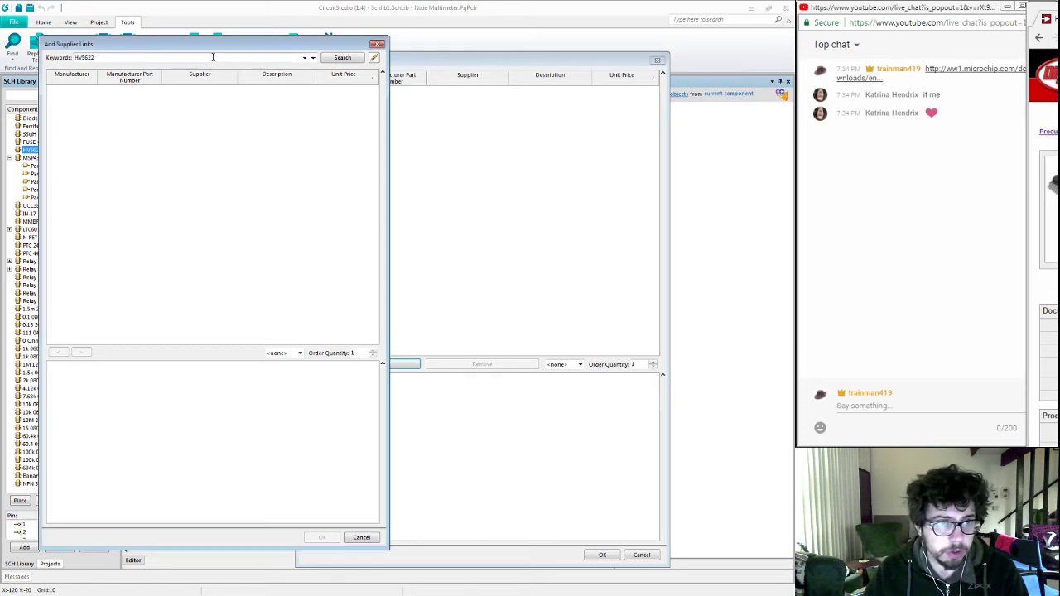
{"action": "key", "text": "ctrl+a"}
{"action": "type", "text": "HV5622PG-G-ND"}
{"action": "left_click", "coordinate": [342, 58]}
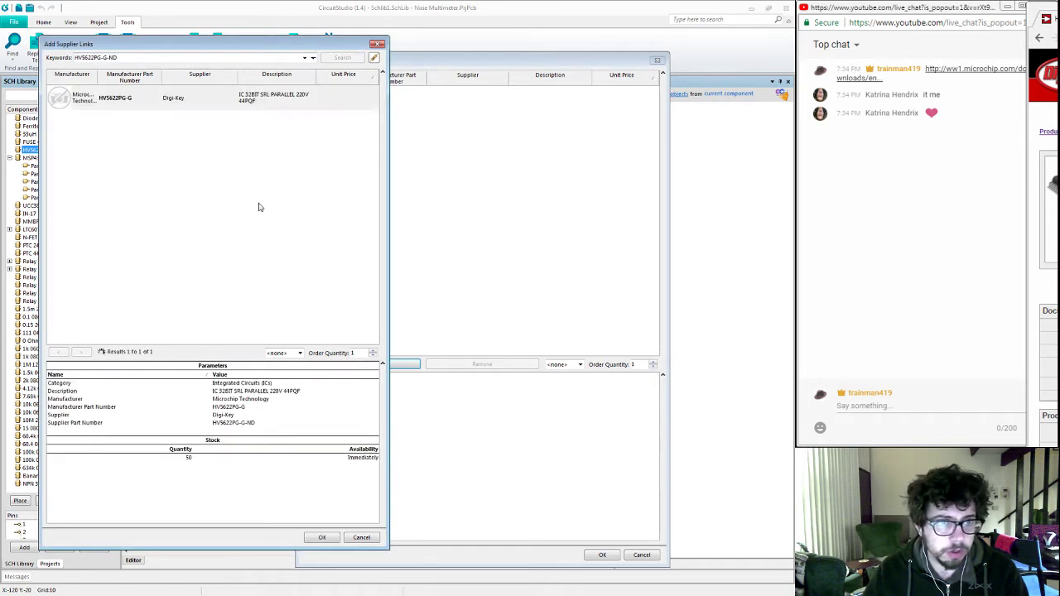
Step: Add the Digi-Key HV5622PG-G part as the component's supplier link and accept the supplier links
{"action": "left_click", "coordinate": [182, 105]}
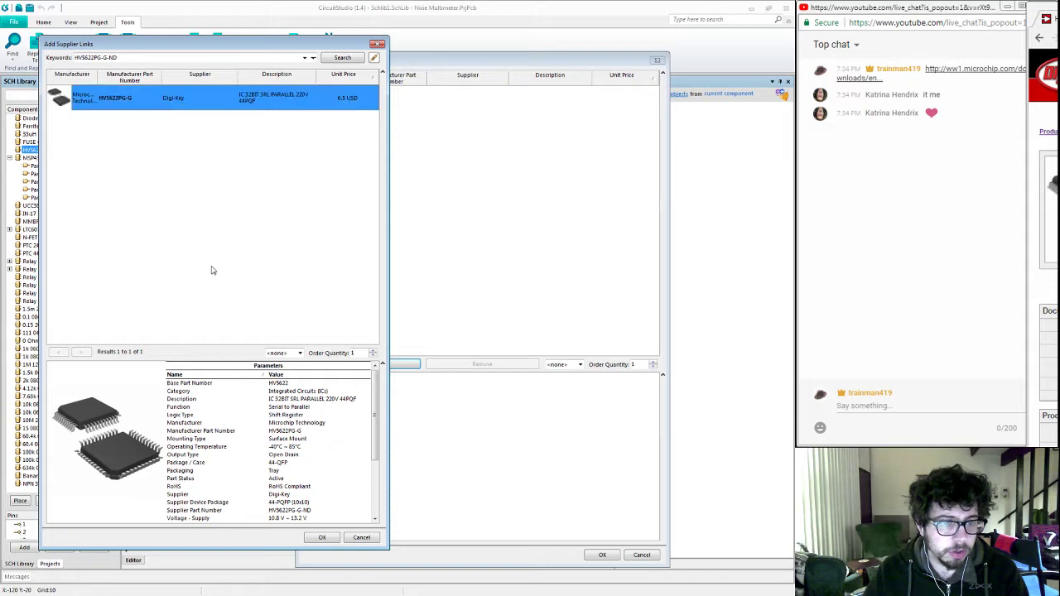
{"action": "scroll", "coordinate": [376, 385], "scroll_direction": "down", "scroll_amount": 2}
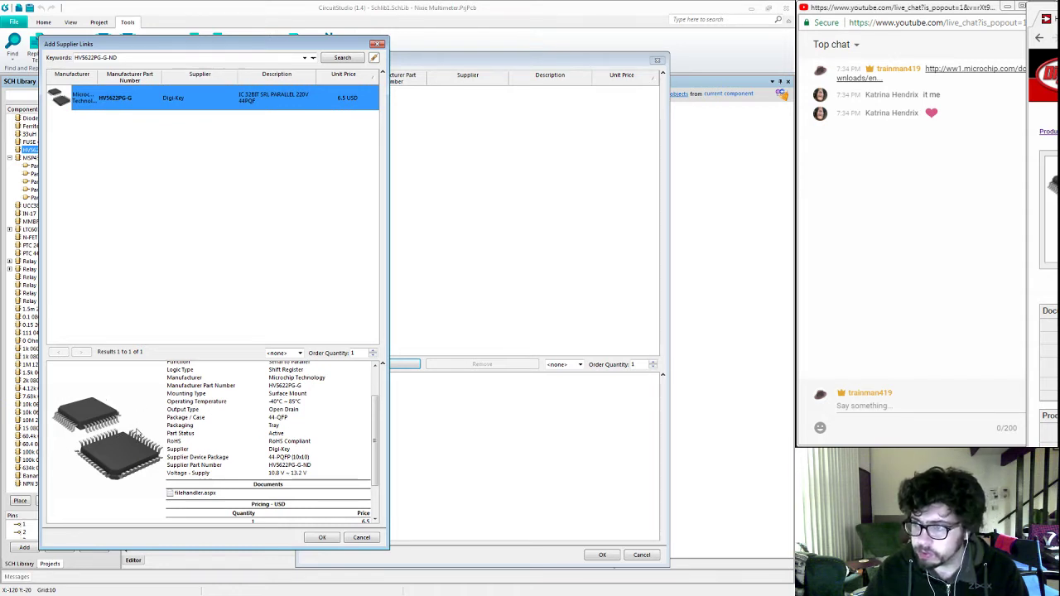
{"action": "left_click", "coordinate": [322, 537]}
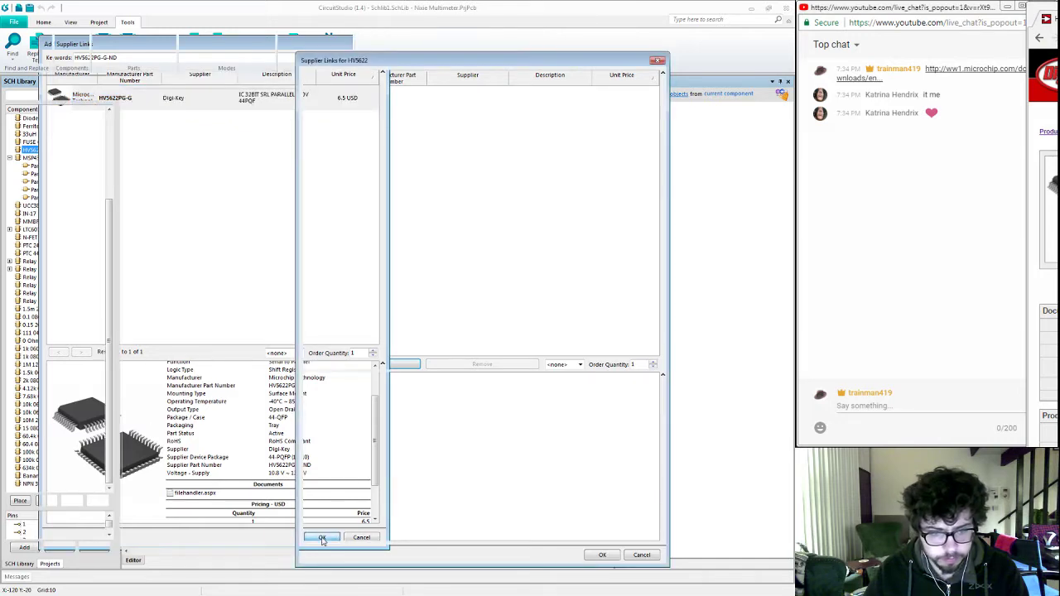
{"action": "left_click", "coordinate": [602, 555]}
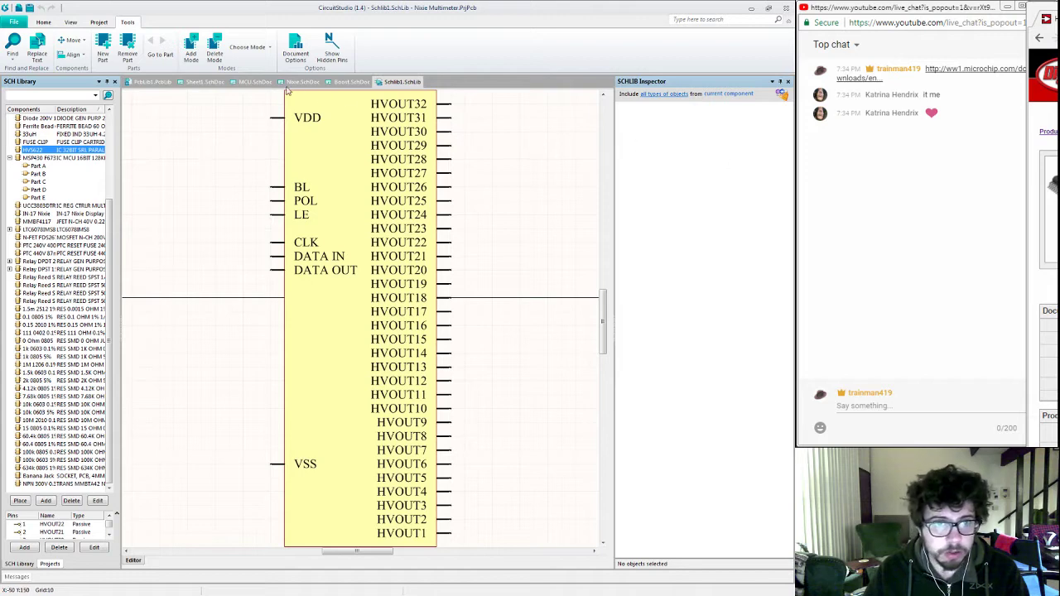
Step: Switch to the PcbLib1 footprint library and start the Component Wizard for a new footprint
{"action": "left_click", "coordinate": [145, 83]}
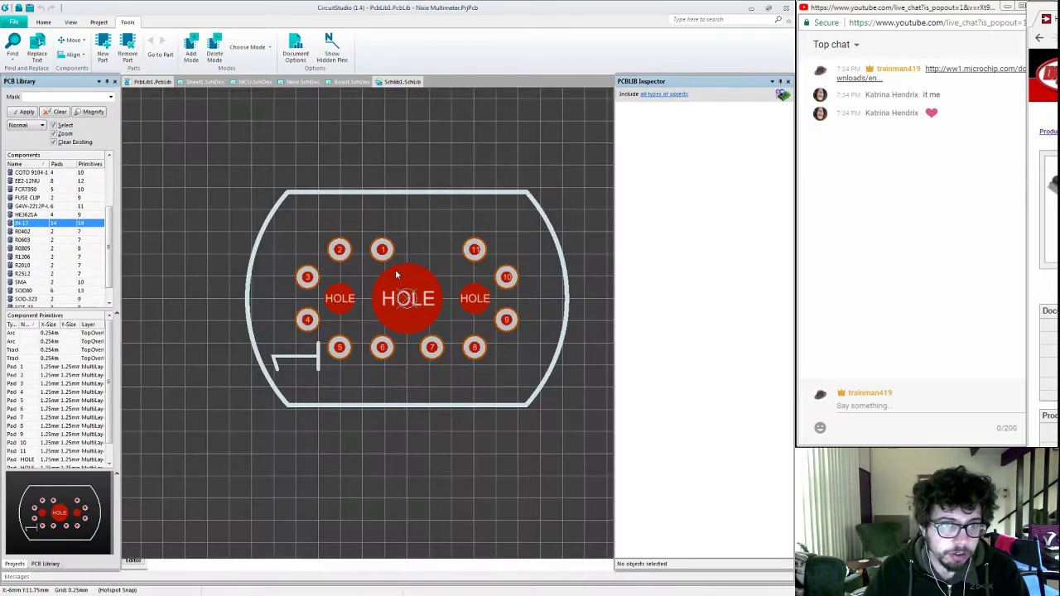
{"action": "right_click", "coordinate": [30, 248]}
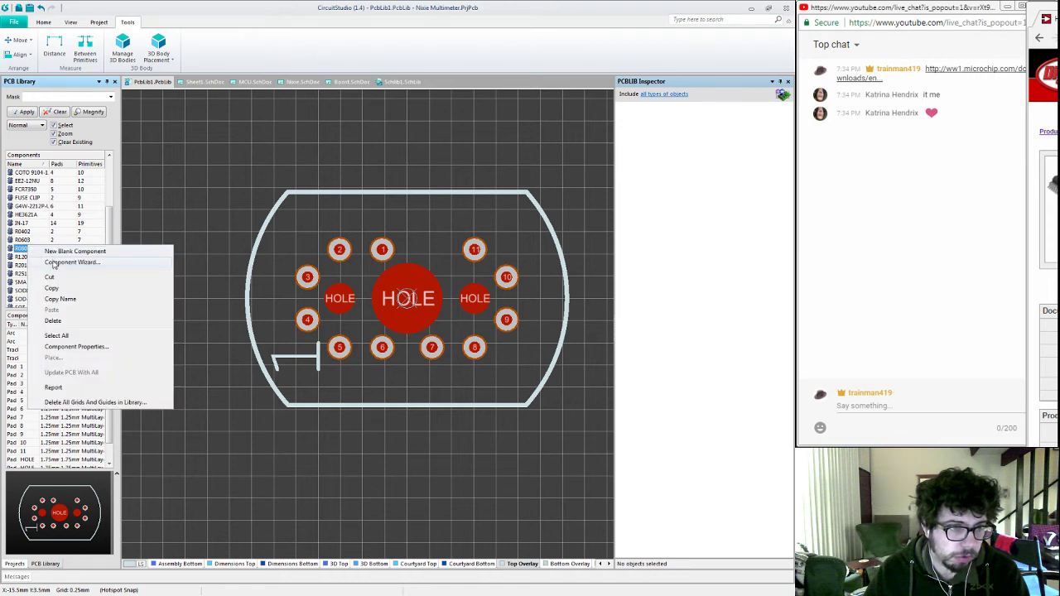
{"action": "left_click", "coordinate": [51, 262]}
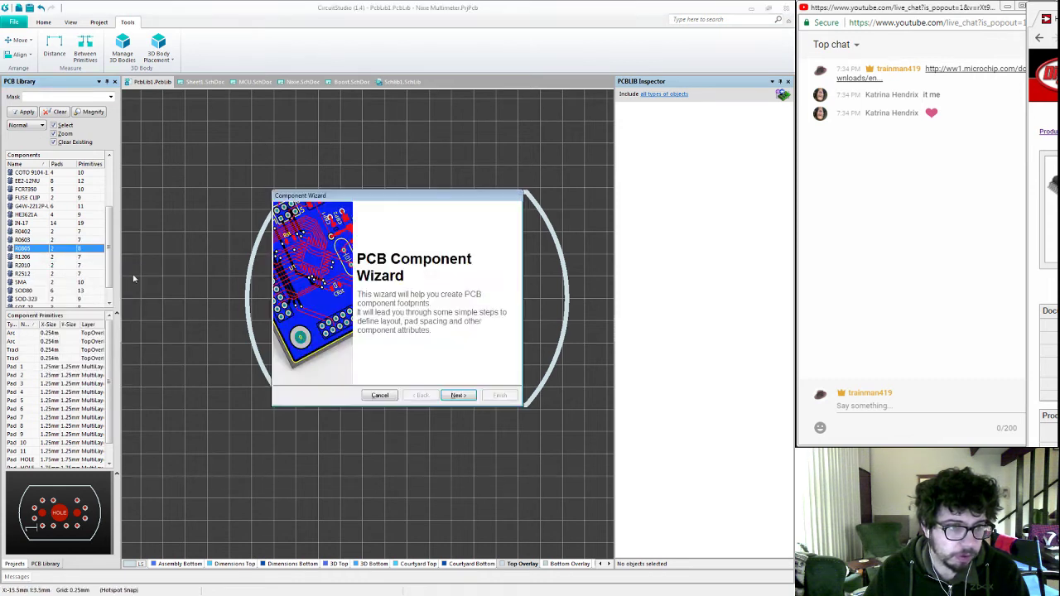
{"action": "left_click", "coordinate": [461, 396]}
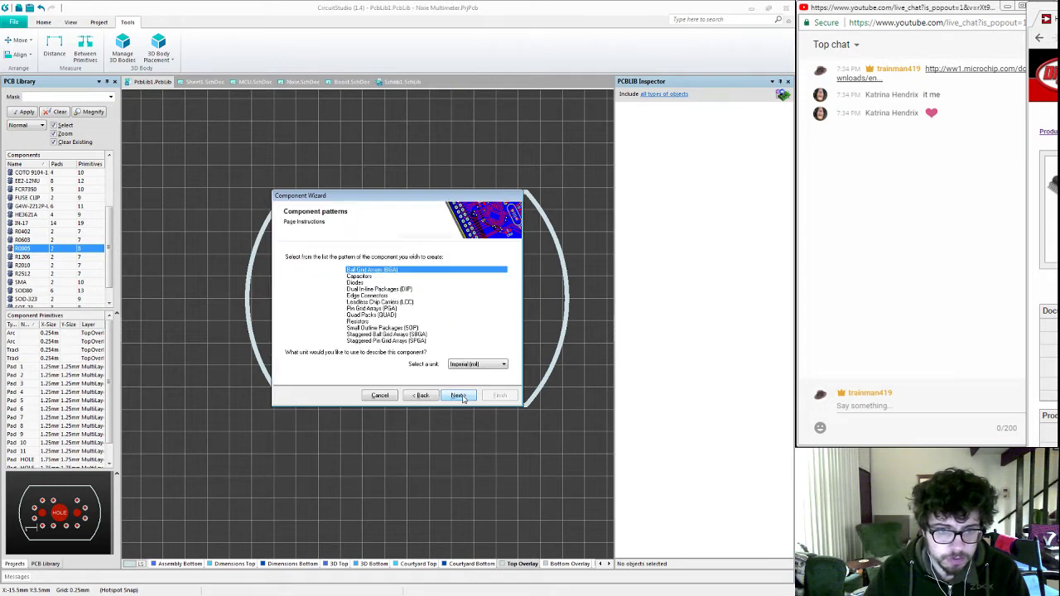
{"action": "left_click", "coordinate": [389, 329]}
{"action": "left_click", "coordinate": [393, 341]}
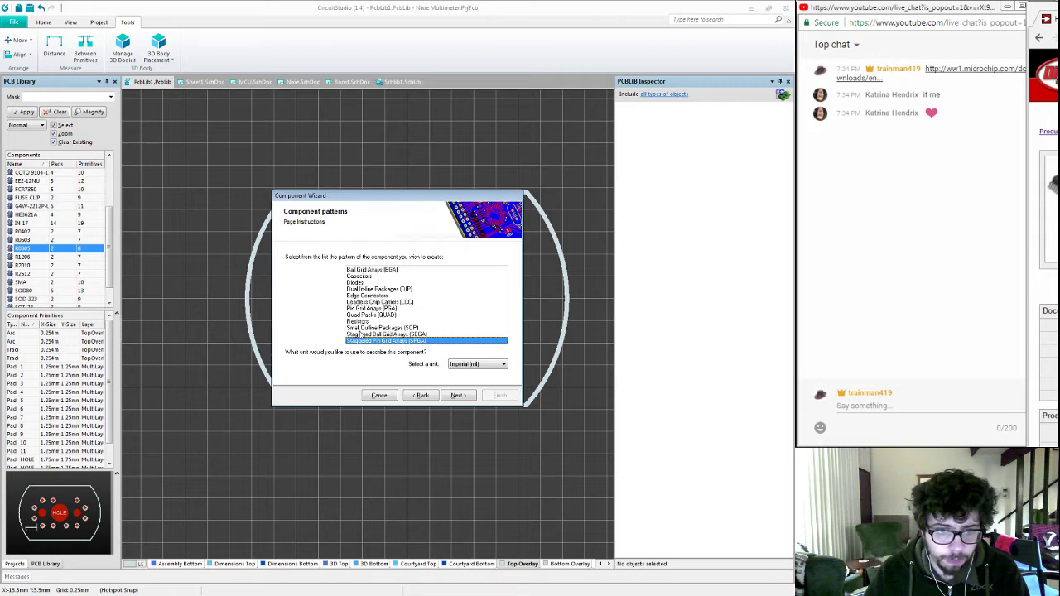
{"action": "left_click", "coordinate": [368, 315]}
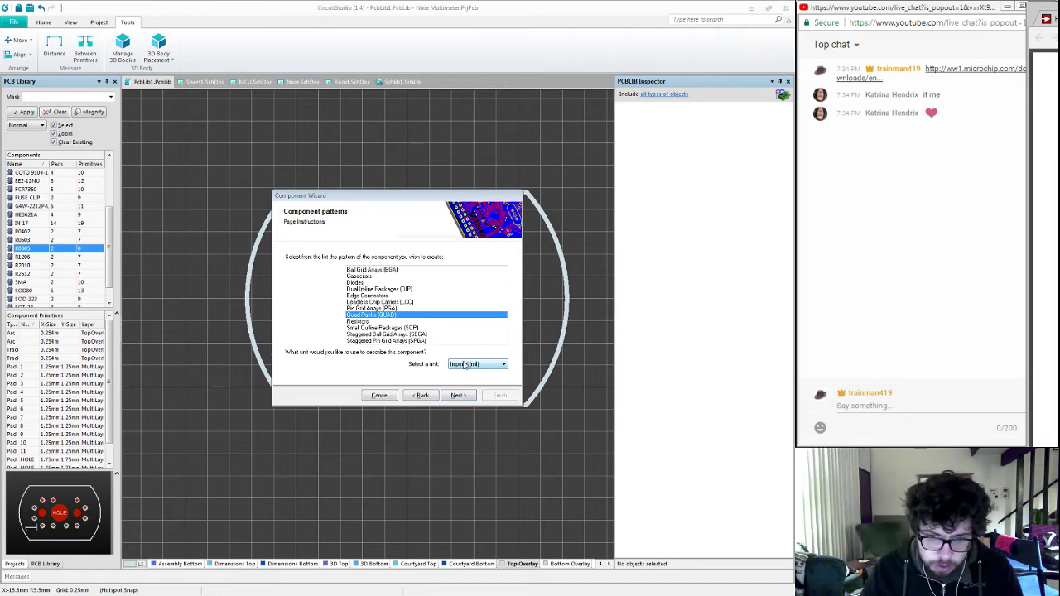
{"action": "left_click", "coordinate": [465, 364]}
{"action": "left_click", "coordinate": [468, 379]}
{"action": "left_click", "coordinate": [458, 396]}
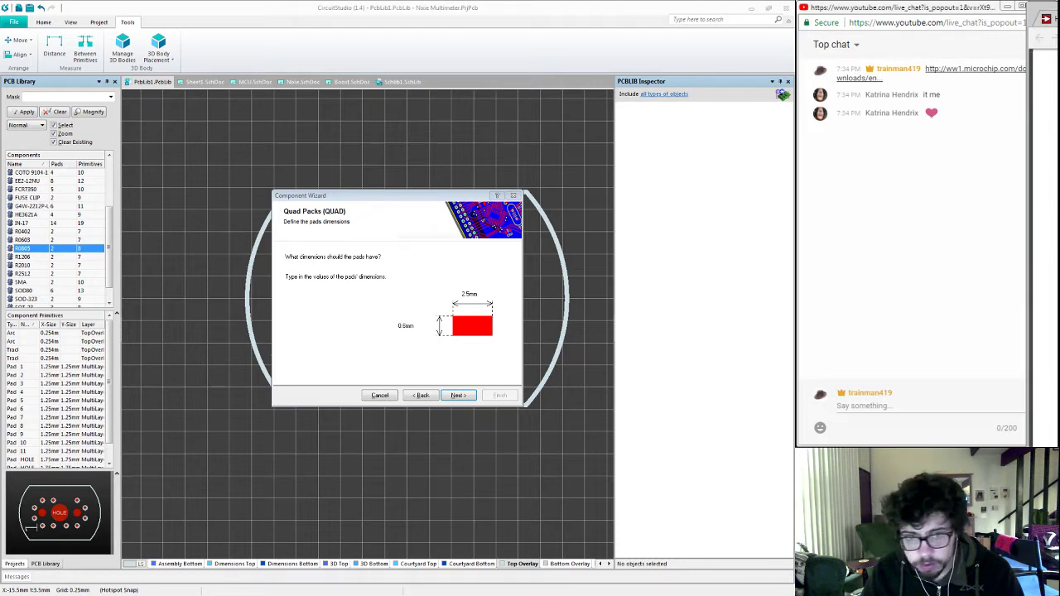
{"action": "left_click", "coordinate": [366, 395]}
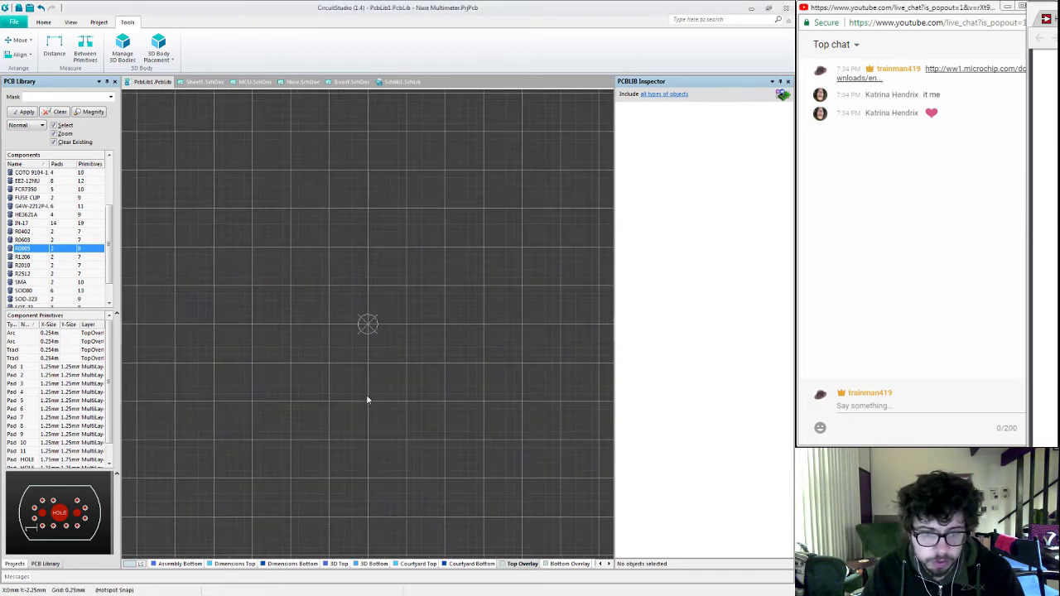
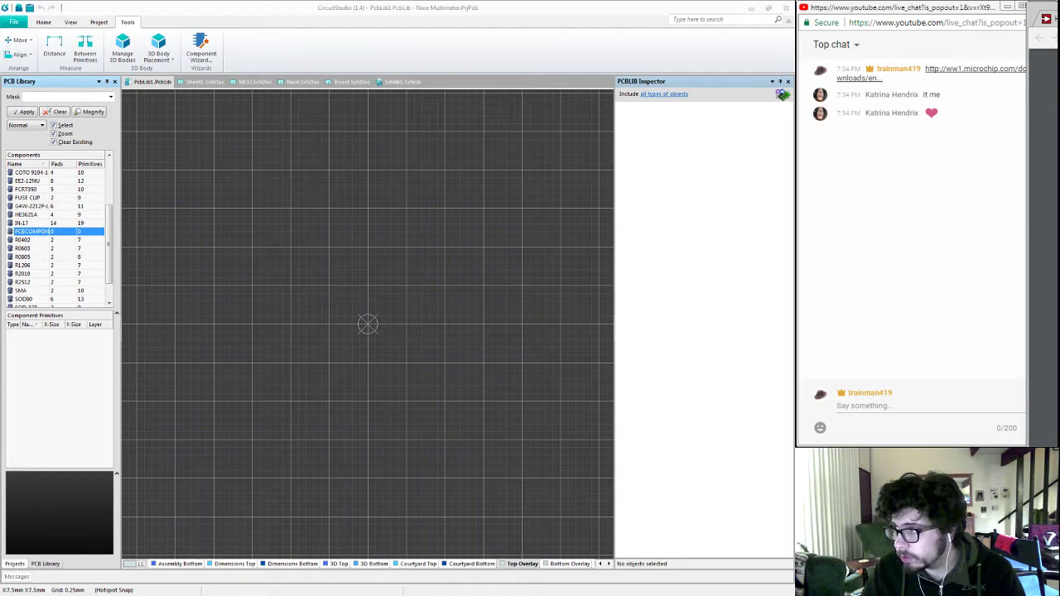
Step: Bring up the browser and read the 44-lead PQFP entries in the Microchip packaging specification's revision history
{"action": "left_click_drag", "start_coordinate": [1059, 15], "coordinate": [713, 20]}
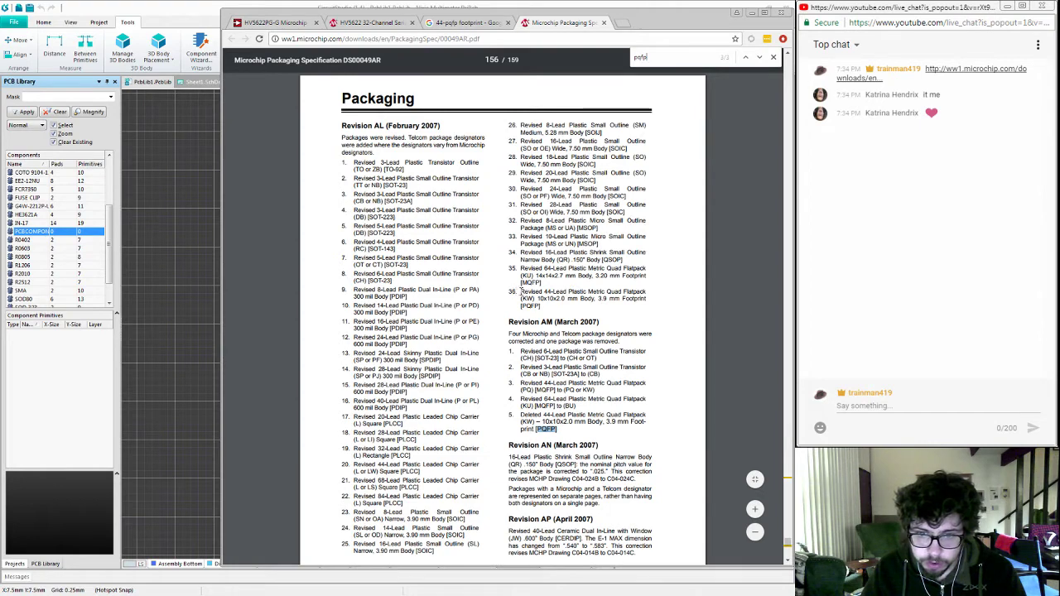
{"action": "left_click_drag", "start_coordinate": [521, 291], "coordinate": [538, 313]}
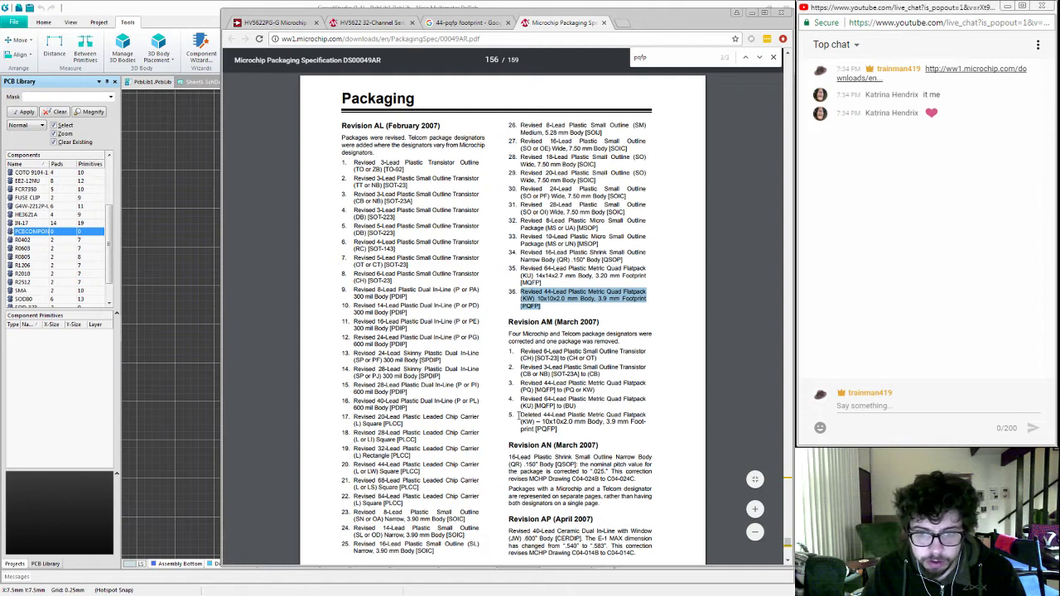
{"action": "left_click_drag", "start_coordinate": [520, 414], "coordinate": [562, 433]}
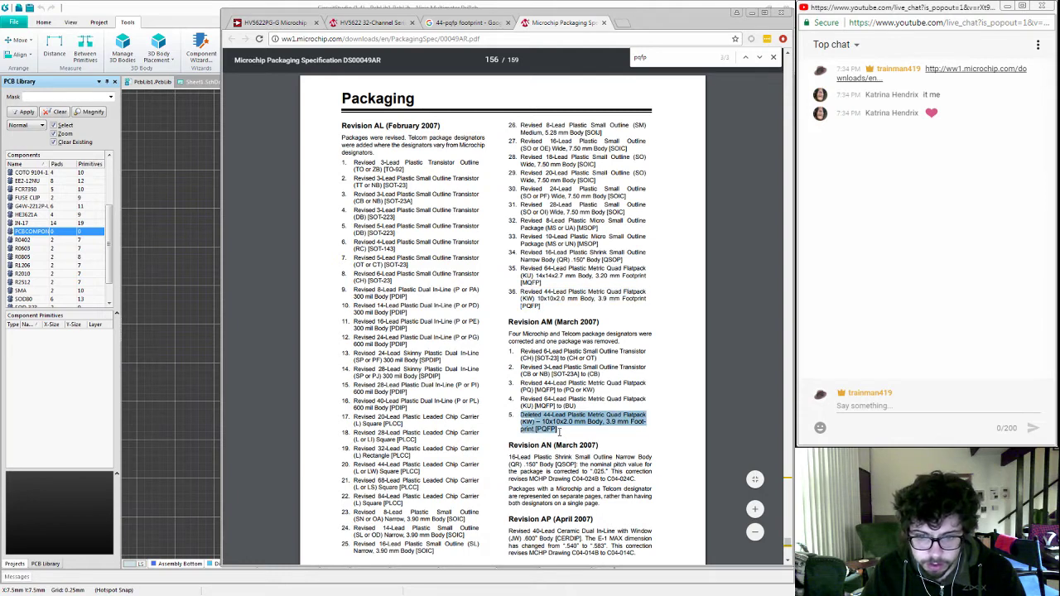
{"action": "left_click", "coordinate": [560, 432]}
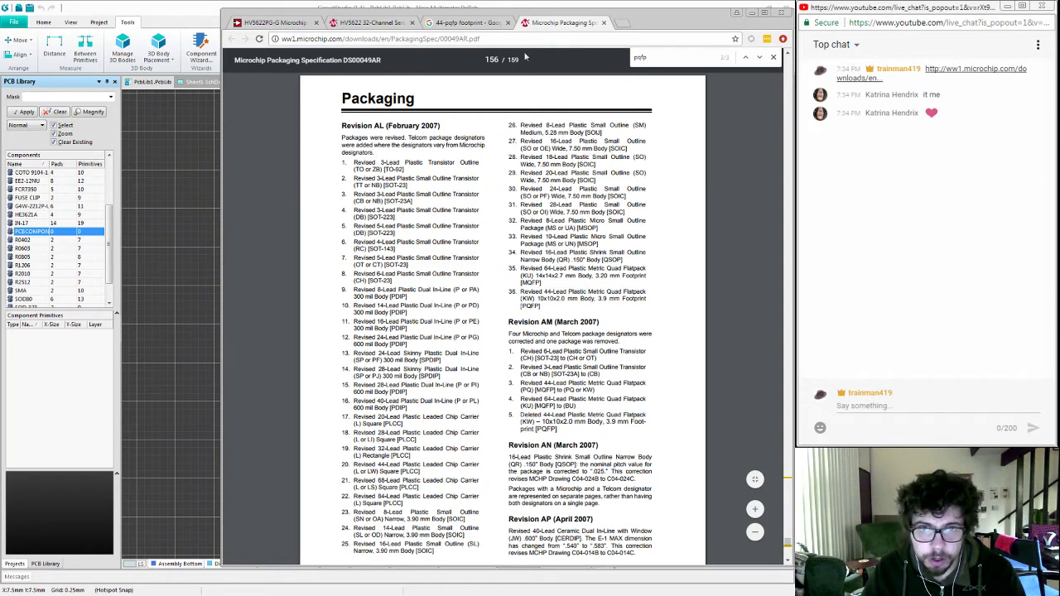
Step: Look over the 44-pqfp footprint search results, and check the earlier PQFP matches in the Microchip packaging specification for a package drawing
{"action": "left_click", "coordinate": [464, 23]}
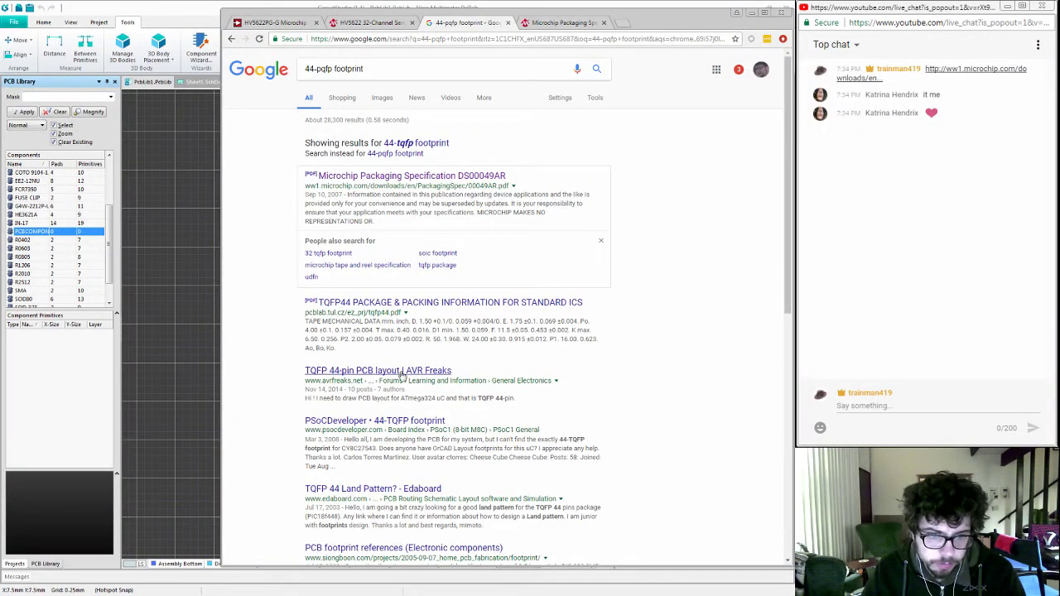
{"action": "scroll", "coordinate": [617, 398], "scroll_direction": "down", "scroll_amount": 1}
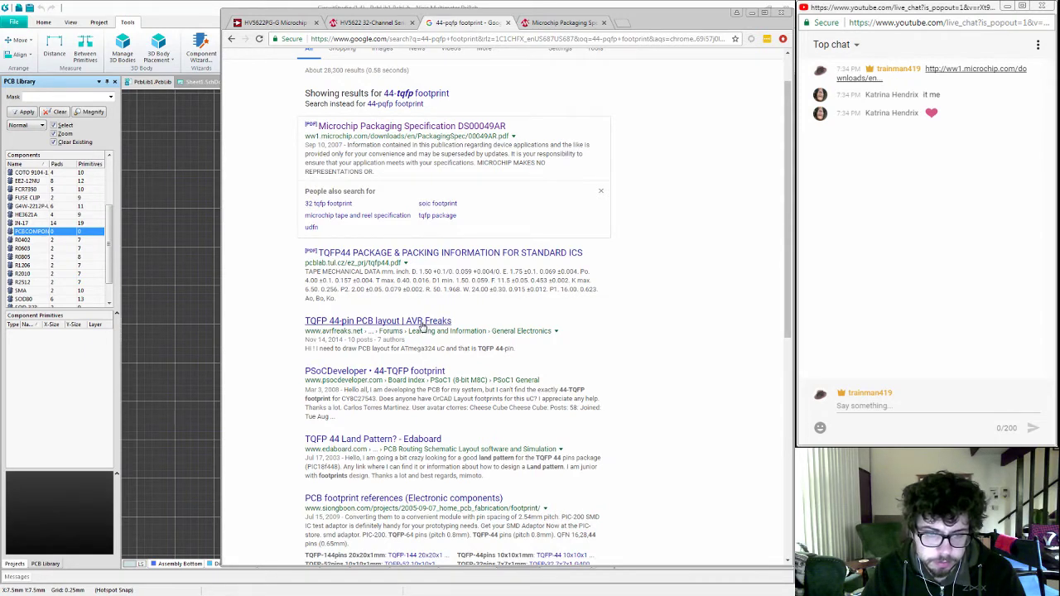
{"action": "left_click", "coordinate": [564, 27]}
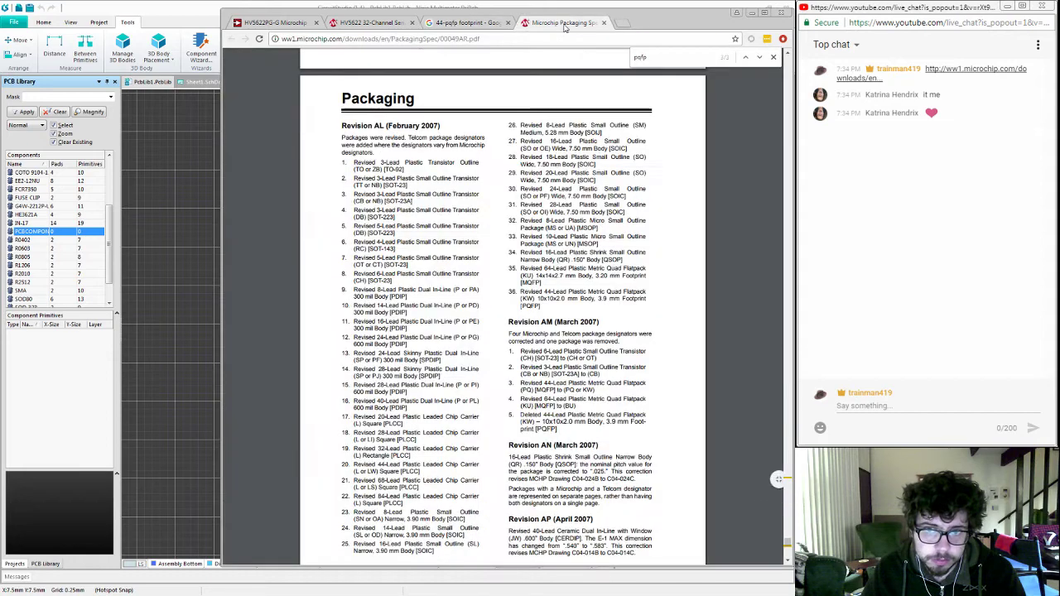
{"action": "left_click", "coordinate": [745, 58]}
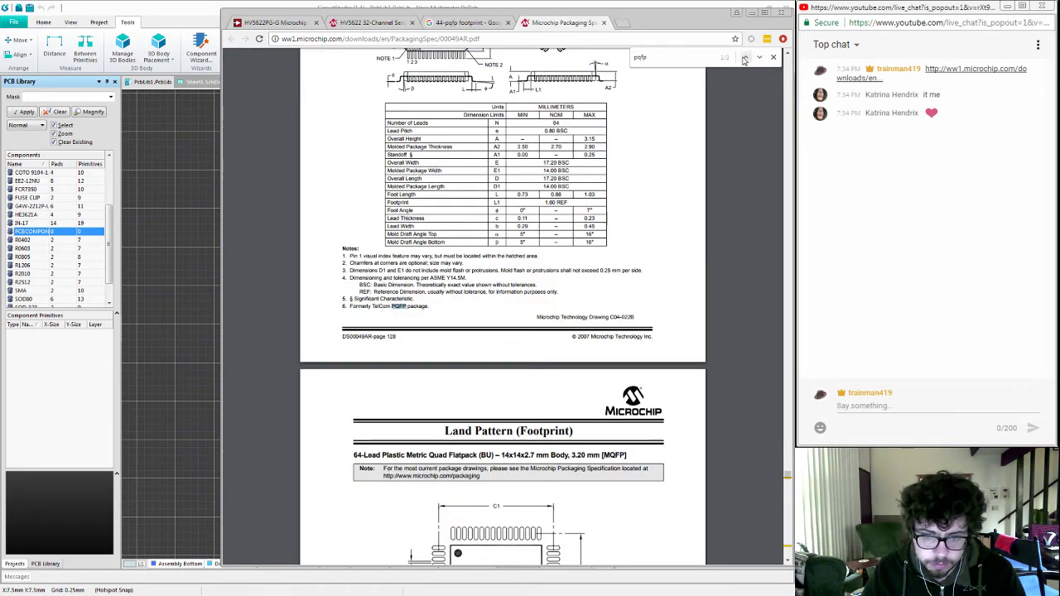
{"action": "left_click", "coordinate": [744, 58]}
{"action": "left_click", "coordinate": [744, 58]}
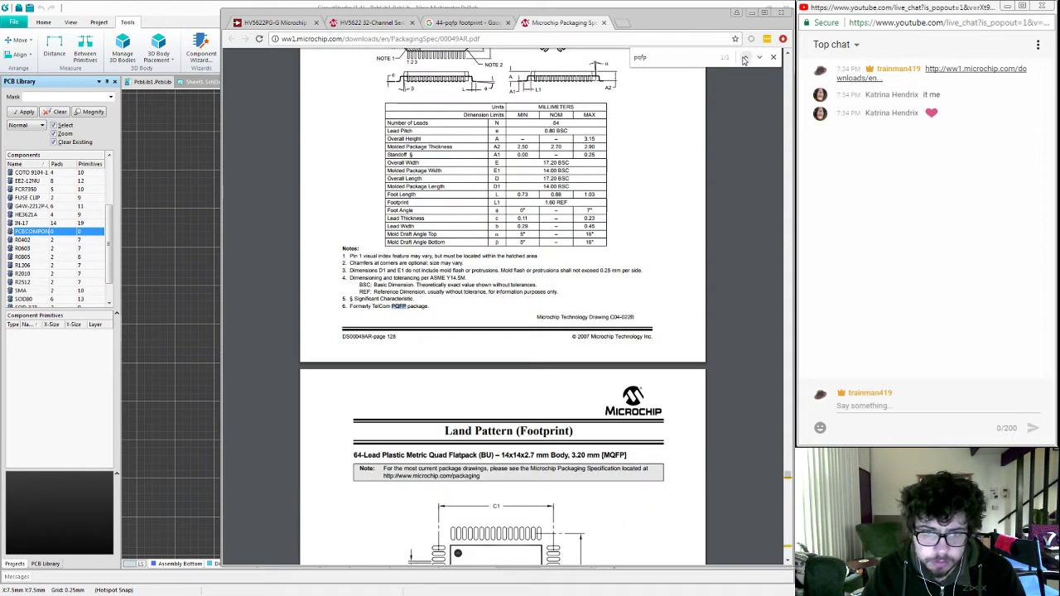
{"action": "scroll", "coordinate": [687, 238], "scroll_direction": "up", "scroll_amount": 3}
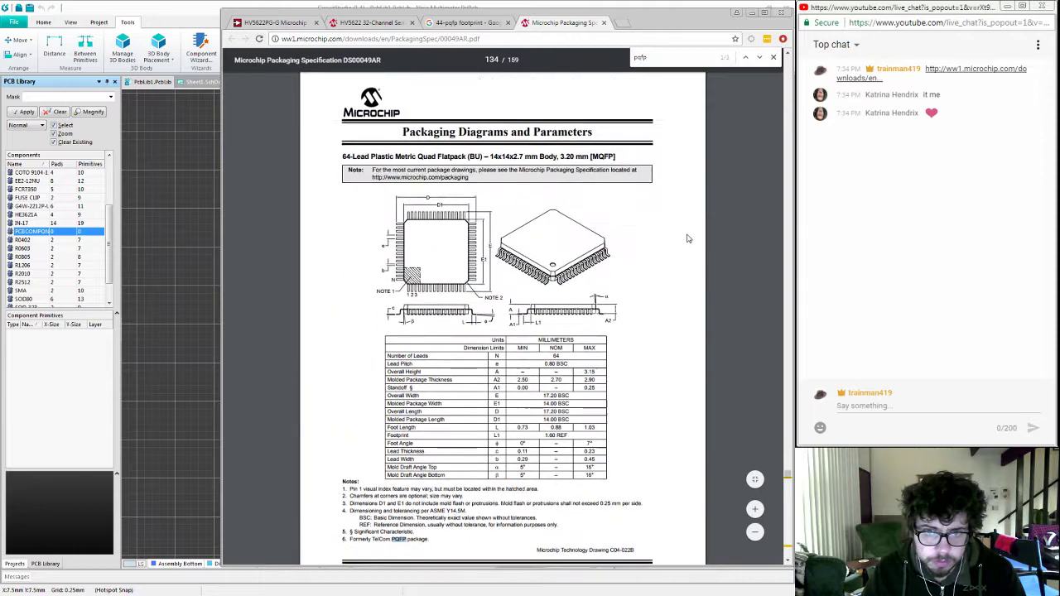
{"action": "scroll", "coordinate": [686, 239], "scroll_direction": "down", "scroll_amount": 1}
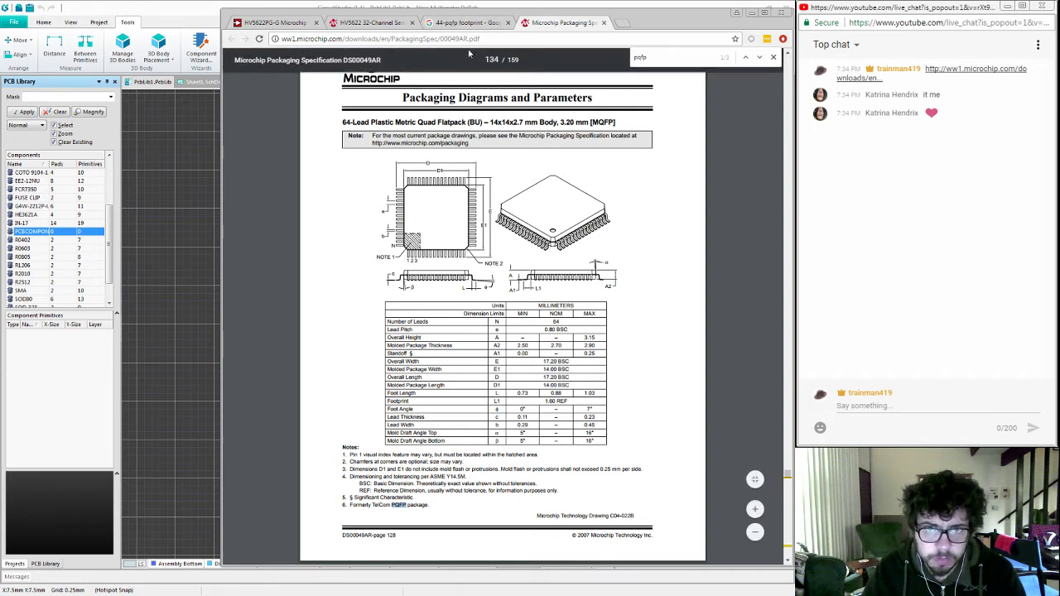
Step: Search Google for hv5622 in a new tab and open the Supertex HV5622 datasheet
{"action": "left_click", "coordinate": [465, 22]}
{"action": "left_click", "coordinate": [627, 24]}
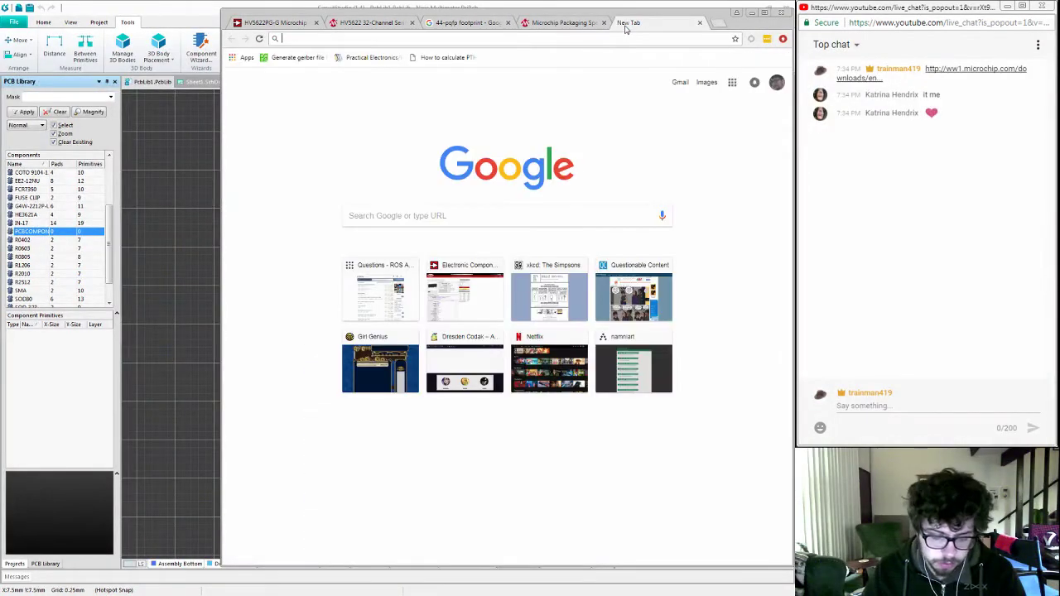
{"action": "type", "text": "hv5622"}
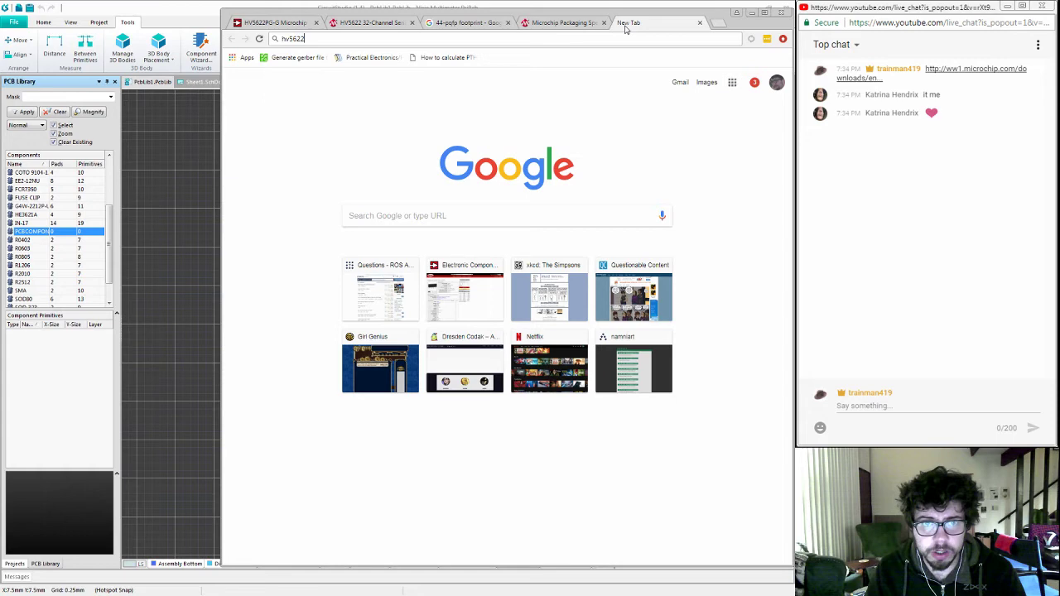
{"action": "key", "text": "Return"}
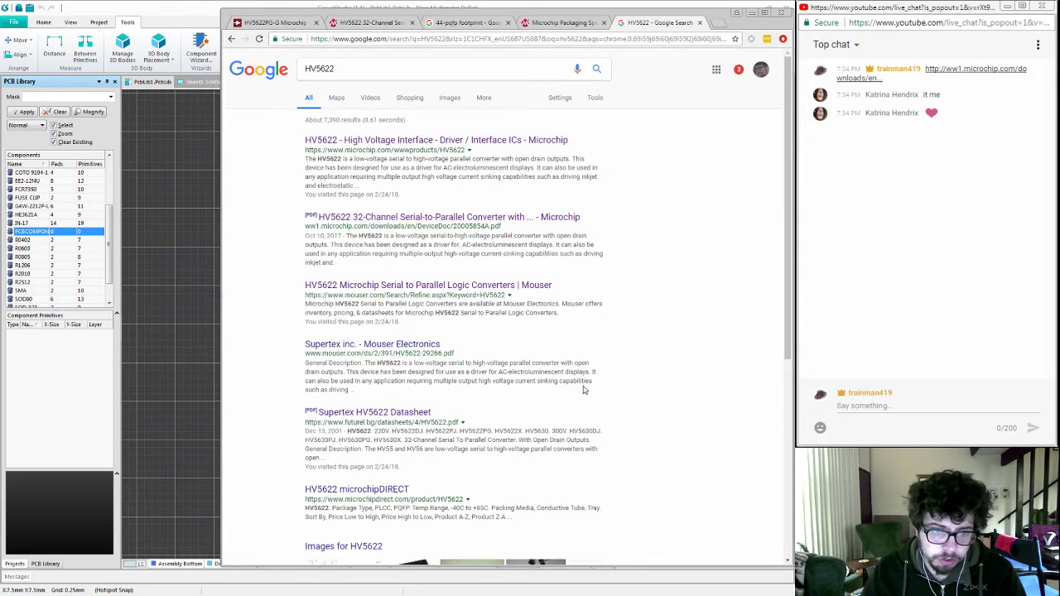
{"action": "left_click", "coordinate": [396, 414]}
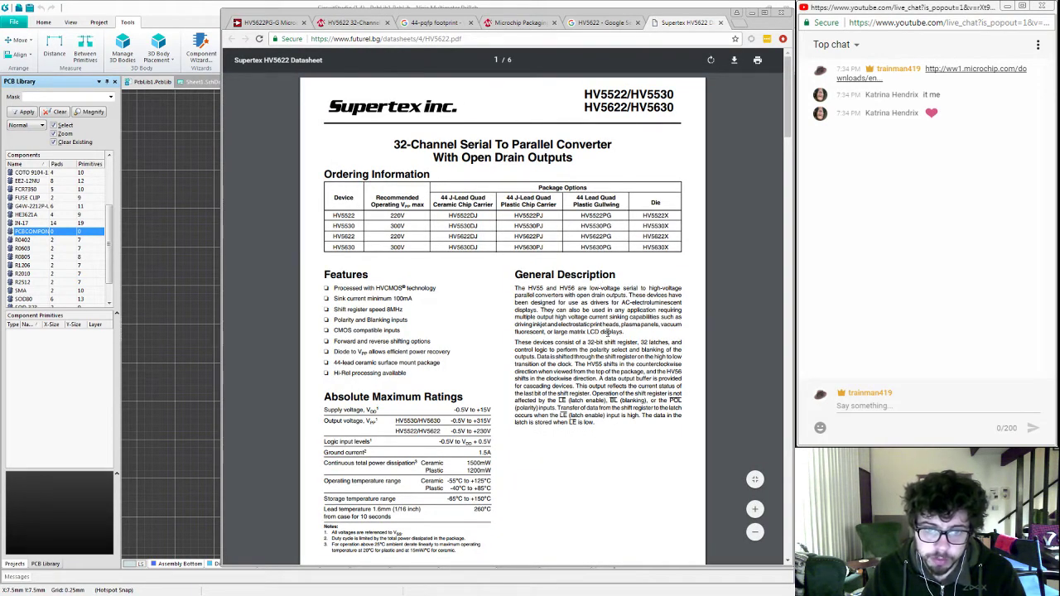
Step: Examine the Supertex datasheet's pin configurations and package outline for the 44-pin Quad Plastic Gullwing package
{"action": "scroll", "coordinate": [634, 340], "scroll_direction": "down", "scroll_amount": 9}
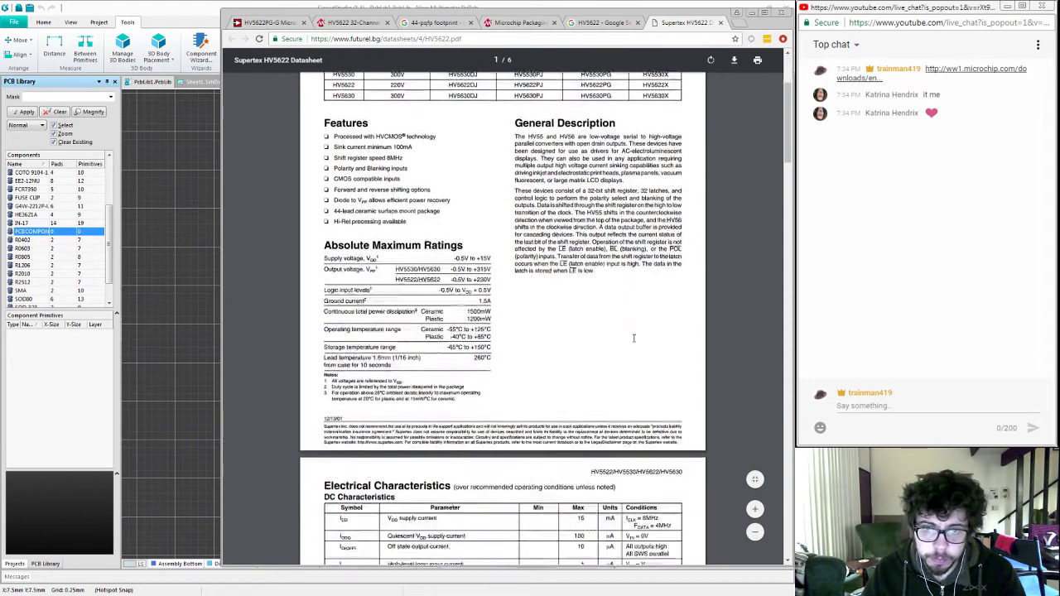
{"action": "scroll", "coordinate": [634, 338], "scroll_direction": "down", "scroll_amount": 6}
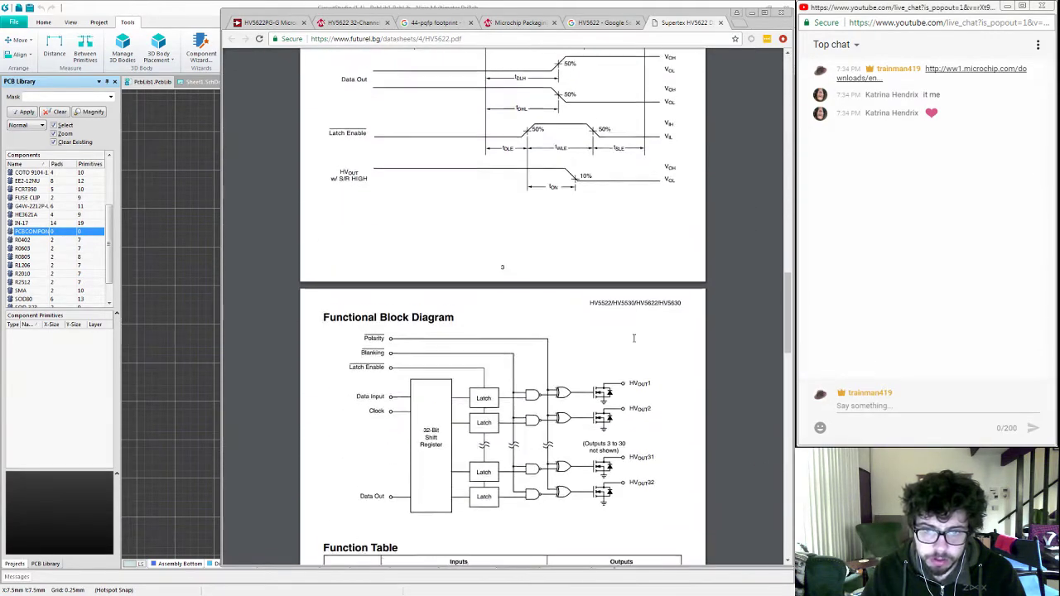
{"action": "scroll", "coordinate": [633, 338], "scroll_direction": "down", "scroll_amount": 5}
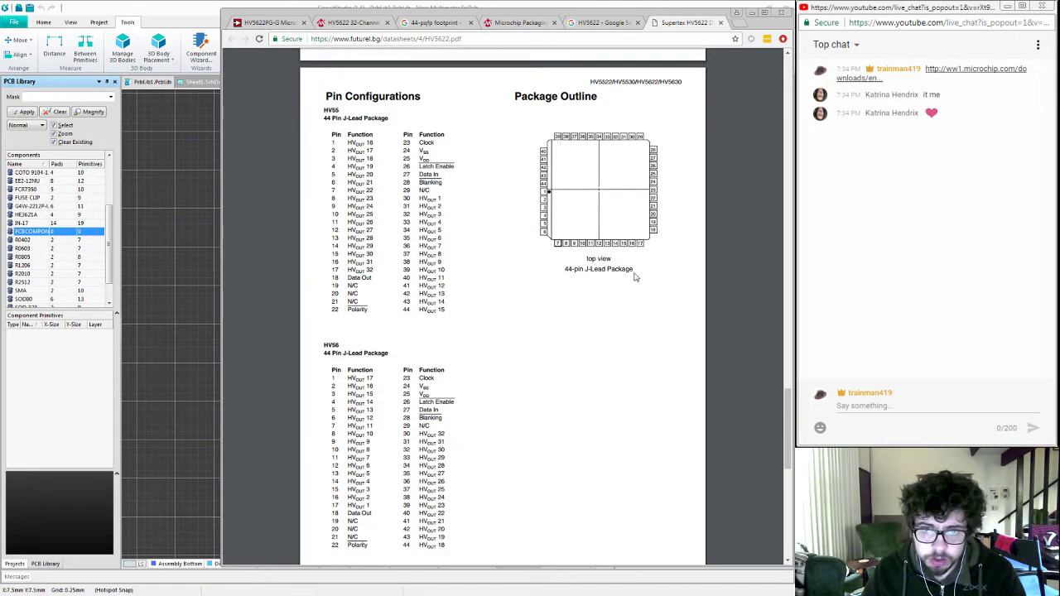
{"action": "scroll", "coordinate": [593, 371], "scroll_direction": "down", "scroll_amount": 1}
{"action": "scroll", "coordinate": [593, 371], "scroll_direction": "up", "scroll_amount": 1}
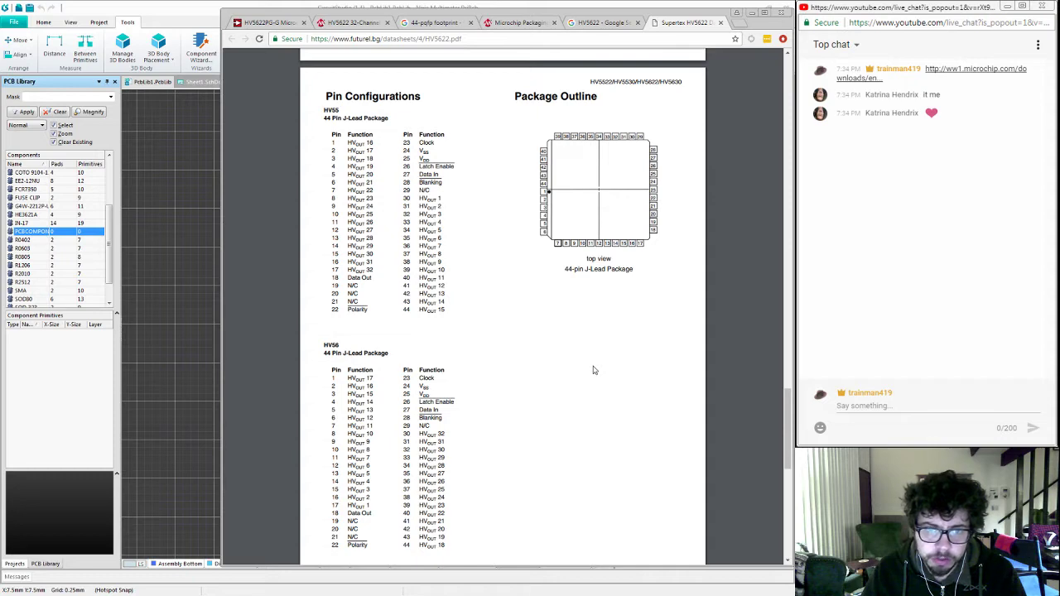
{"action": "scroll", "coordinate": [593, 370], "scroll_direction": "down", "scroll_amount": 5}
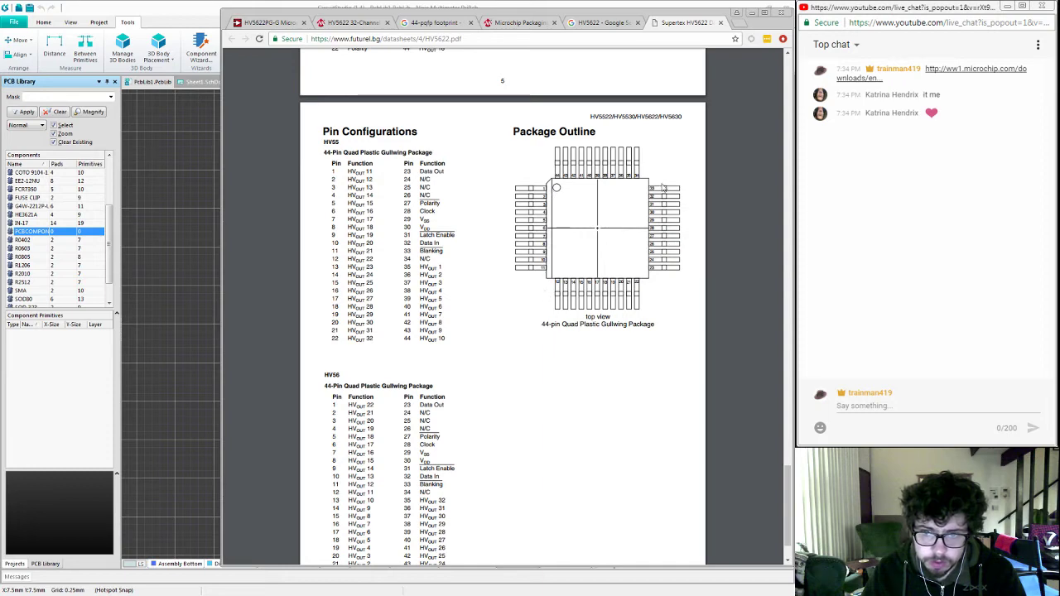
{"action": "scroll", "coordinate": [616, 350], "scroll_direction": "down", "scroll_amount": 1}
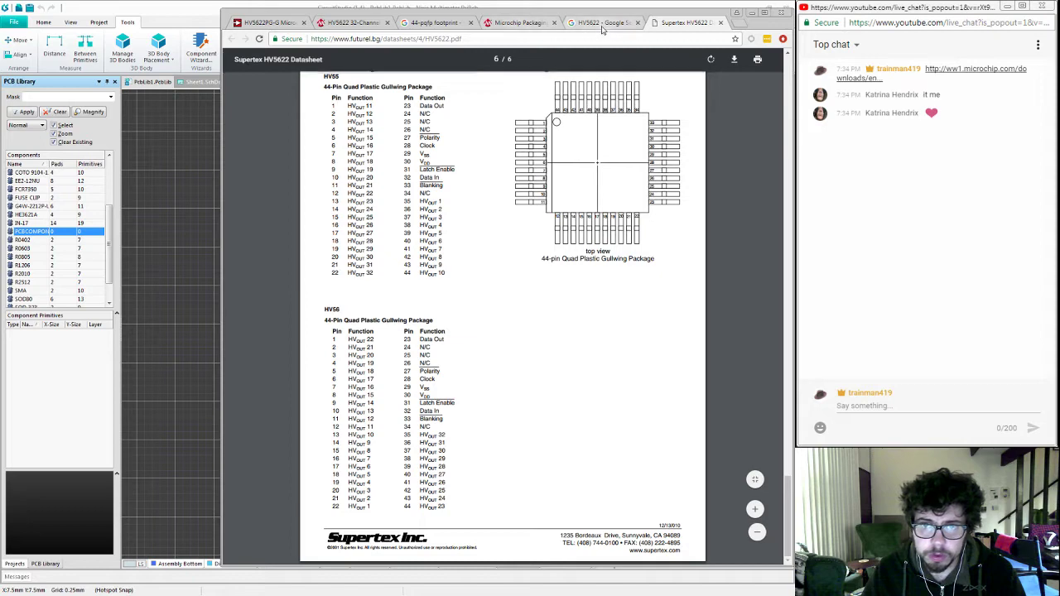
Step: Go back to the HV5622 search results and search Google for supertex 44-pqfp instead
{"action": "left_click", "coordinate": [576, 24]}
{"action": "double_click", "coordinate": [433, 63]}
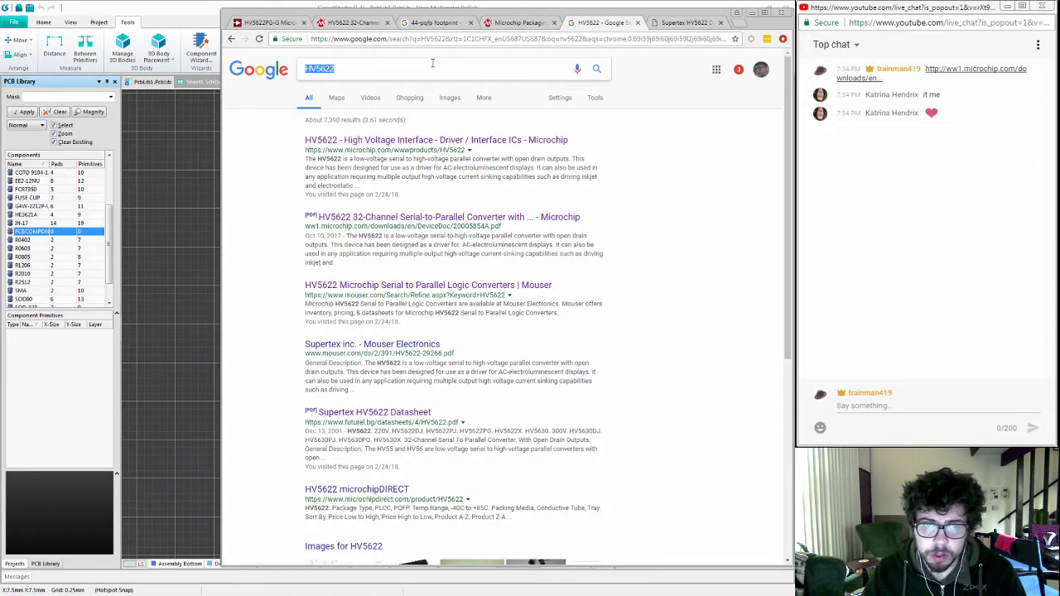
{"action": "type", "text": "superte"}
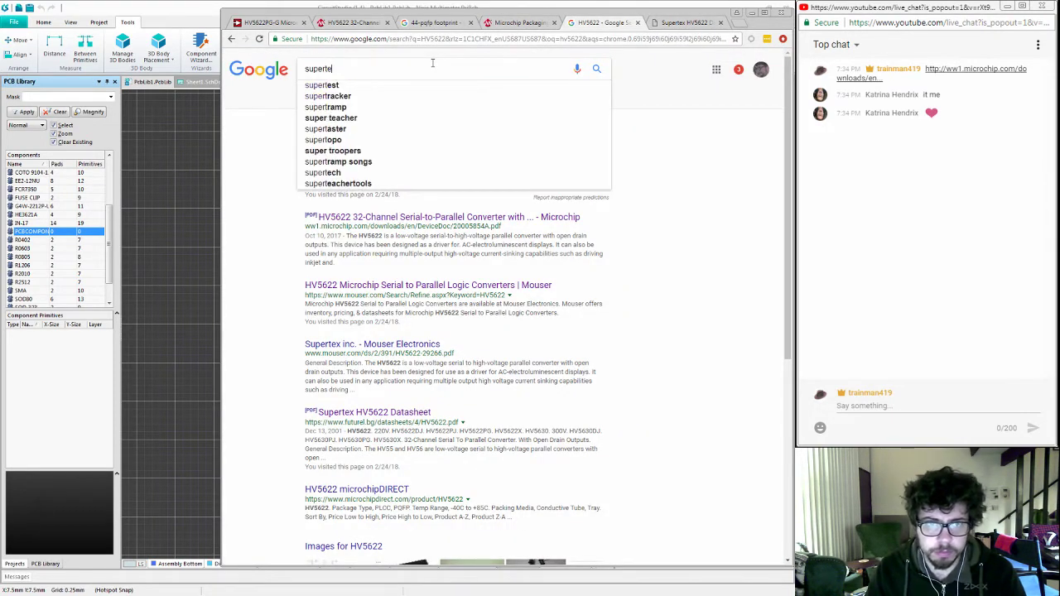
{"action": "type", "text": "x 44-"}
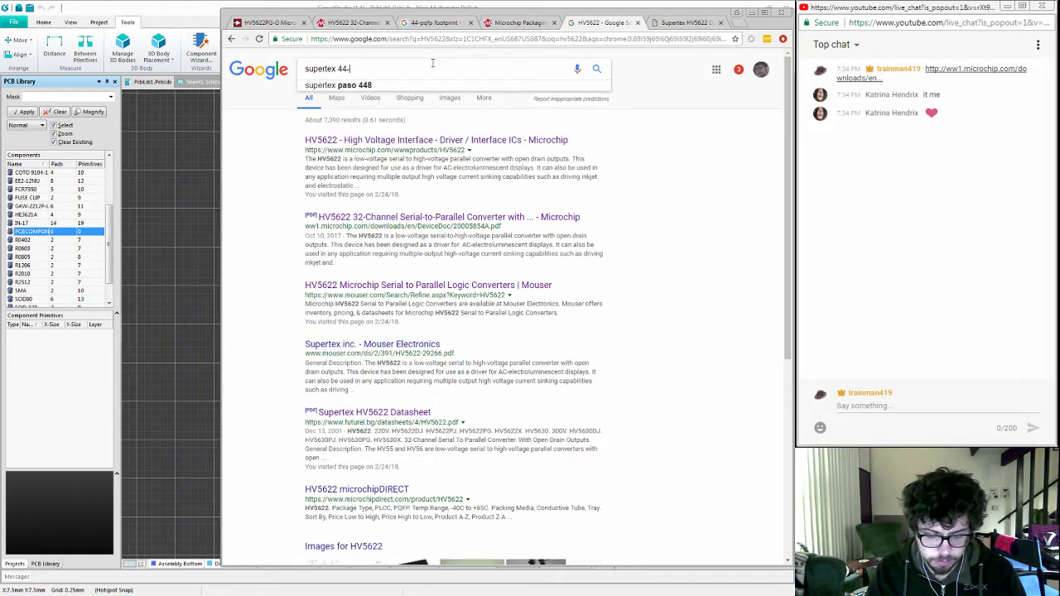
{"action": "type", "text": "pwfp"}
{"action": "key", "text": "Return"}
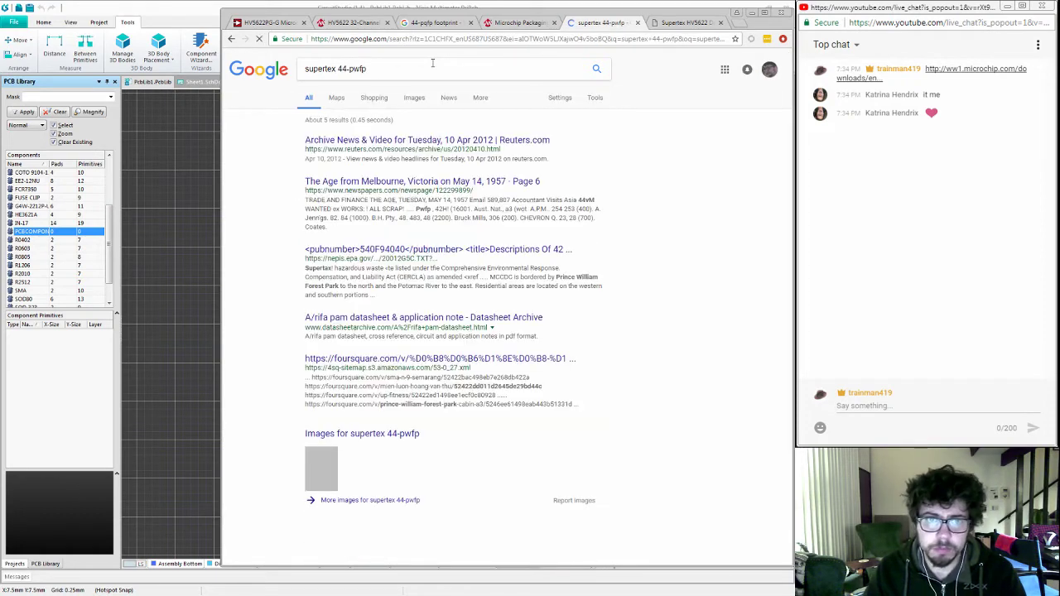
{"action": "left_click_drag", "start_coordinate": [353, 70], "coordinate": [363, 70]}
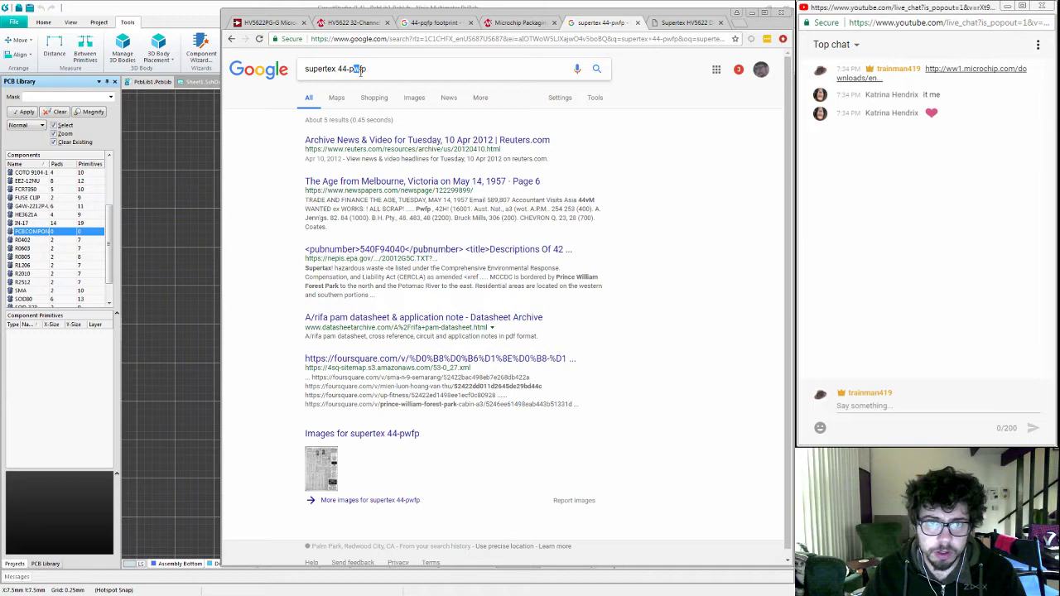
{"action": "type", "text": "qfp"}
{"action": "key", "text": "Return"}
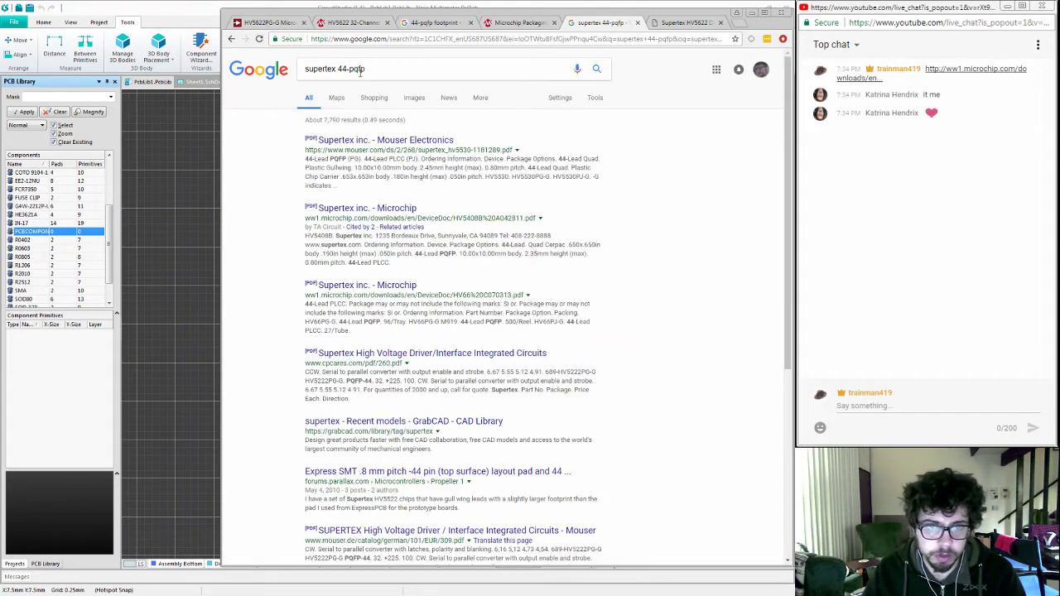
Step: Open Mouser's Supertex HV5530 datasheet from the results in a new tab and look through it for the 44-Lead PQFP package outline
{"action": "middle_click", "coordinate": [391, 140]}
{"action": "left_click", "coordinate": [687, 23]}
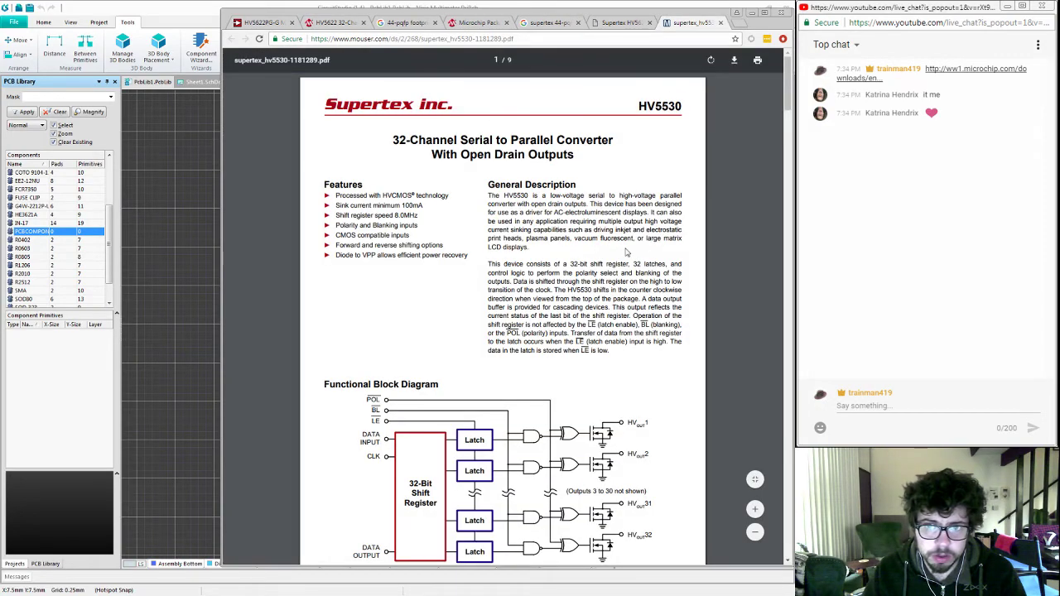
{"action": "scroll", "coordinate": [627, 252], "scroll_direction": "down", "scroll_amount": 15}
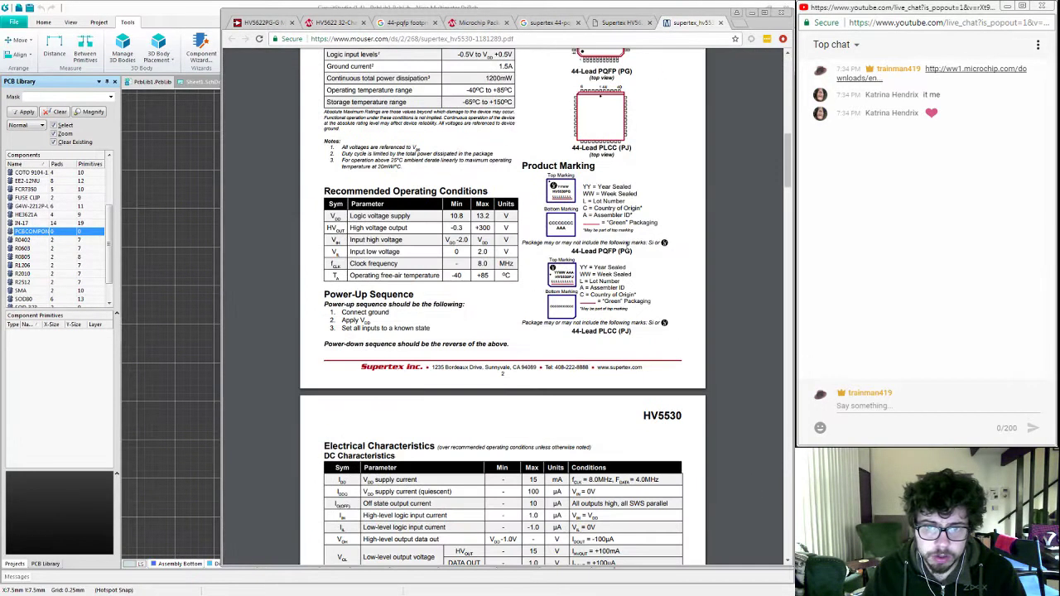
{"action": "scroll", "coordinate": [627, 248], "scroll_direction": "down", "scroll_amount": 20}
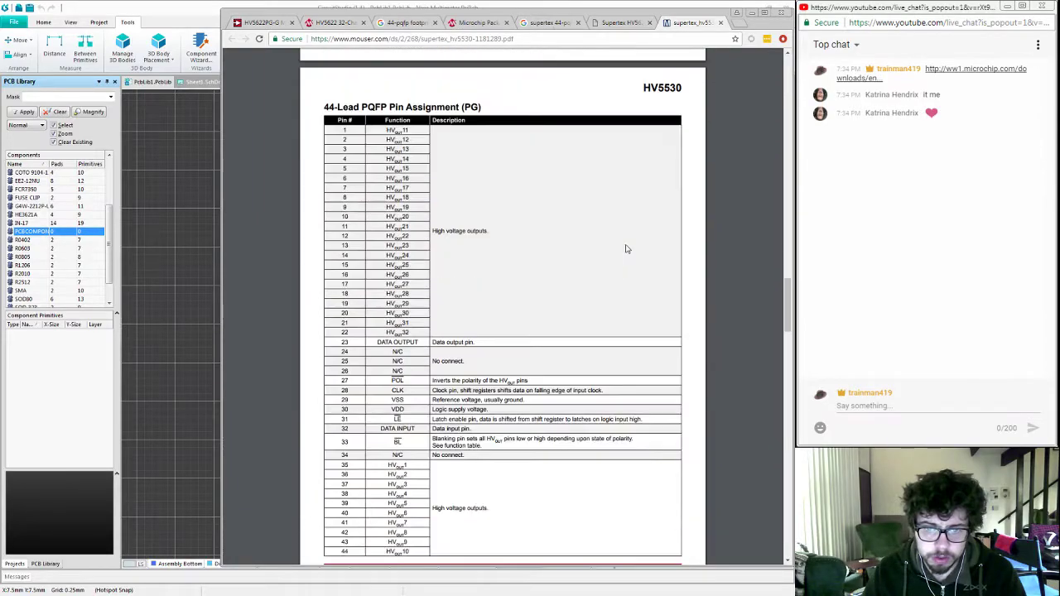
{"action": "scroll", "coordinate": [627, 249], "scroll_direction": "down", "scroll_amount": 20}
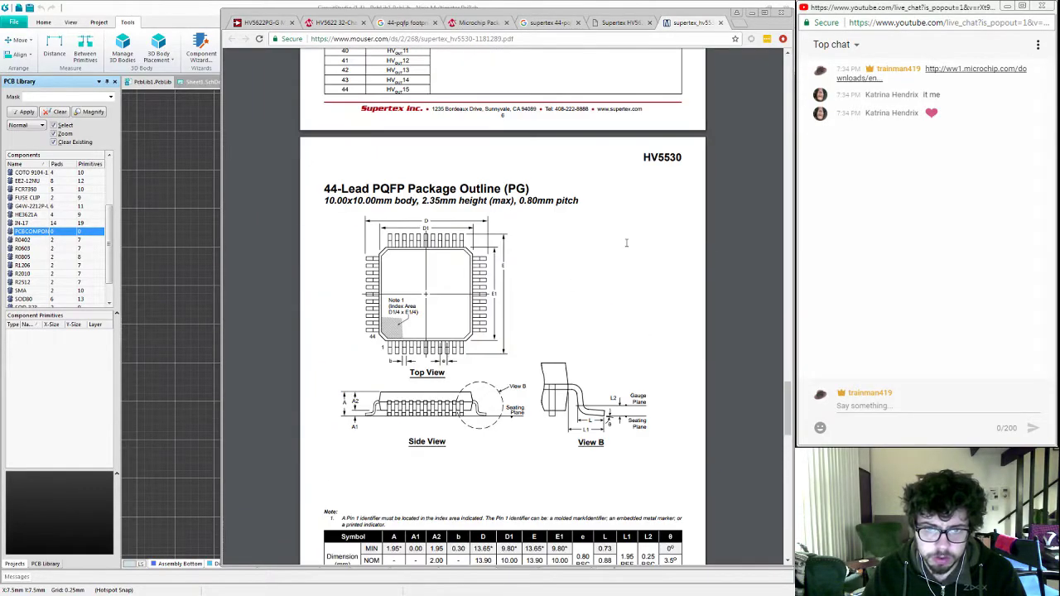
{"action": "scroll", "coordinate": [627, 242], "scroll_direction": "down", "scroll_amount": 20}
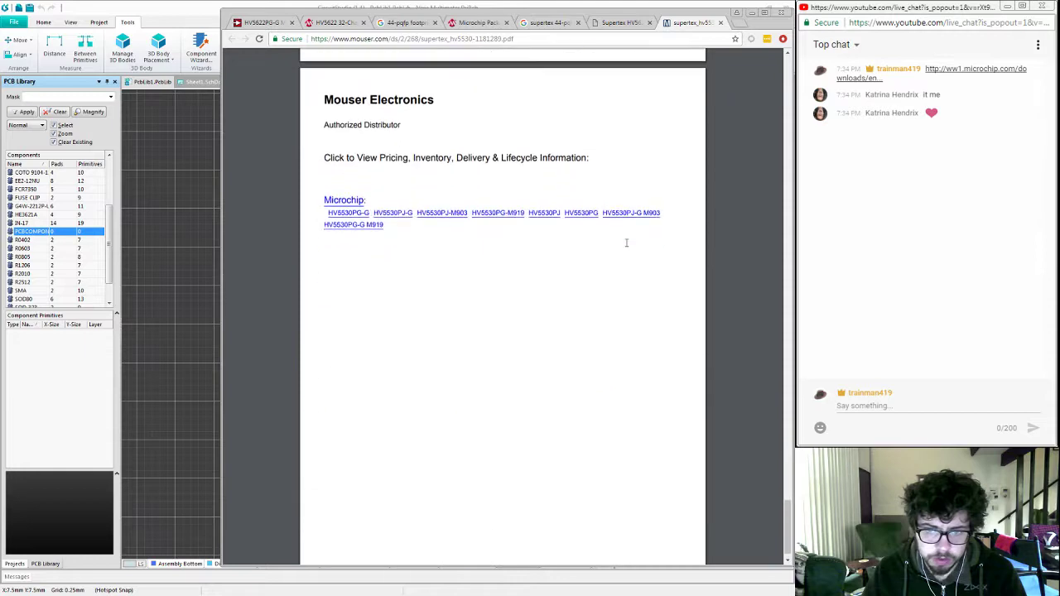
Step: Open the Parallax forum thread on the 44-pin .8 mm pitch layout pad from the supertex results and read its comments
{"action": "left_click", "coordinate": [534, 23]}
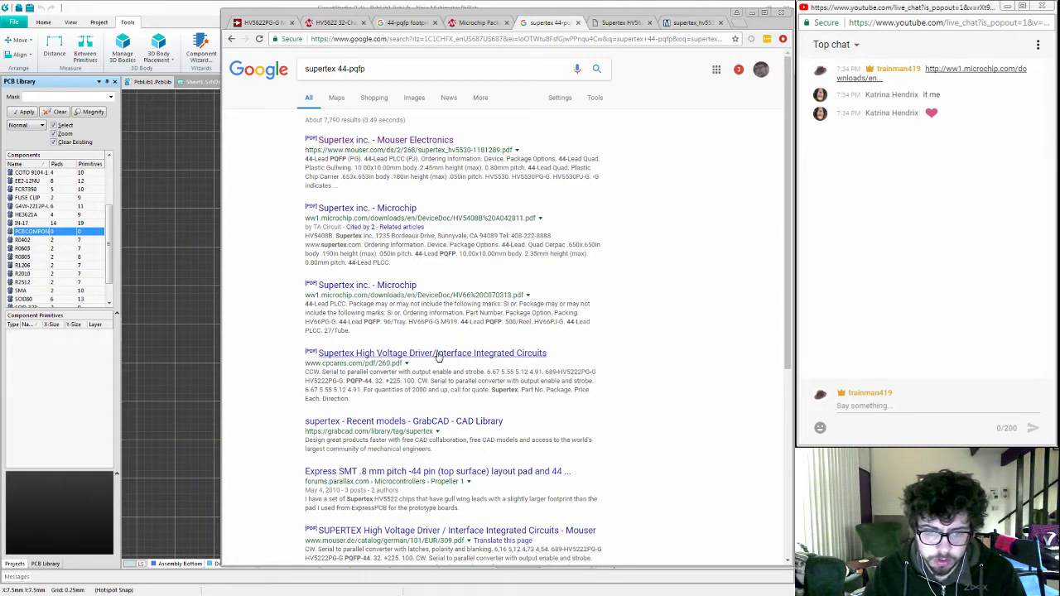
{"action": "scroll", "coordinate": [627, 371], "scroll_direction": "down", "scroll_amount": 3}
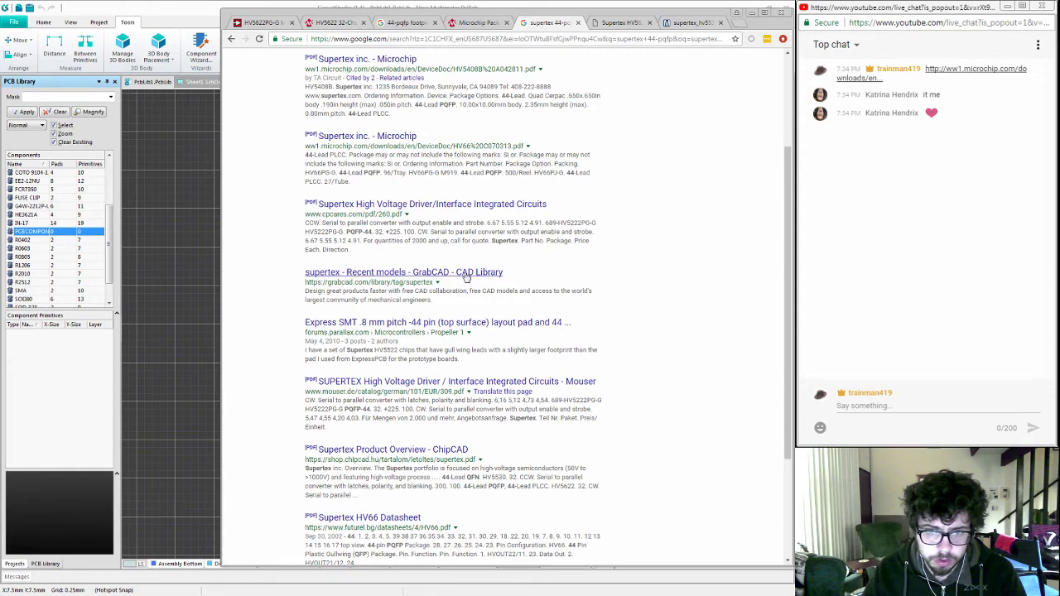
{"action": "middle_click", "coordinate": [417, 323]}
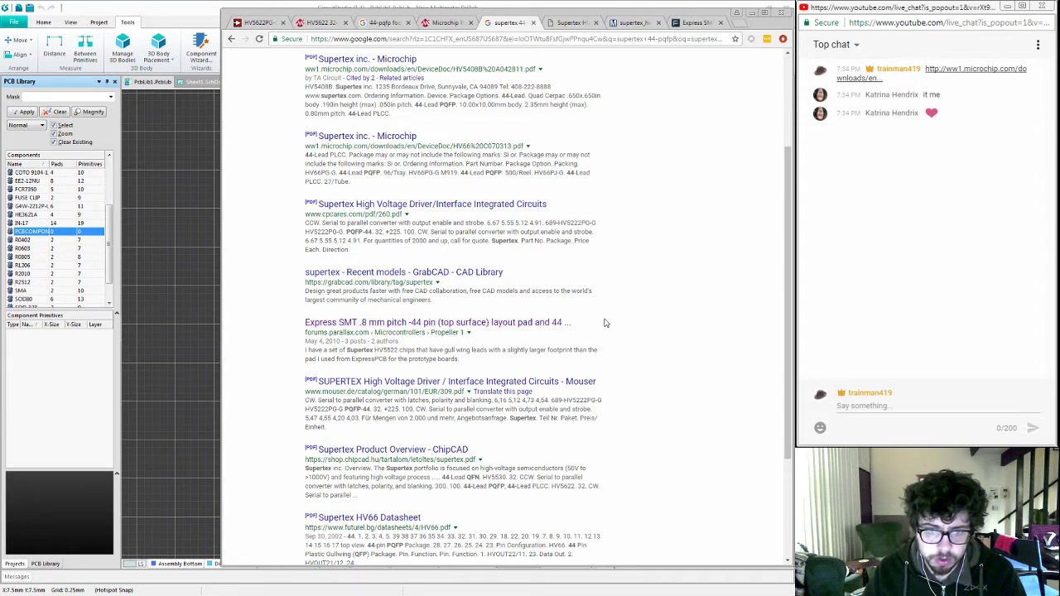
{"action": "left_click", "coordinate": [683, 25]}
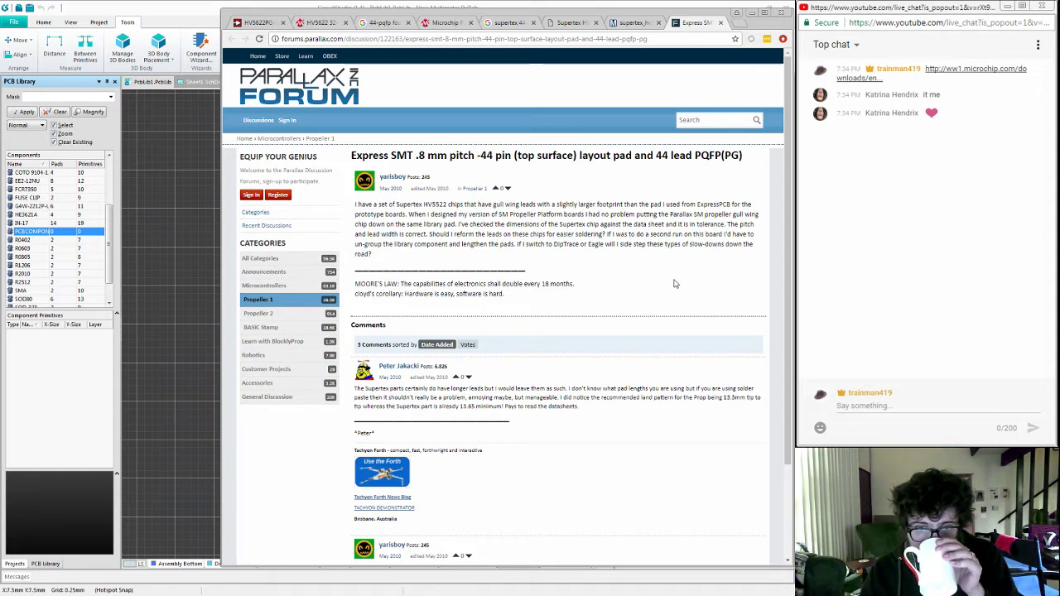
{"action": "scroll", "coordinate": [675, 284], "scroll_direction": "down", "scroll_amount": 3}
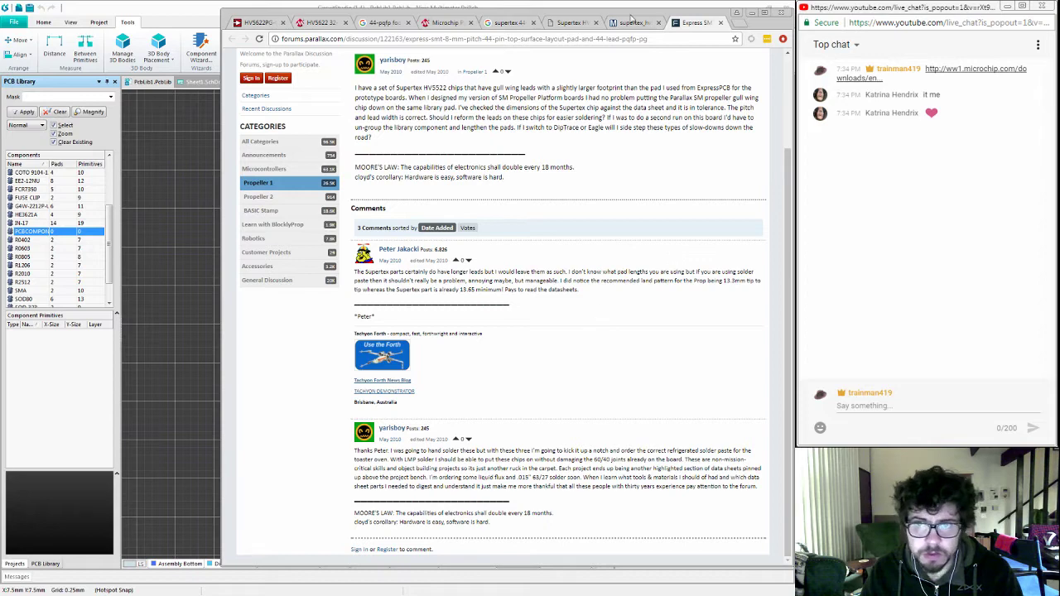
{"action": "scroll", "coordinate": [595, 249], "scroll_direction": "up", "scroll_amount": 2}
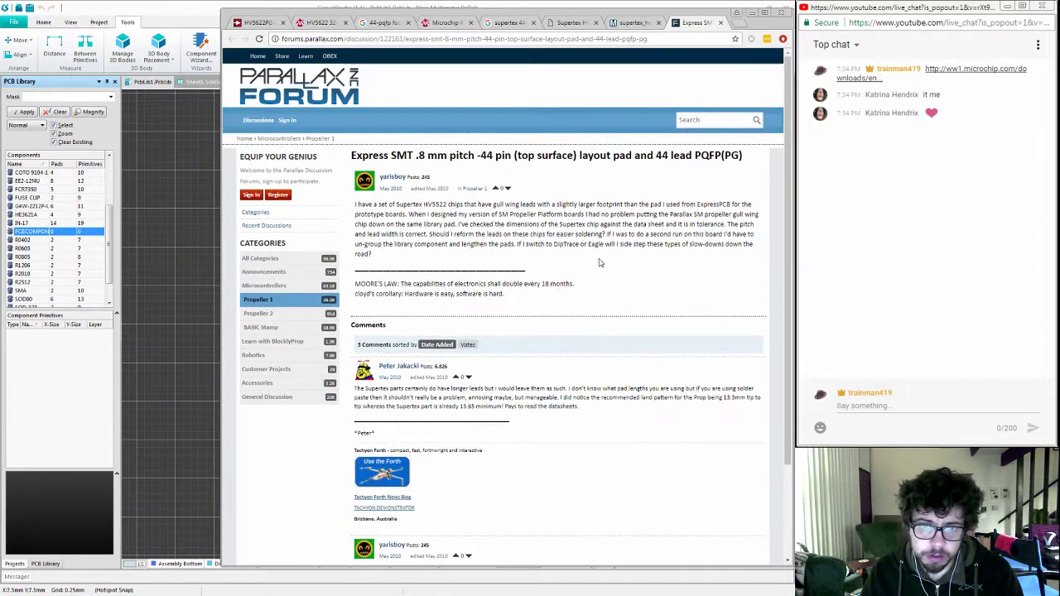
Step: Open the Supertex HV66 datasheet from the supertex results, check it for 44-pin package dimensions, and close it
{"action": "left_click", "coordinate": [502, 25]}
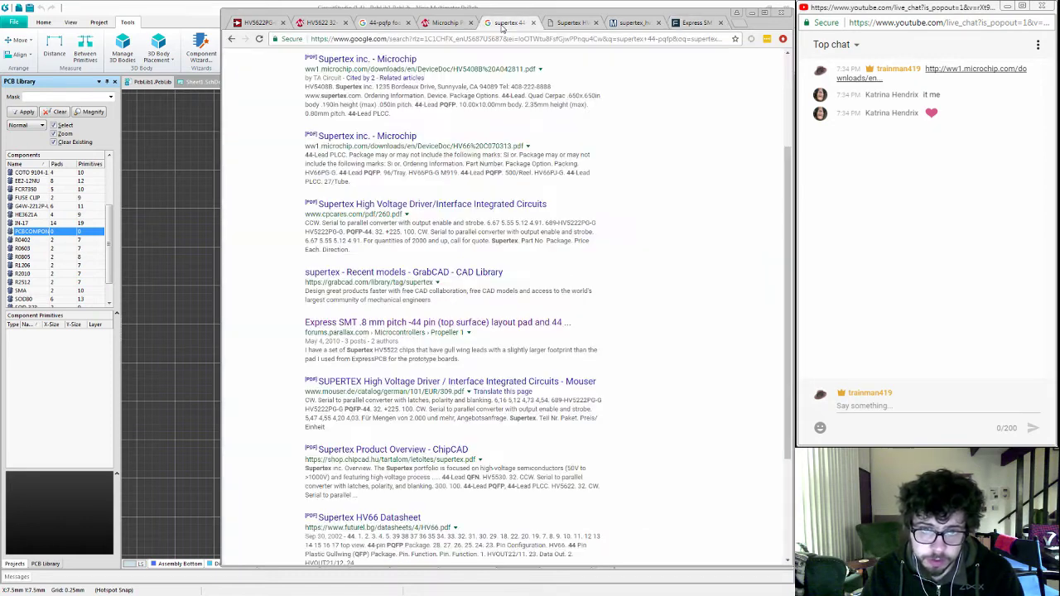
{"action": "scroll", "coordinate": [632, 346], "scroll_direction": "down", "scroll_amount": 3}
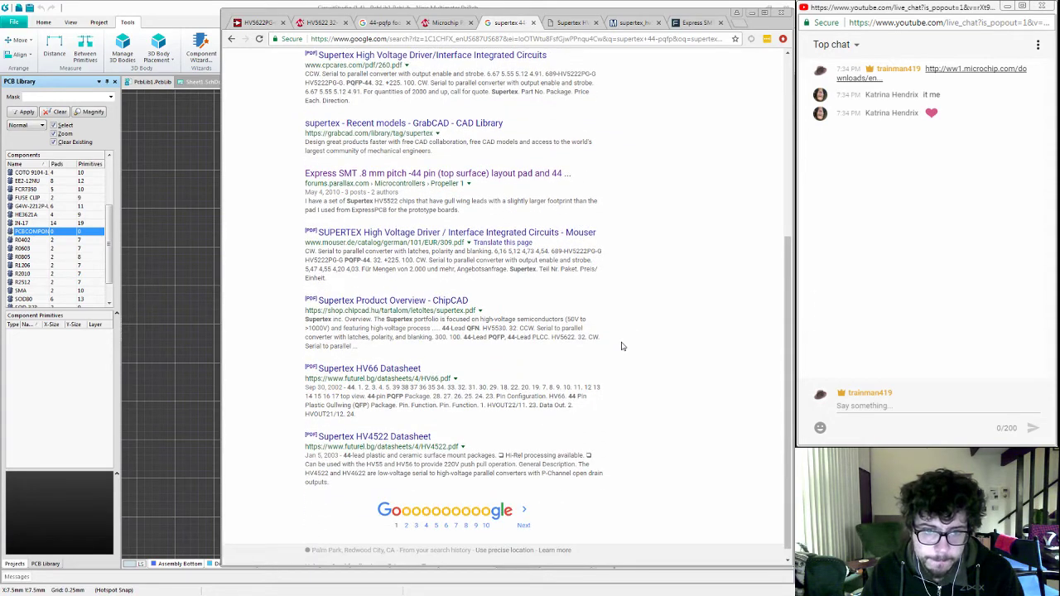
{"action": "scroll", "coordinate": [622, 346], "scroll_direction": "down", "scroll_amount": 1}
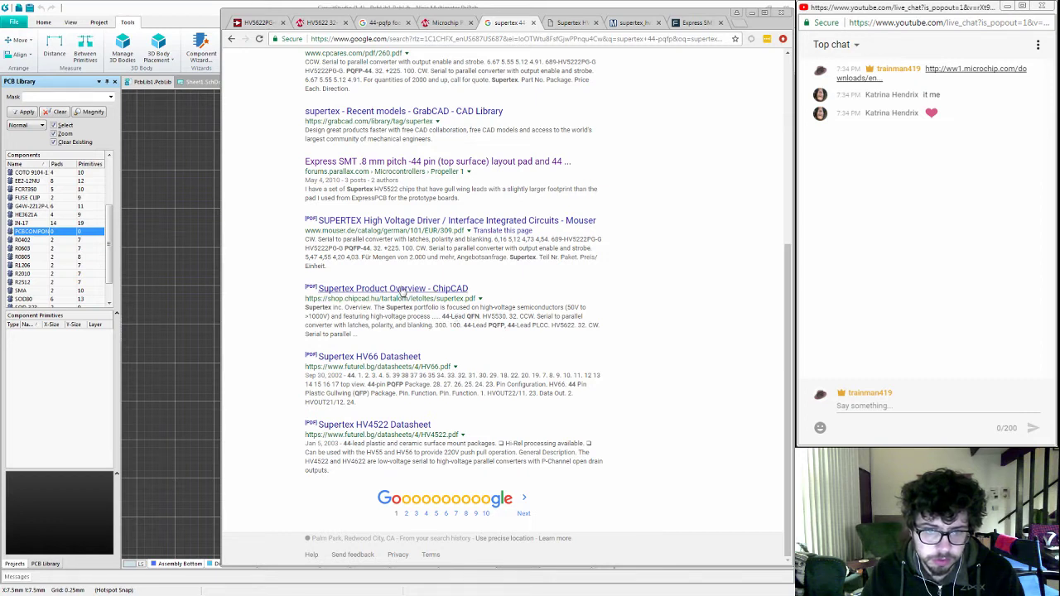
{"action": "right_click", "coordinate": [385, 362]}
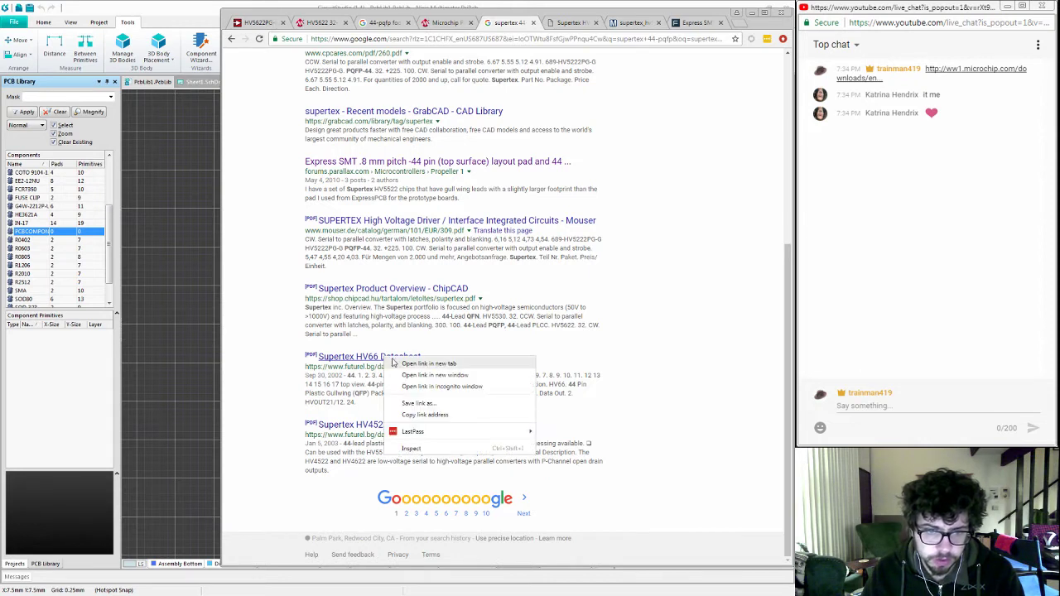
{"action": "left_click", "coordinate": [422, 369]}
{"action": "left_click", "coordinate": [695, 24]}
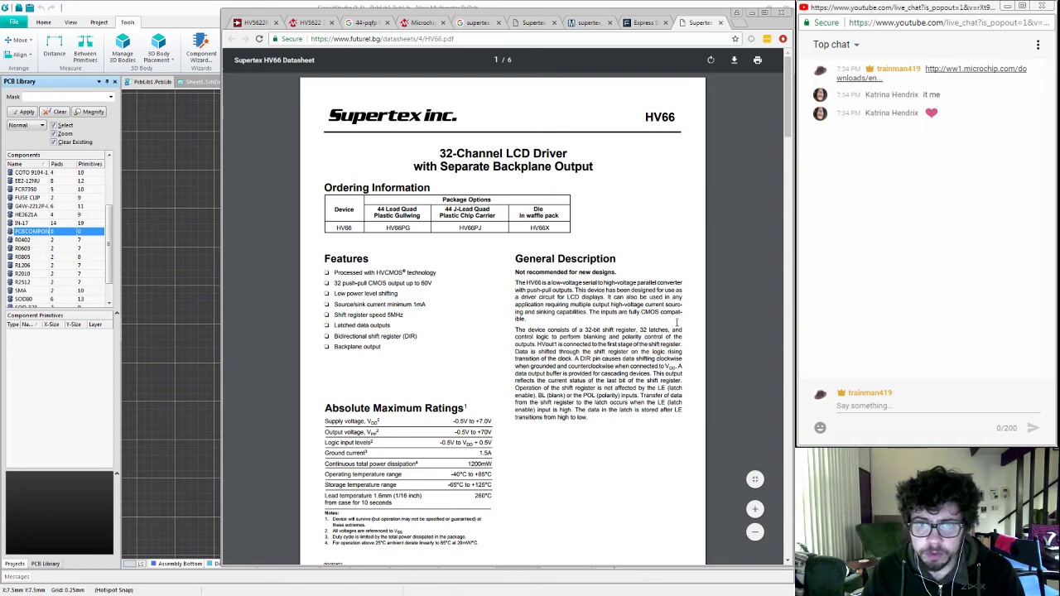
{"action": "scroll", "coordinate": [693, 361], "scroll_direction": "down", "scroll_amount": 10}
{"action": "scroll", "coordinate": [693, 361], "scroll_direction": "down", "scroll_amount": 15}
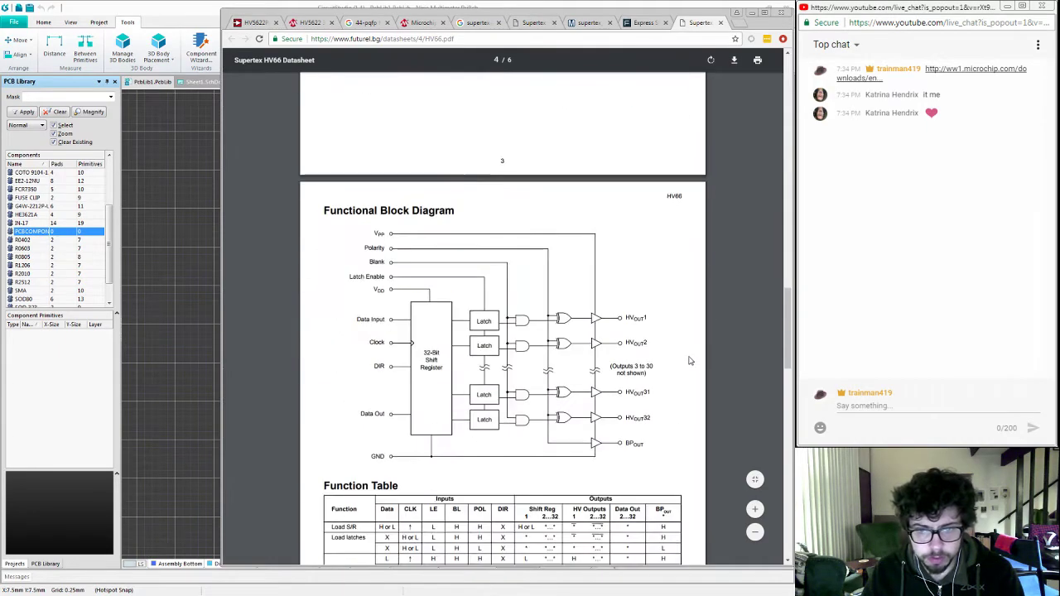
{"action": "scroll", "coordinate": [687, 360], "scroll_direction": "down", "scroll_amount": 5}
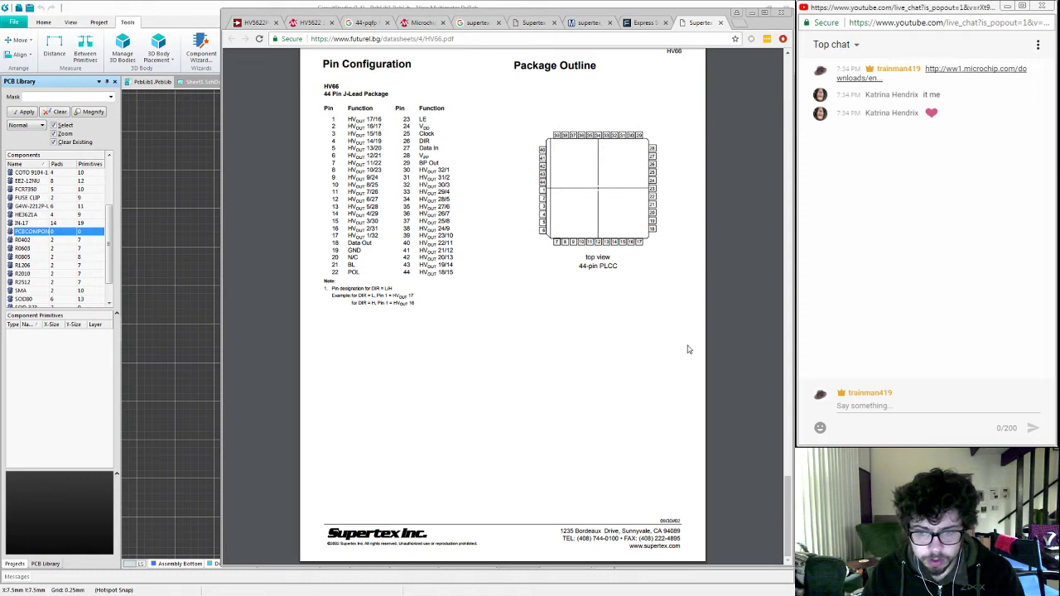
{"action": "left_click", "coordinate": [721, 23]}
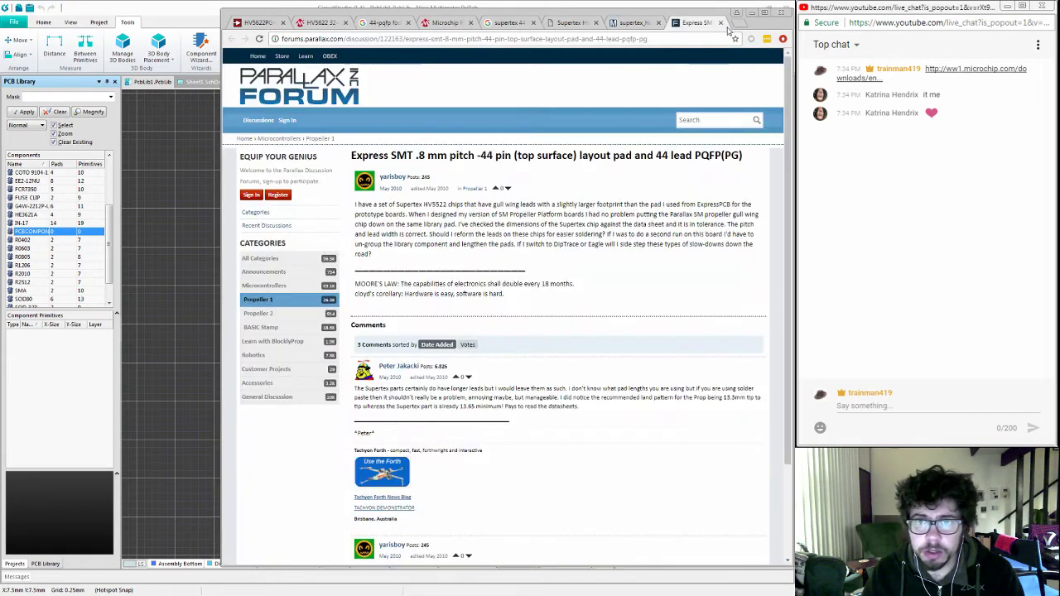
Step: Look through the 44-pqfp footprint search results and open the Texas Instruments Quad Flat Pack (QFP) page in a new tab
{"action": "left_click", "coordinate": [507, 22]}
{"action": "left_click", "coordinate": [370, 22]}
{"action": "scroll", "coordinate": [627, 397], "scroll_direction": "down", "scroll_amount": 3}
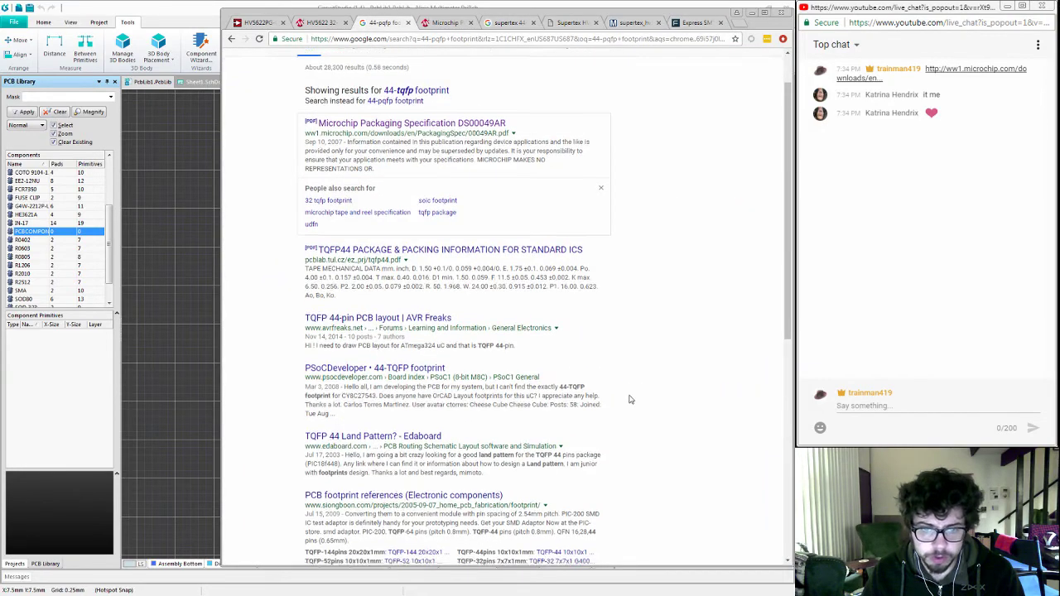
{"action": "scroll", "coordinate": [630, 399], "scroll_direction": "down", "scroll_amount": 1}
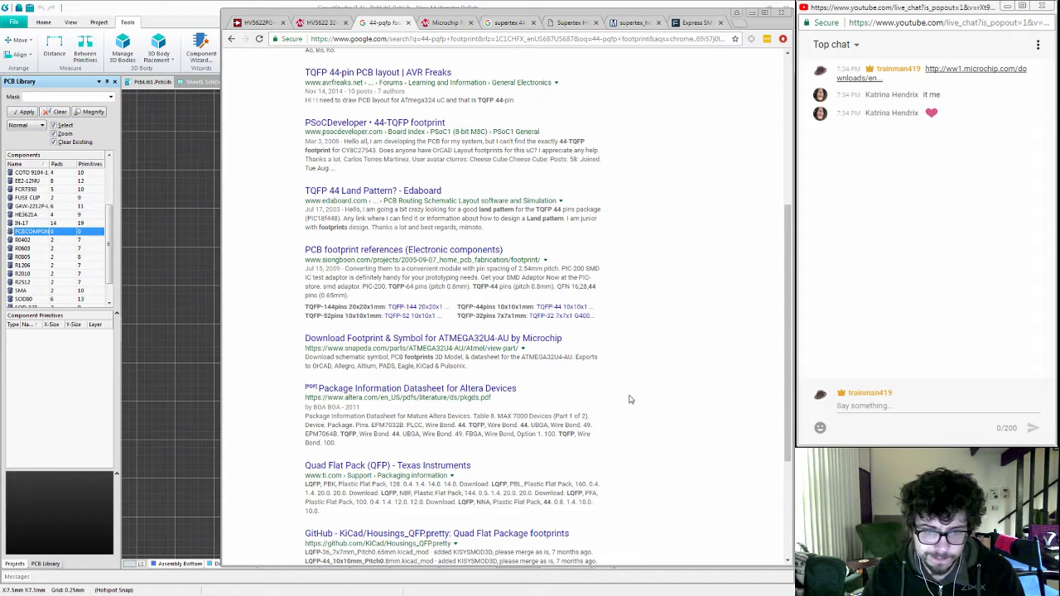
{"action": "scroll", "coordinate": [630, 399], "scroll_direction": "down", "scroll_amount": 3}
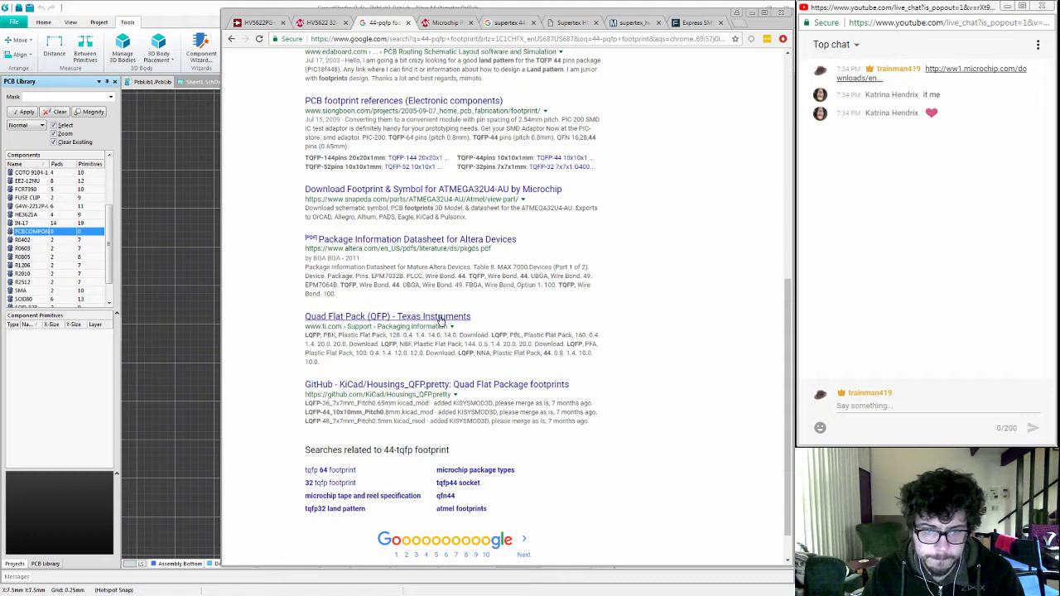
{"action": "right_click", "coordinate": [441, 321]}
{"action": "left_click", "coordinate": [476, 328]}
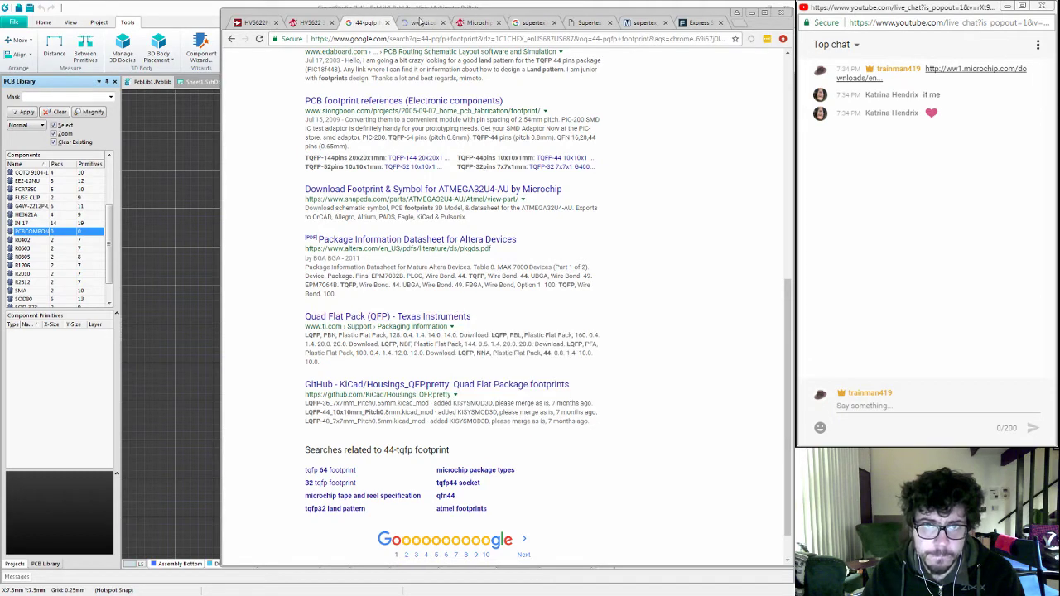
Step: Search the Texas Instruments QFP package page for "pqfp" and close that page
{"action": "left_click", "coordinate": [412, 21]}
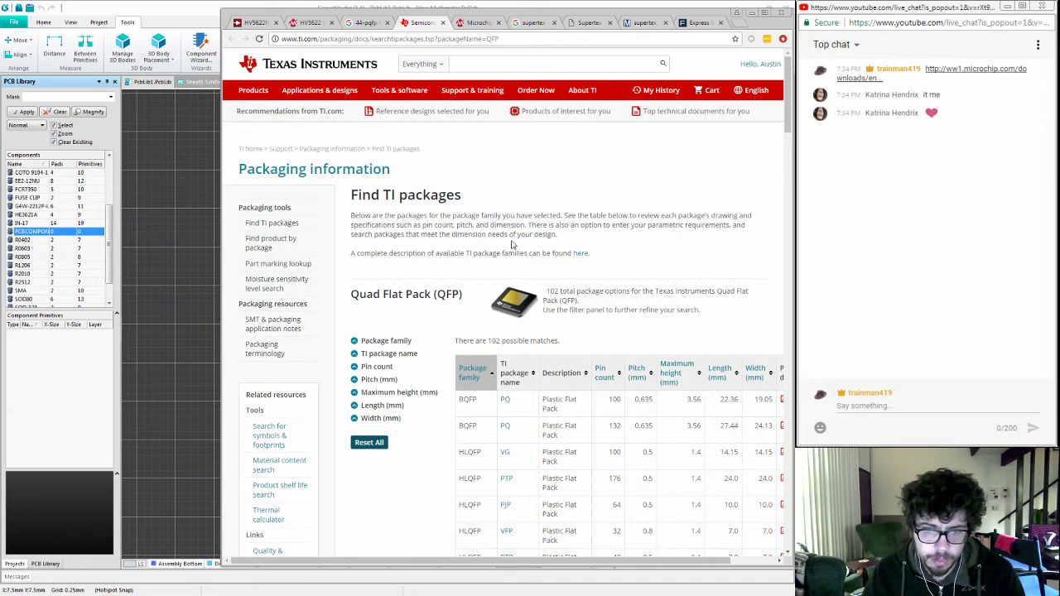
{"action": "scroll", "coordinate": [512, 244], "scroll_direction": "down", "scroll_amount": 1}
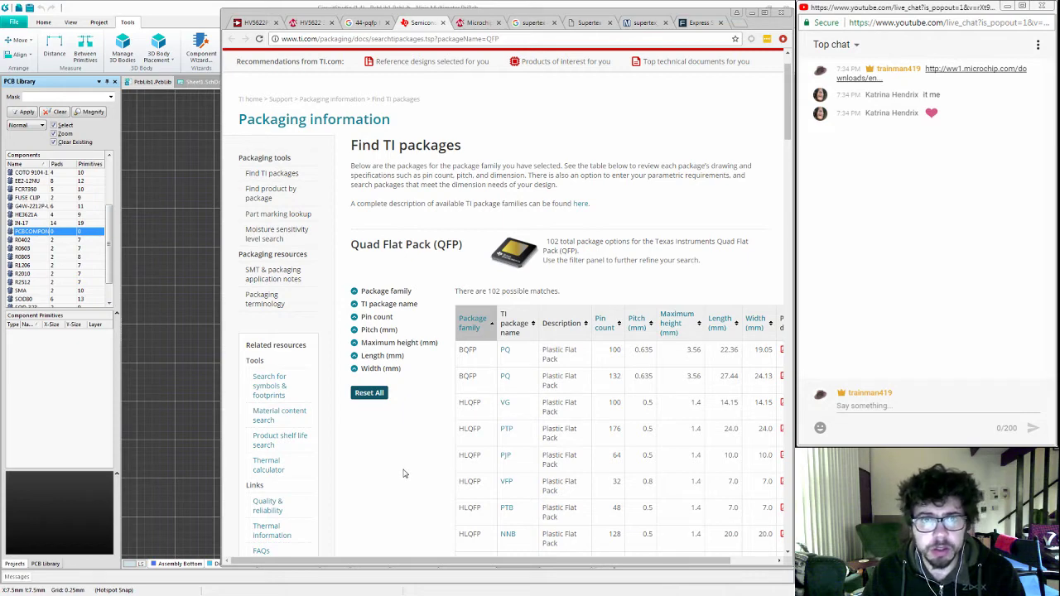
{"action": "scroll", "coordinate": [404, 474], "scroll_direction": "down", "scroll_amount": 4}
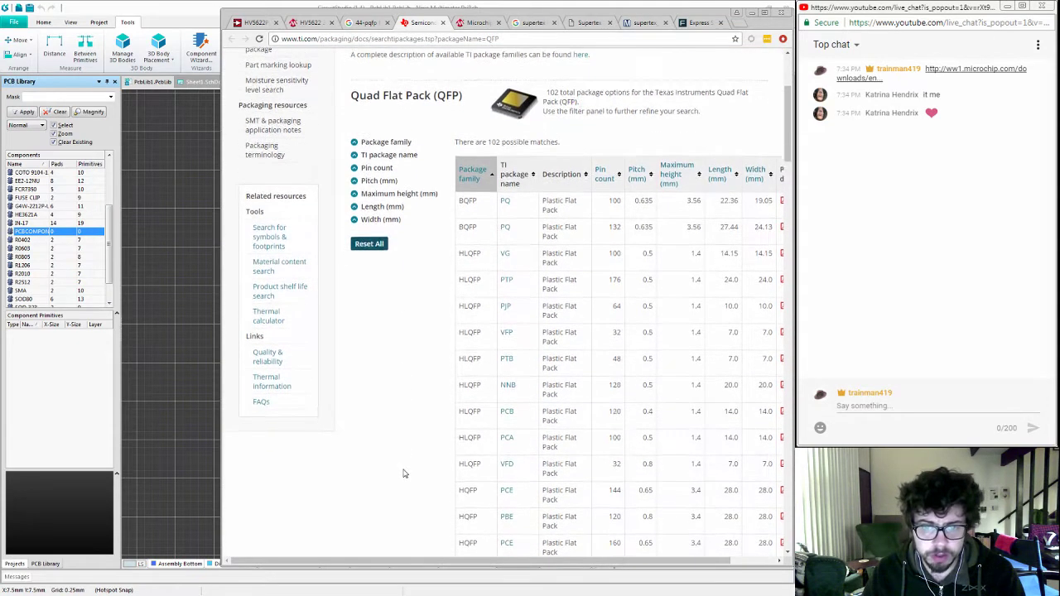
{"action": "key", "text": "ctrl+f"}
{"action": "type", "text": "pqfp"}
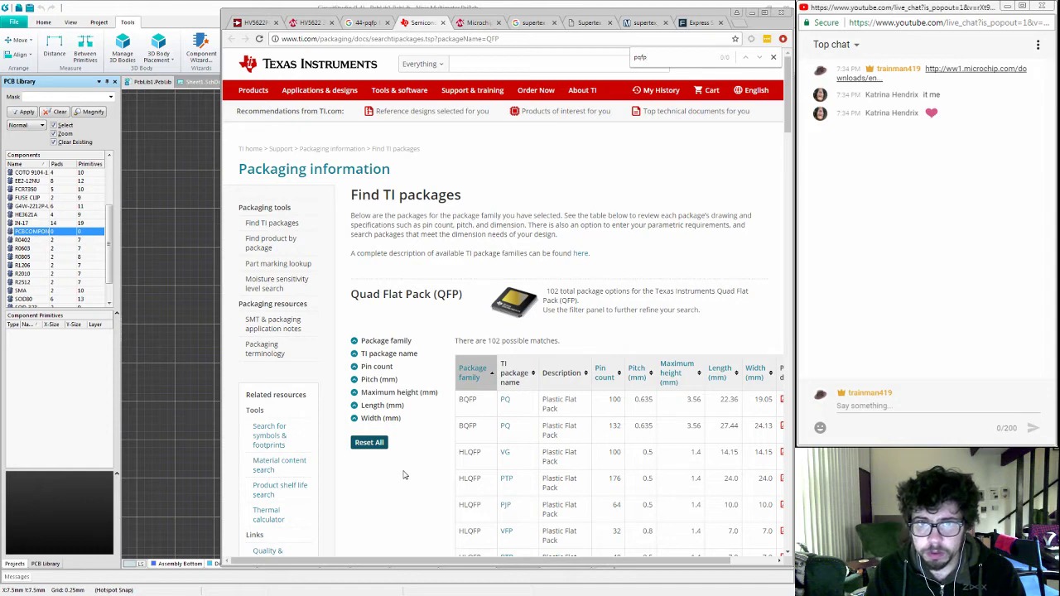
{"action": "key", "text": "ctrl+w"}
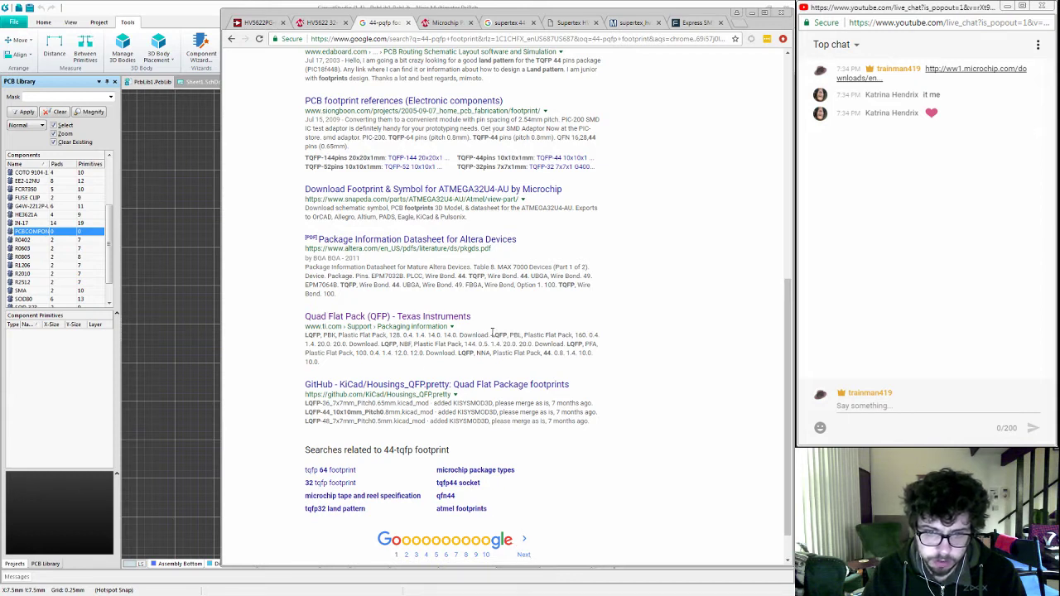
Step: Look through the second page of Google results for "44-tqfp footprint" for a usable land pattern source
{"action": "left_click", "coordinate": [525, 548]}
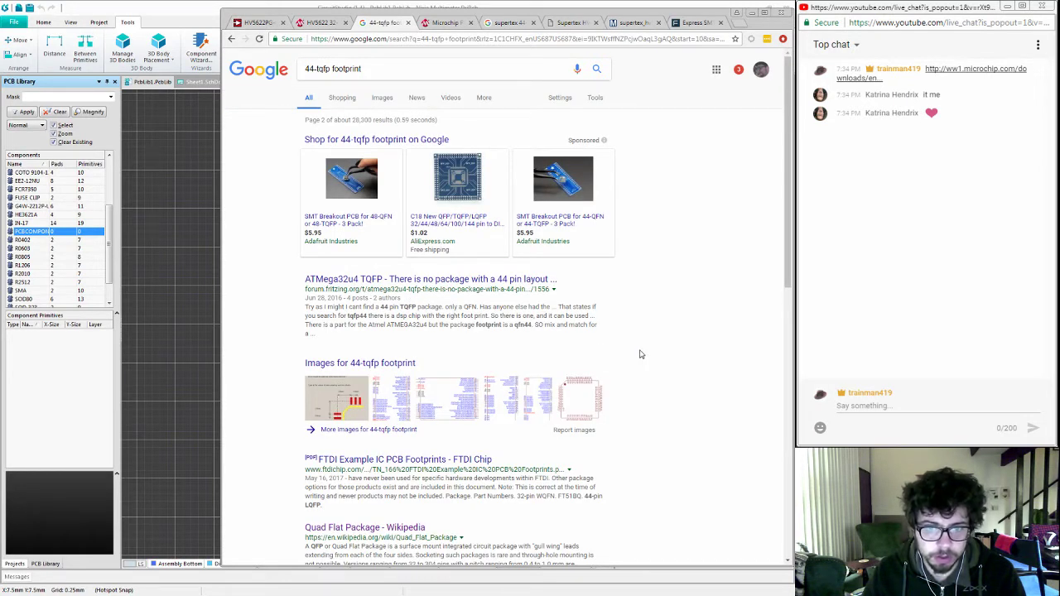
{"action": "scroll", "coordinate": [639, 355], "scroll_direction": "down", "scroll_amount": 1}
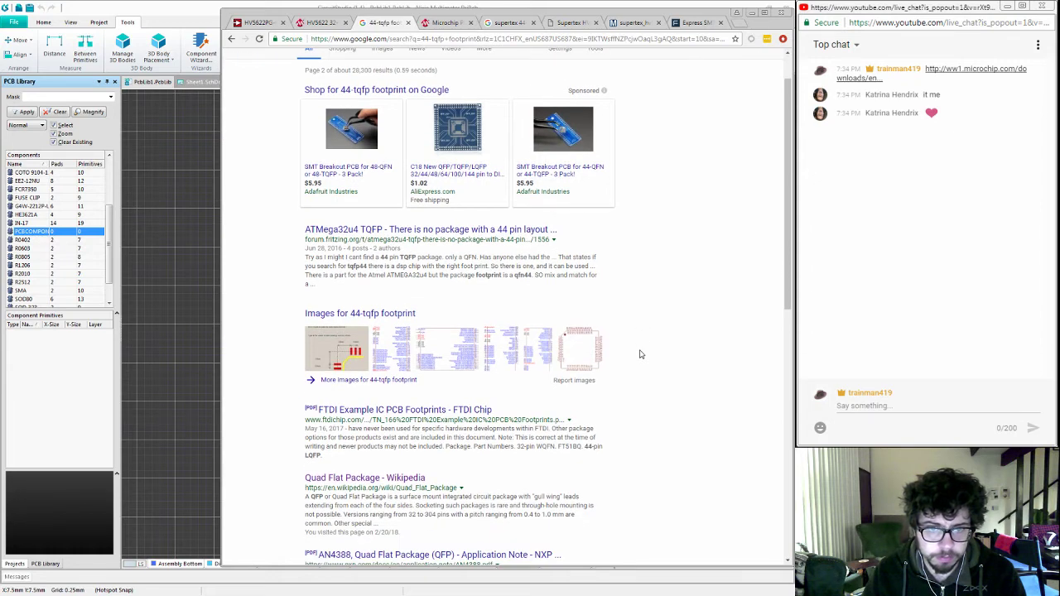
{"action": "scroll", "coordinate": [639, 355], "scroll_direction": "down", "scroll_amount": 3}
{"action": "scroll", "coordinate": [640, 355], "scroll_direction": "down", "scroll_amount": 3}
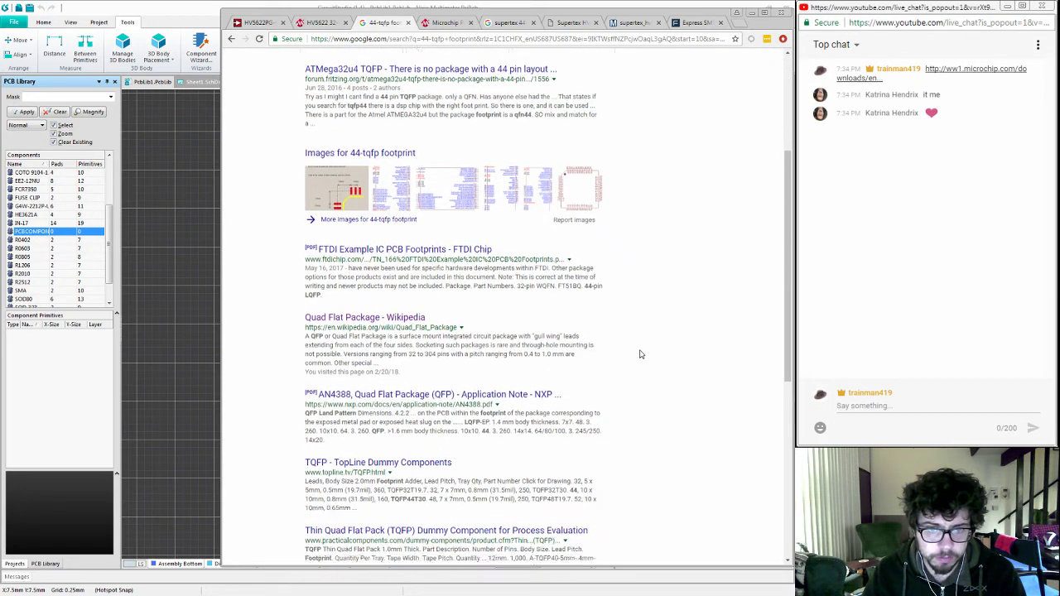
{"action": "scroll", "coordinate": [640, 354], "scroll_direction": "down", "scroll_amount": 1}
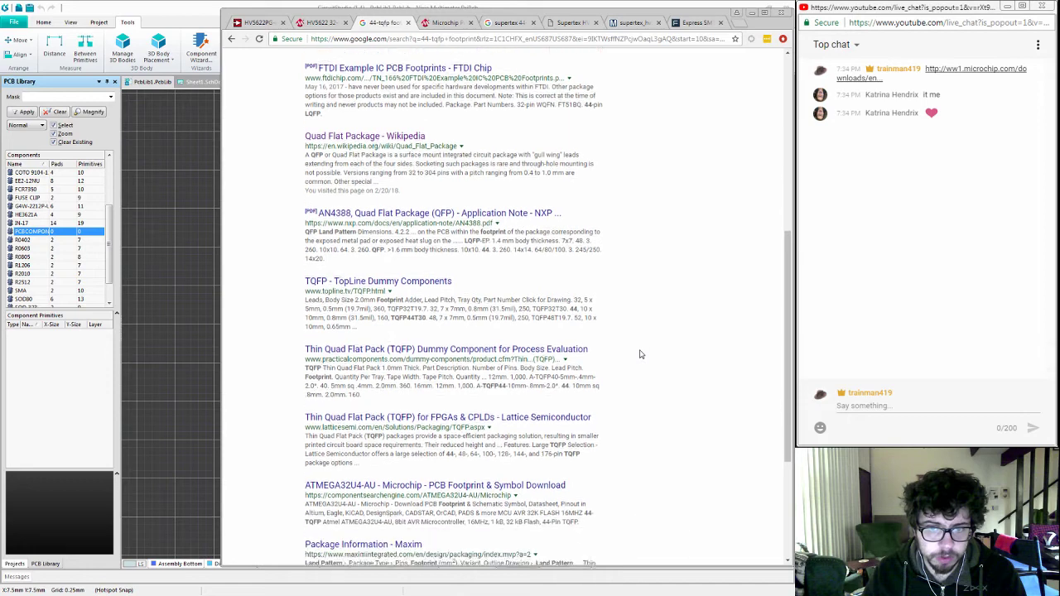
{"action": "scroll", "coordinate": [639, 354], "scroll_direction": "down", "scroll_amount": 3}
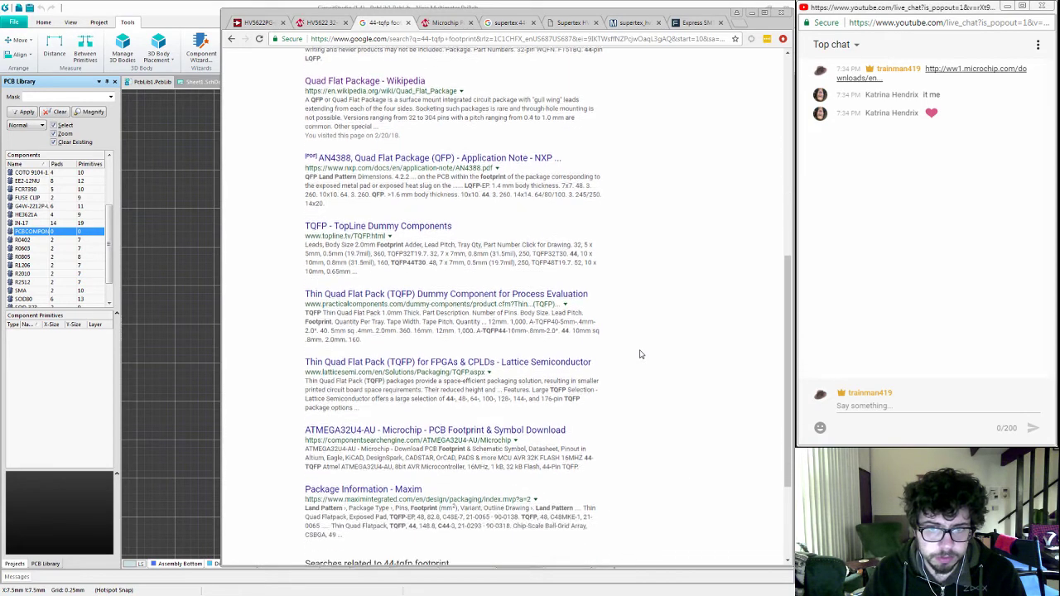
{"action": "scroll", "coordinate": [639, 355], "scroll_direction": "down", "scroll_amount": 1}
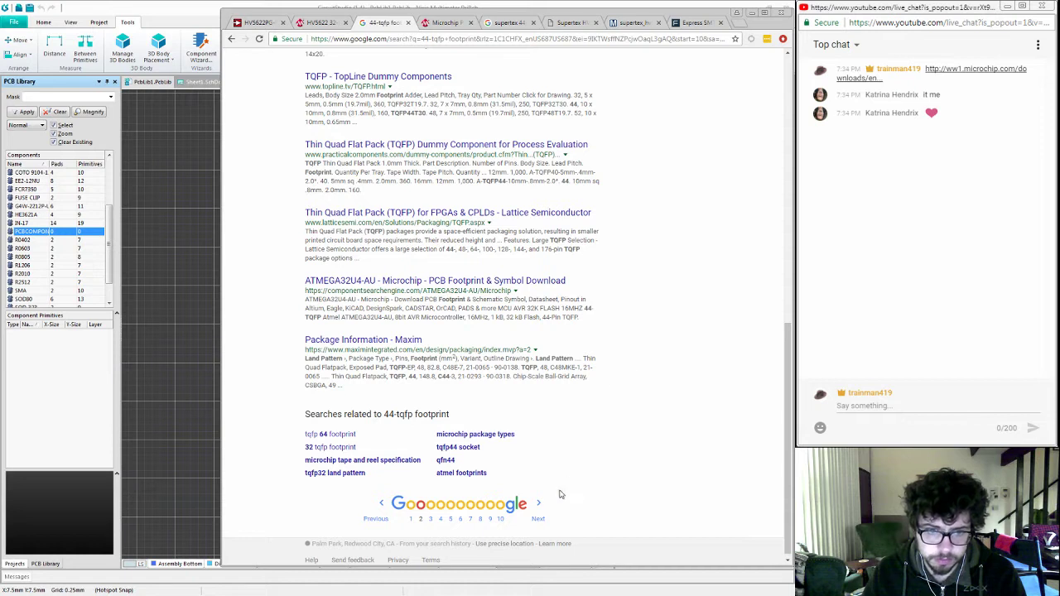
Step: Open Maxim's Package Information result in a new tab and search the page for PQFP
{"action": "right_click", "coordinate": [394, 343]}
{"action": "left_click", "coordinate": [407, 349]}
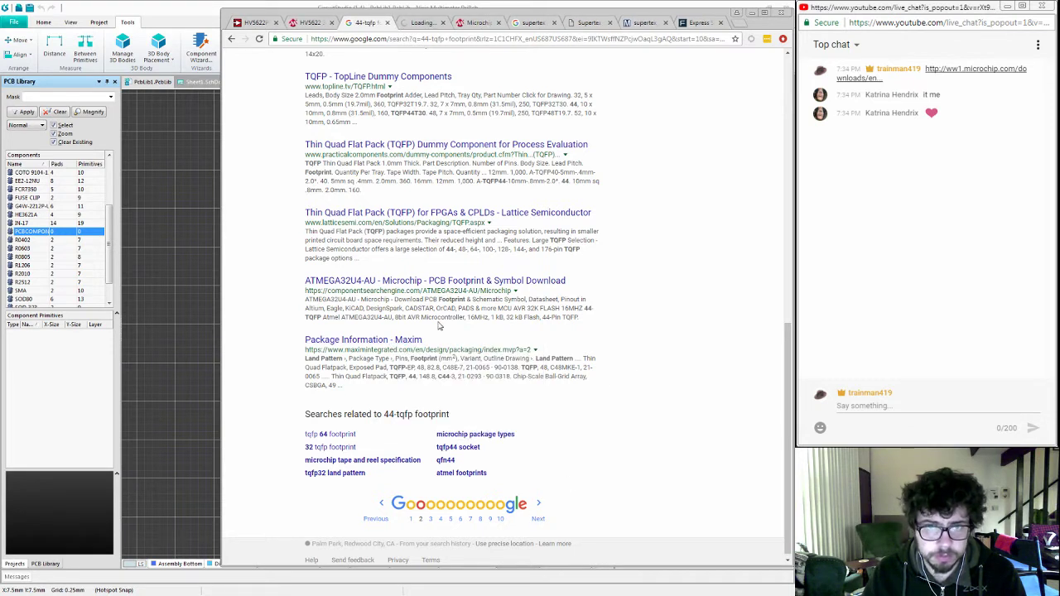
{"action": "left_click", "coordinate": [427, 23]}
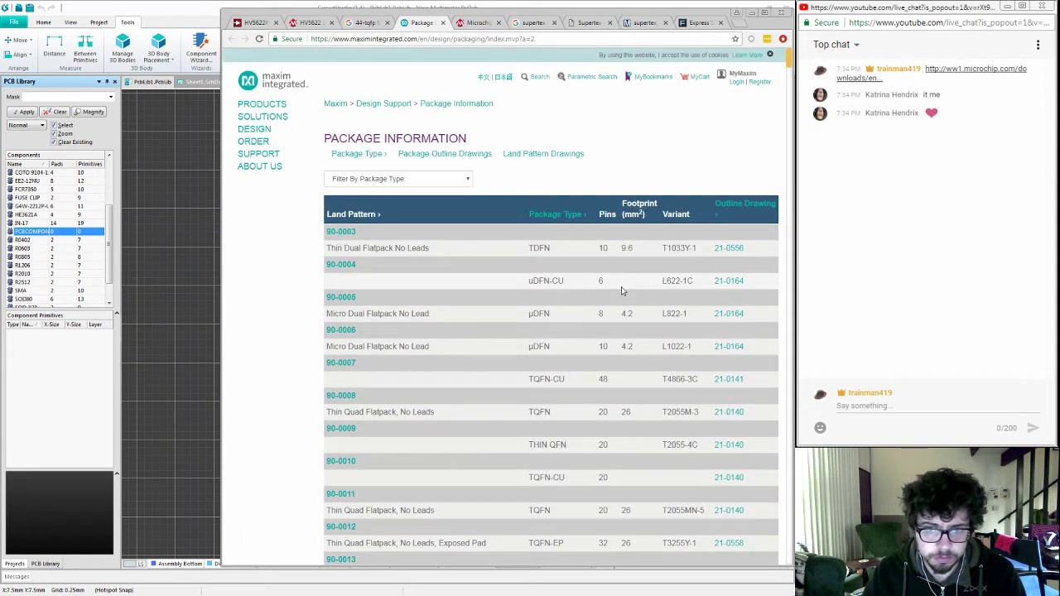
{"action": "key", "text": "ctrl+f"}
{"action": "type", "text": "p"}
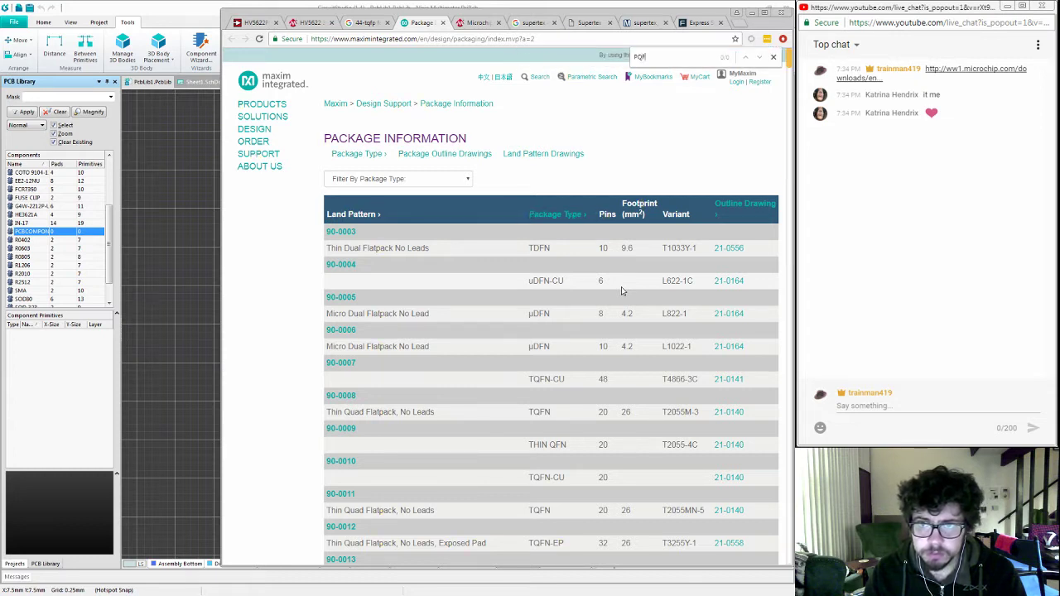
{"action": "key", "text": "Escape"}
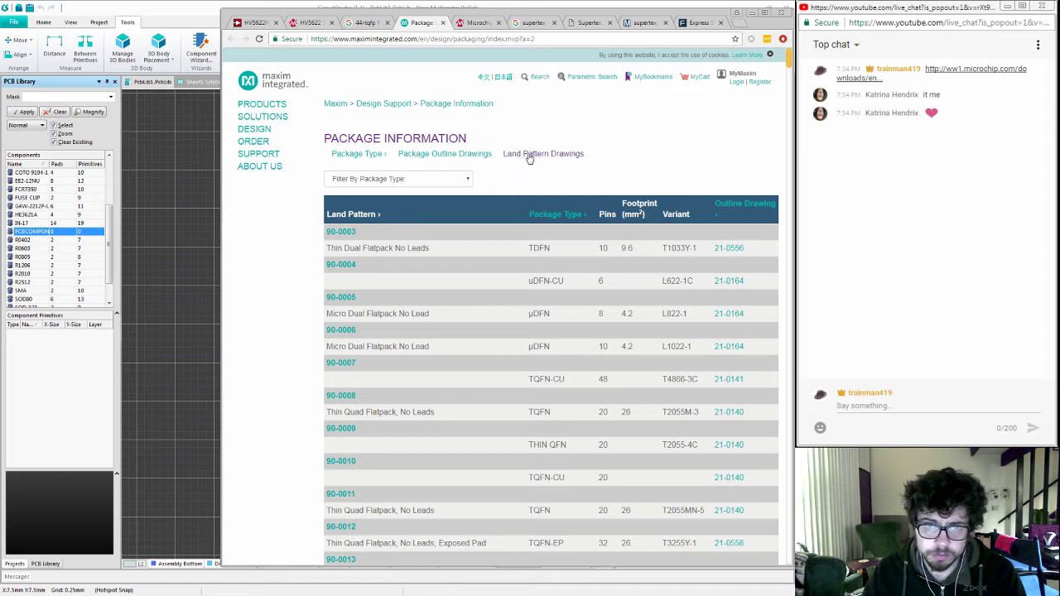
Step: Open the land pattern drawing list from Maxim's packaging page and search it for QFP
{"action": "left_click", "coordinate": [444, 106]}
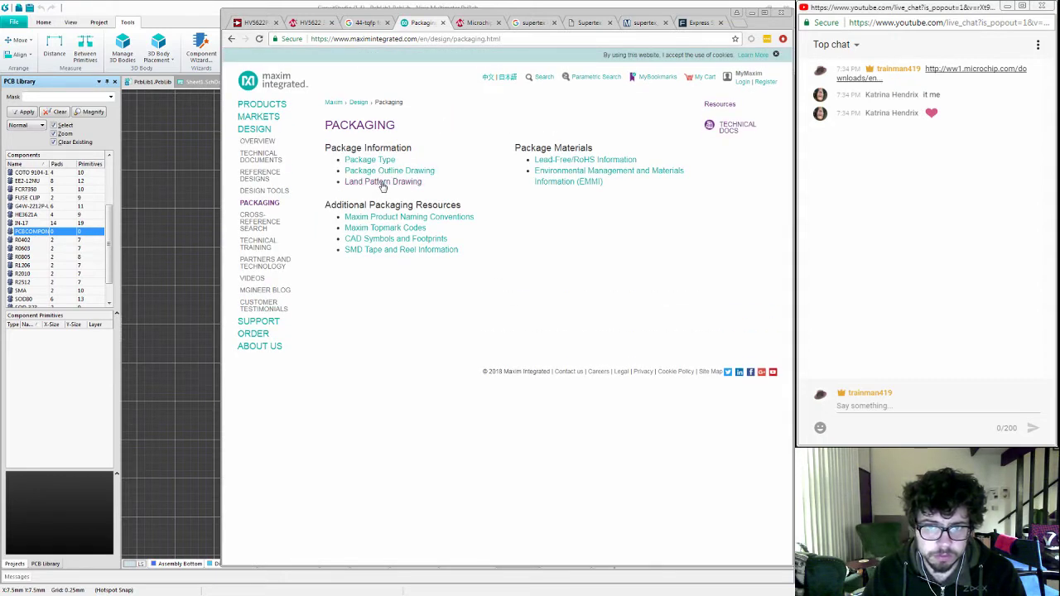
{"action": "left_click", "coordinate": [381, 183]}
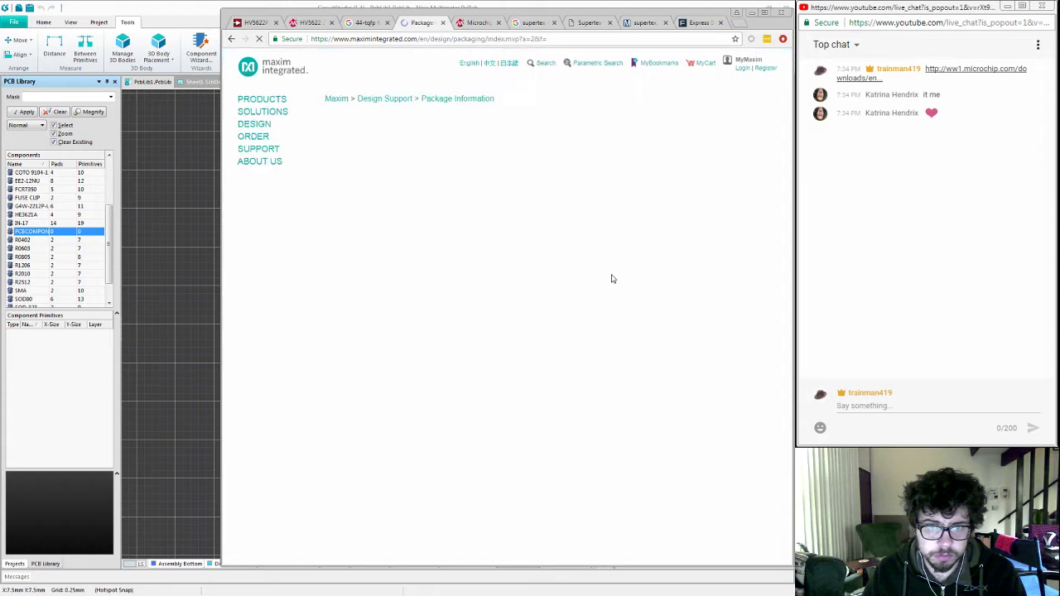
{"action": "key", "text": "ctrl+f"}
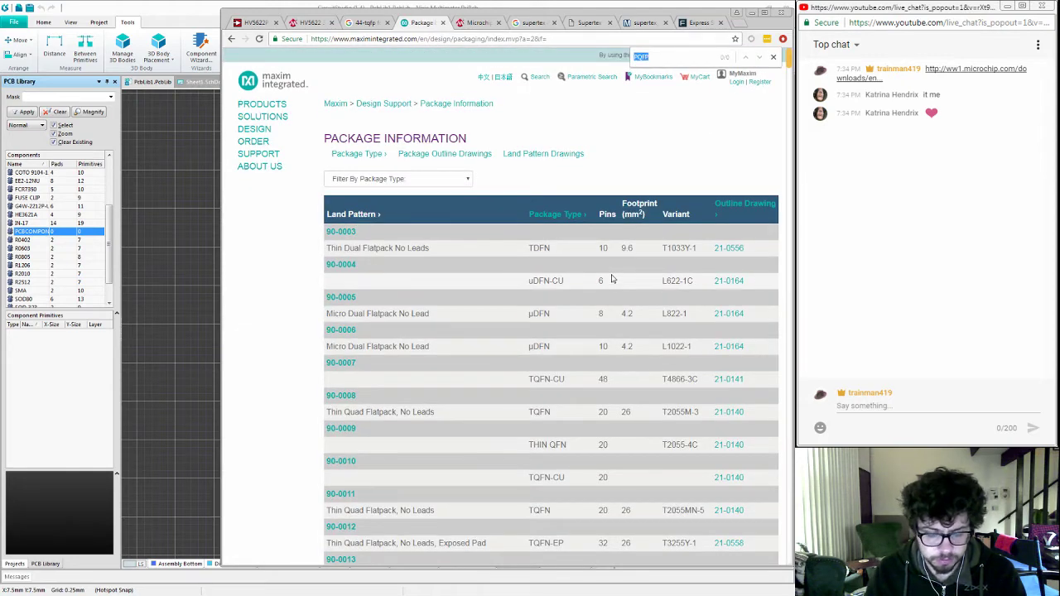
{"action": "type", "text": "QFP"}
{"action": "key", "text": "Return"}
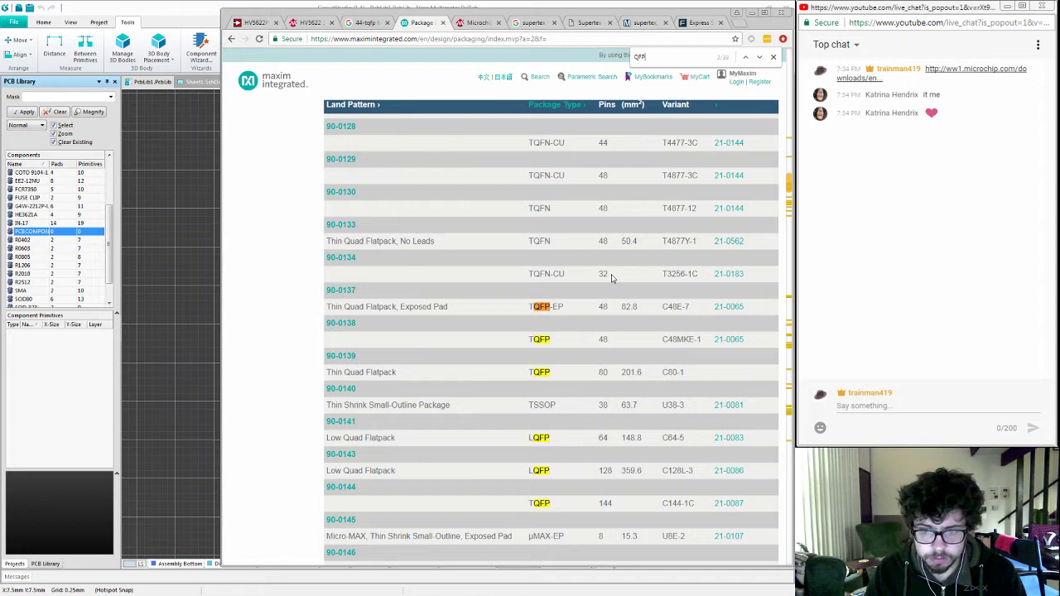
Step: Step through the QFP matches in Maxim's land pattern list, checking for 44-pin packages
{"action": "key", "text": "Return"}
{"action": "key", "text": "Return"}
{"action": "key", "text": "Return"}
{"action": "key", "text": "Return"}
{"action": "key", "text": "Return"}
{"action": "key", "text": "Return"}
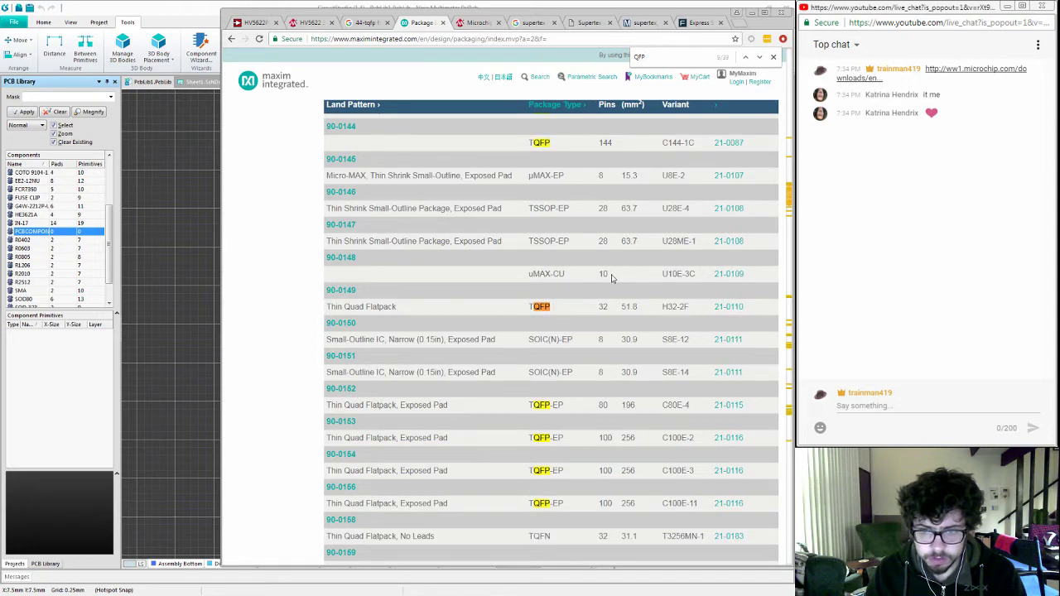
{"action": "key", "text": "Return"}
{"action": "key", "text": "Return"}
{"action": "key", "text": "Return"}
{"action": "key", "text": "Return"}
{"action": "key", "text": "Return"}
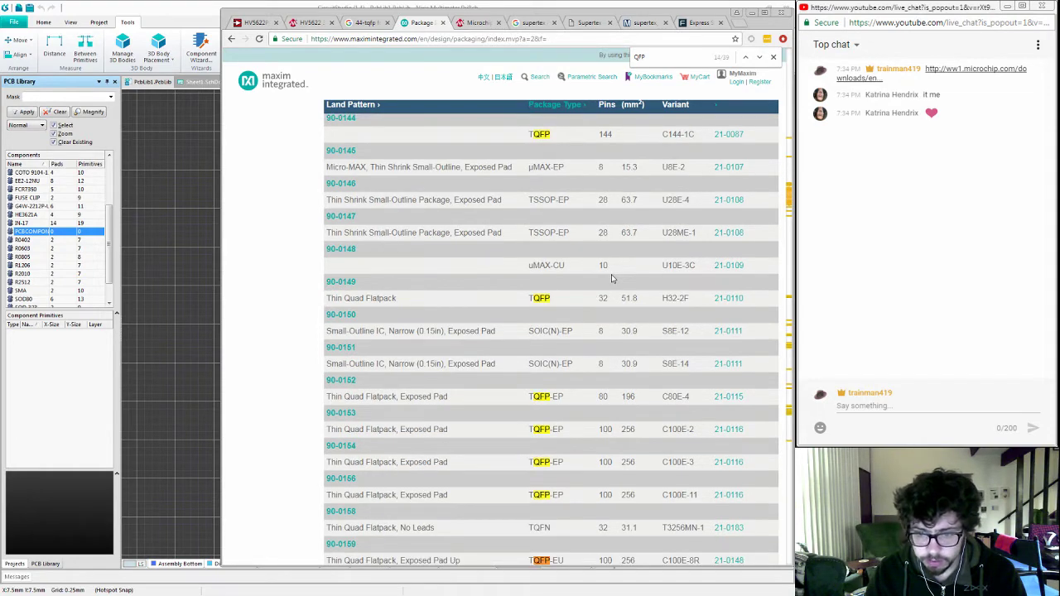
{"action": "key", "text": "Return"}
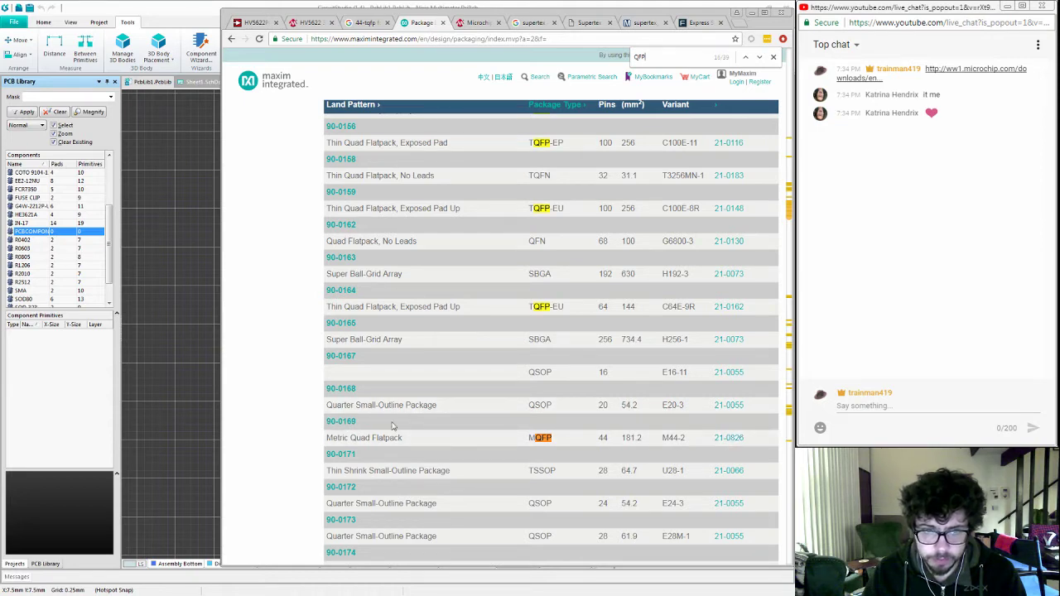
Step: Recheck the list's QFP entries and open land pattern drawing 90-0260 for the 44-pin Metric Quad Flatpack M44-11
{"action": "scroll", "coordinate": [389, 414], "scroll_direction": "up", "scroll_amount": 12}
{"action": "scroll", "coordinate": [414, 421], "scroll_direction": "up", "scroll_amount": 20}
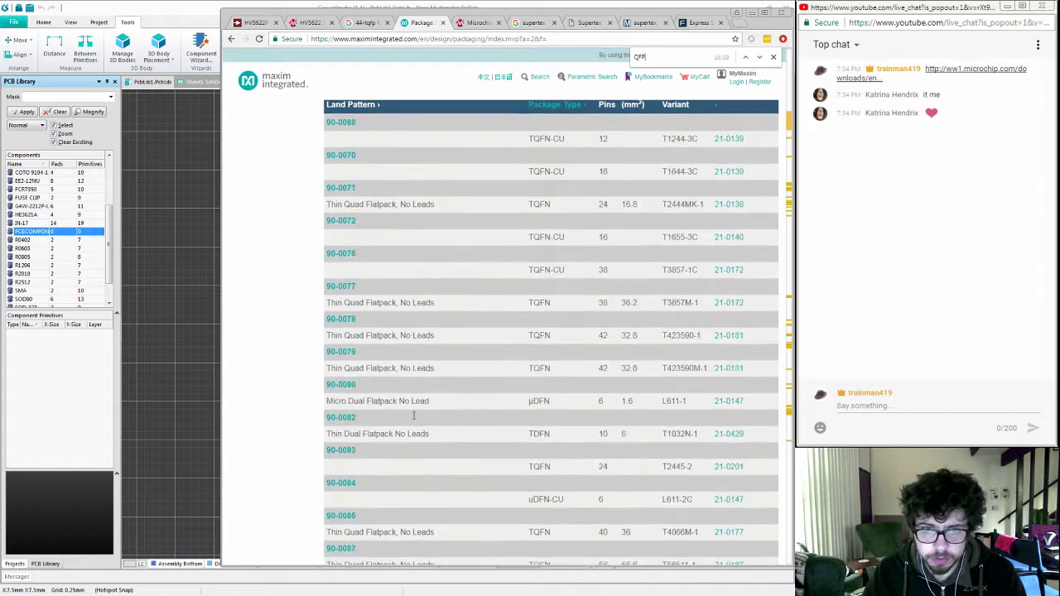
{"action": "scroll", "coordinate": [414, 419], "scroll_direction": "up", "scroll_amount": 10}
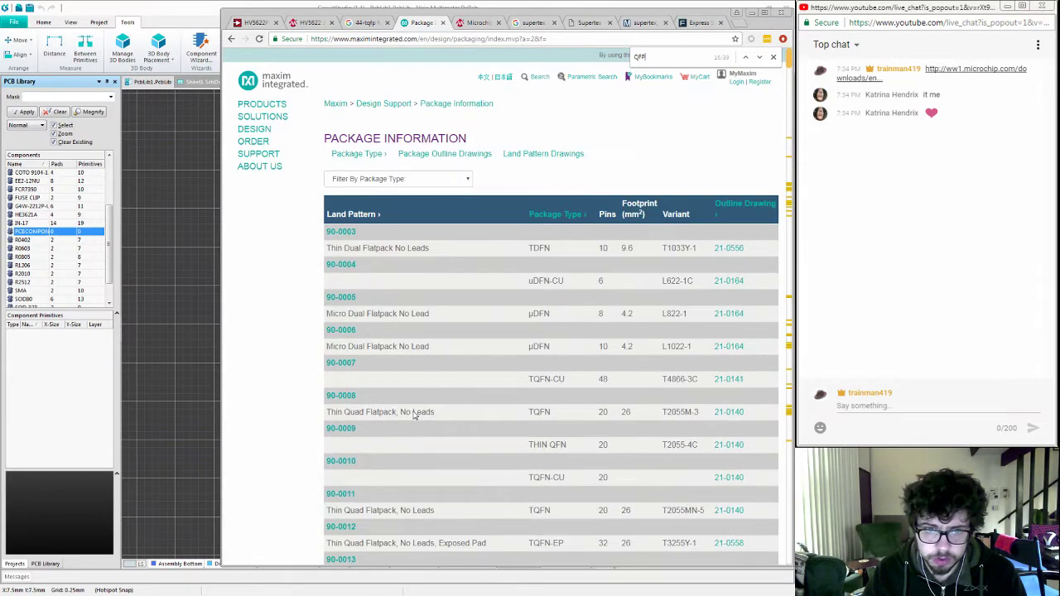
{"action": "scroll", "coordinate": [414, 419], "scroll_direction": "down", "scroll_amount": 4}
{"action": "key", "text": "ctrl+f"}
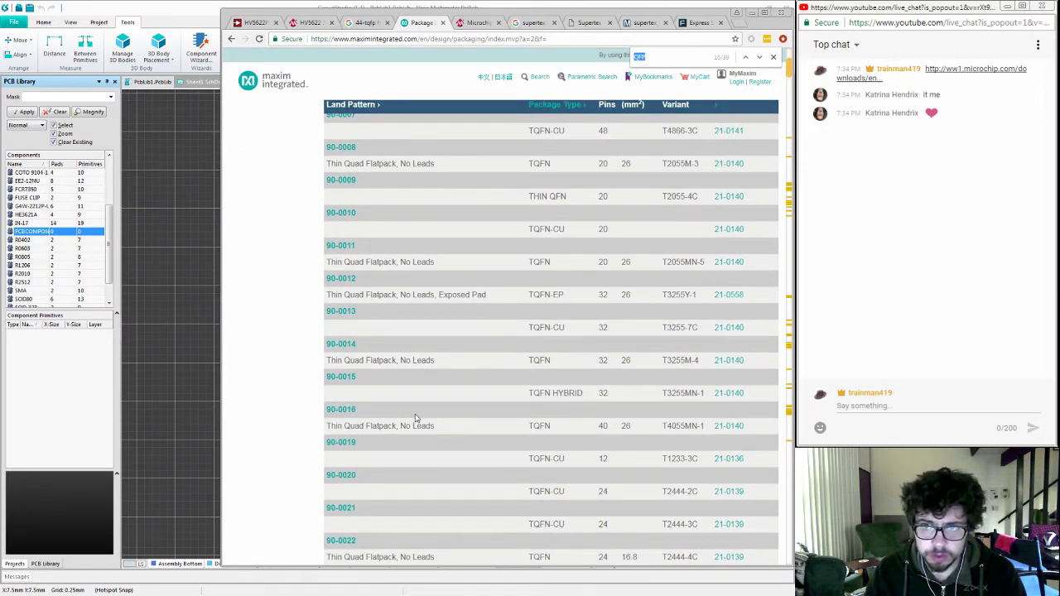
{"action": "key", "text": "Return"}
{"action": "key", "text": "Return"}
{"action": "key", "text": "Return"}
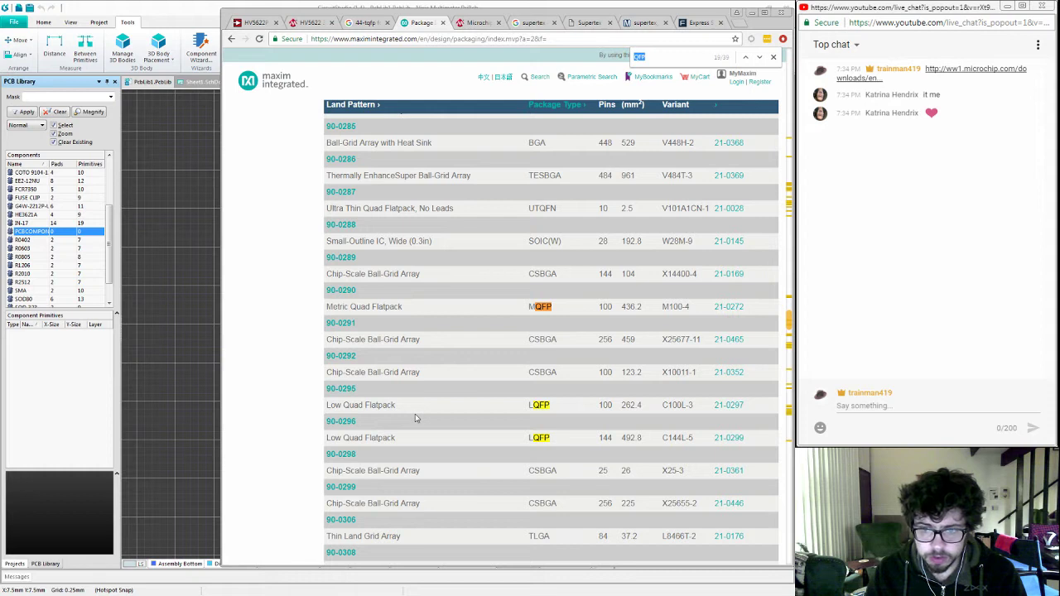
{"action": "left_click", "coordinate": [746, 57]}
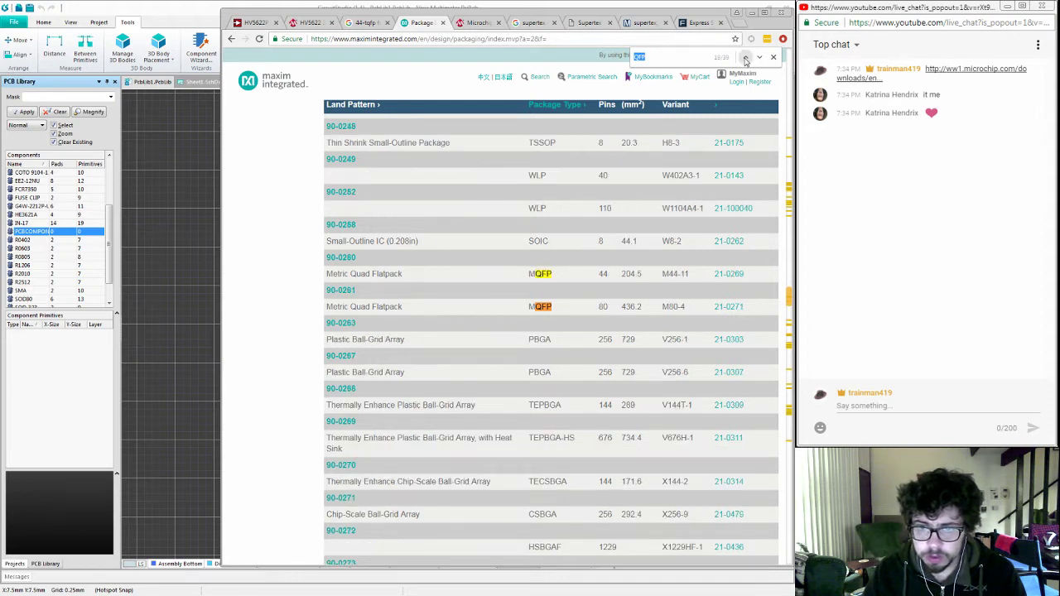
{"action": "left_click", "coordinate": [745, 58]}
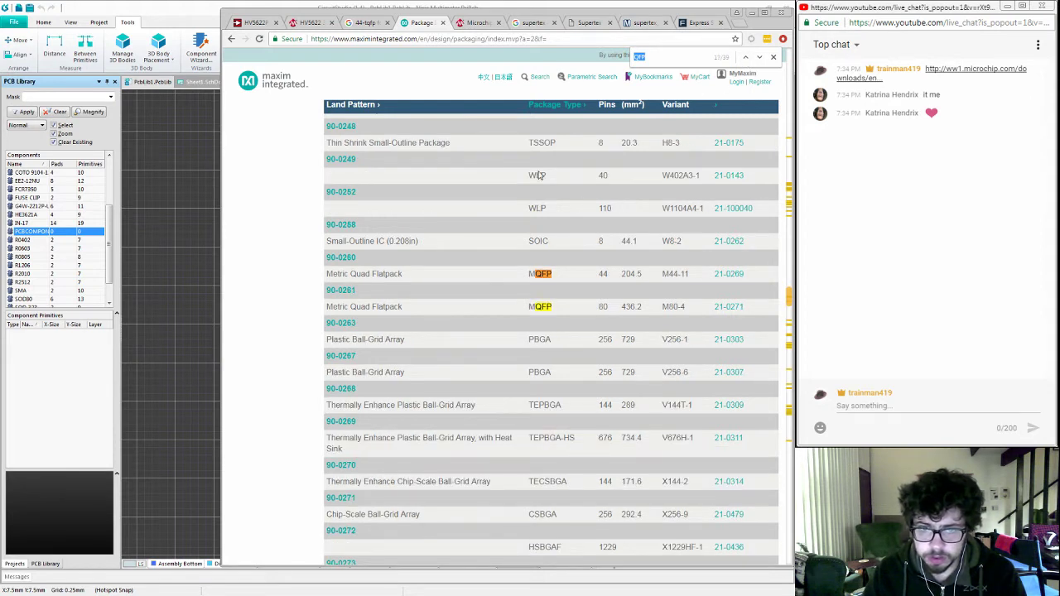
{"action": "left_click", "coordinate": [340, 258]}
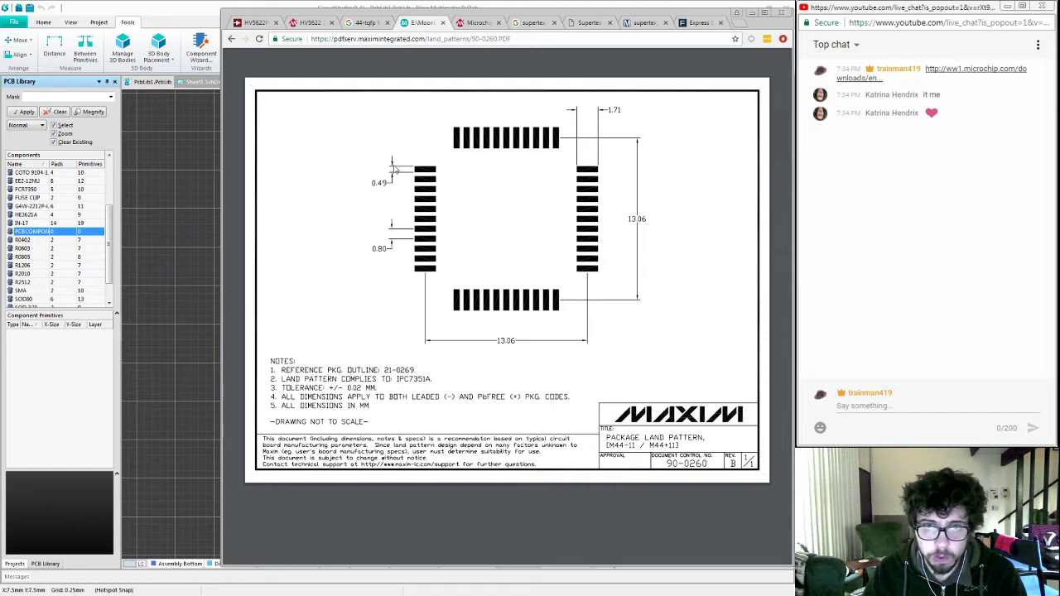
Step: Check the Microchip packaging specification PDF, open microchip.com/packaging in a new tab, and search that page for QFP
{"action": "left_click", "coordinate": [471, 27]}
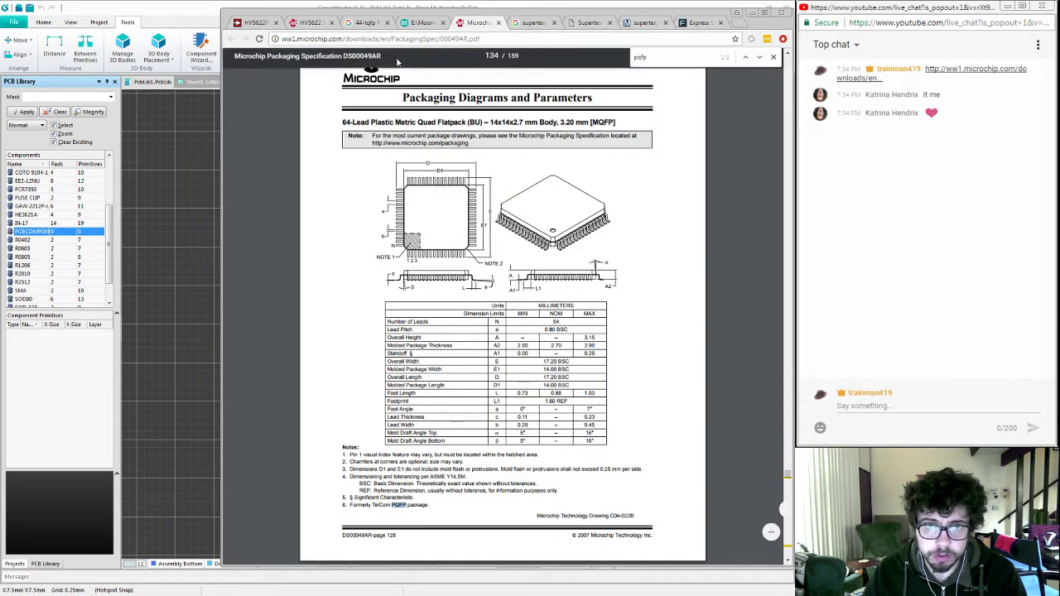
{"action": "key", "text": "ctrl+t"}
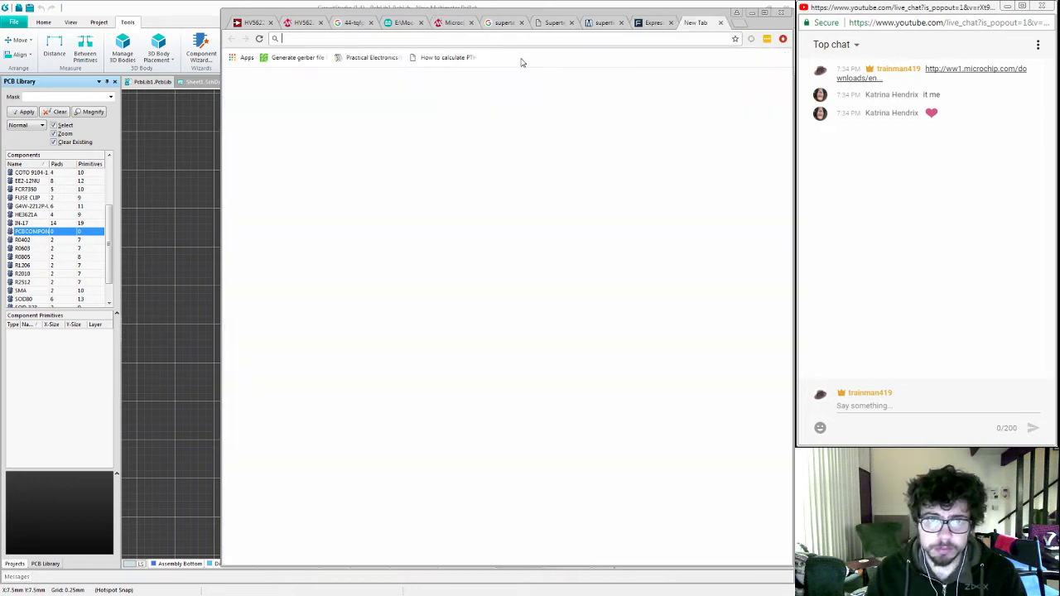
{"action": "type", "text": "micro"}
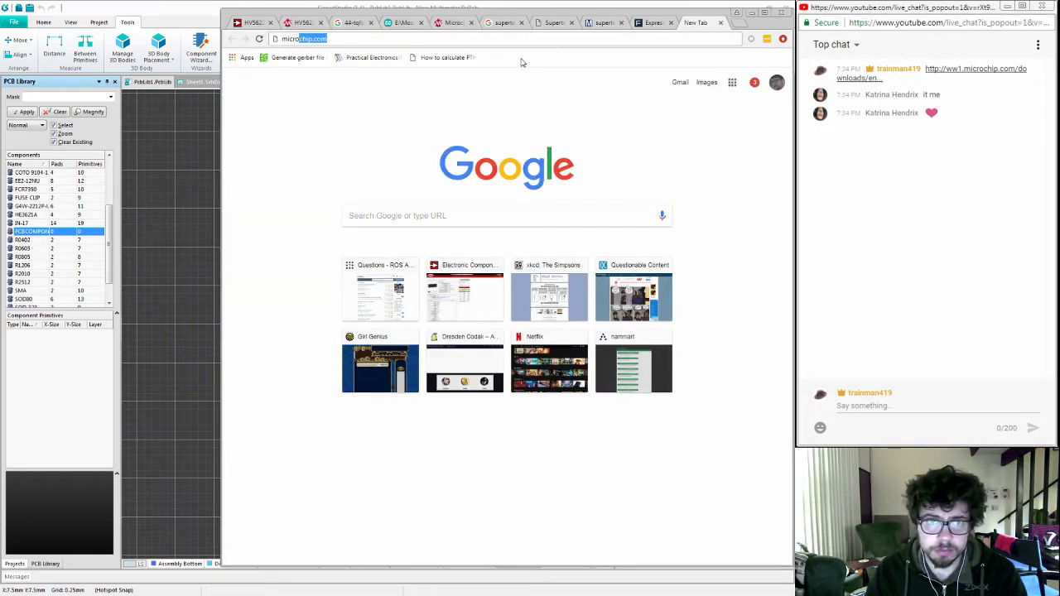
{"action": "key", "text": "Return"}
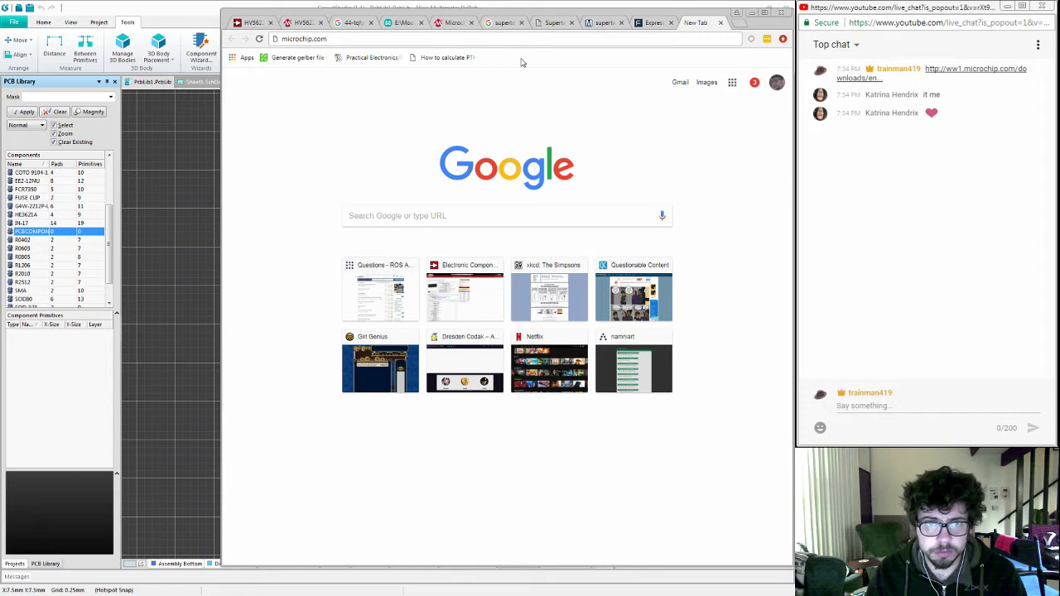
{"action": "type", "text": "/packaging"}
{"action": "key", "text": "Return"}
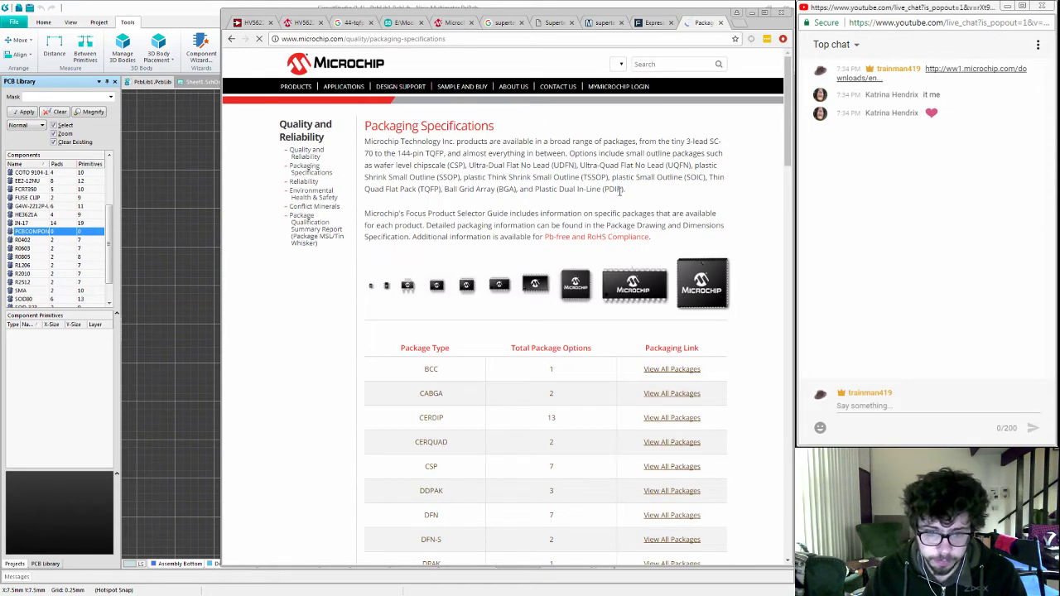
{"action": "key", "text": "ctrl+f"}
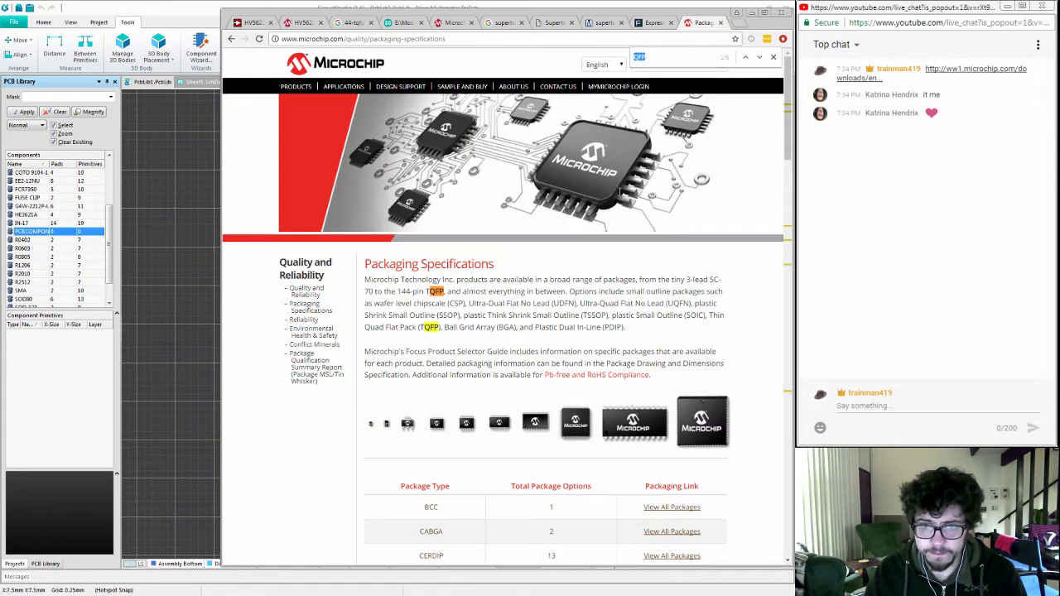
Step: Step through the QFP matches on Microchip's packaging page, open the PQFP family, and check its variations for a 44-lead package
{"action": "key", "text": "Return"}
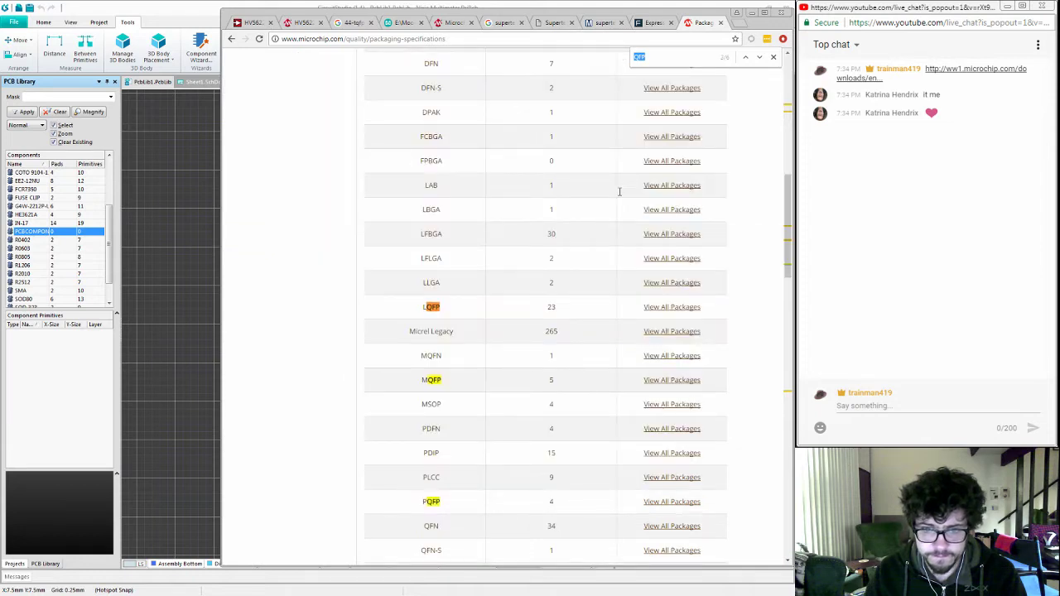
{"action": "key", "text": "Return"}
{"action": "key", "text": "Return"}
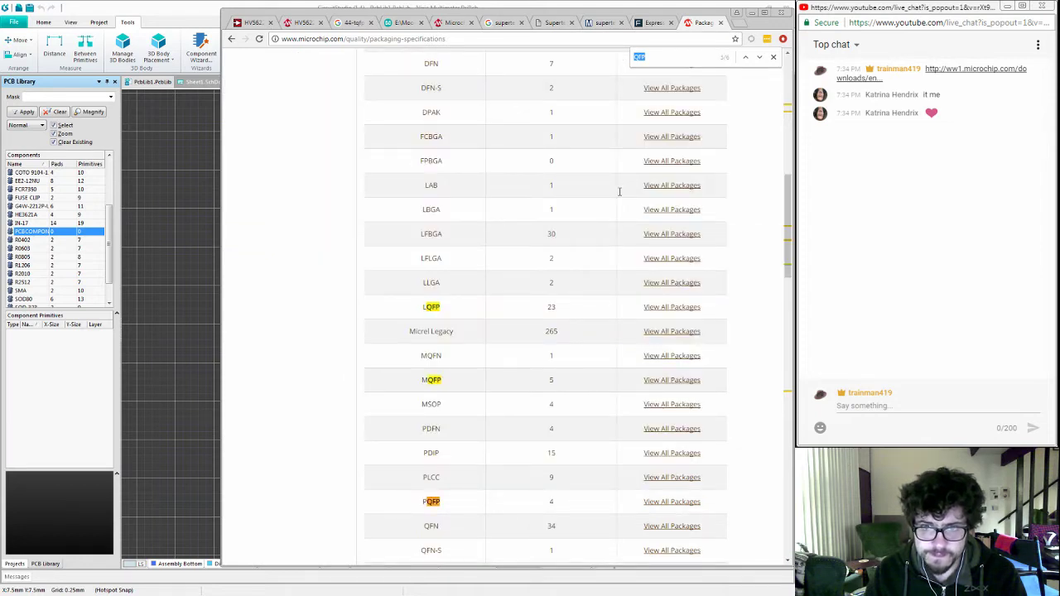
{"action": "key", "text": "Return"}
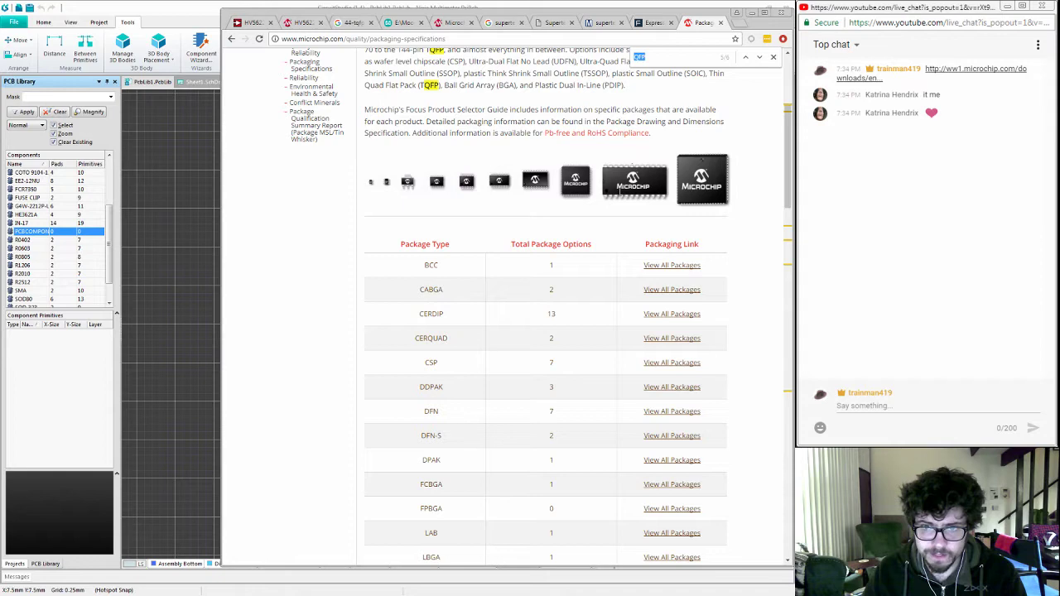
{"action": "scroll", "coordinate": [620, 190], "scroll_direction": "down", "scroll_amount": 6}
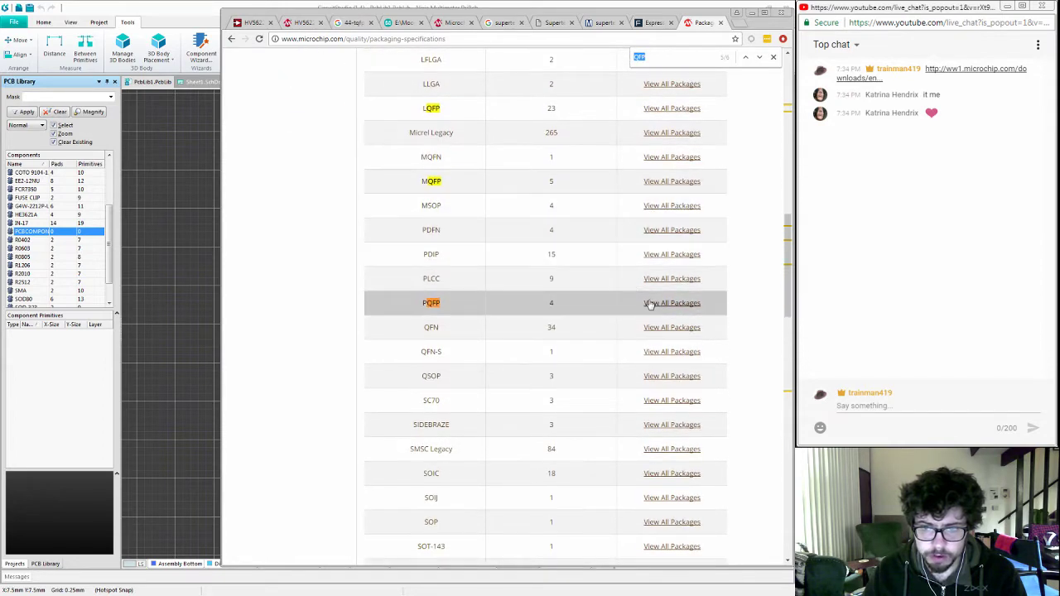
{"action": "left_click", "coordinate": [645, 304]}
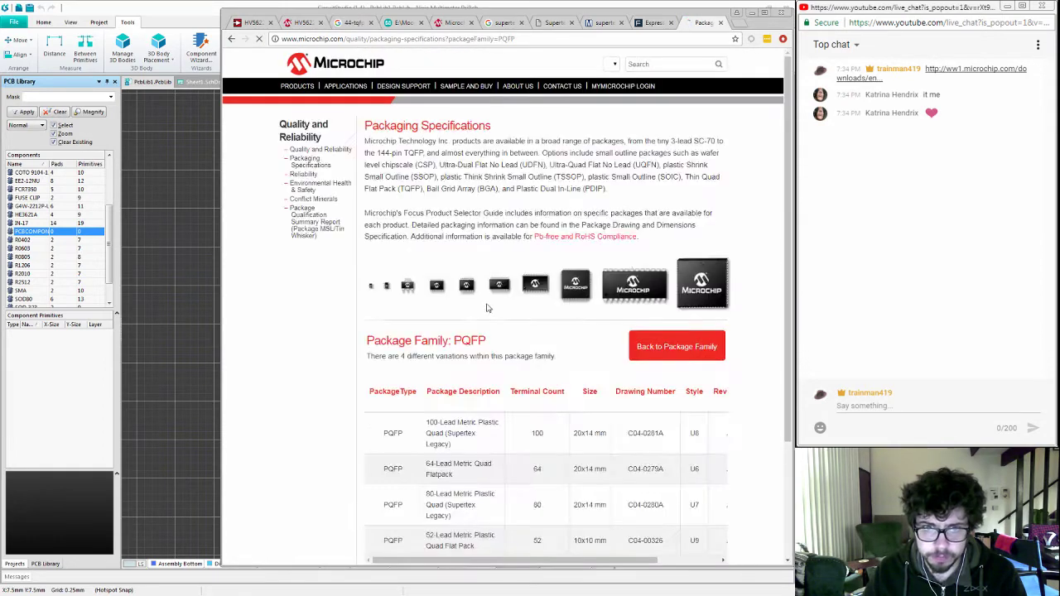
{"action": "scroll", "coordinate": [560, 301], "scroll_direction": "down", "scroll_amount": 3}
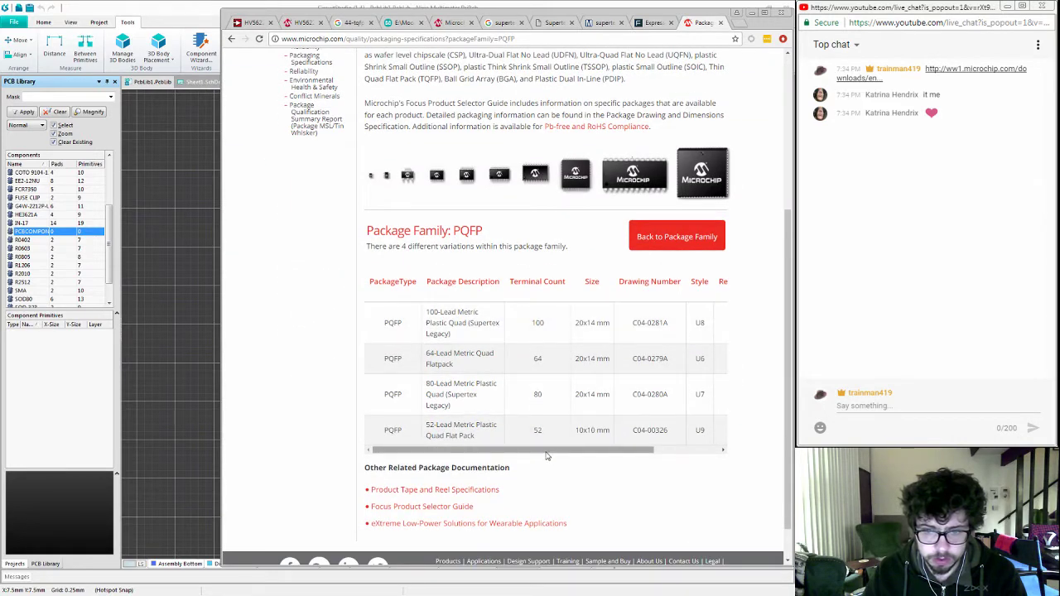
{"action": "mouse_move", "coordinate": [546, 456]}
{"action": "left_mouse_down"}
{"action": "mouse_move", "coordinate": [646, 455]}
{"action": "mouse_move", "coordinate": [487, 448]}
{"action": "left_mouse_up"}
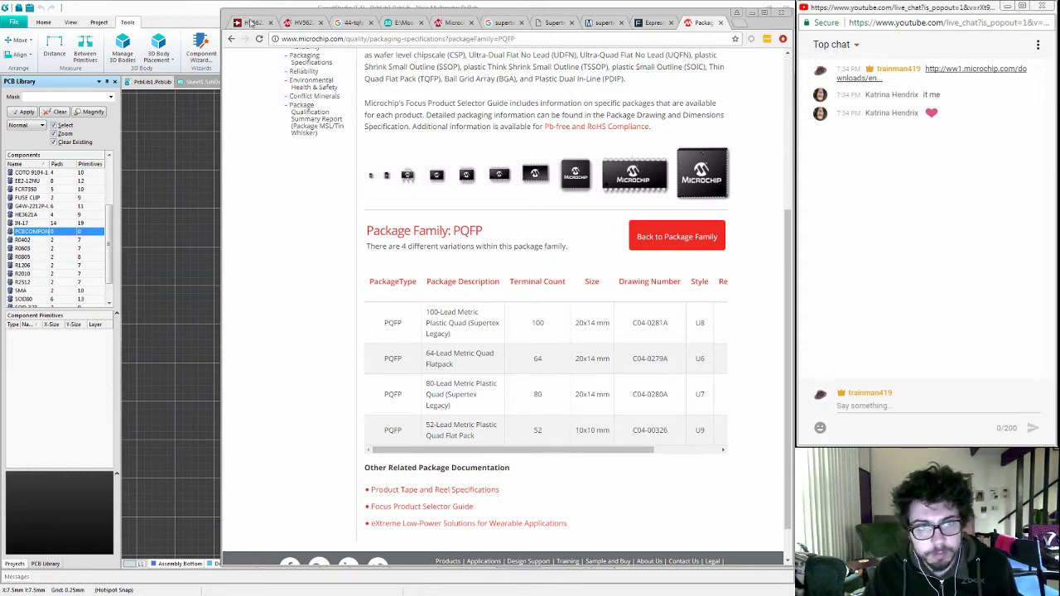
Step: Return to Microchip's package type list, search it for QFP again, and open the MQFP family's packages in a new tab
{"action": "left_click", "coordinate": [232, 40]}
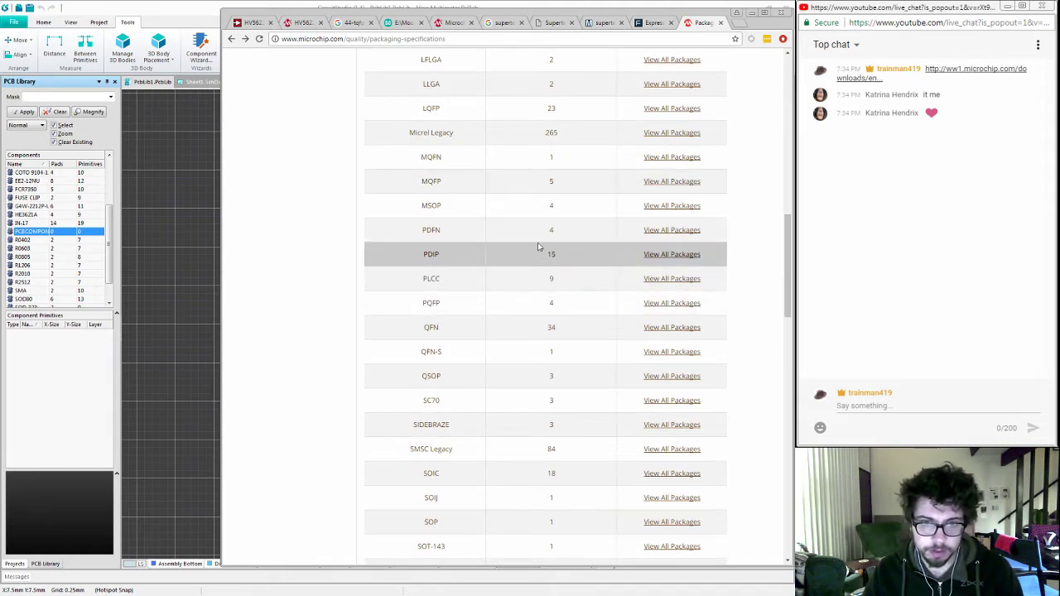
{"action": "key", "text": "ctrl+f"}
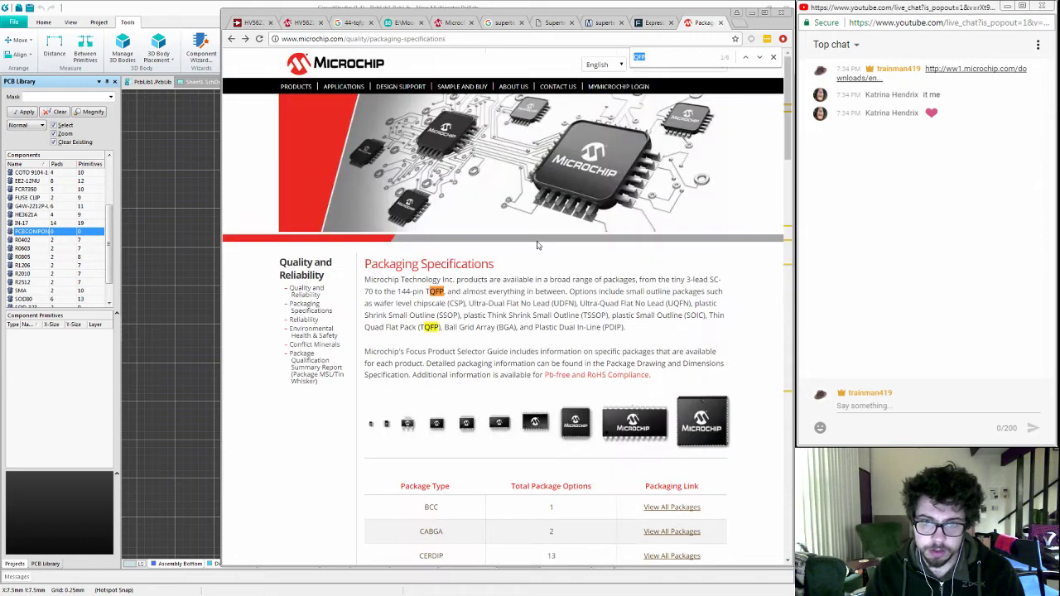
{"action": "key", "text": "Return"}
{"action": "key", "text": "Return"}
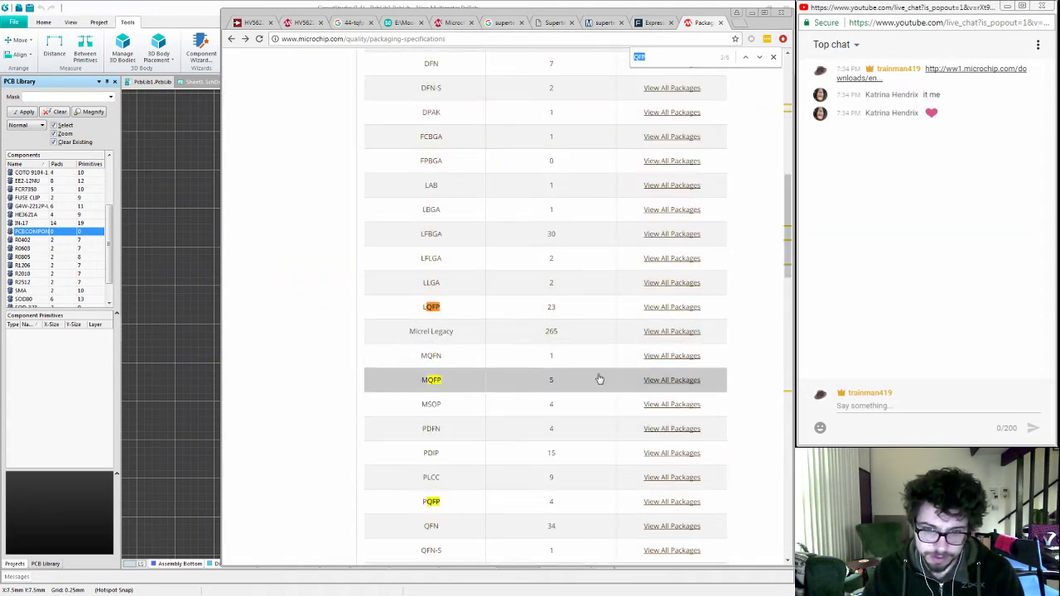
{"action": "middle_click", "coordinate": [672, 380]}
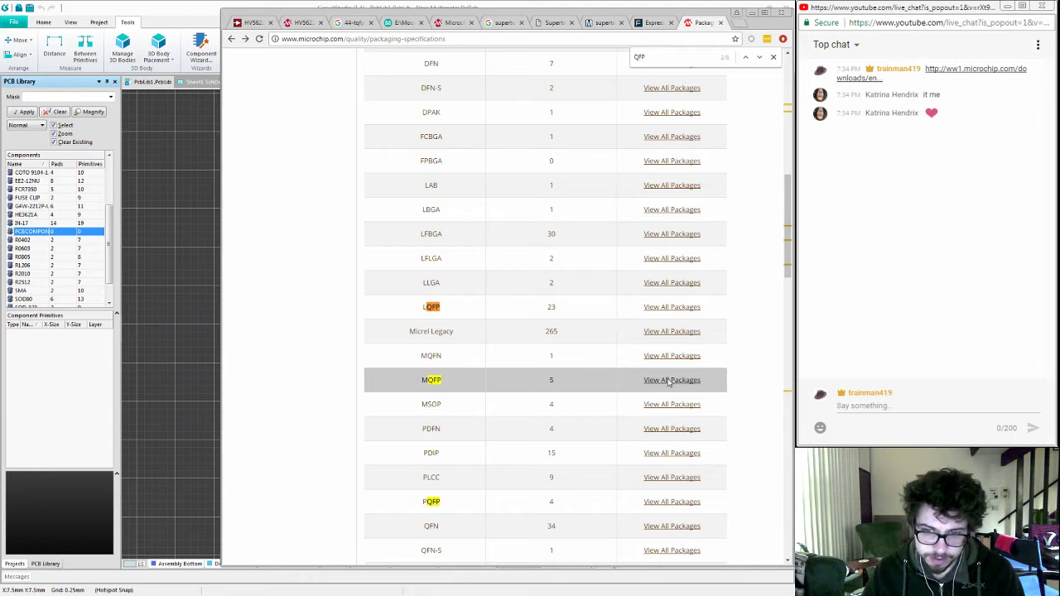
Step: Step through the remaining QFP matches to TQFP and open that family's packages in a new tab
{"action": "left_click", "coordinate": [759, 57]}
{"action": "left_click", "coordinate": [759, 57]}
{"action": "left_click", "coordinate": [759, 57]}
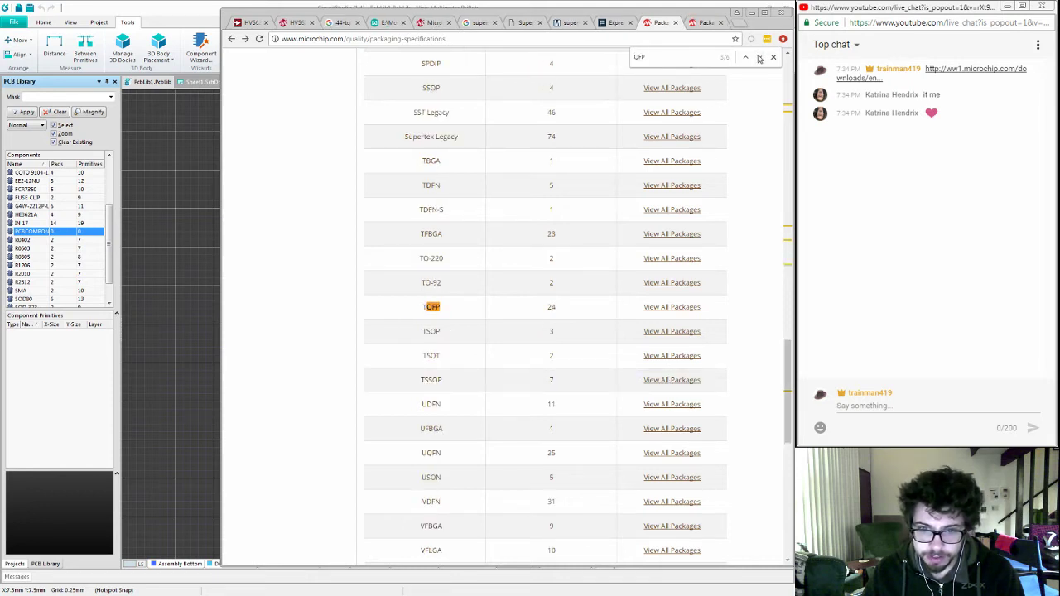
{"action": "left_click", "coordinate": [759, 57]}
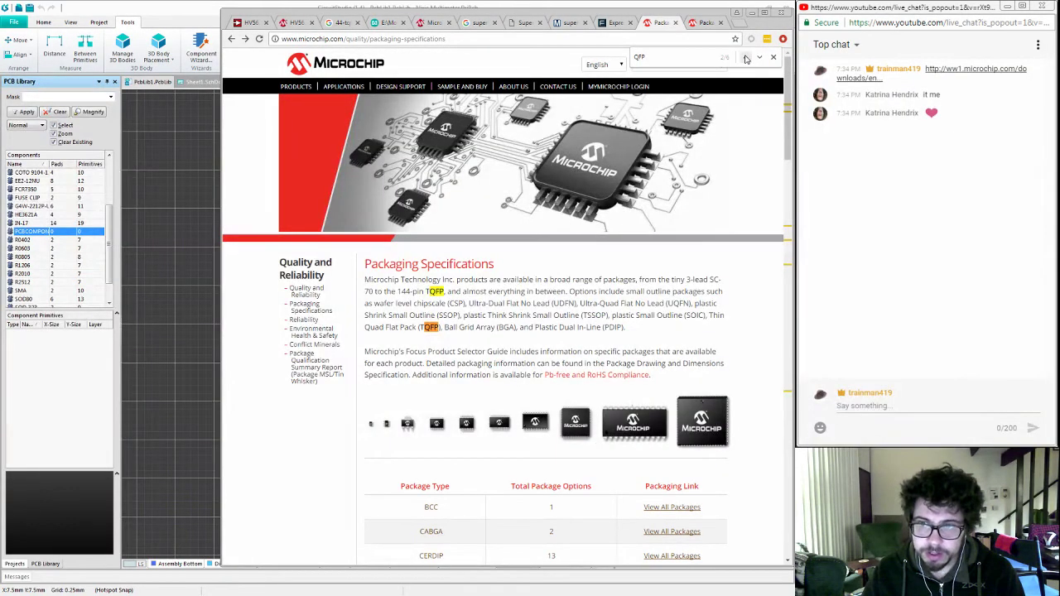
{"action": "left_click", "coordinate": [745, 57]}
{"action": "left_click", "coordinate": [745, 57]}
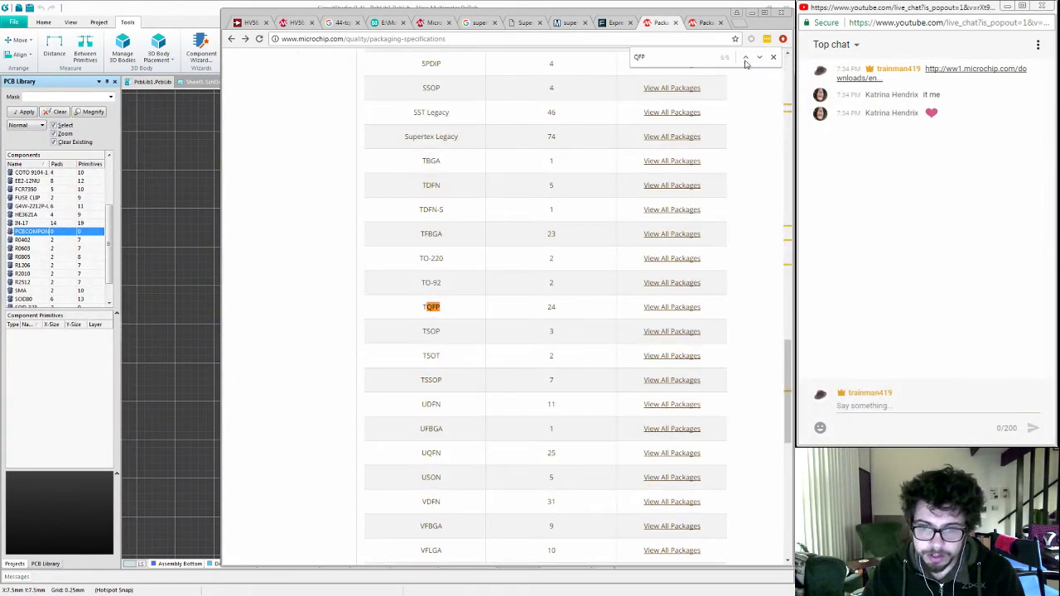
{"action": "middle_click", "coordinate": [672, 307]}
Step: Examine the MQFP family table for 44-lead packages, their body sizes and drawing numbers
{"action": "key", "text": "ctrl+Tab"}
{"action": "scroll", "coordinate": [671, 309], "scroll_direction": "down", "scroll_amount": 3}
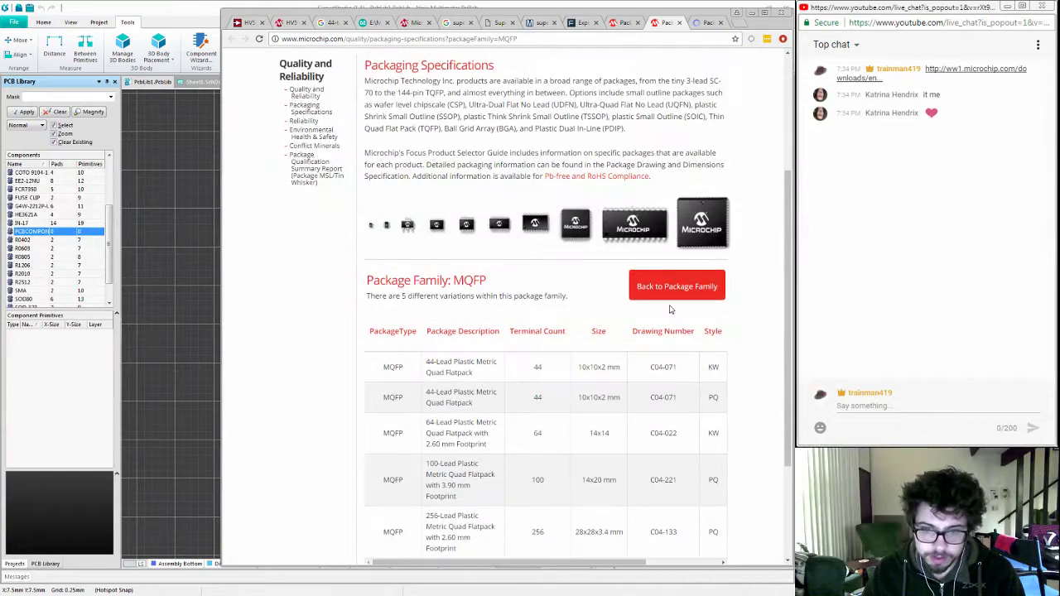
{"action": "scroll", "coordinate": [670, 309], "scroll_direction": "down", "scroll_amount": 1}
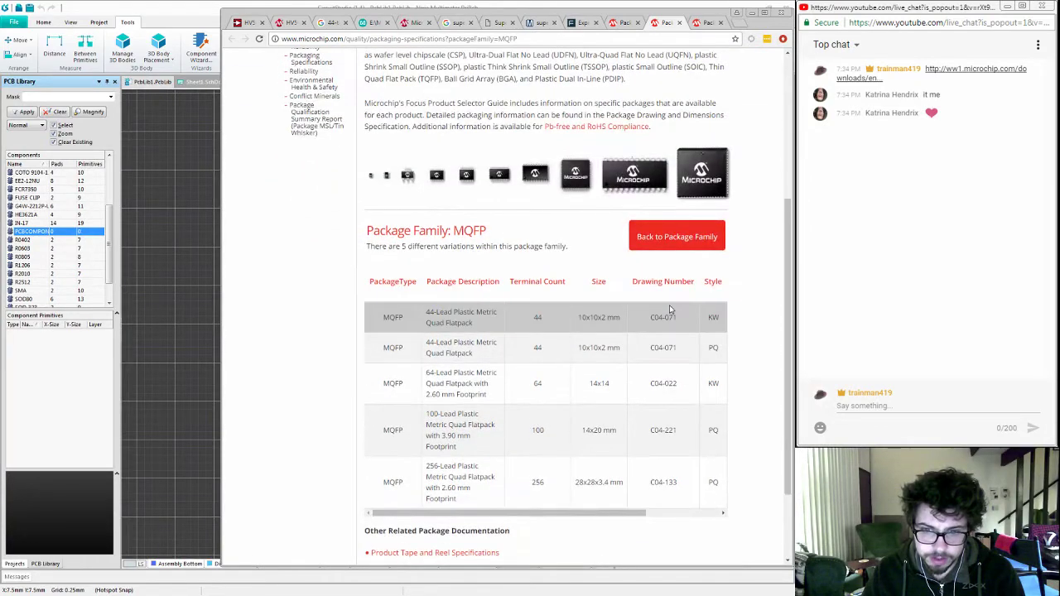
{"action": "scroll", "coordinate": [671, 309], "scroll_direction": "down", "scroll_amount": 1}
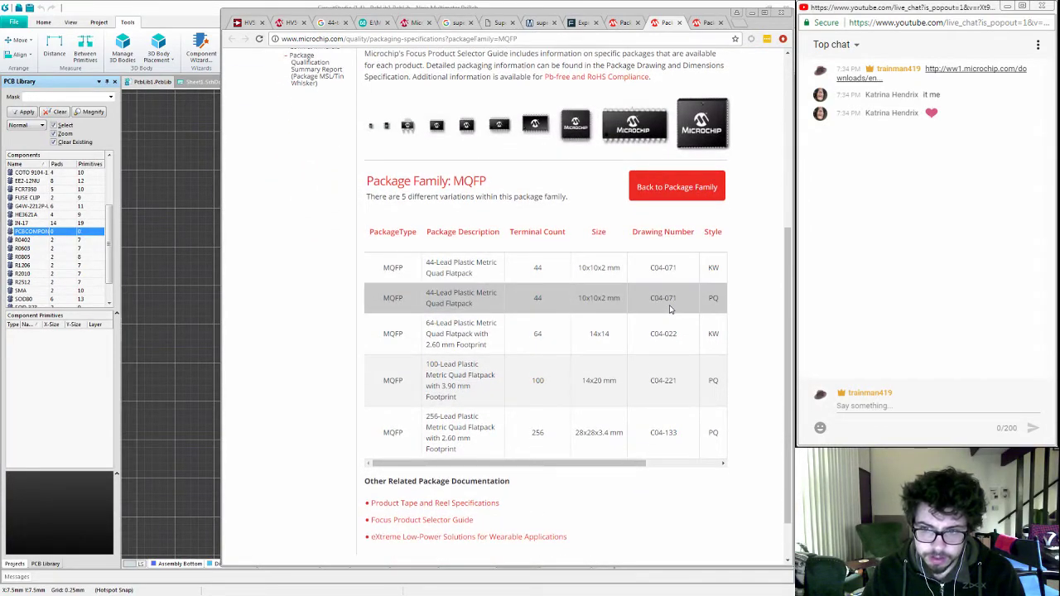
{"action": "scroll", "coordinate": [671, 309], "scroll_direction": "down", "scroll_amount": 1}
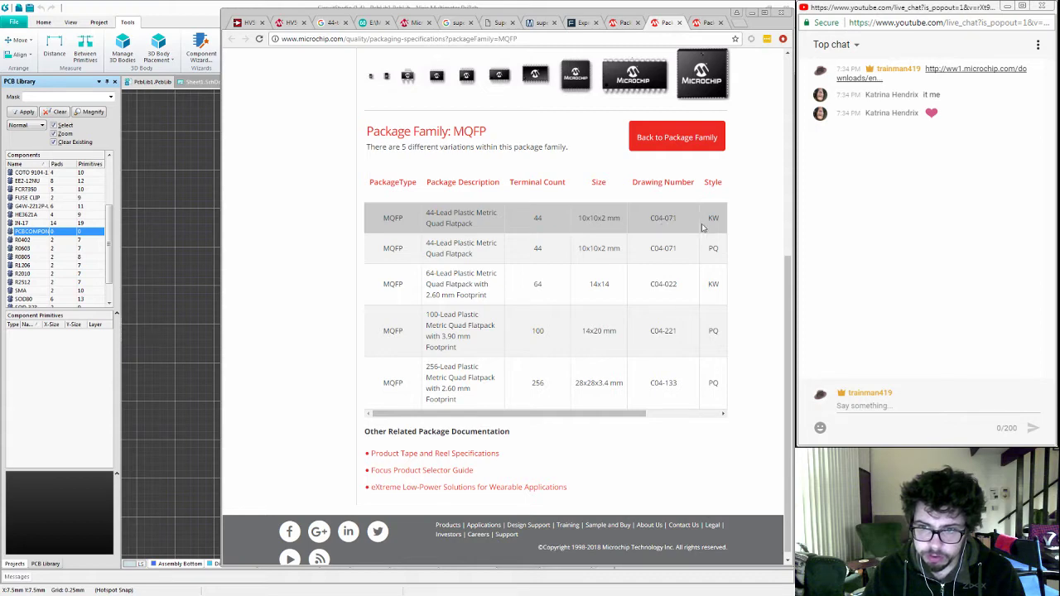
Step: Examine the TQFP family table for 44-lead packages and their body sizes
{"action": "left_click", "coordinate": [706, 23]}
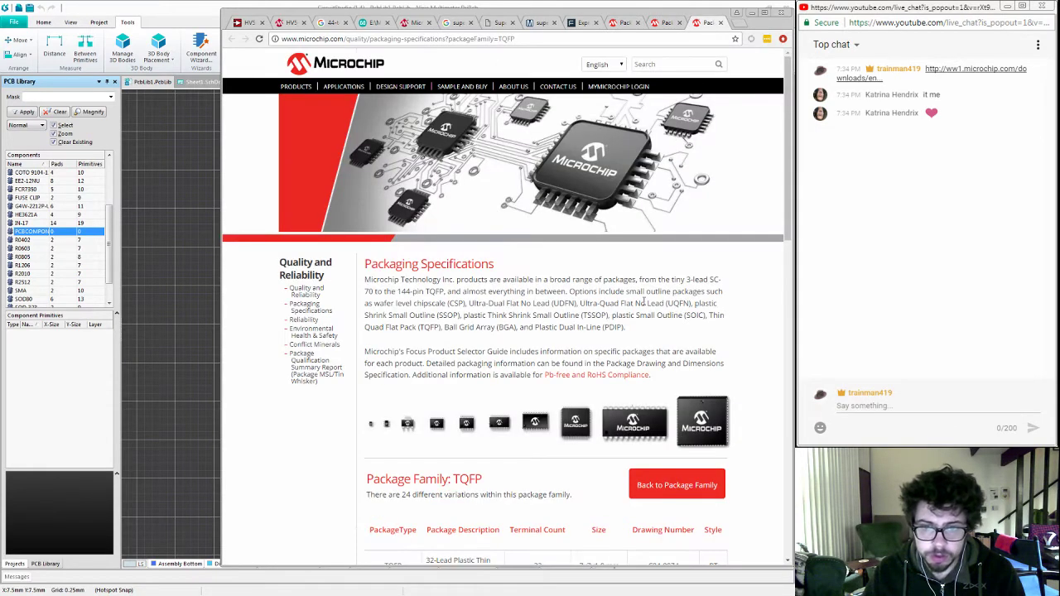
{"action": "scroll", "coordinate": [737, 300], "scroll_direction": "down", "scroll_amount": 1}
{"action": "scroll", "coordinate": [737, 300], "scroll_direction": "down", "scroll_amount": 3}
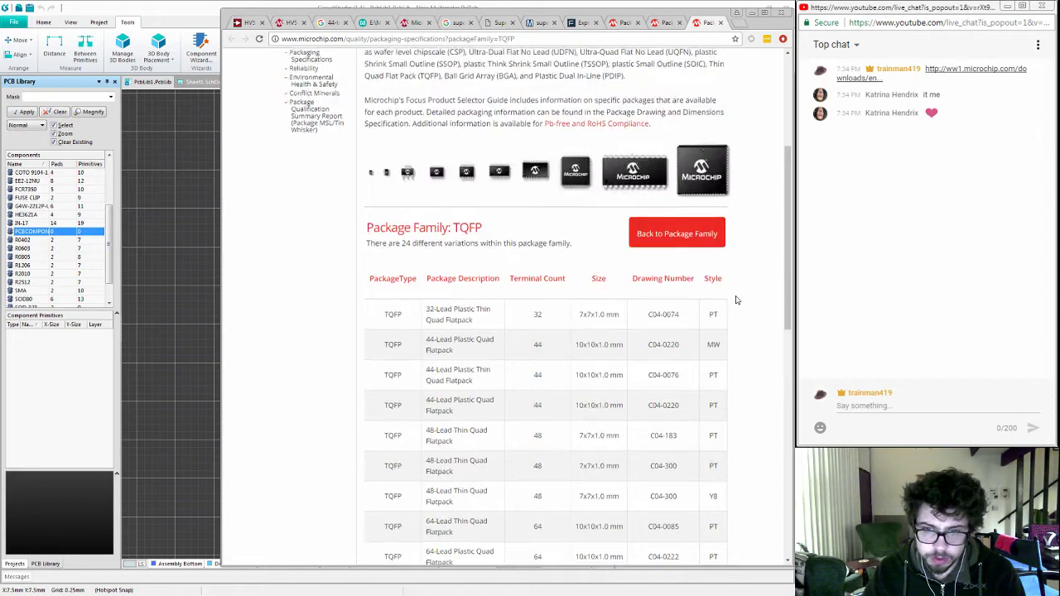
{"action": "scroll", "coordinate": [737, 300], "scroll_direction": "down", "scroll_amount": 1}
{"action": "scroll", "coordinate": [737, 300], "scroll_direction": "down", "scroll_amount": 2}
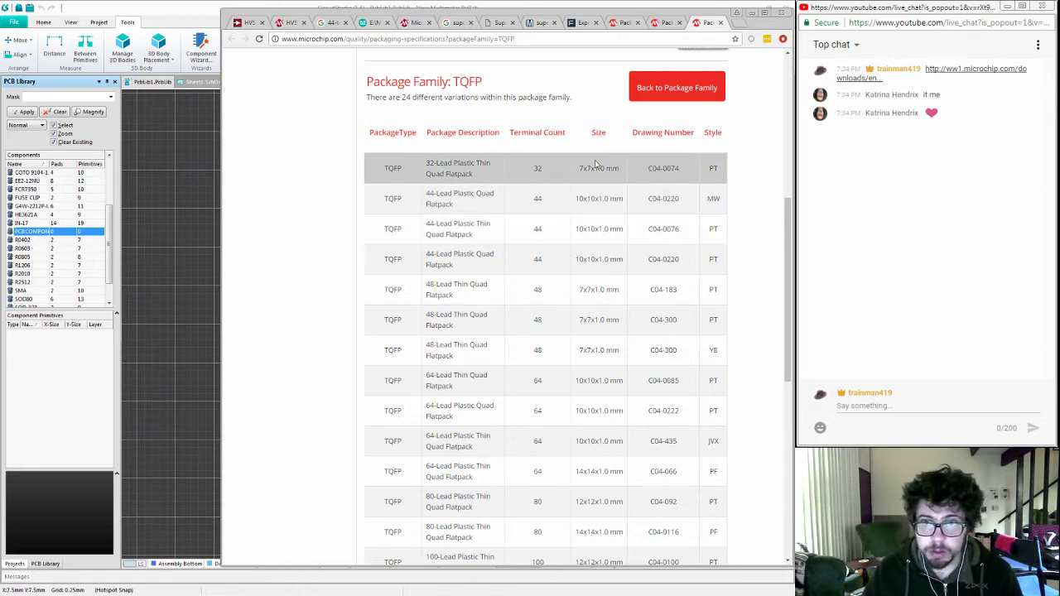
Step: Revisit the MQFP and package type pages, and check the package name on the HV5622 datasheet's 44-lead outline page
{"action": "left_click", "coordinate": [660, 23]}
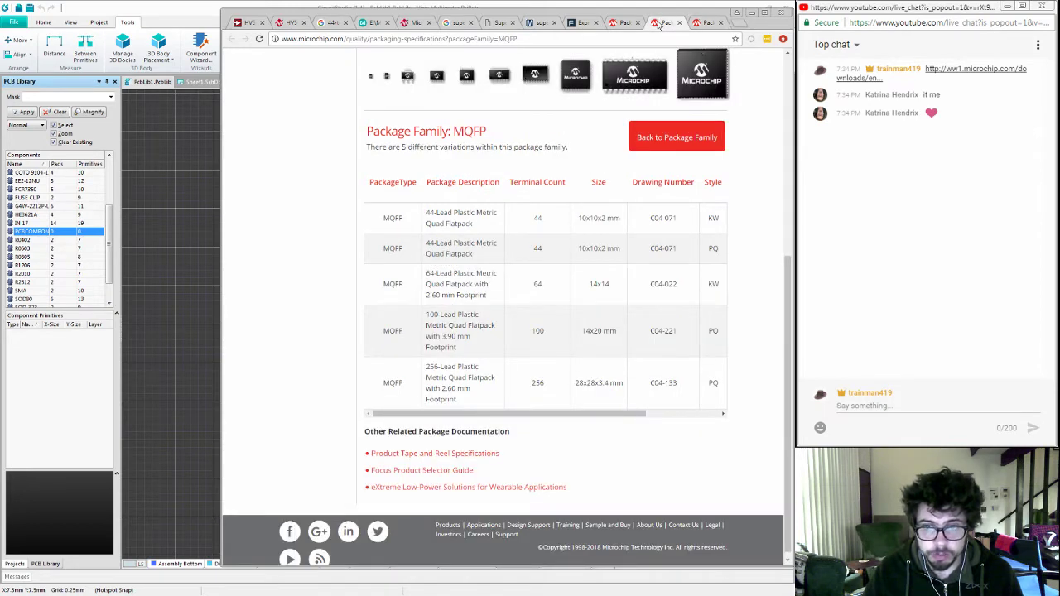
{"action": "left_click", "coordinate": [618, 22]}
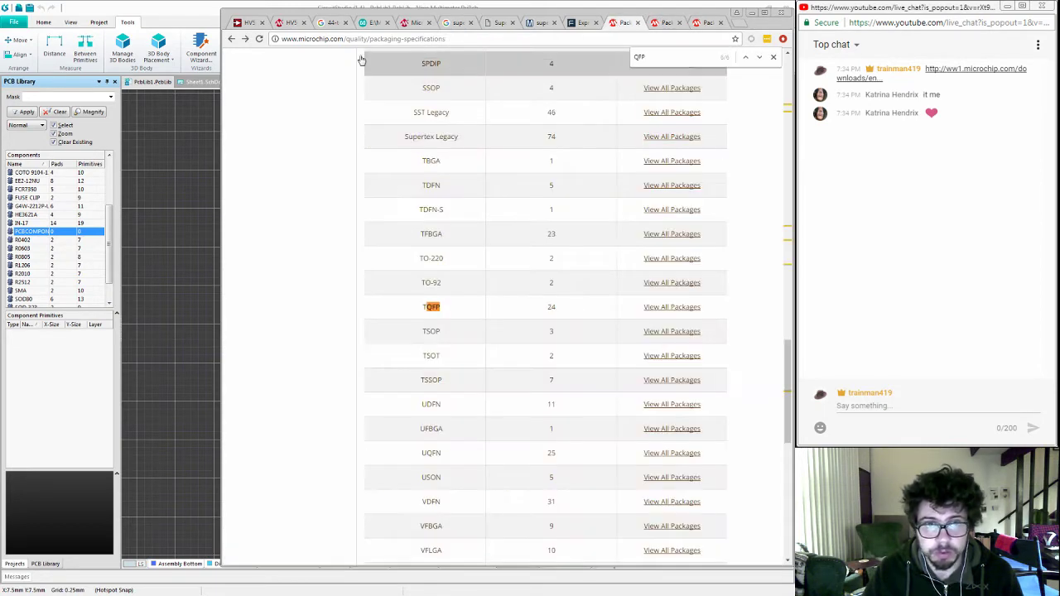
{"action": "left_click", "coordinate": [285, 22]}
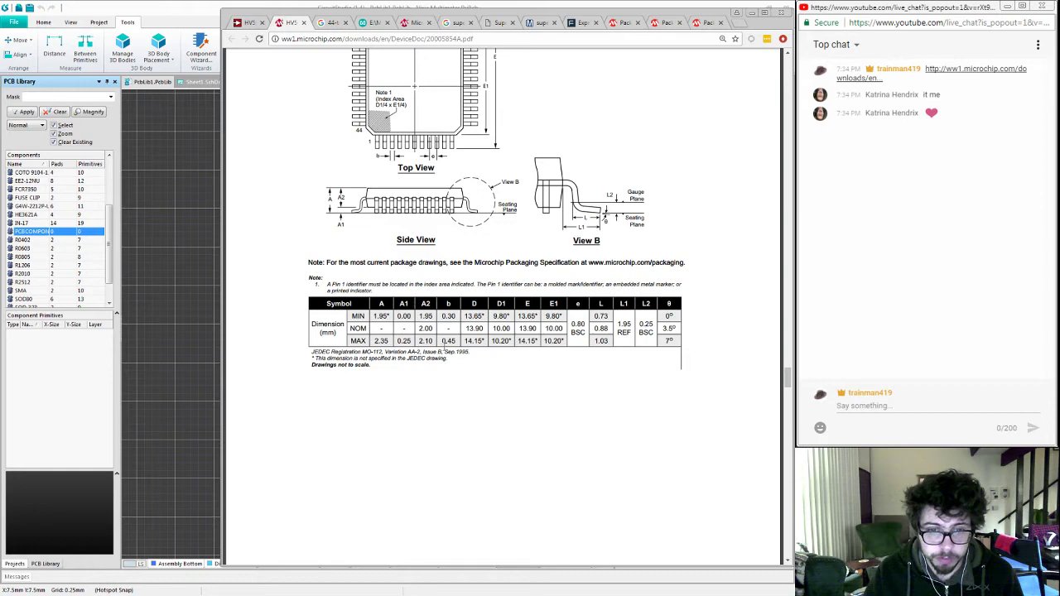
{"action": "scroll", "coordinate": [493, 377], "scroll_direction": "up", "scroll_amount": 3}
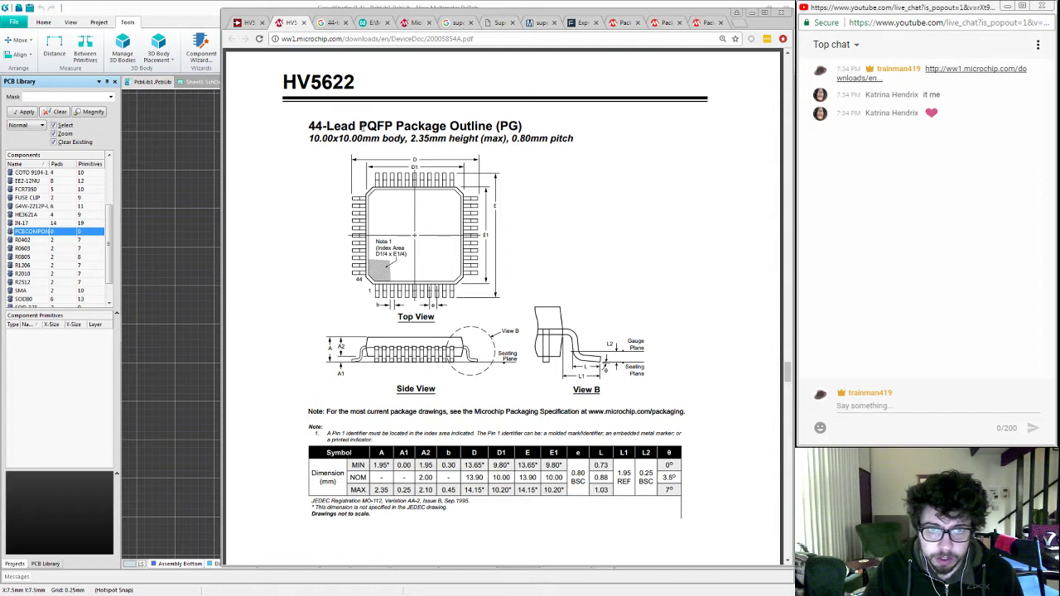
{"action": "left_click_drag", "start_coordinate": [361, 125], "coordinate": [390, 125]}
{"action": "left_click", "coordinate": [389, 126]}
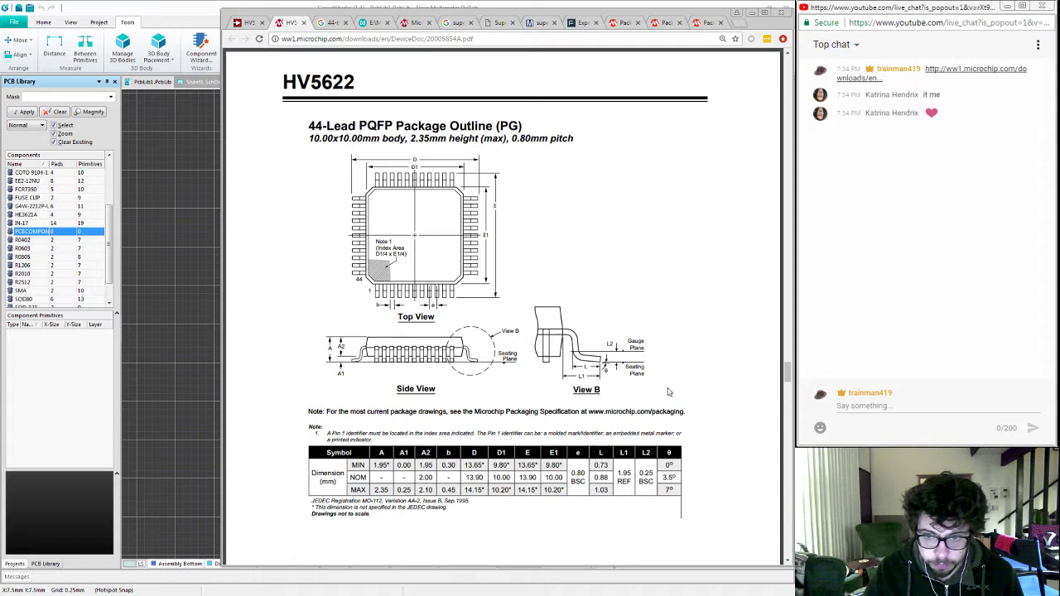
Step: Examine the HV5622 datasheet's 44-Lead PQFP (PG) drawing and dimension table, along with the following PLCC outline page
{"action": "scroll", "coordinate": [503, 284], "scroll_direction": "down", "scroll_amount": 2}
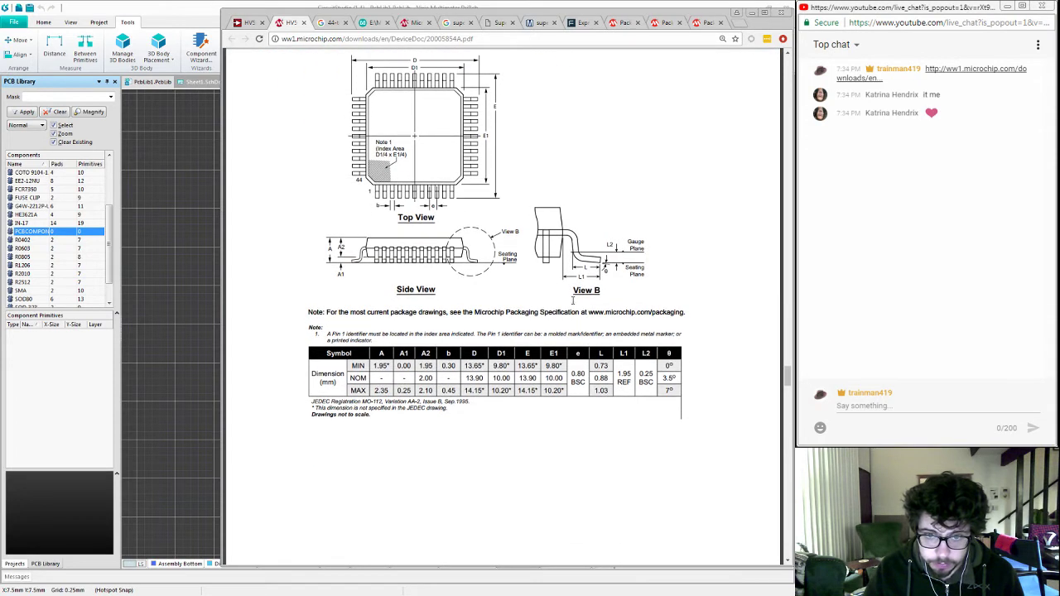
{"action": "scroll", "coordinate": [661, 355], "scroll_direction": "down", "scroll_amount": 10}
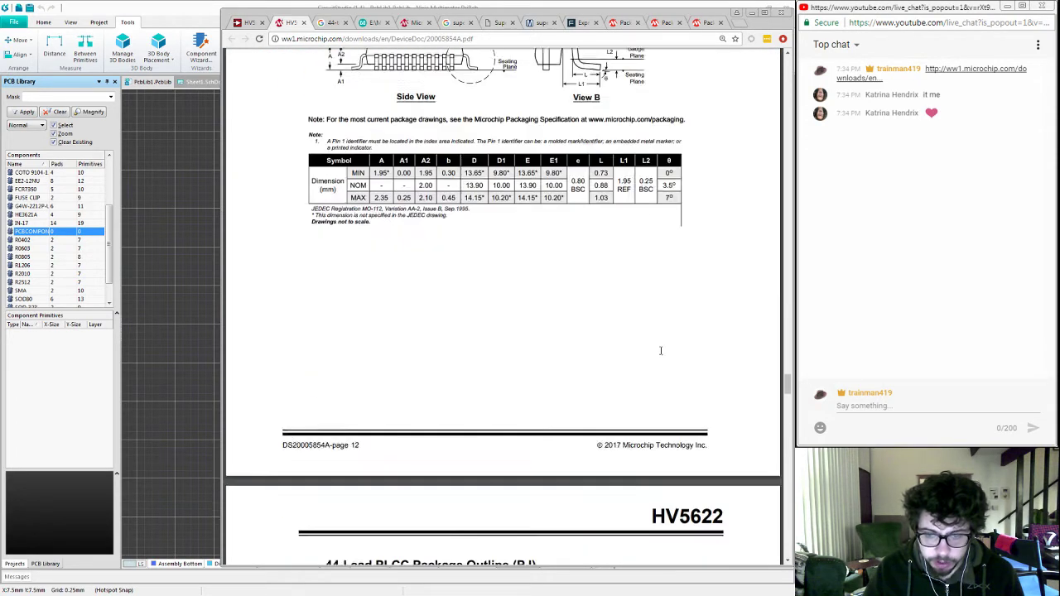
{"action": "scroll", "coordinate": [661, 354], "scroll_direction": "up", "scroll_amount": 1}
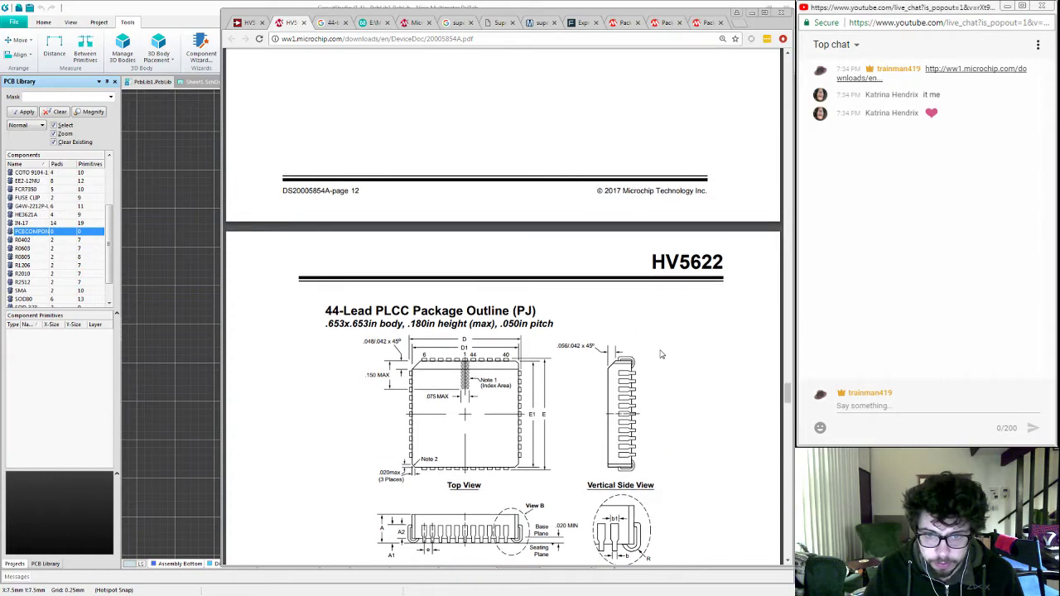
{"action": "scroll", "coordinate": [661, 354], "scroll_direction": "up", "scroll_amount": 7}
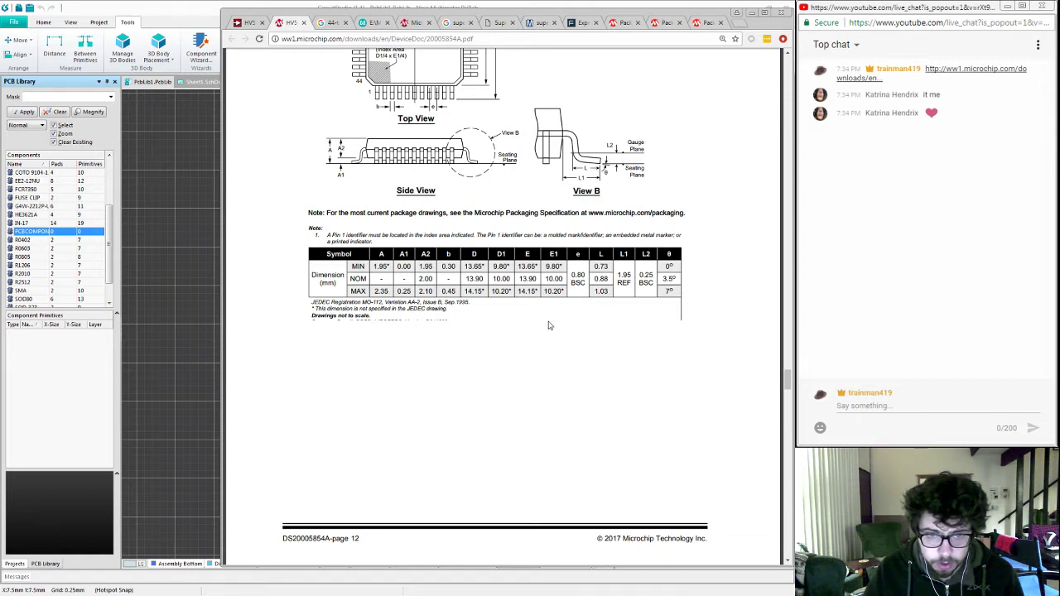
{"action": "scroll", "coordinate": [583, 335], "scroll_direction": "up", "scroll_amount": 1}
{"action": "scroll", "coordinate": [583, 334], "scroll_direction": "up", "scroll_amount": 3}
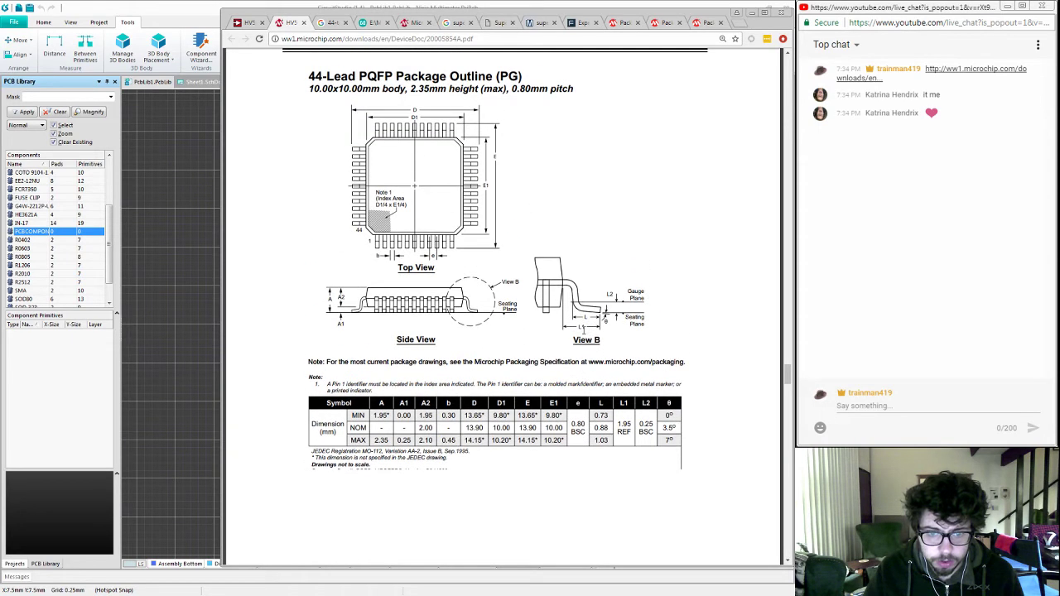
{"action": "scroll", "coordinate": [583, 330], "scroll_direction": "up", "scroll_amount": 1}
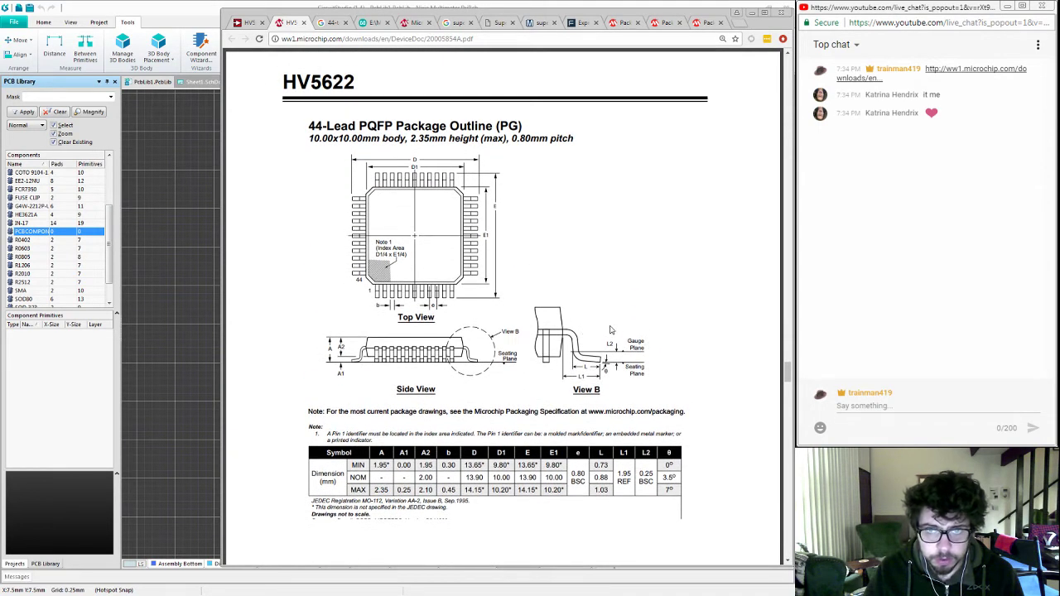
Step: Compare the 44-lead entries in the MQFP family table with the HV5622 datasheet's PQFP outline
{"action": "left_click", "coordinate": [660, 22]}
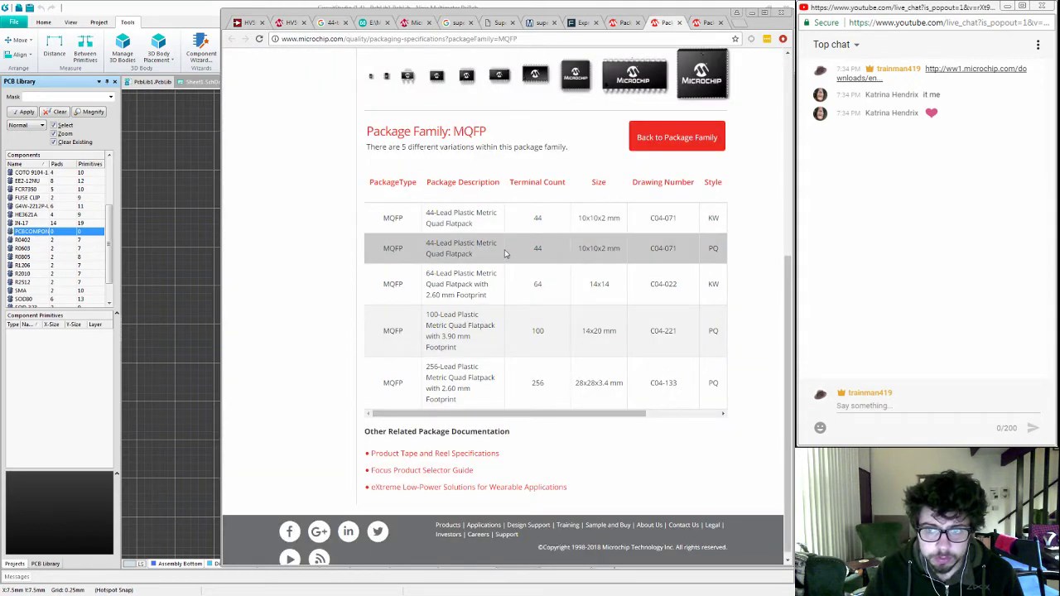
{"action": "left_click", "coordinate": [288, 22]}
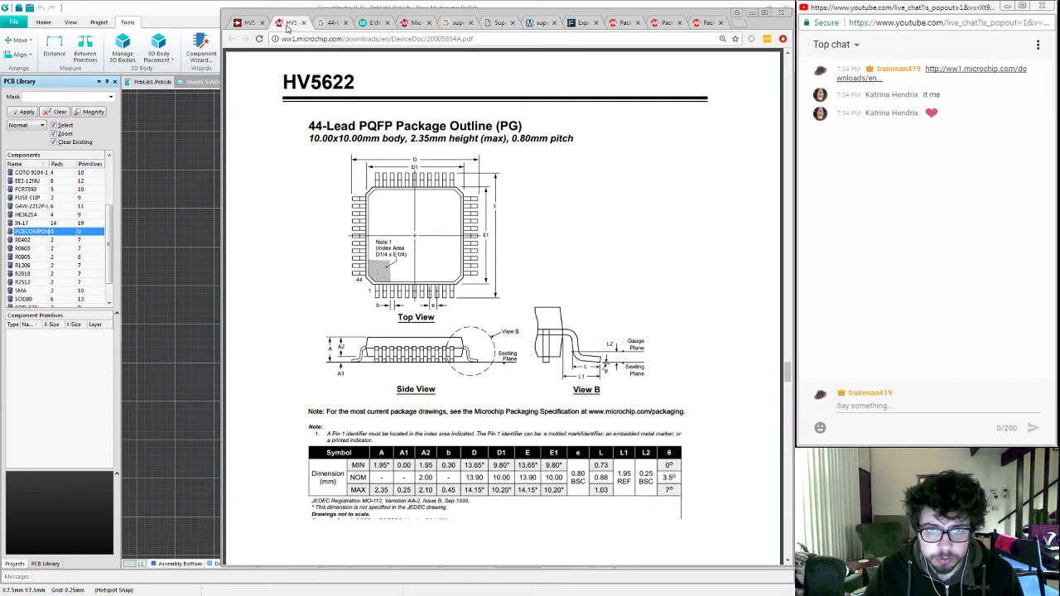
{"action": "left_click", "coordinate": [663, 23]}
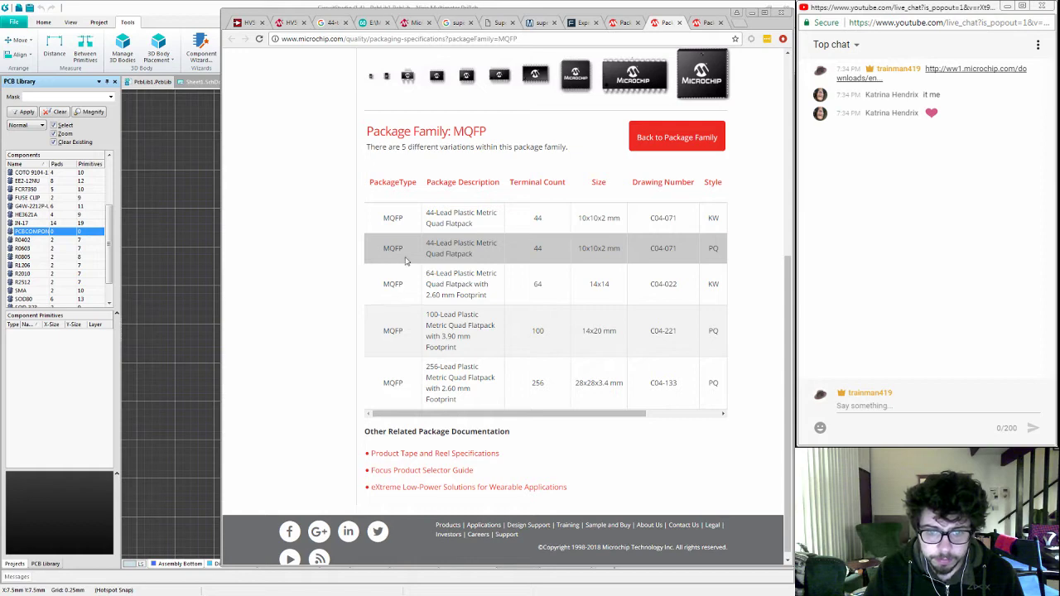
Step: Search the Microchip Packaging Specification PDF for the remaining "pqfp" mention and for "MQFP", and check the MQFP family's index entries
{"action": "scroll", "coordinate": [511, 290], "scroll_direction": "up", "scroll_amount": 1}
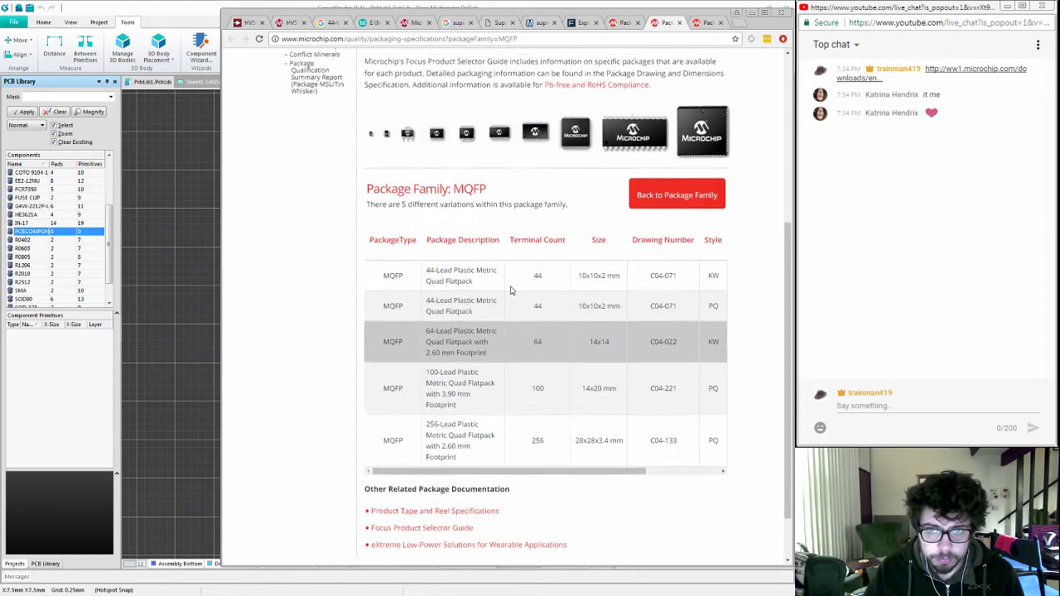
{"action": "scroll", "coordinate": [510, 290], "scroll_direction": "up", "scroll_amount": 2}
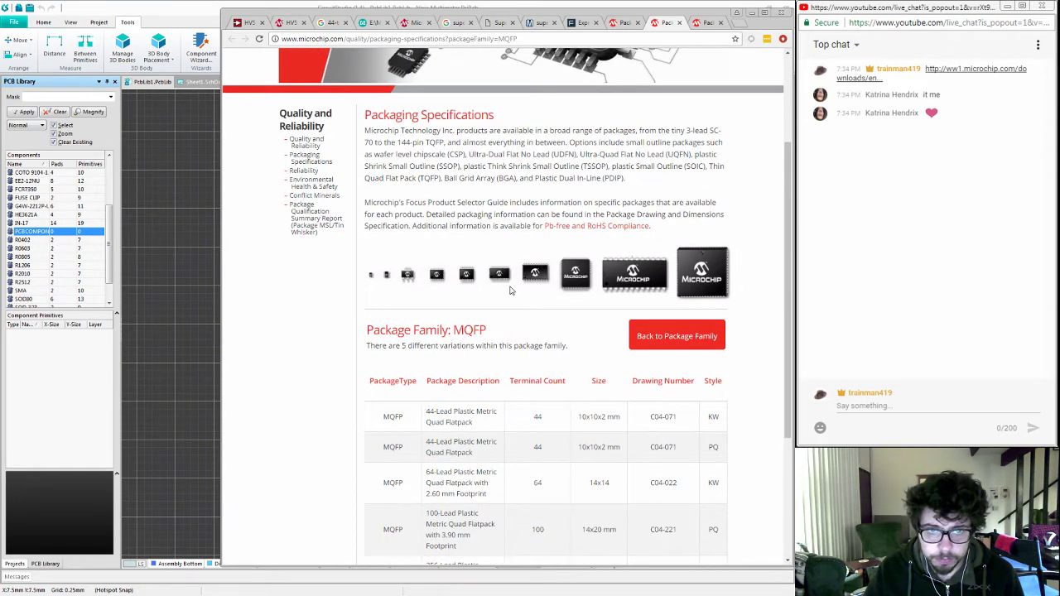
{"action": "scroll", "coordinate": [510, 290], "scroll_direction": "down", "scroll_amount": 1}
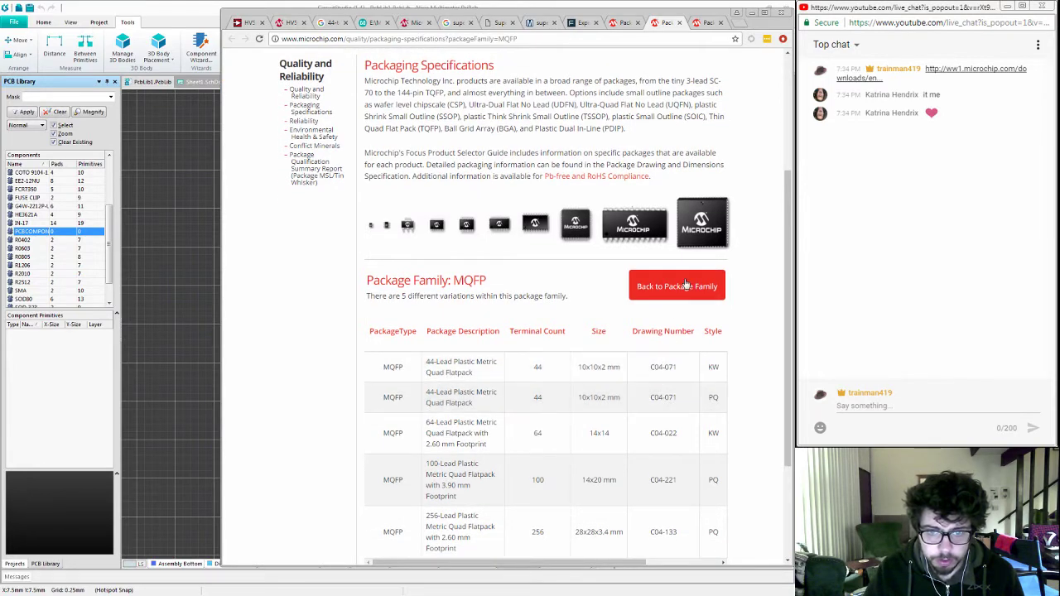
{"action": "left_click", "coordinate": [416, 24]}
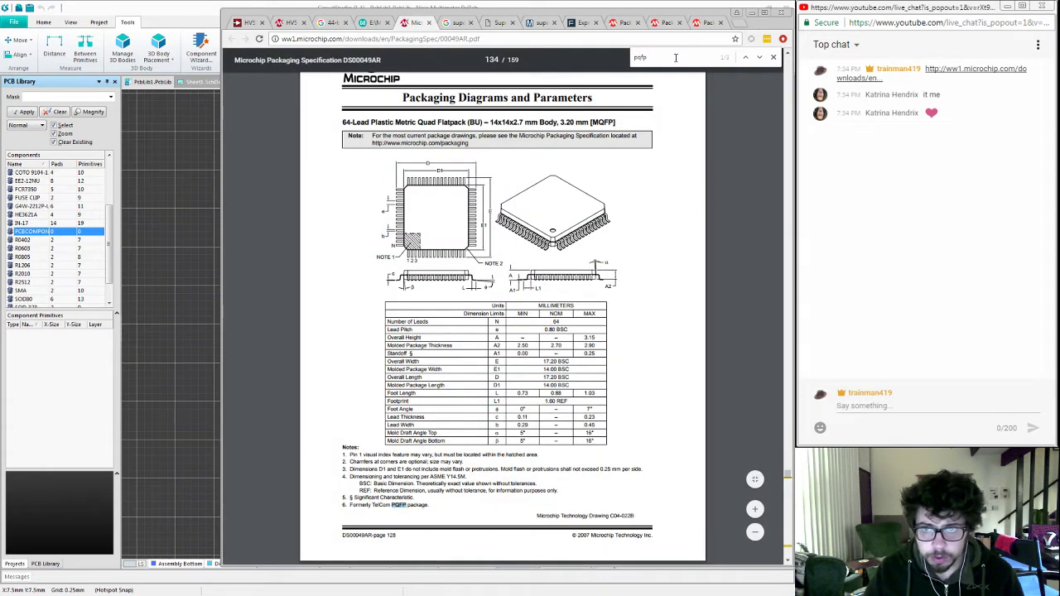
{"action": "key", "text": "Return"}
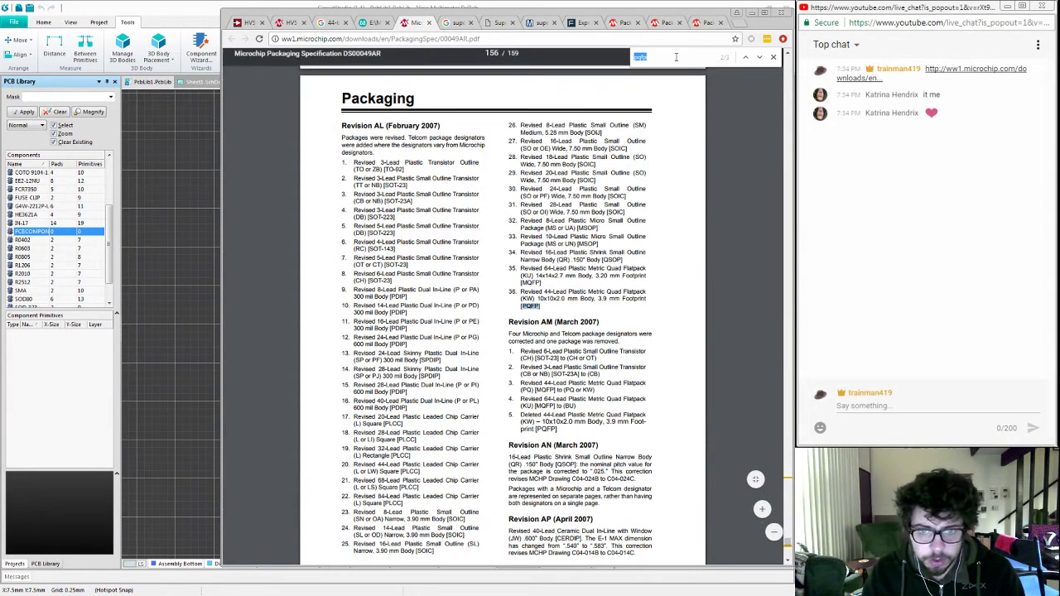
{"action": "type", "text": "MQFP"}
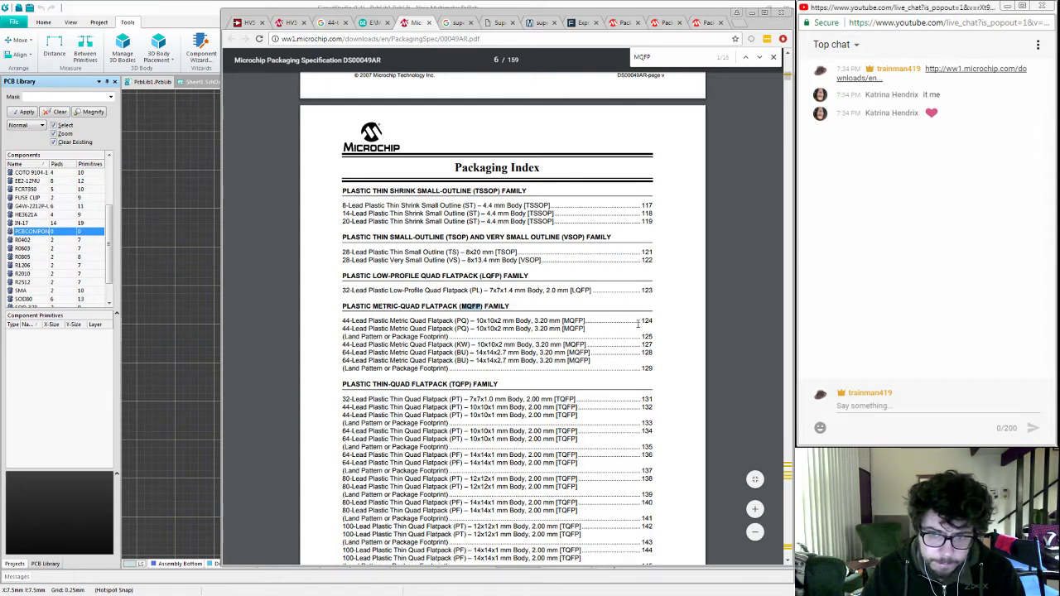
{"action": "left_click", "coordinate": [432, 345]}
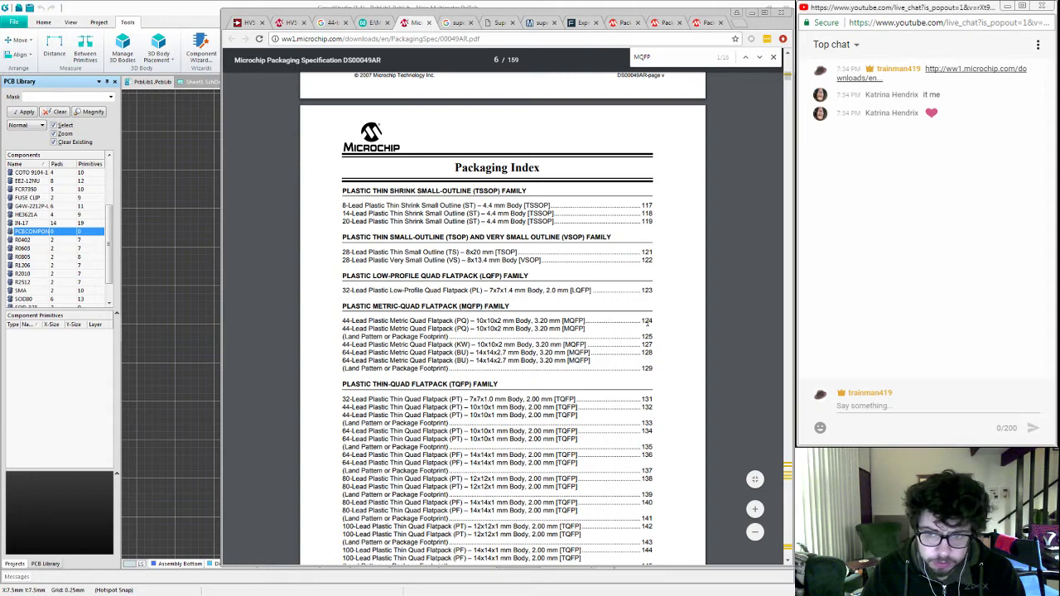
Step: Go through the MQFP matches to the 44-lead PQ 10x10x2 mm package page and examine its drawing and dimension table
{"action": "left_click", "coordinate": [759, 58]}
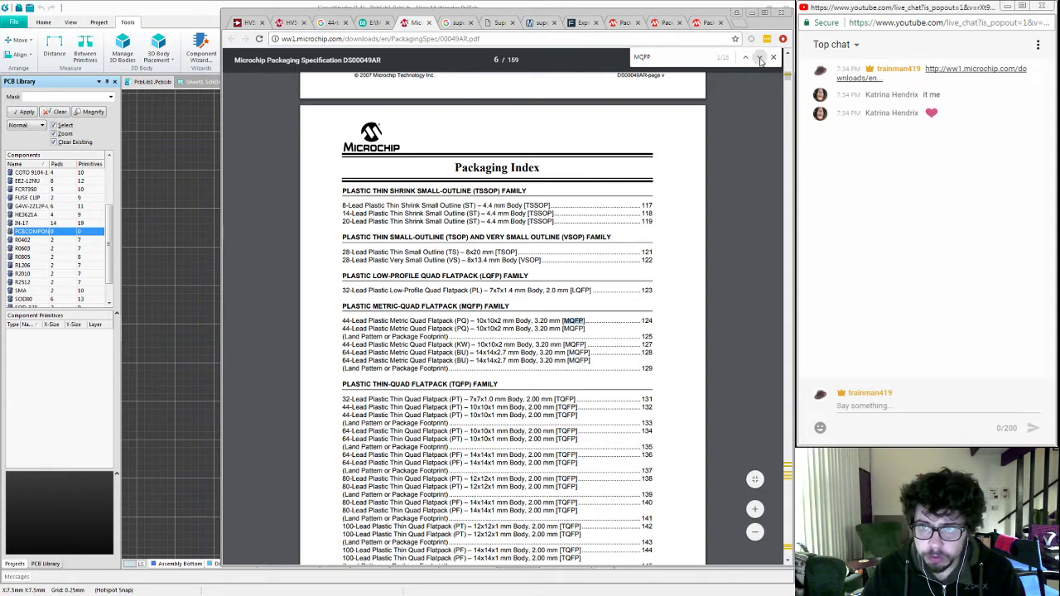
{"action": "left_click", "coordinate": [760, 57]}
{"action": "left_click", "coordinate": [759, 58]}
{"action": "left_click", "coordinate": [759, 58]}
{"action": "left_click", "coordinate": [759, 58]}
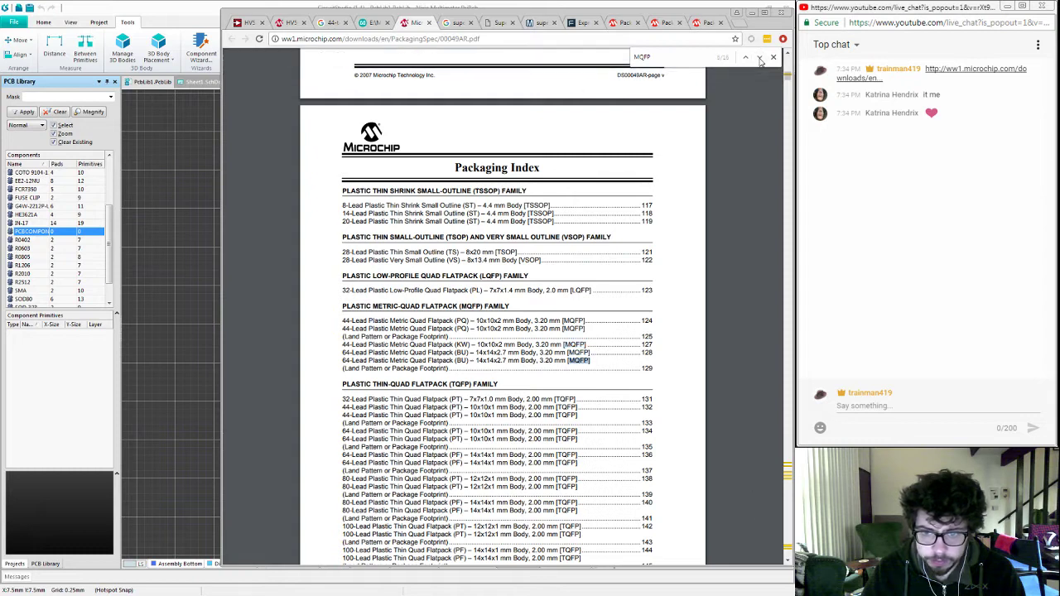
{"action": "left_click", "coordinate": [760, 58]}
{"action": "scroll", "coordinate": [673, 344], "scroll_direction": "down", "scroll_amount": 3}
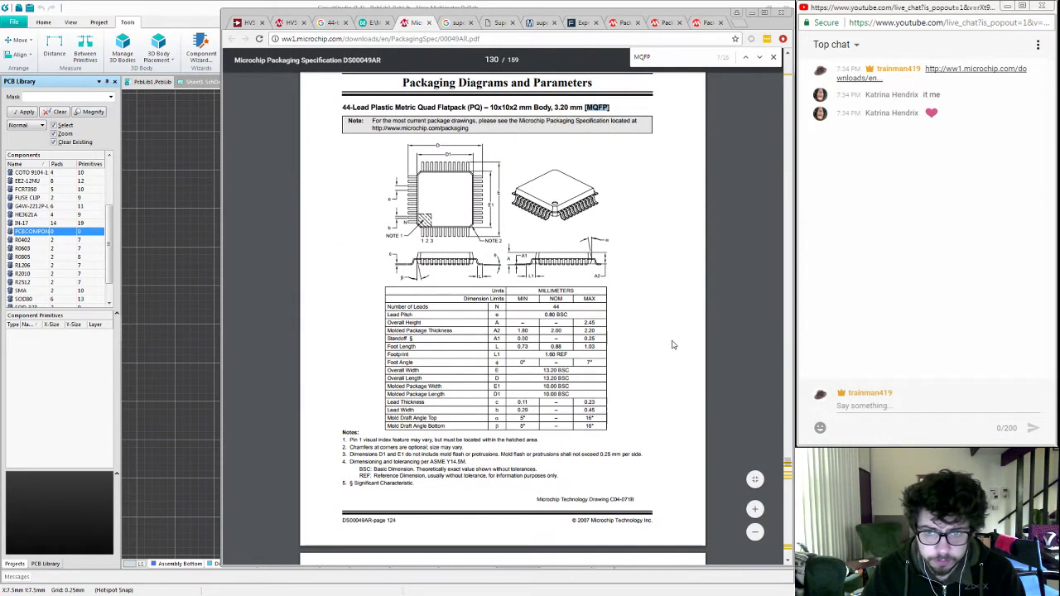
{"action": "left_click", "coordinate": [673, 345]}
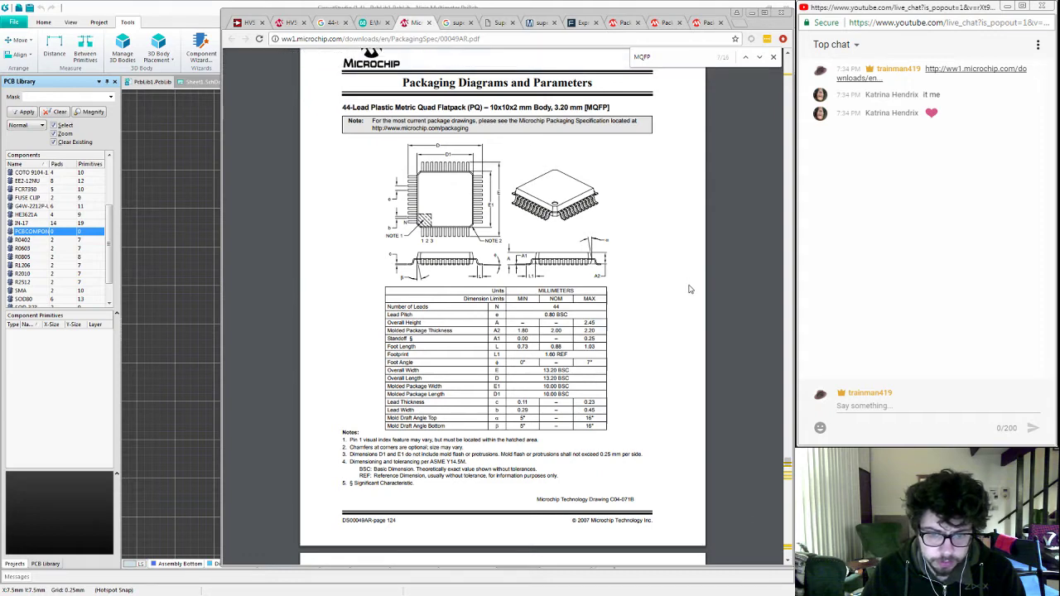
{"action": "scroll", "coordinate": [689, 287], "scroll_direction": "up", "scroll_amount": 1}
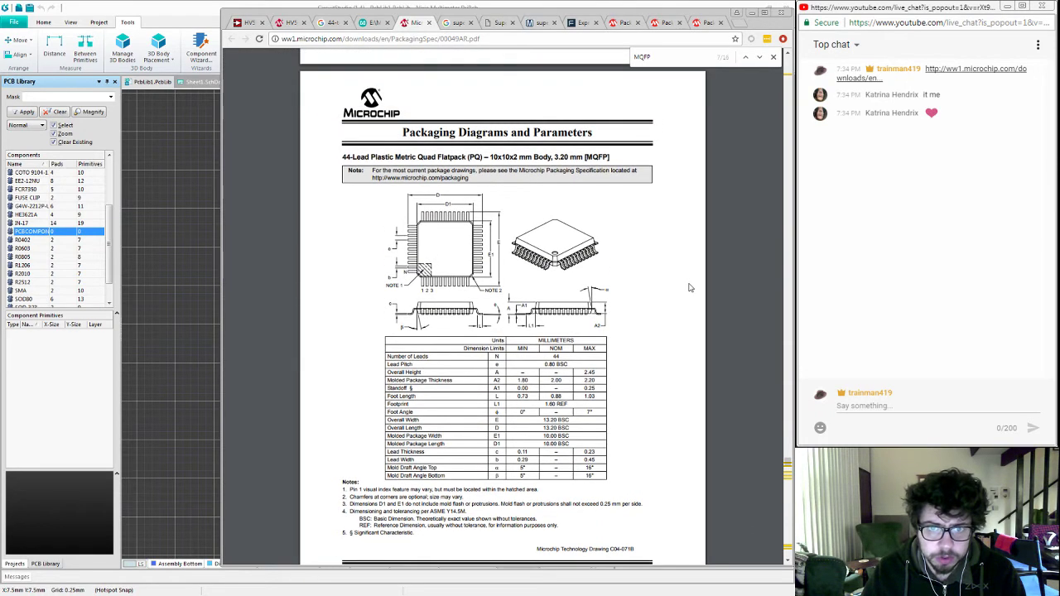
{"action": "scroll", "coordinate": [689, 287], "scroll_direction": "down", "scroll_amount": 1}
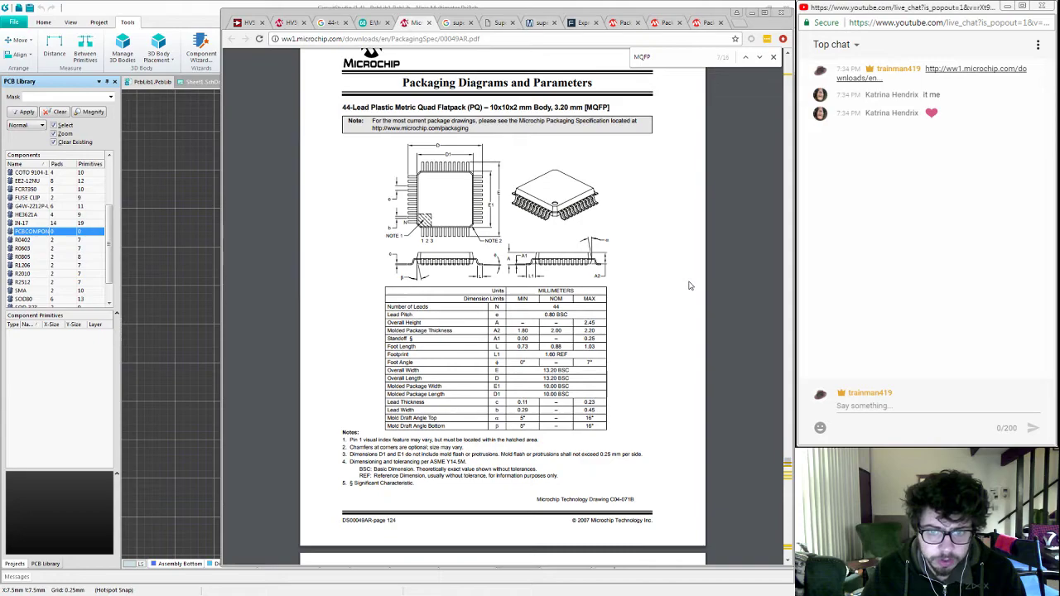
Step: Move the Packaging Specification into its own window and place it side by side with the HV5622 datasheet's 44-Lead PQFP outline
{"action": "left_click_drag", "start_coordinate": [414, 23], "coordinate": [2, 16]}
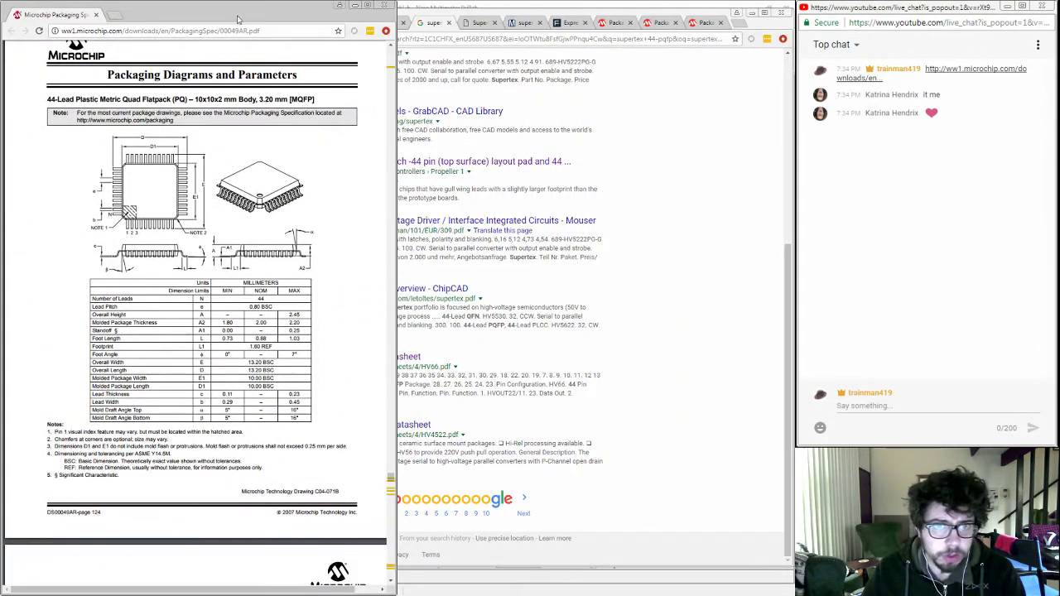
{"action": "left_click", "coordinate": [672, 111]}
{"action": "left_click", "coordinate": [294, 22]}
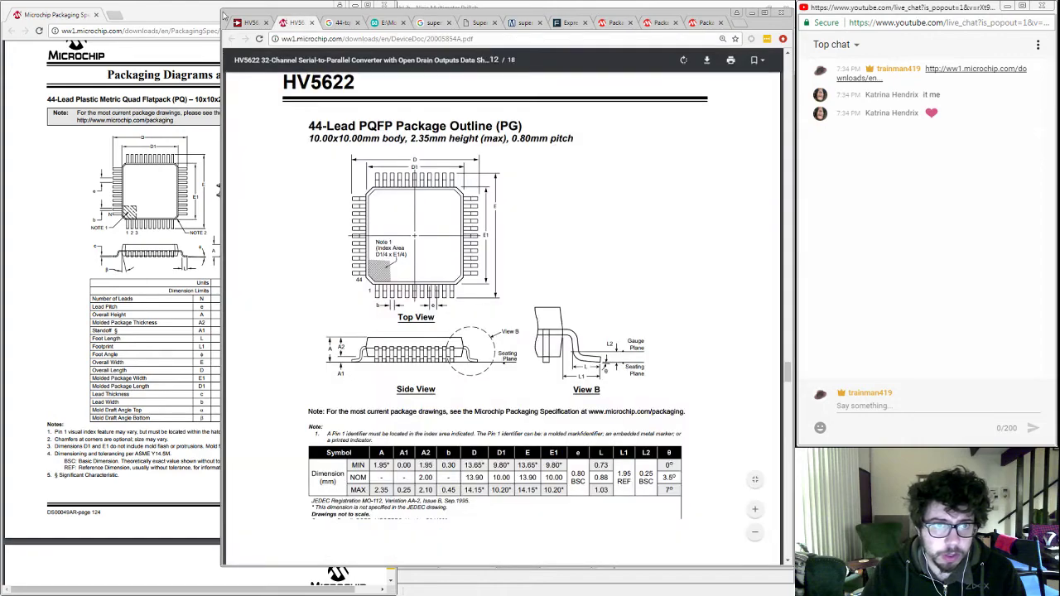
{"action": "left_click_drag", "start_coordinate": [224, 14], "coordinate": [391, 0]}
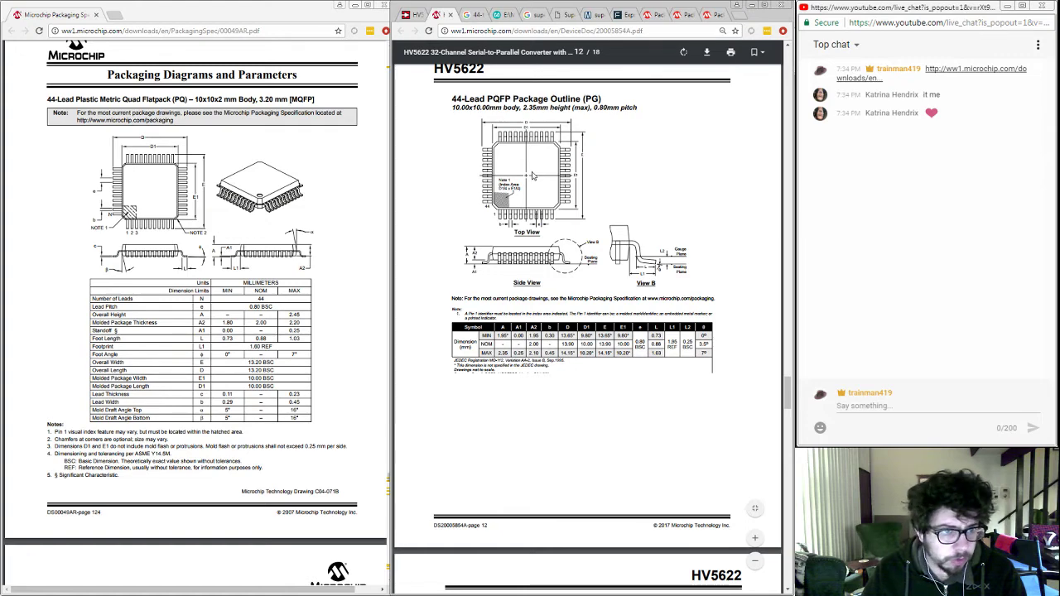
Step: Compare the 44-lead MQFP (PQ) dimensions and recommended land pattern with the HV5622 datasheet's PQFP (PG) outline
{"action": "scroll", "coordinate": [335, 217], "scroll_direction": "down", "scroll_amount": 6}
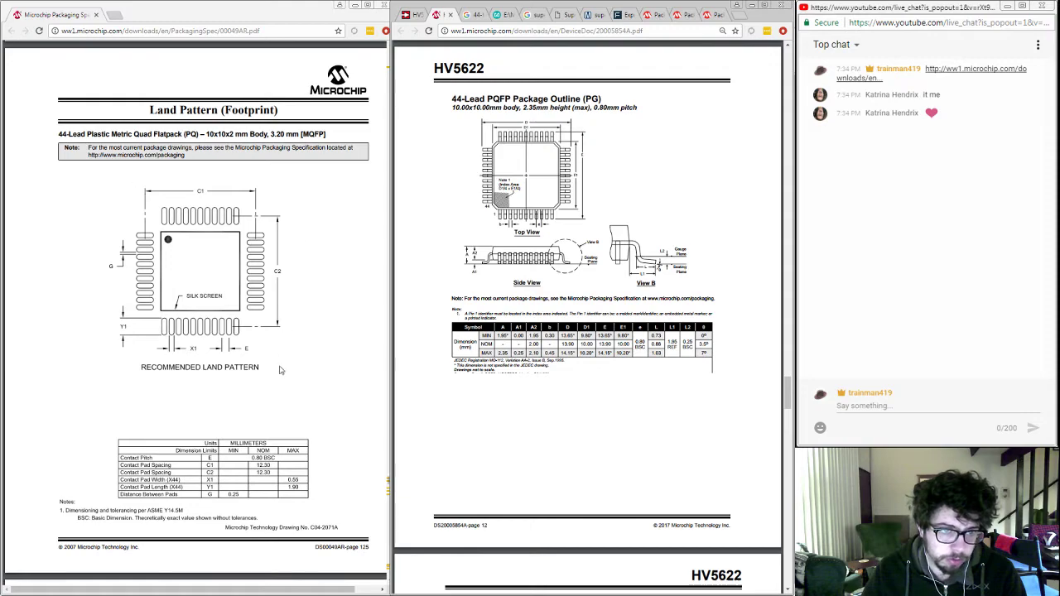
{"action": "scroll", "coordinate": [330, 367], "scroll_direction": "up", "scroll_amount": 3}
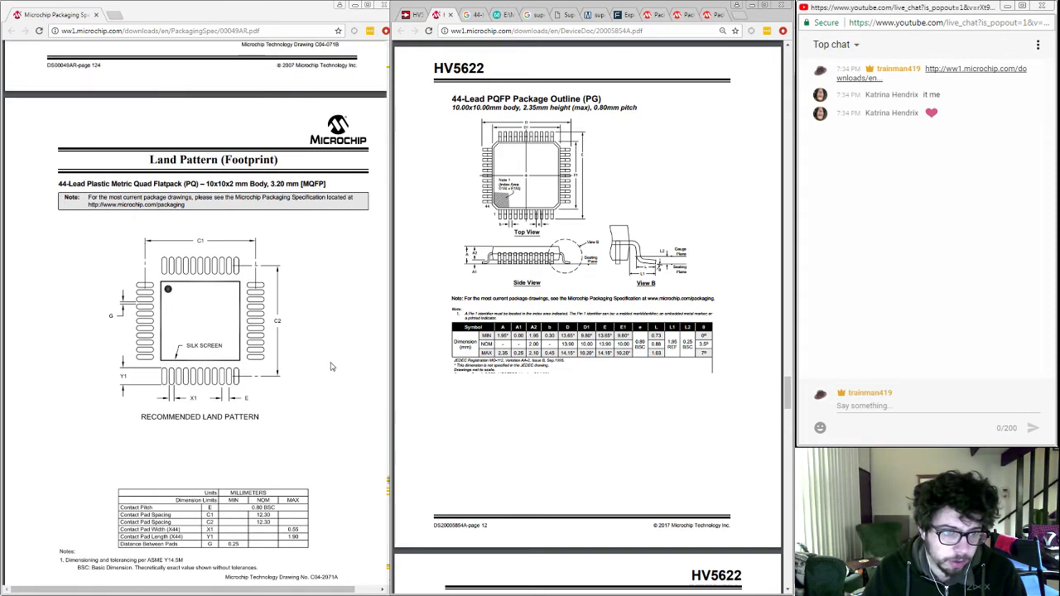
{"action": "scroll", "coordinate": [330, 367], "scroll_direction": "up", "scroll_amount": 10}
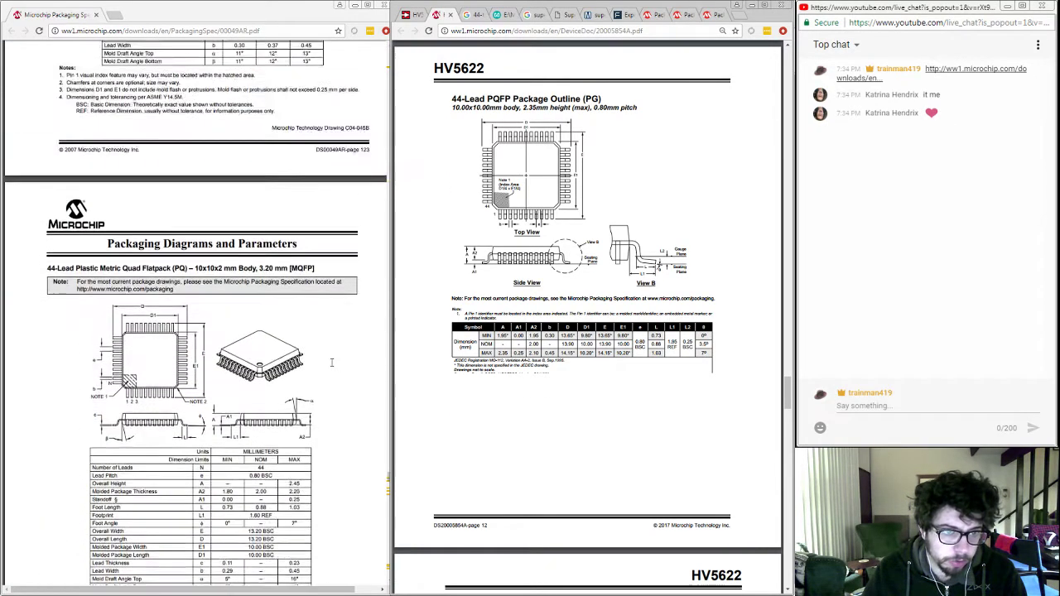
{"action": "scroll", "coordinate": [330, 365], "scroll_direction": "down", "scroll_amount": 4}
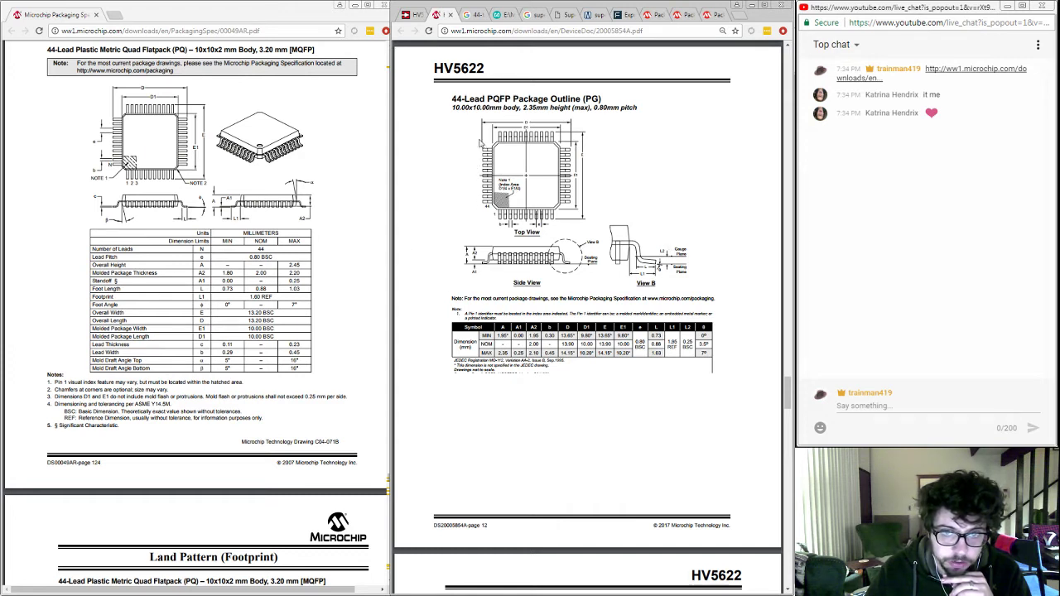
{"action": "left_click_drag", "start_coordinate": [434, 69], "coordinate": [489, 72]}
{"action": "left_click", "coordinate": [482, 108]}
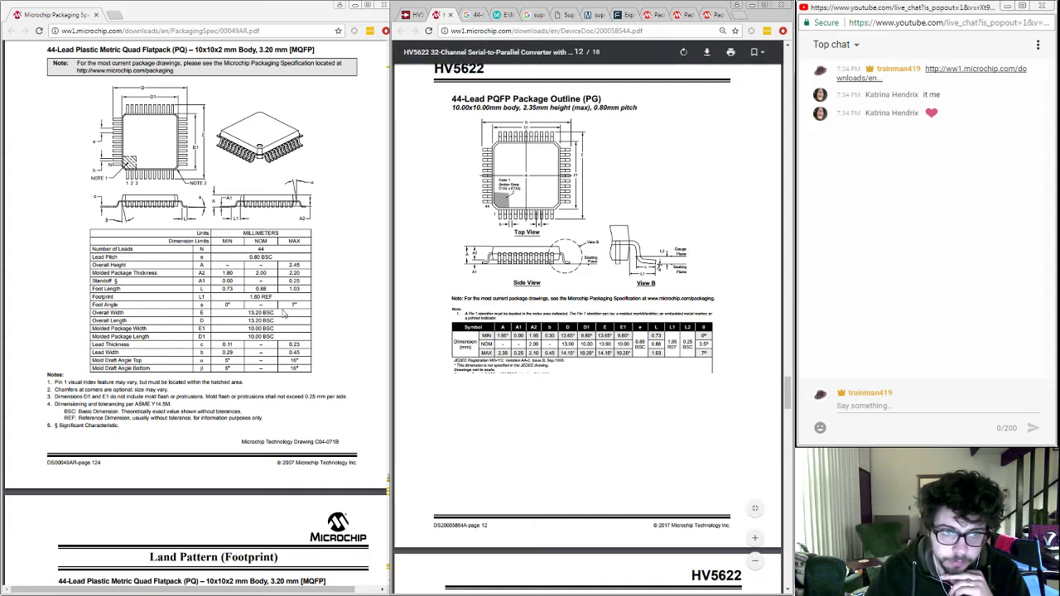
{"action": "scroll", "coordinate": [328, 273], "scroll_direction": "down", "scroll_amount": 3}
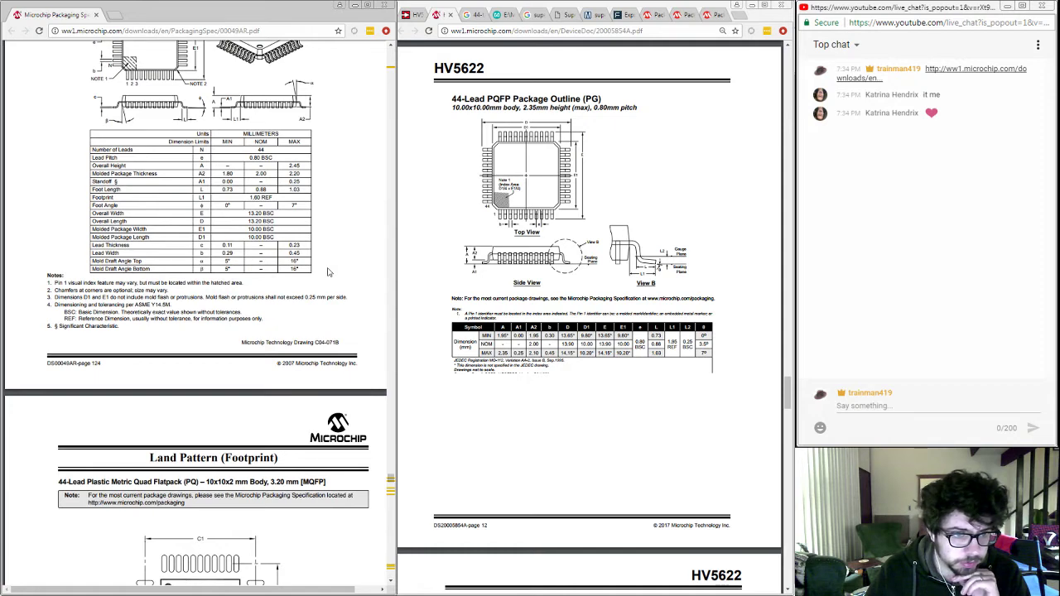
{"action": "scroll", "coordinate": [328, 273], "scroll_direction": "up", "scroll_amount": 1}
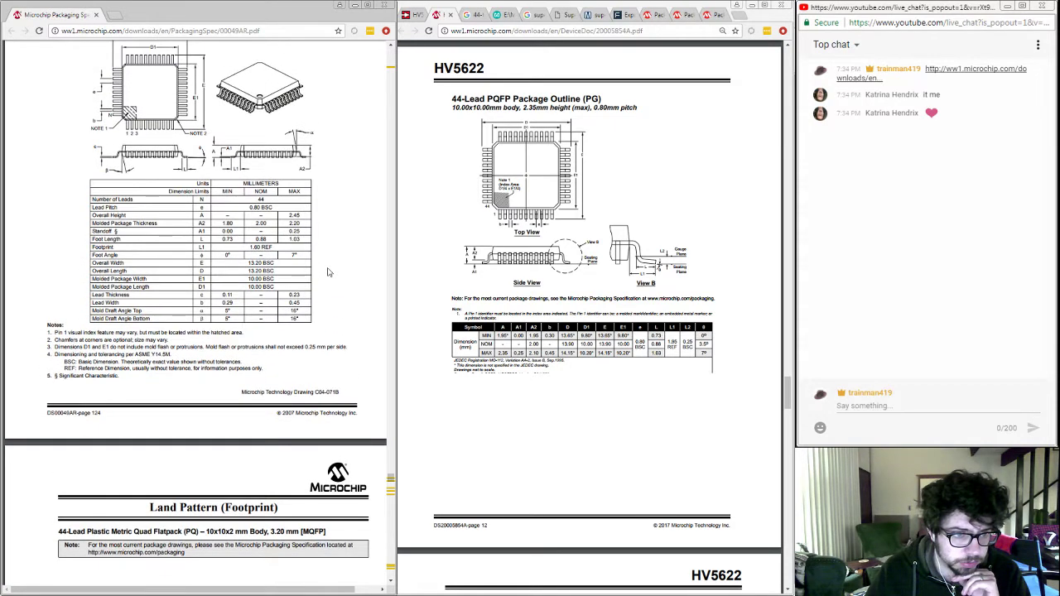
{"action": "scroll", "coordinate": [328, 273], "scroll_direction": "down", "scroll_amount": 12}
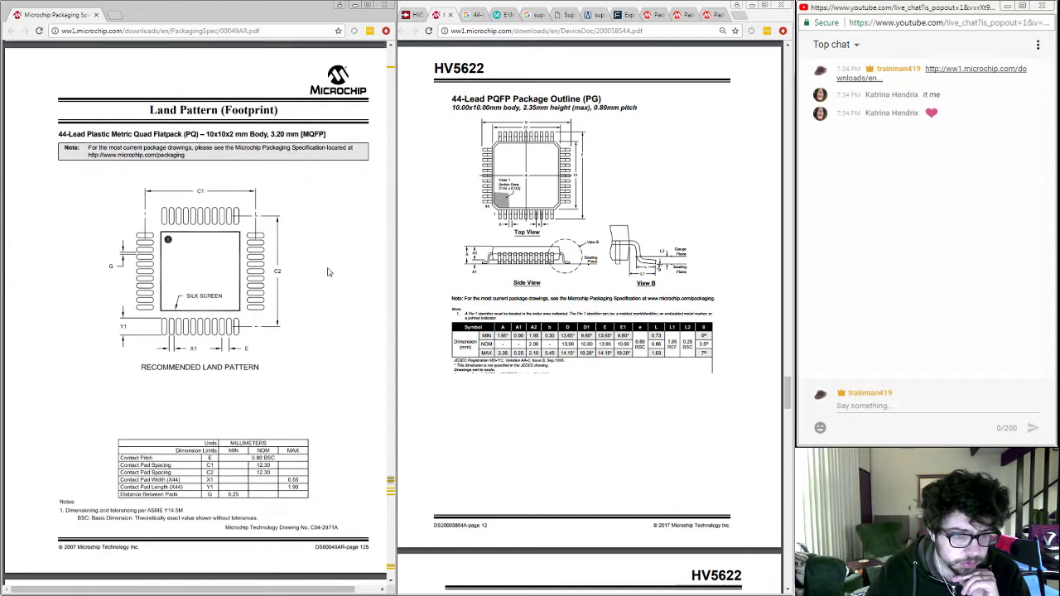
Step: Examine the 44-lead MQFP (KW) drawing and dimension table against the HV5622 outline, and check the following 64-lead BU page
{"action": "scroll", "coordinate": [327, 272], "scroll_direction": "down", "scroll_amount": 15}
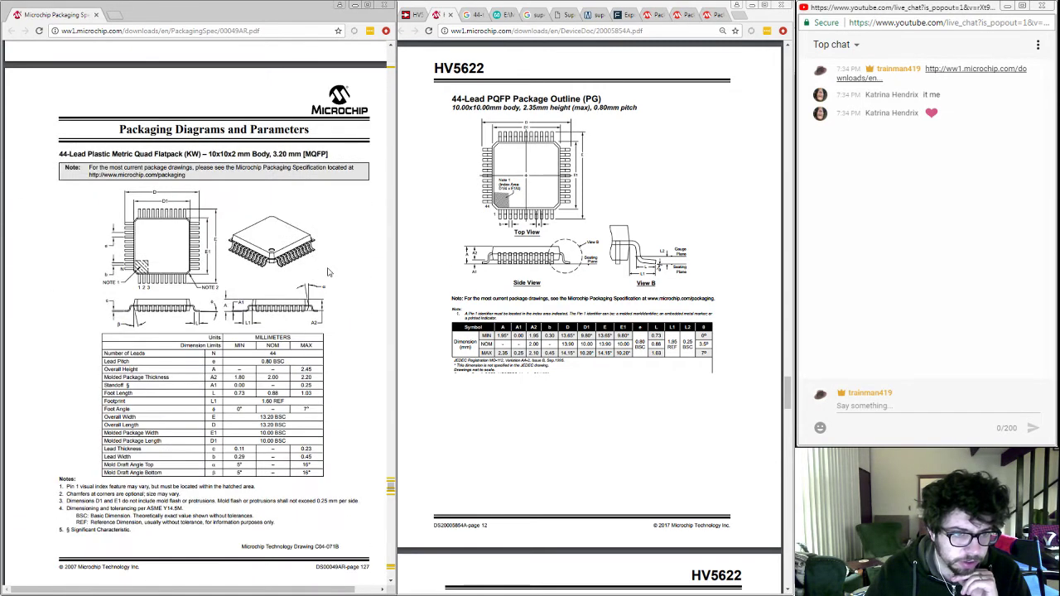
{"action": "scroll", "coordinate": [328, 272], "scroll_direction": "down", "scroll_amount": 1}
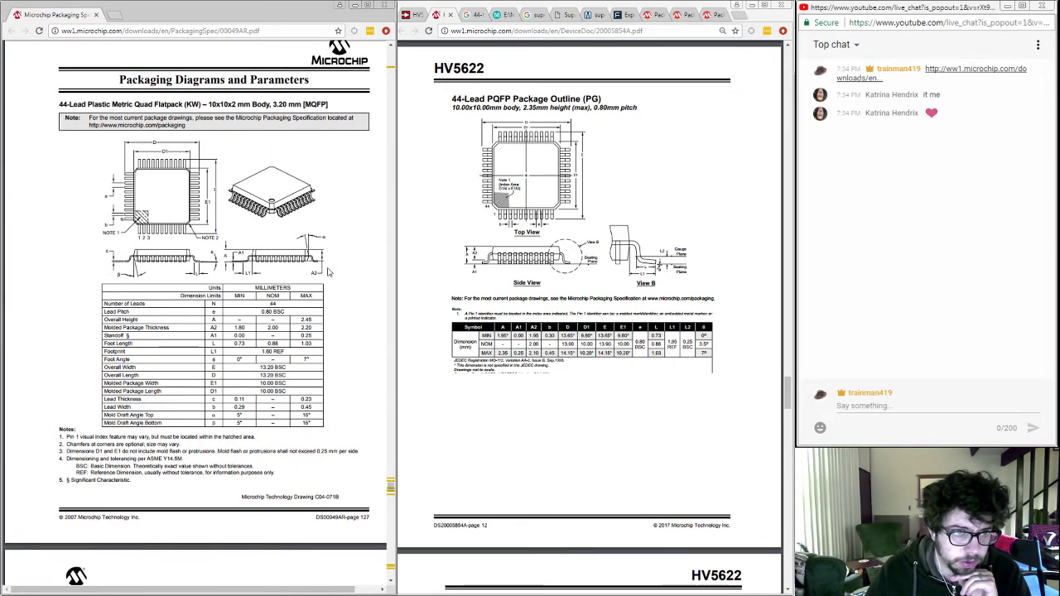
{"action": "scroll", "coordinate": [328, 272], "scroll_direction": "down", "scroll_amount": 1}
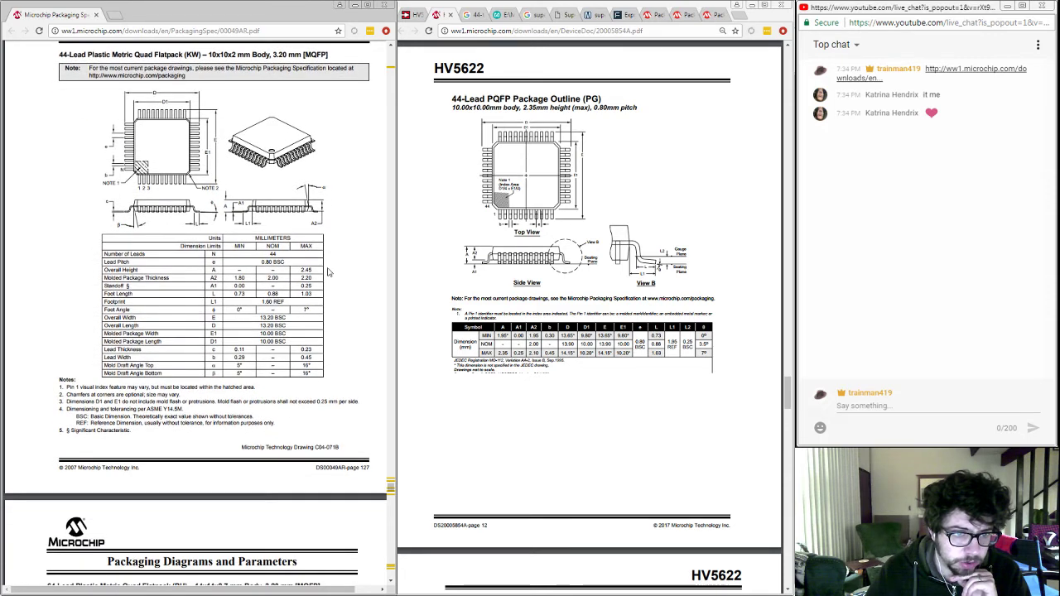
{"action": "scroll", "coordinate": [328, 272], "scroll_direction": "up", "scroll_amount": 1}
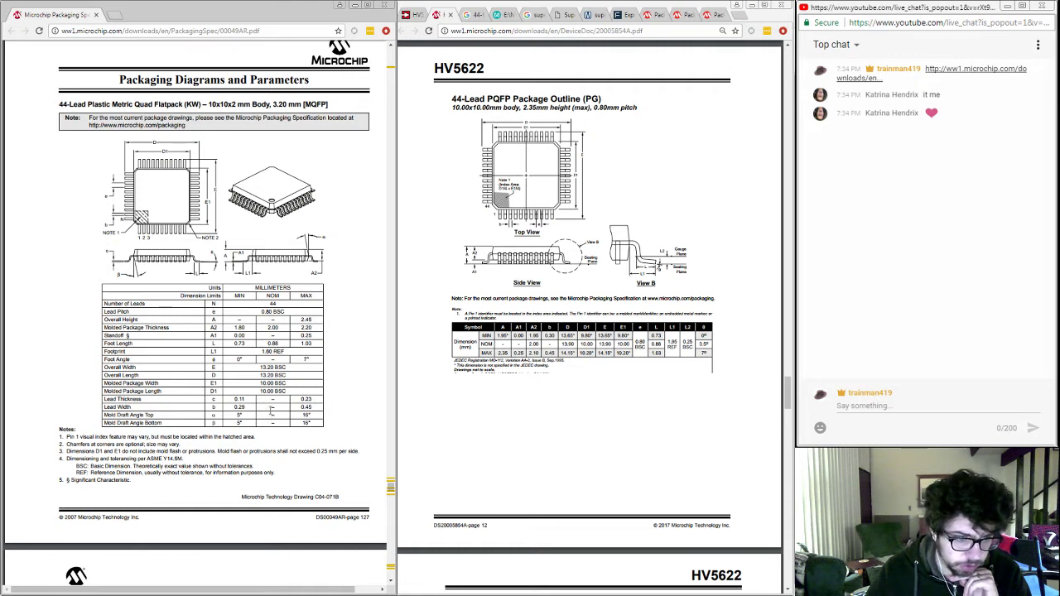
{"action": "scroll", "coordinate": [271, 411], "scroll_direction": "down", "scroll_amount": 5}
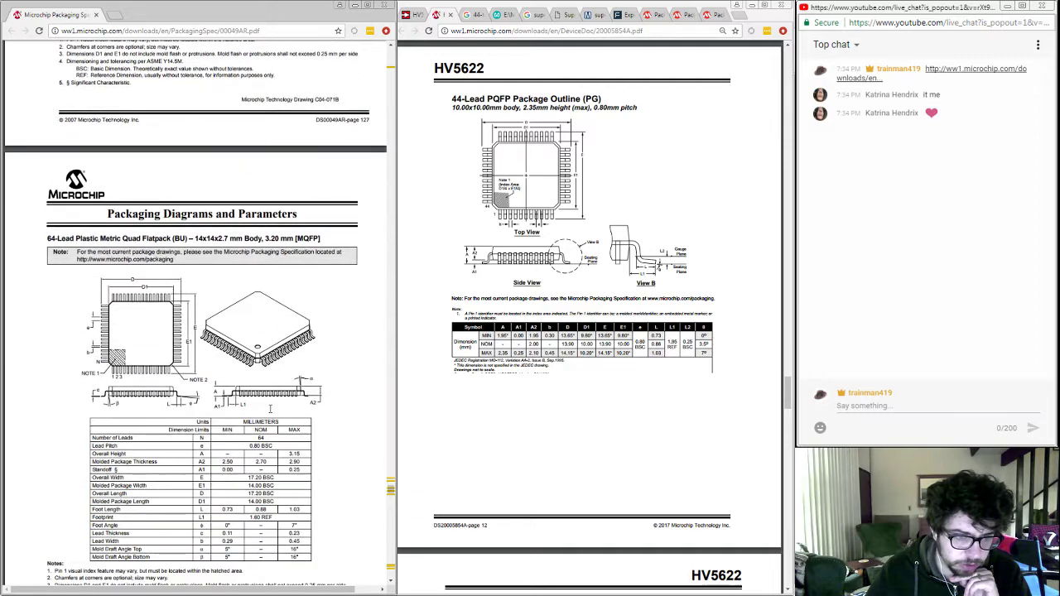
{"action": "scroll", "coordinate": [270, 408], "scroll_direction": "down", "scroll_amount": 8}
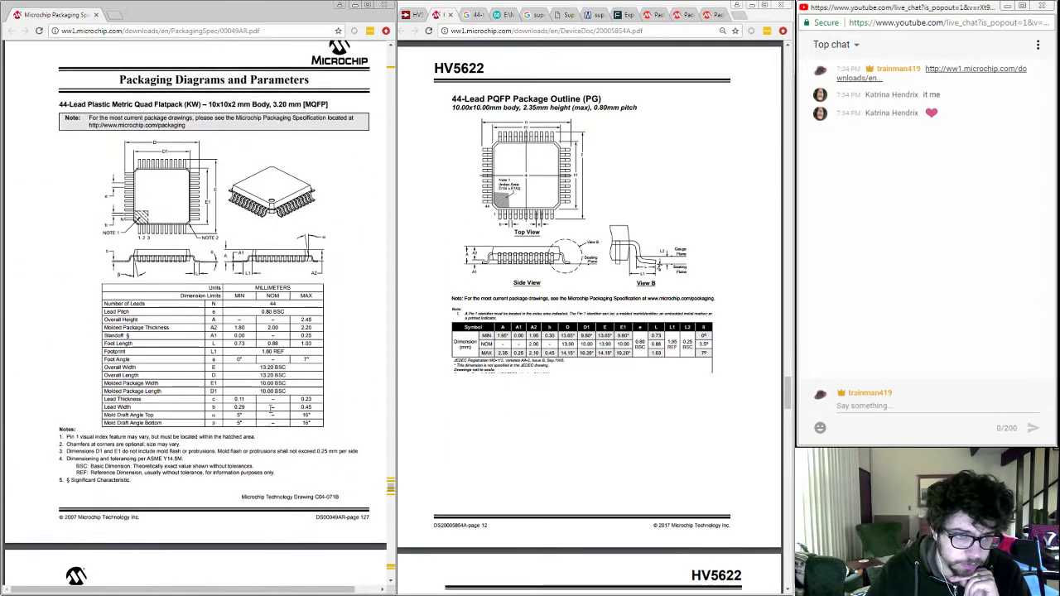
{"action": "scroll", "coordinate": [270, 412], "scroll_direction": "up", "scroll_amount": 1}
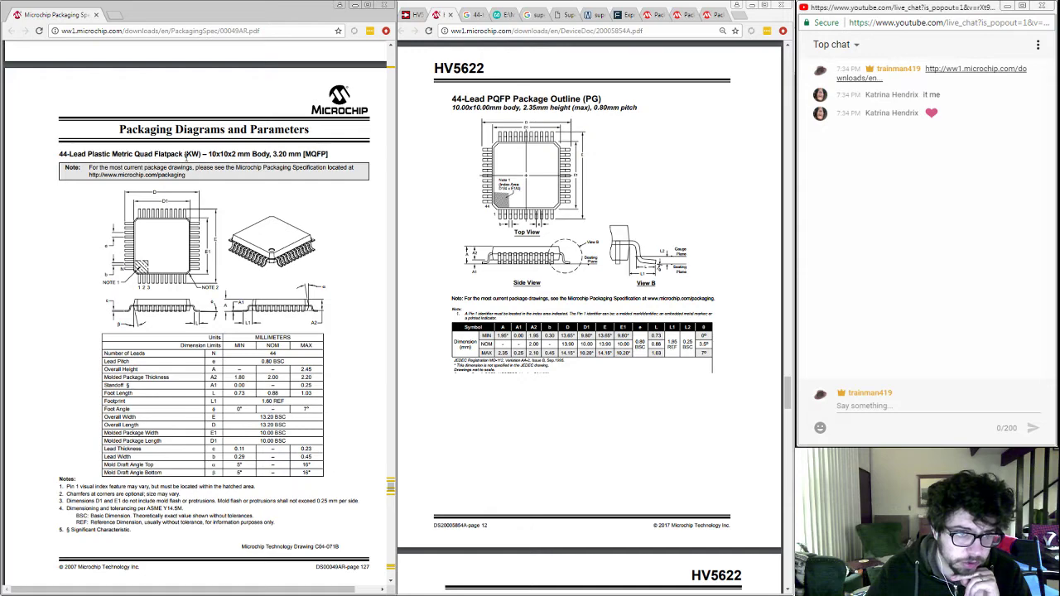
{"action": "left_click_drag", "start_coordinate": [186, 154], "coordinate": [200, 156]}
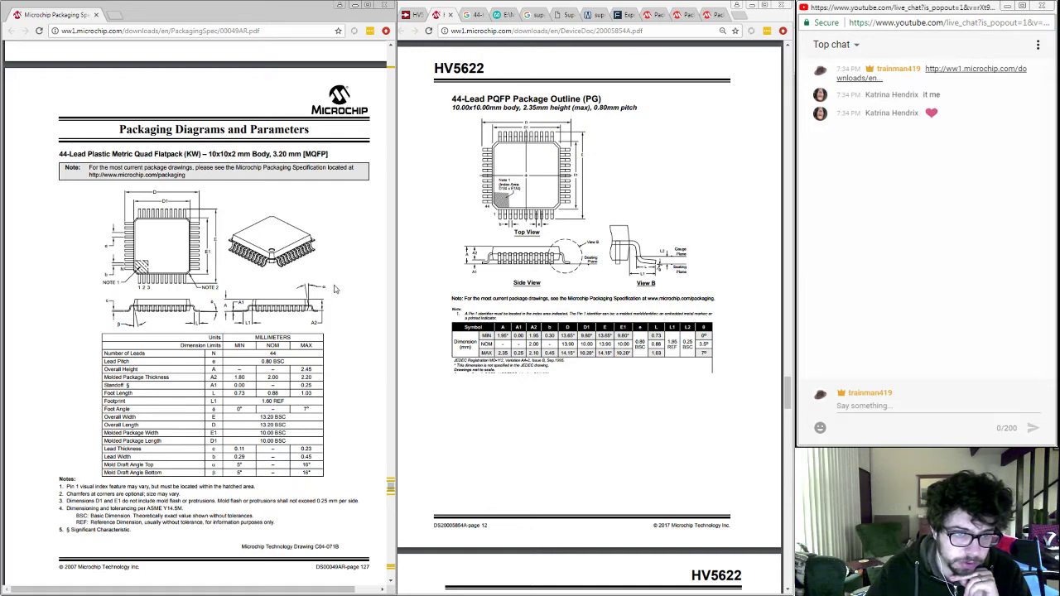
Step: Revisit the 44-lead MQFP (PQ) drawing and its land pattern page to recheck the dimensions against the datasheet
{"action": "scroll", "coordinate": [335, 290], "scroll_direction": "up", "scroll_amount": 20}
{"action": "scroll", "coordinate": [338, 294], "scroll_direction": "up", "scroll_amount": 6}
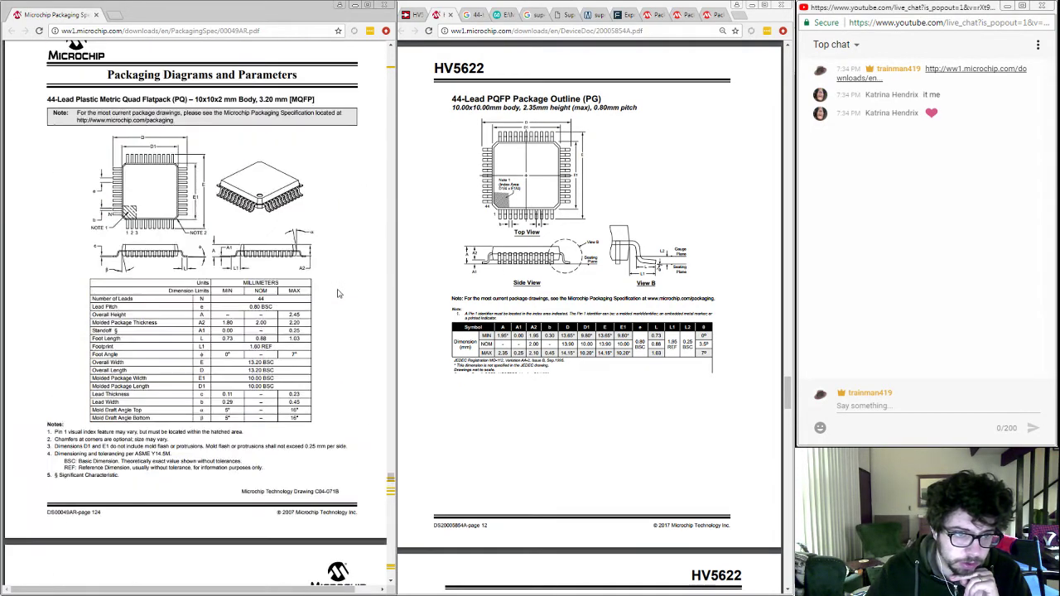
{"action": "scroll", "coordinate": [338, 292], "scroll_direction": "down", "scroll_amount": 8}
{"action": "scroll", "coordinate": [338, 293], "scroll_direction": "up", "scroll_amount": 8}
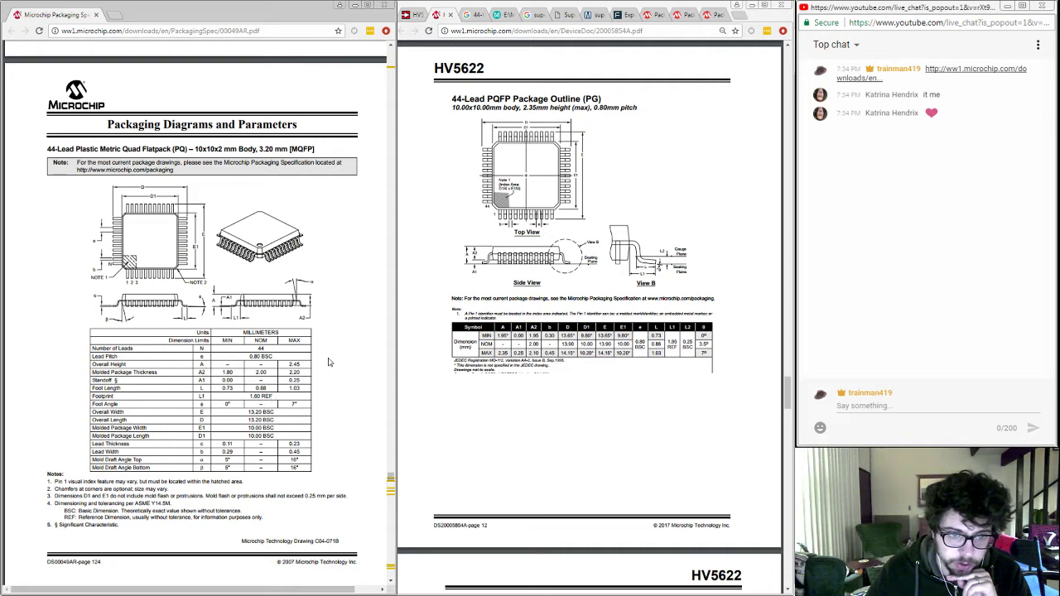
{"action": "scroll", "coordinate": [328, 361], "scroll_direction": "down", "scroll_amount": 3}
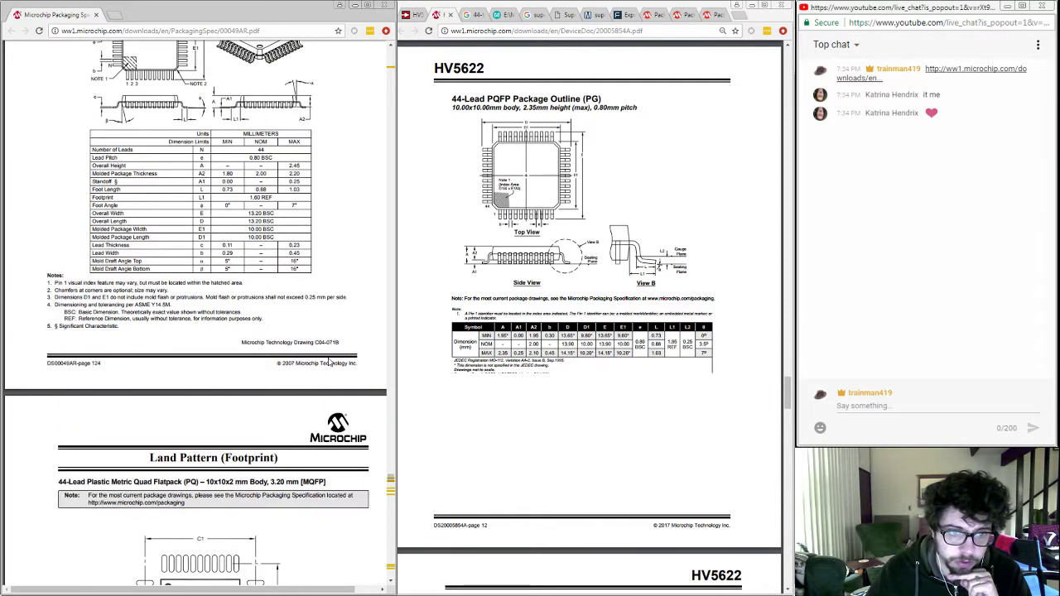
Step: Display the 44-lead MQFP (PQ) land pattern page, and move the document windows aside to return to the CircuitStudio PCB library
{"action": "scroll", "coordinate": [329, 362], "scroll_direction": "up", "scroll_amount": 1}
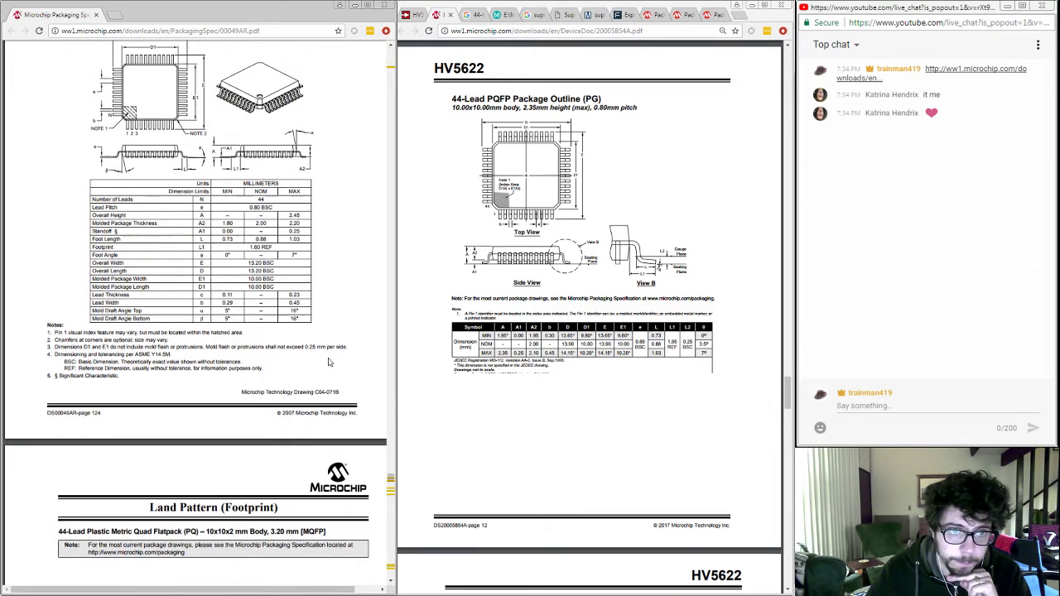
{"action": "scroll", "coordinate": [328, 362], "scroll_direction": "down", "scroll_amount": 5}
{"action": "scroll", "coordinate": [328, 362], "scroll_direction": "down", "scroll_amount": 2}
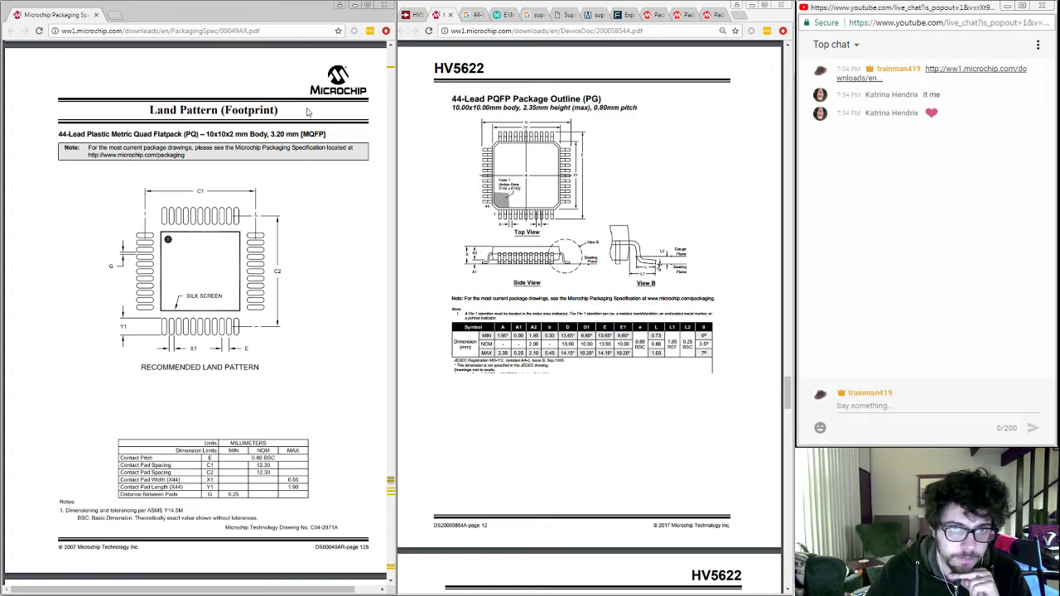
{"action": "left_click_drag", "start_coordinate": [188, 15], "coordinate": [1059, 1]}
{"action": "left_click_drag", "start_coordinate": [758, 14], "coordinate": [1059, 145]}
{"action": "left_click_drag", "start_coordinate": [1059, 10], "coordinate": [1059, 66]}
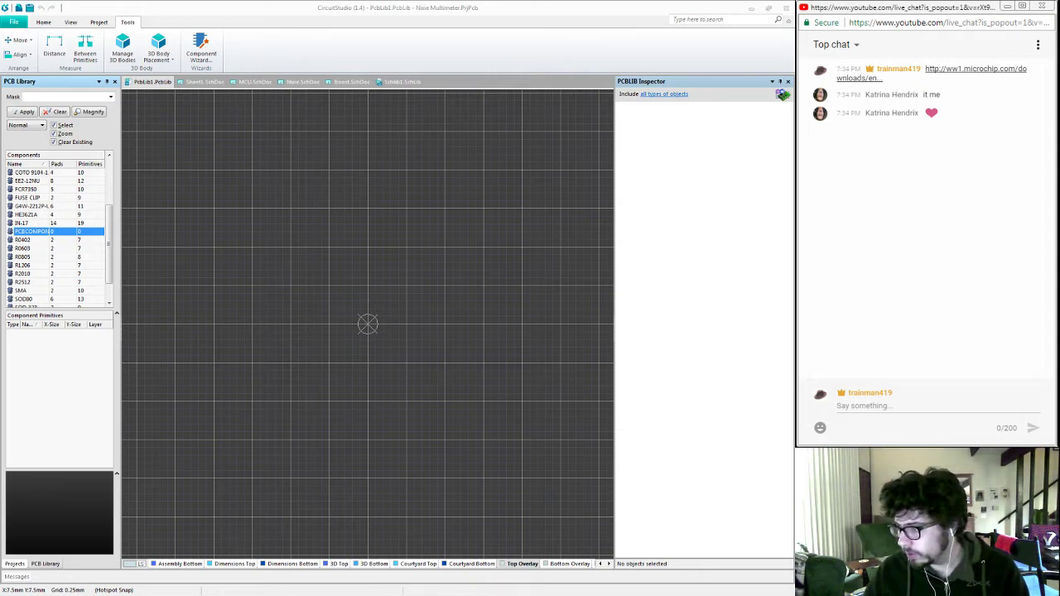
Step: Start placing a pad in the empty library component, with designator 1 on the Top Layer
{"action": "right_click", "coordinate": [257, 337]}
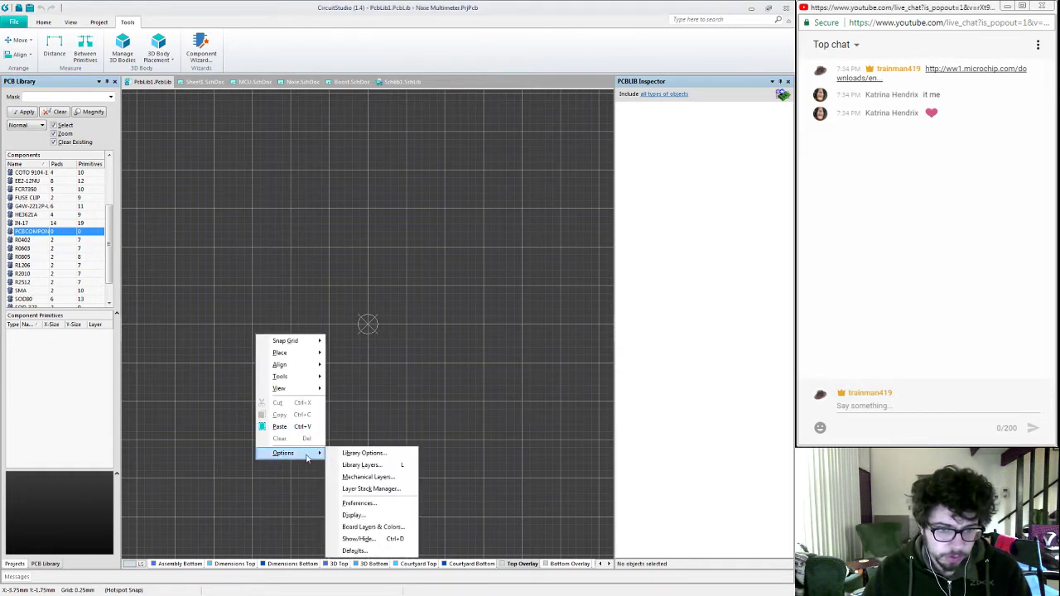
{"action": "mouse_move", "coordinate": [291, 354]}
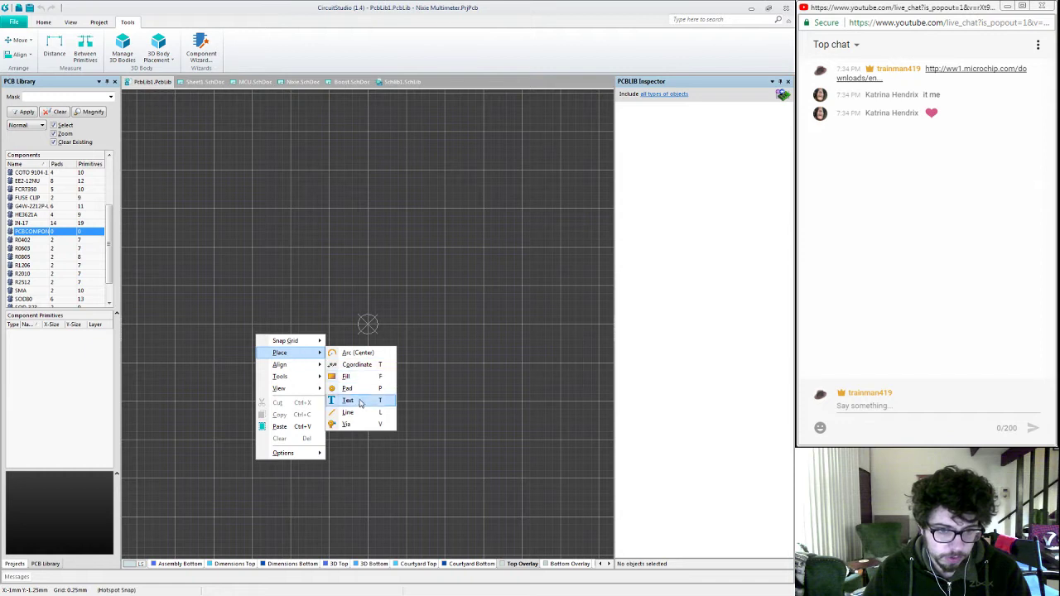
{"action": "left_click", "coordinate": [361, 389]}
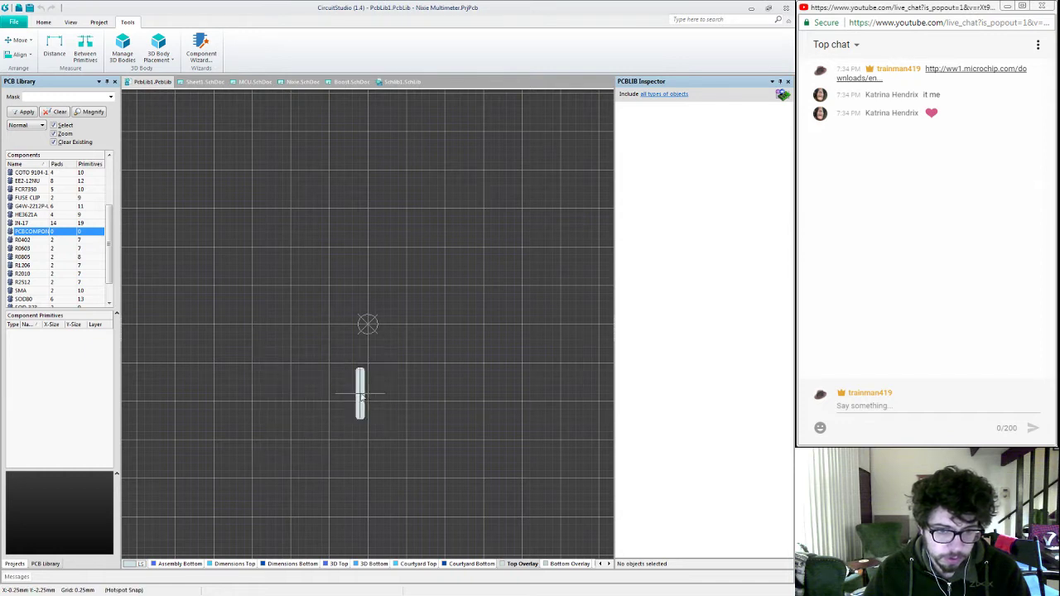
{"action": "key", "text": "Tab"}
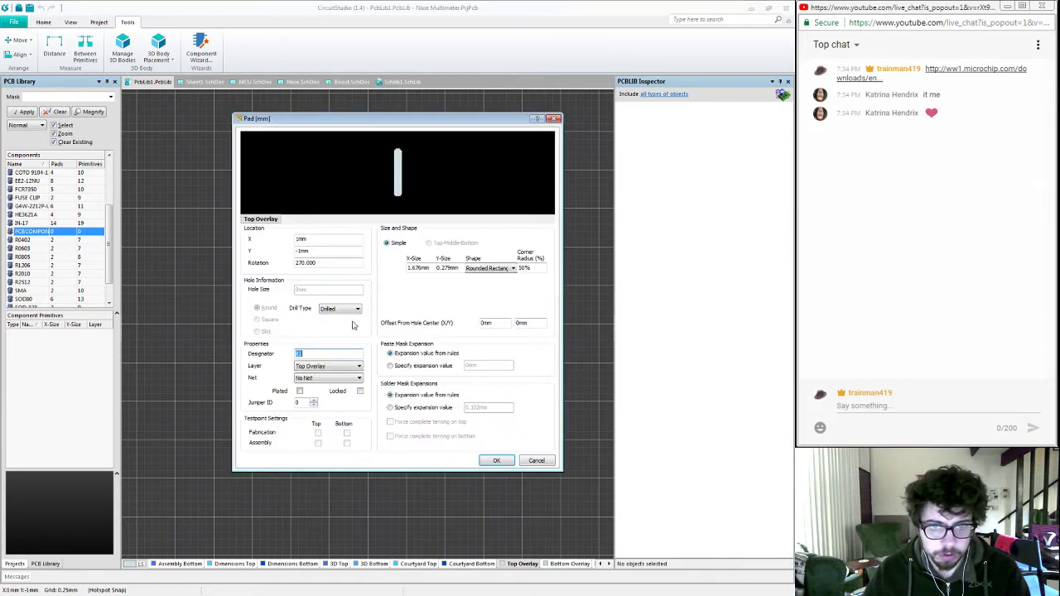
{"action": "left_click", "coordinate": [343, 367]}
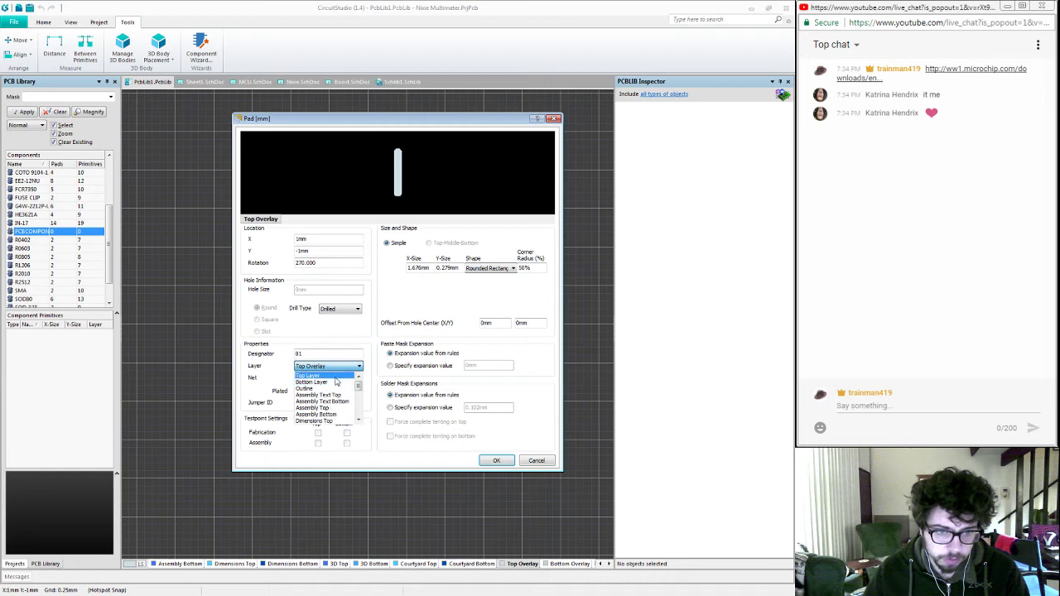
{"action": "left_click", "coordinate": [335, 376]}
{"action": "double_click", "coordinate": [319, 353]}
{"action": "type", "text": "1"}
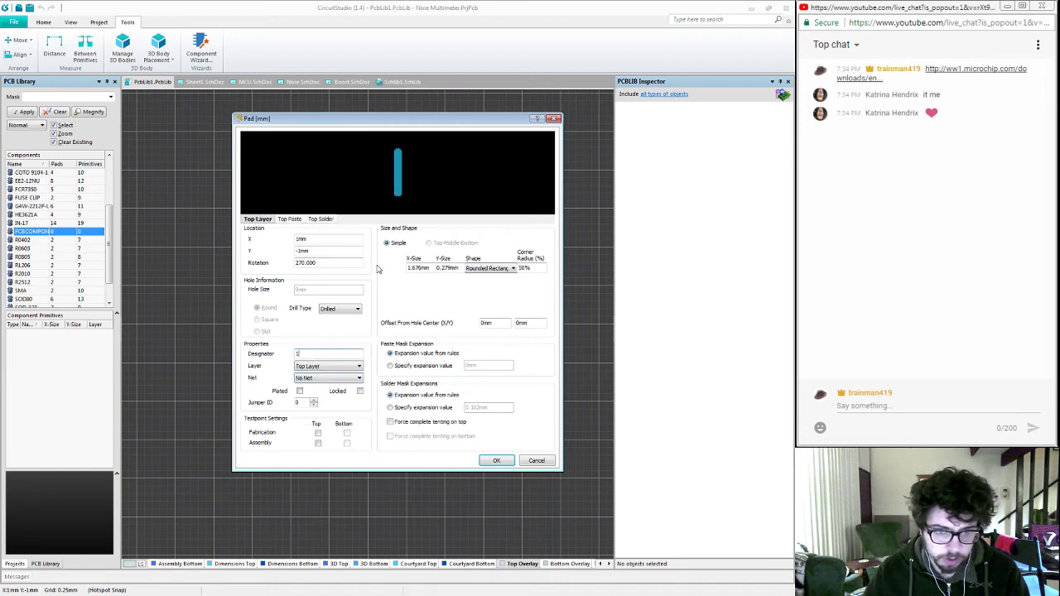
Step: Set the pad's X-Size to 2.25 mm and Y-Size to 0.55 mm, and accept the pad properties
{"action": "left_click", "coordinate": [431, 268]}
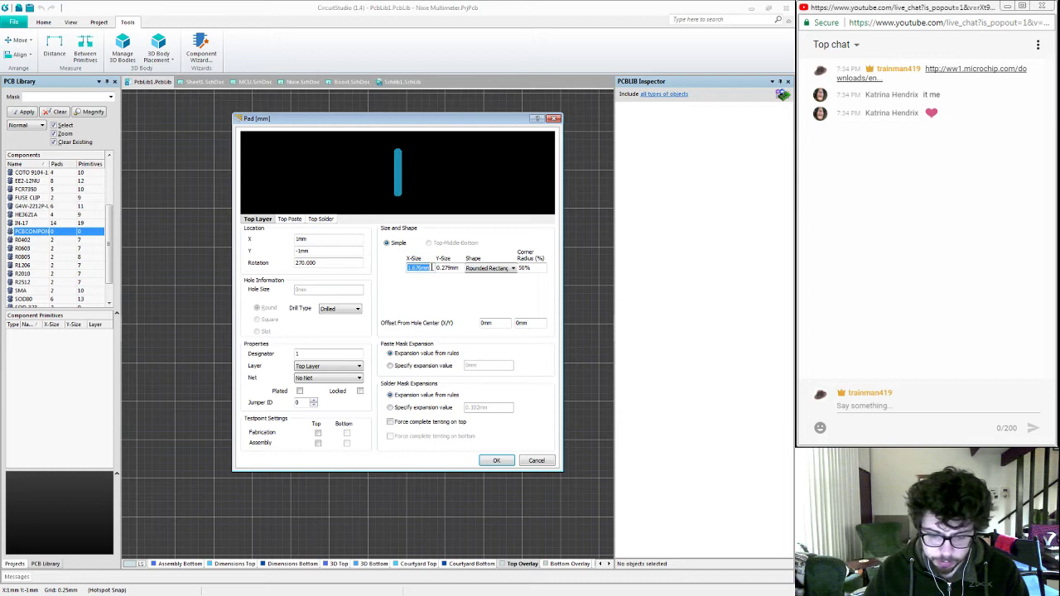
{"action": "type", "text": "2.25"}
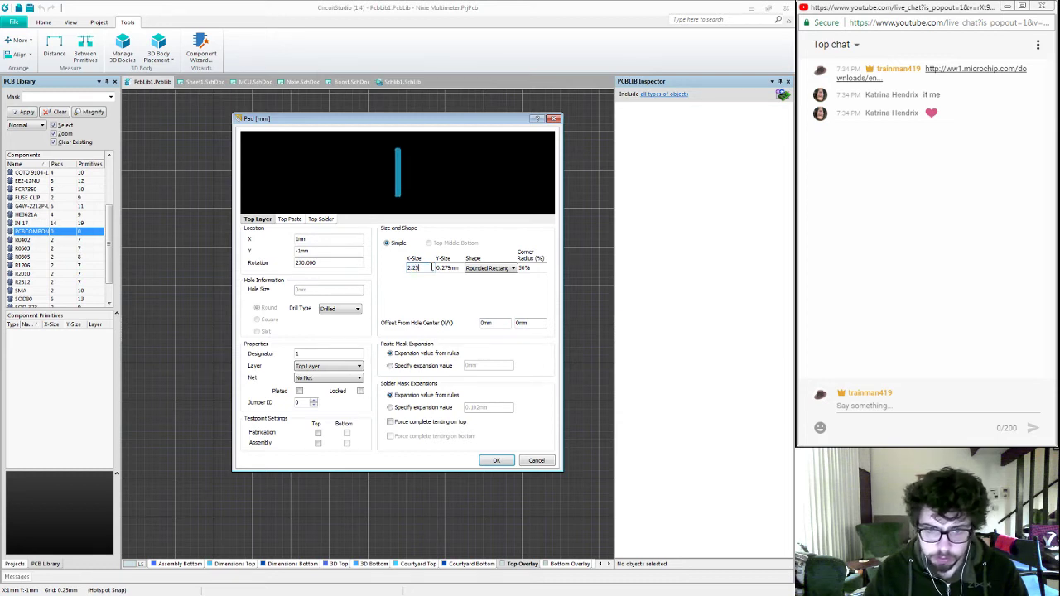
{"action": "key", "text": "Tab"}
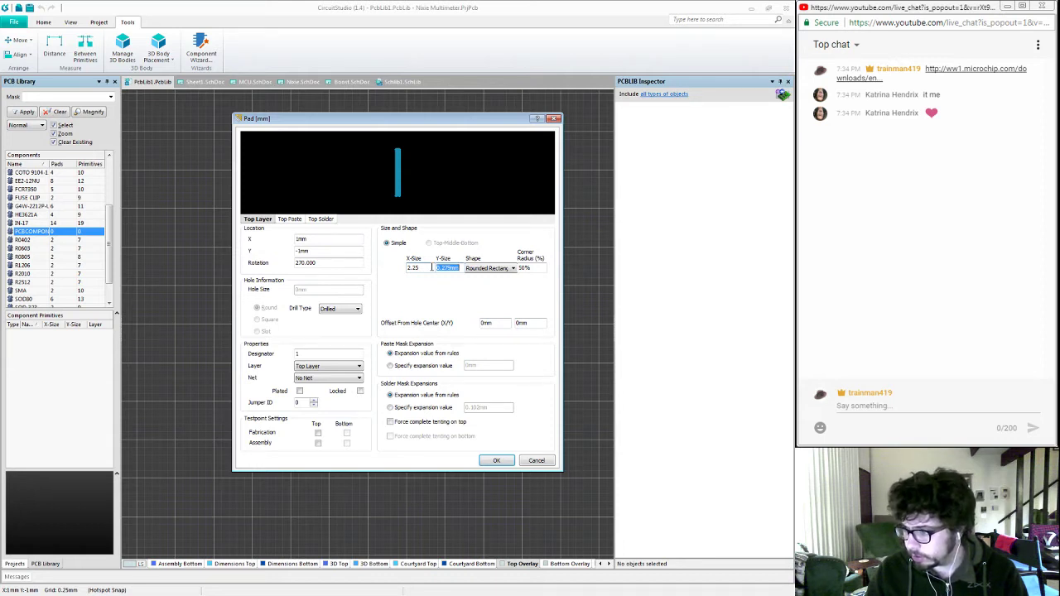
{"action": "type", "text": "0."}
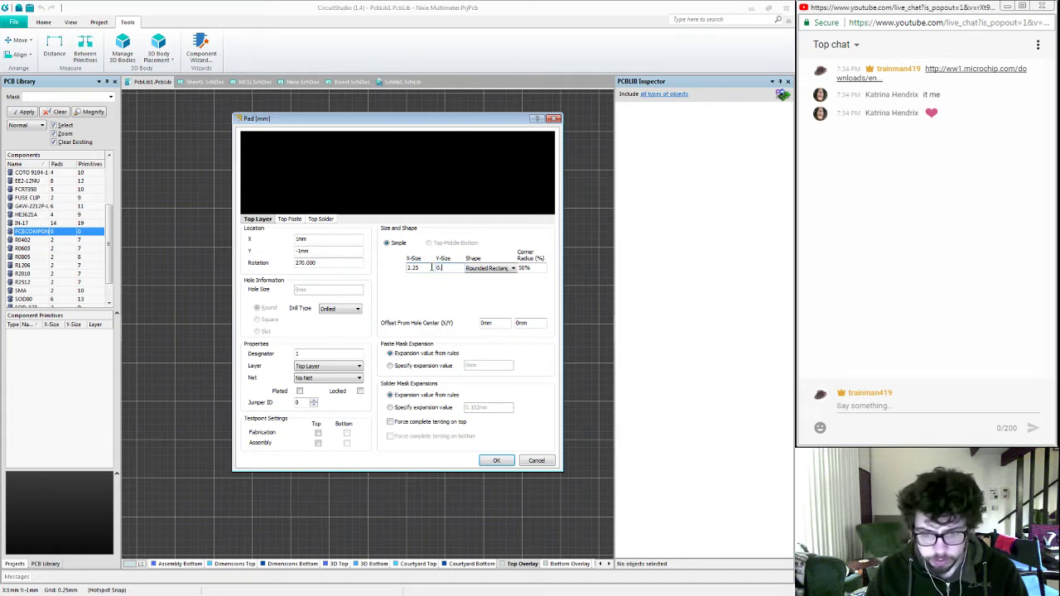
{"action": "type", "text": "55"}
{"action": "key", "text": "Tab"}
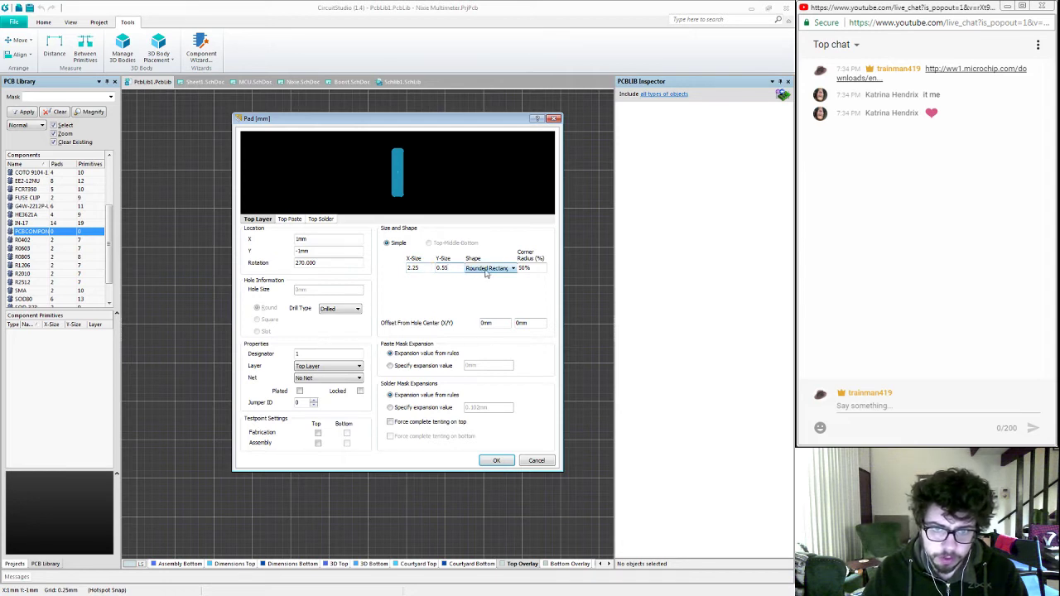
{"action": "key", "text": "shift+Tab"}
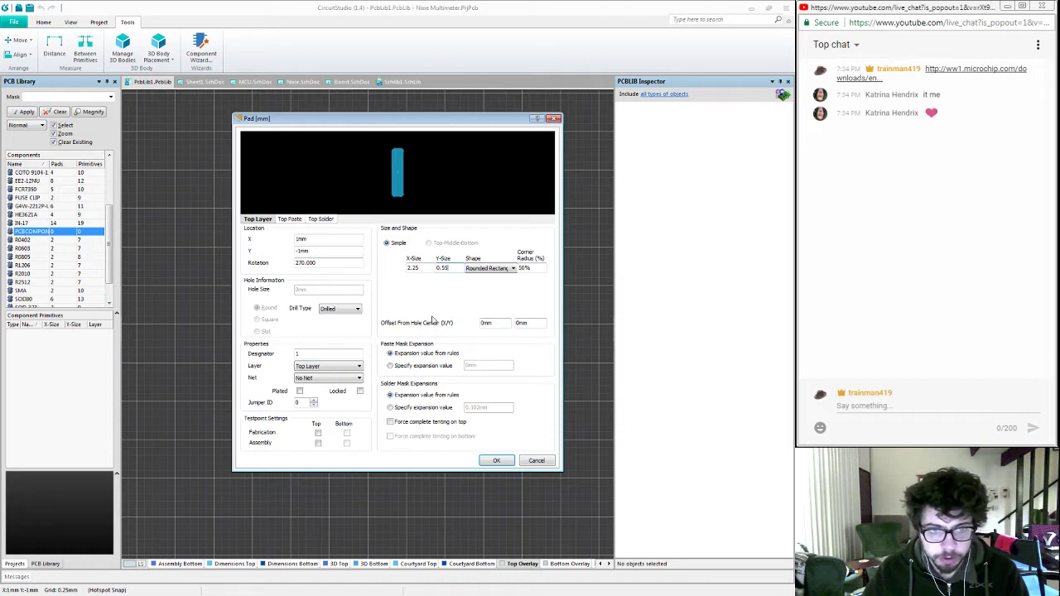
{"action": "left_click", "coordinate": [496, 460]}
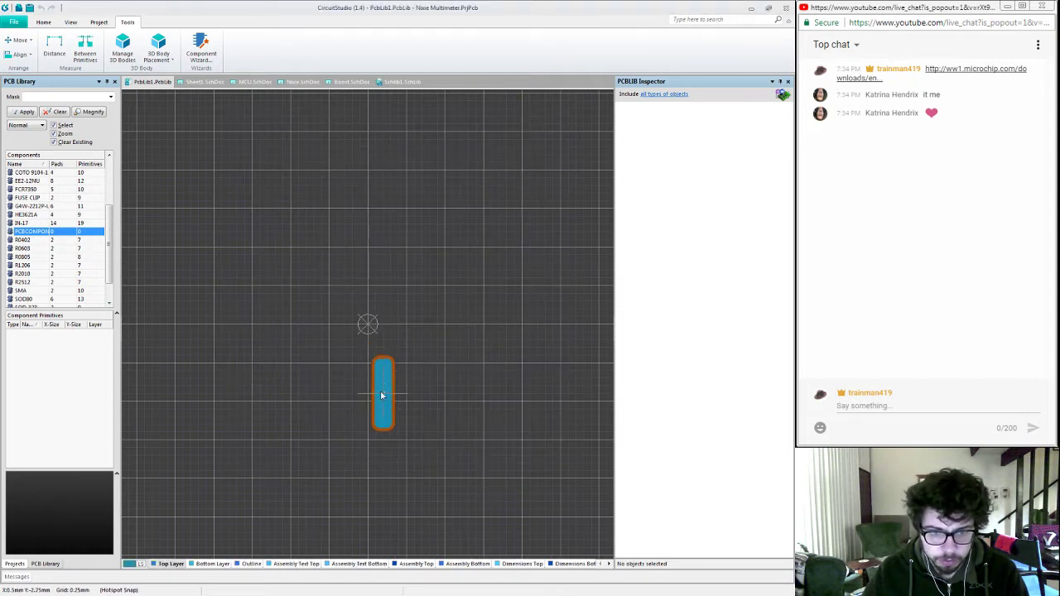
Step: Change the shape of the pad being placed to Round
{"action": "scroll", "coordinate": [367, 404], "scroll_direction": "down", "scroll_amount": 2, "text": "ctrl"}
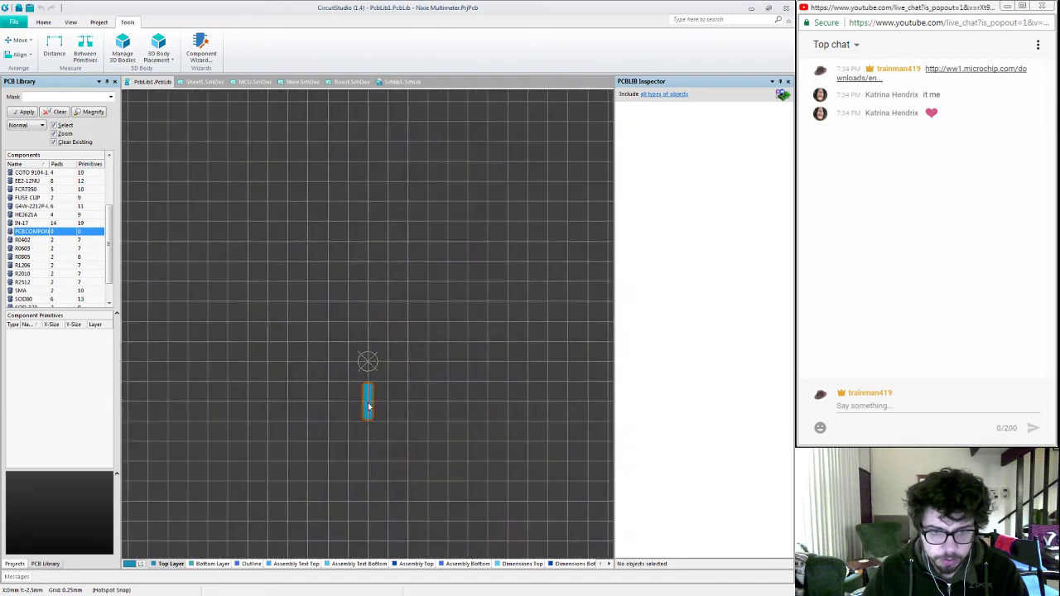
{"action": "scroll", "coordinate": [368, 406], "scroll_direction": "up", "scroll_amount": 1, "text": "ctrl"}
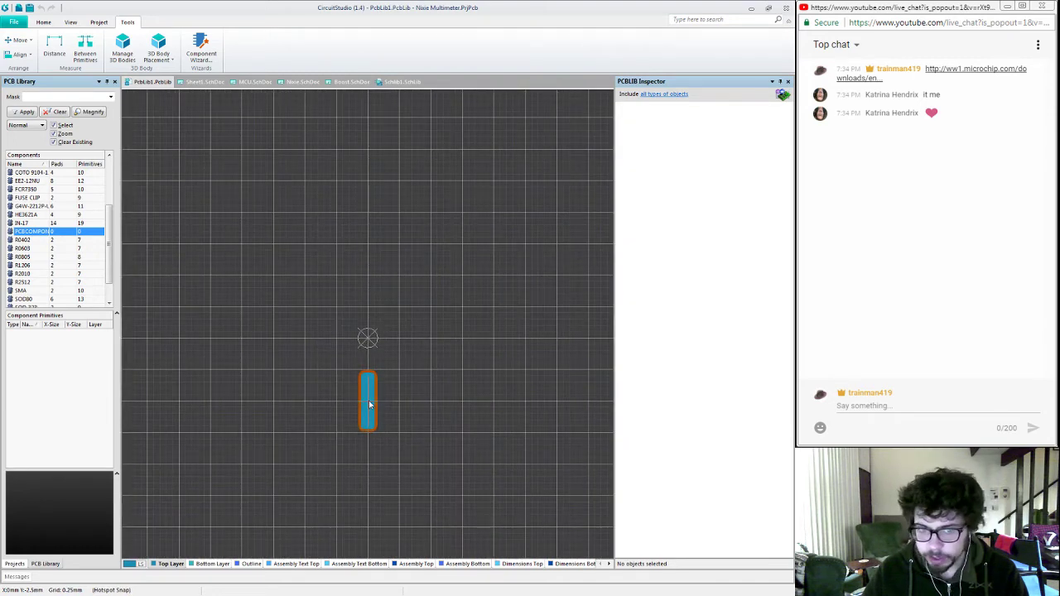
{"action": "key", "text": "Tab"}
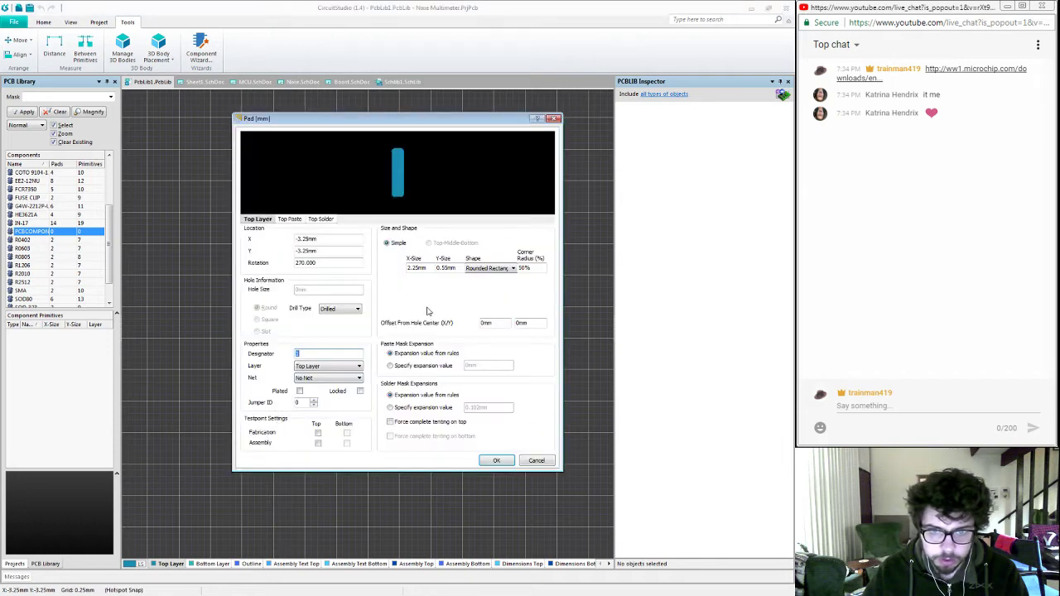
{"action": "left_click", "coordinate": [487, 269]}
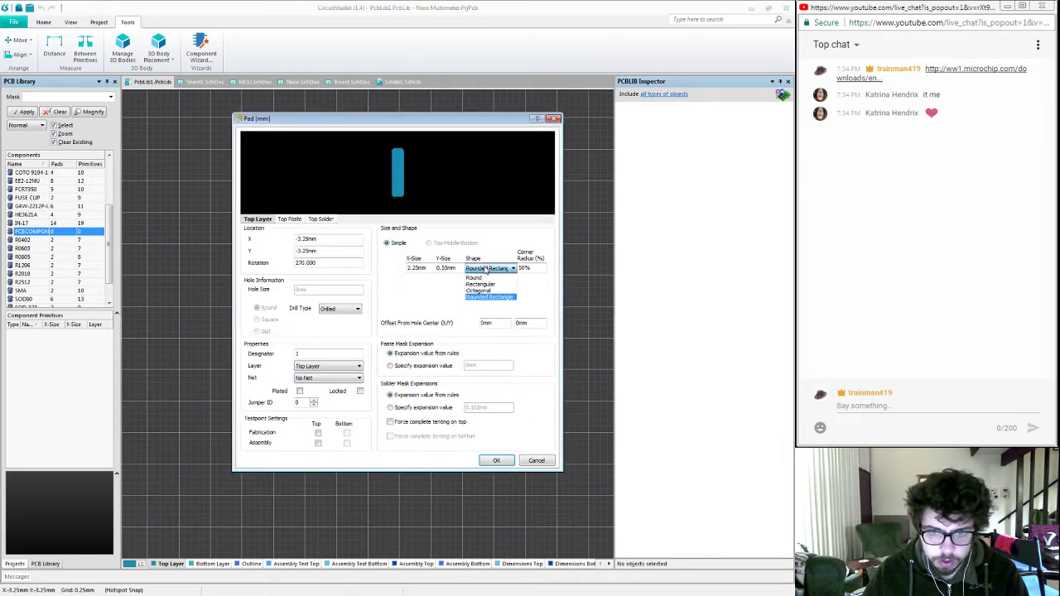
{"action": "left_click", "coordinate": [480, 279]}
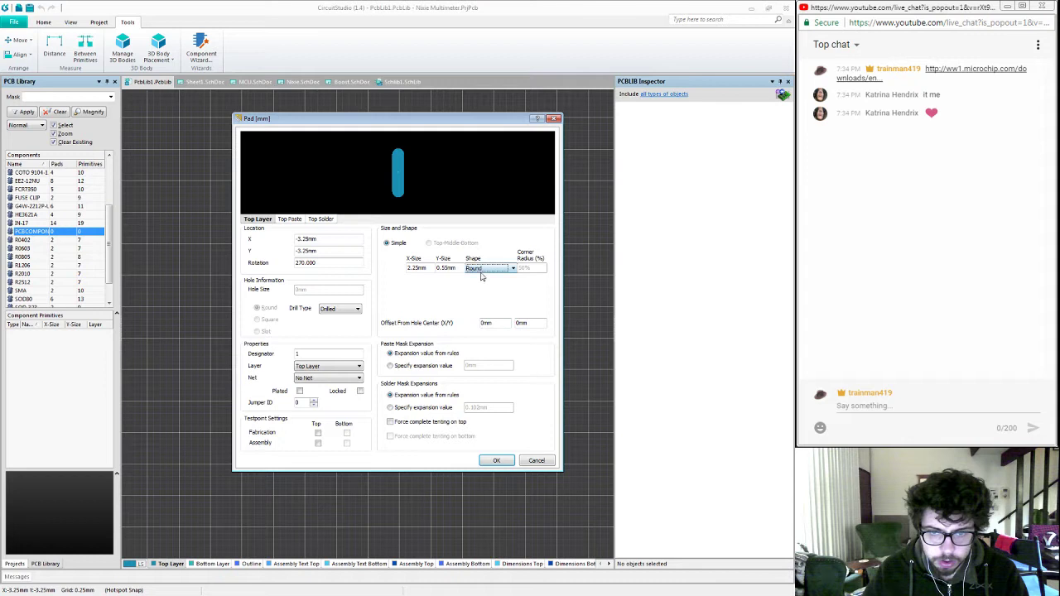
{"action": "left_click", "coordinate": [494, 462]}
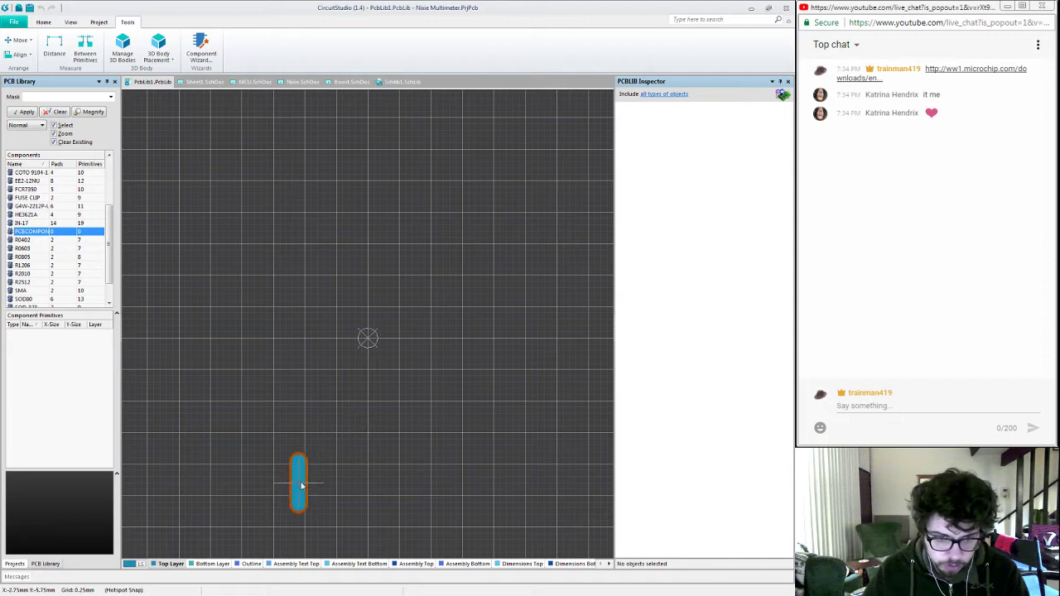
Step: Place pad 1 at X -7.5 mm, Y -7.5 mm and pad 2 at X -6.5 mm, Y -7.5 mm, and end pad placement
{"action": "scroll", "coordinate": [313, 435], "scroll_direction": "down", "scroll_amount": 2, "text": "ctrl"}
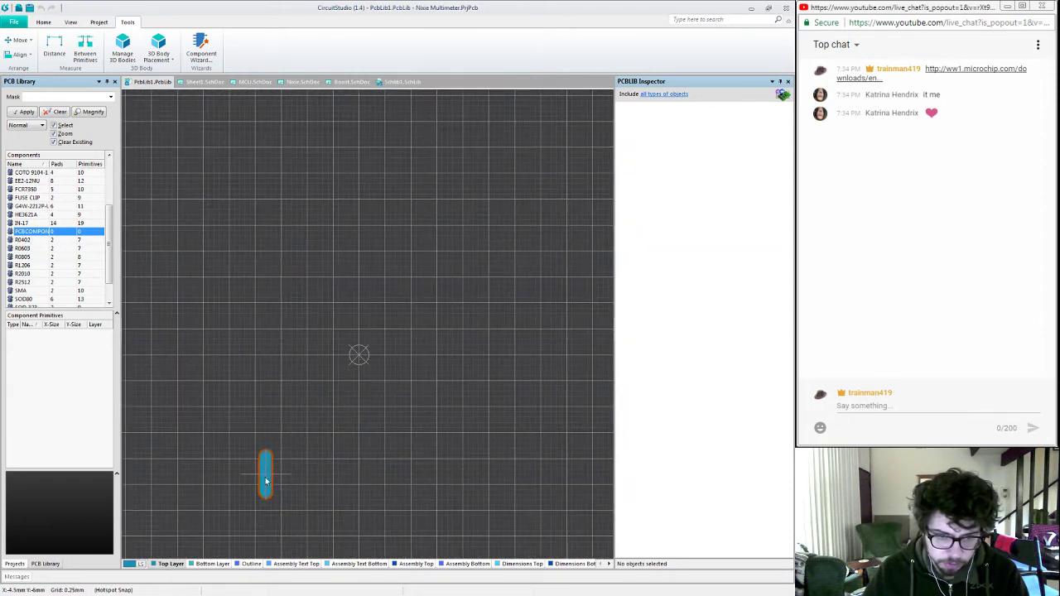
{"action": "mouse_move", "coordinate": [292, 427]}
{"action": "right_mouse_down"}
{"action": "mouse_move", "coordinate": [339, 329]}
{"action": "mouse_move", "coordinate": [301, 282]}
{"action": "mouse_move", "coordinate": [333, 326]}
{"action": "right_mouse_up"}
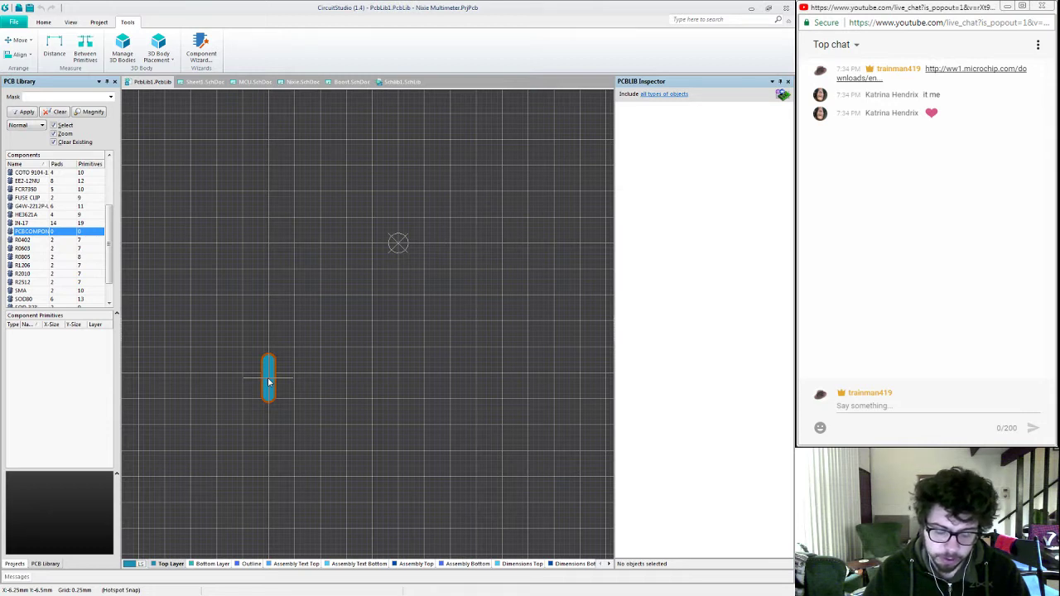
{"action": "left_click_drag", "start_coordinate": [268, 382], "coordinate": [244, 403]}
{"action": "left_click", "coordinate": [244, 402]}
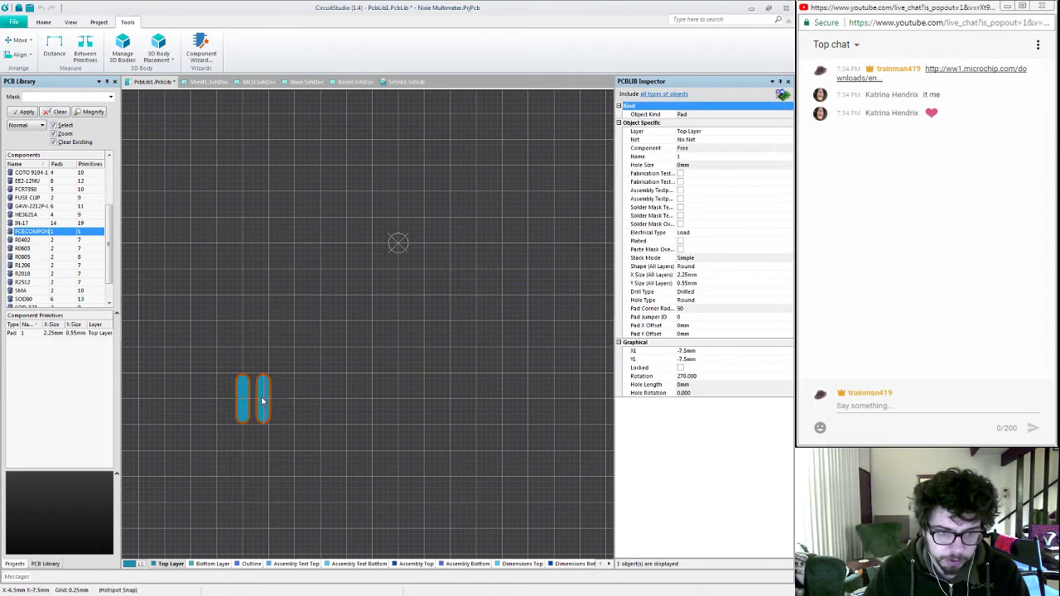
{"action": "left_click", "coordinate": [263, 401]}
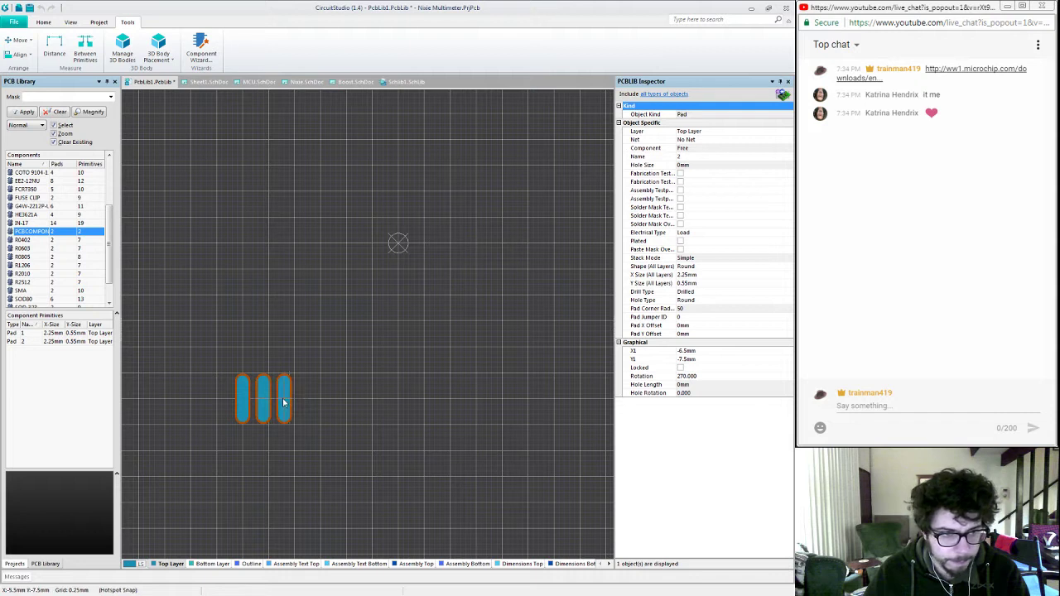
{"action": "right_click", "coordinate": [283, 404]}
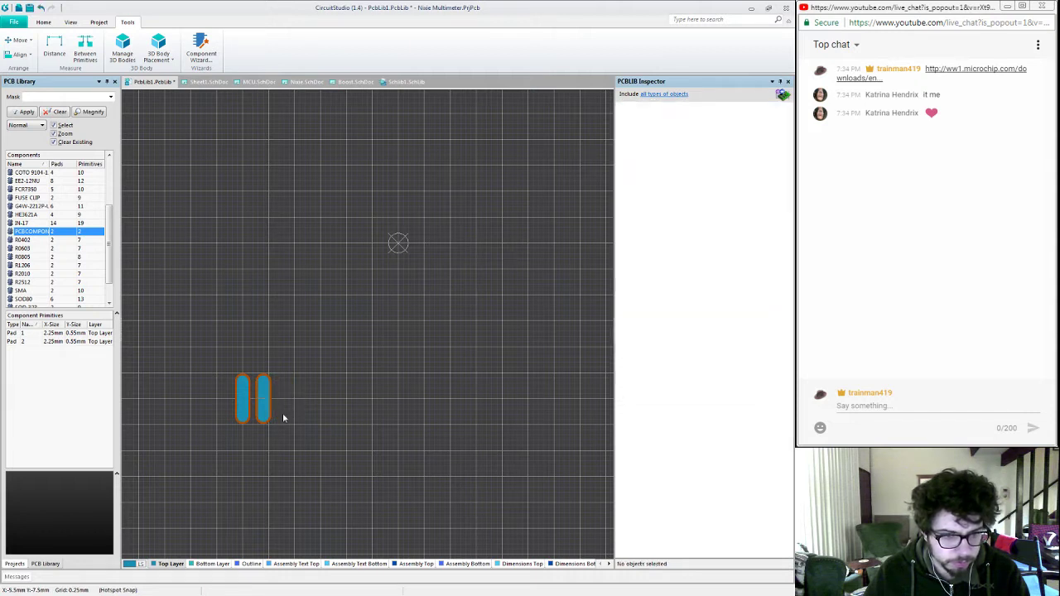
Step: Set the grid step to 0.4 mm and move both pads onto it at Y -8 mm, spaced 0.8 mm apart
{"action": "left_click", "coordinate": [43, 22]}
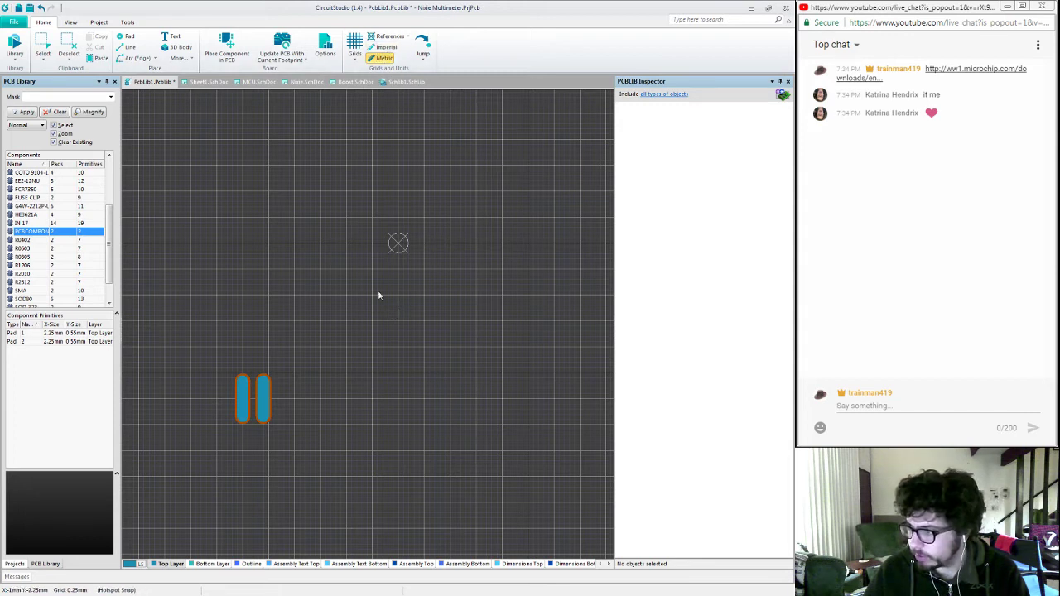
{"action": "key", "text": "ctrl+g"}
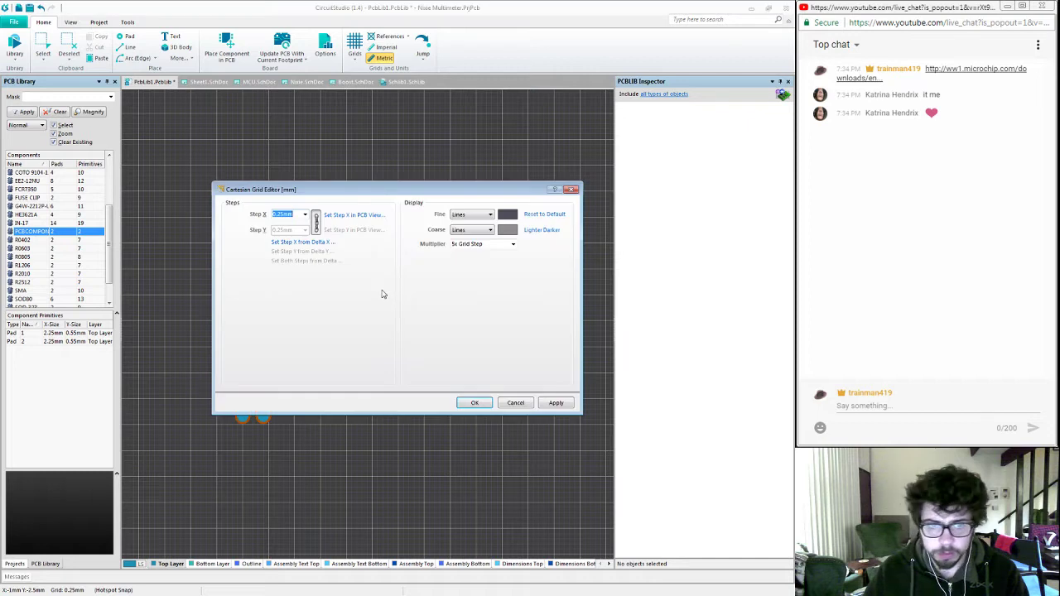
{"action": "type", "text": "0.4"}
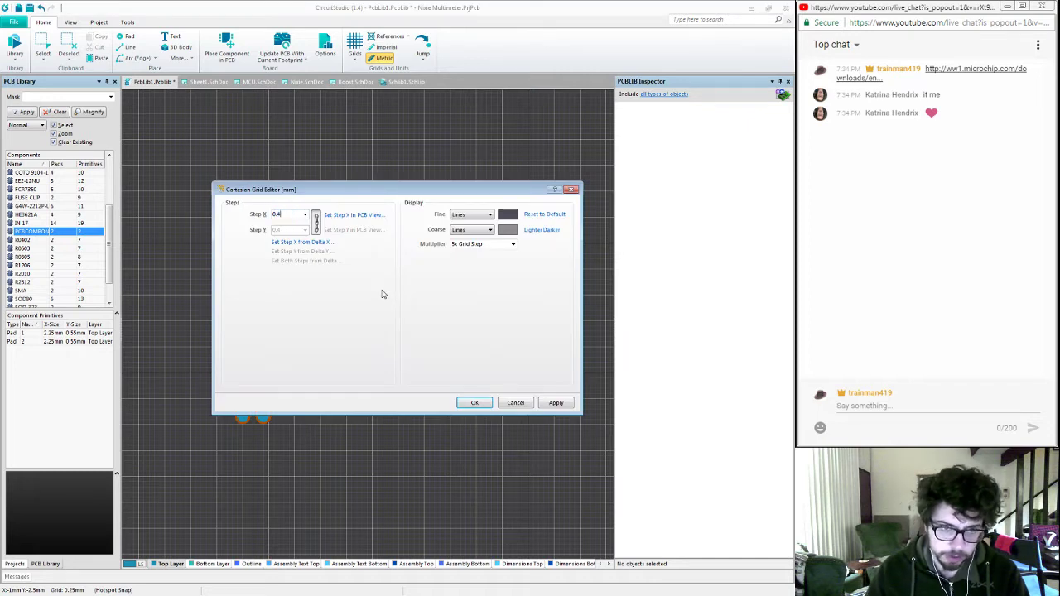
{"action": "key", "text": "Return"}
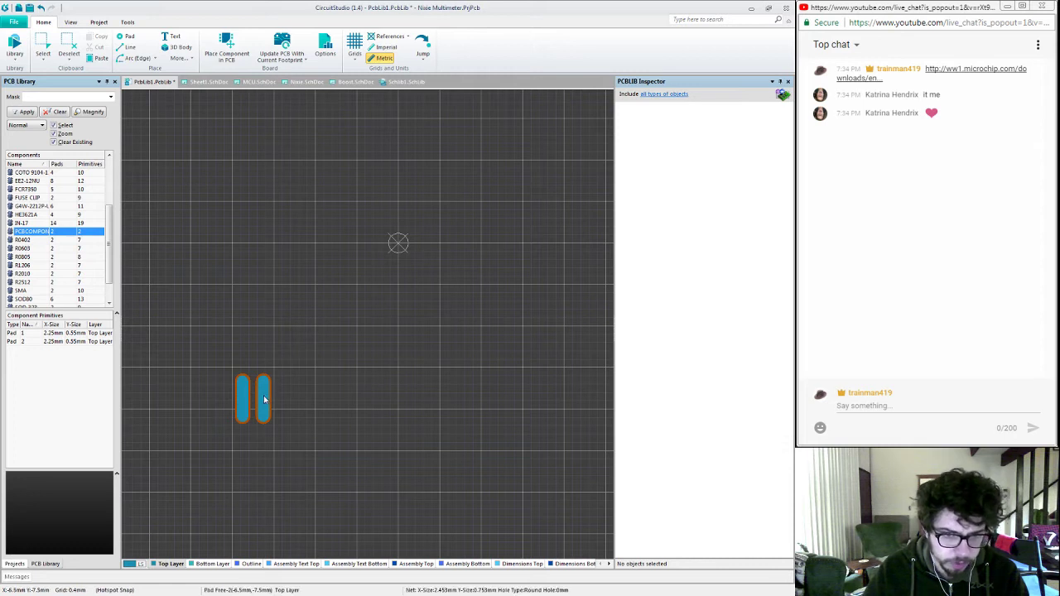
{"action": "left_click_drag", "start_coordinate": [265, 388], "coordinate": [256, 412]}
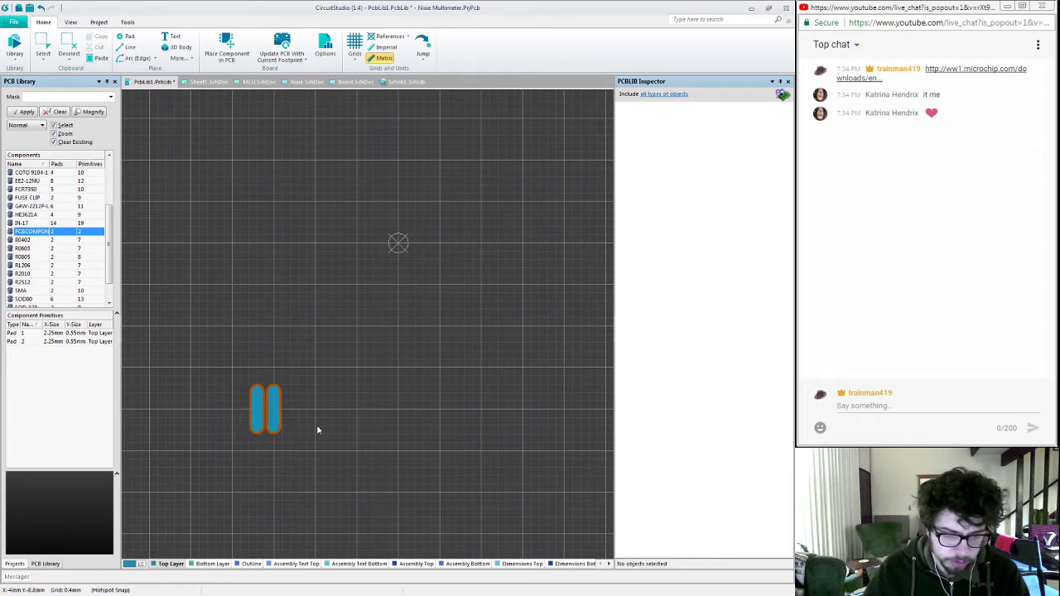
Step: Place pads 3 to 12 in line with pads 1 and 2 at Y -8 mm, 0.8 mm apart, and end pad placement
{"action": "key", "text": "p"}
{"action": "key", "text": "p"}
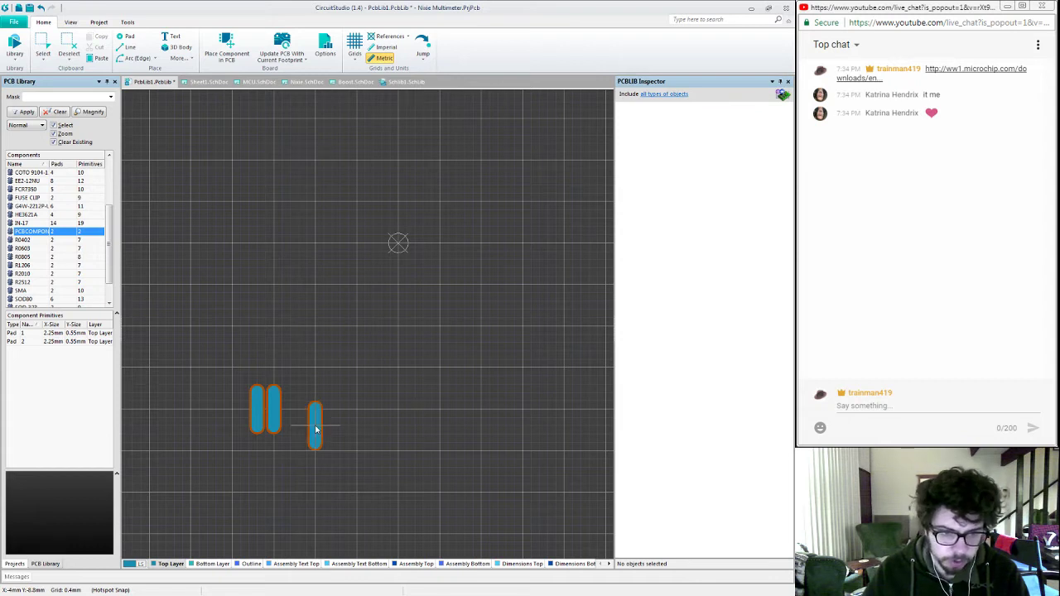
{"action": "left_click", "coordinate": [290, 412]}
{"action": "left_click", "coordinate": [306, 412]}
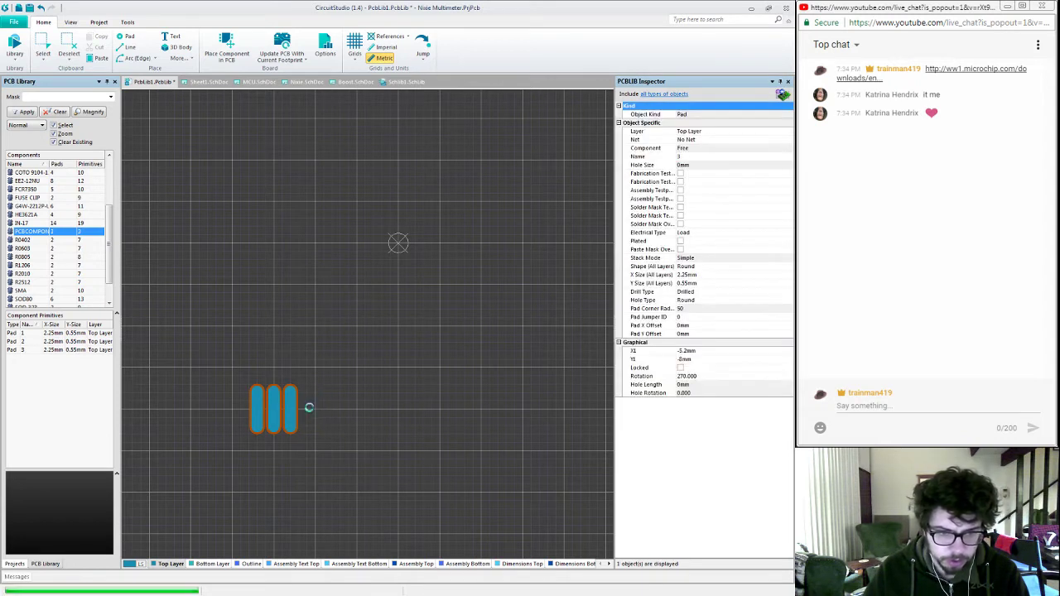
{"action": "left_click", "coordinate": [324, 412]}
{"action": "left_click", "coordinate": [340, 411]}
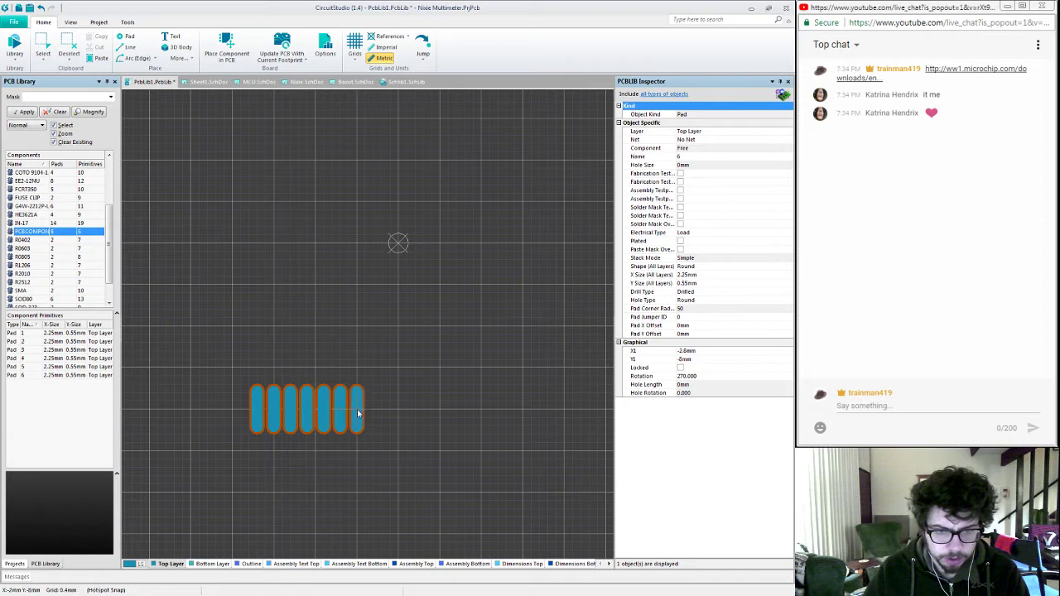
{"action": "left_click", "coordinate": [356, 411]}
{"action": "left_click", "coordinate": [373, 411]}
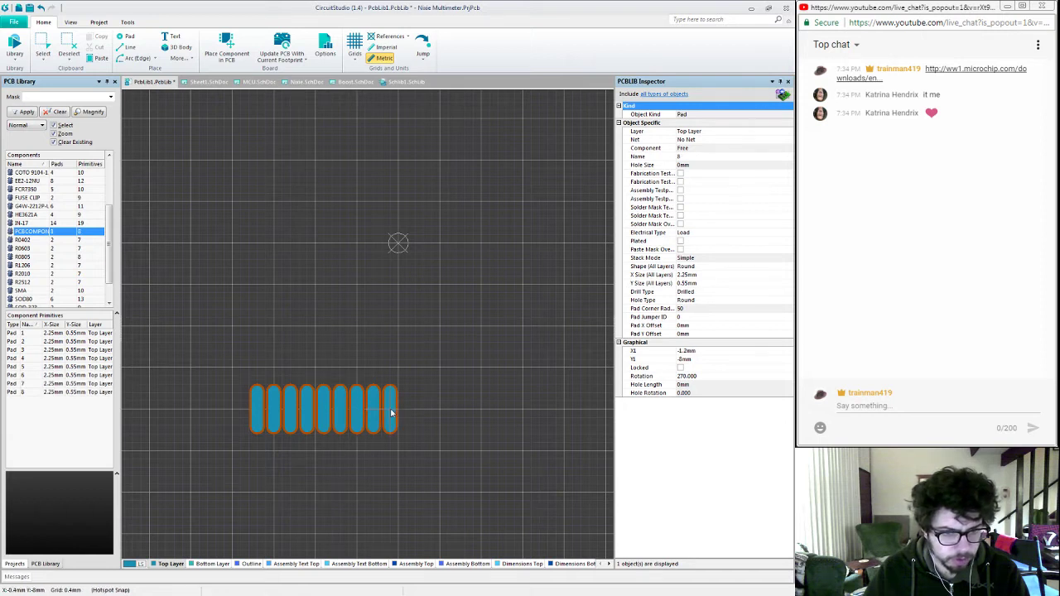
{"action": "left_click", "coordinate": [395, 411]}
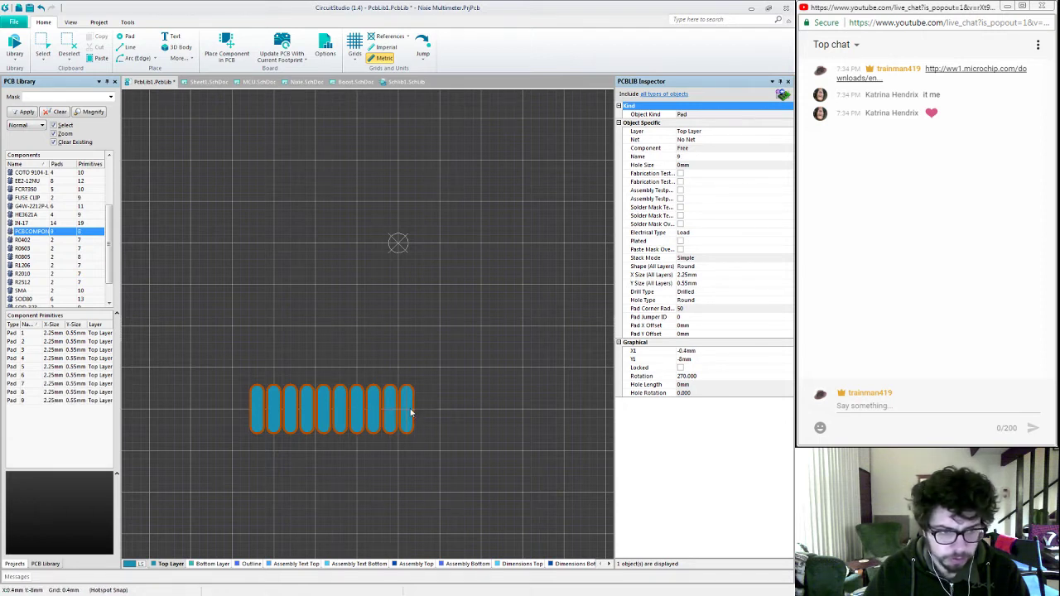
{"action": "left_click", "coordinate": [408, 412]}
{"action": "left_click", "coordinate": [424, 412]}
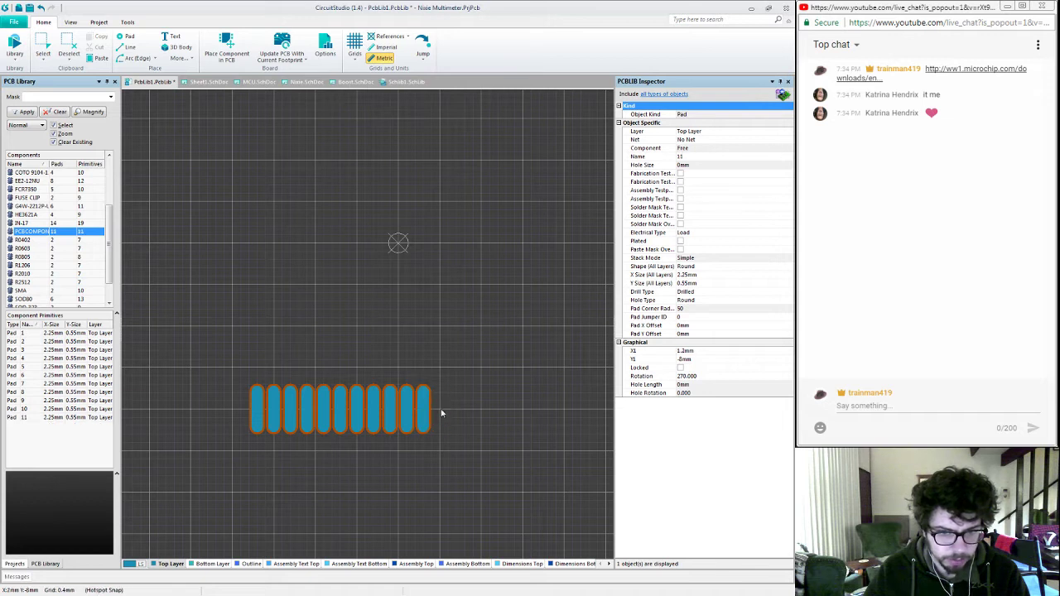
{"action": "left_click", "coordinate": [440, 412]}
{"action": "key", "text": "space"}
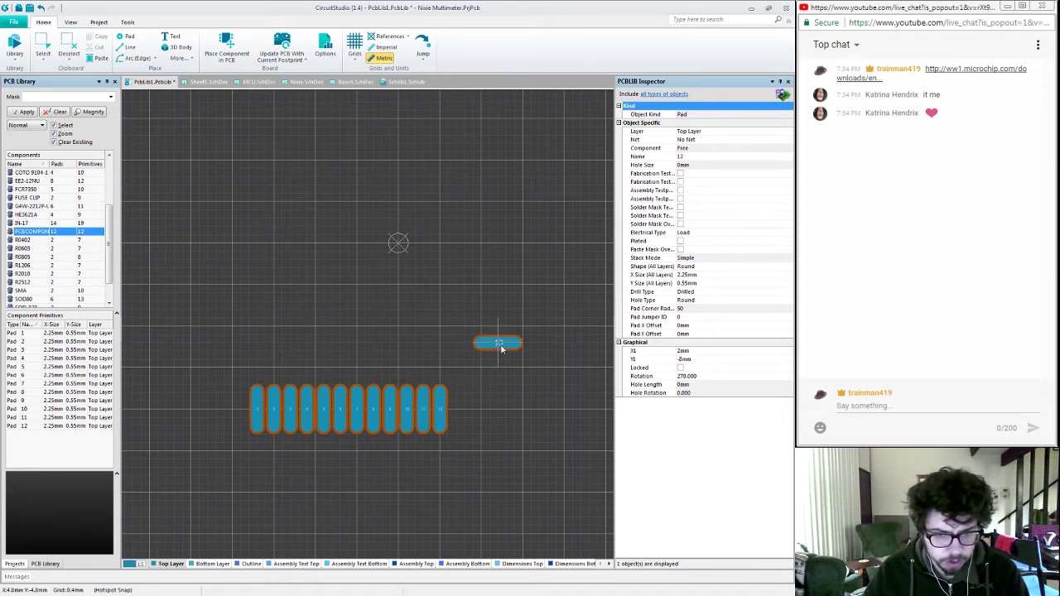
{"action": "key", "text": "Escape"}
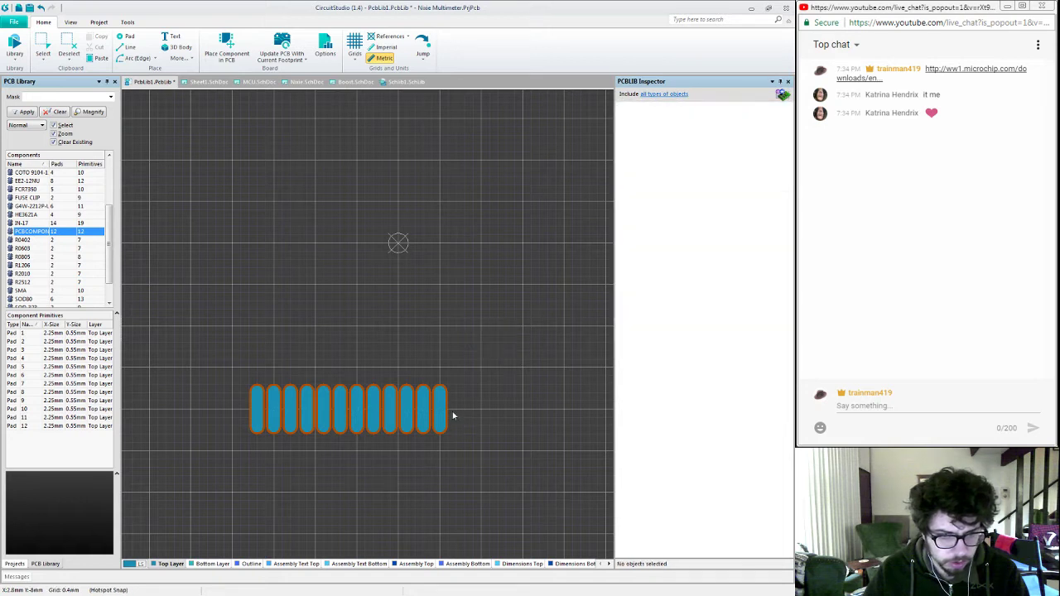
Step: Move pad 12 up to X 4 mm, Y -4 mm and rotate it to lie horizontally
{"action": "left_click_drag", "start_coordinate": [440, 412], "coordinate": [482, 325]}
{"action": "key", "text": "space"}
Step: Try to area-select pads 1 to 11 and move them as a group
{"action": "left_click_drag", "start_coordinate": [232, 367], "coordinate": [476, 453]}
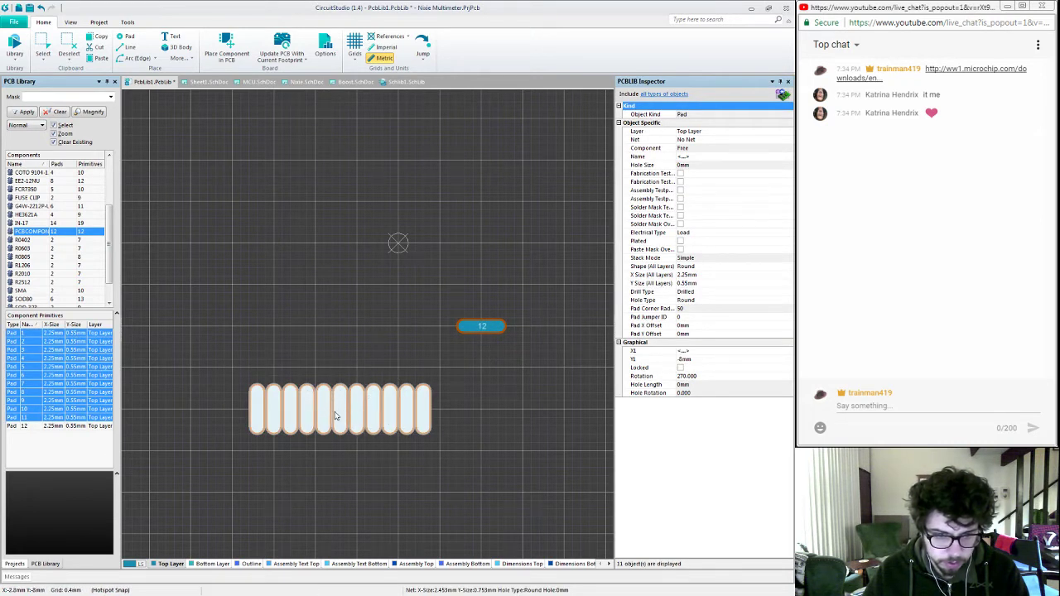
{"action": "left_click", "coordinate": [242, 399]}
{"action": "left_click_drag", "start_coordinate": [229, 365], "coordinate": [504, 477]}
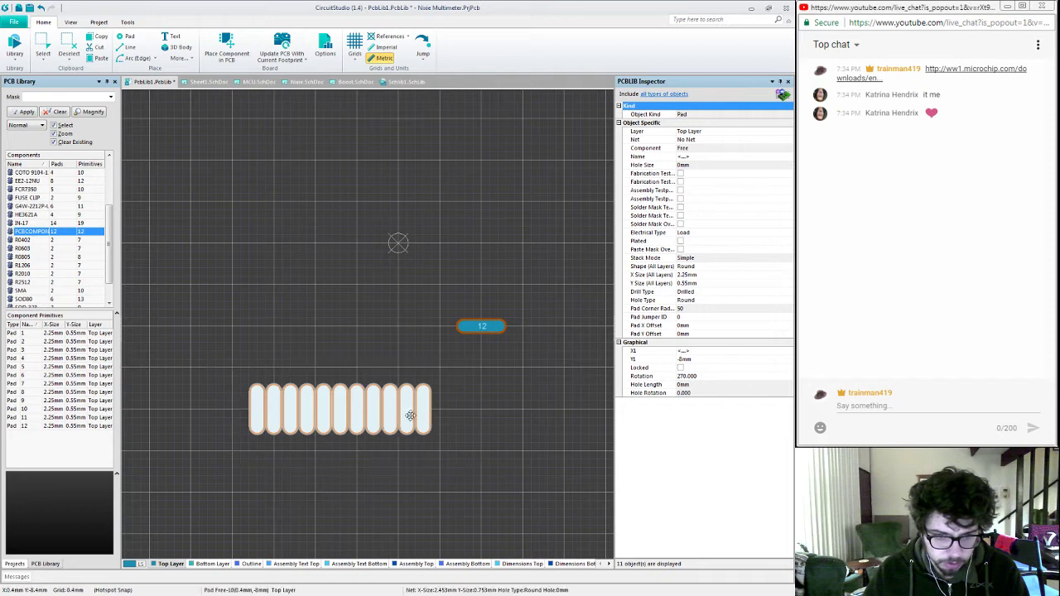
{"action": "mouse_move", "coordinate": [408, 410]}
{"action": "left_mouse_down"}
{"action": "mouse_move", "coordinate": [480, 418]}
{"action": "mouse_move", "coordinate": [408, 414]}
{"action": "left_mouse_up"}
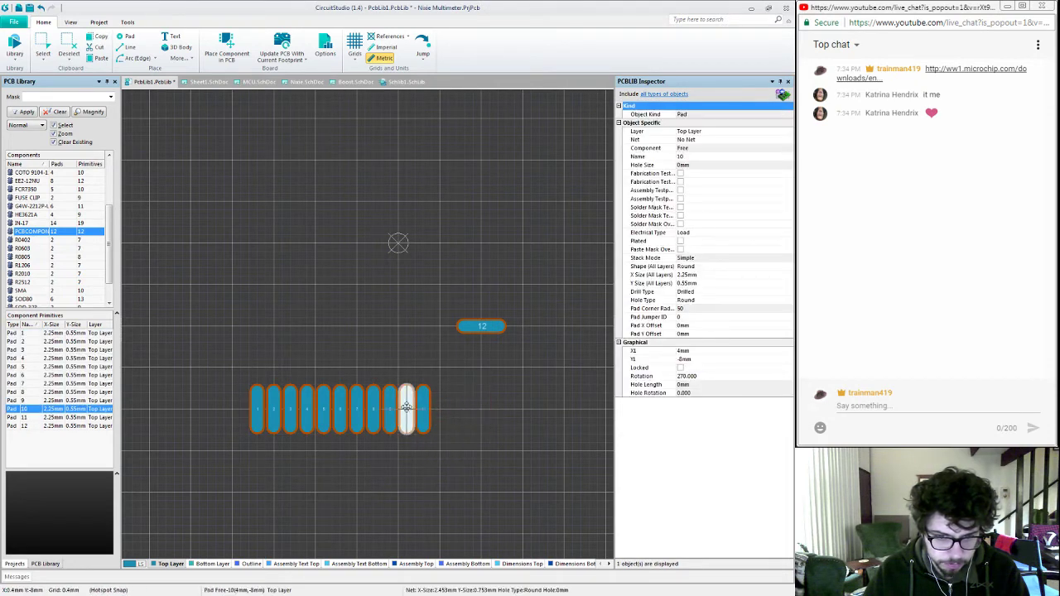
Step: Select pads 11 through 1 individually as one combined selection
{"action": "left_click", "coordinate": [424, 420]}
{"action": "left_click", "coordinate": [406, 412], "text": "shift"}
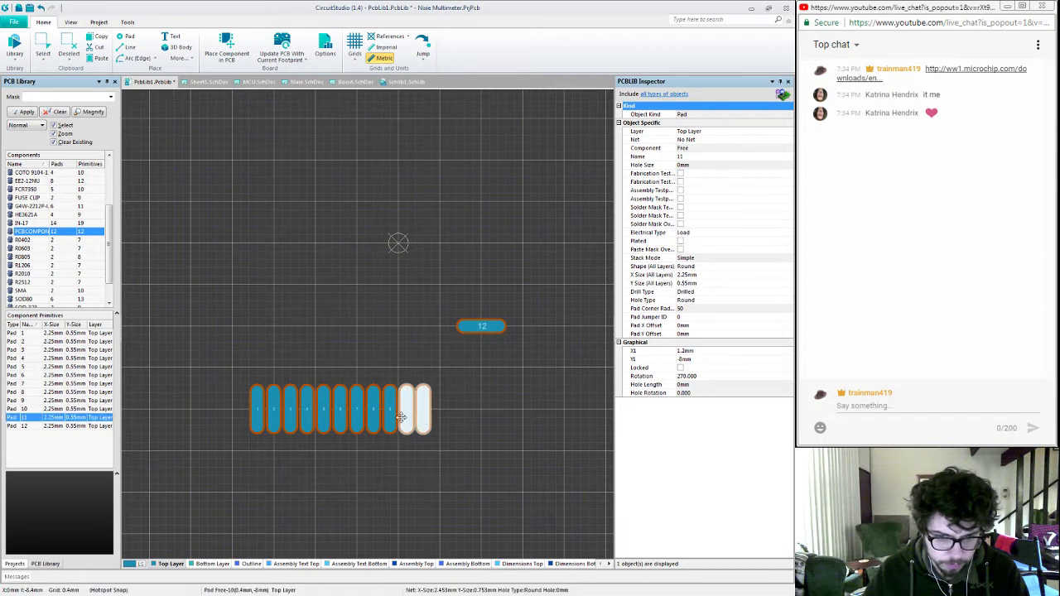
{"action": "left_click", "coordinate": [389, 418], "text": "shift"}
{"action": "left_click", "coordinate": [373, 421], "text": "shift"}
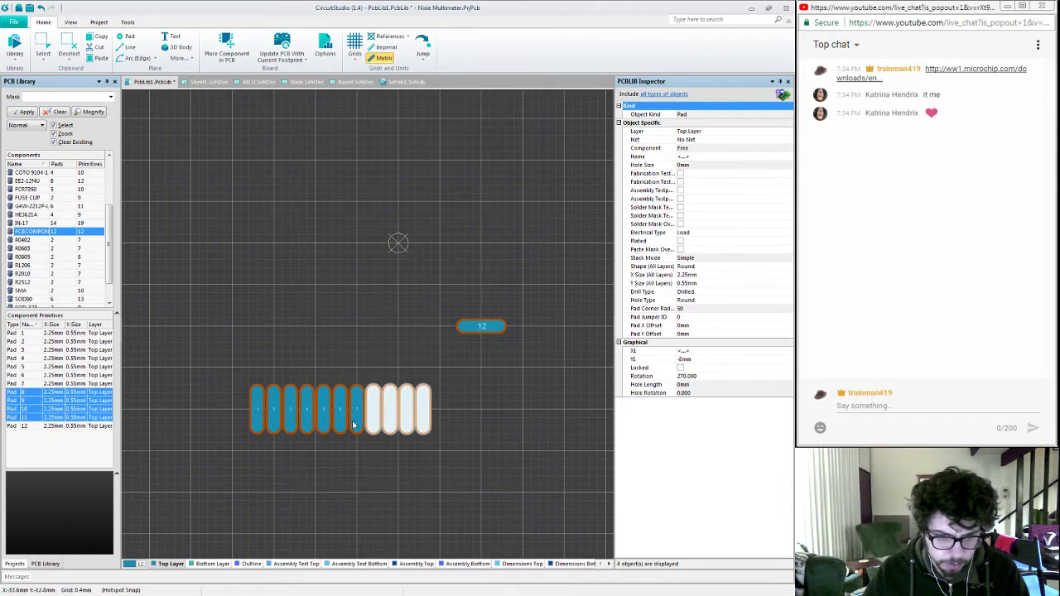
{"action": "left_click", "coordinate": [356, 422], "text": "shift"}
{"action": "left_click", "coordinate": [337, 423], "text": "shift"}
{"action": "left_click", "coordinate": [323, 422], "text": "shift"}
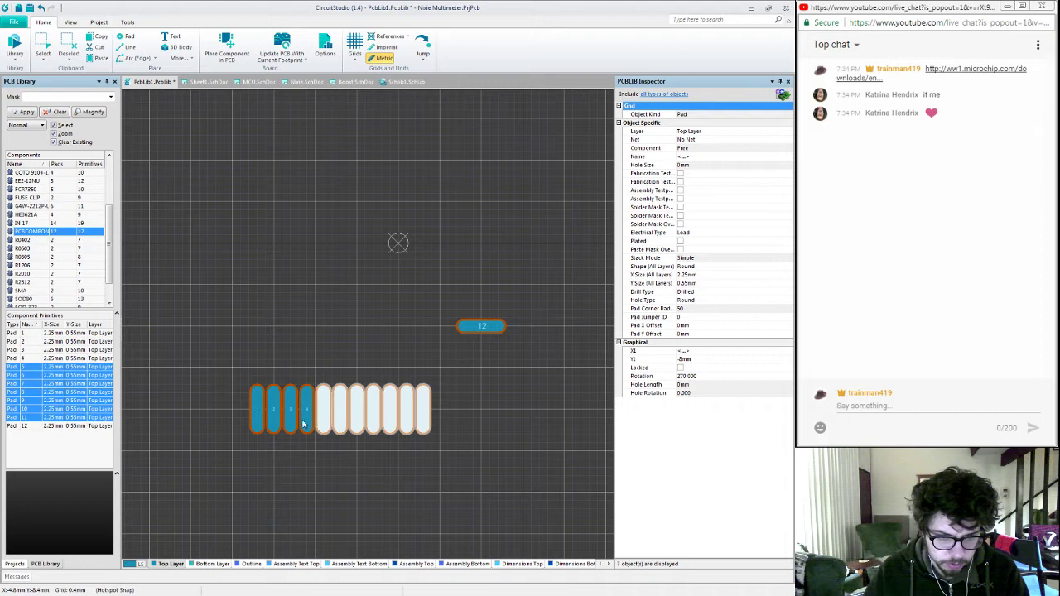
{"action": "left_click", "coordinate": [306, 421], "text": "shift"}
{"action": "left_click", "coordinate": [289, 419], "text": "shift"}
{"action": "left_click", "coordinate": [273, 415], "text": "shift"}
{"action": "left_click", "coordinate": [256, 420], "text": "shift"}
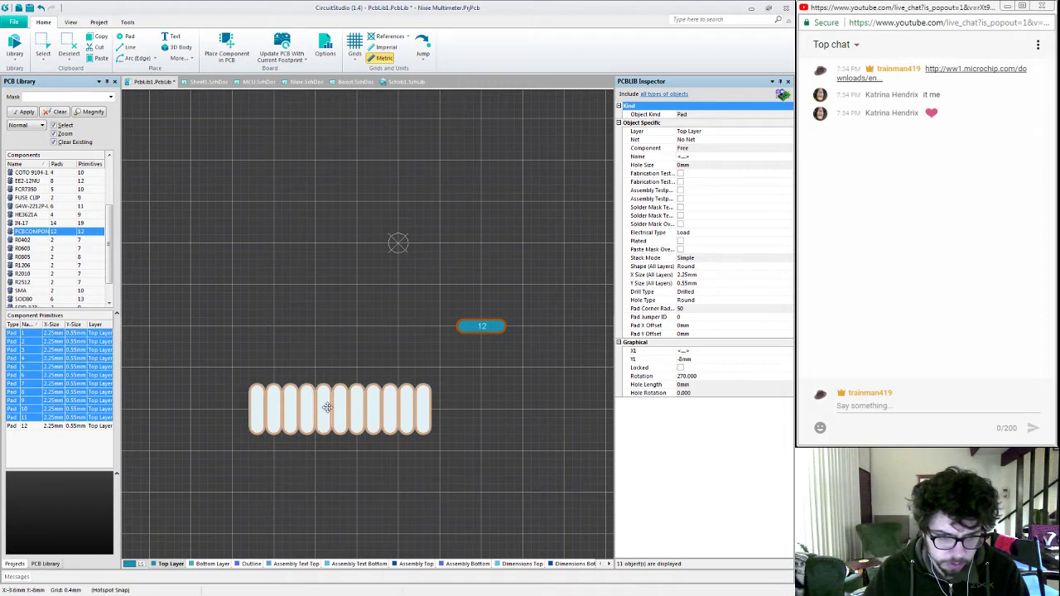
Step: Move pads 6 to 11 one by one to Y -6 mm, starting with pad 6 at X 0 mm and spacing them 0.8 mm apart
{"action": "left_click_drag", "start_coordinate": [339, 409], "coordinate": [398, 366]}
{"action": "left_click", "coordinate": [346, 424]}
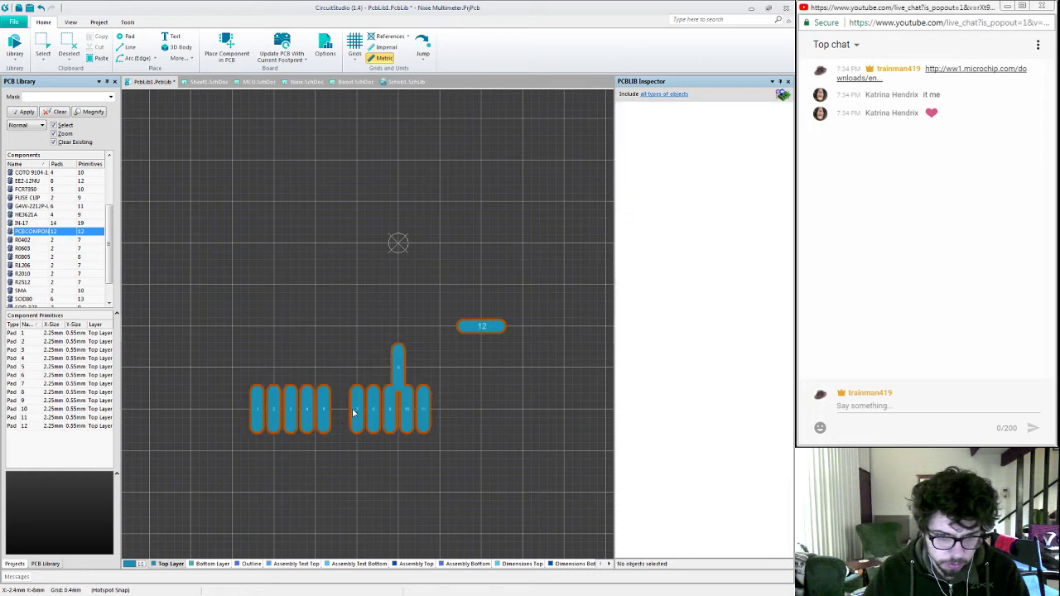
{"action": "left_click_drag", "start_coordinate": [354, 413], "coordinate": [431, 370]}
{"action": "left_click_drag", "start_coordinate": [390, 407], "coordinate": [447, 372]}
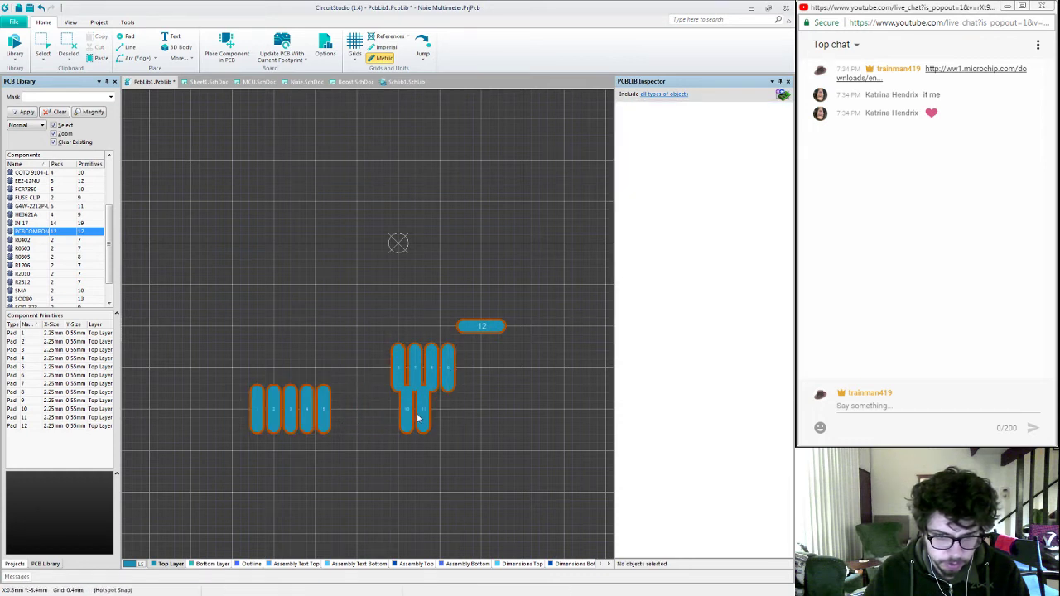
{"action": "left_click_drag", "start_coordinate": [407, 405], "coordinate": [466, 367]}
{"action": "left_click_drag", "start_coordinate": [423, 417], "coordinate": [483, 371]}
Step: Move pad 12 to X 6 mm, Y -4 mm, and bring pads 5 to 1 into the Y -6 mm row at 0.8 mm spacing
{"action": "left_click_drag", "start_coordinate": [482, 325], "coordinate": [522, 328]}
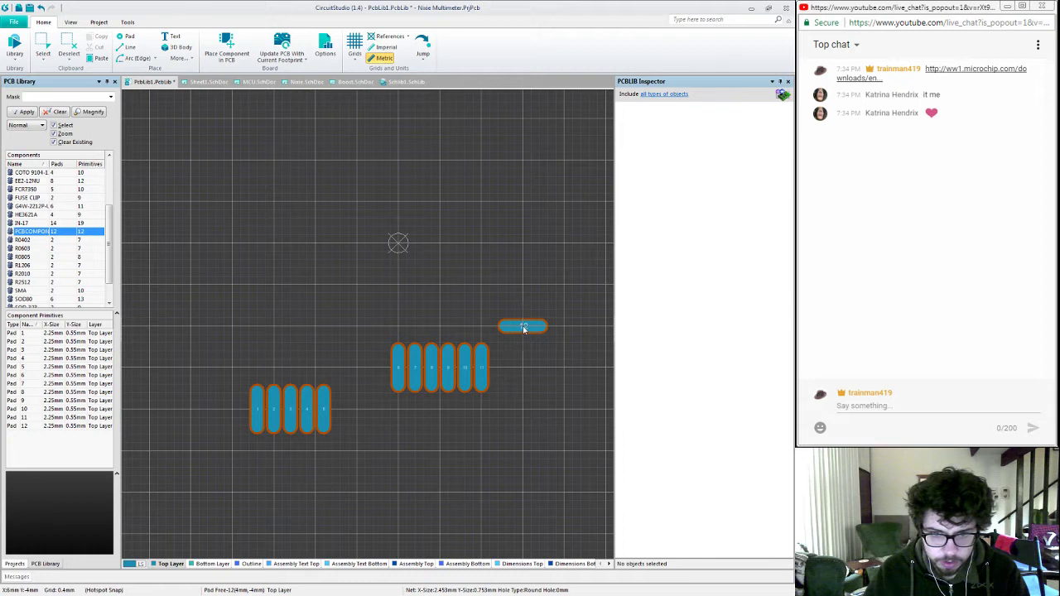
{"action": "left_click_drag", "start_coordinate": [323, 410], "coordinate": [364, 371]}
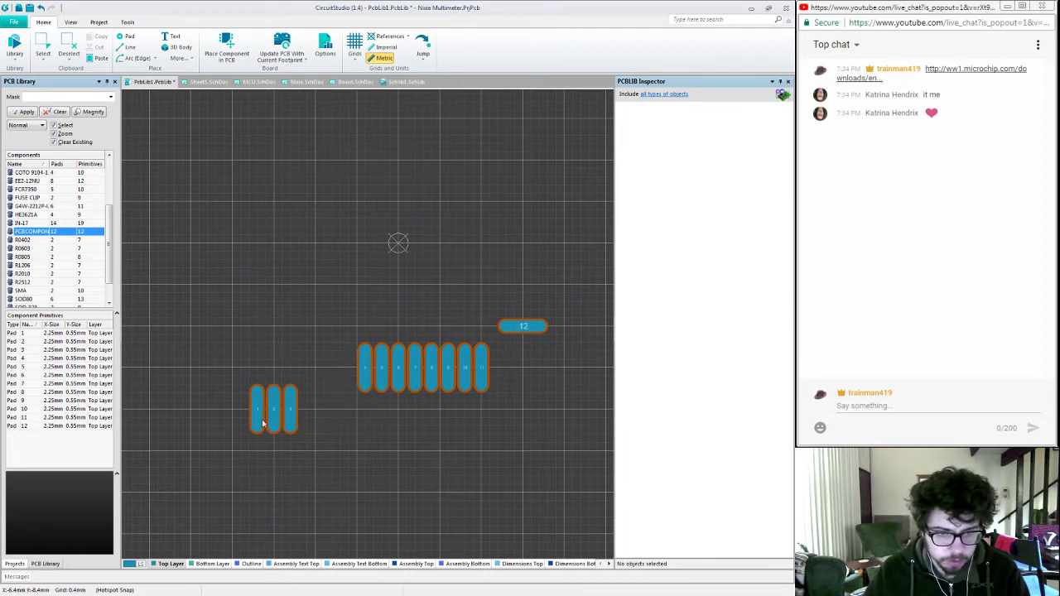
{"action": "left_click_drag", "start_coordinate": [277, 409], "coordinate": [348, 370]}
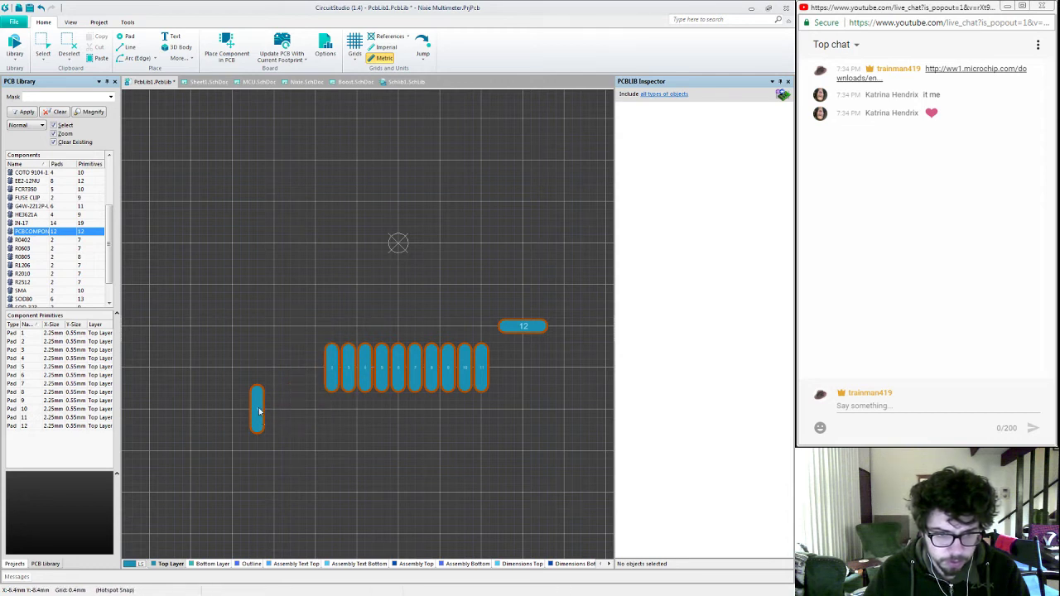
{"action": "left_click_drag", "start_coordinate": [260, 410], "coordinate": [300, 372]}
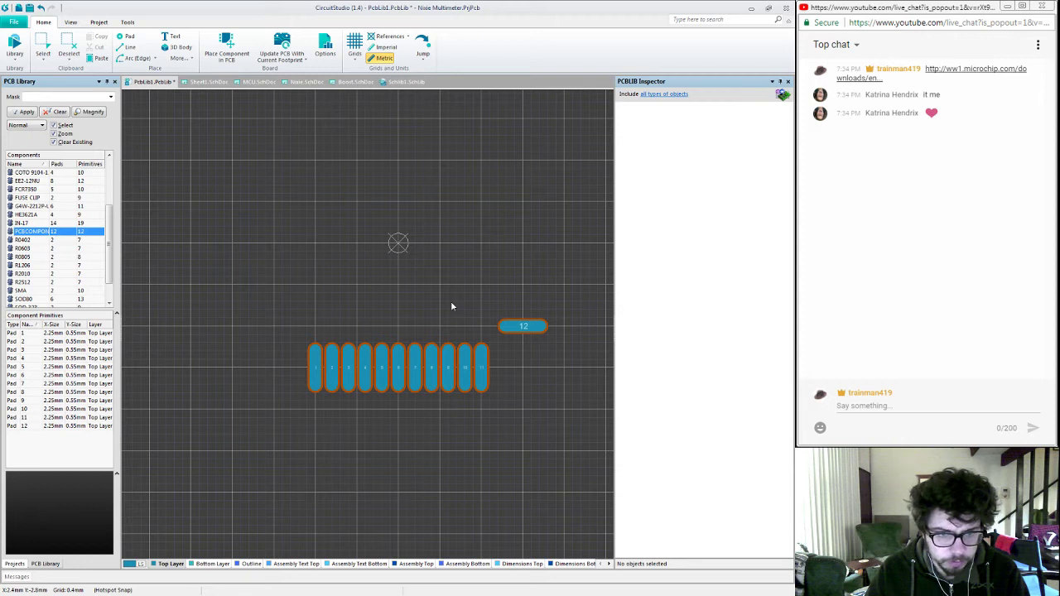
Step: Place horizontal pads 13 to 22 above pad 12 at X 6 mm, from Y -3.2 mm up to Y 4 mm at 0.8 mm spacing
{"action": "key", "text": "space"}
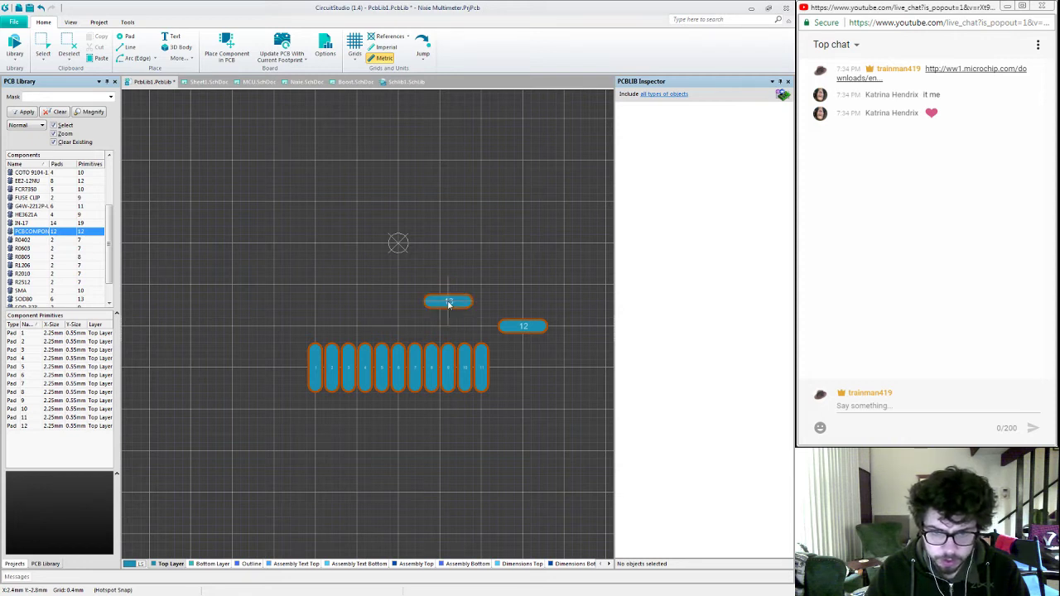
{"action": "left_click", "coordinate": [524, 309]}
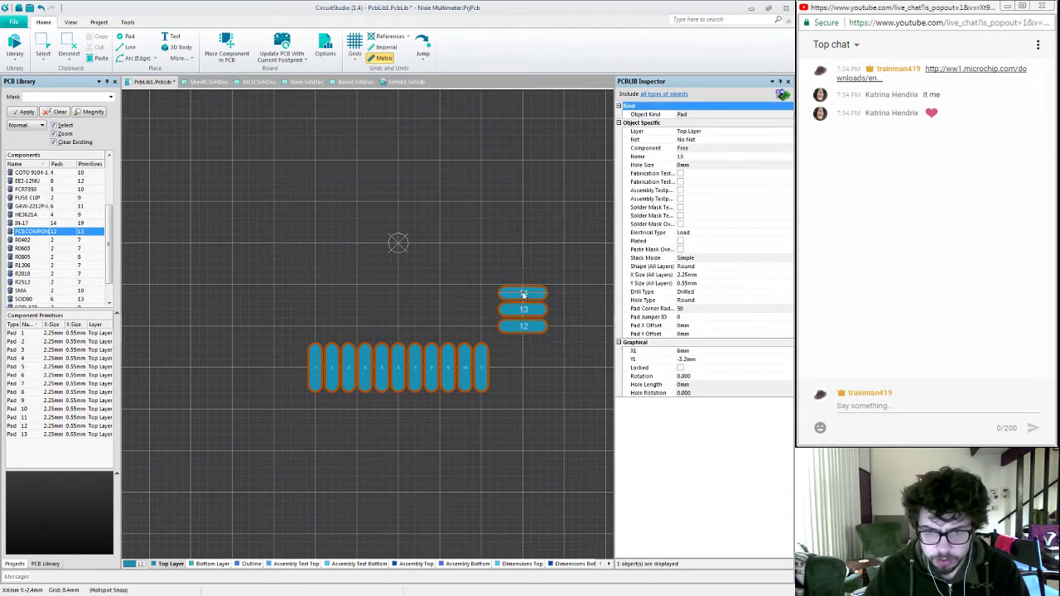
{"action": "left_click", "coordinate": [524, 292]}
{"action": "left_click", "coordinate": [523, 275]}
{"action": "left_click", "coordinate": [524, 259]}
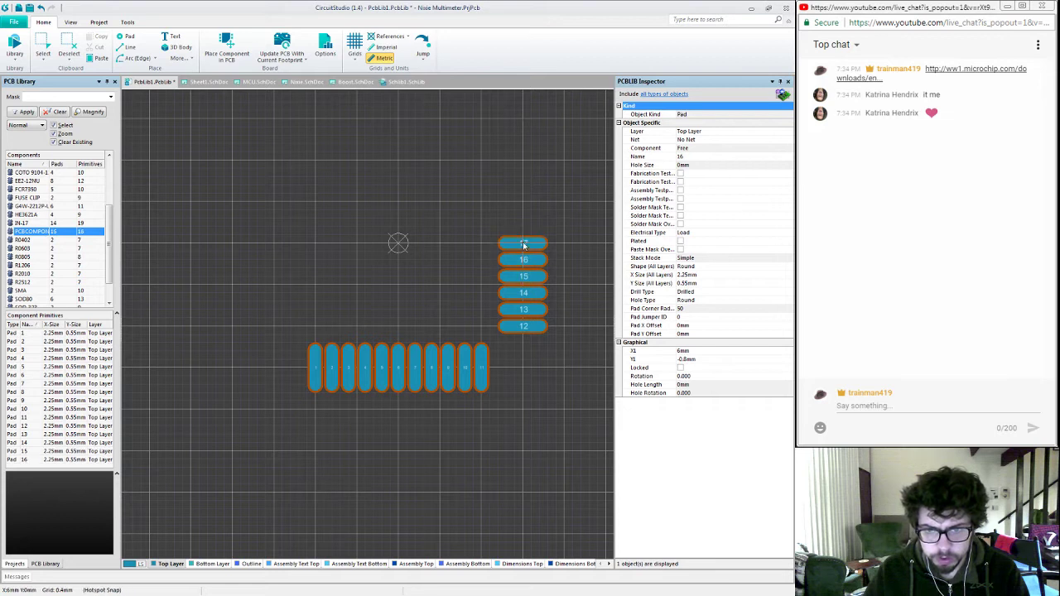
{"action": "left_click", "coordinate": [523, 242]}
{"action": "left_click", "coordinate": [524, 226]}
{"action": "left_click", "coordinate": [523, 210]}
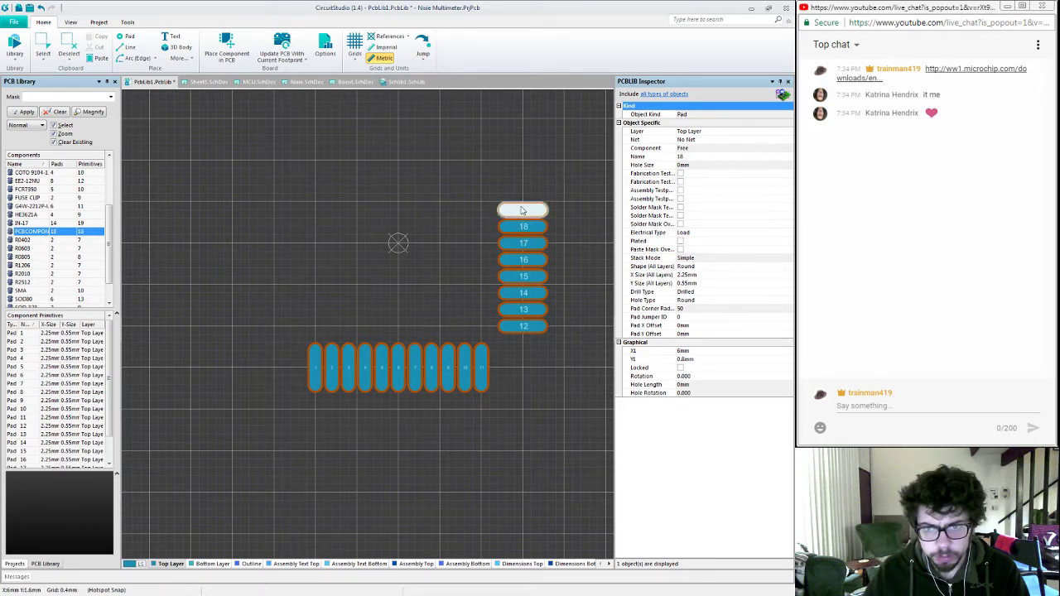
{"action": "left_click", "coordinate": [523, 193]}
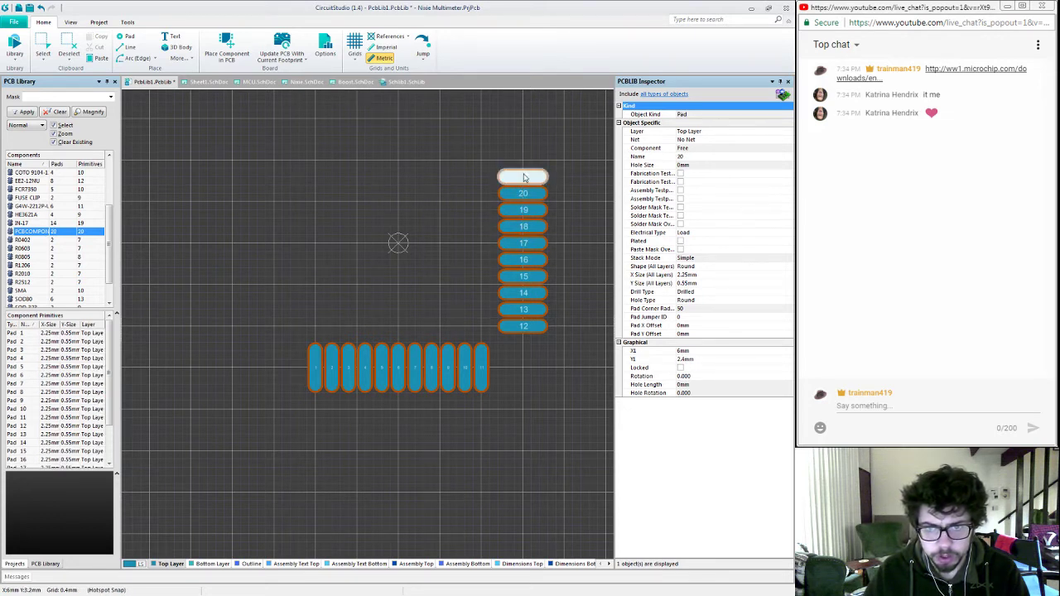
{"action": "left_click", "coordinate": [524, 177]}
{"action": "left_click", "coordinate": [524, 160]}
Step: Place vertical pads 23 to 33 in a row at Y 6 mm, from X 4 mm to X -4 mm at 0.8 mm spacing
{"action": "key", "text": "space"}
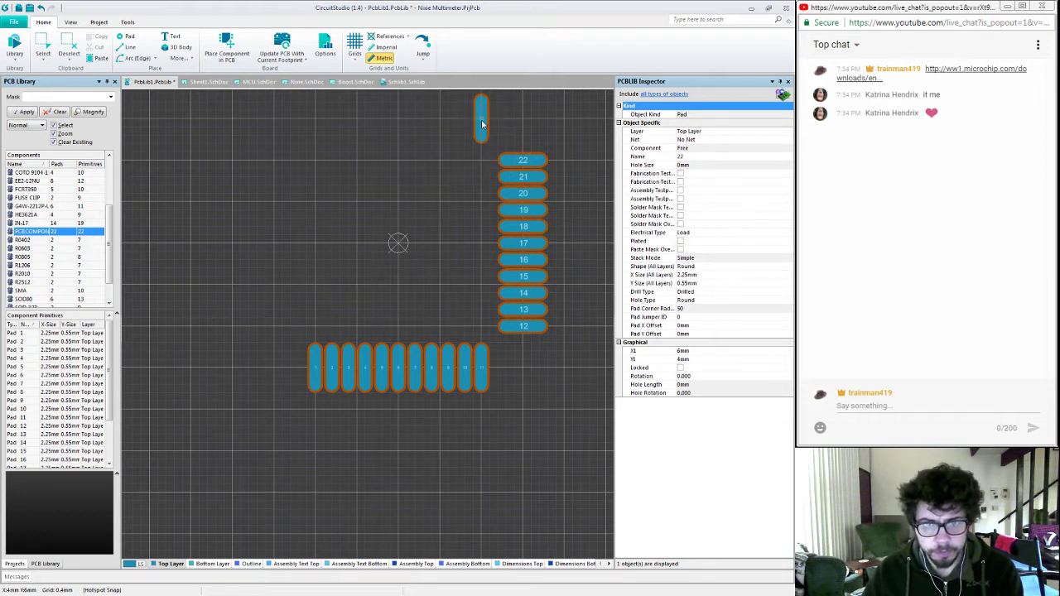
{"action": "left_click", "coordinate": [482, 120]}
{"action": "left_click", "coordinate": [464, 120]}
{"action": "left_click", "coordinate": [448, 120]}
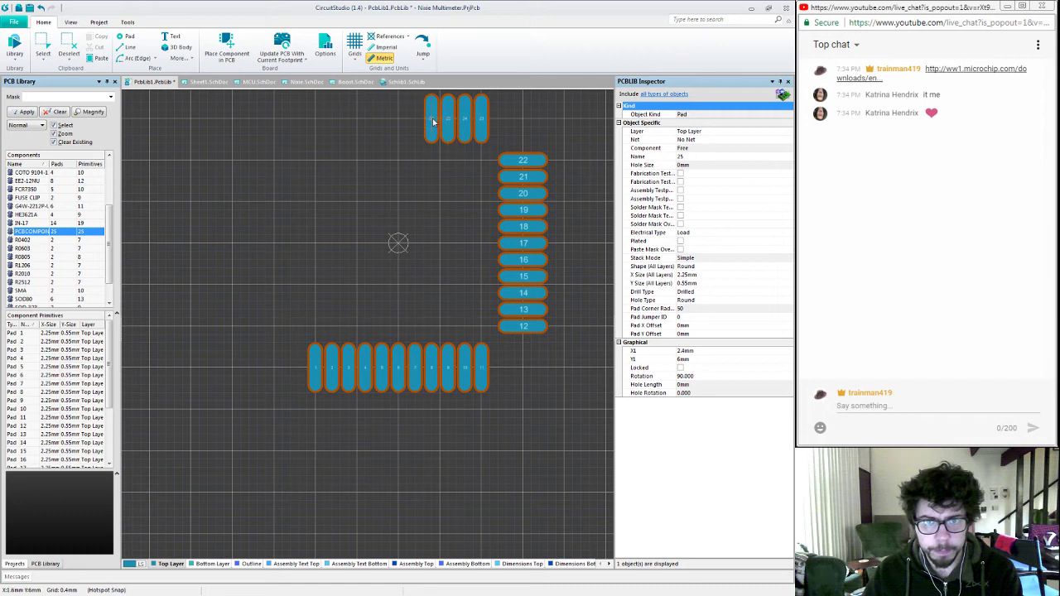
{"action": "left_click", "coordinate": [432, 120]}
{"action": "left_click", "coordinate": [415, 120]}
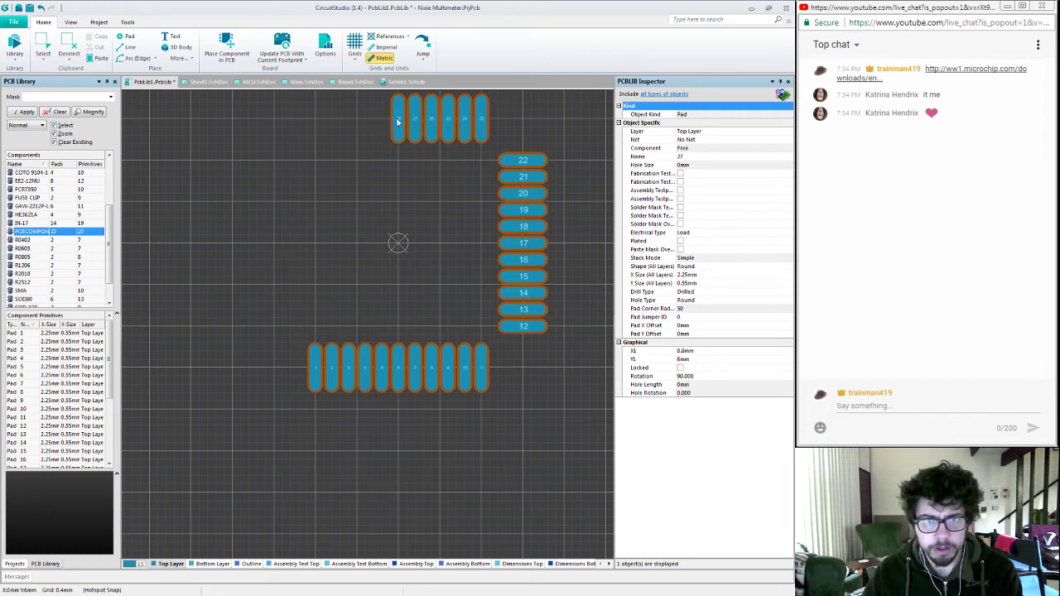
{"action": "left_click", "coordinate": [399, 120]}
{"action": "left_click", "coordinate": [382, 120]}
{"action": "left_click", "coordinate": [365, 120]}
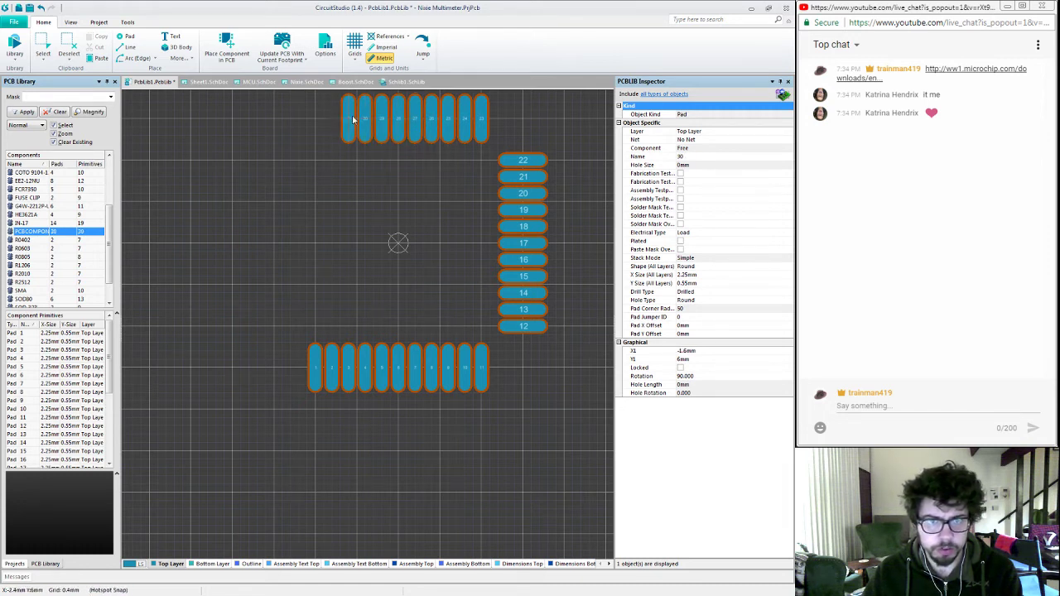
{"action": "left_click", "coordinate": [349, 120]}
{"action": "left_click", "coordinate": [332, 120]}
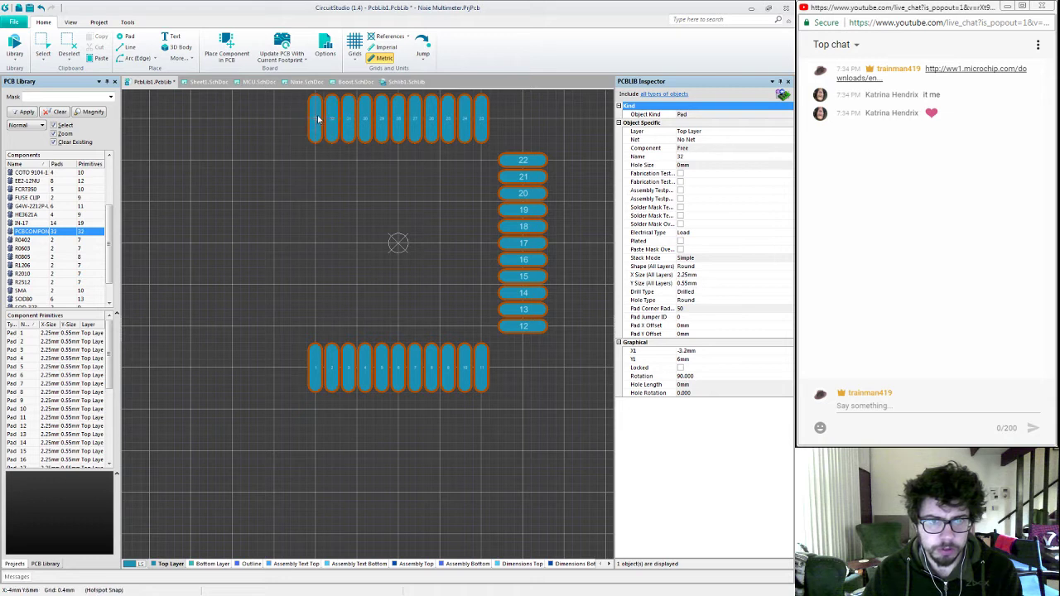
{"action": "left_click", "coordinate": [317, 120]}
Step: Place horizontal pads 34 to 44 in a column at X -6 mm, from Y 4 mm down to Y -4 mm at 0.8 mm spacing
{"action": "key", "text": "space"}
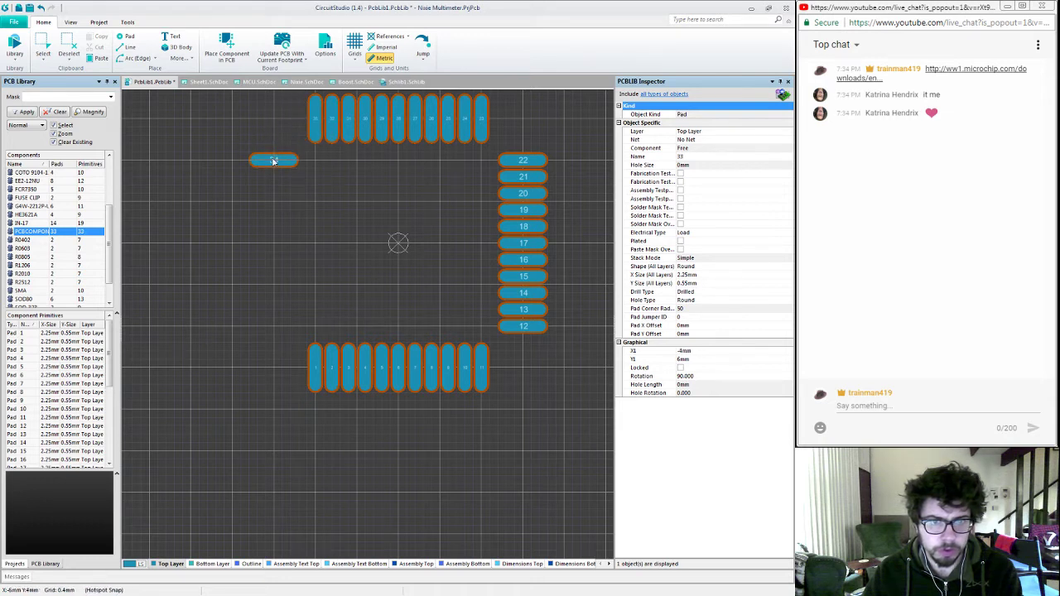
{"action": "left_click", "coordinate": [275, 160]}
{"action": "left_click", "coordinate": [276, 177]}
{"action": "left_click", "coordinate": [275, 193]}
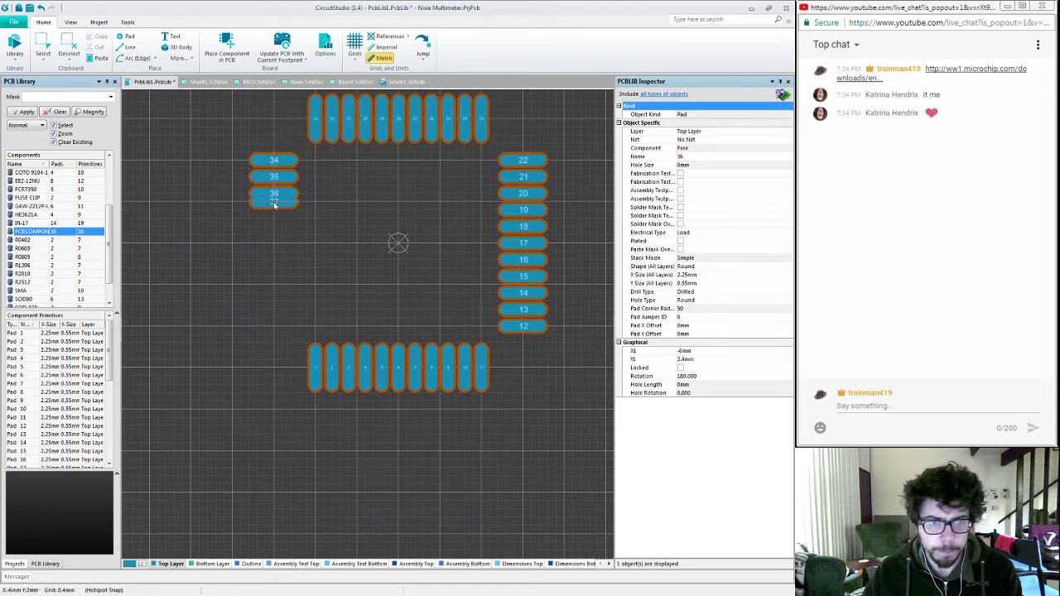
{"action": "left_click", "coordinate": [275, 209]}
{"action": "left_click", "coordinate": [276, 228]}
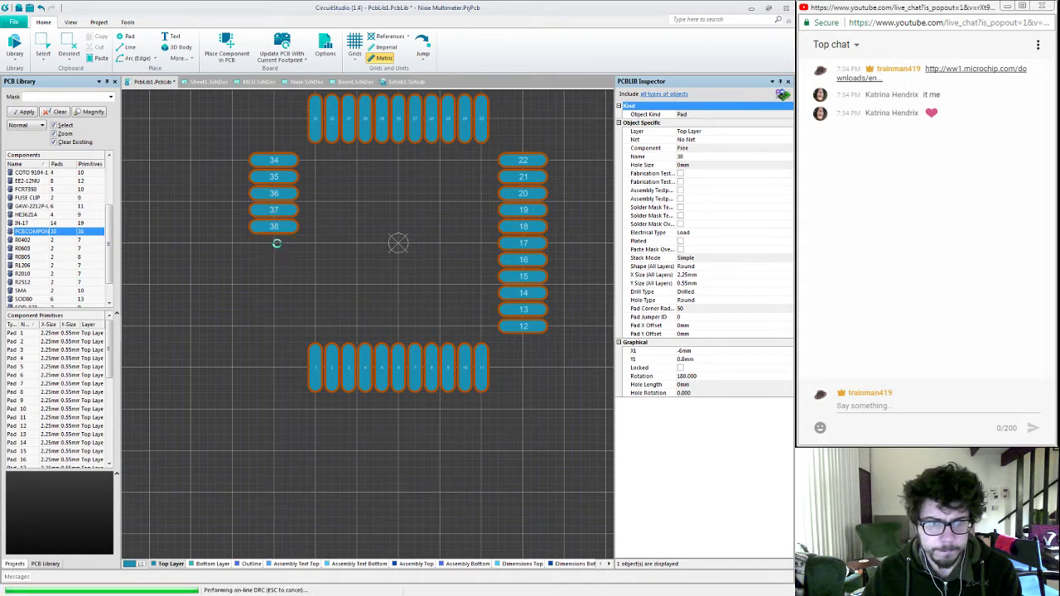
{"action": "left_click", "coordinate": [276, 245]}
{"action": "left_click", "coordinate": [276, 261]}
{"action": "left_click", "coordinate": [276, 278]}
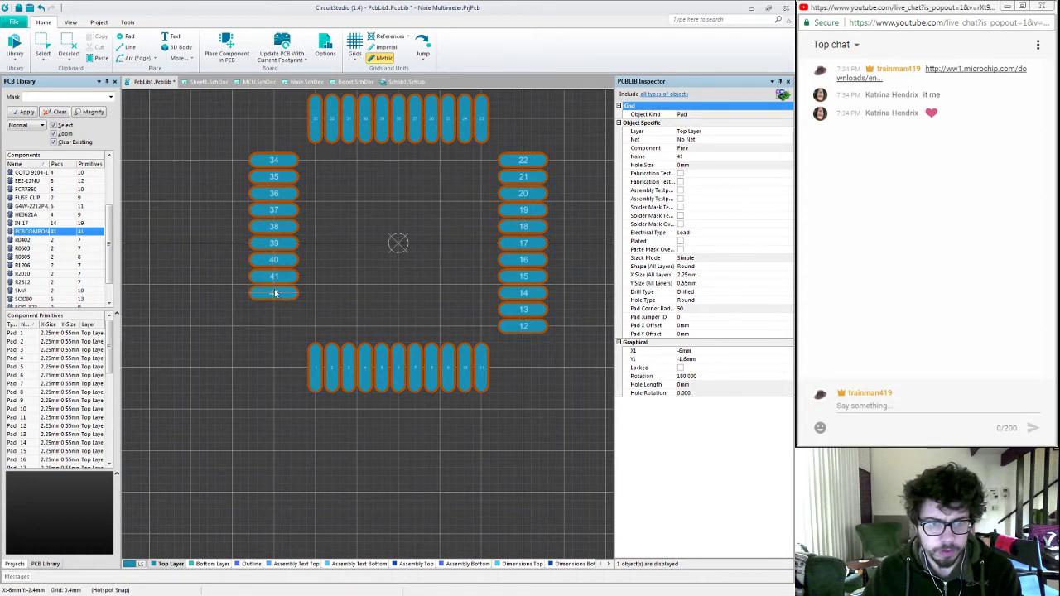
{"action": "left_click", "coordinate": [276, 294]}
{"action": "left_click", "coordinate": [275, 310]}
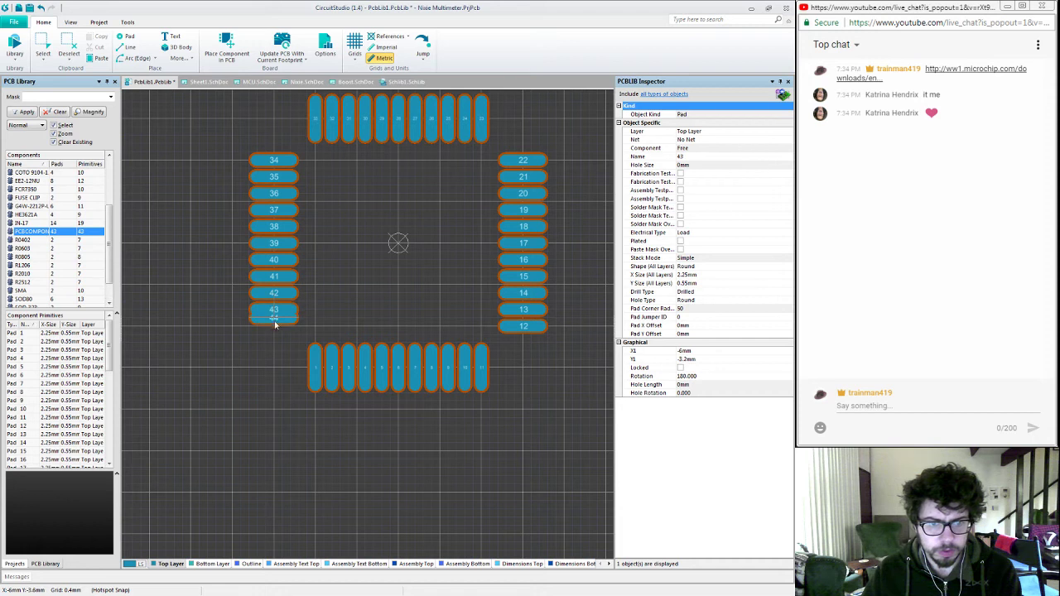
{"action": "left_click", "coordinate": [276, 327]}
{"action": "key", "text": "Escape"}
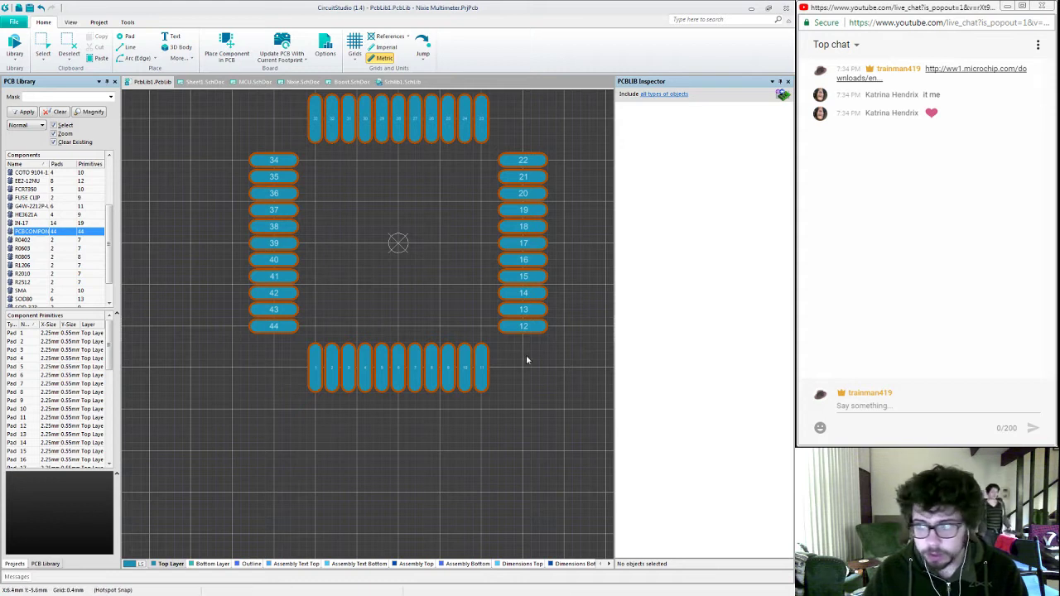
Step: Place a full-circle arc of 0.4 mm radius on the Top Overlay layer beside pad 1, centred at X -4.8 mm, Y -6 mm
{"action": "right_click", "coordinate": [271, 387]}
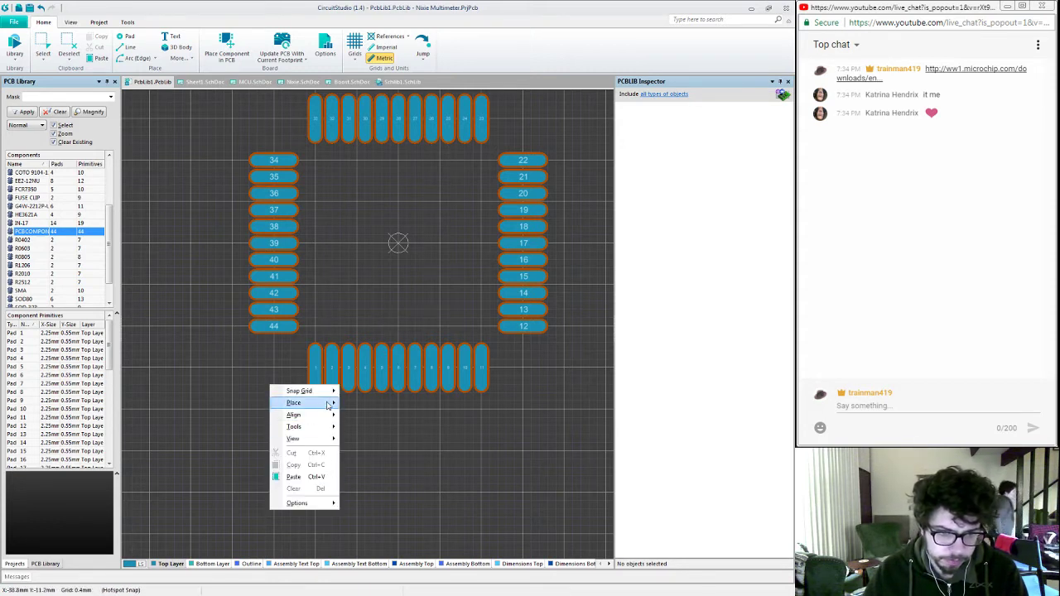
{"action": "mouse_move", "coordinate": [329, 404]}
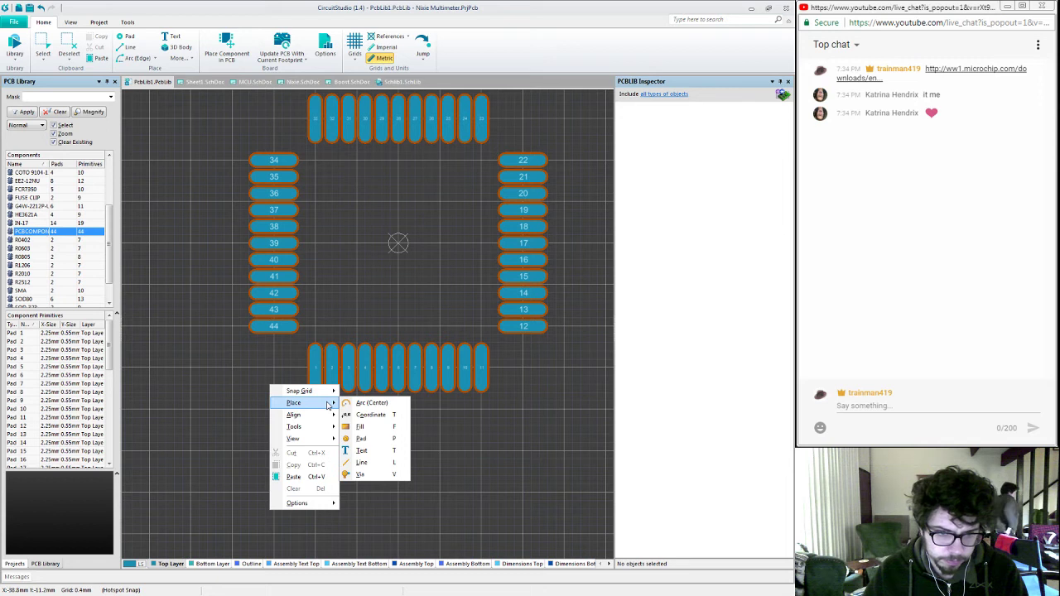
{"action": "left_click", "coordinate": [375, 403]}
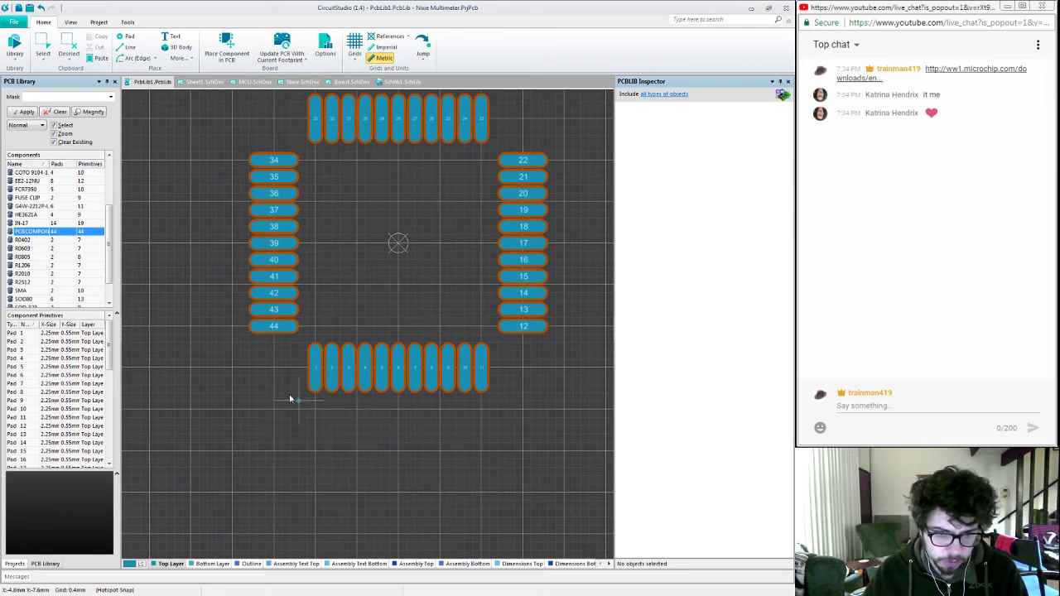
{"action": "key", "text": "Tab"}
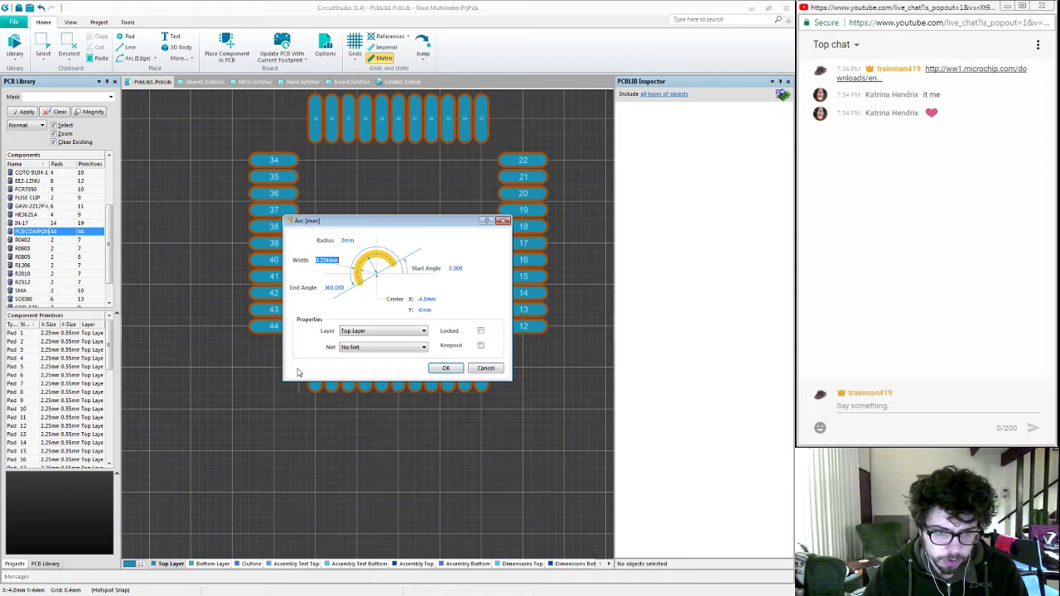
{"action": "left_click", "coordinate": [371, 332]}
{"action": "scroll", "coordinate": [374, 367], "scroll_direction": "down", "scroll_amount": 3}
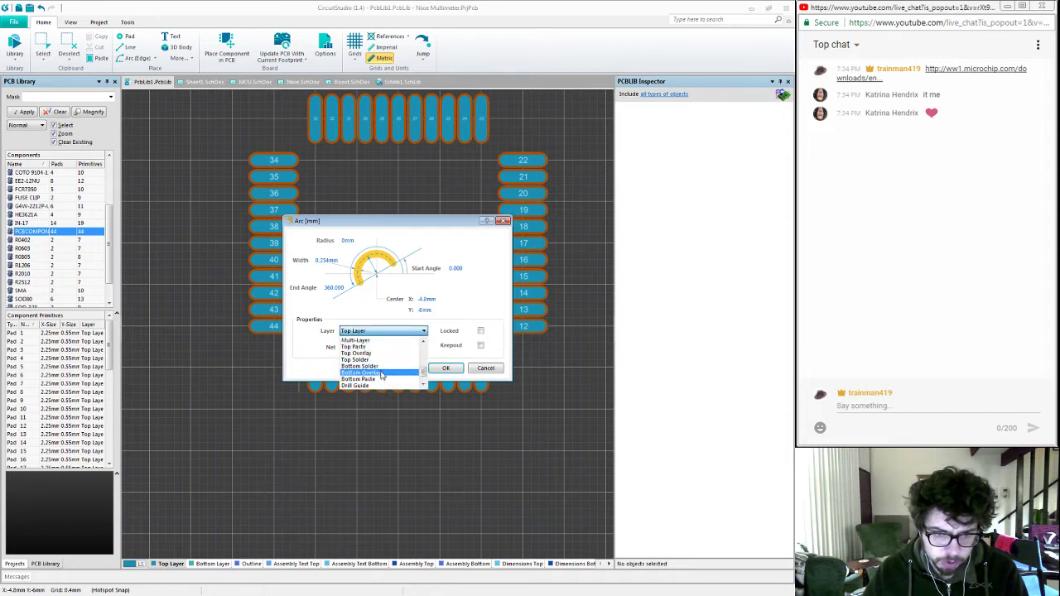
{"action": "left_click", "coordinate": [360, 353]}
{"action": "left_click", "coordinate": [447, 368]}
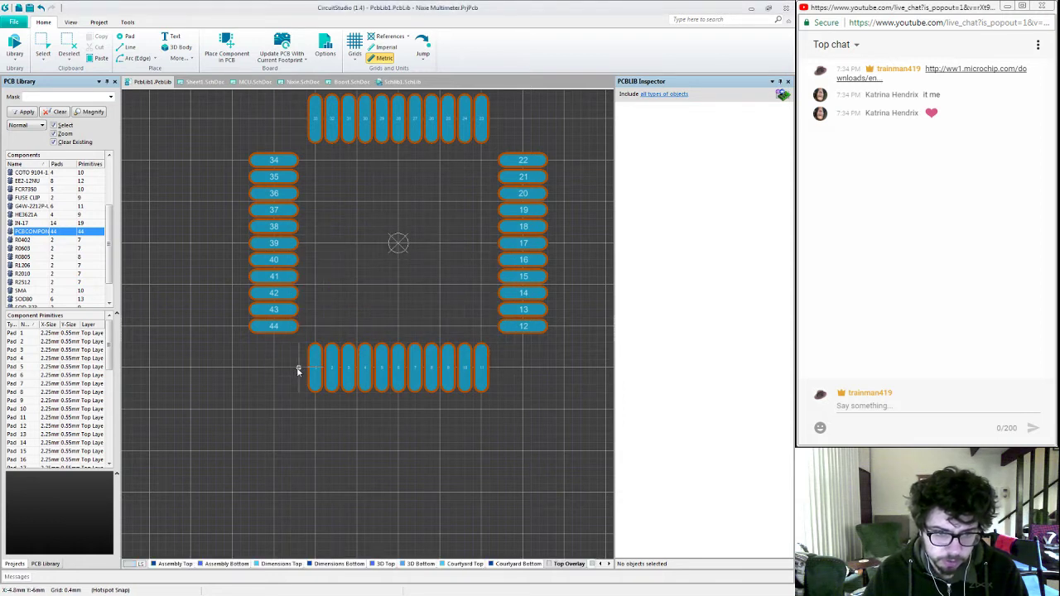
{"action": "left_click", "coordinate": [299, 371]}
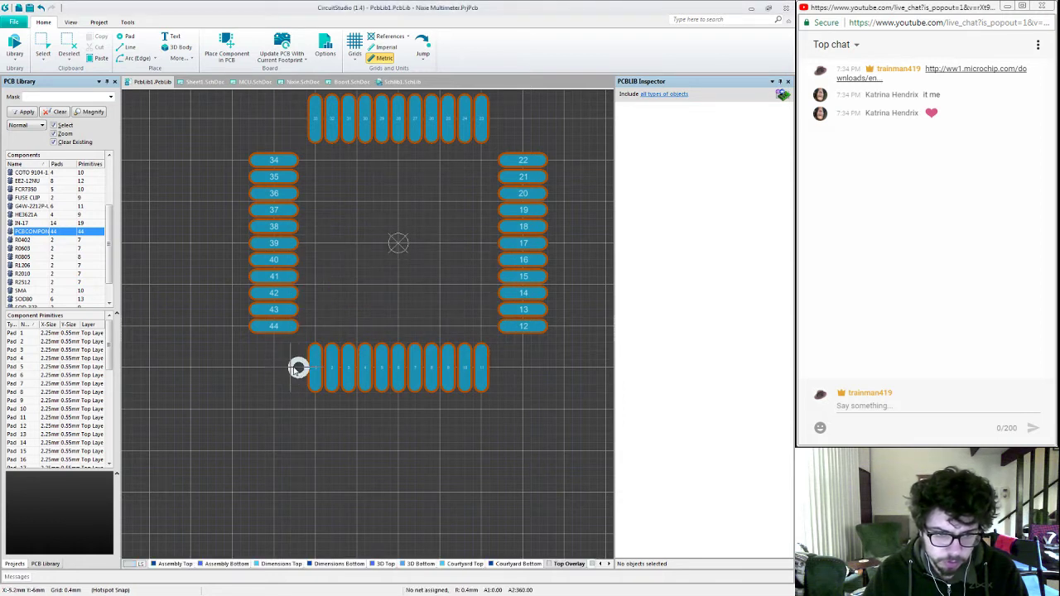
{"action": "right_click", "coordinate": [289, 388]}
{"action": "left_click", "coordinate": [299, 368]}
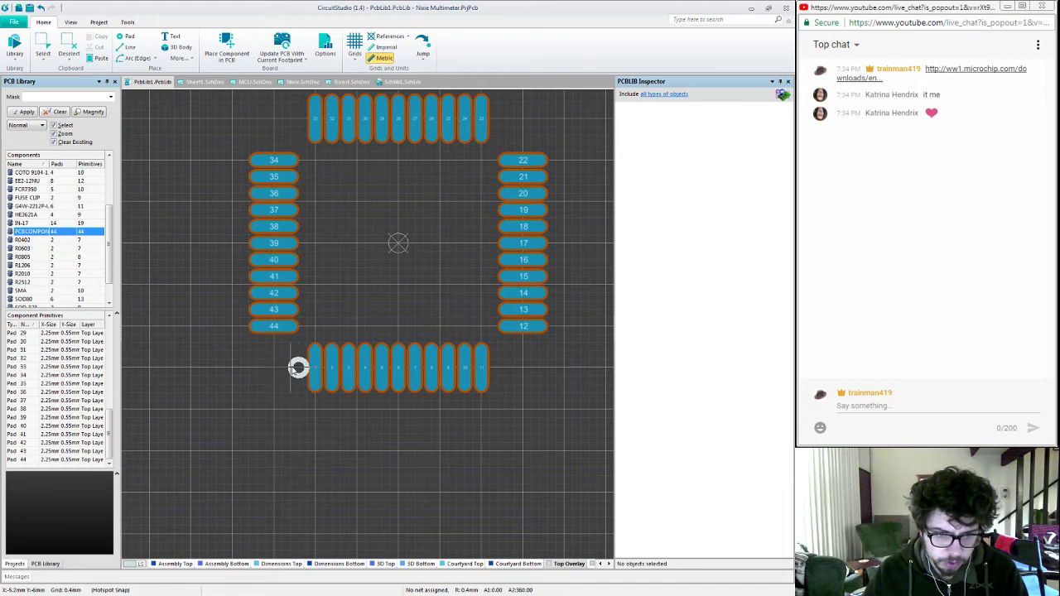
{"action": "left_click", "coordinate": [291, 367]}
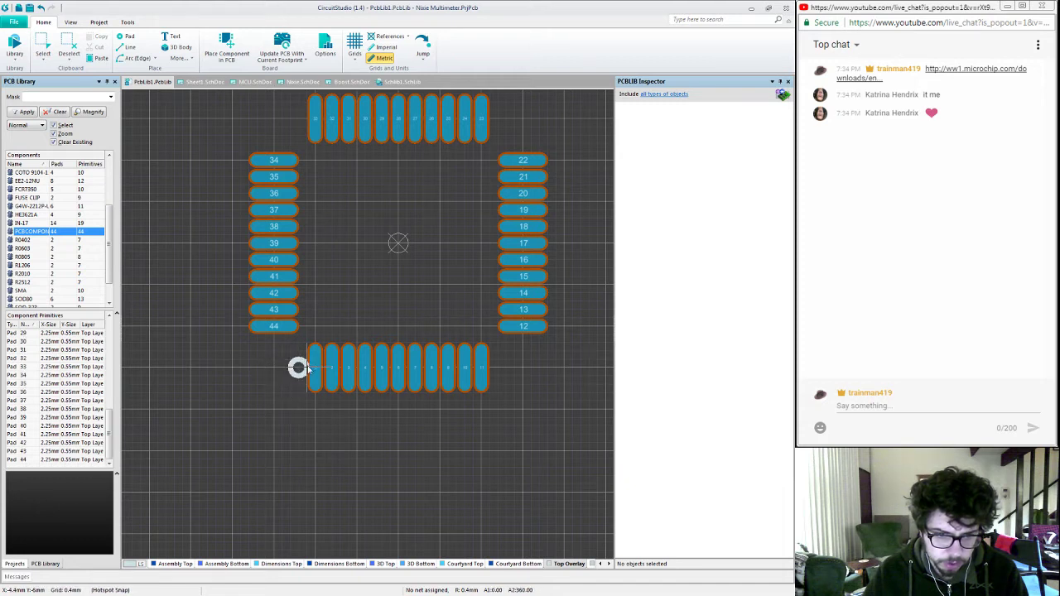
{"action": "left_click", "coordinate": [306, 368]}
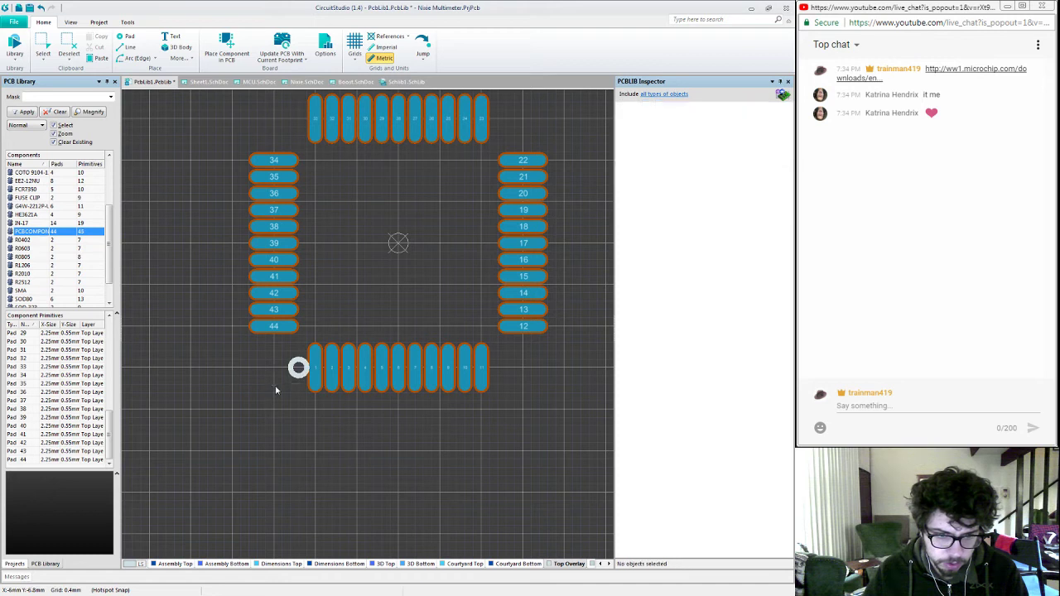
Step: Set the radius of the marker circle beside pad 1 to 0.254 mm
{"action": "left_click", "coordinate": [298, 368]}
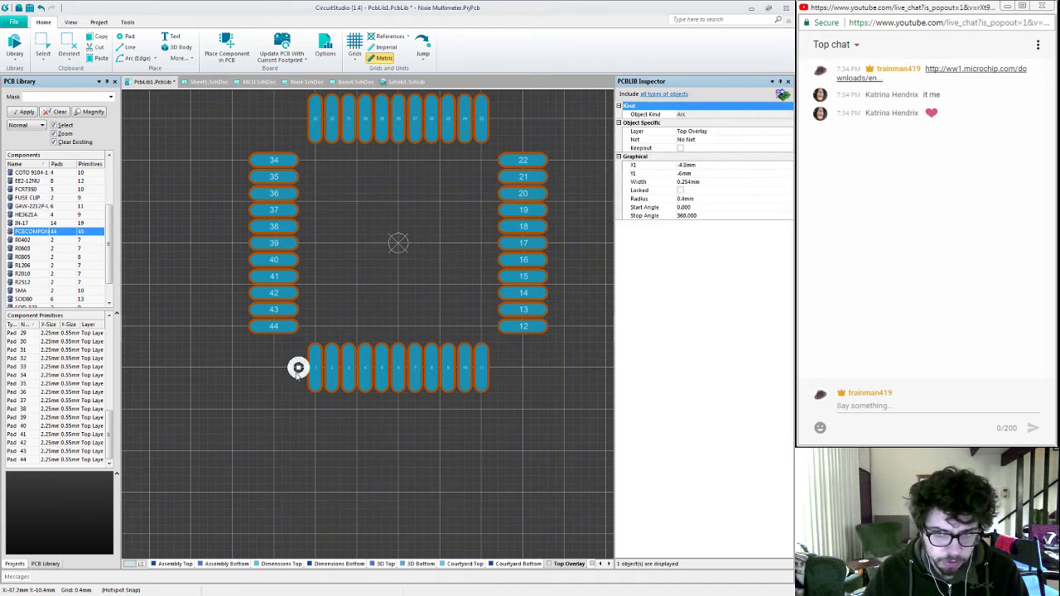
{"action": "left_click", "coordinate": [700, 198]}
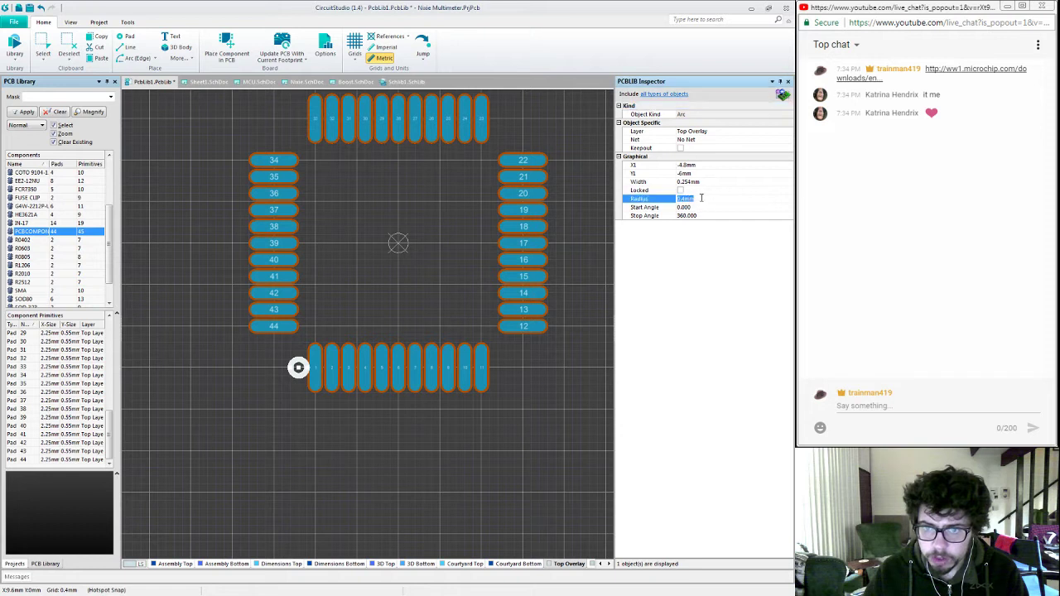
{"action": "type", "text": "0"}
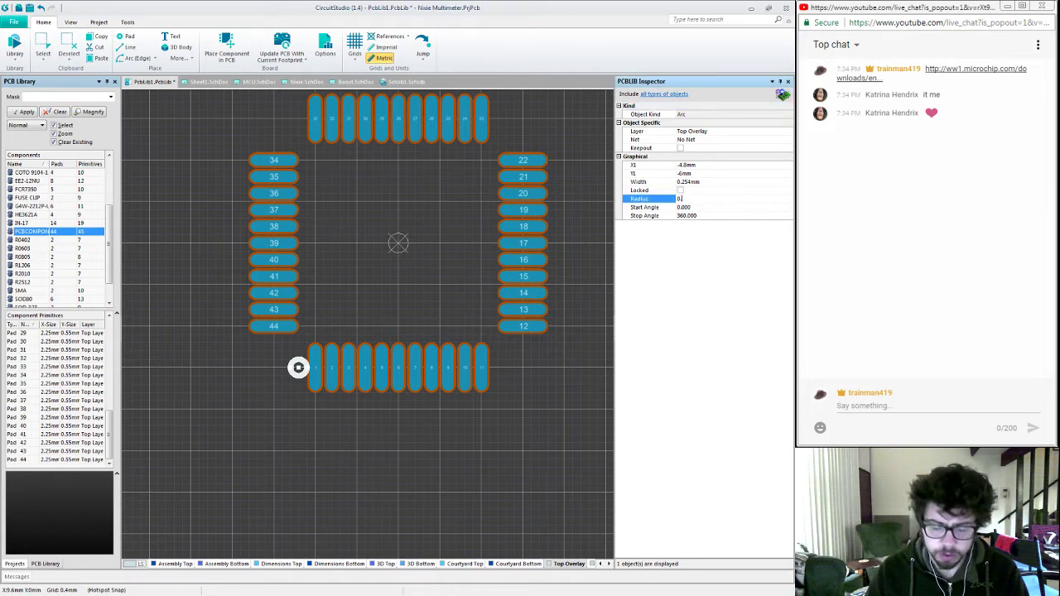
{"action": "type", "text": ".25"}
{"action": "key", "text": "Return"}
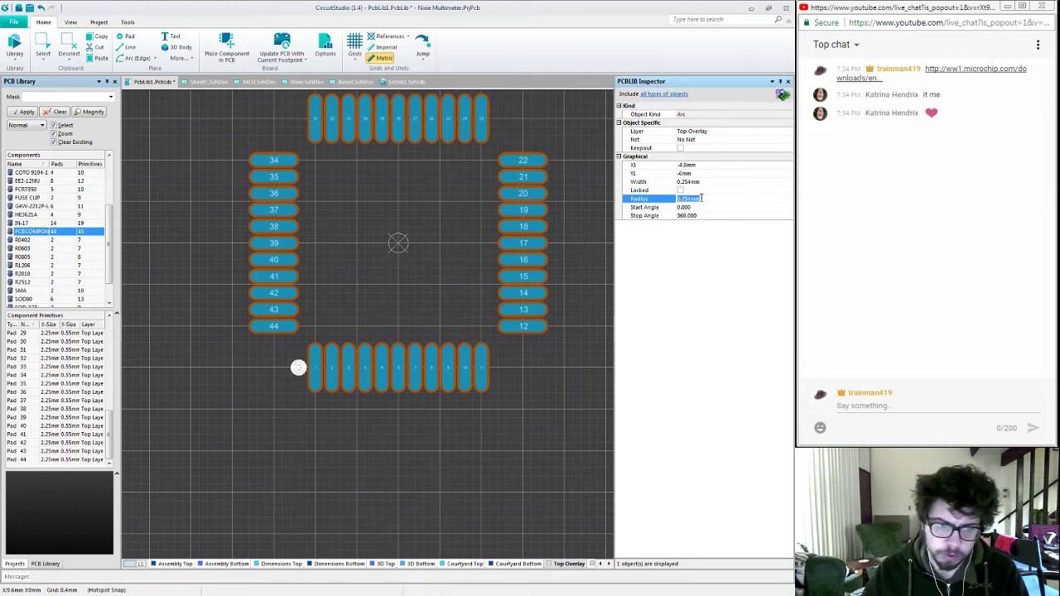
{"action": "left_click", "coordinate": [283, 386]}
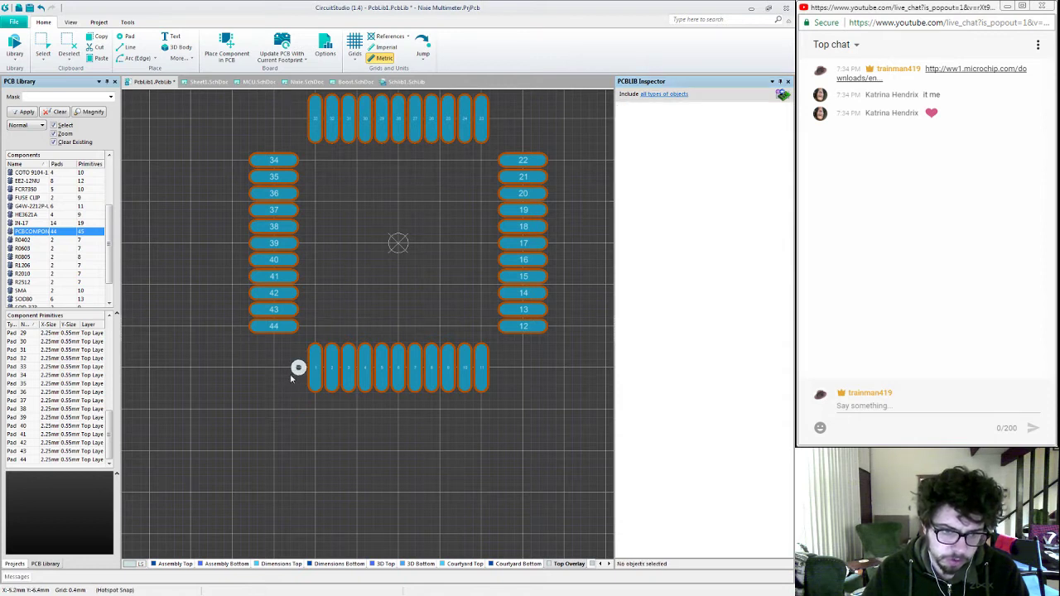
Step: Set the pin 1 marker circle's radius to 0.127 mm so that it forms a solid dot
{"action": "left_click", "coordinate": [292, 372]}
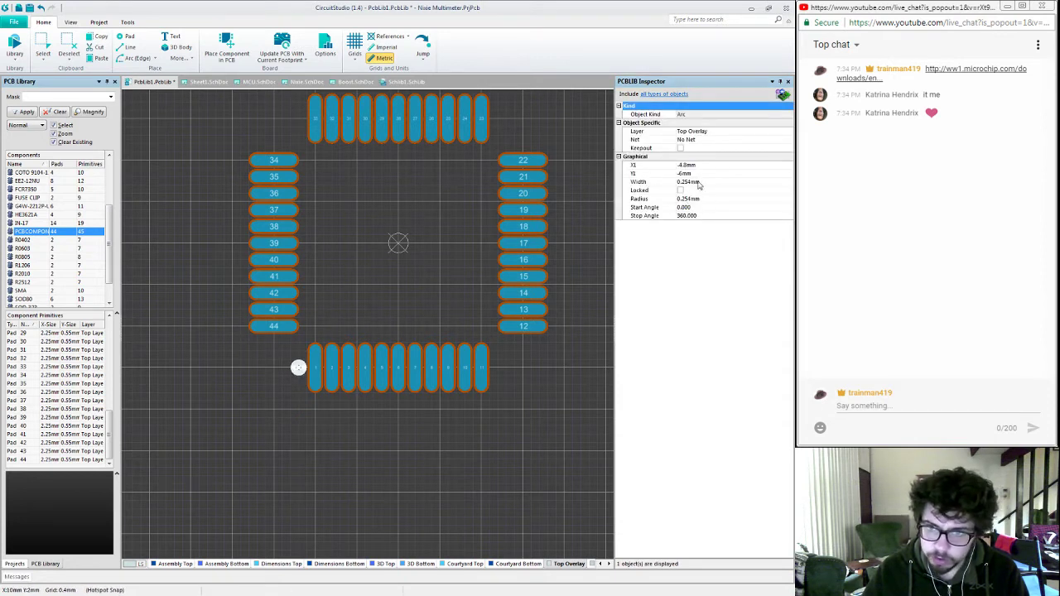
{"action": "left_click", "coordinate": [683, 203]}
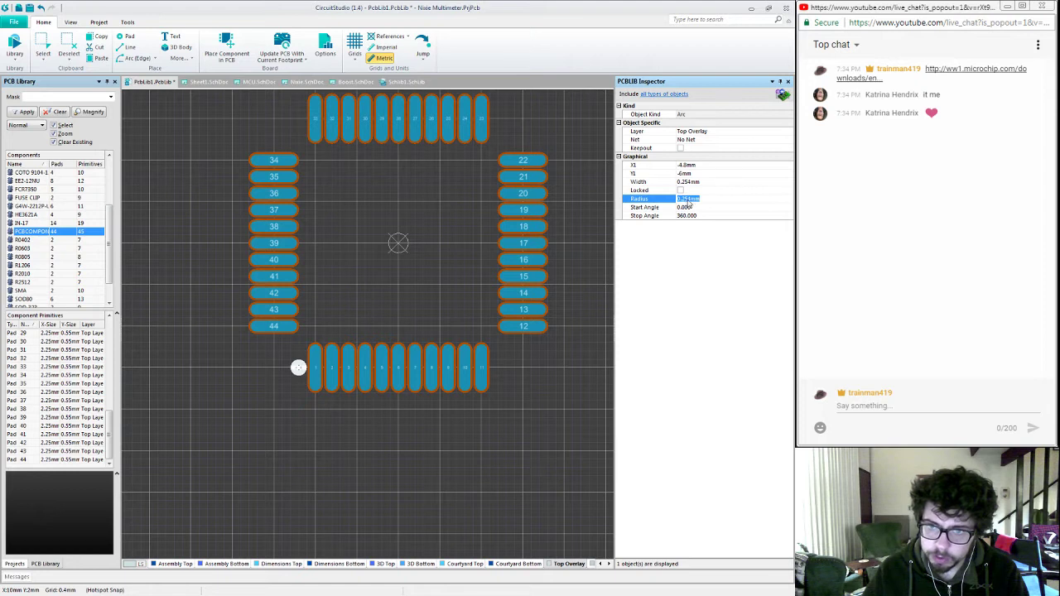
{"action": "left_click", "coordinate": [688, 199]}
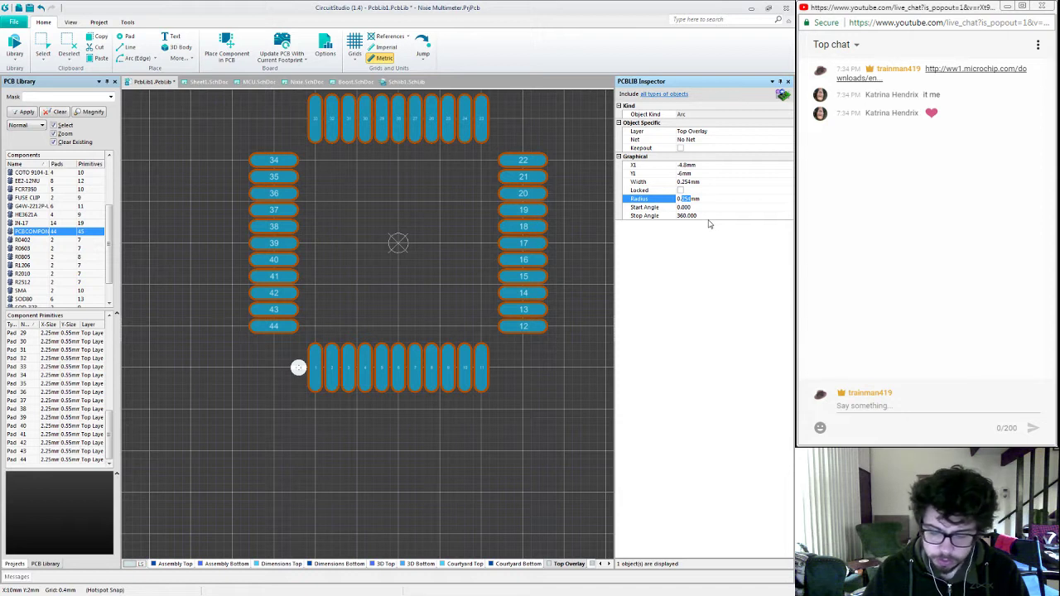
{"action": "type", "text": "127"}
{"action": "key", "text": "Return"}
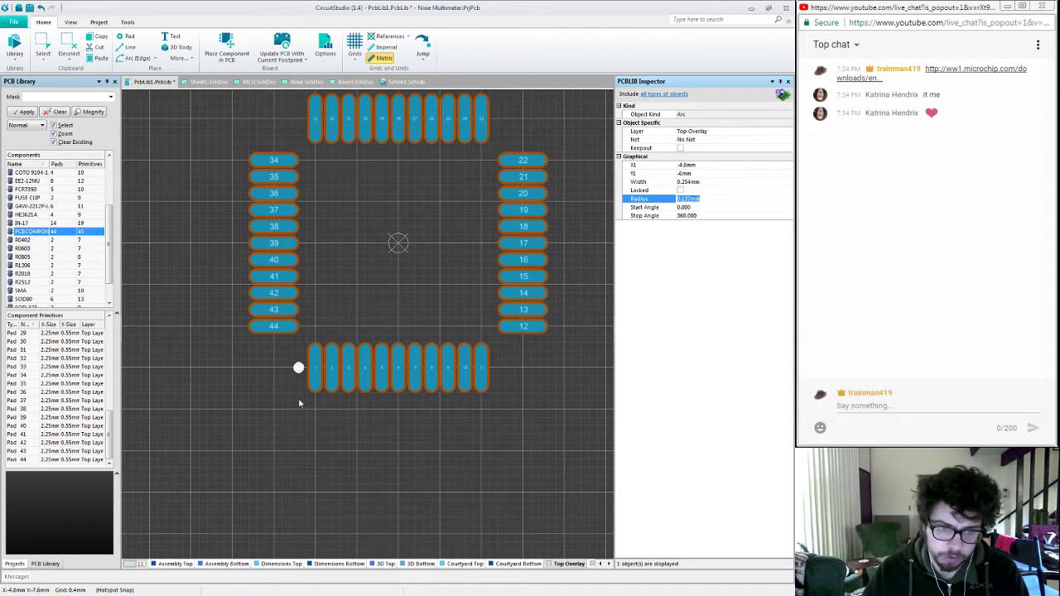
{"action": "left_click", "coordinate": [286, 392]}
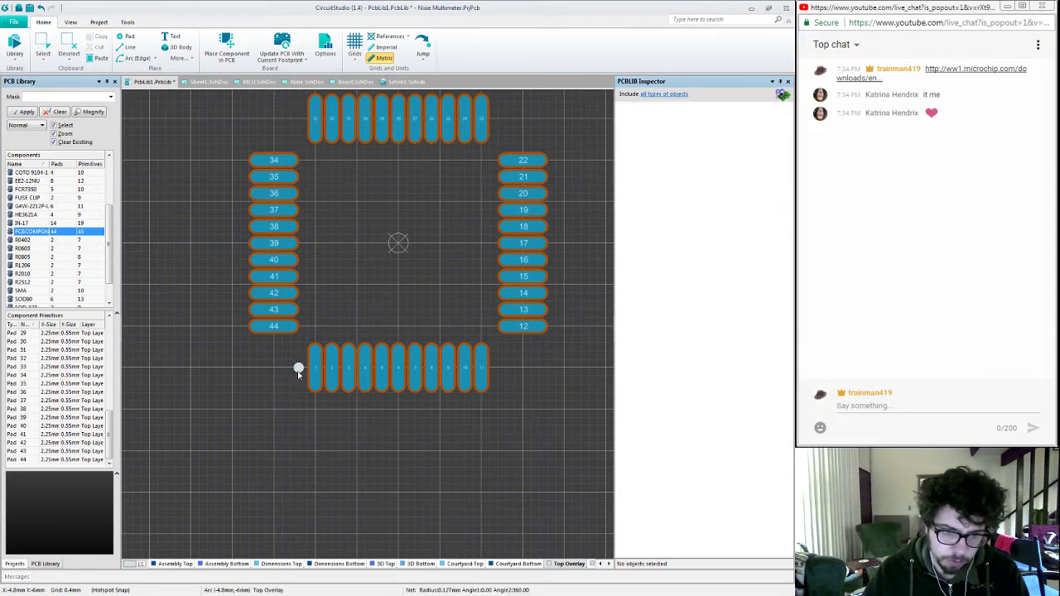
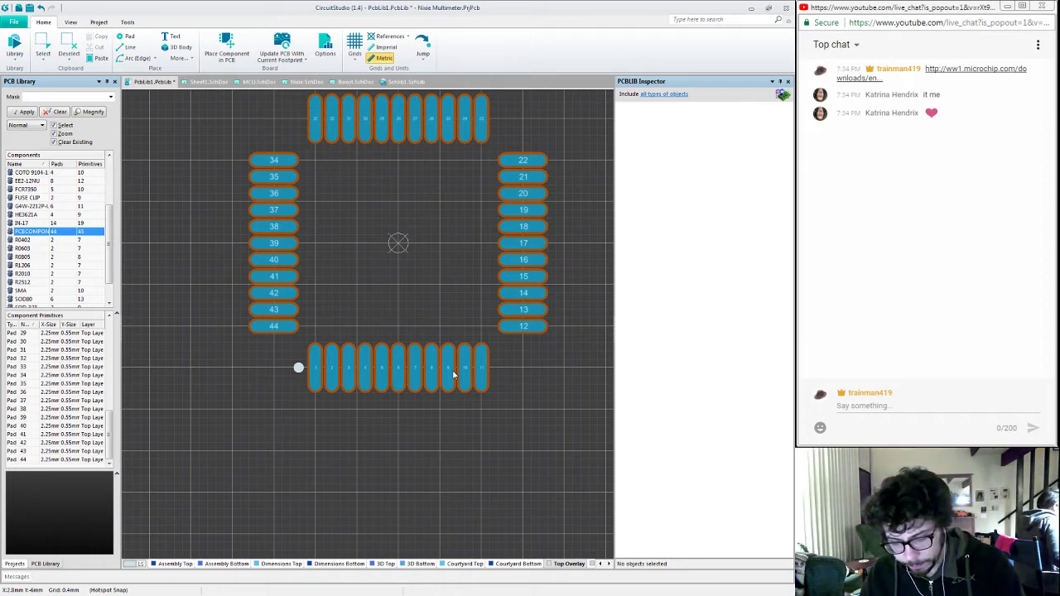
Step: Select pads 23 to 33 together and set their Y position to 6.4 mm
{"action": "right_click_drag", "start_coordinate": [459, 255], "coordinate": [438, 309]}
{"action": "left_click_drag", "start_coordinate": [266, 131], "coordinate": [485, 208]}
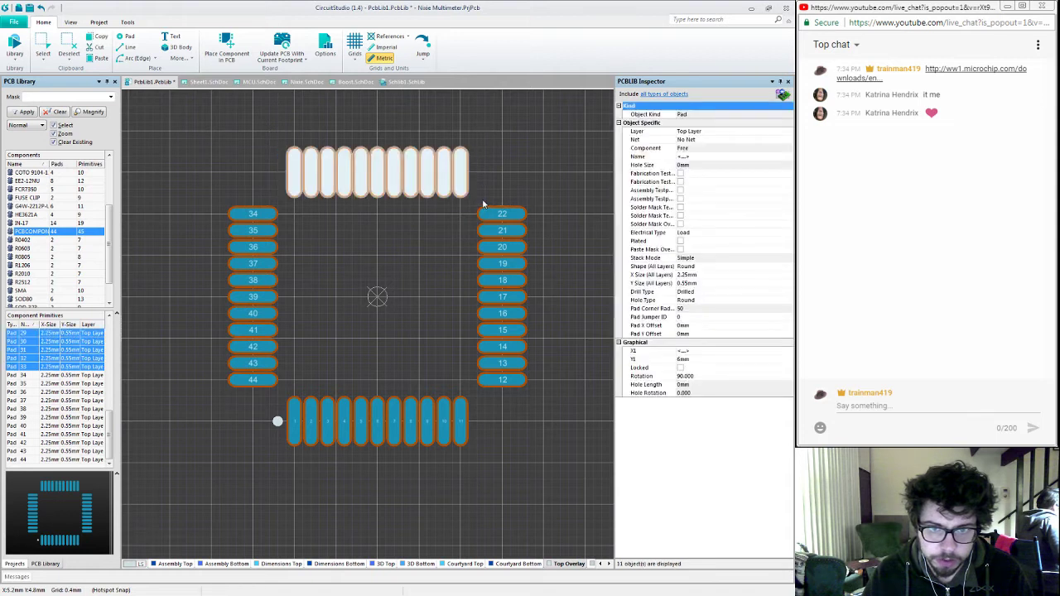
{"action": "left_click", "coordinate": [707, 358]}
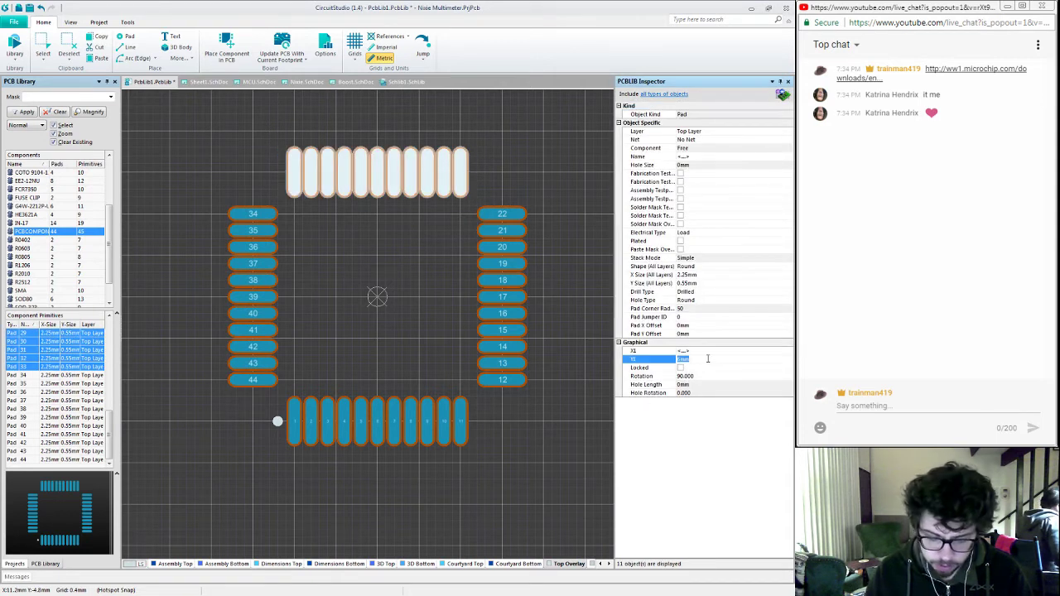
{"action": "key", "text": "Return"}
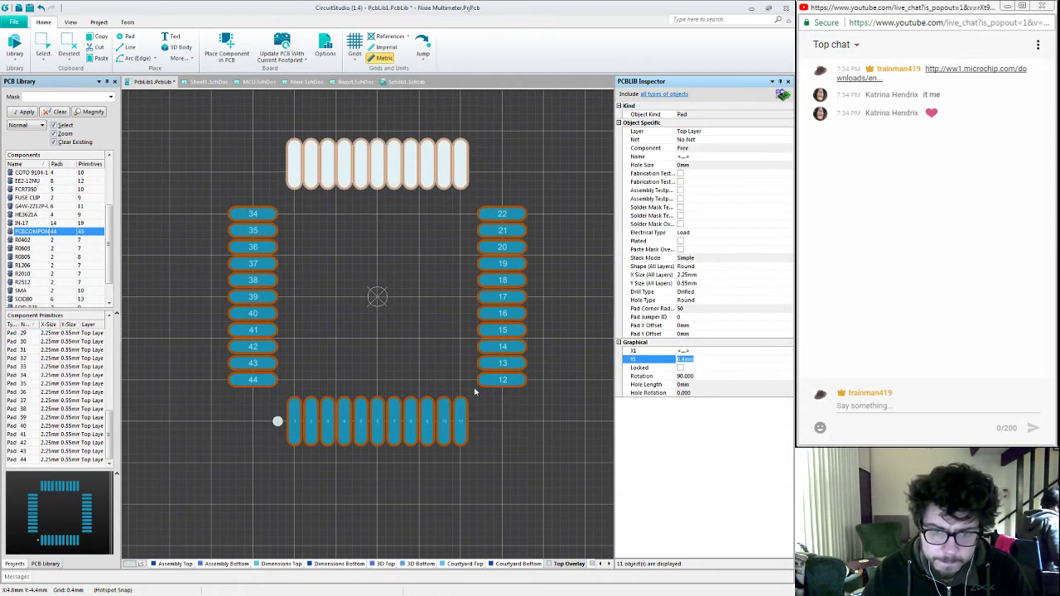
Step: Select pads 1 to 11 together with the pin 1 marker dot and set their Y position to -6.4 mm
{"action": "left_click_drag", "start_coordinate": [479, 395], "coordinate": [256, 465]}
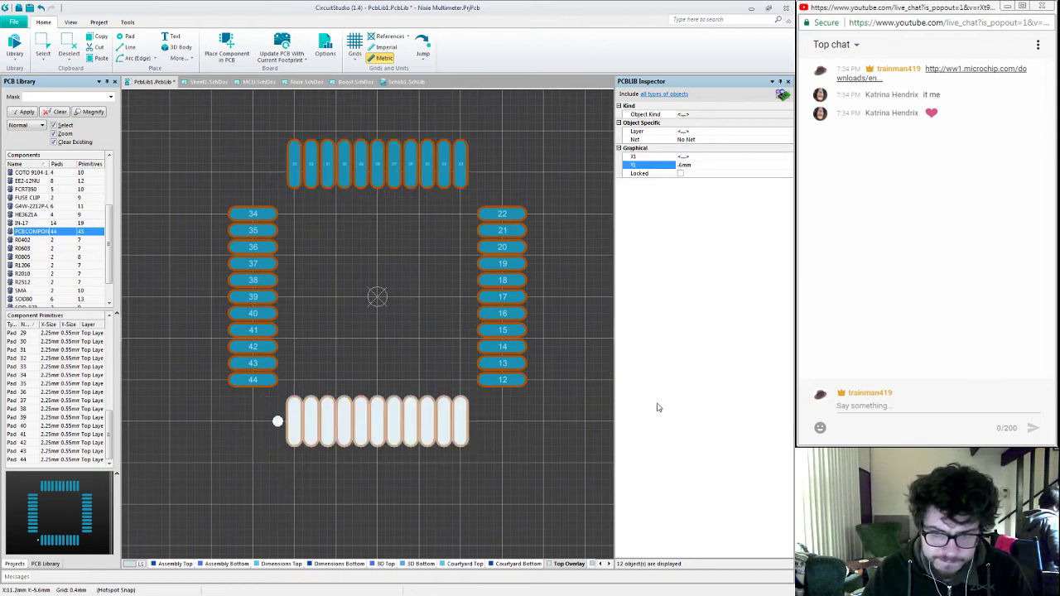
{"action": "left_click", "coordinate": [715, 165]}
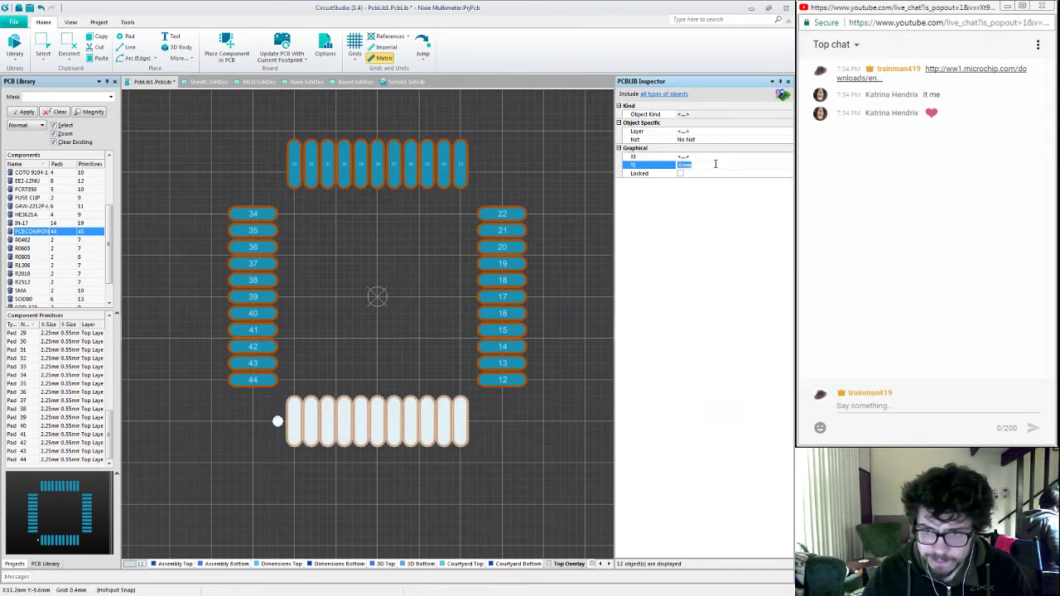
{"action": "key", "text": "BackSpace"}
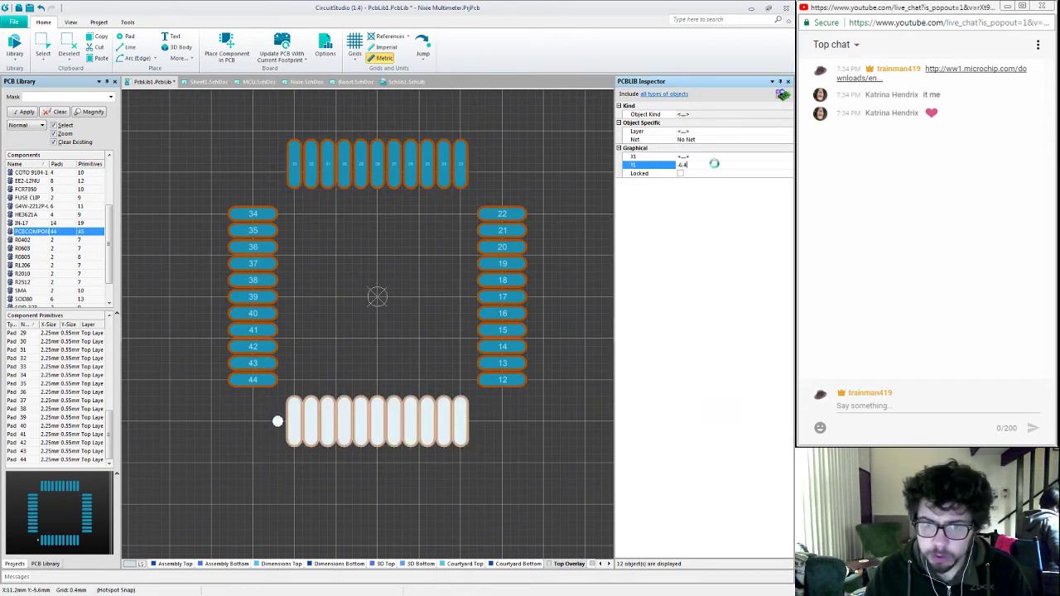
{"action": "type", "text": "-6.4"}
{"action": "key", "text": "Return"}
Step: Select pads 12 to 22 together and set their X position to 6.4 mm
{"action": "left_click_drag", "start_coordinate": [536, 179], "coordinate": [465, 407]}
{"action": "left_click", "coordinate": [709, 350]}
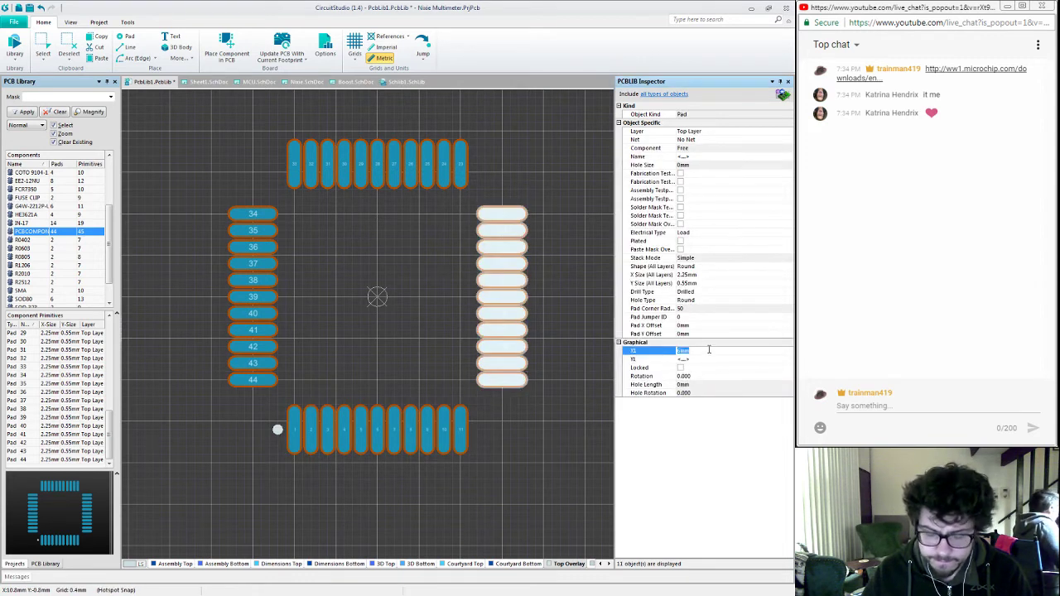
{"action": "type", "text": "6.4"}
{"action": "key", "text": "Return"}
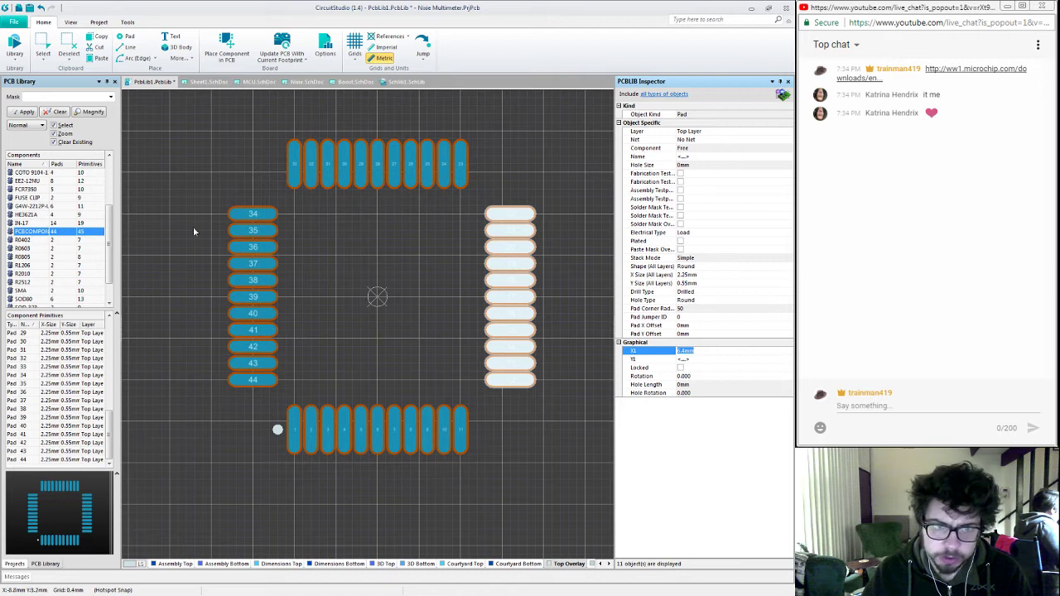
Step: Select pads 34 to 44 together and set their X position to -6.4 mm
{"action": "left_click_drag", "start_coordinate": [197, 186], "coordinate": [292, 387]}
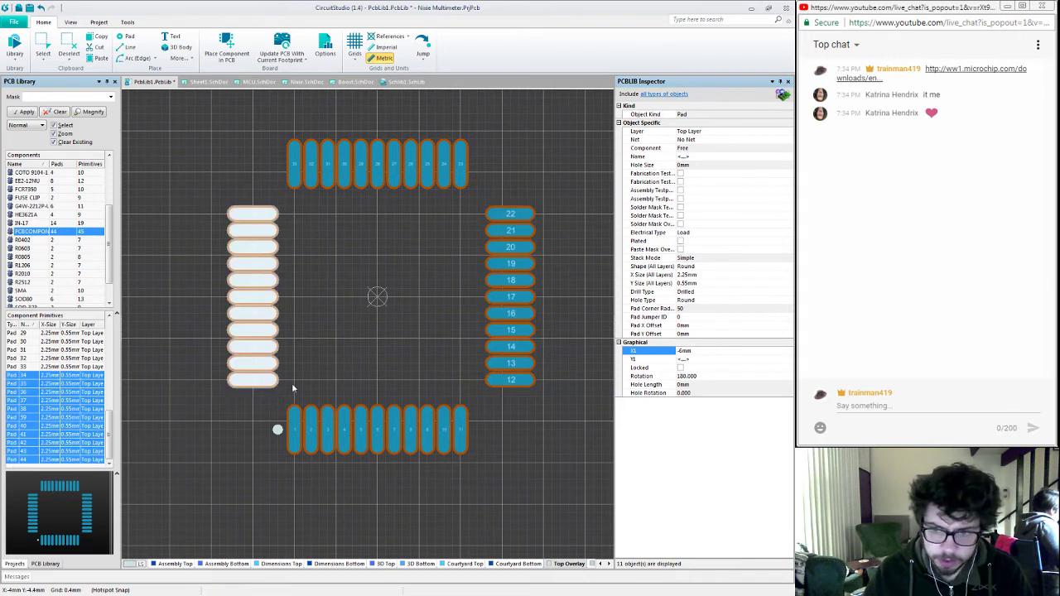
{"action": "left_click", "coordinate": [722, 351]}
{"action": "type", "text": "-"}
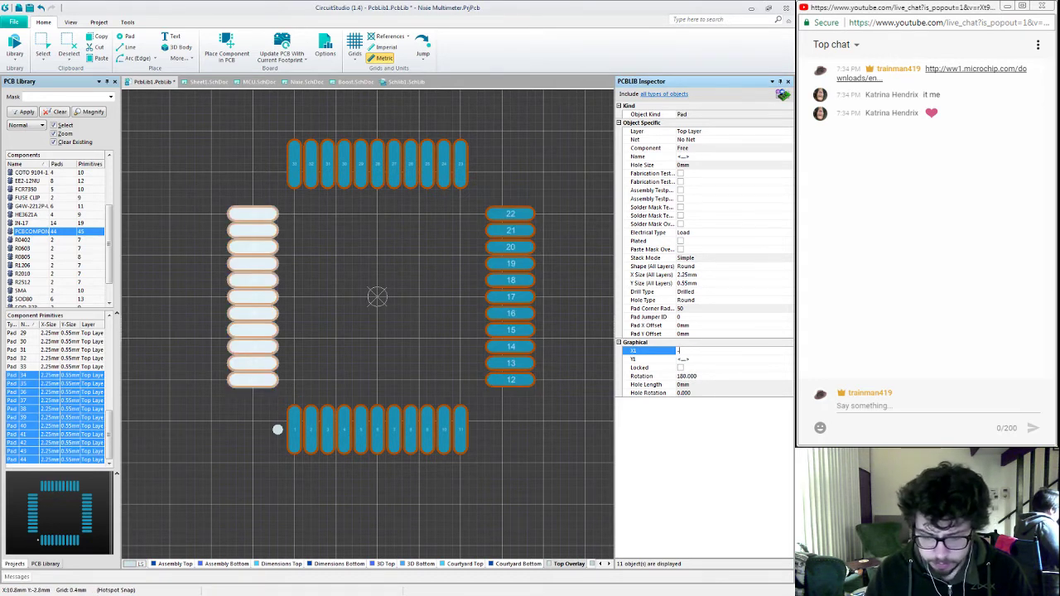
{"action": "type", "text": "6.4"}
{"action": "key", "text": "Return"}
{"action": "left_click", "coordinate": [541, 417]}
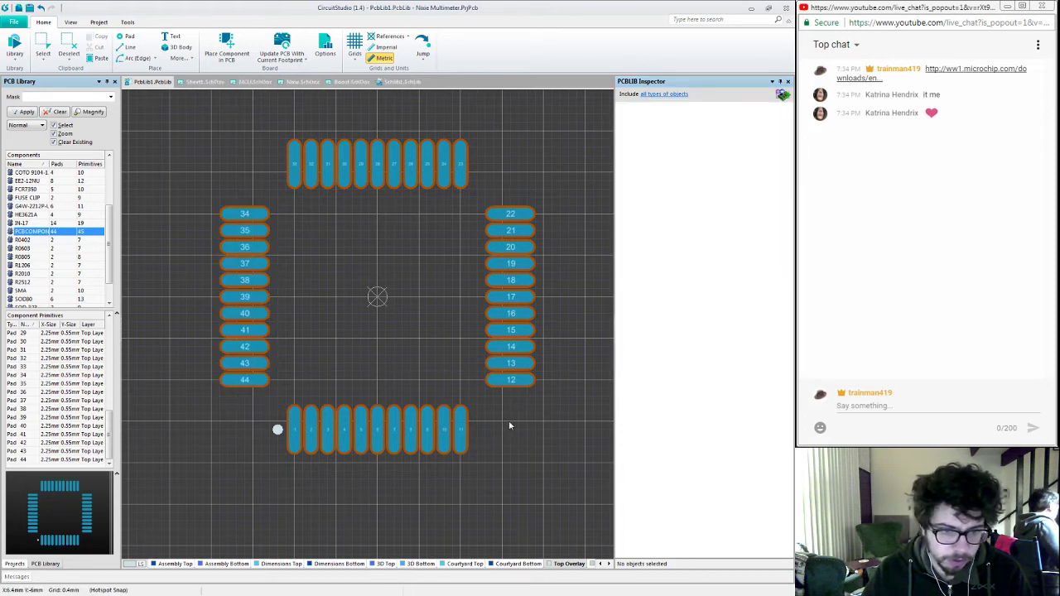
Step: Draw three sides of the body outline inside the pad rows in 0.254 mm Top Overlay lines, with a chamfered corner at pin 1
{"action": "key", "text": "p"}
{"action": "key", "text": "l"}
{"action": "key", "text": "Tab"}
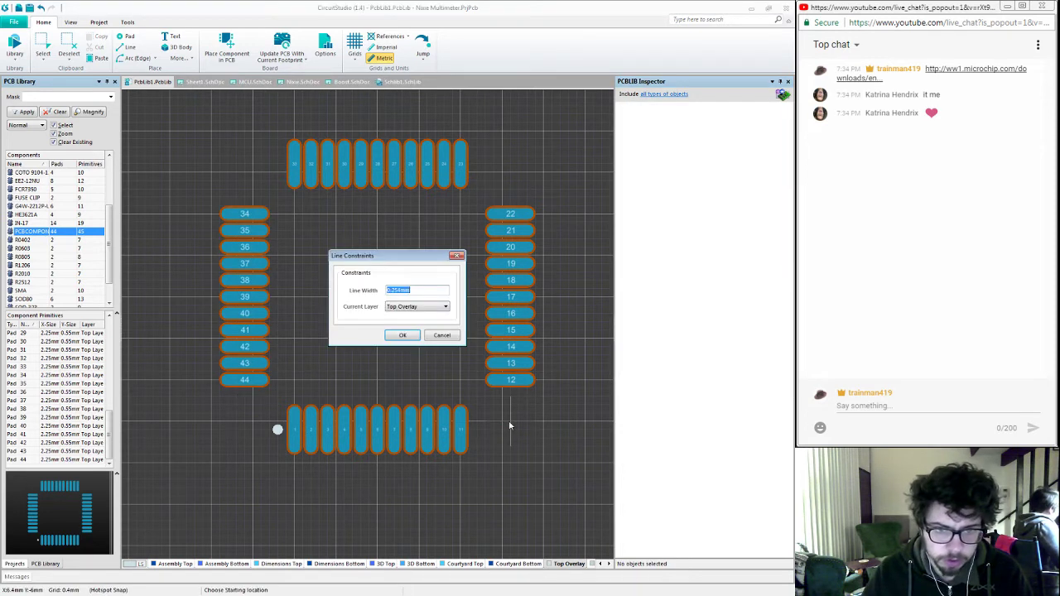
{"action": "left_click", "coordinate": [400, 335]}
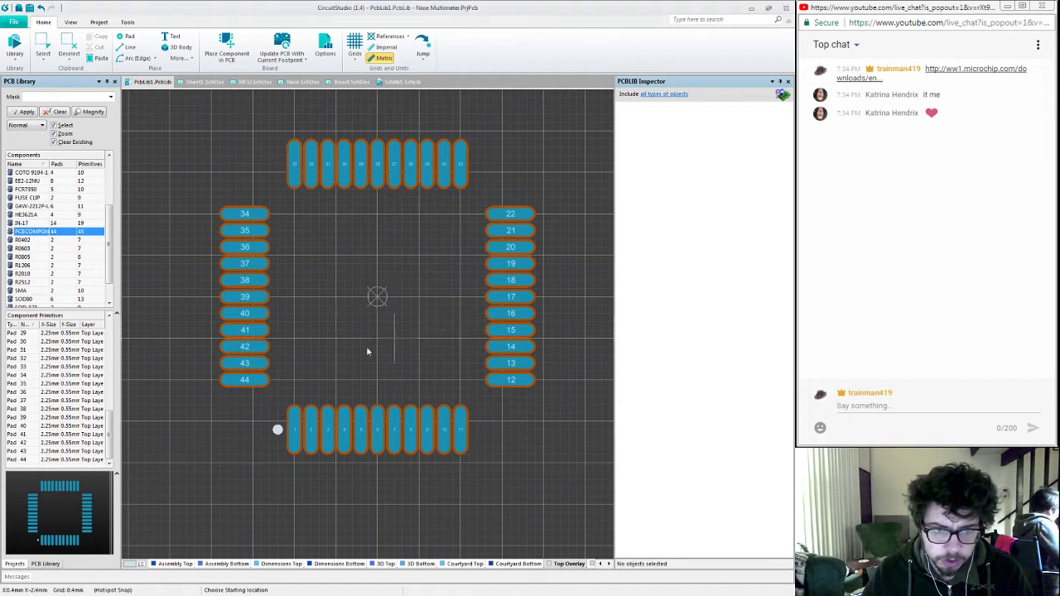
{"action": "left_click", "coordinate": [278, 199]}
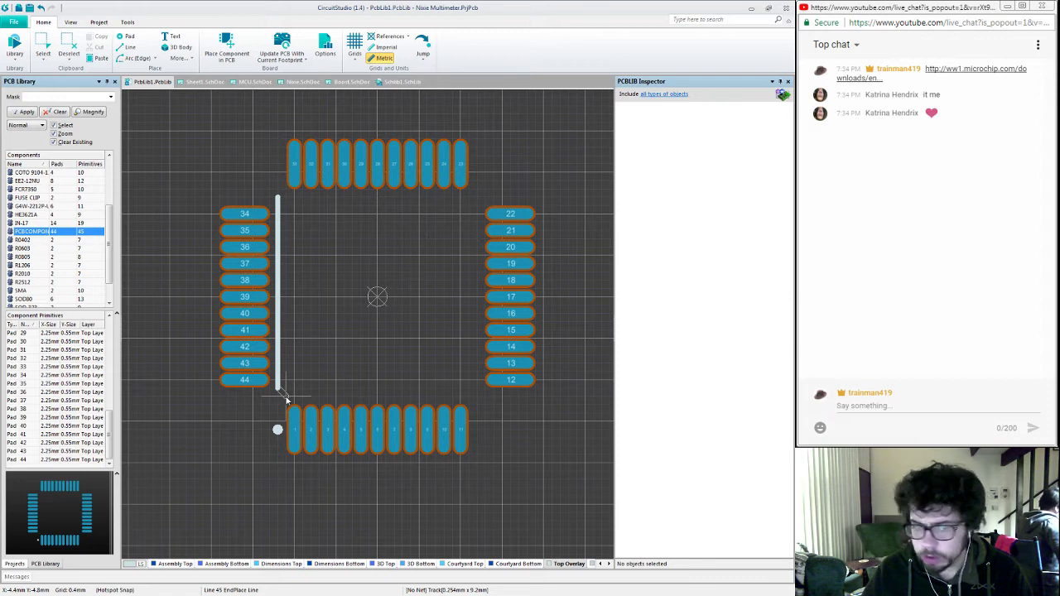
{"action": "left_click", "coordinate": [286, 399]}
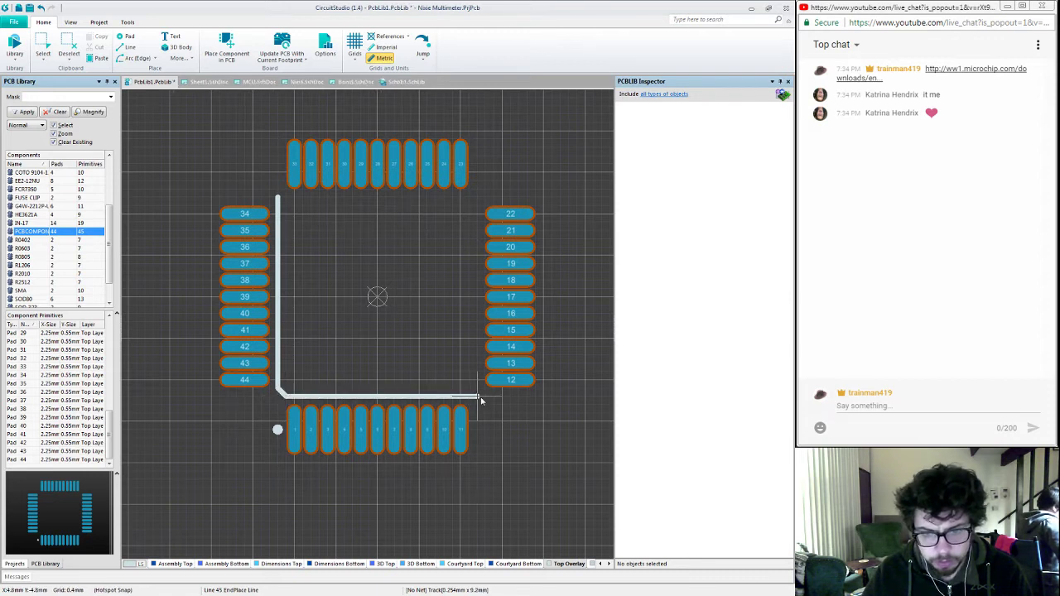
{"action": "left_click", "coordinate": [479, 398]}
{"action": "left_click", "coordinate": [478, 198]}
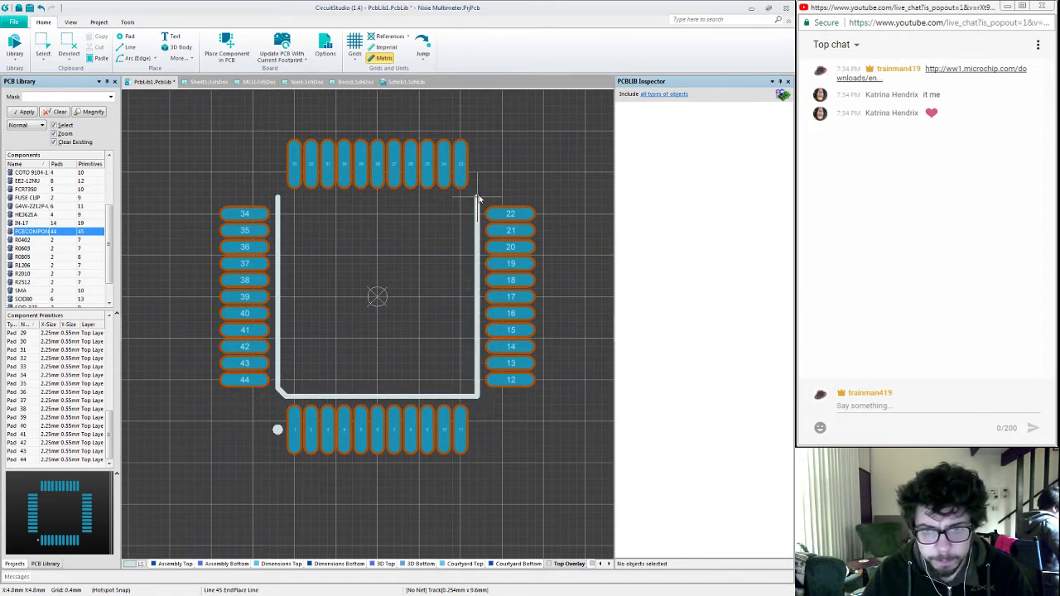
{"action": "left_click", "coordinate": [279, 199]}
{"action": "right_click", "coordinate": [279, 200]}
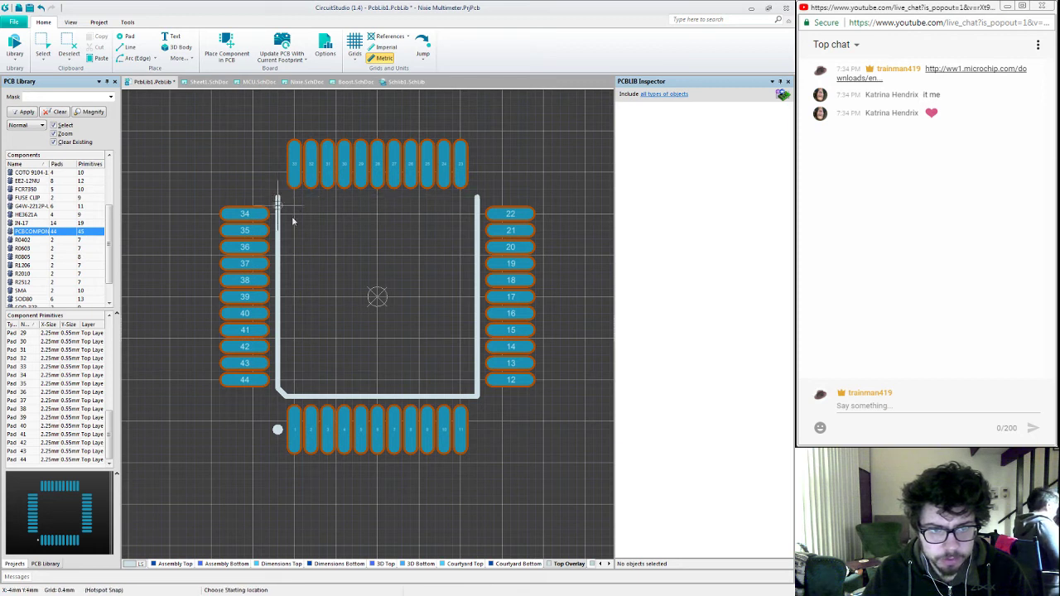
Step: Close the body outline with a 9.6 mm line along the inner ends of pads 23 to 33
{"action": "left_click", "coordinate": [478, 199]}
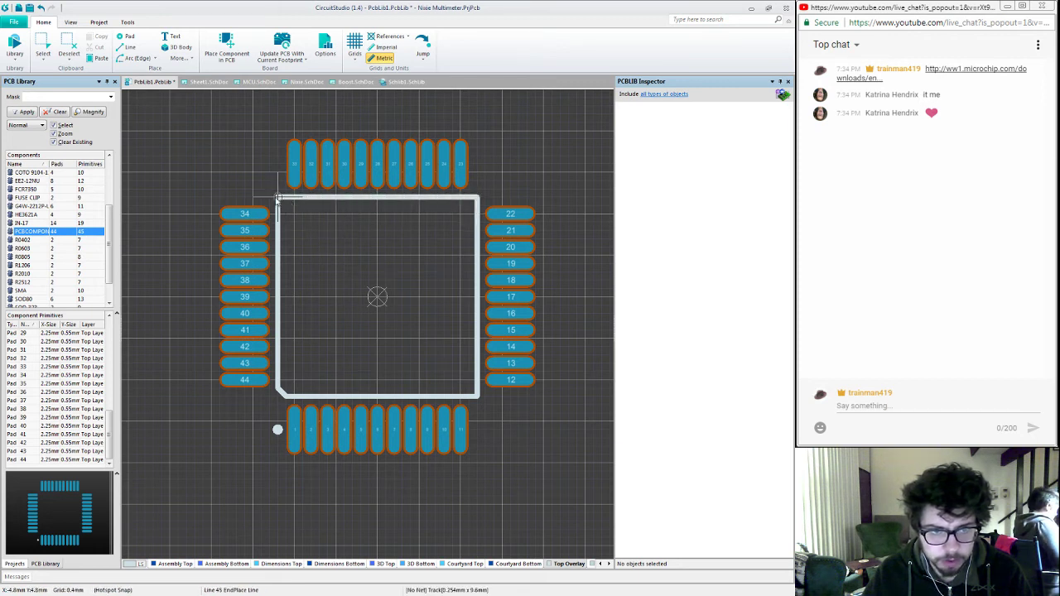
{"action": "left_click", "coordinate": [278, 198]}
{"action": "right_click", "coordinate": [306, 223]}
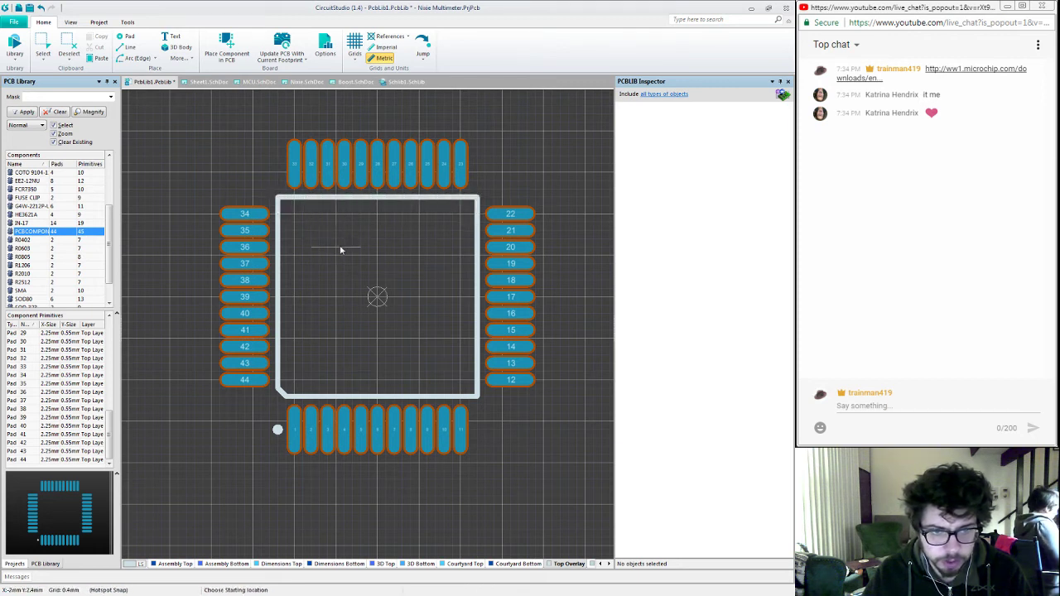
{"action": "left_click", "coordinate": [371, 200]}
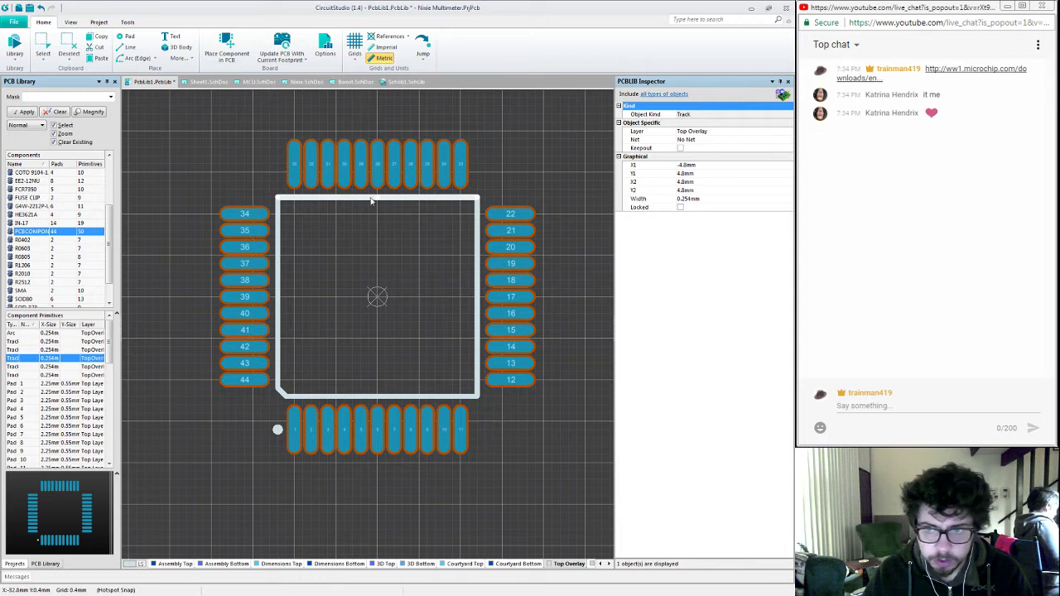
{"action": "left_click", "coordinate": [278, 262], "text": "shift"}
{"action": "left_click", "coordinate": [477, 248], "text": "shift"}
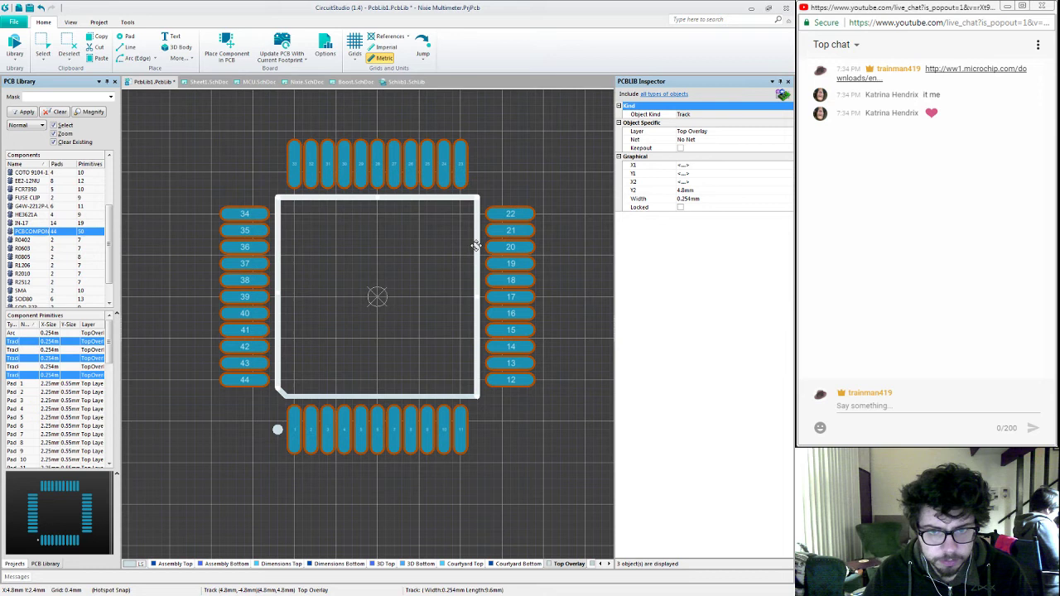
{"action": "left_click", "coordinate": [406, 360]}
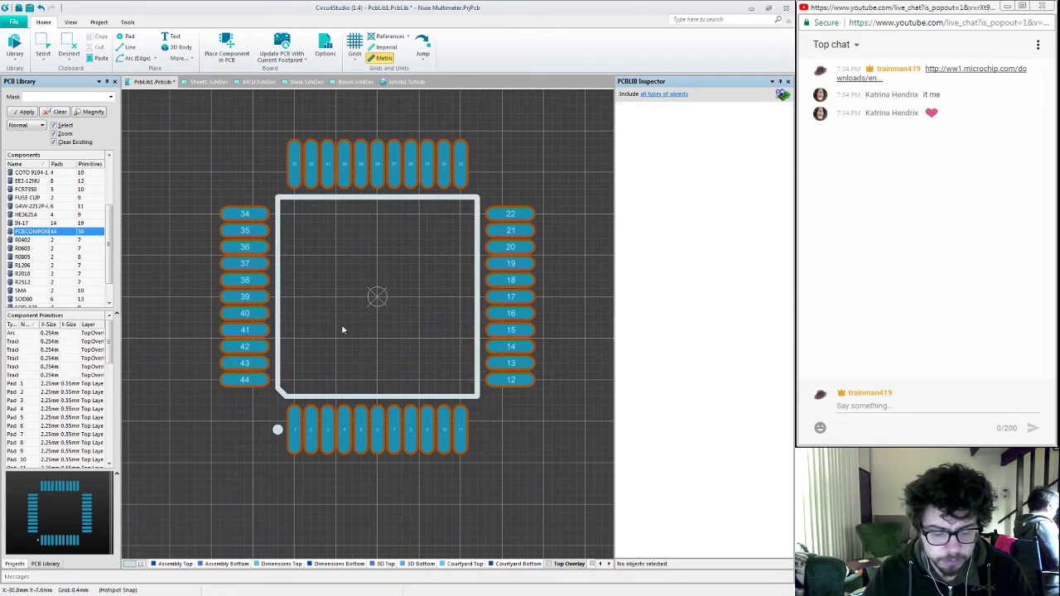
Step: Set the snap grid step to 0.5 mm
{"action": "key", "text": "ctrl+g"}
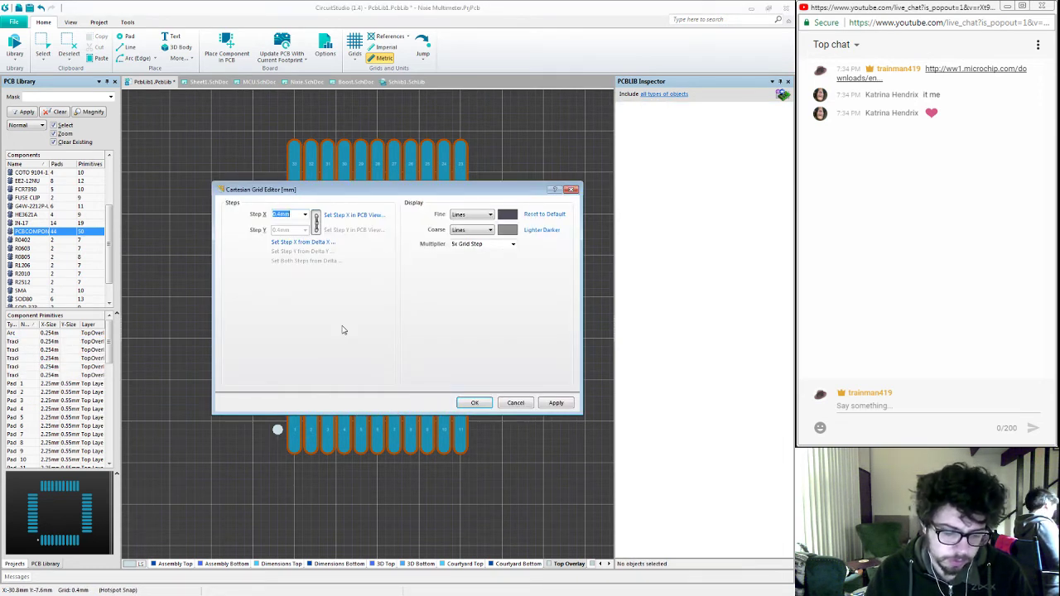
{"action": "type", "text": "0.1"}
{"action": "key", "text": "Return"}
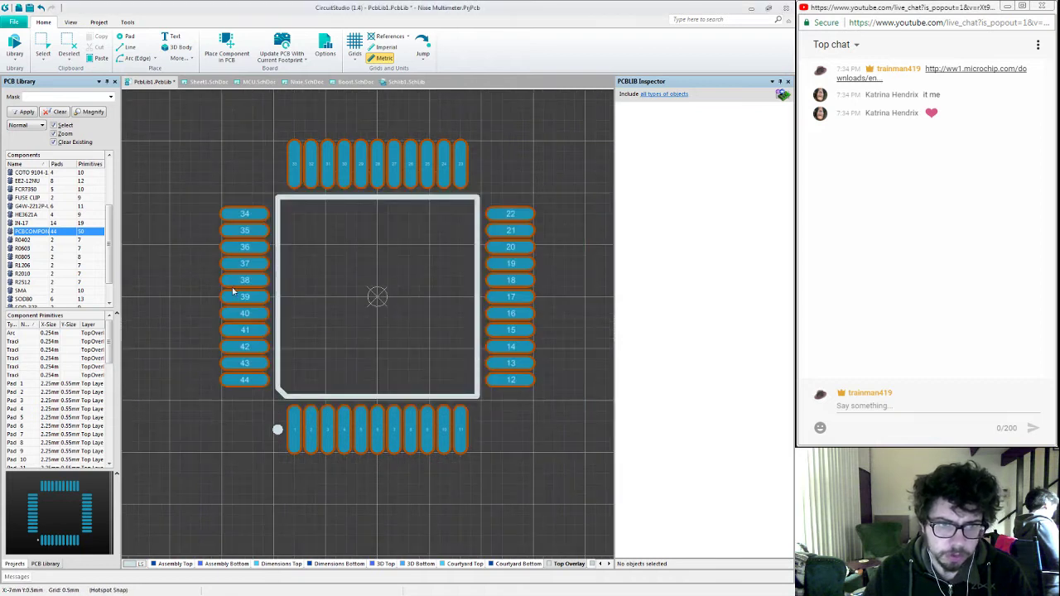
Step: Move each of the four body outline sides outward so that it lies 5 mm from the footprint's centre
{"action": "left_click", "coordinate": [281, 199]}
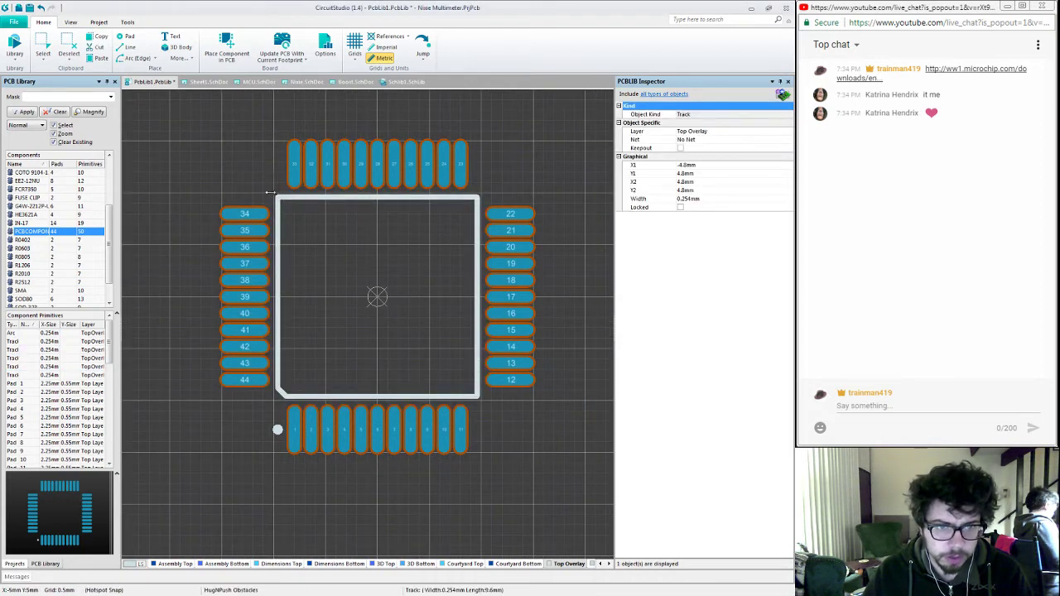
{"action": "left_click", "coordinate": [300, 207]}
{"action": "left_click", "coordinate": [327, 200]}
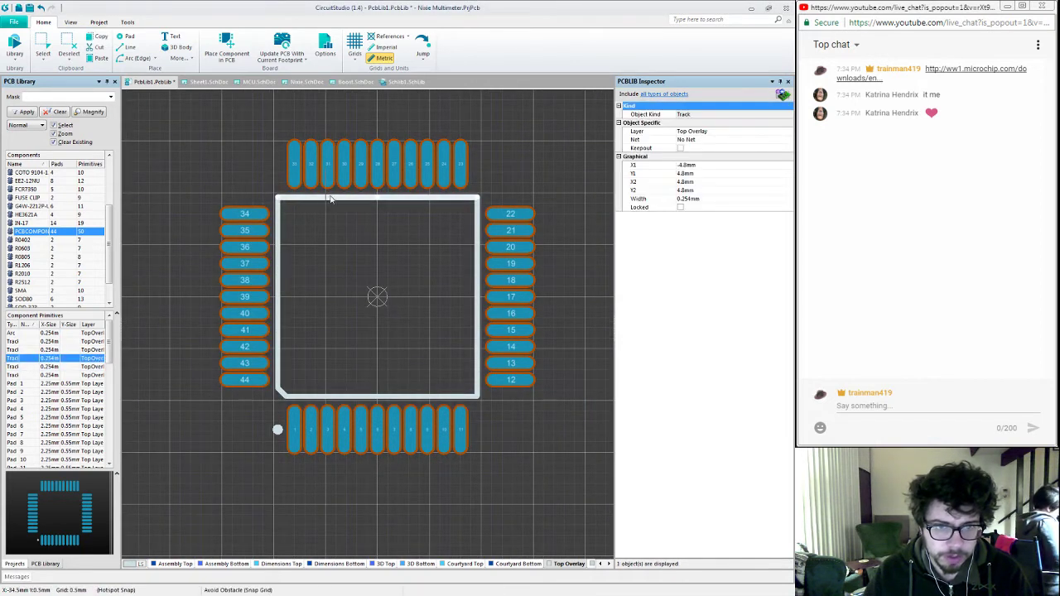
{"action": "left_click_drag", "start_coordinate": [330, 195], "coordinate": [332, 192]}
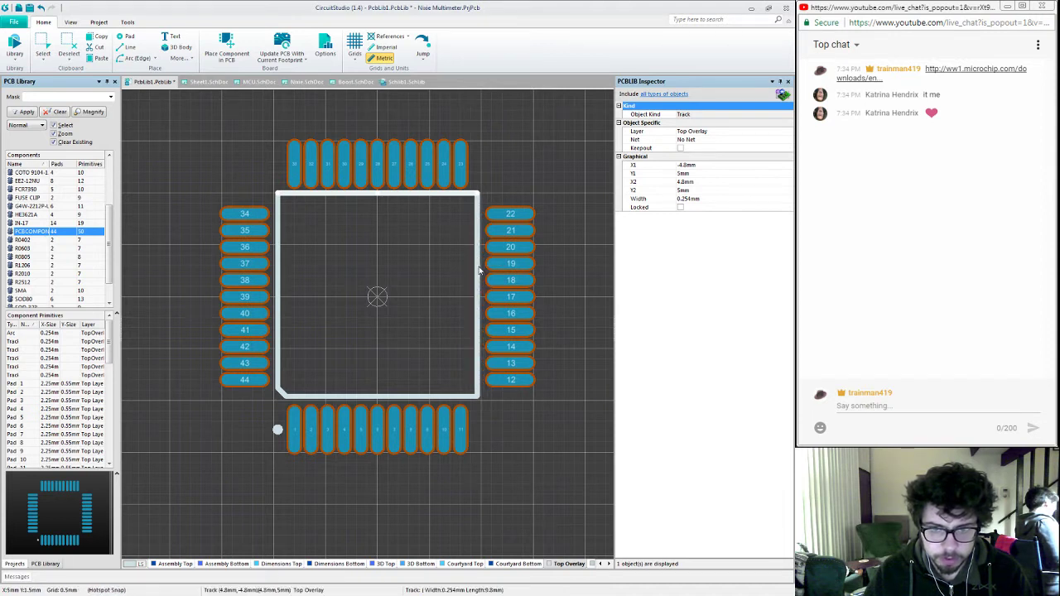
{"action": "left_click_drag", "start_coordinate": [478, 269], "coordinate": [481, 270]}
{"action": "left_click_drag", "start_coordinate": [361, 396], "coordinate": [362, 402]}
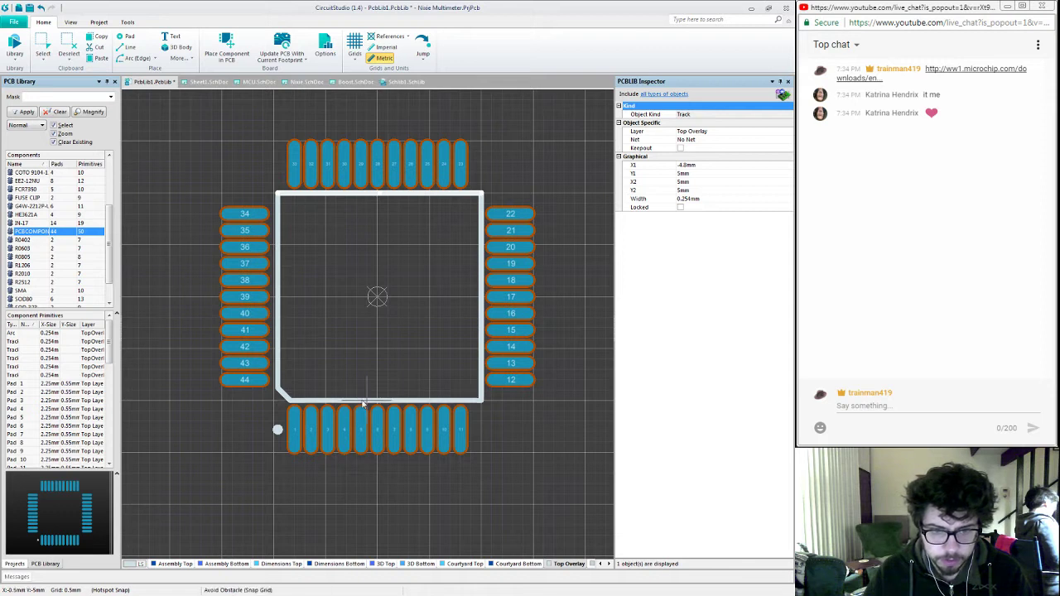
{"action": "mouse_move", "coordinate": [275, 308]}
{"action": "left_mouse_down"}
{"action": "mouse_move", "coordinate": [289, 310]}
{"action": "mouse_move", "coordinate": [275, 312]}
{"action": "left_mouse_up"}
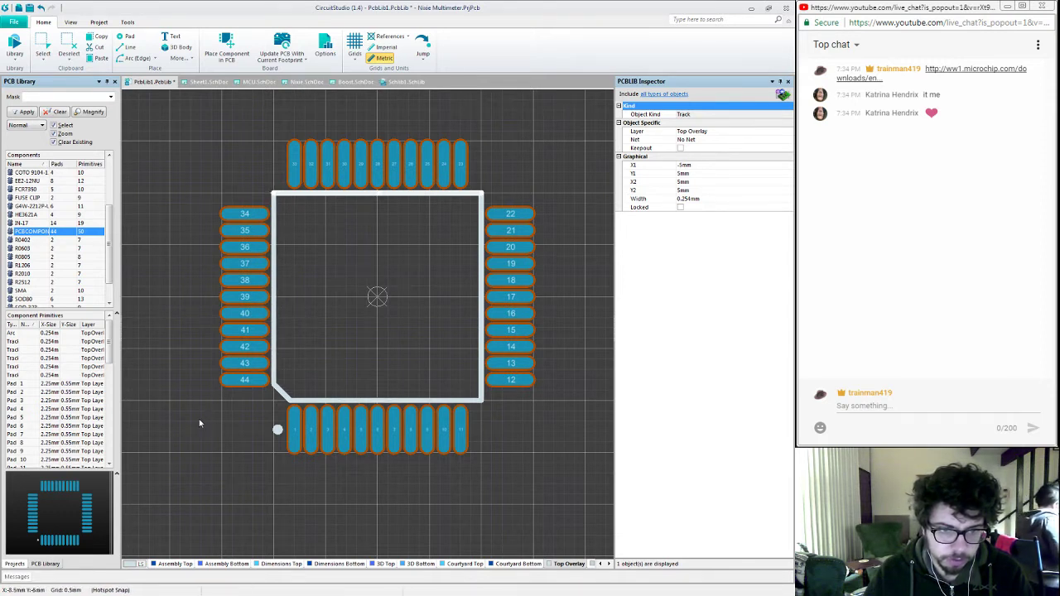
Step: Shrink the outline's chamfer at the pin 1 corner to about 0.5 mm
{"action": "left_click_drag", "start_coordinate": [279, 390], "coordinate": [275, 386]}
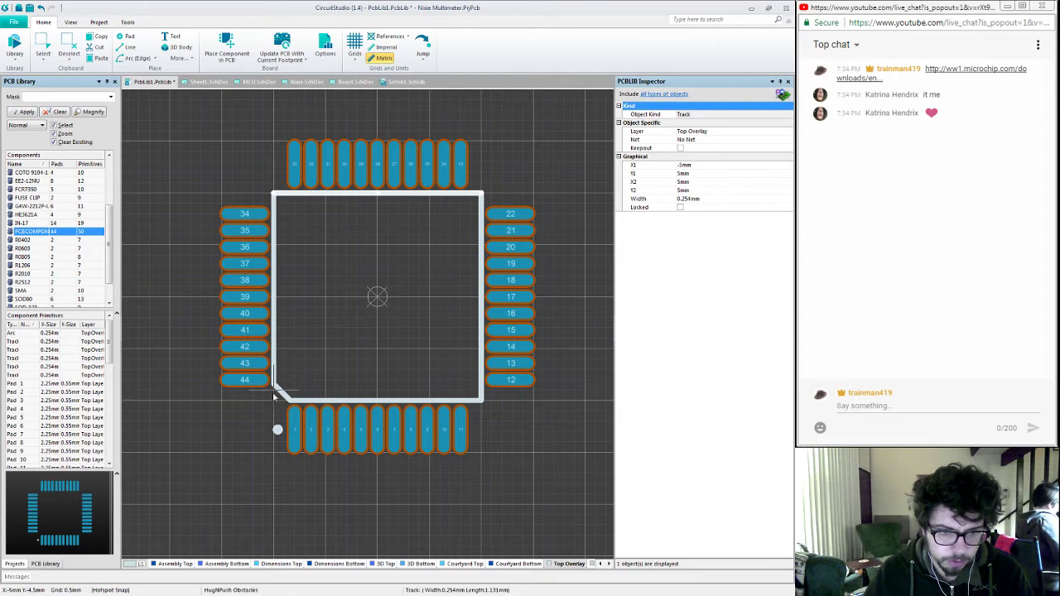
{"action": "key", "text": "shift+r"}
{"action": "key", "text": "shift+r"}
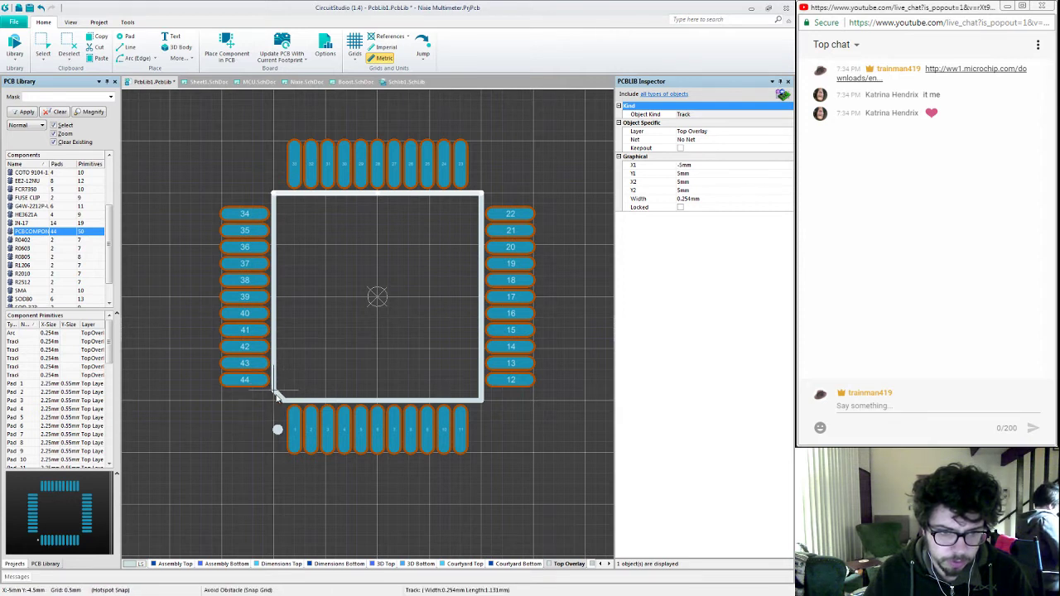
{"action": "left_click_drag", "start_coordinate": [277, 396], "coordinate": [277, 394]}
{"action": "left_click", "coordinate": [259, 422]}
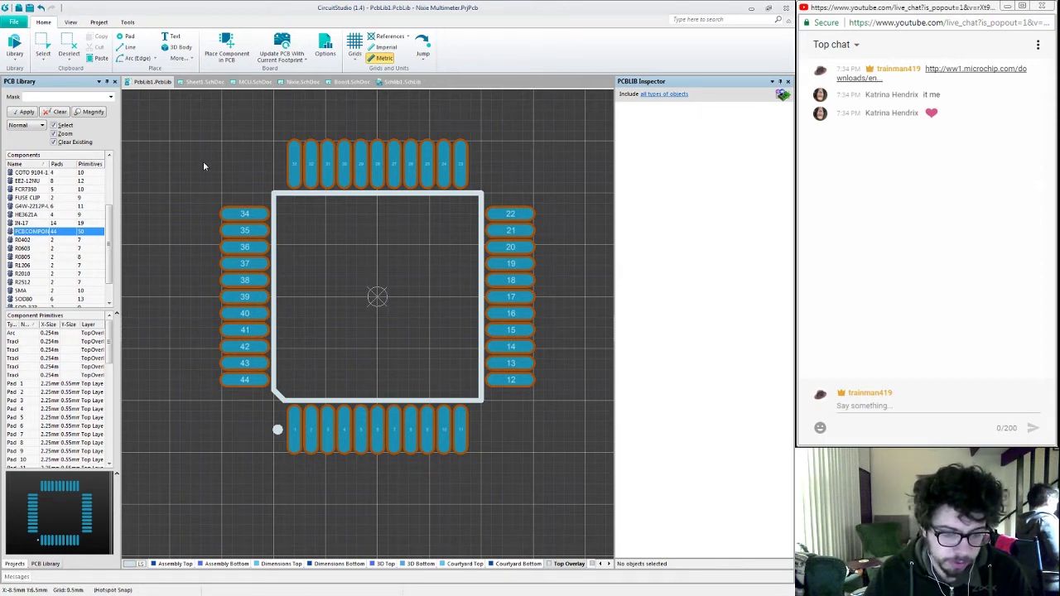
Step: Check the footprint in the 3D view, return to 2D and rename the library component 44-PQFP
{"action": "key", "text": "3"}
{"action": "right_click_drag", "start_coordinate": [398, 296], "coordinate": [345, 329], "text": "shift"}
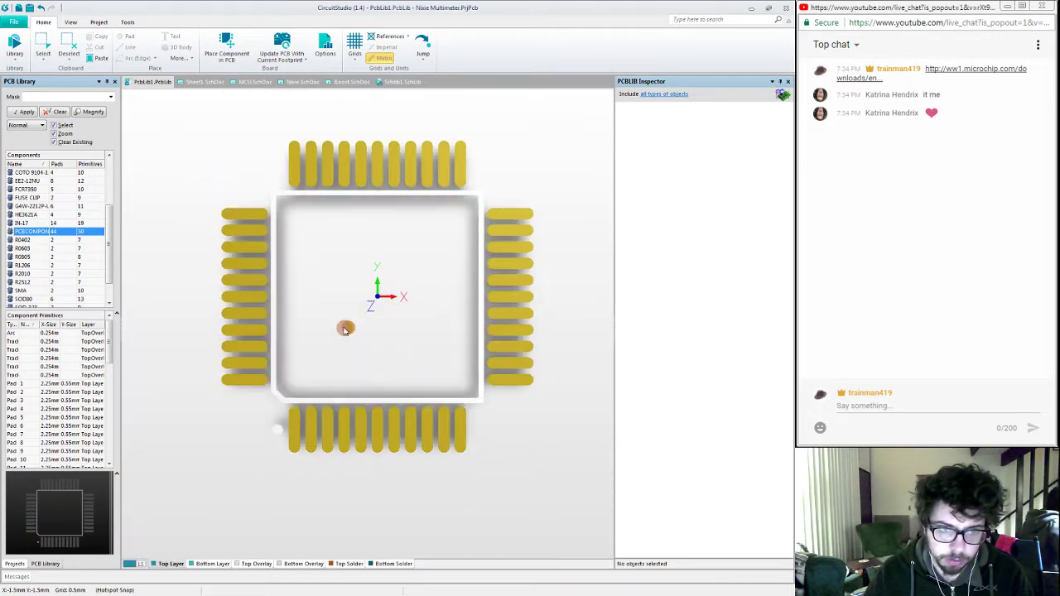
{"action": "key", "text": "2"}
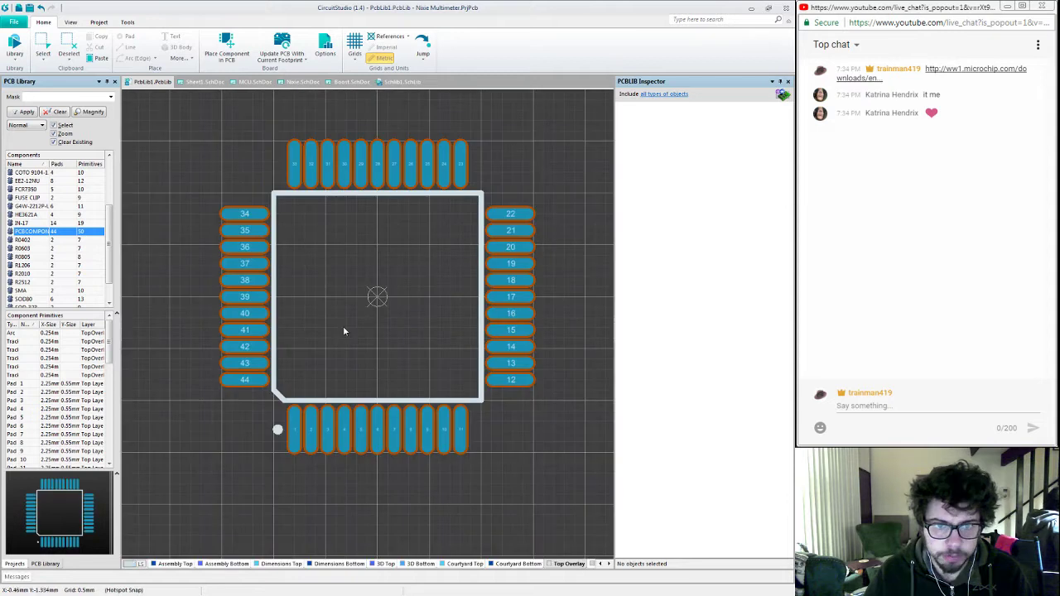
{"action": "double_click", "coordinate": [45, 232]}
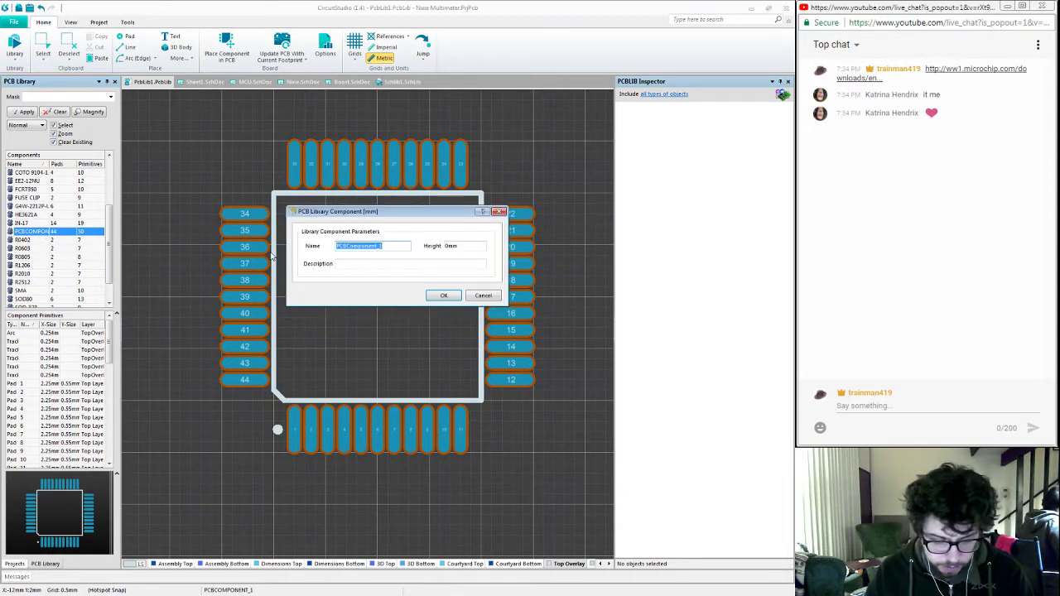
{"action": "type", "text": "44"}
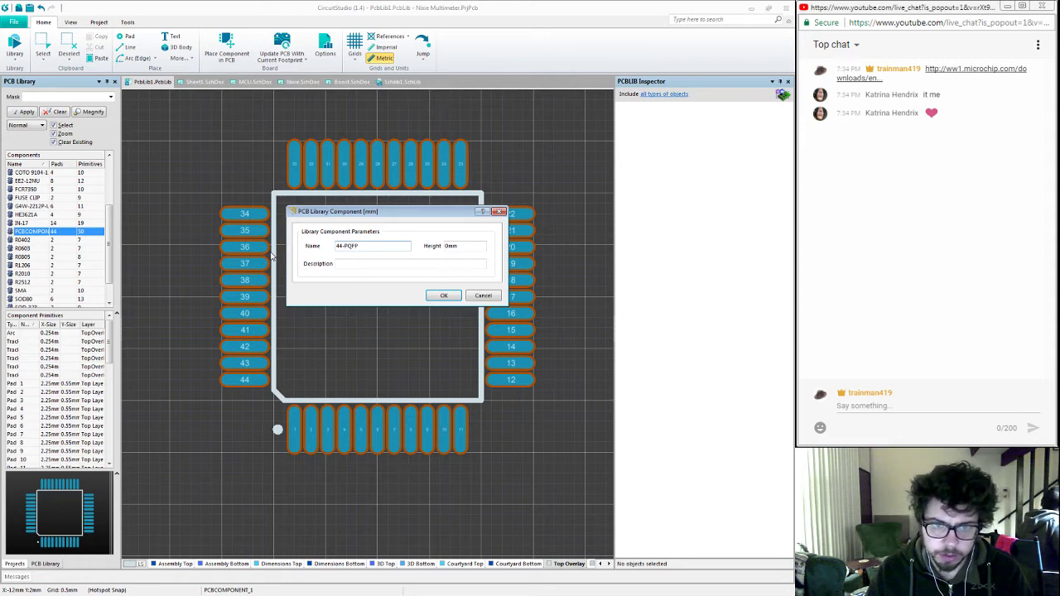
{"action": "type", "text": "-PQFP"}
{"action": "key", "text": "Return"}
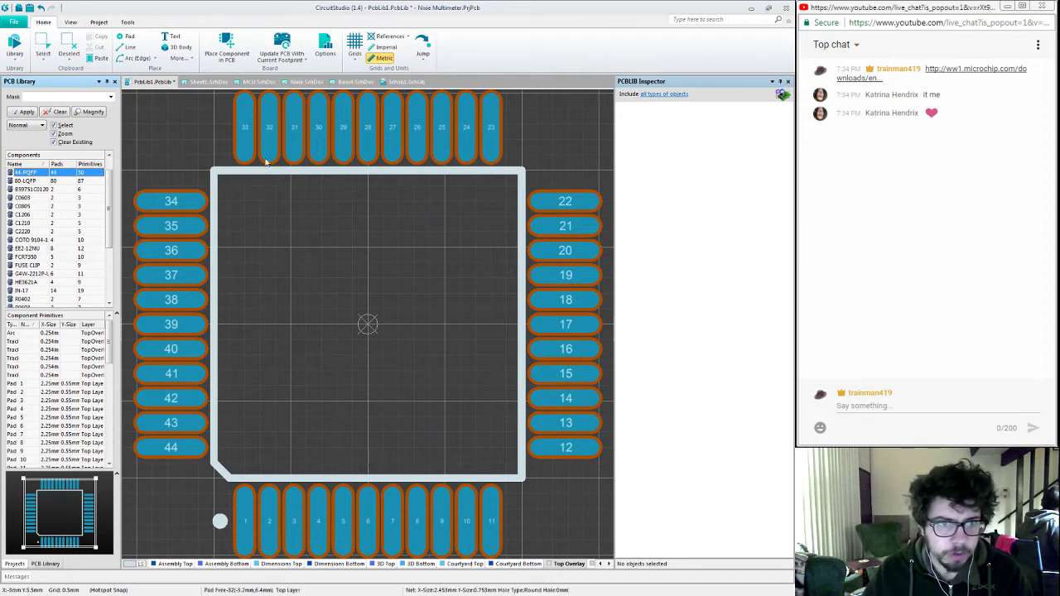
Step: Add the 44-PQFP footprint from PcbLib1.PcbLib as a model of the HV5622 component in the schematic library
{"action": "left_click", "coordinate": [401, 82]}
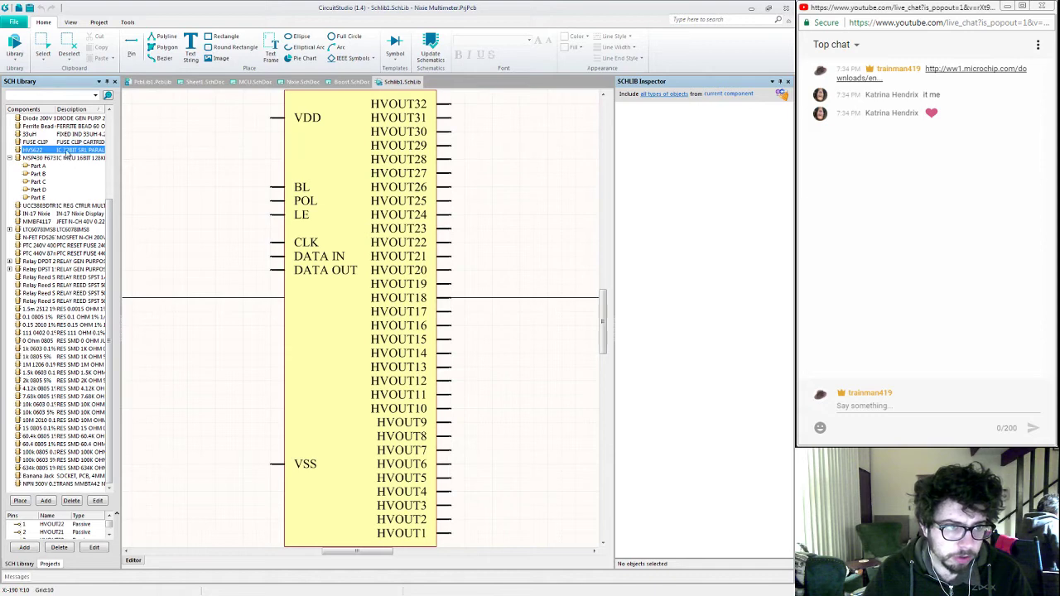
{"action": "double_click", "coordinate": [66, 151]}
{"action": "left_click", "coordinate": [107, 512]}
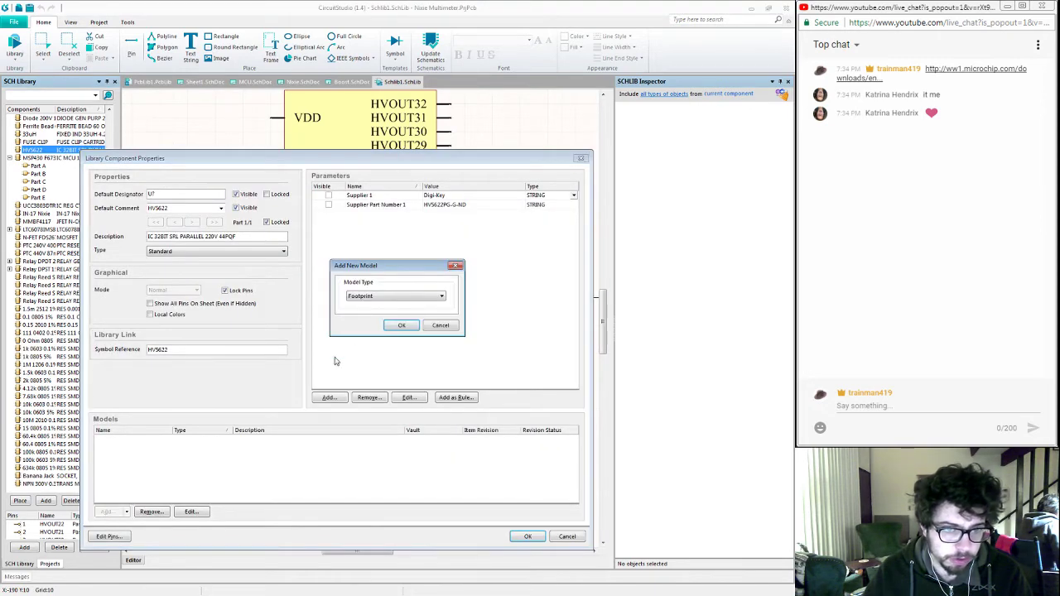
{"action": "left_click", "coordinate": [401, 325]}
{"action": "left_click", "coordinate": [456, 189]}
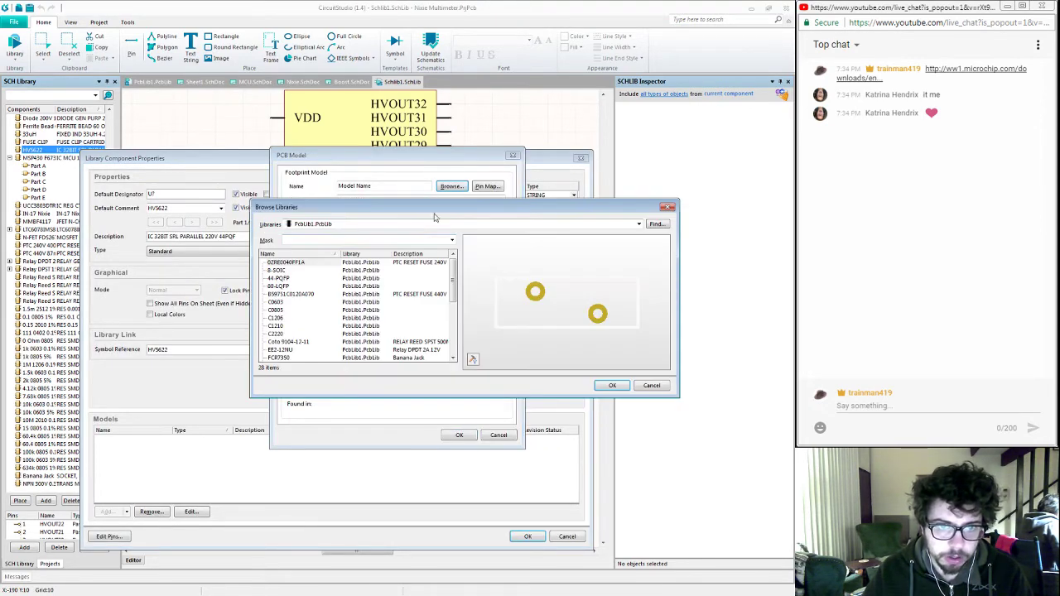
{"action": "left_click", "coordinate": [295, 303]}
{"action": "scroll", "coordinate": [294, 305], "scroll_direction": "down", "scroll_amount": 1}
{"action": "scroll", "coordinate": [295, 305], "scroll_direction": "up", "scroll_amount": 3}
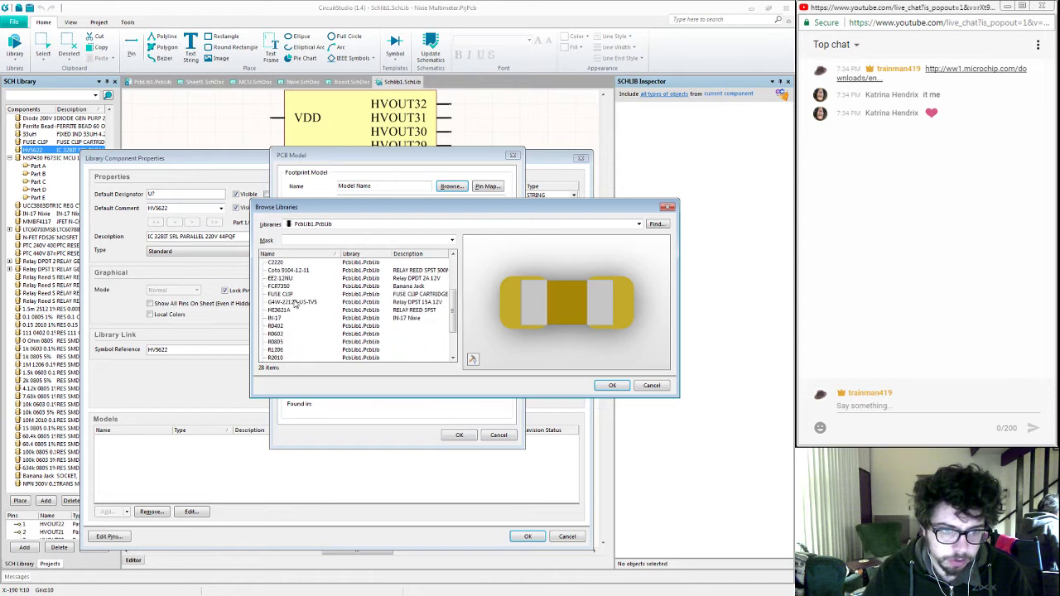
{"action": "left_click", "coordinate": [286, 279]}
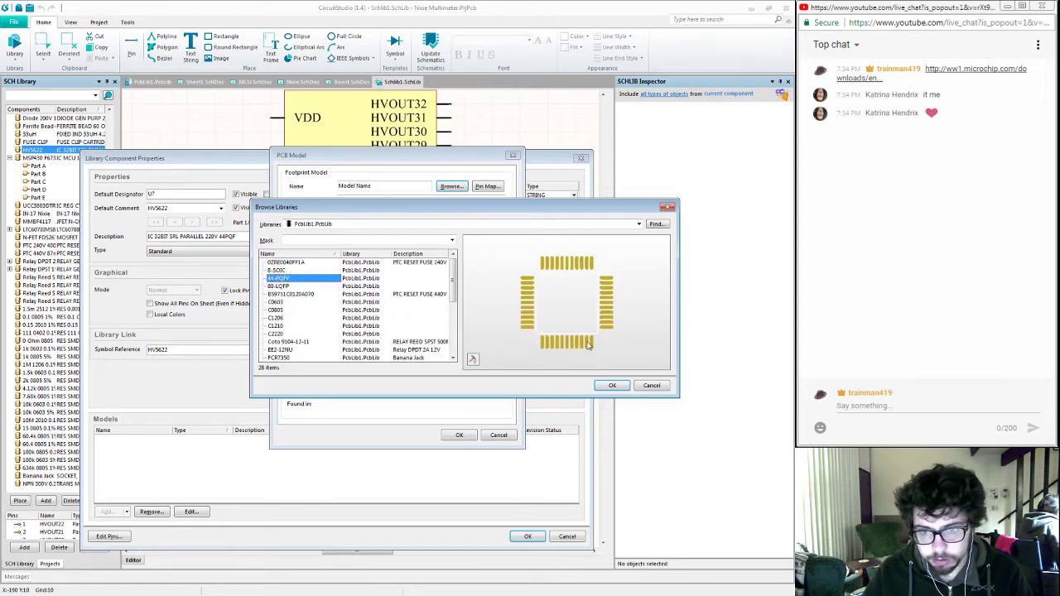
{"action": "left_click", "coordinate": [613, 386]}
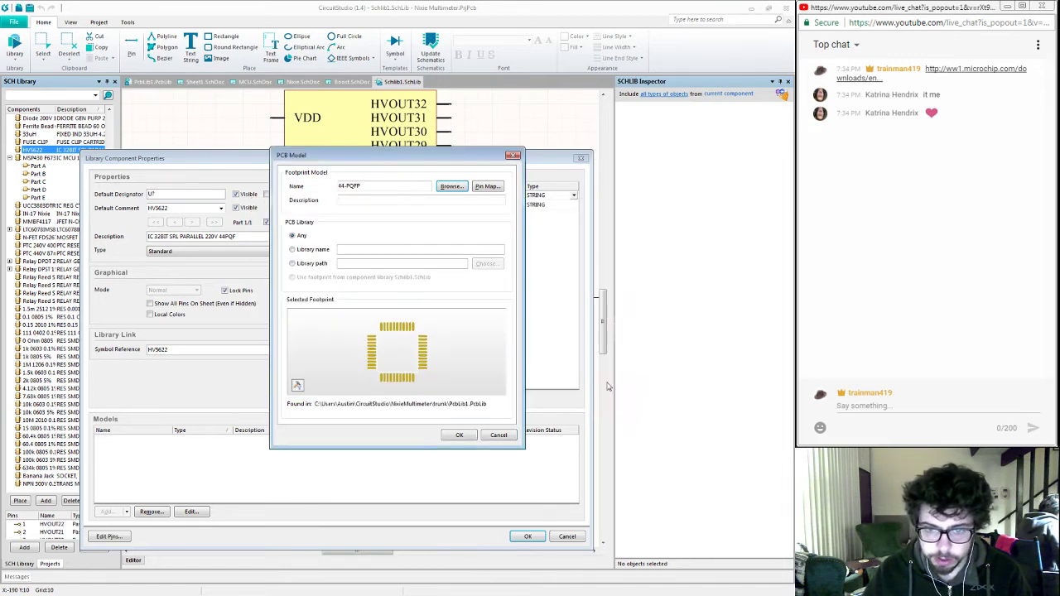
{"action": "left_click", "coordinate": [458, 436]}
{"action": "left_click", "coordinate": [527, 537]}
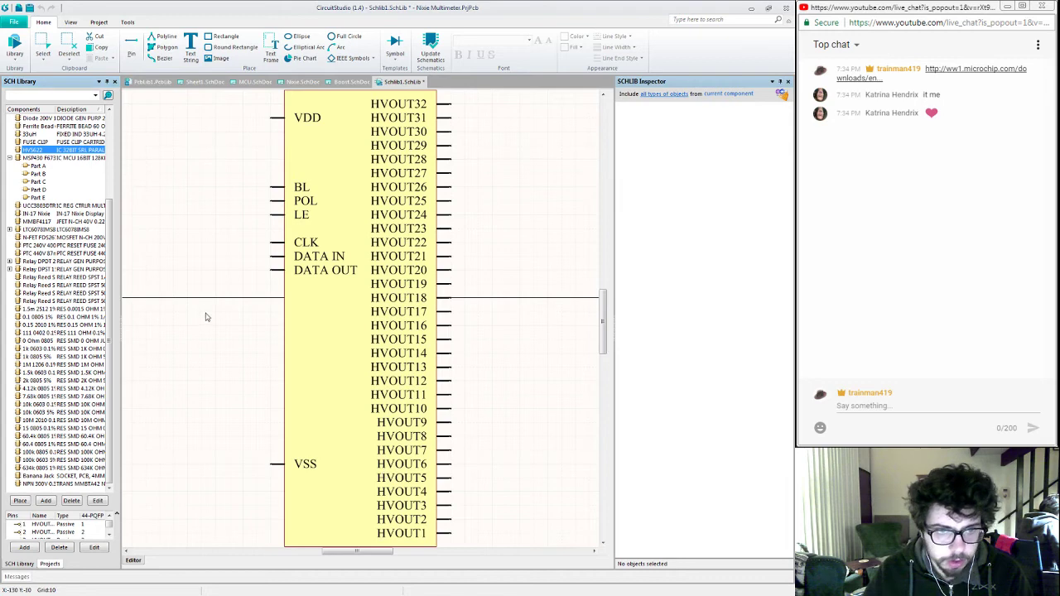
Step: Choose the HV5622 from Schlib1.SchLib as the part for placement in the Nixie.SchDoc schematic
{"action": "left_click", "coordinate": [298, 83]}
{"action": "key", "text": "p"}
{"action": "key", "text": "p"}
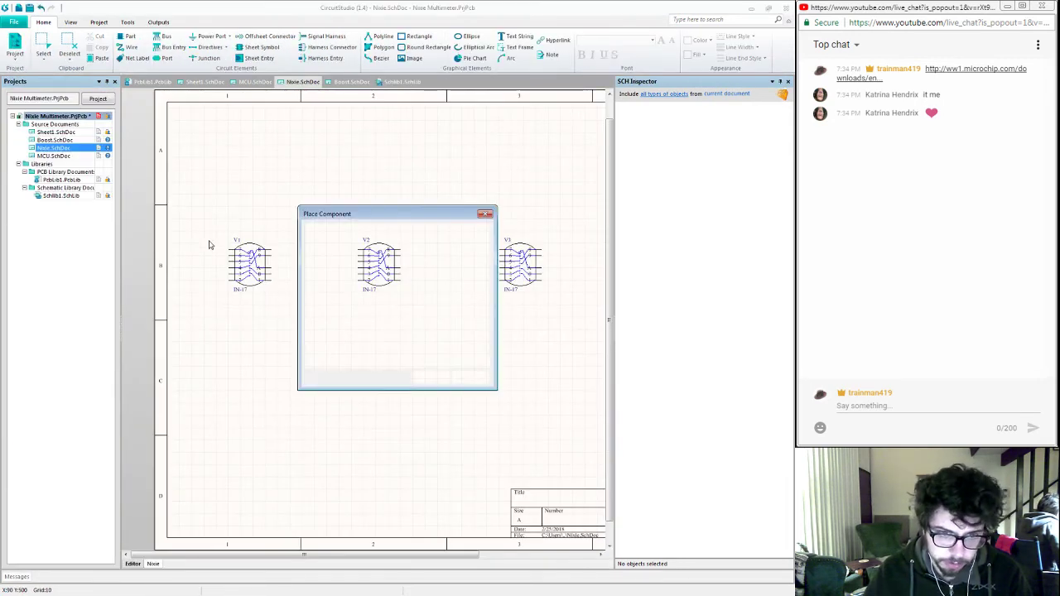
{"action": "left_click", "coordinate": [458, 247]}
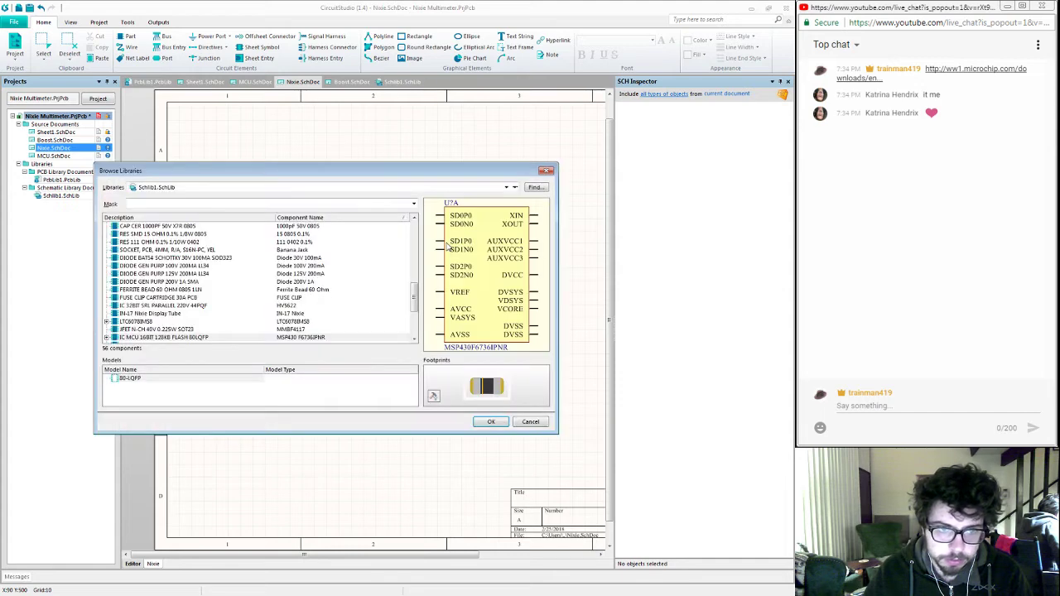
{"action": "left_click", "coordinate": [166, 282]}
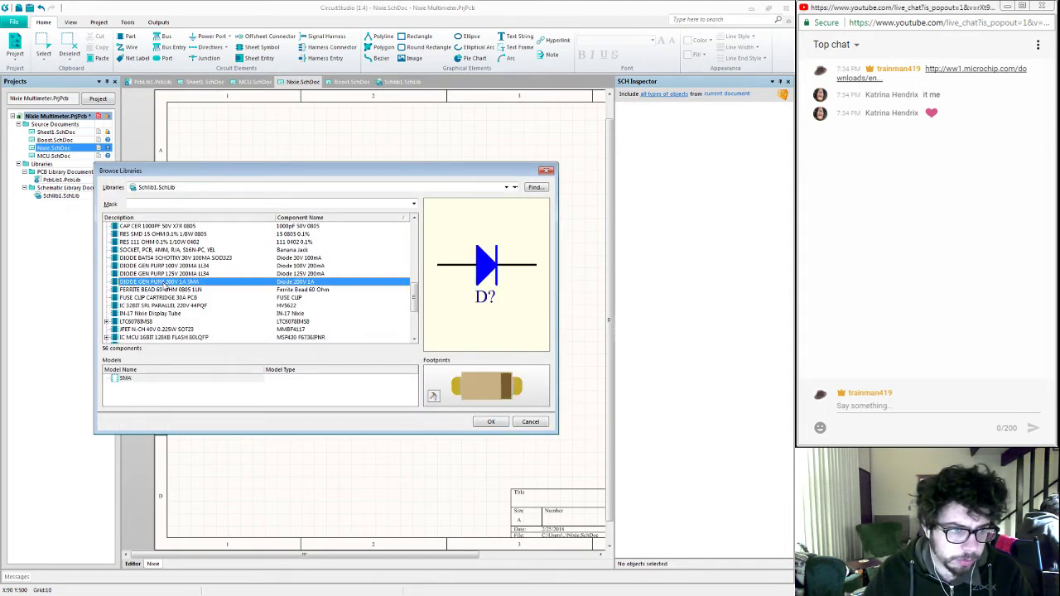
{"action": "scroll", "coordinate": [165, 285], "scroll_direction": "down", "scroll_amount": 4}
{"action": "scroll", "coordinate": [166, 286], "scroll_direction": "up", "scroll_amount": 5}
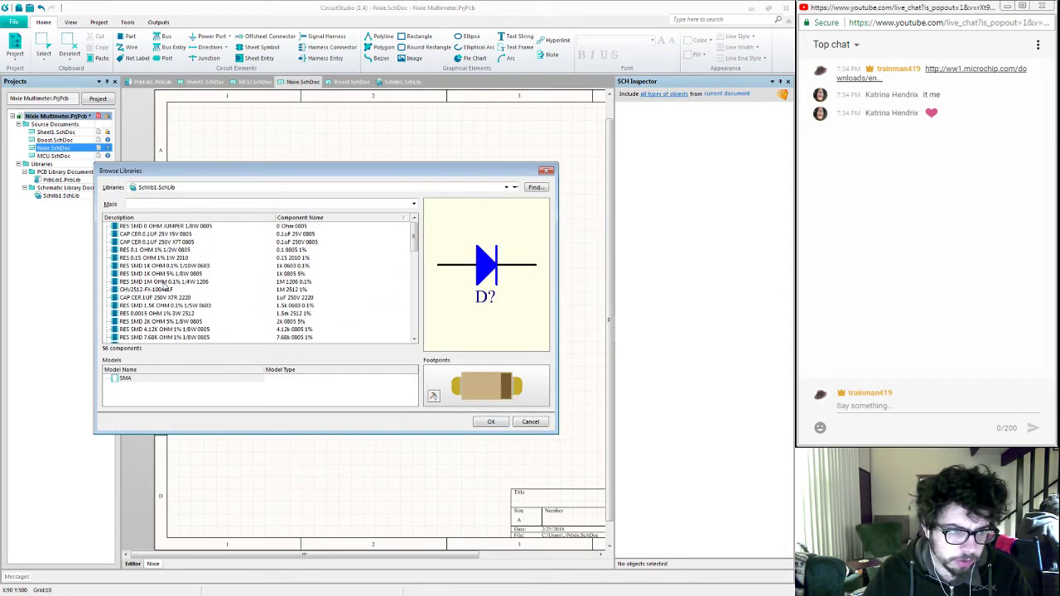
{"action": "left_click", "coordinate": [158, 217]}
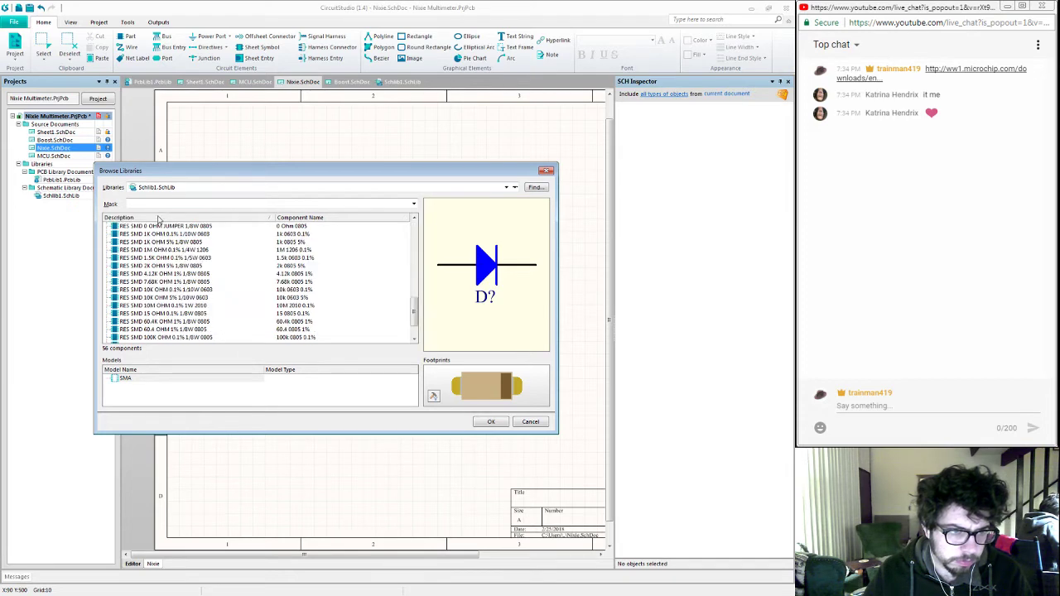
{"action": "scroll", "coordinate": [153, 280], "scroll_direction": "up", "scroll_amount": 10}
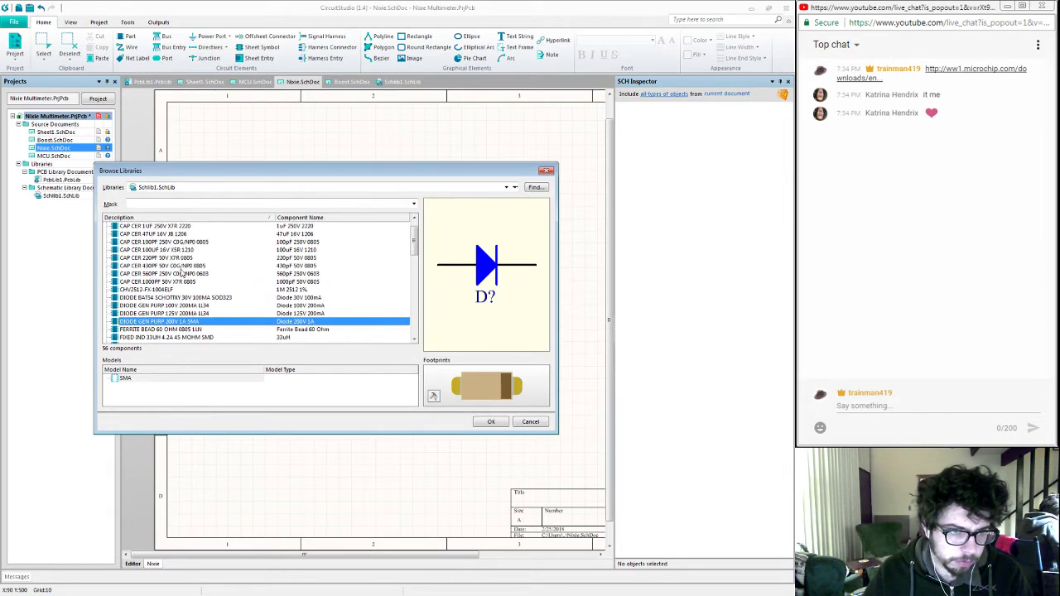
{"action": "left_click", "coordinate": [327, 218]}
{"action": "scroll", "coordinate": [336, 269], "scroll_direction": "down", "scroll_amount": 6}
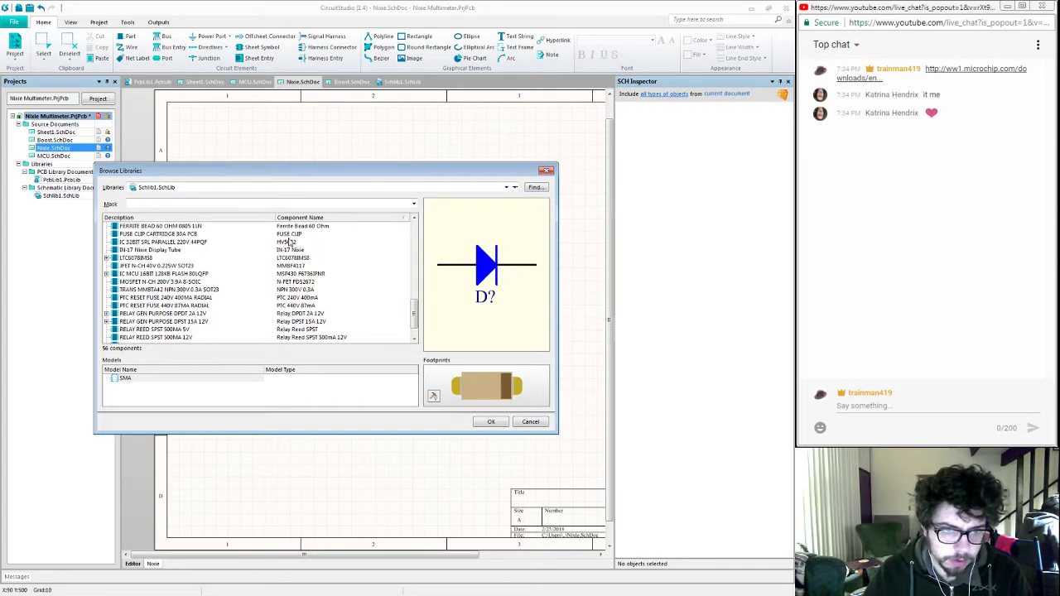
{"action": "left_click", "coordinate": [290, 242]}
{"action": "left_click", "coordinate": [491, 422]}
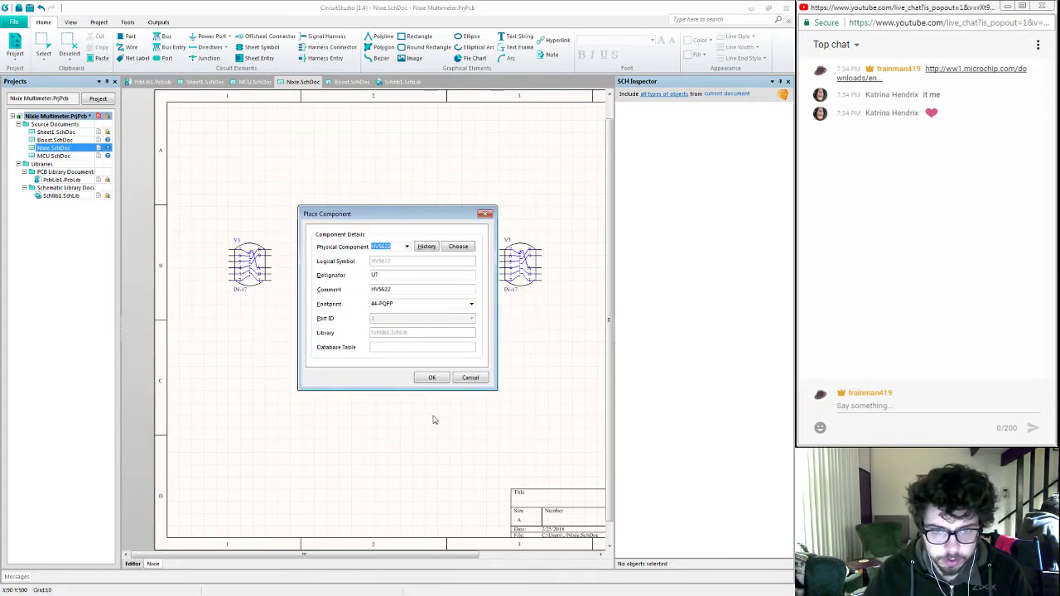
Step: Place two HV5622 drivers side by side below the nixie tubes, rotated so the HVOUT pins face the tubes
{"action": "left_click", "coordinate": [431, 377]}
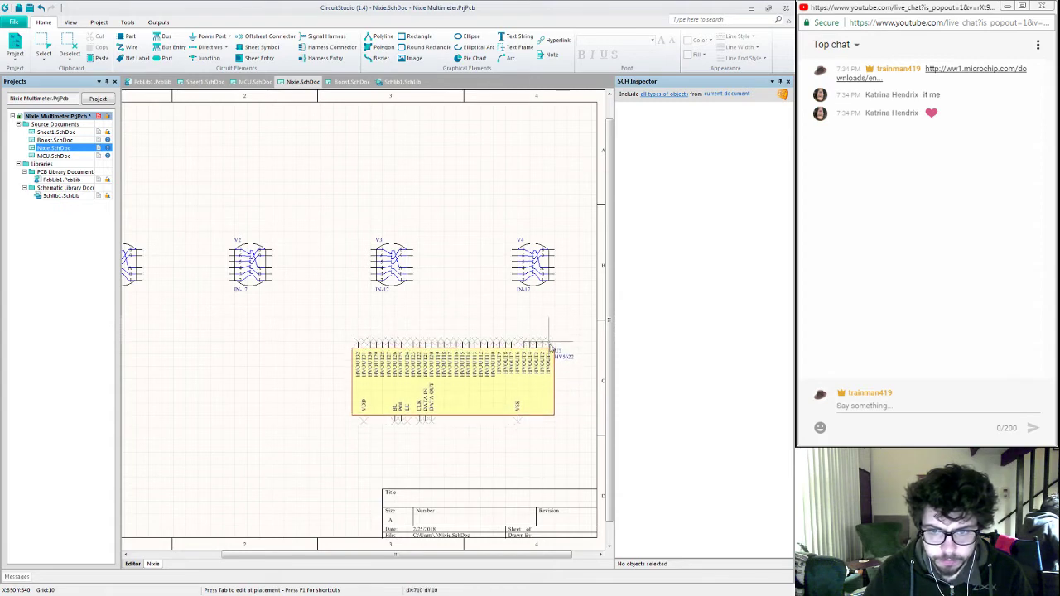
{"action": "left_click", "coordinate": [549, 346]}
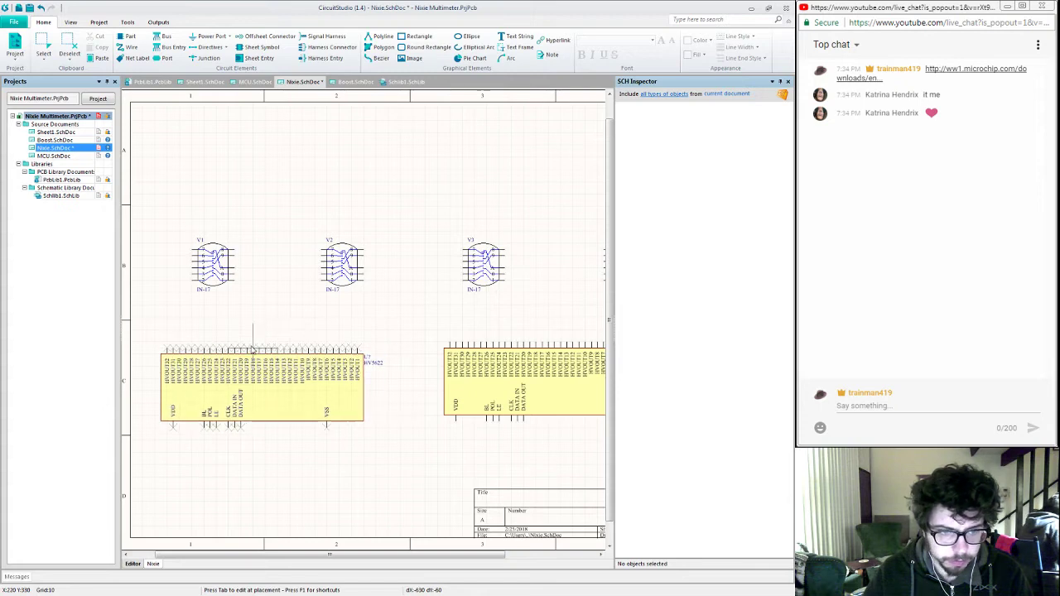
{"action": "left_click", "coordinate": [280, 349]}
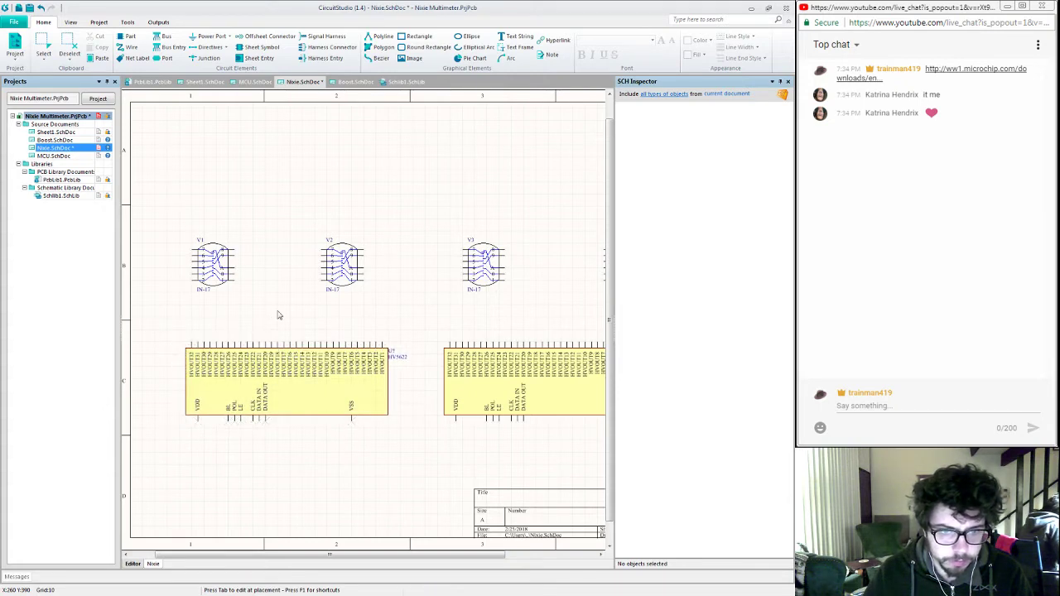
{"action": "key", "text": "Escape"}
{"action": "left_click", "coordinate": [468, 377]}
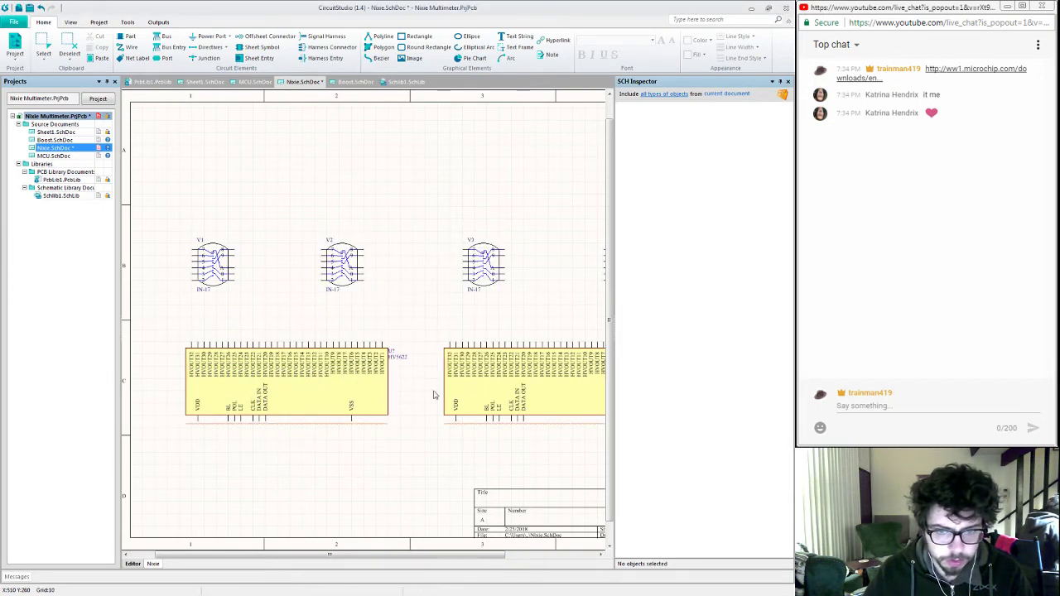
Step: Place a bar-style supply power port beside the VDD pin of each HV5622
{"action": "right_click_drag", "start_coordinate": [420, 416], "coordinate": [353, 387]}
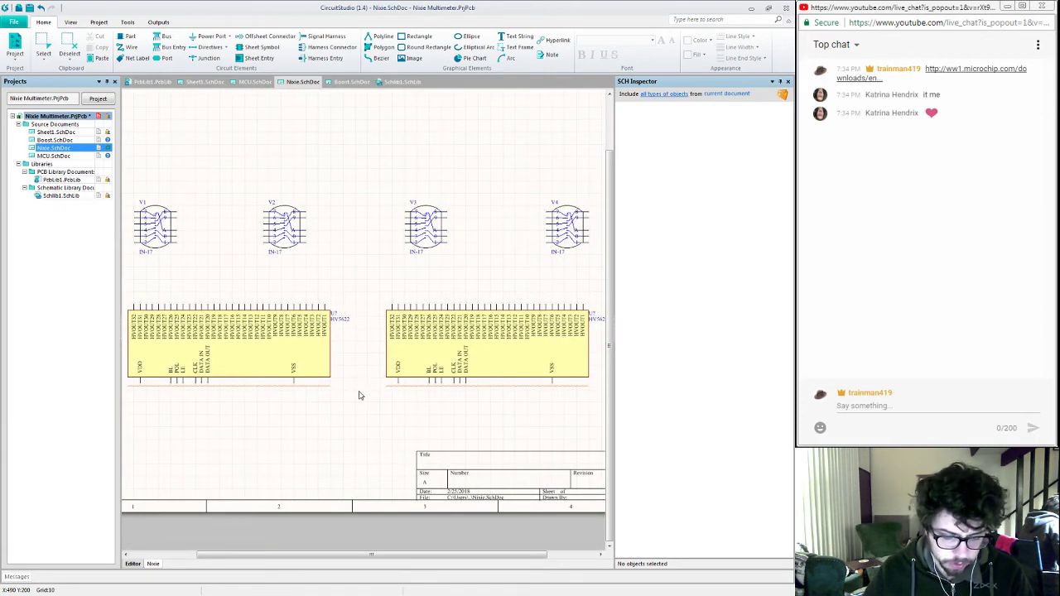
{"action": "key", "text": "p"}
{"action": "key", "text": "o"}
{"action": "key", "text": "Tab"}
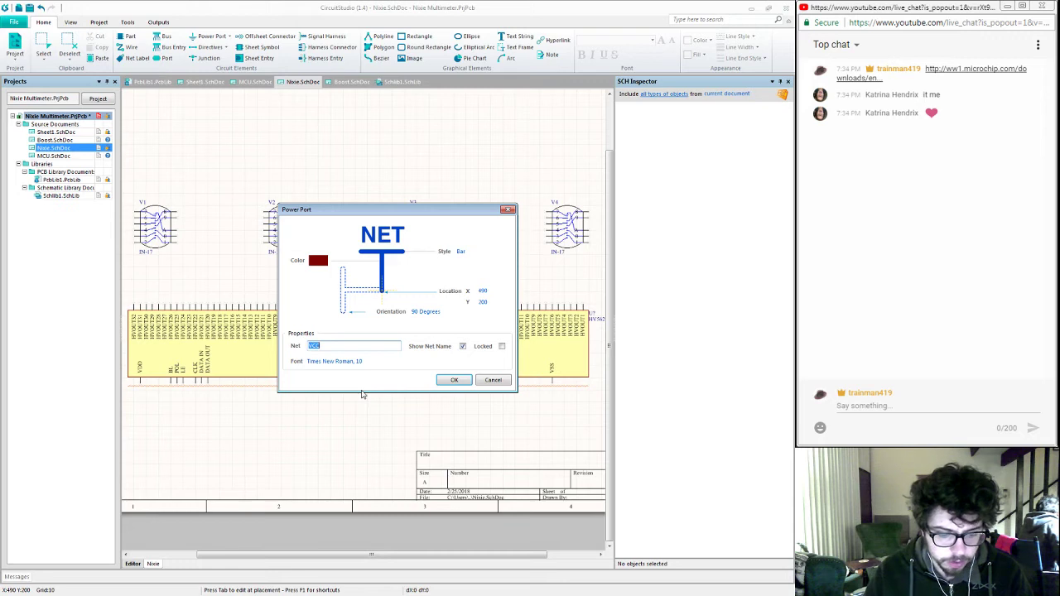
{"action": "key", "text": "Return"}
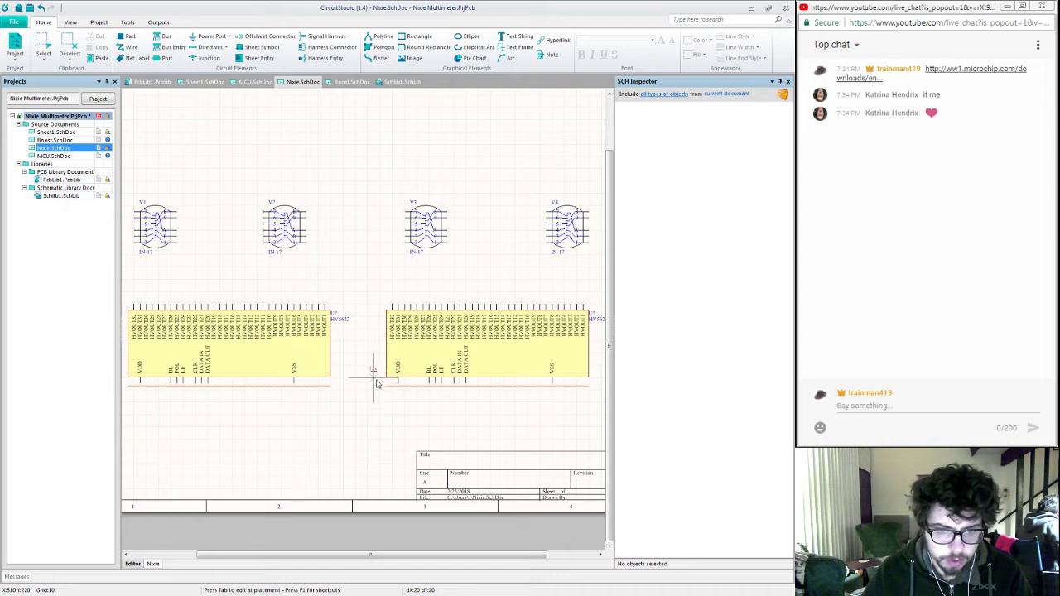
{"action": "left_click", "coordinate": [383, 380]}
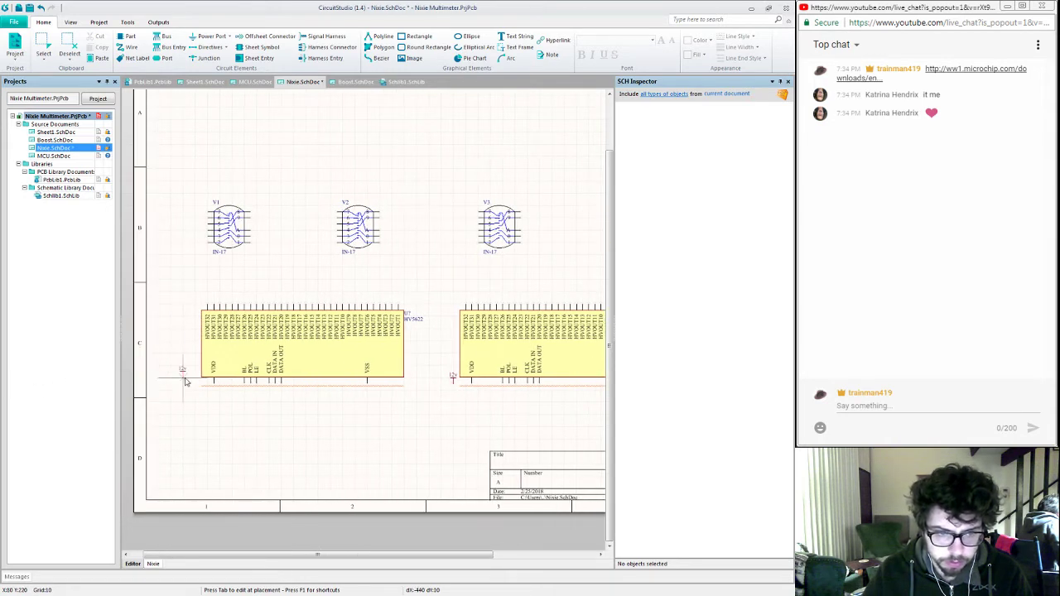
{"action": "left_click", "coordinate": [196, 381]}
{"action": "key", "text": "Escape"}
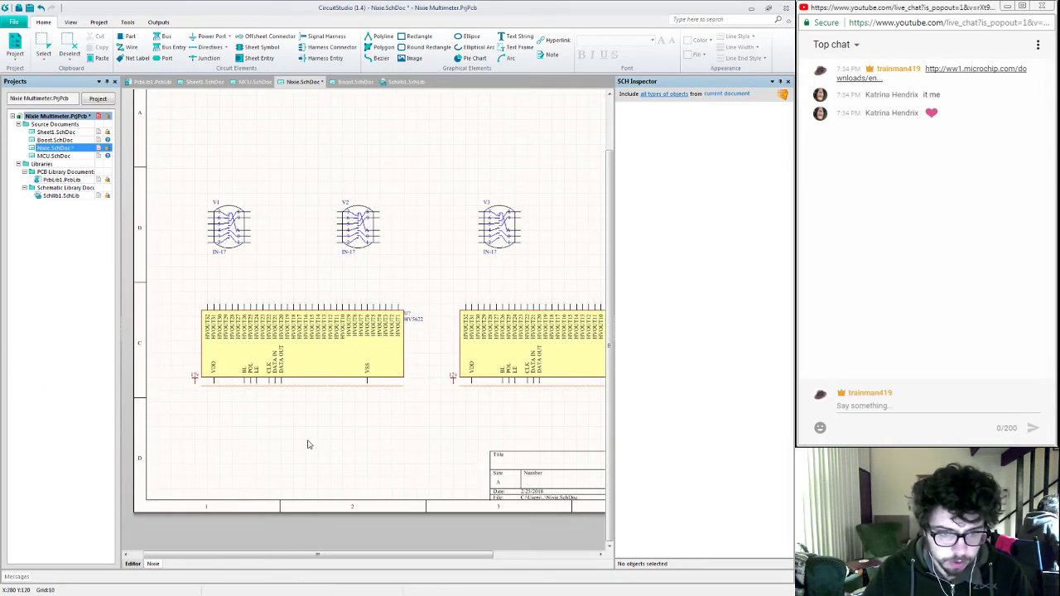
Step: Place a GND power port on the VSS pin of each HV5622
{"action": "right_click_drag", "start_coordinate": [461, 452], "coordinate": [390, 429]}
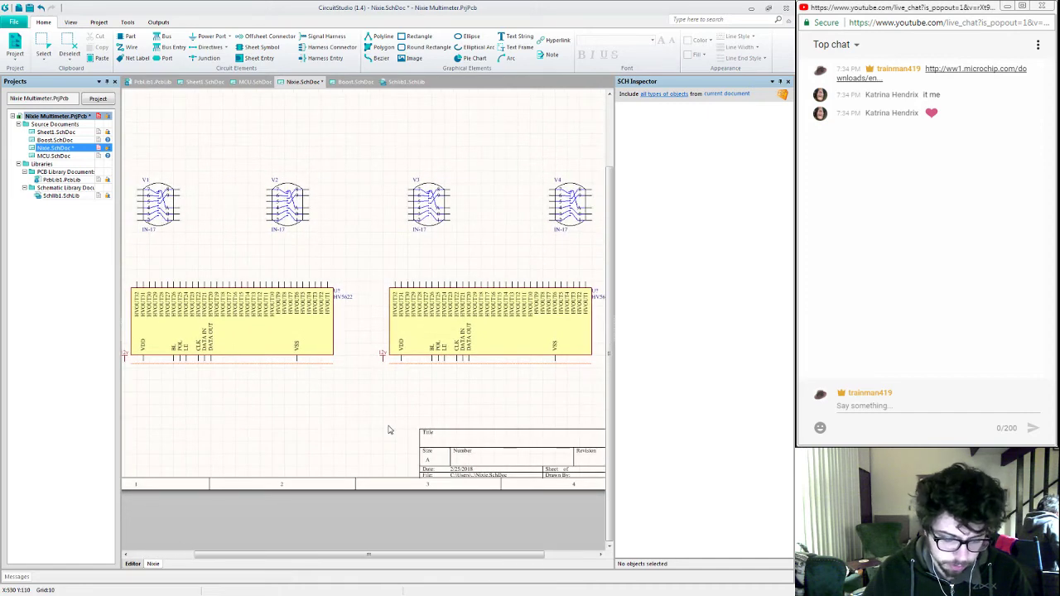
{"action": "key", "text": "p"}
{"action": "key", "text": "o"}
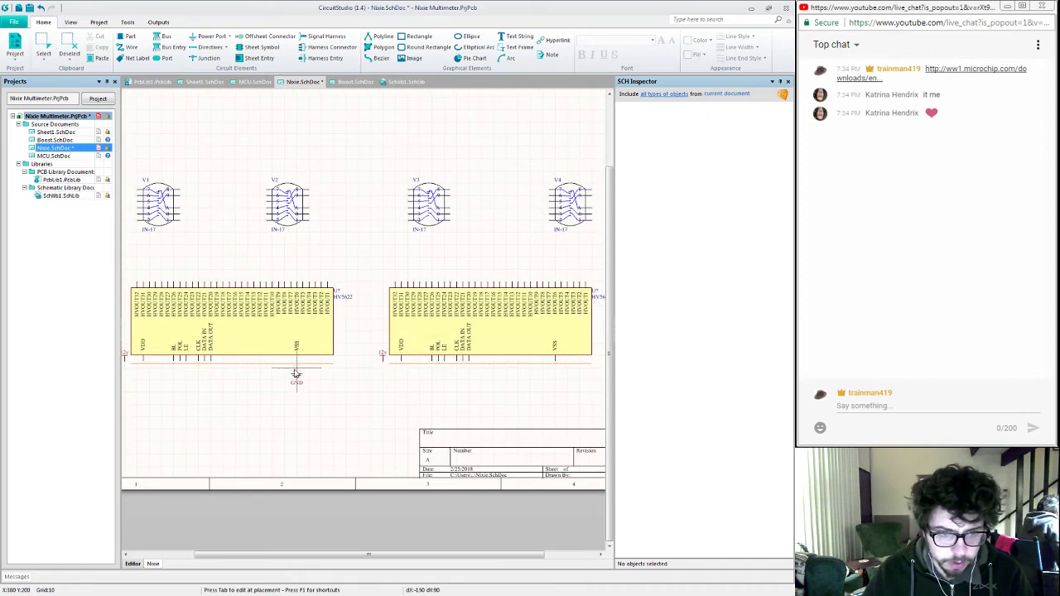
{"action": "left_click", "coordinate": [297, 369]}
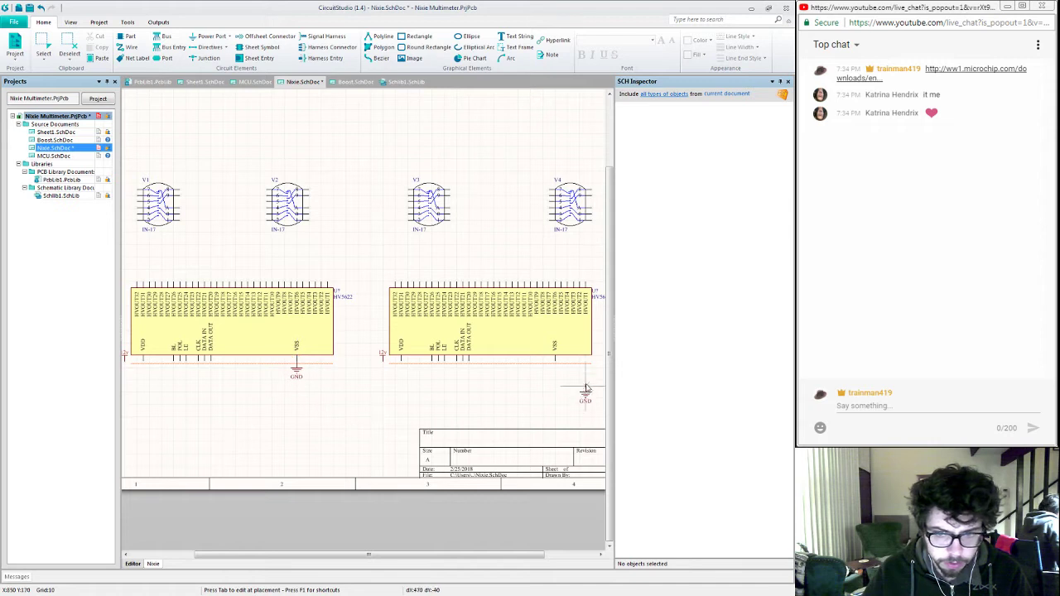
{"action": "left_click", "coordinate": [555, 370]}
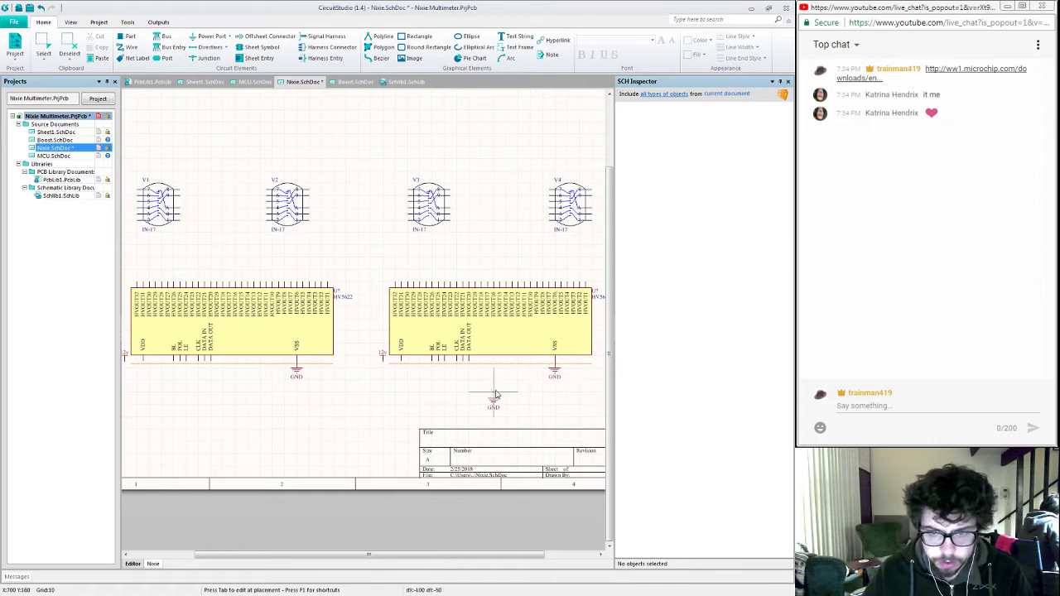
{"action": "key", "text": "Escape"}
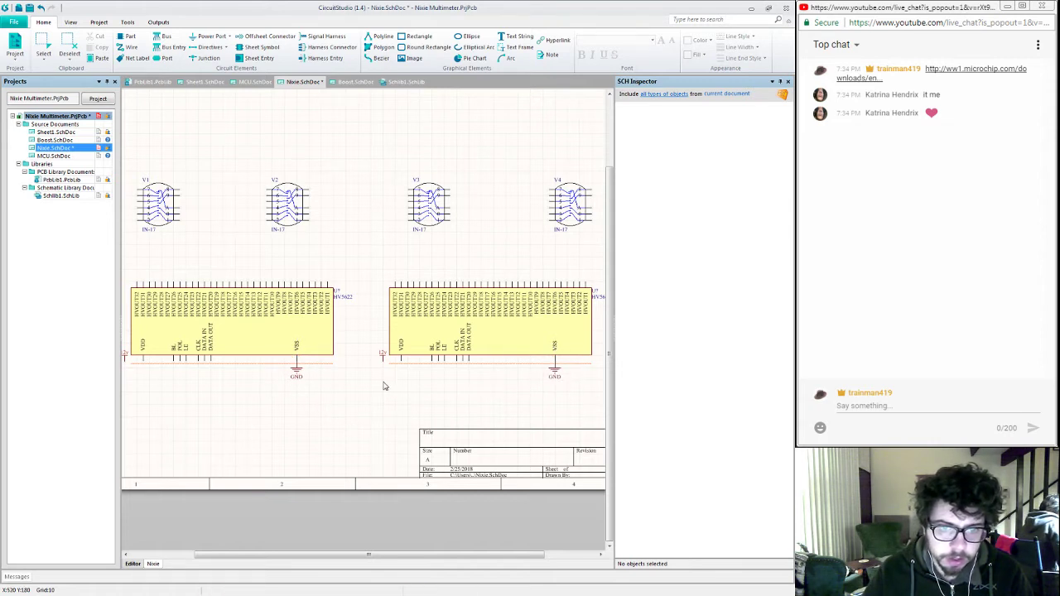
Step: Wire the VDD pin of each HV5622 to its neighbouring supply power port
{"action": "key", "text": "p"}
{"action": "key", "text": "w"}
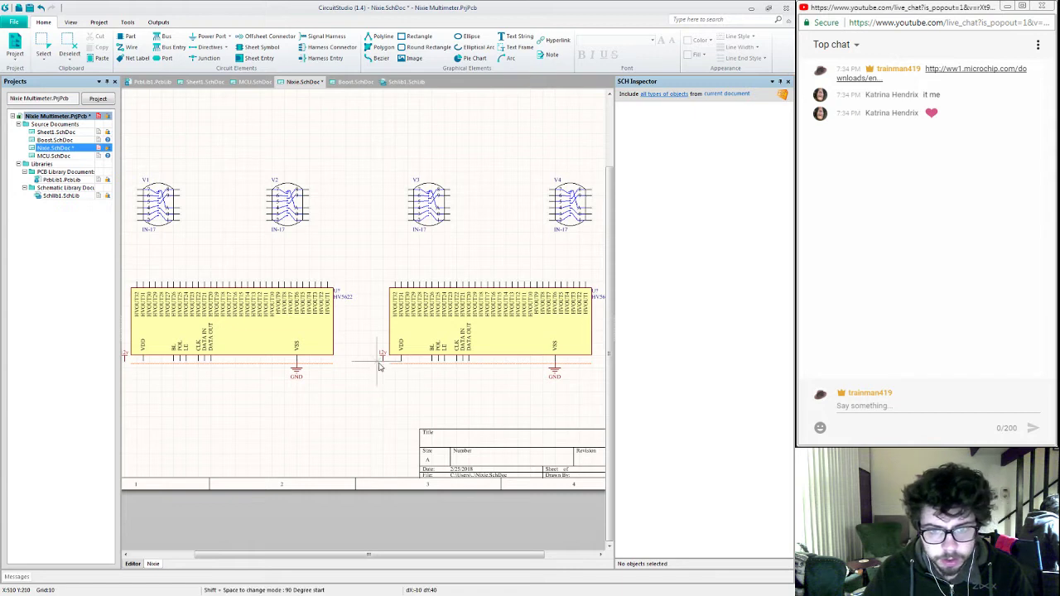
{"action": "left_click", "coordinate": [402, 362]}
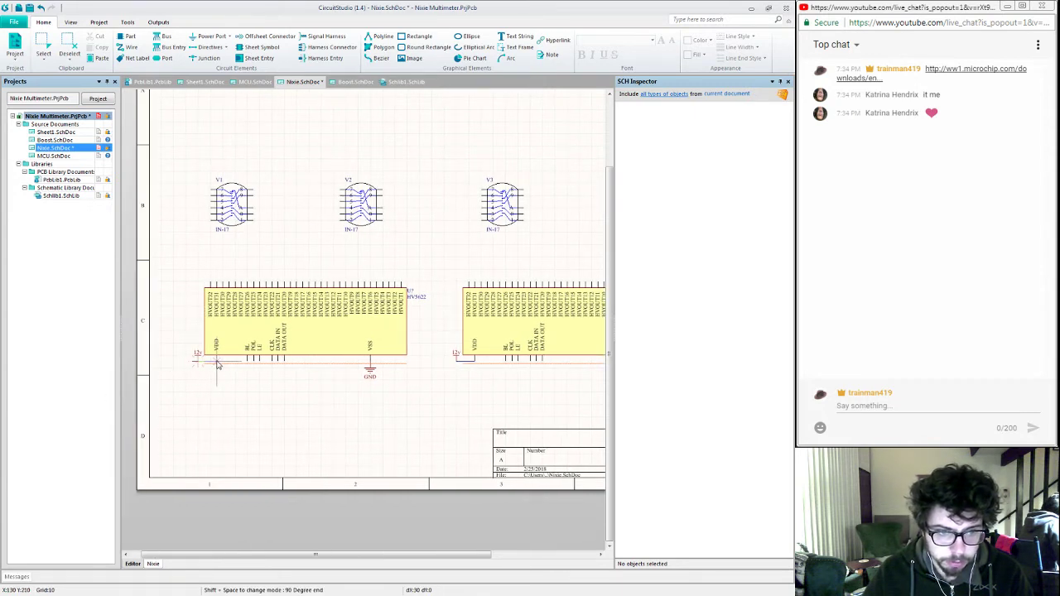
{"action": "left_click", "coordinate": [216, 360]}
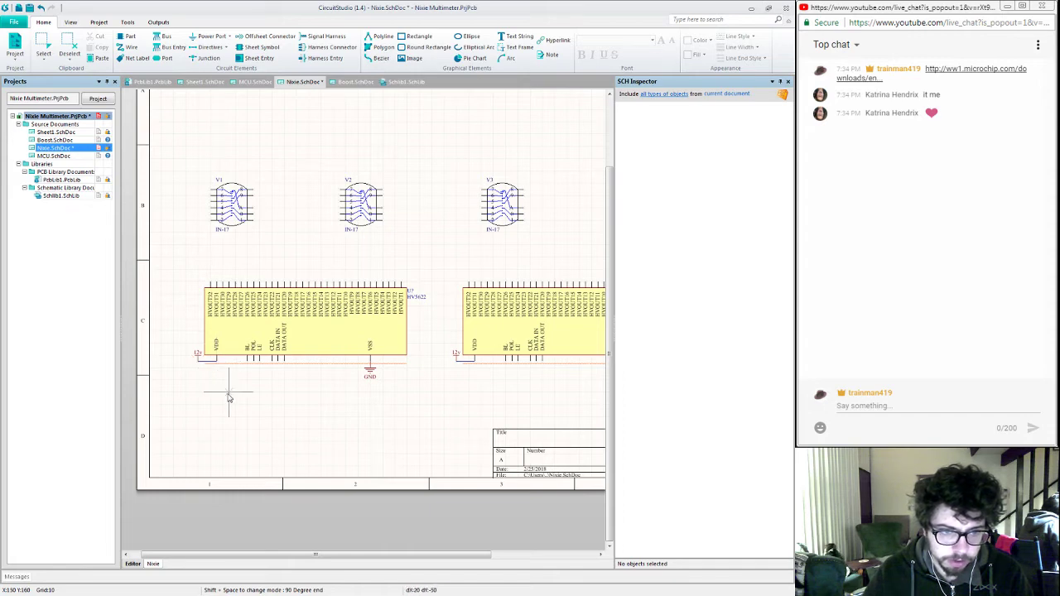
{"action": "key", "text": "Escape"}
Step: Wire the first HV5622's DATA OUT pin to the second HV5622's DATA IN pin, routing the wire below the GND symbols
{"action": "scroll", "coordinate": [310, 425], "scroll_direction": "right", "scroll_amount": 2, "text": "shift"}
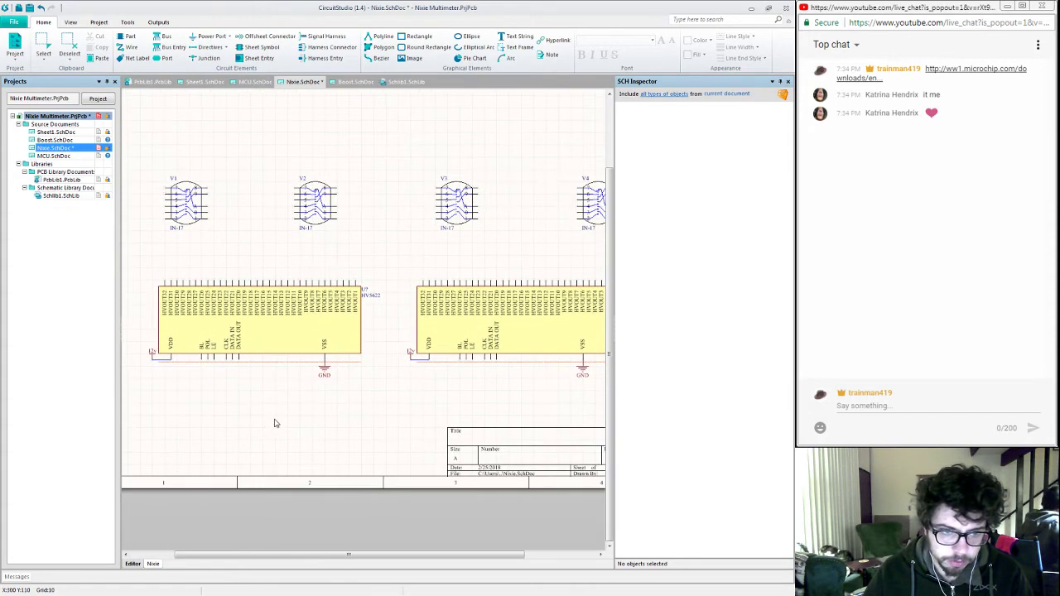
{"action": "key", "text": "ctrl+w"}
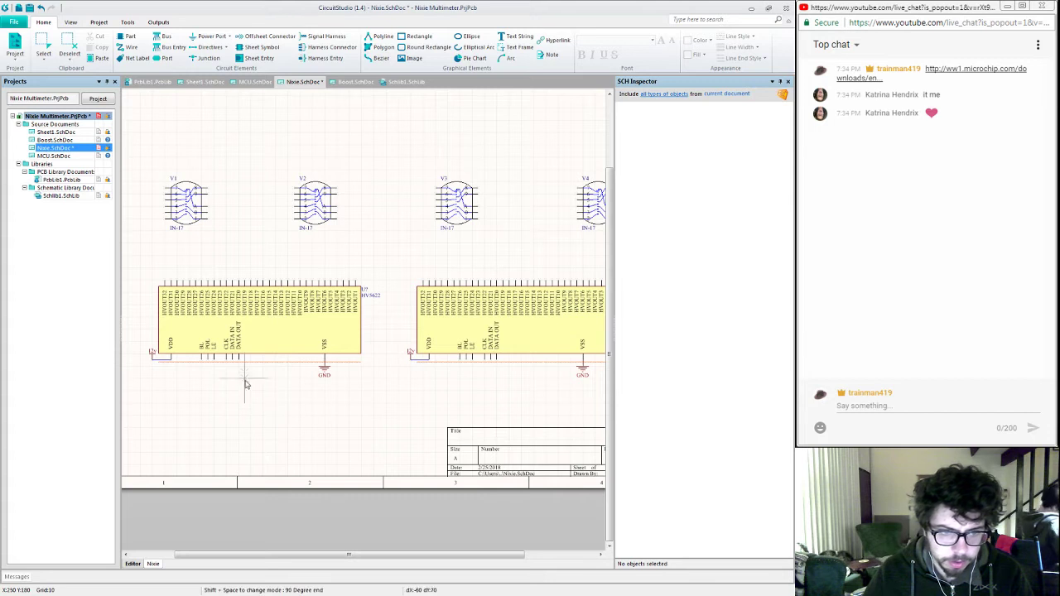
{"action": "left_click", "coordinate": [239, 361]}
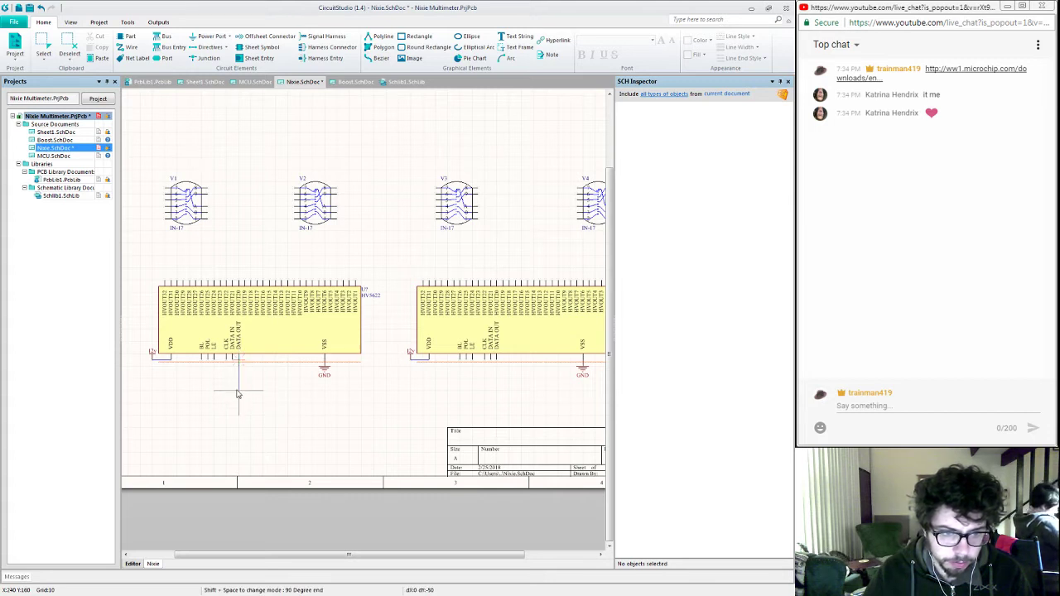
{"action": "left_click", "coordinate": [239, 390]}
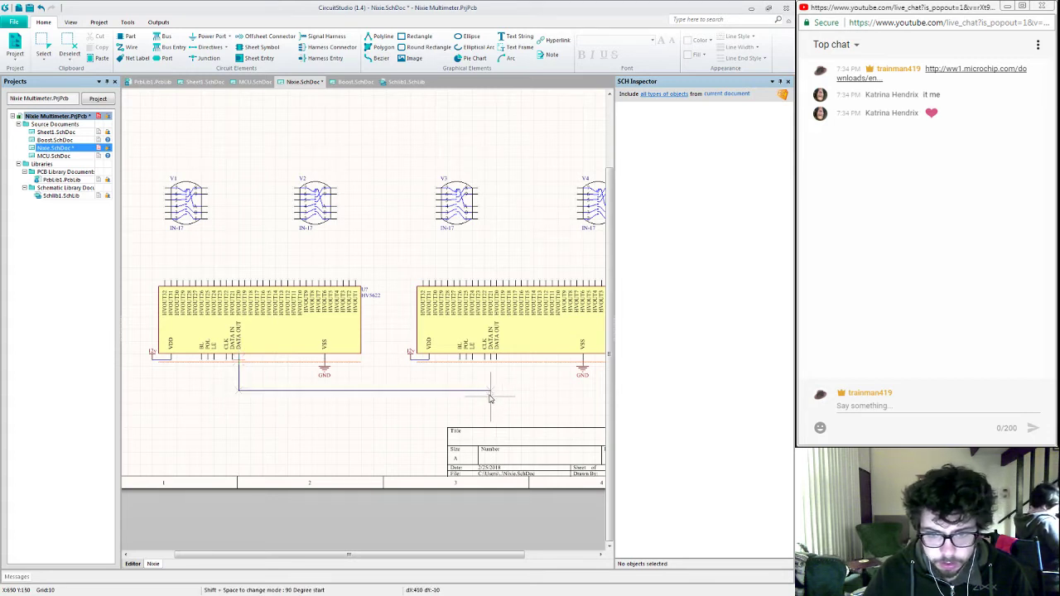
{"action": "left_click", "coordinate": [490, 362]}
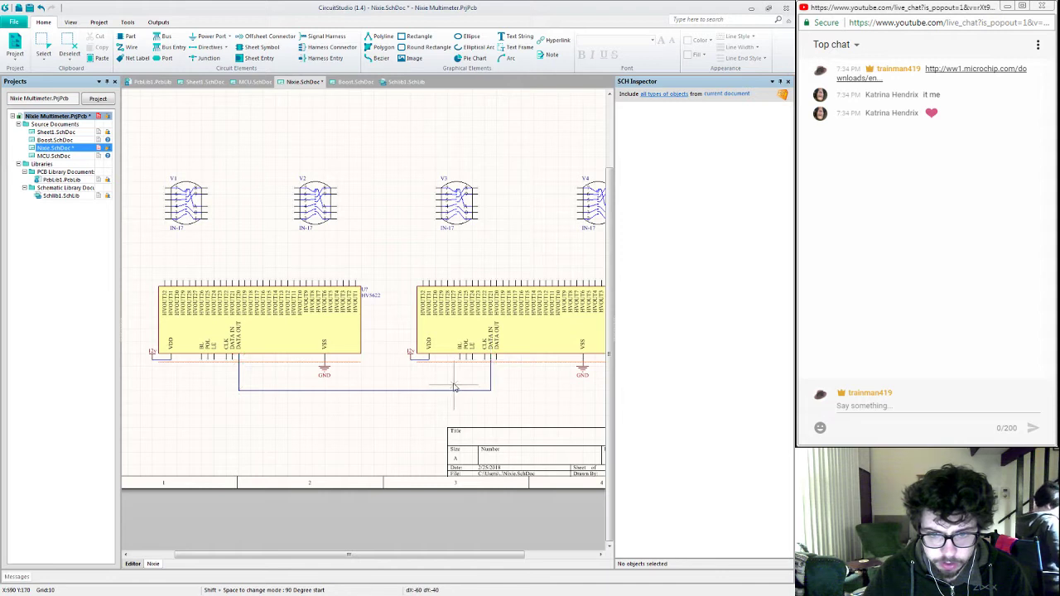
Step: Wire the first HV5622's DATA IN pin down and out to the left, ending below its supply power port
{"action": "left_click", "coordinate": [234, 364]}
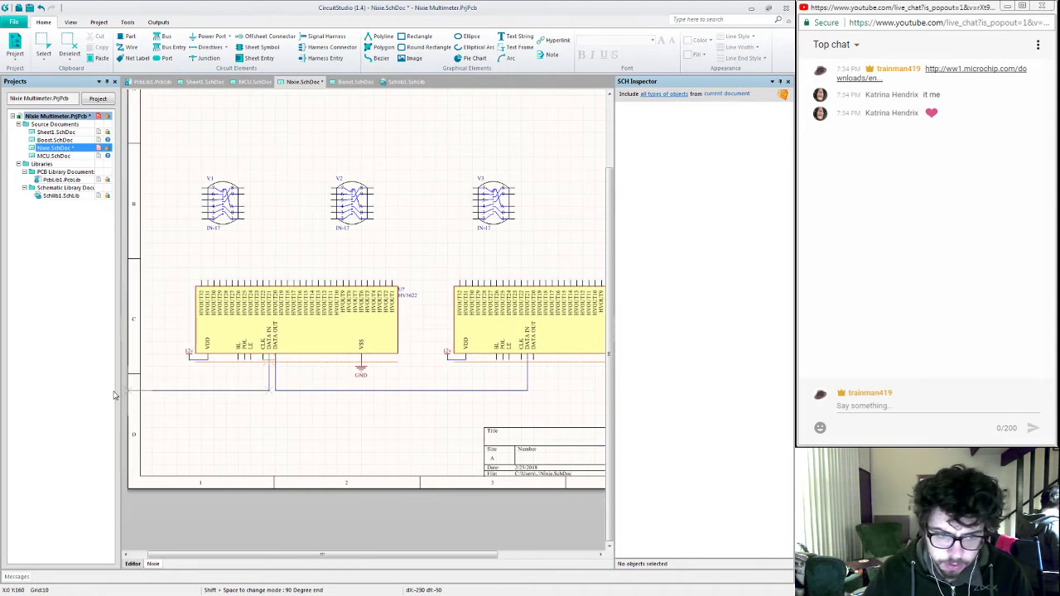
{"action": "left_click", "coordinate": [184, 394]}
{"action": "right_click", "coordinate": [184, 393]}
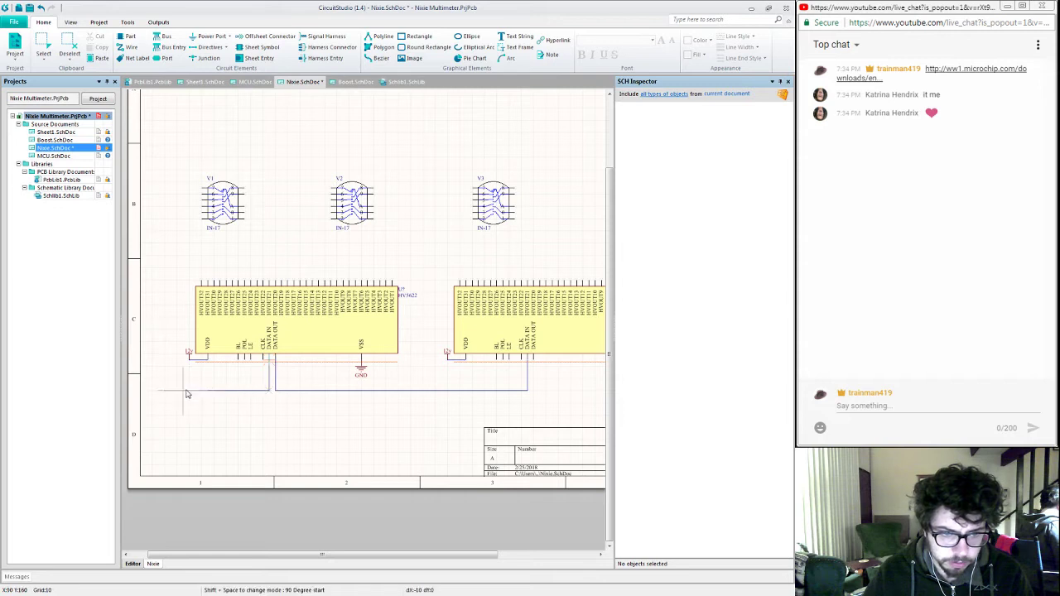
{"action": "right_click", "coordinate": [177, 415]}
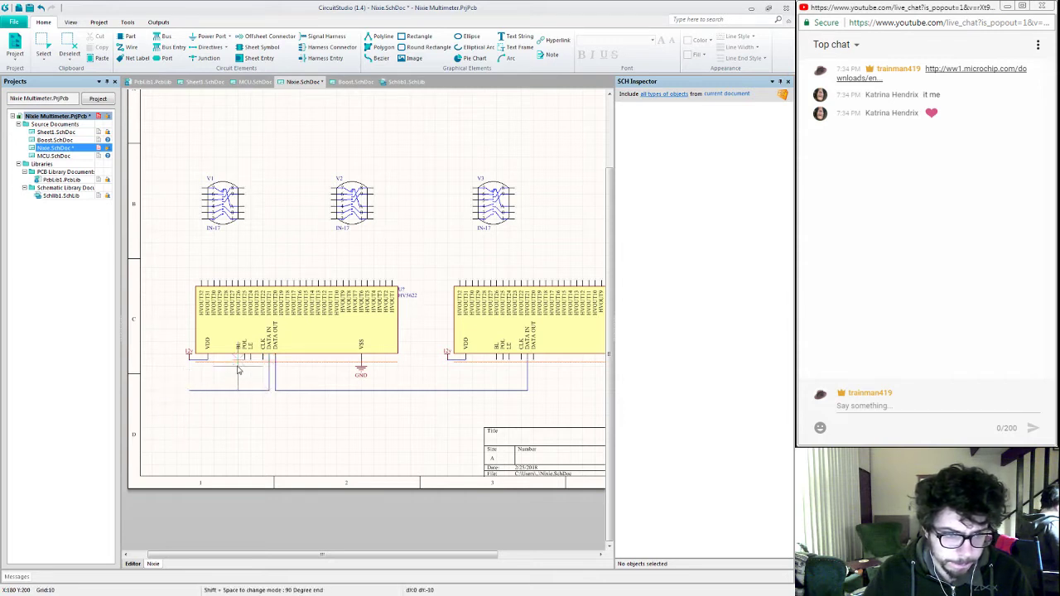
Step: Wire the BL pins of both HV5622s to a shared line extending left, and place its horizontal run just below the data wires
{"action": "left_click", "coordinate": [190, 374]}
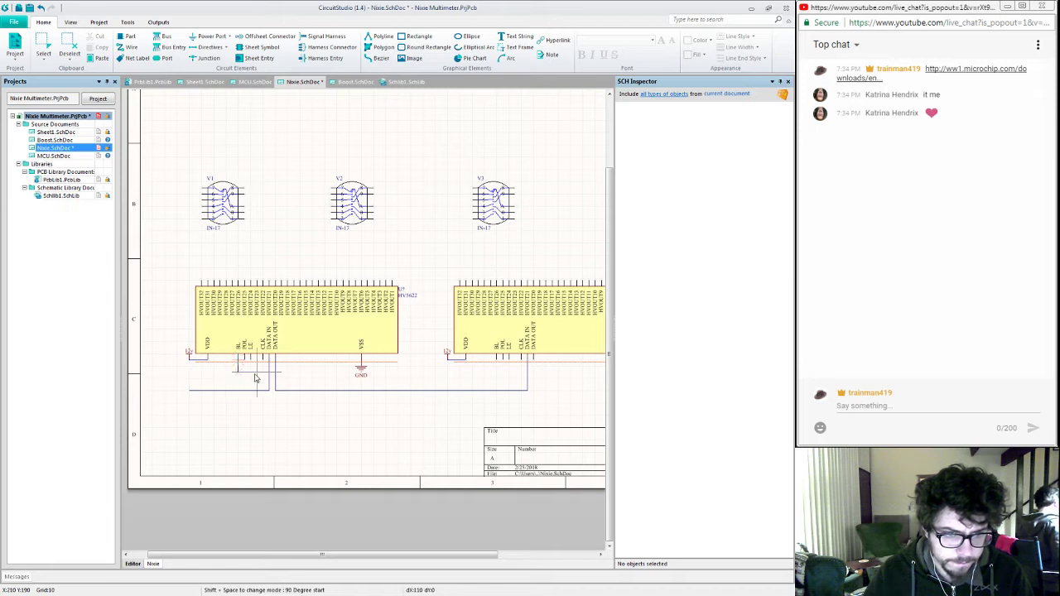
{"action": "key", "text": "space"}
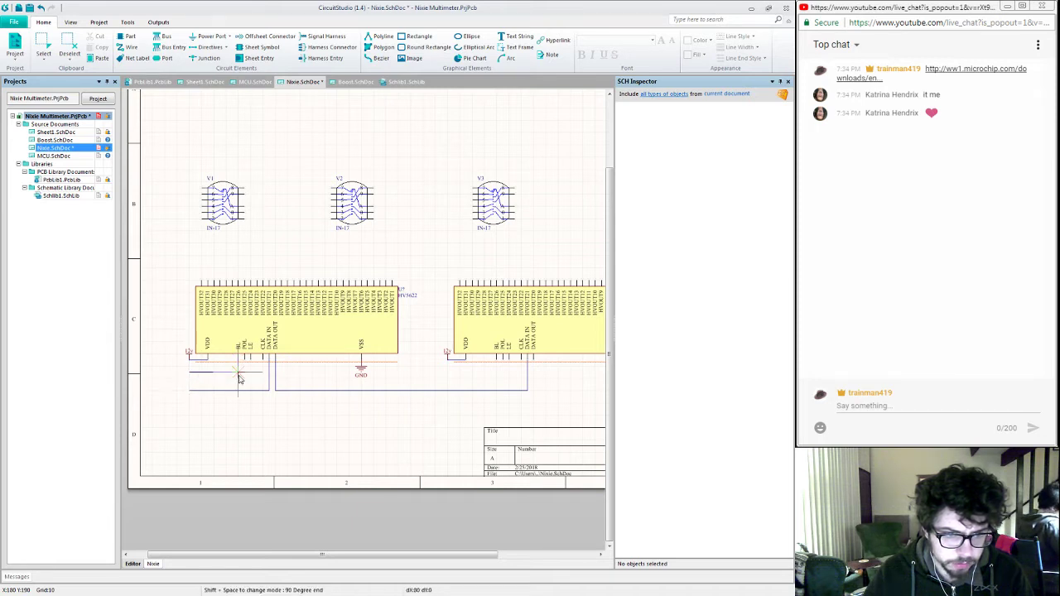
{"action": "key", "text": "space"}
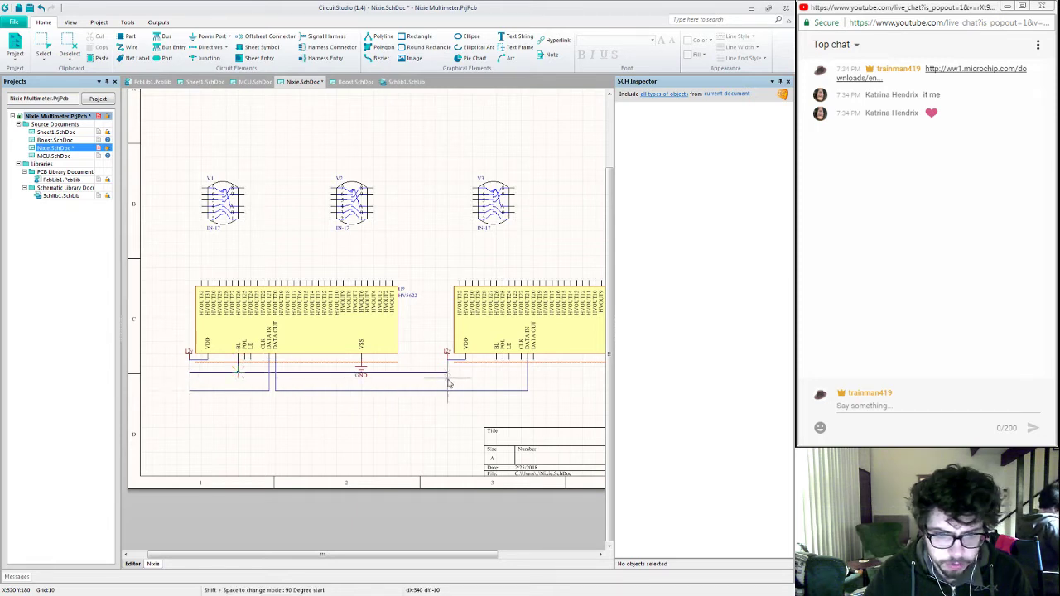
{"action": "left_click", "coordinate": [497, 365]}
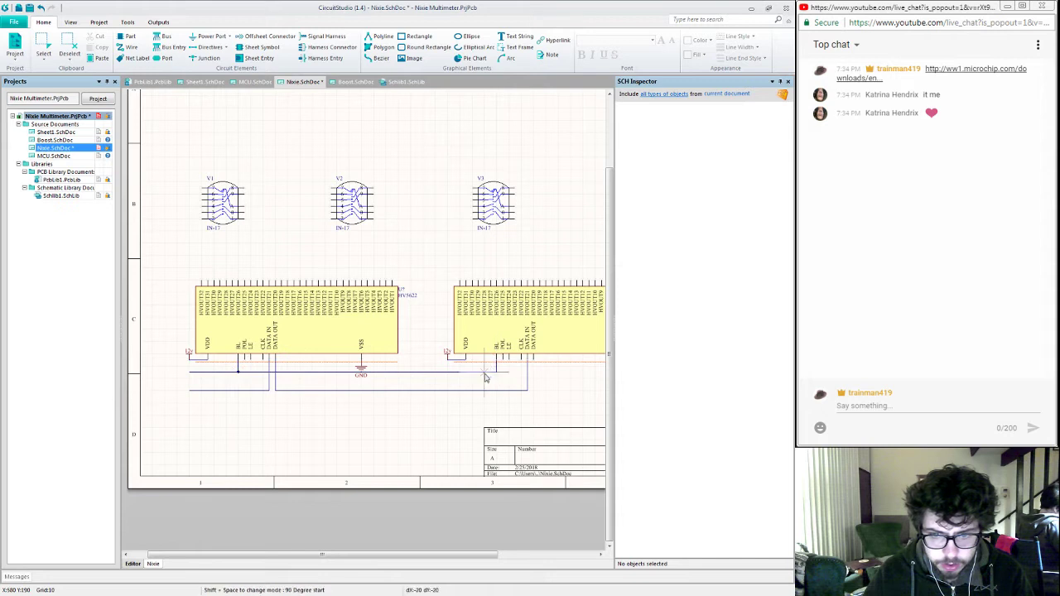
{"action": "left_click", "coordinate": [306, 379]}
{"action": "left_click_drag", "start_coordinate": [306, 386], "coordinate": [308, 401]}
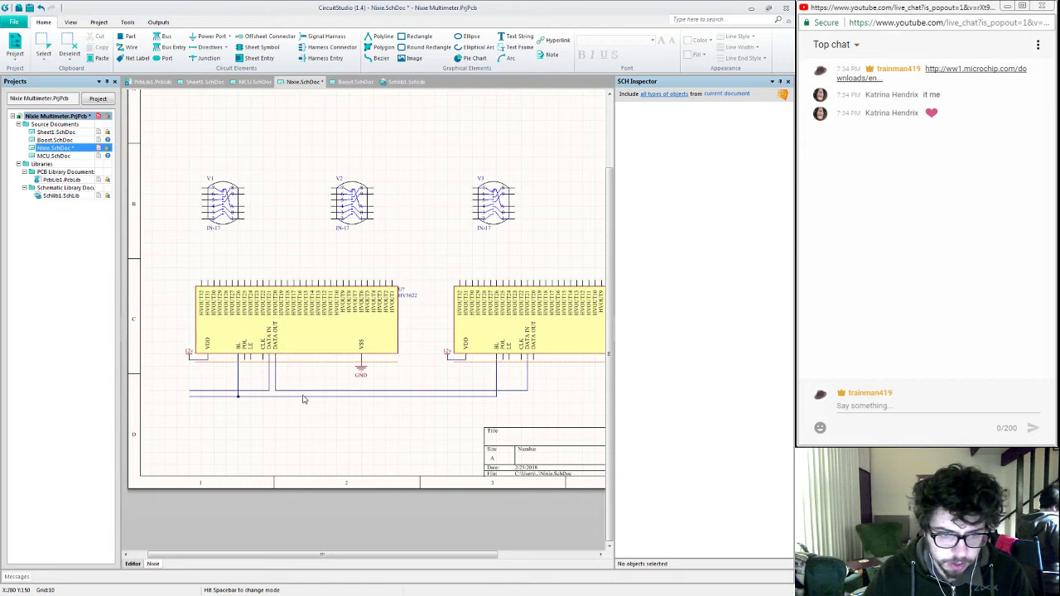
Step: Run two parallel wires below the BL line, from its left end to the second HV5622's POL and LE pins
{"action": "left_click", "coordinate": [241, 365]}
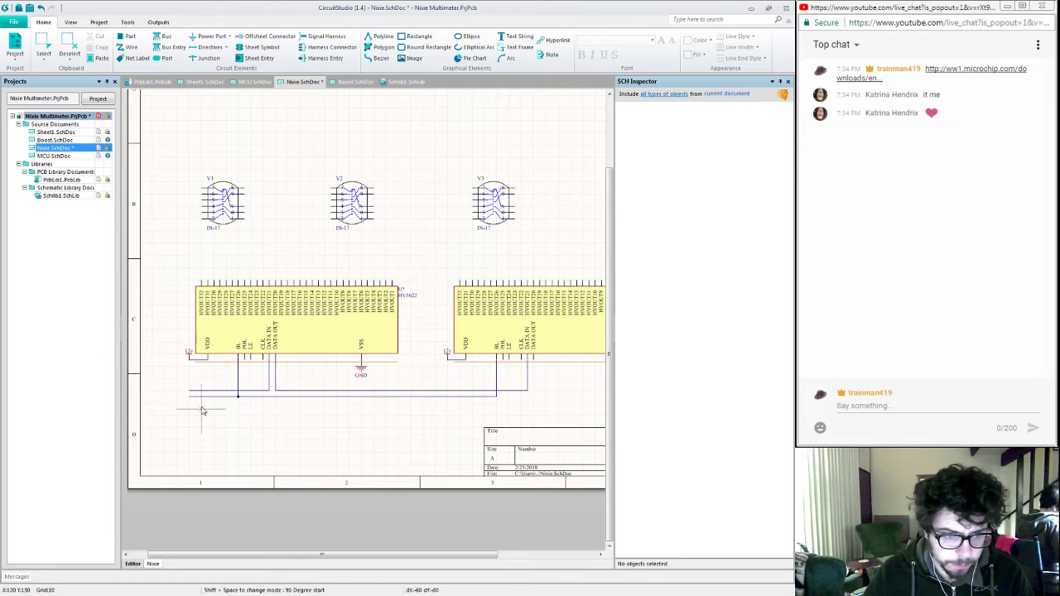
{"action": "left_click", "coordinate": [502, 404]}
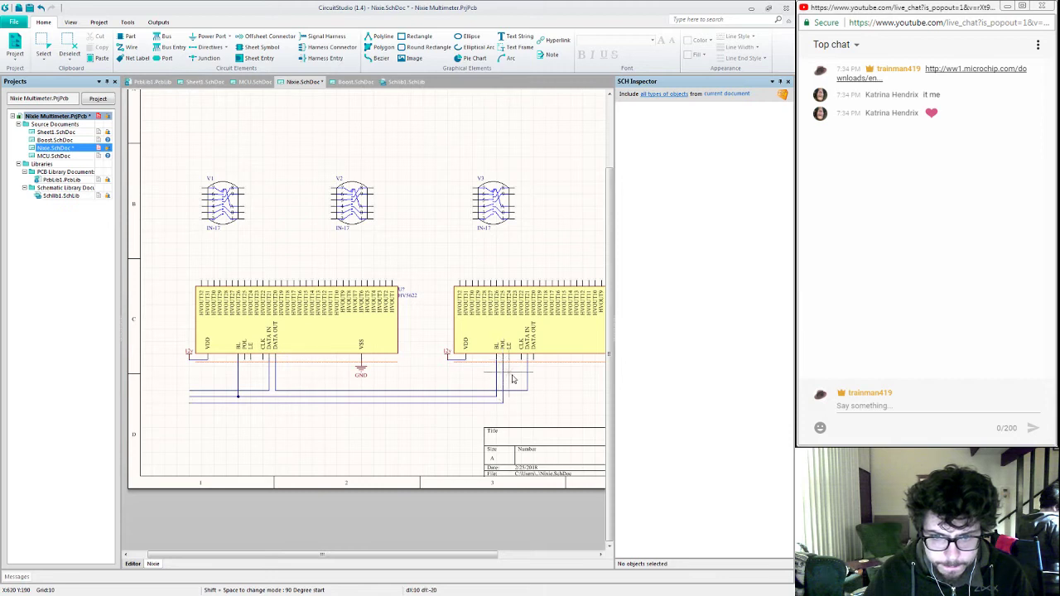
{"action": "right_click", "coordinate": [512, 378]}
{"action": "left_click", "coordinate": [189, 408]}
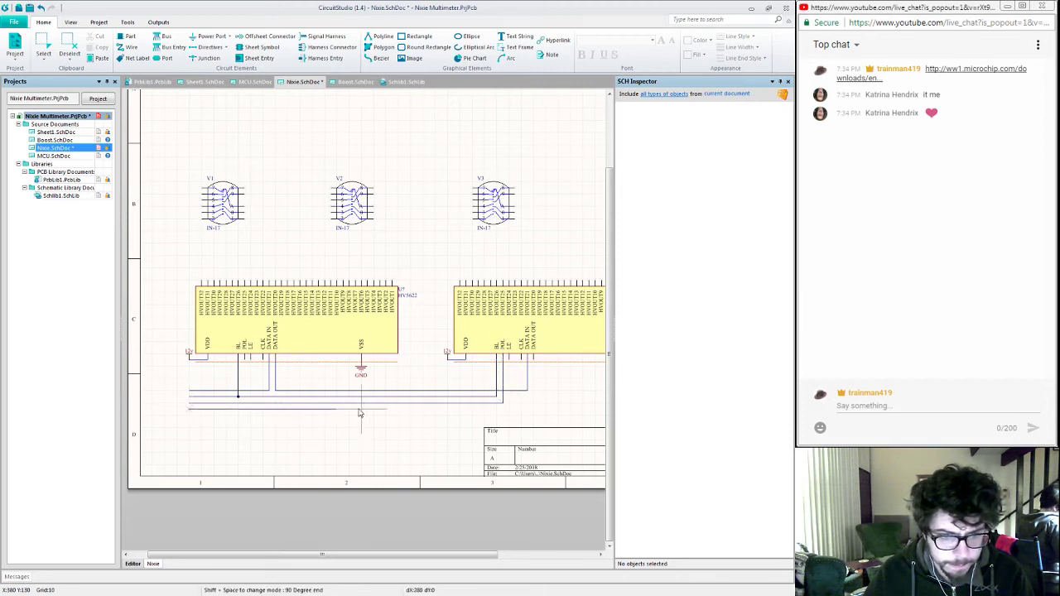
{"action": "left_click", "coordinate": [508, 408]}
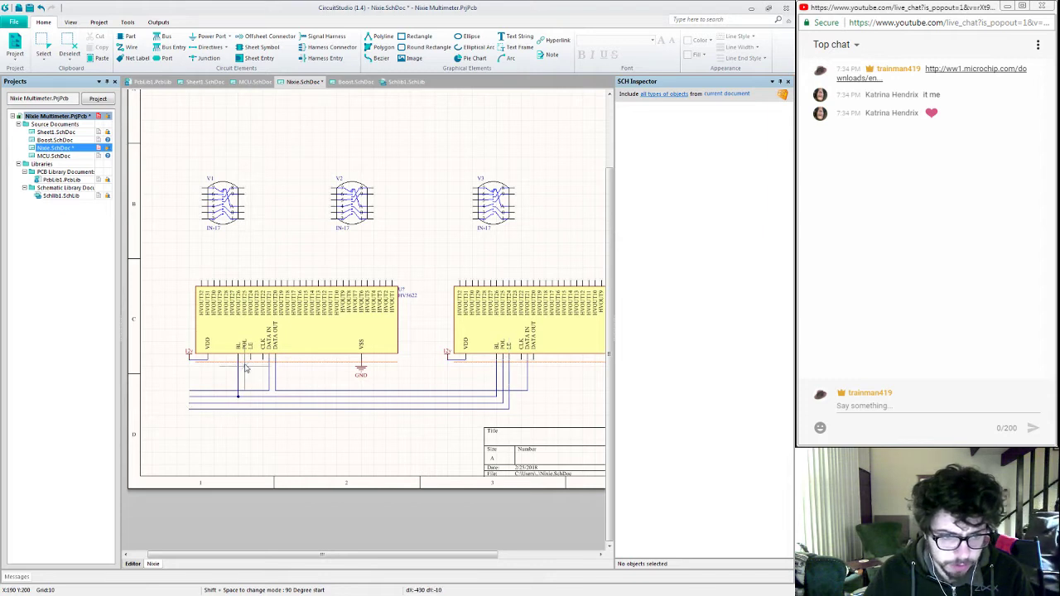
Step: Connect the first HV5622's POL and LE pins down to their matching horizontal lines
{"action": "left_click", "coordinate": [244, 402]}
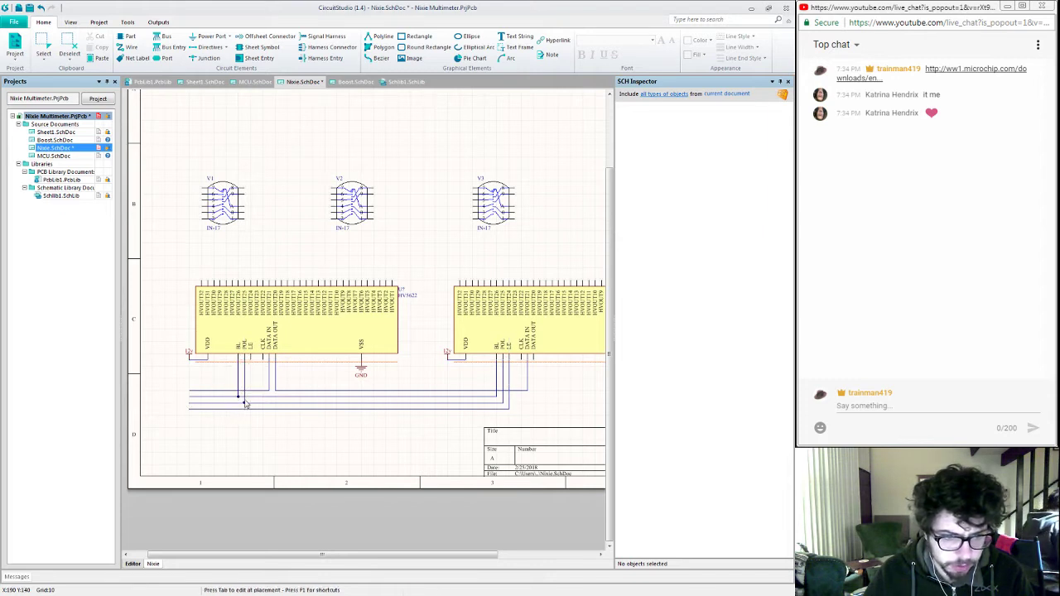
{"action": "left_click", "coordinate": [251, 362]}
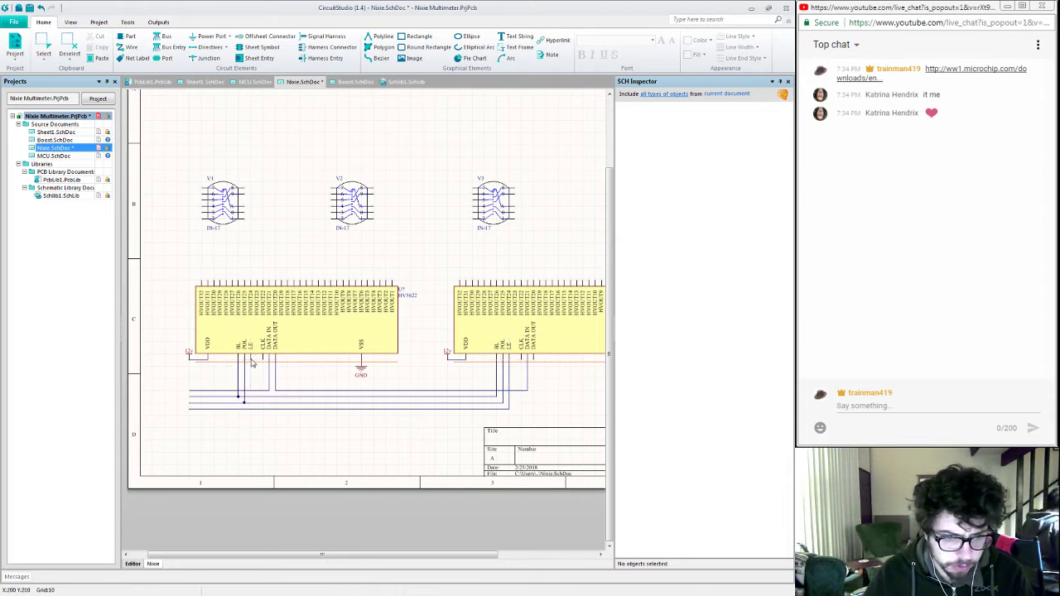
{"action": "left_click", "coordinate": [251, 409]}
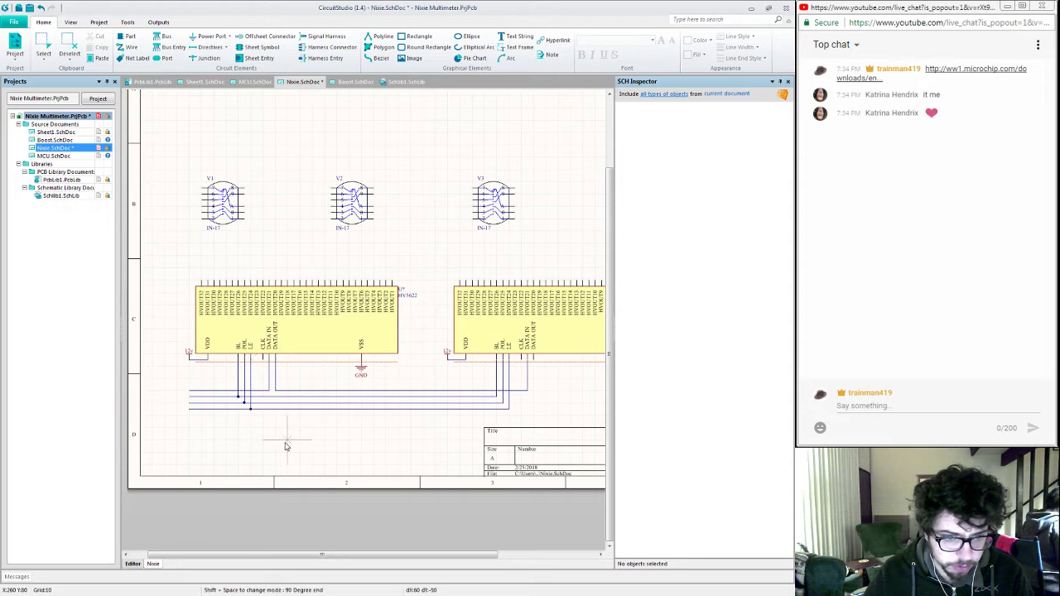
Step: Wire the CLK pins of both HV5622s to a shared line extending left below the LE line
{"action": "left_click", "coordinate": [263, 364]}
{"action": "left_click", "coordinate": [262, 414]}
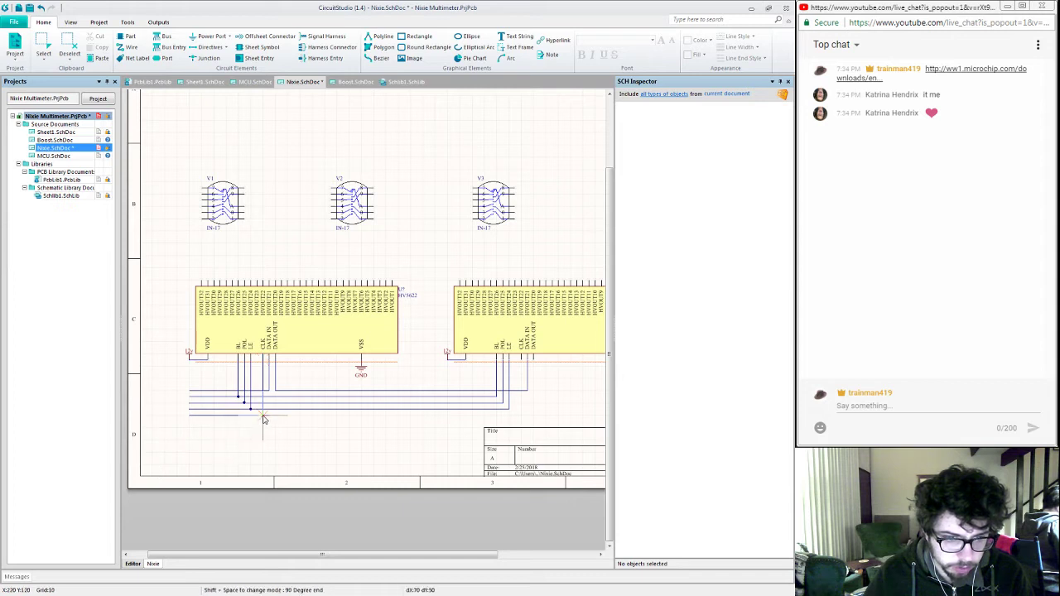
{"action": "left_click", "coordinate": [522, 361]}
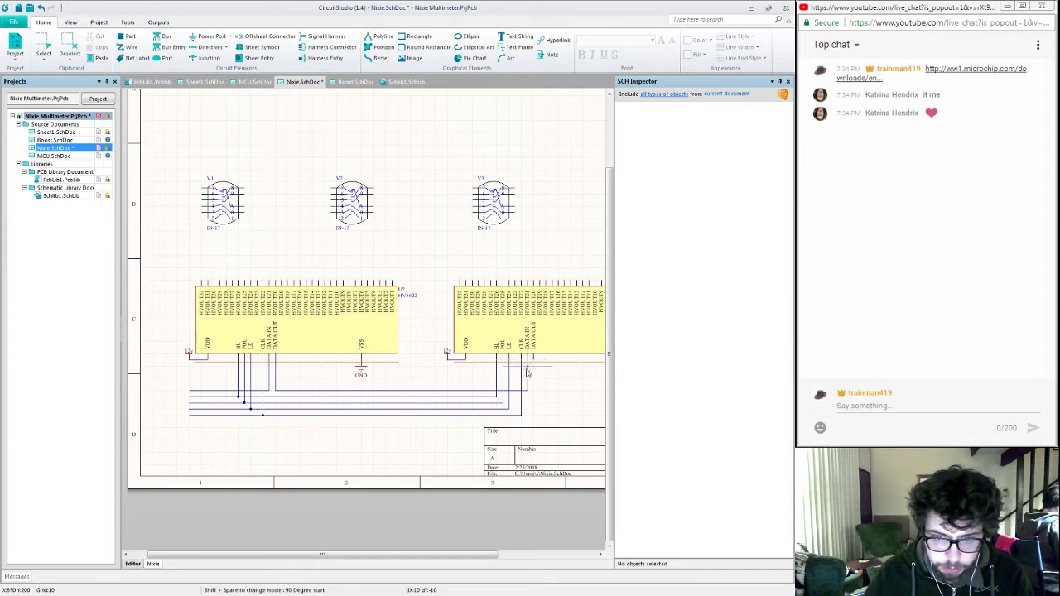
{"action": "right_click", "coordinate": [559, 391]}
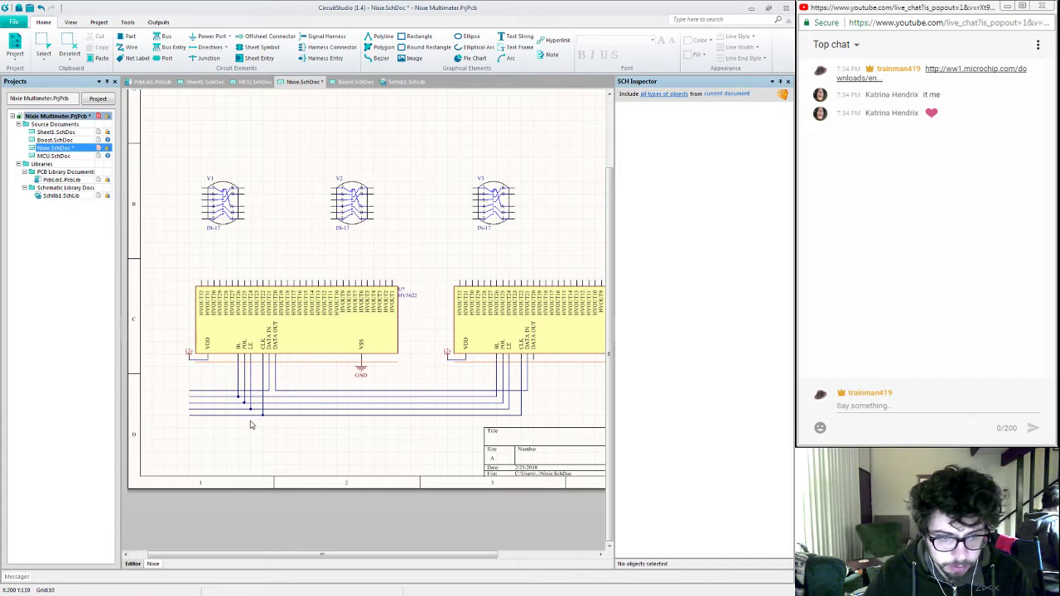
Step: Save the Nixie schematic with the wired HV5622 drivers
{"action": "right_click_drag", "start_coordinate": [557, 400], "coordinate": [499, 387]}
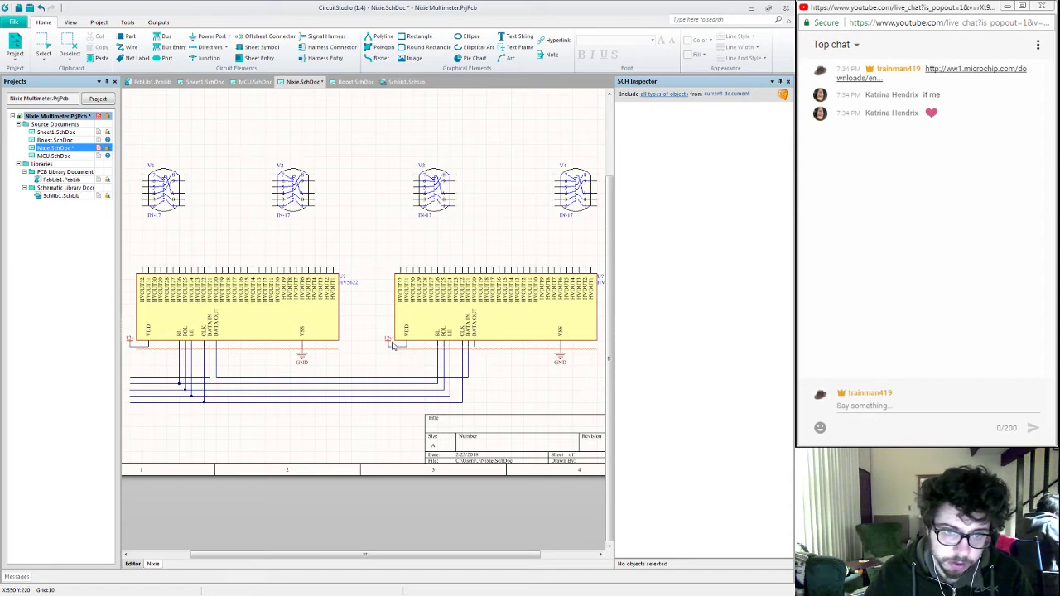
{"action": "scroll", "coordinate": [372, 323], "scroll_direction": "up", "scroll_amount": 2}
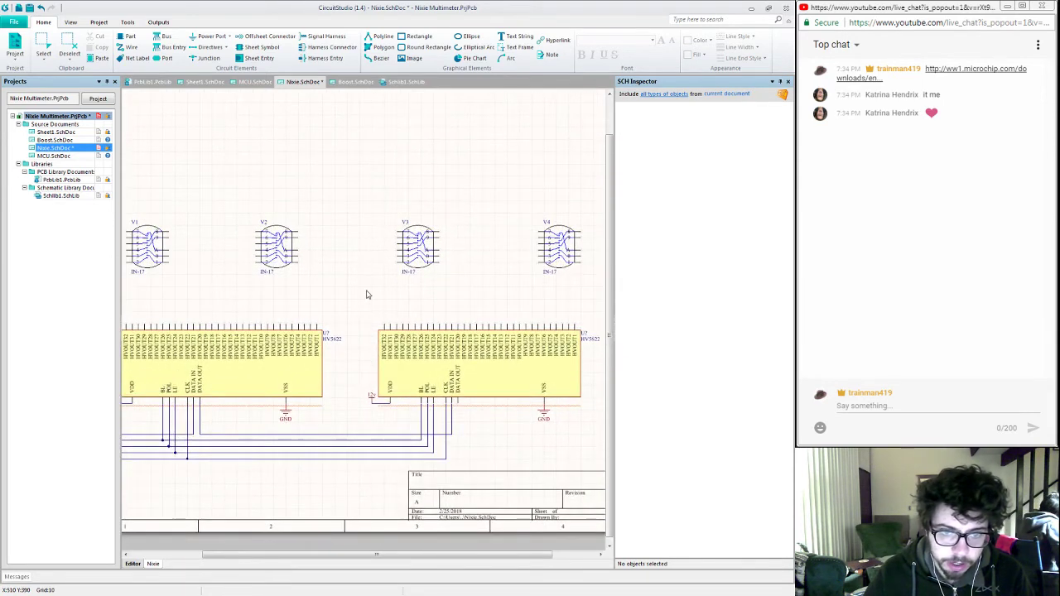
{"action": "scroll", "coordinate": [366, 293], "scroll_direction": "down", "scroll_amount": 1, "text": "ctrl"}
{"action": "scroll", "coordinate": [373, 294], "scroll_direction": "down", "scroll_amount": 1, "text": "ctrl"}
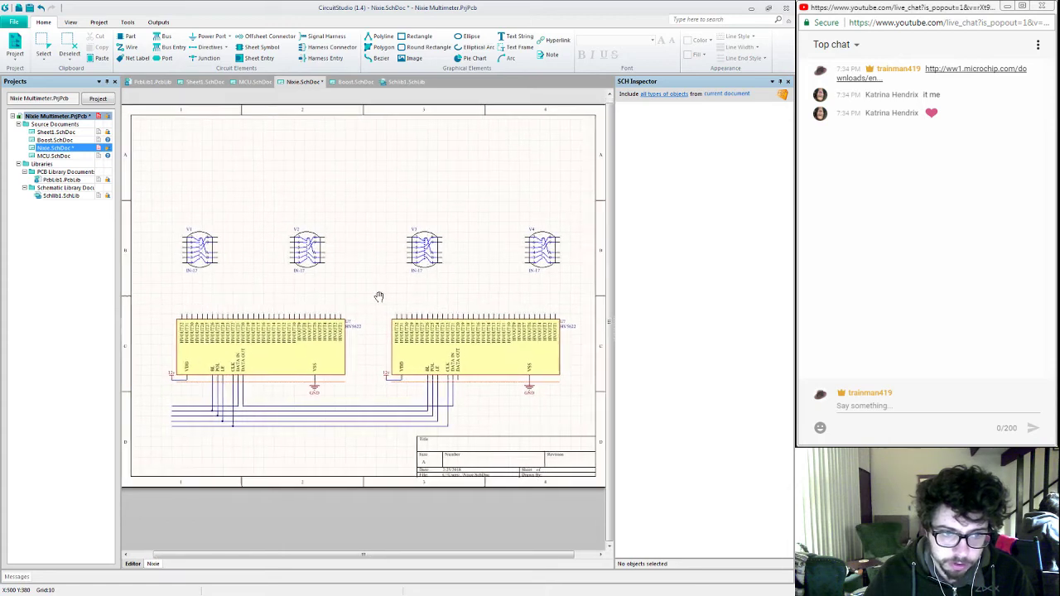
{"action": "key", "text": "ctrl+s"}
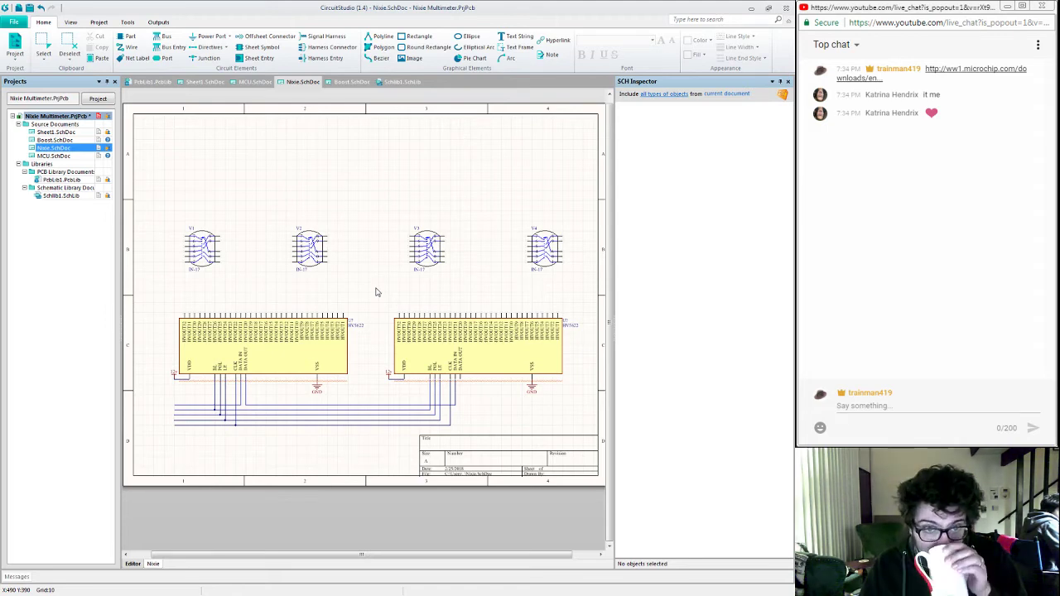
Step: On the Boost sheet, change the net name of the power port at the converter's output to HV
{"action": "left_click", "coordinate": [346, 83]}
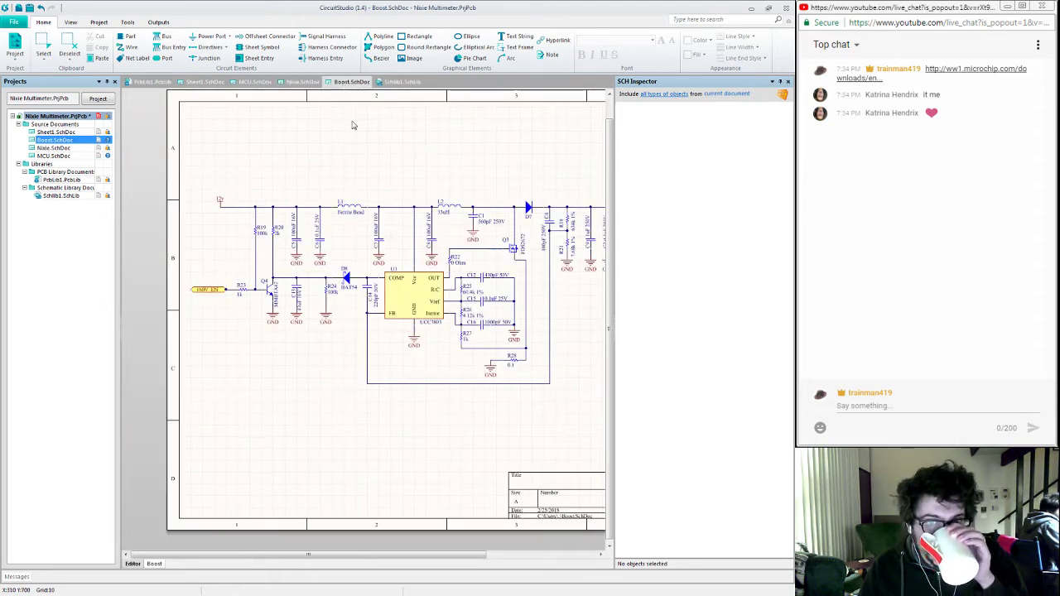
{"action": "right_click_drag", "start_coordinate": [451, 170], "coordinate": [281, 202]}
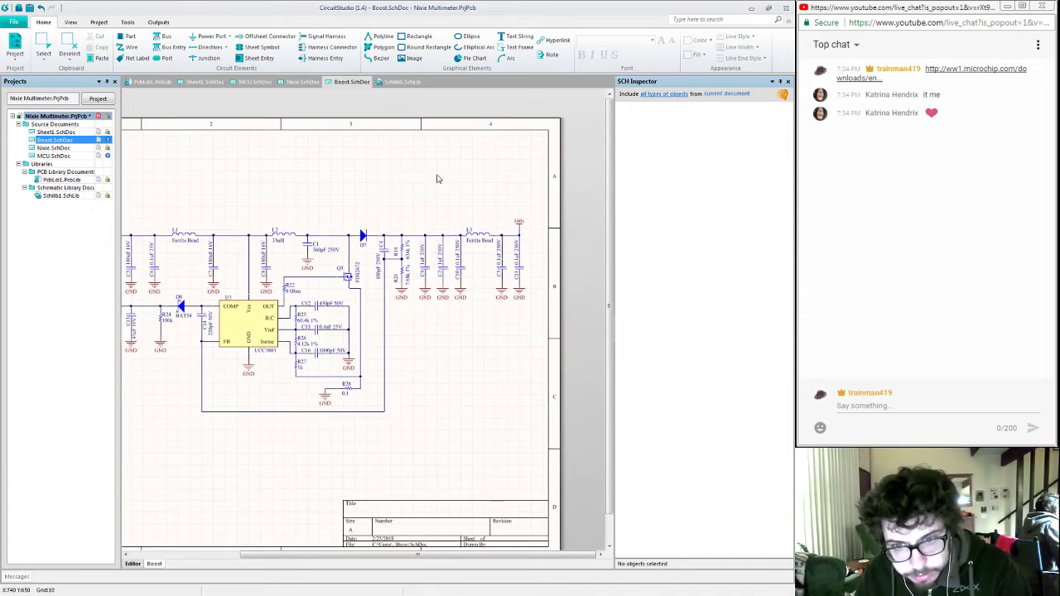
{"action": "double_click", "coordinate": [519, 223]}
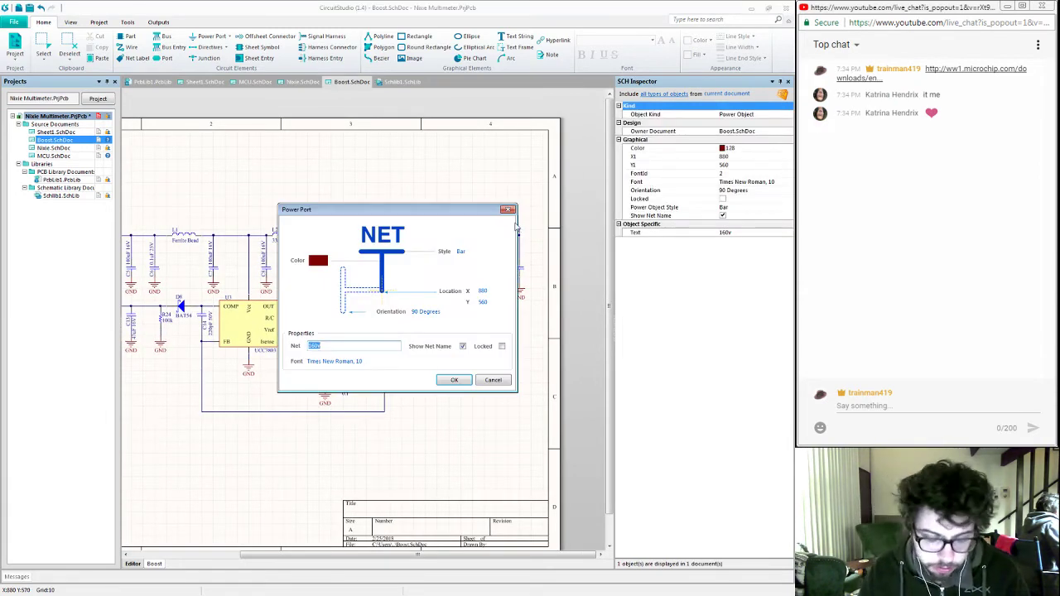
{"action": "type", "text": "HV"}
{"action": "key", "text": "Return"}
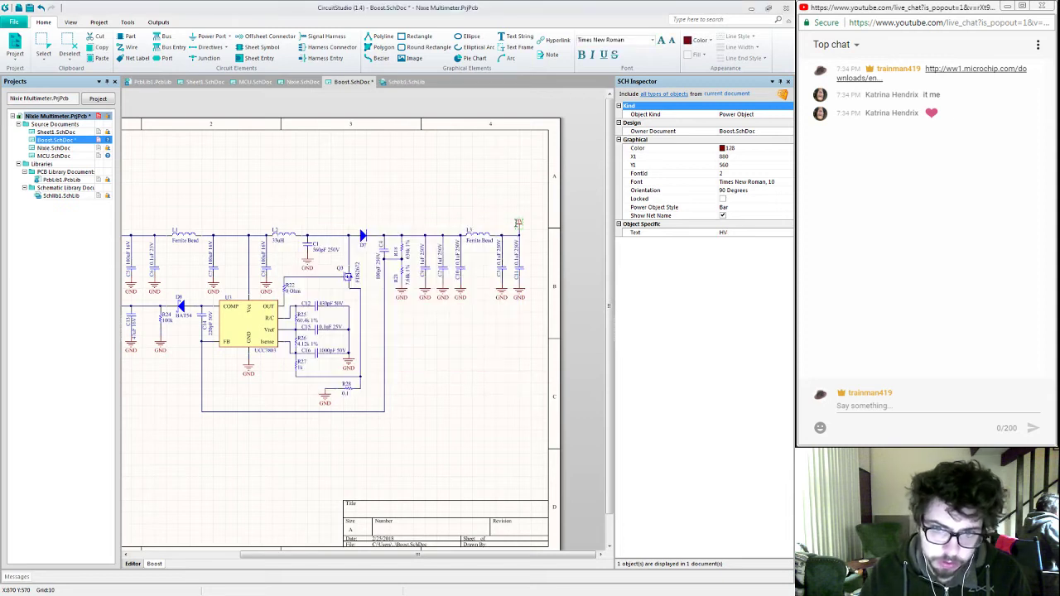
{"action": "left_click", "coordinate": [457, 191]}
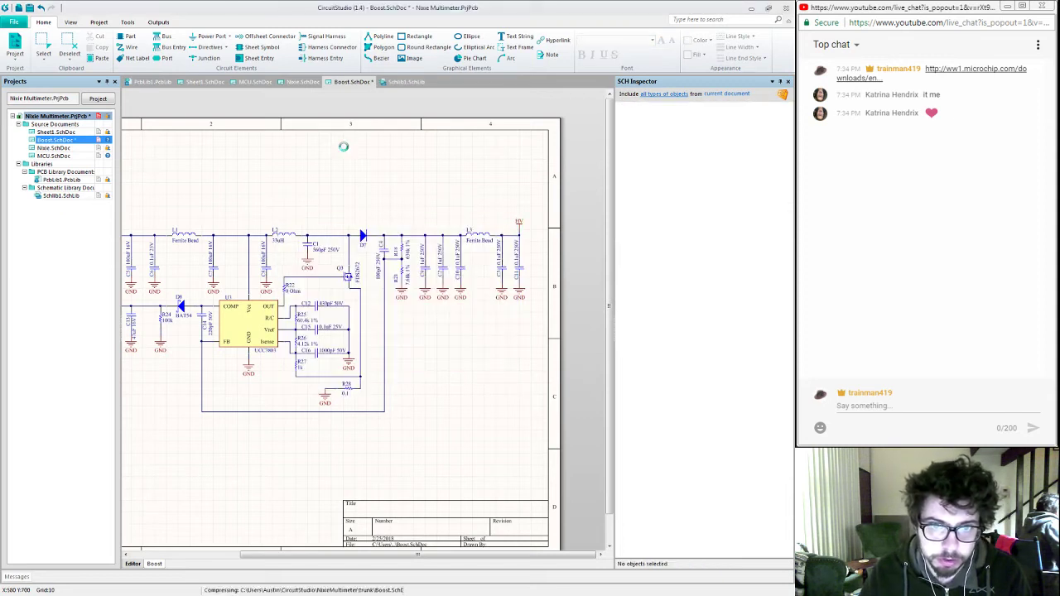
Step: On the Nixie sheet, place four HV power ports in a row above tubes V1 to V4 and save the sheet
{"action": "left_click", "coordinate": [295, 82]}
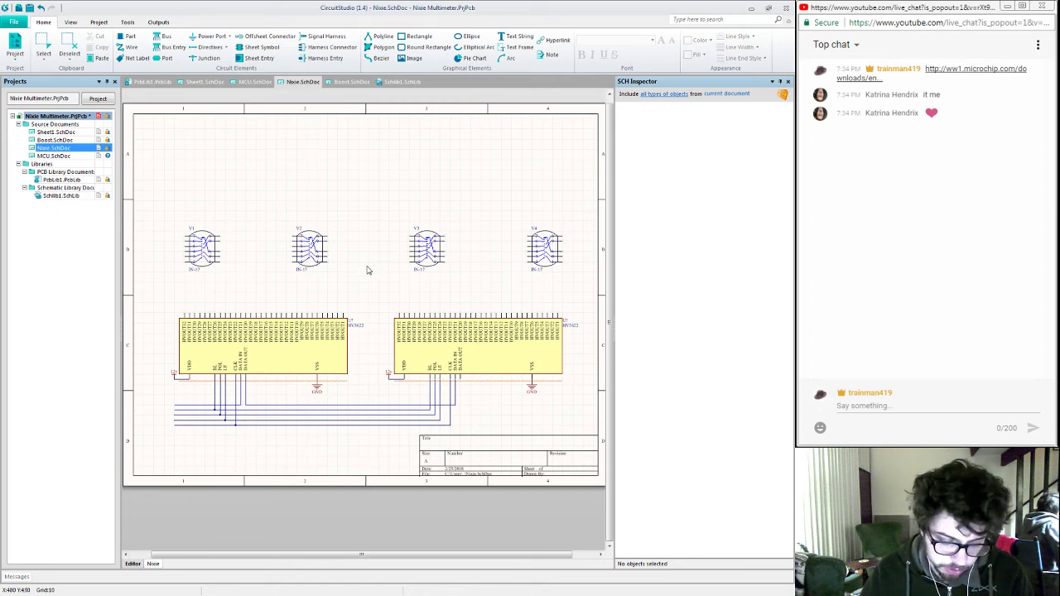
{"action": "key", "text": "p"}
{"action": "key", "text": "o"}
{"action": "key", "text": "Tab"}
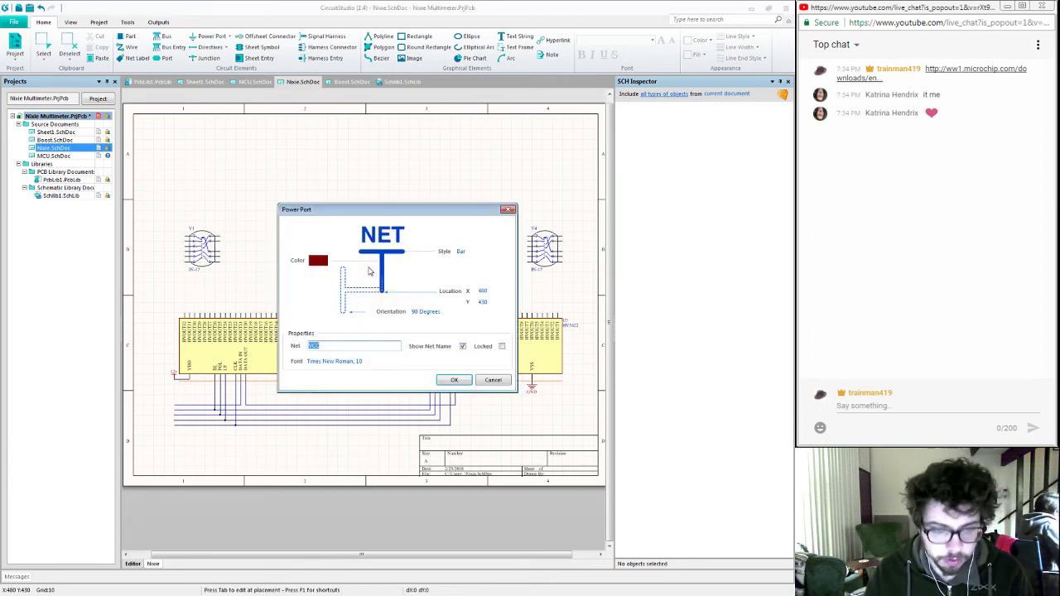
{"action": "key", "text": "Return"}
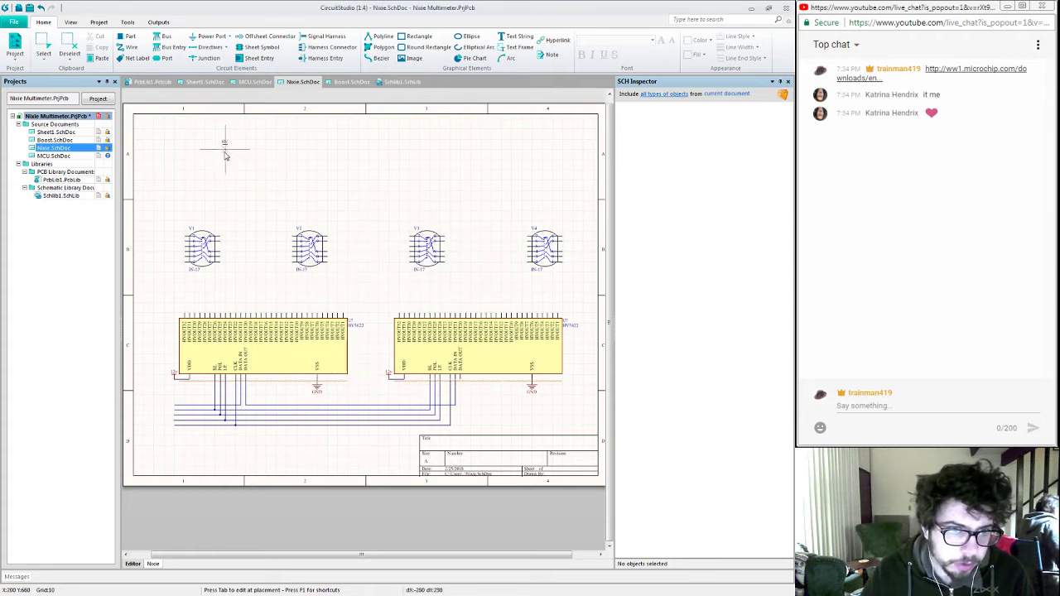
{"action": "key", "text": "Home"}
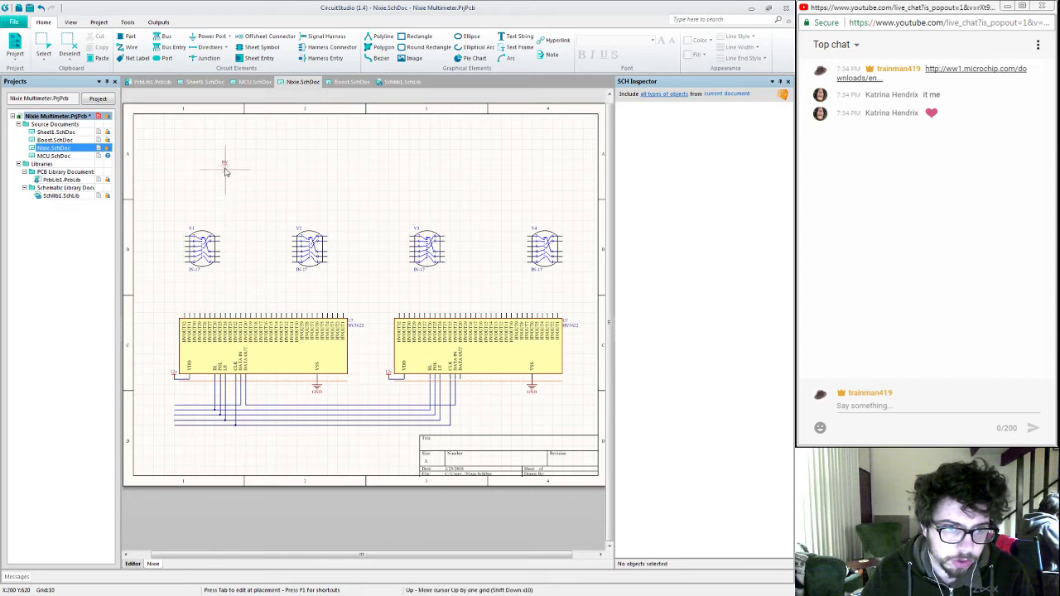
{"action": "left_click", "coordinate": [225, 172]}
{"action": "left_click", "coordinate": [352, 171]}
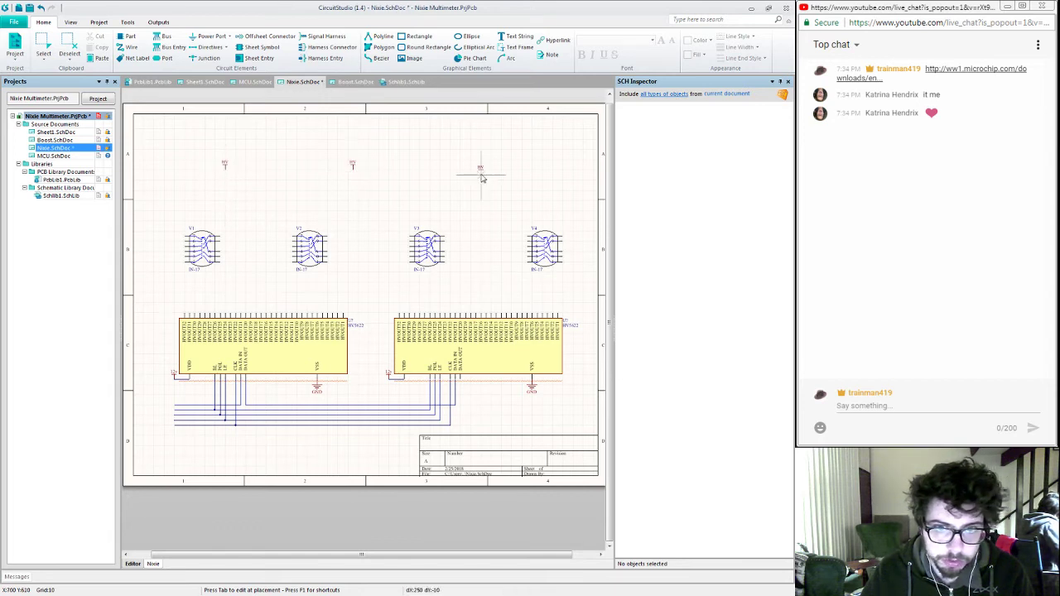
{"action": "left_click", "coordinate": [460, 172]}
{"action": "left_click", "coordinate": [566, 172]}
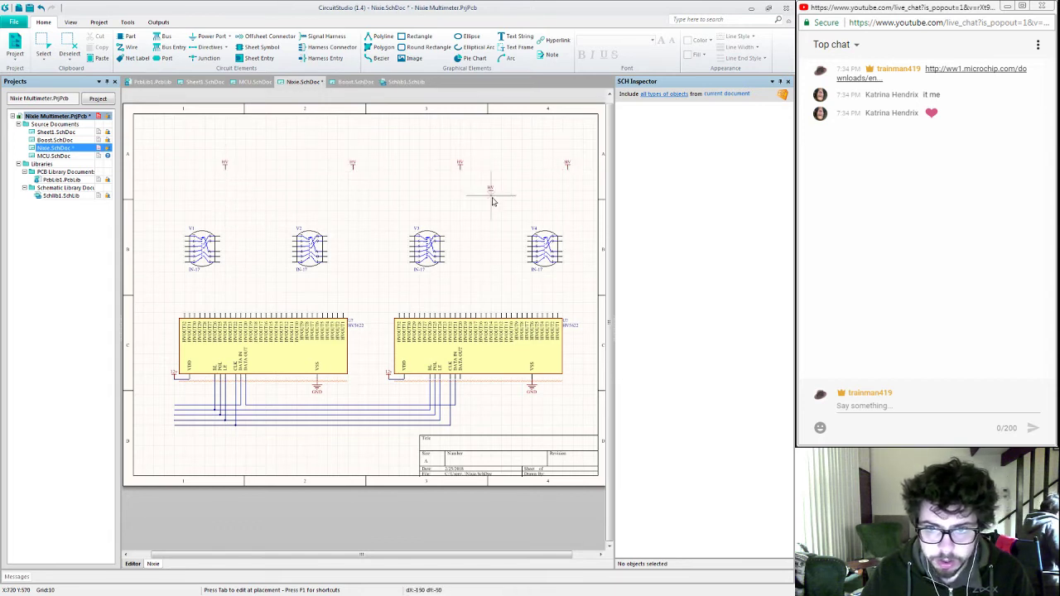
{"action": "key", "text": "Escape"}
{"action": "key", "text": "ctrl+s"}
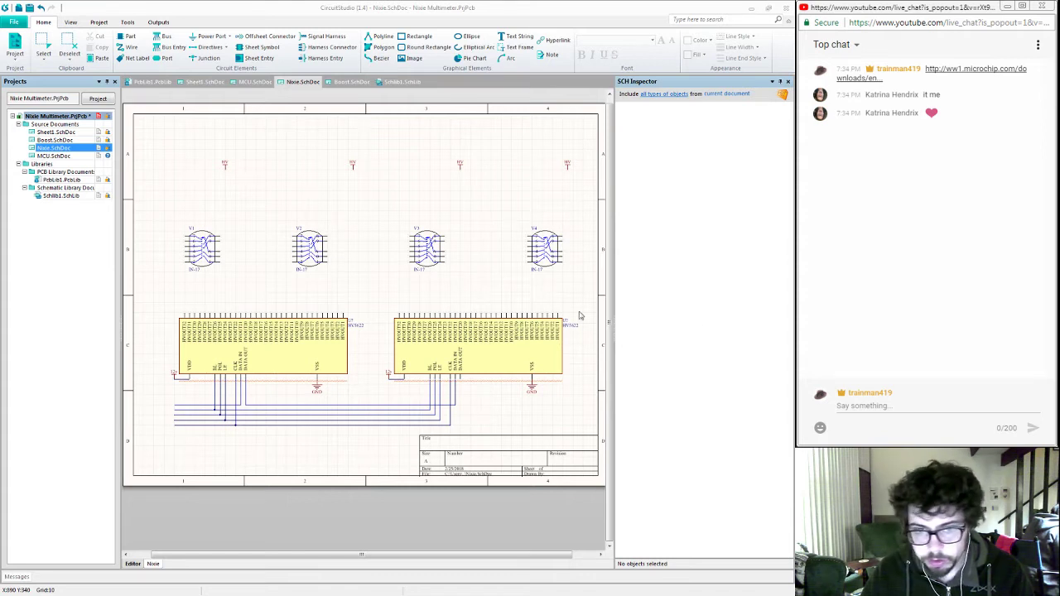
{"action": "right_click", "coordinate": [361, 202]}
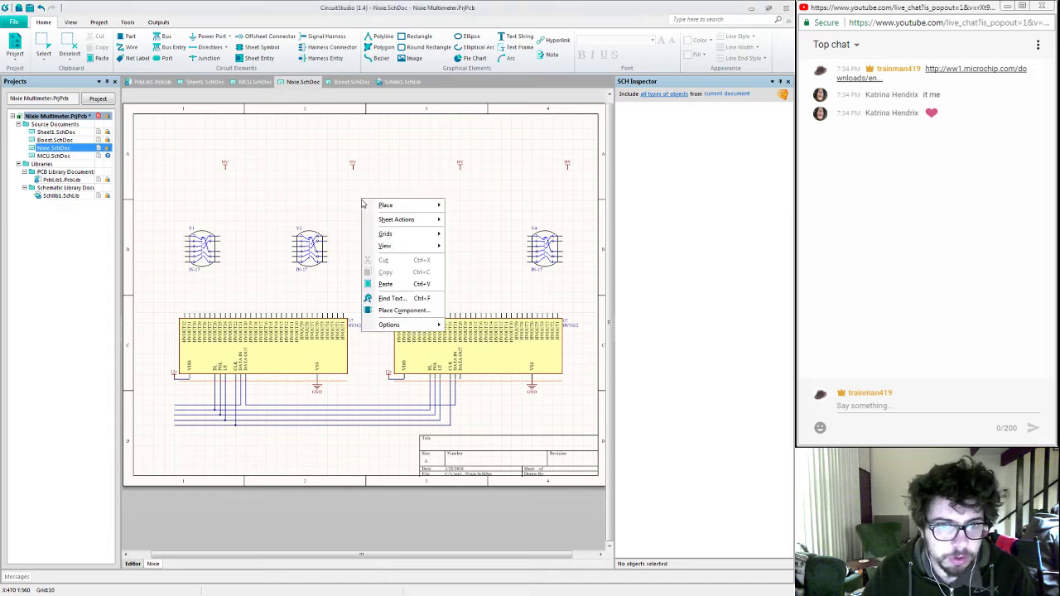
{"action": "left_click", "coordinate": [404, 309]}
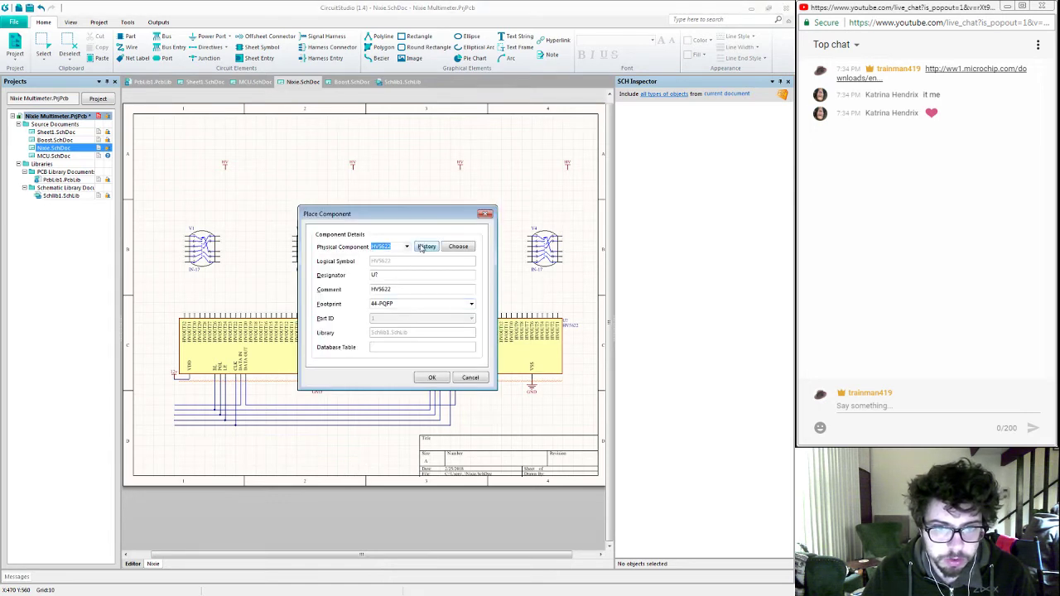
{"action": "left_click", "coordinate": [458, 246]}
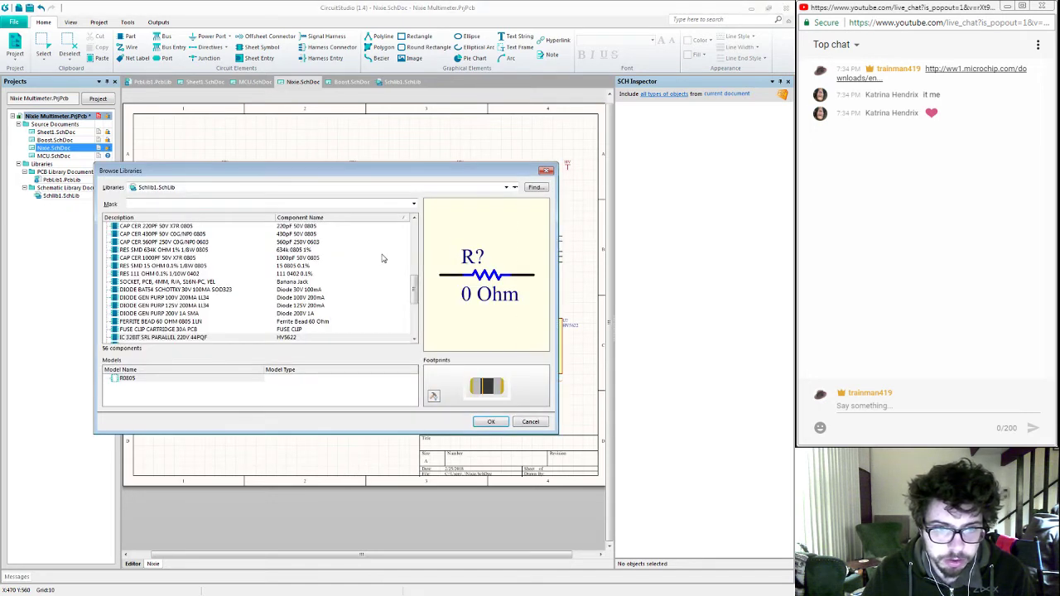
{"action": "left_click", "coordinate": [334, 218]}
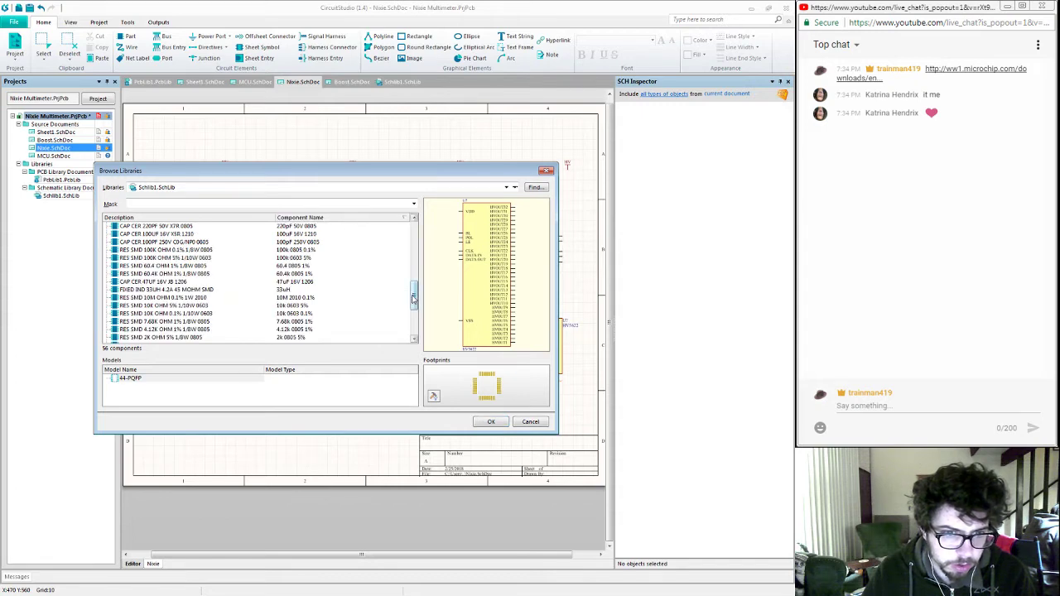
{"action": "left_click_drag", "start_coordinate": [413, 299], "coordinate": [412, 226]}
{"action": "left_click", "coordinate": [530, 422]}
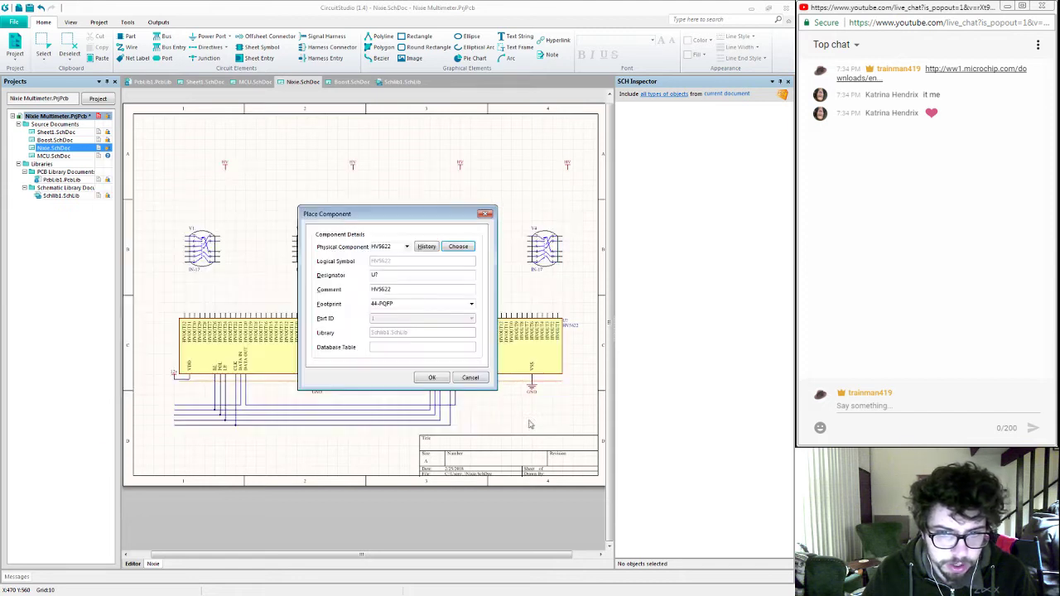
{"action": "left_click", "coordinate": [469, 378]}
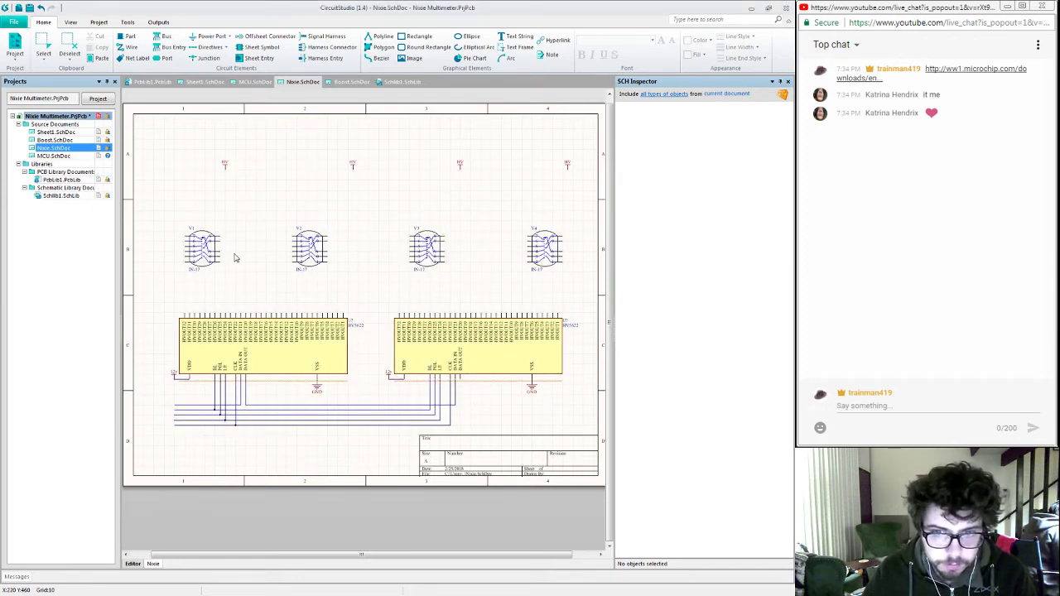
{"action": "key", "text": "ctrl+w"}
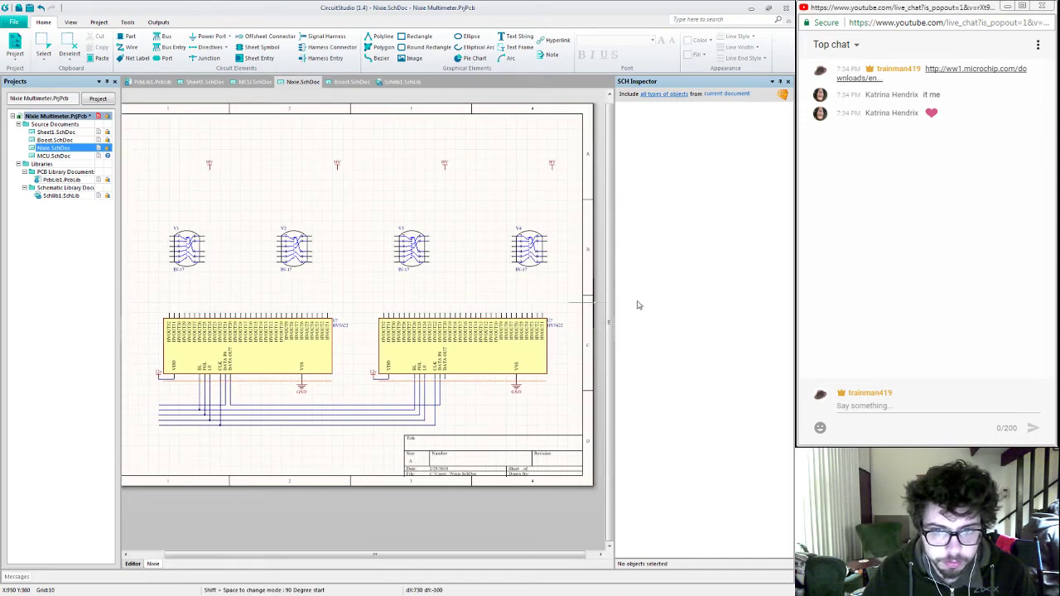
{"action": "right_click", "coordinate": [540, 301]}
{"action": "right_click_drag", "start_coordinate": [546, 298], "coordinate": [493, 296]}
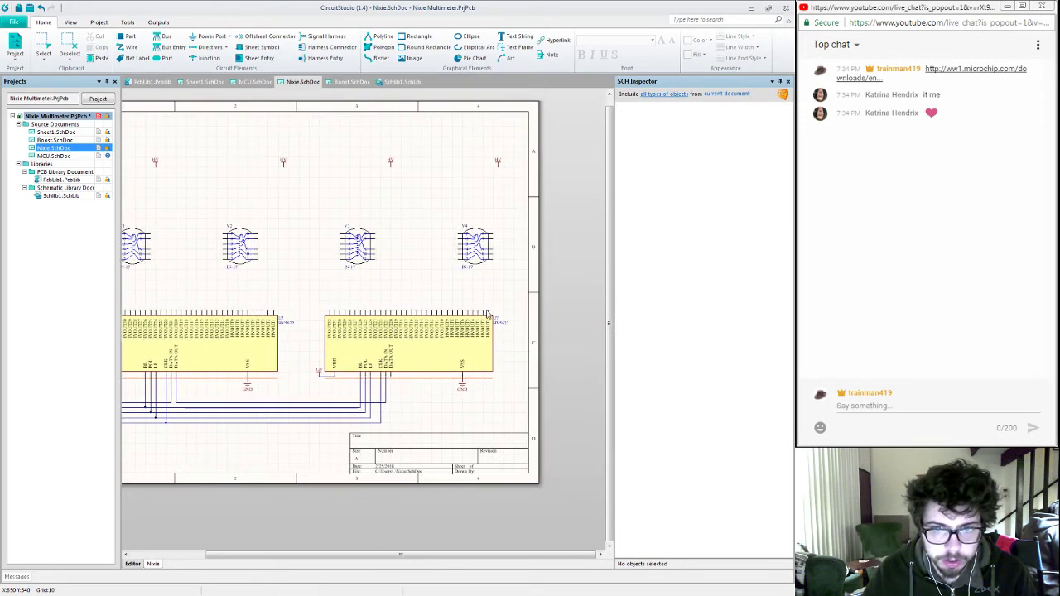
Step: Set the SCH Inspector to auto-hide so the schematic gets more room
{"action": "left_click", "coordinate": [788, 82]}
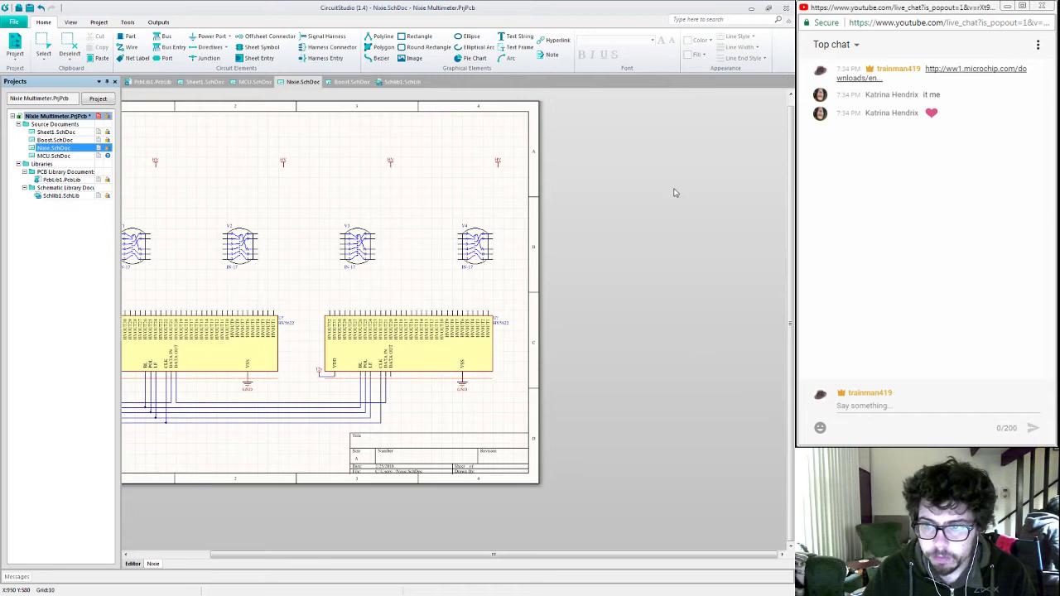
{"action": "left_click", "coordinate": [66, 25]}
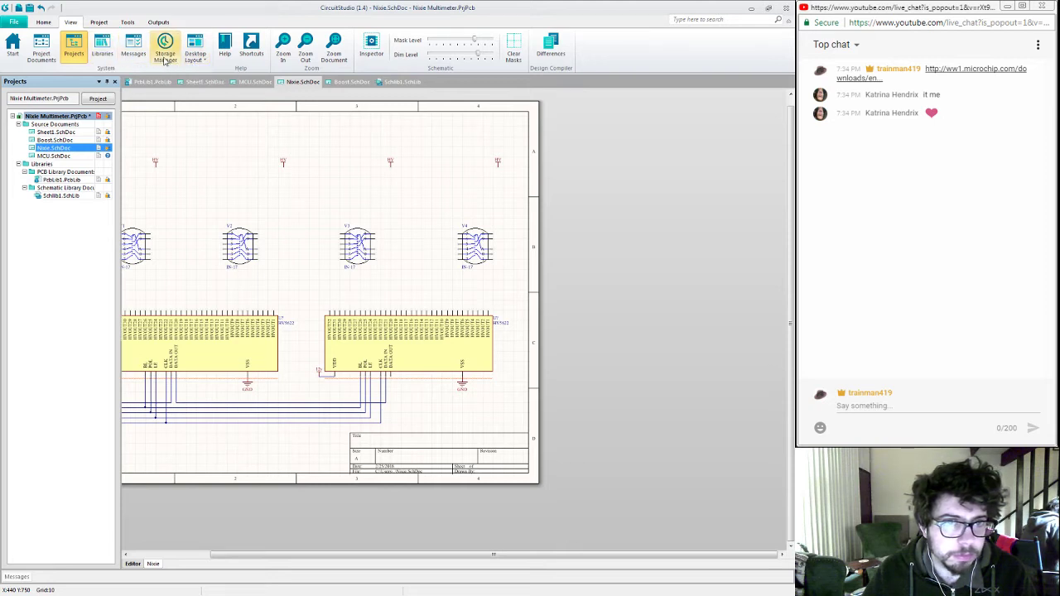
{"action": "left_click", "coordinate": [371, 46]}
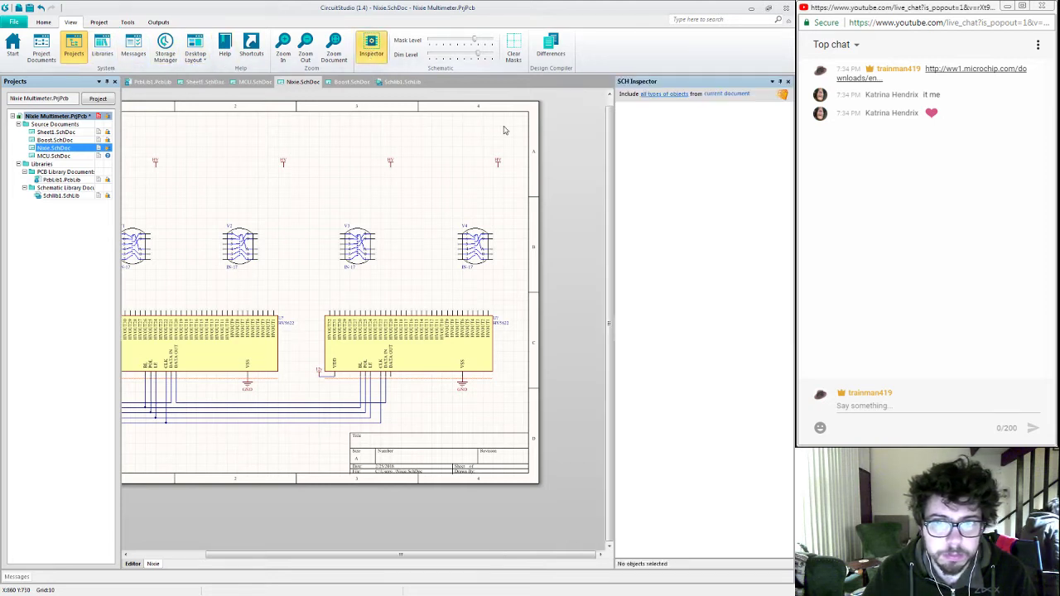
{"action": "left_click", "coordinate": [780, 82]}
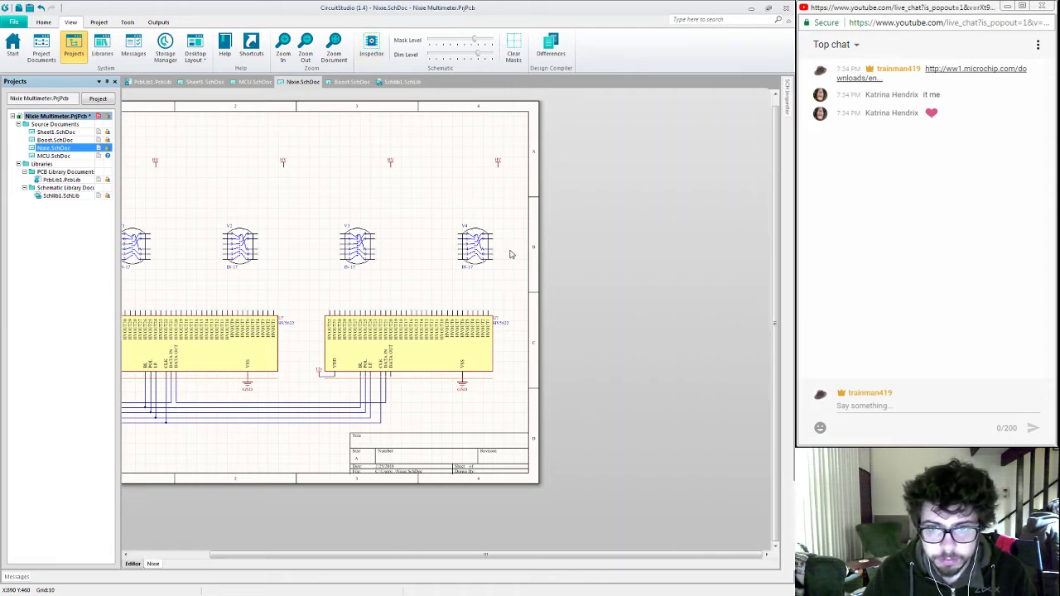
Step: Wire pin 1 of tube V4 to HVOUT2 of the HV5622 driver below it, routing around the tube's lower edge
{"action": "scroll", "coordinate": [505, 259], "scroll_direction": "up", "scroll_amount": 5, "text": "ctrl"}
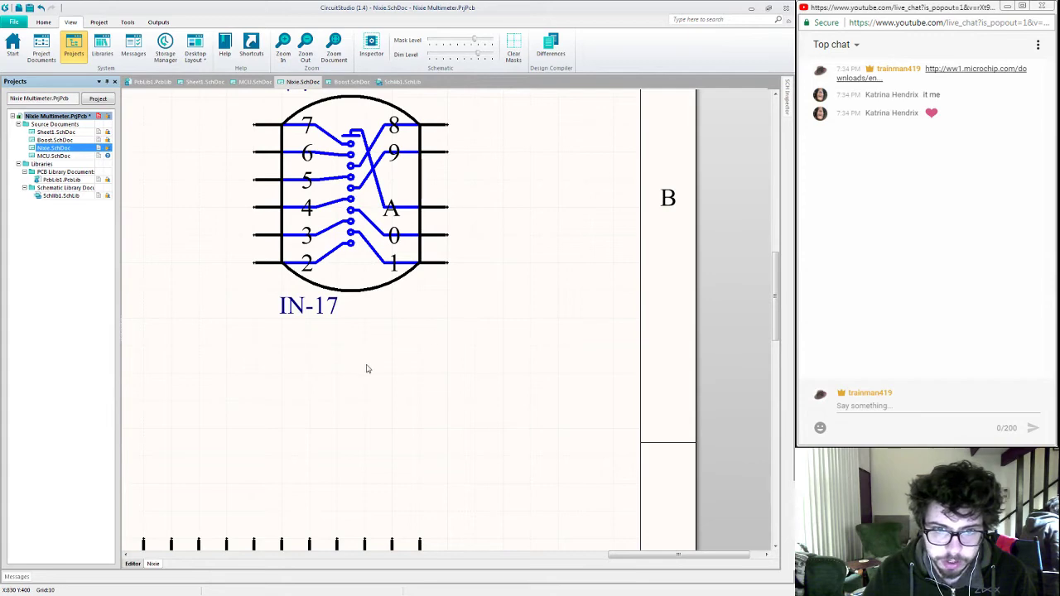
{"action": "scroll", "coordinate": [459, 311], "scroll_direction": "down", "scroll_amount": 4, "text": "ctrl"}
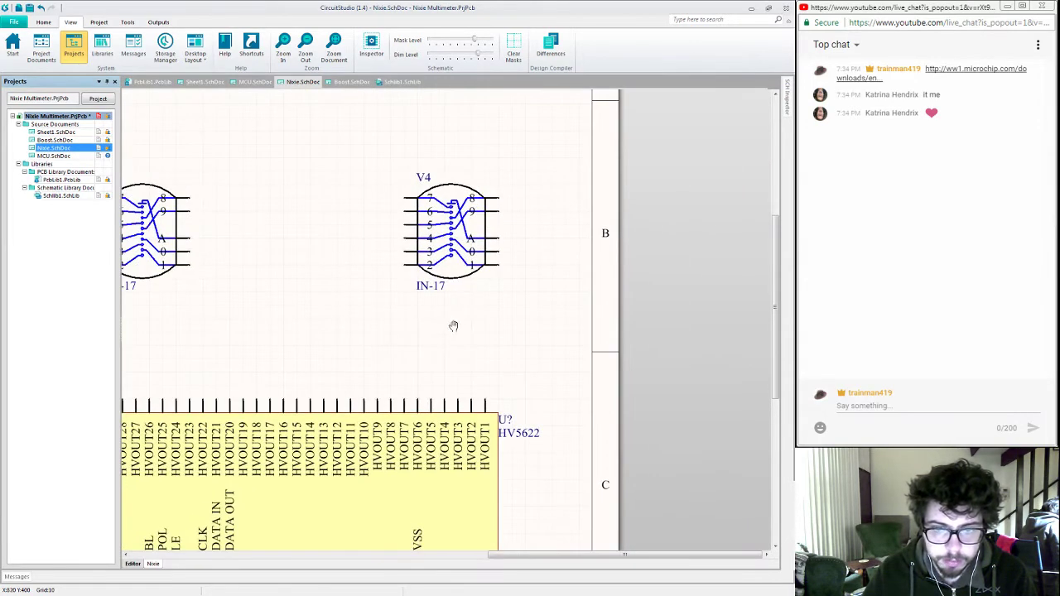
{"action": "right_click_drag", "start_coordinate": [453, 326], "coordinate": [480, 312]}
{"action": "key", "text": "p"}
{"action": "key", "text": "w"}
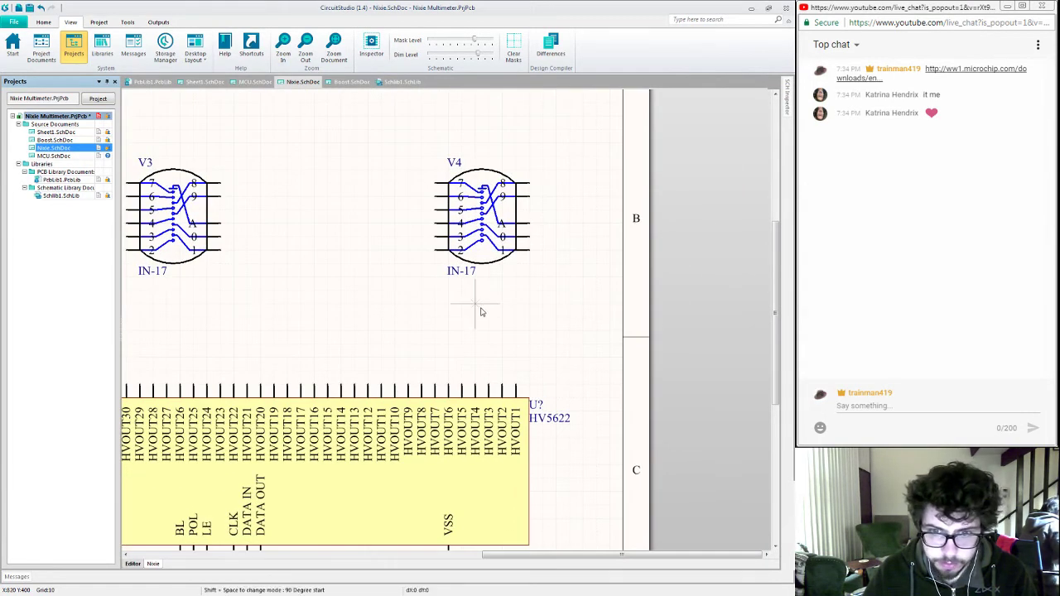
{"action": "left_click", "coordinate": [530, 251]}
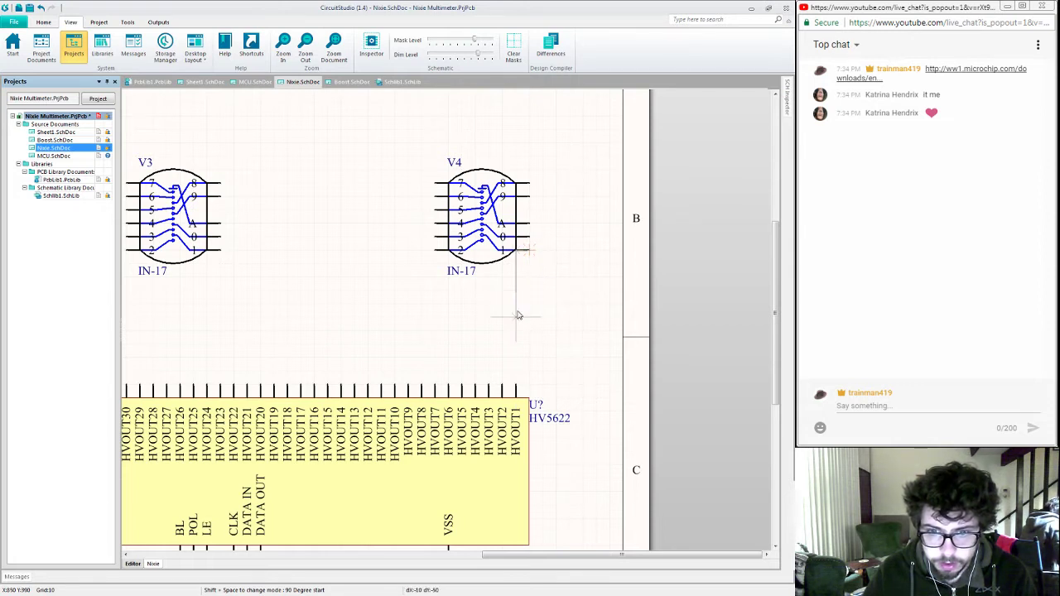
{"action": "left_click", "coordinate": [541, 278]}
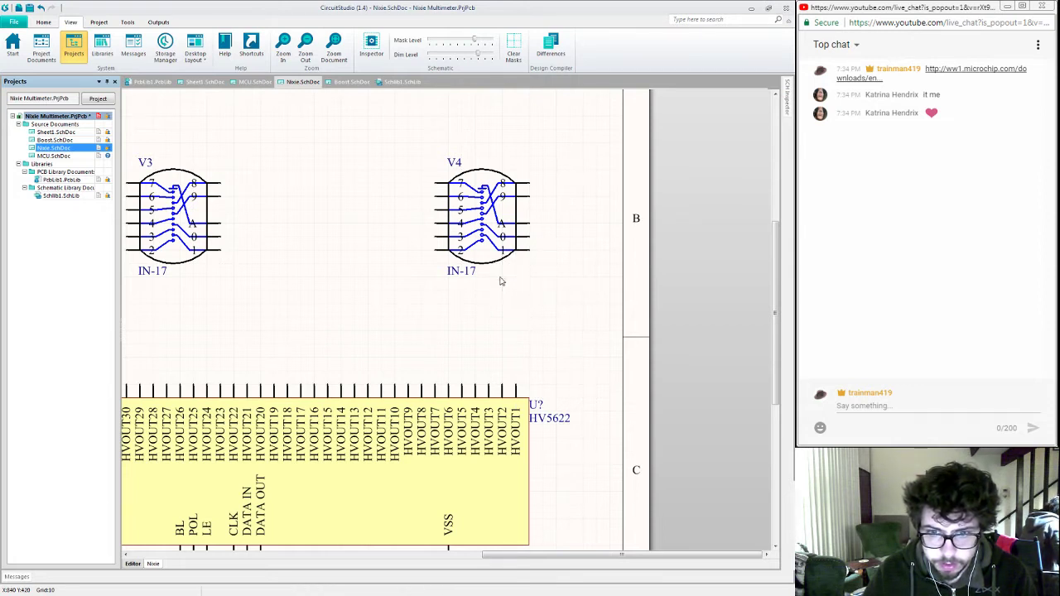
{"action": "left_click", "coordinate": [503, 386]}
Step: Wire HVOUT1 of the same HV5622 to pin 0 of tube V4, routing outside the existing wire
{"action": "left_click", "coordinate": [515, 386]}
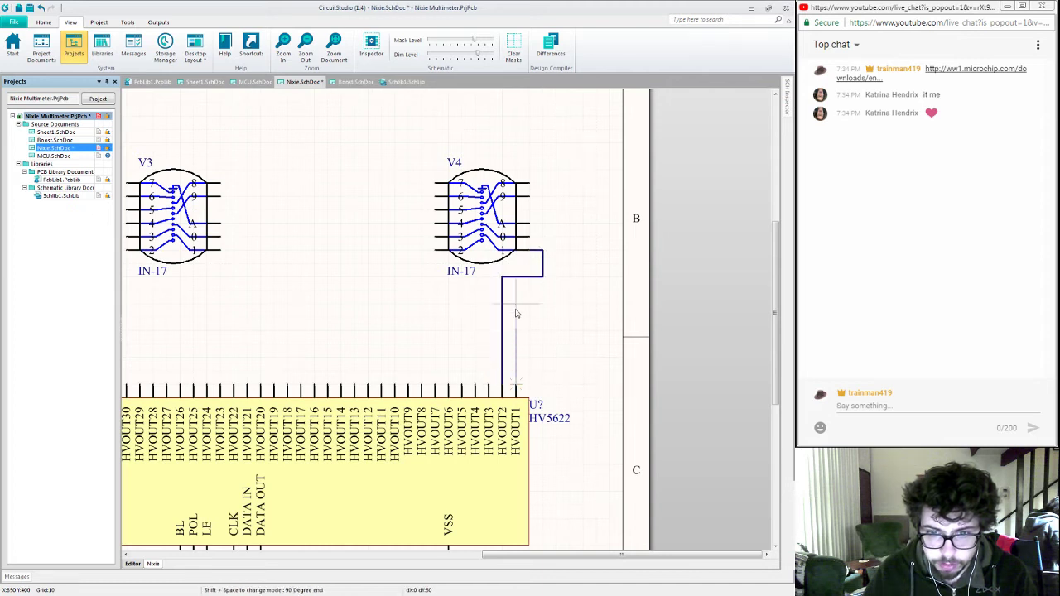
{"action": "left_click", "coordinate": [515, 290]}
{"action": "left_click", "coordinate": [556, 290]}
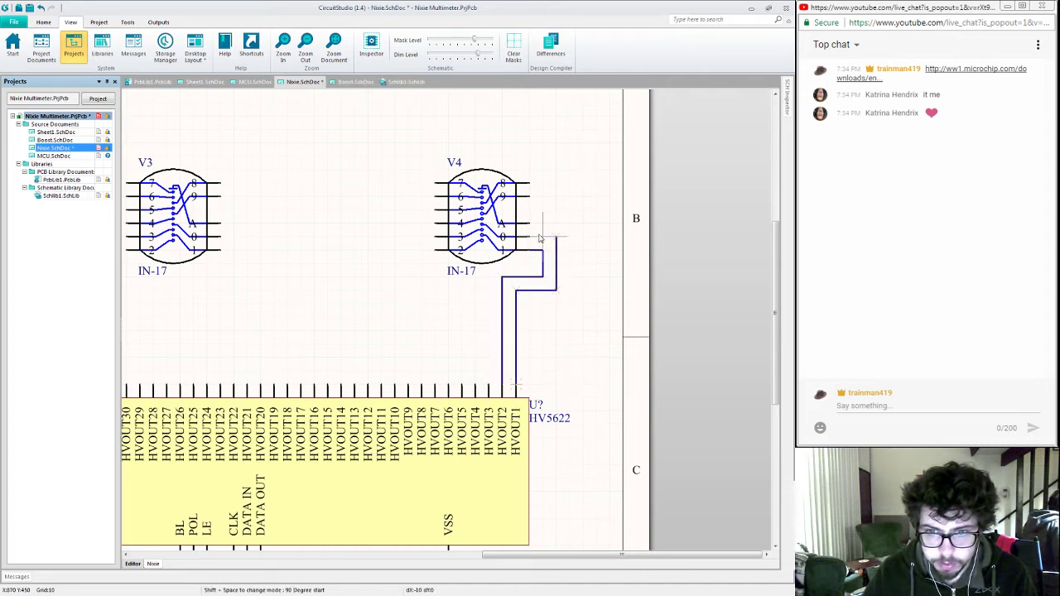
{"action": "left_click", "coordinate": [530, 237]}
Step: Wire pins 2 and 3 of tube V4 to HVOUT3 and HVOUT4 of the HV5622, nesting the second wire outside the first
{"action": "left_click", "coordinate": [435, 250]}
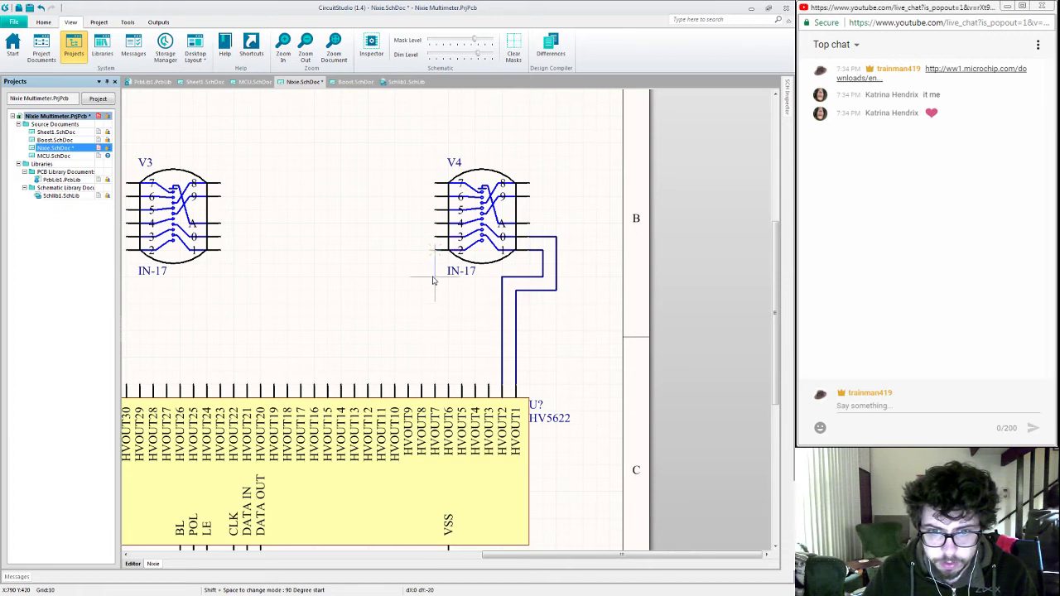
{"action": "left_click", "coordinate": [488, 289]}
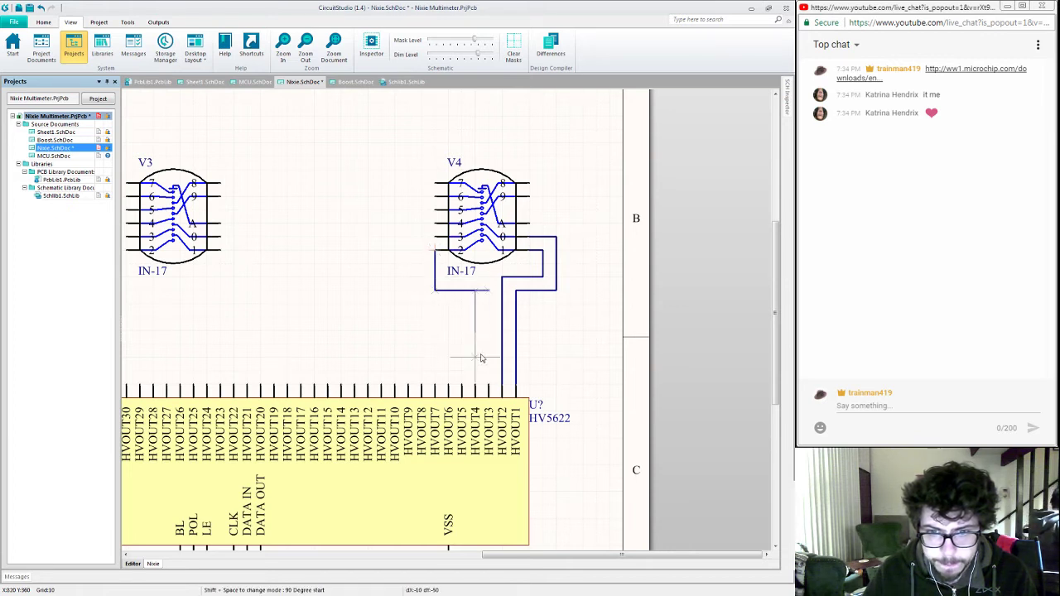
{"action": "left_click", "coordinate": [489, 385]}
{"action": "left_click", "coordinate": [475, 385]}
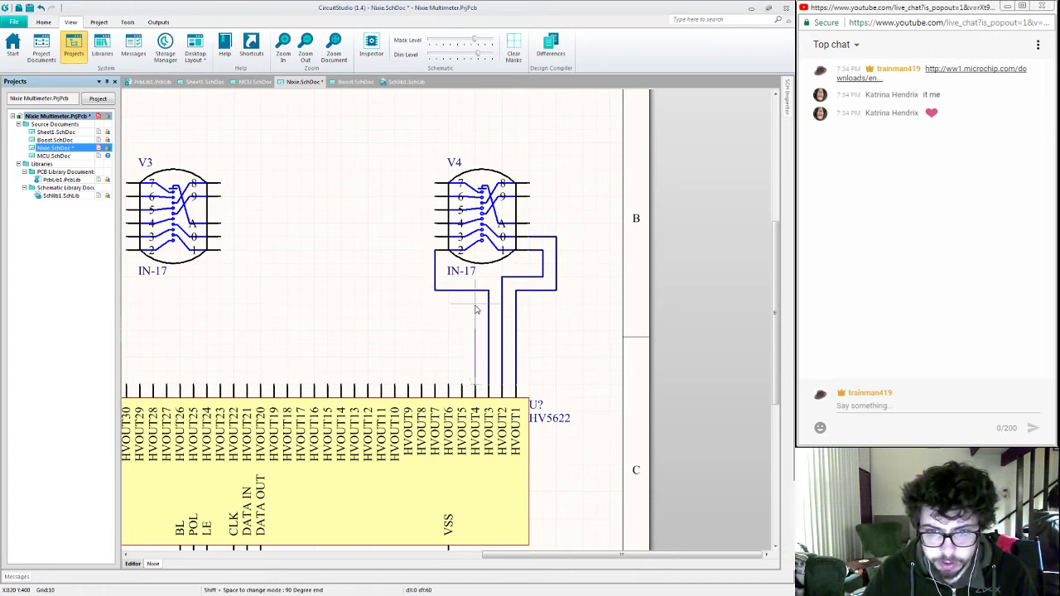
{"action": "left_click", "coordinate": [422, 304]}
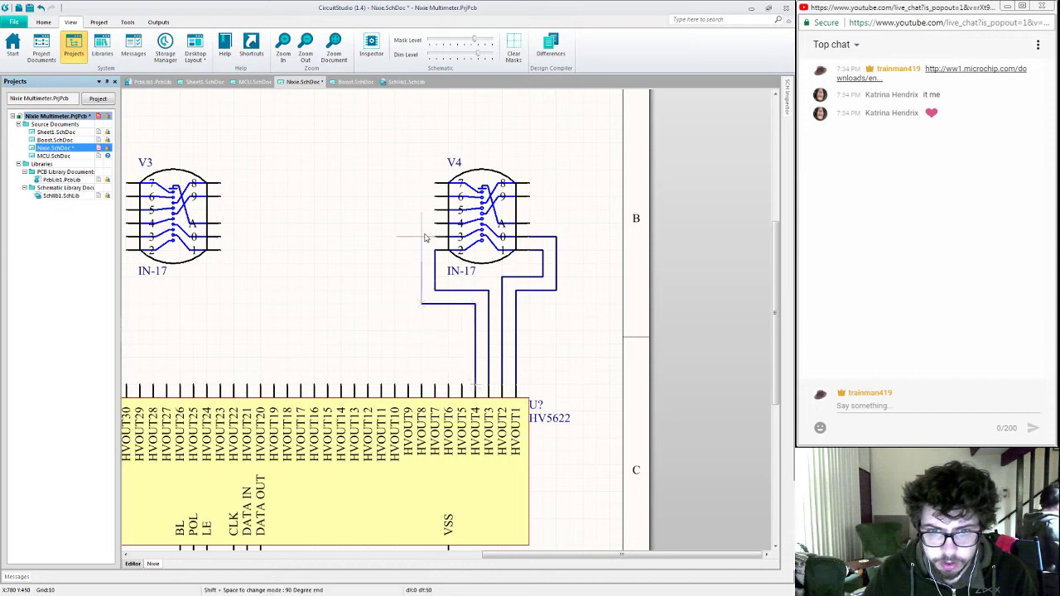
{"action": "left_click", "coordinate": [435, 237]}
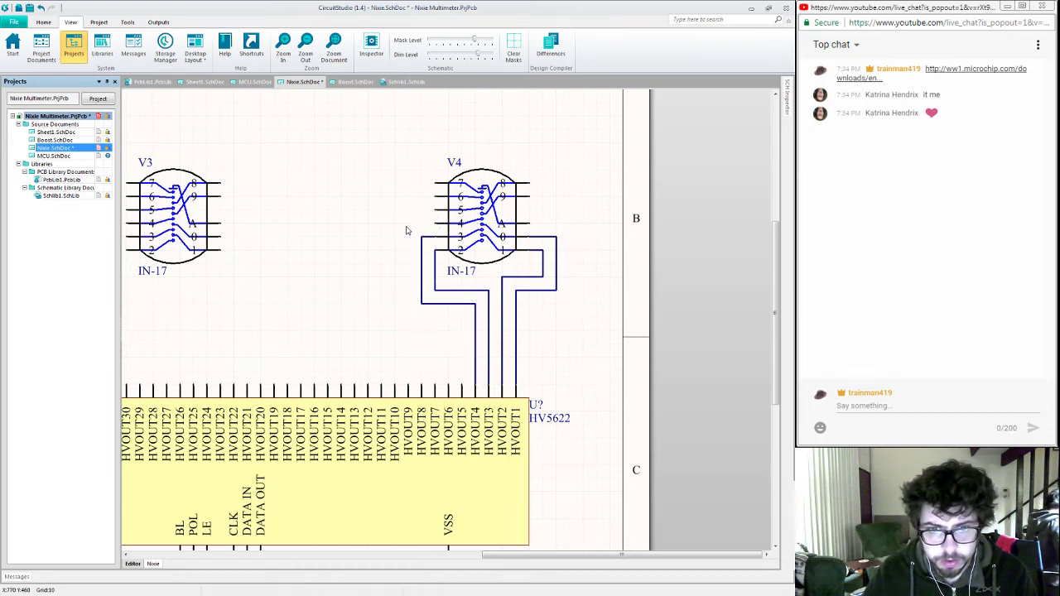
Step: Wire pins 4 and 5 of tube V4 to HVOUT5 and HVOUT6, continuing the nested routing beside the tube
{"action": "left_click", "coordinate": [448, 223]}
{"action": "left_click", "coordinate": [407, 316]}
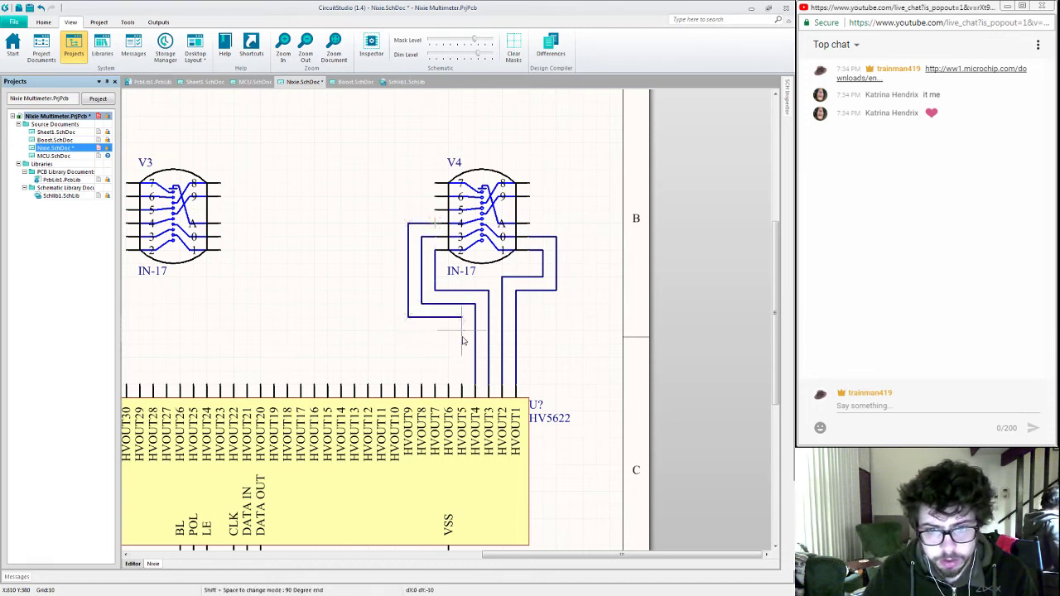
{"action": "left_click", "coordinate": [461, 385]}
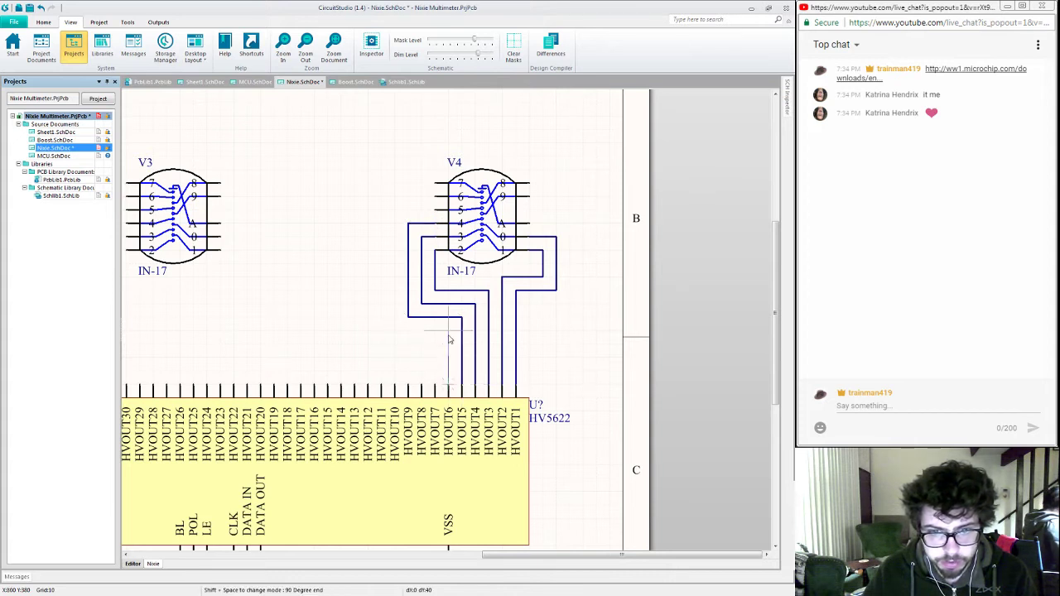
{"action": "left_click", "coordinate": [398, 330]}
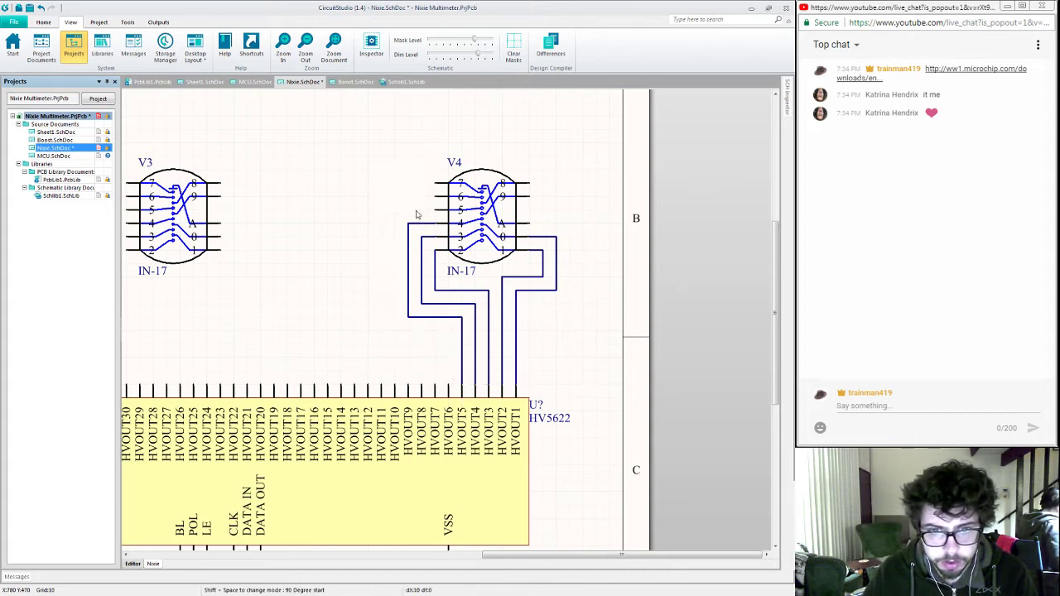
{"action": "left_click", "coordinate": [436, 210]}
Step: Wire pins 6 and 7 of tube V4 to HVOUT7 and HVOUT8, each routed outside the previous wire
{"action": "left_click", "coordinate": [434, 198]}
{"action": "left_click", "coordinate": [382, 198]}
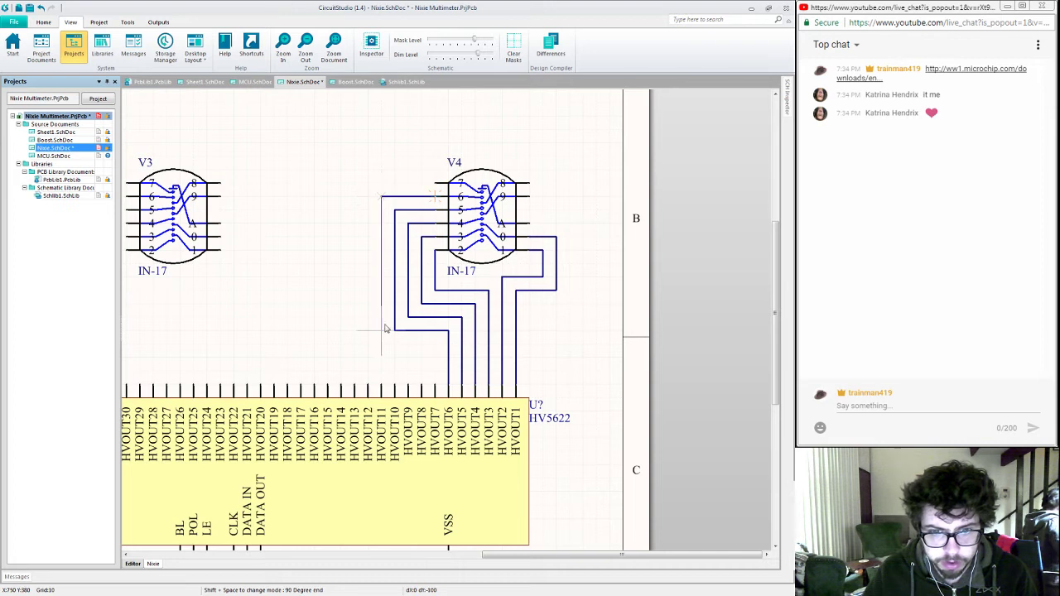
{"action": "left_click", "coordinate": [383, 345]}
{"action": "left_click", "coordinate": [436, 386]}
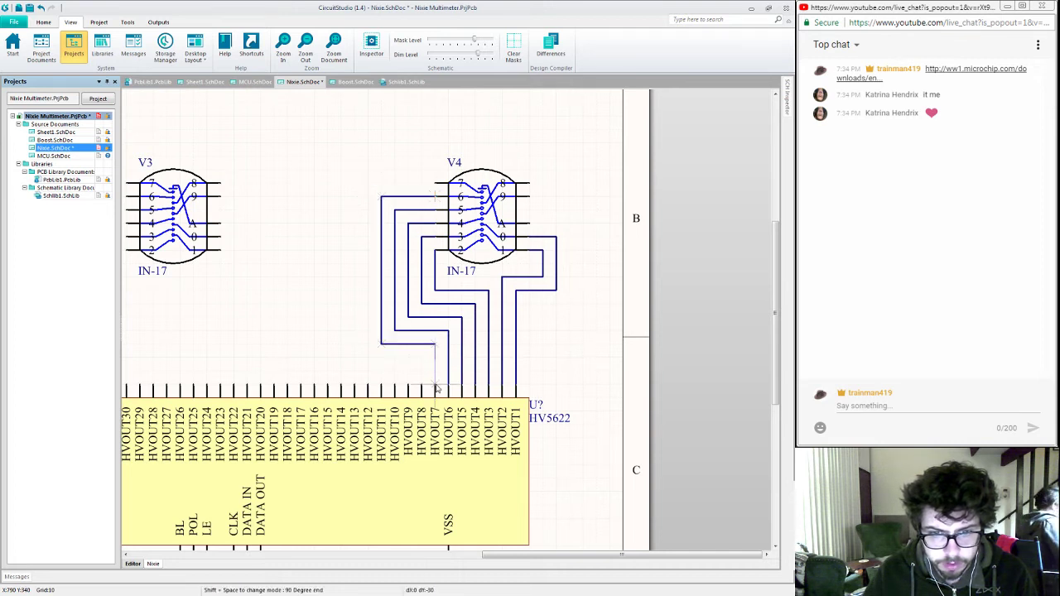
{"action": "left_click", "coordinate": [431, 183]}
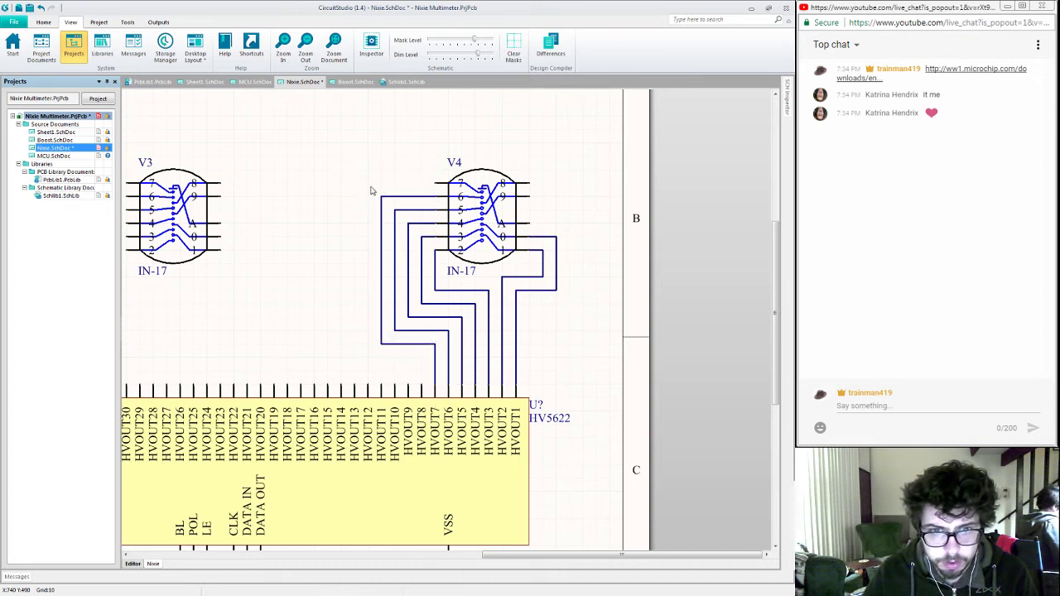
{"action": "left_click", "coordinate": [369, 359]}
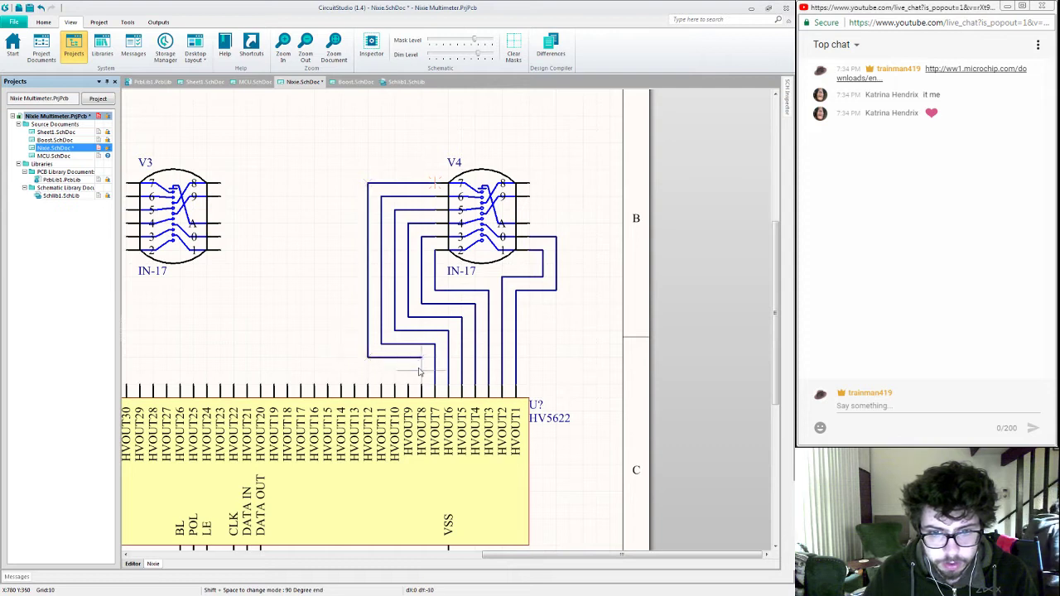
{"action": "left_click", "coordinate": [422, 386]}
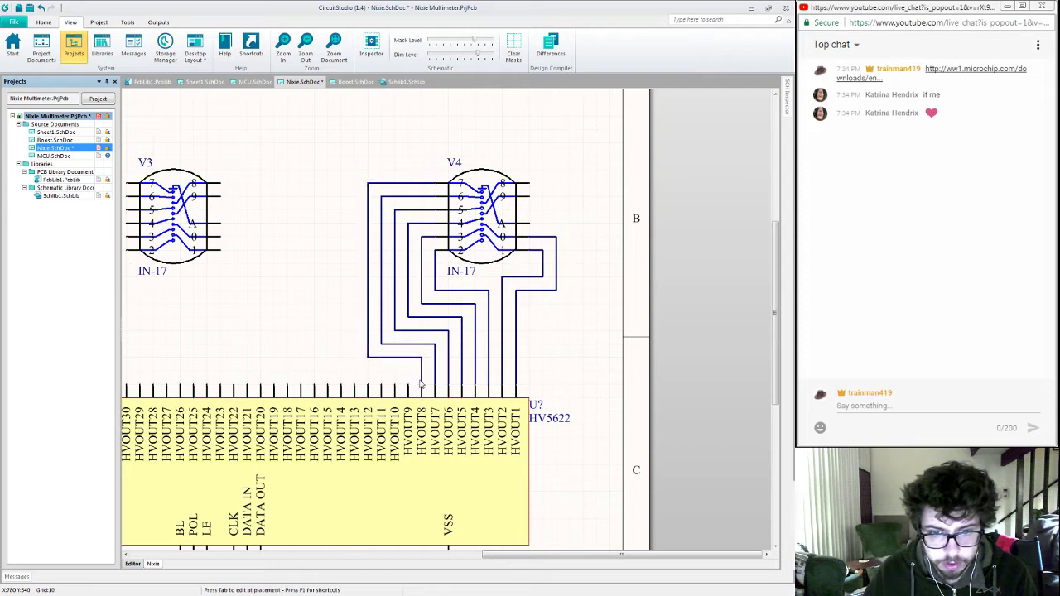
Step: Wire pin 8 of tube V4 over the top of the tube and down to HVOUT9
{"action": "left_click", "coordinate": [530, 183]}
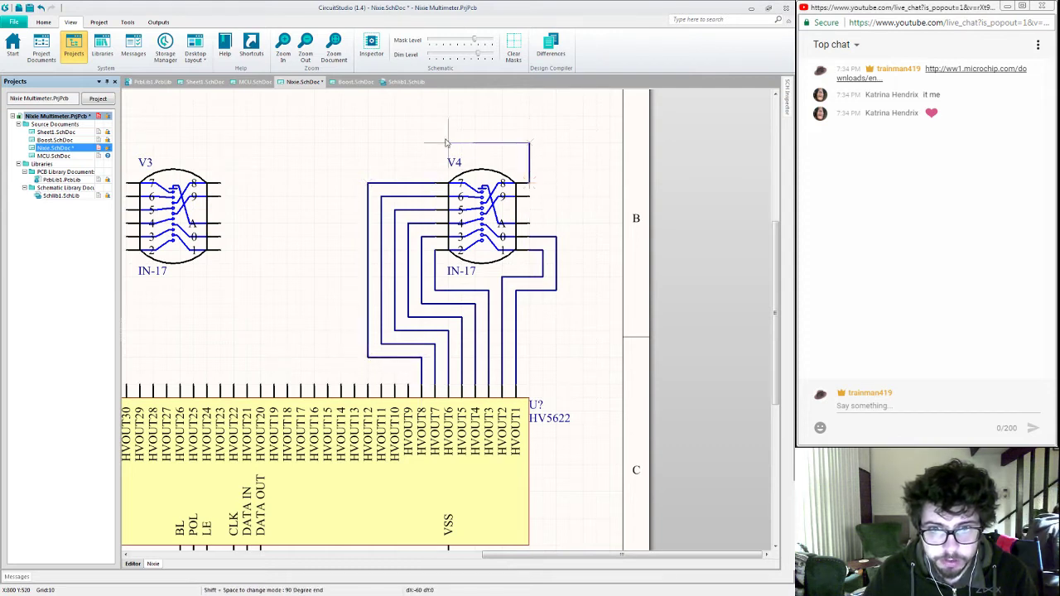
{"action": "left_click", "coordinate": [356, 143]}
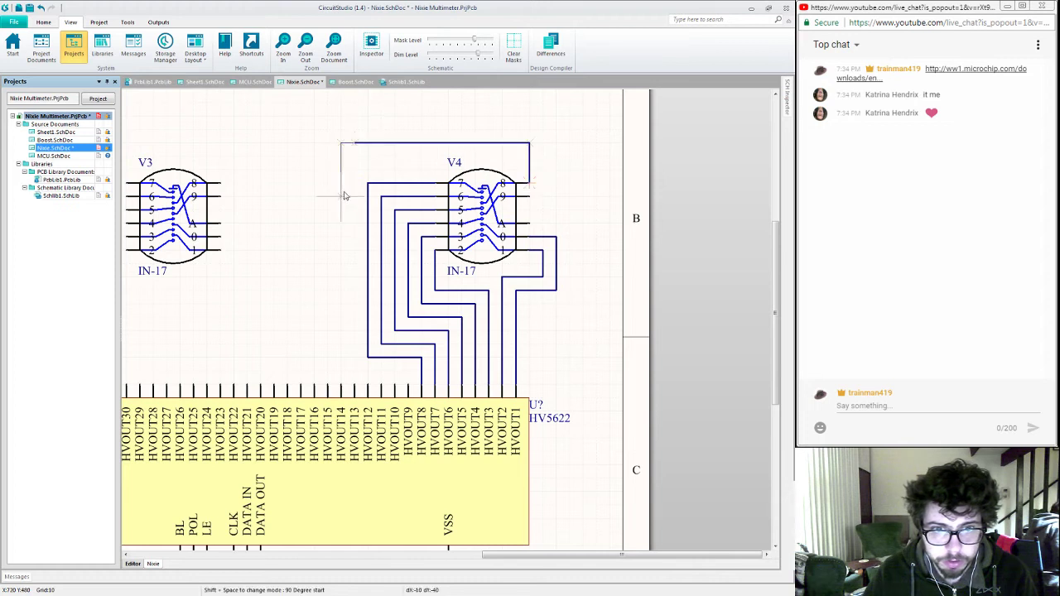
{"action": "left_click", "coordinate": [355, 373]}
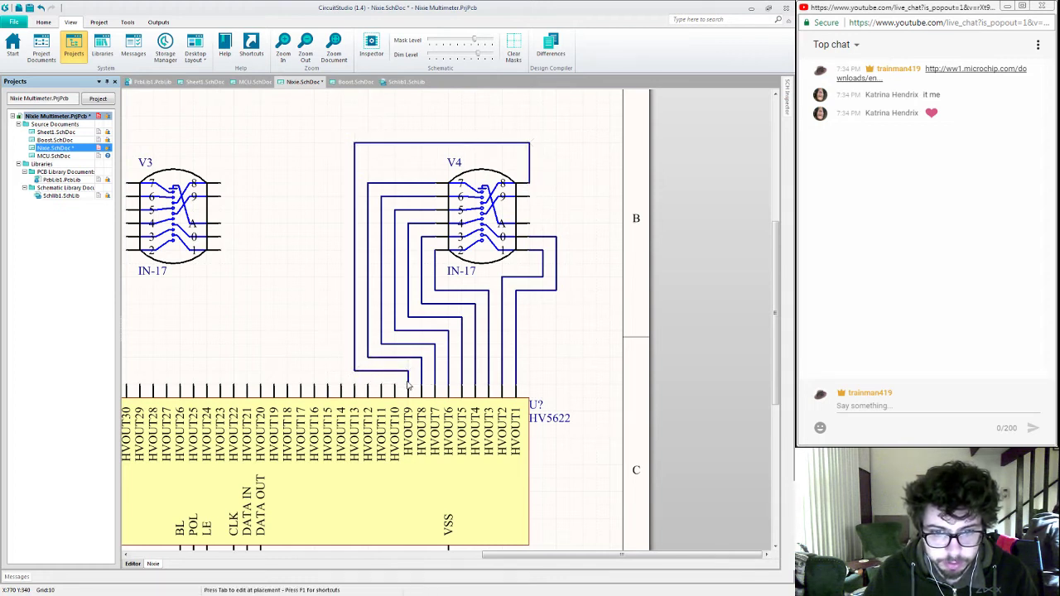
{"action": "left_click", "coordinate": [409, 383]}
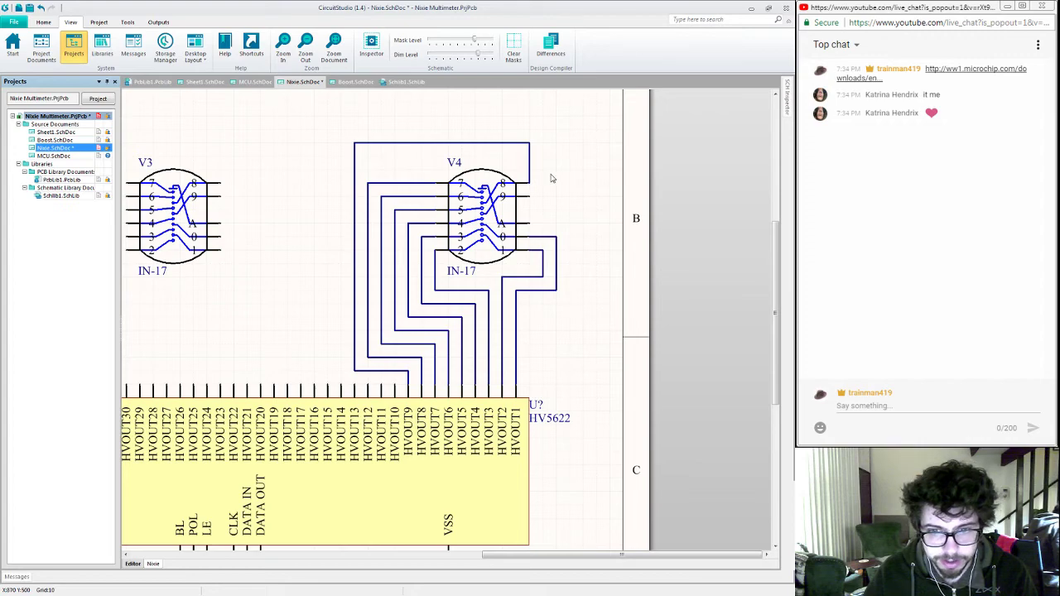
Step: Shift tube V4 right and down and rearrange its wires so those from pins 2 to 8 drop straight to the HV5622
{"action": "scroll", "coordinate": [520, 339], "scroll_direction": "down", "scroll_amount": 6, "text": "ctrl"}
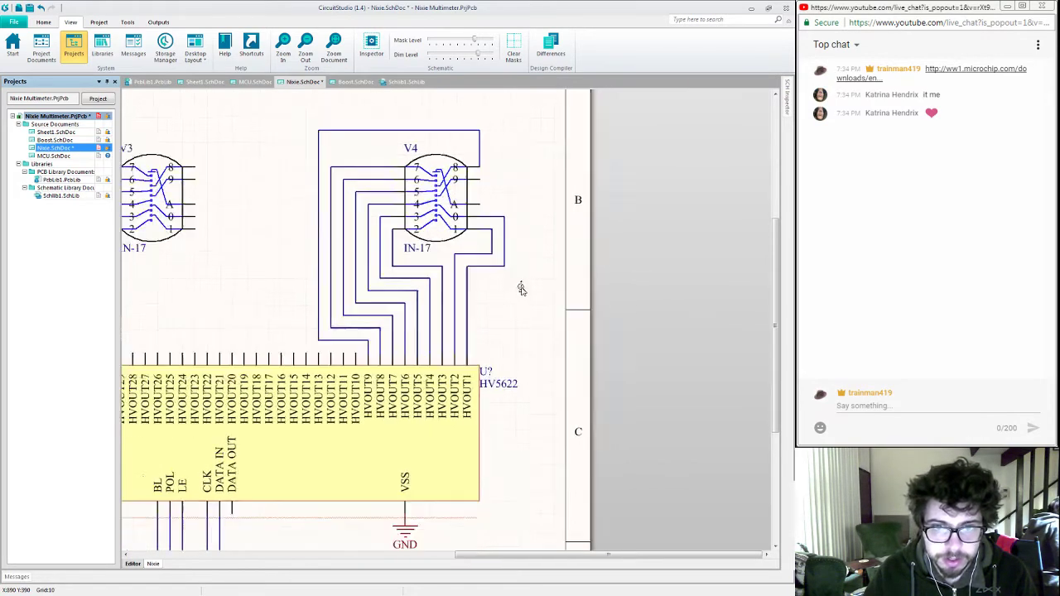
{"action": "scroll", "coordinate": [522, 288], "scroll_direction": "up", "scroll_amount": 2, "text": "ctrl"}
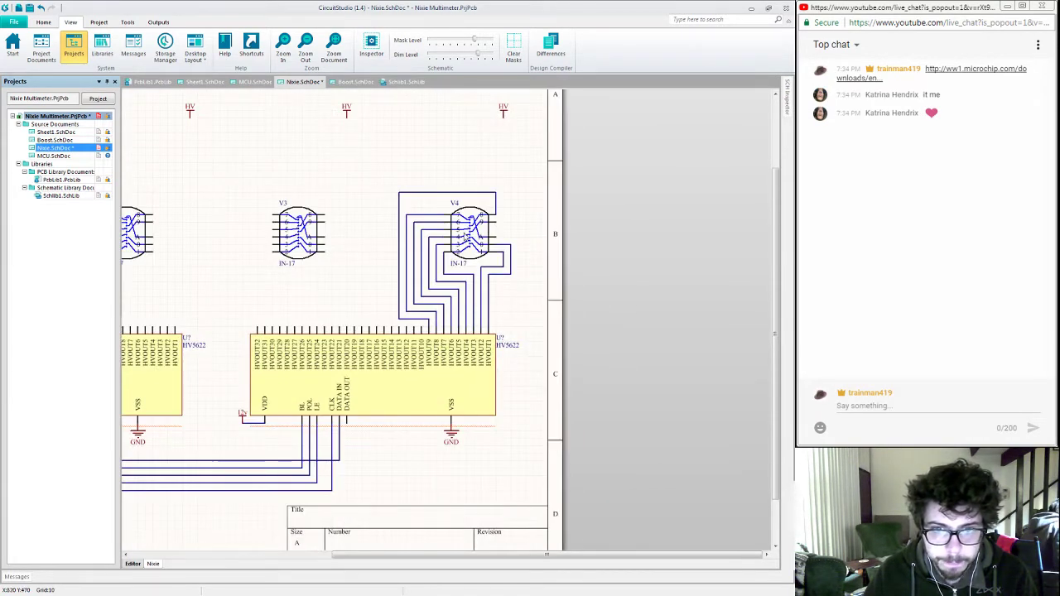
{"action": "mouse_move", "coordinate": [465, 233]}
{"action": "left_mouse_down"}
{"action": "mouse_move", "coordinate": [447, 225]}
{"action": "mouse_move", "coordinate": [465, 228]}
{"action": "mouse_move", "coordinate": [443, 234]}
{"action": "mouse_move", "coordinate": [454, 234]}
{"action": "left_mouse_up"}
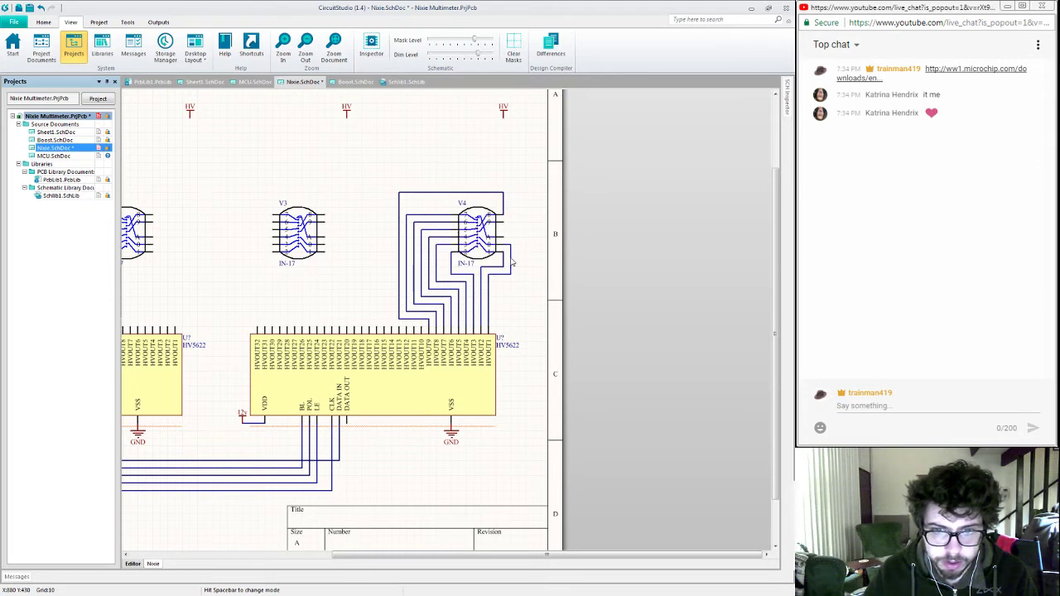
{"action": "left_click_drag", "start_coordinate": [511, 260], "coordinate": [501, 284]}
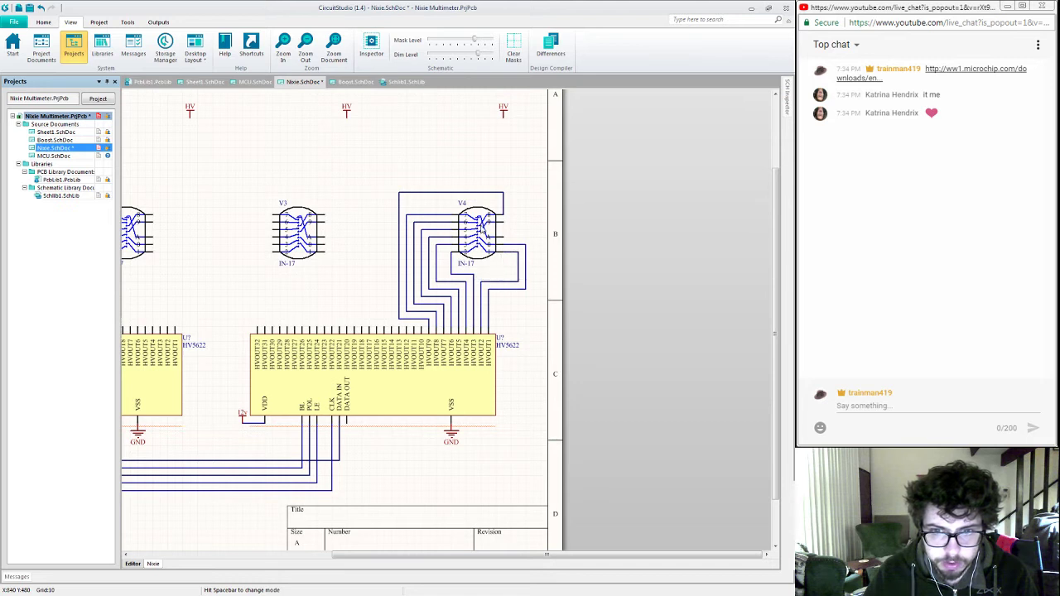
{"action": "left_click_drag", "start_coordinate": [486, 237], "coordinate": [515, 248]}
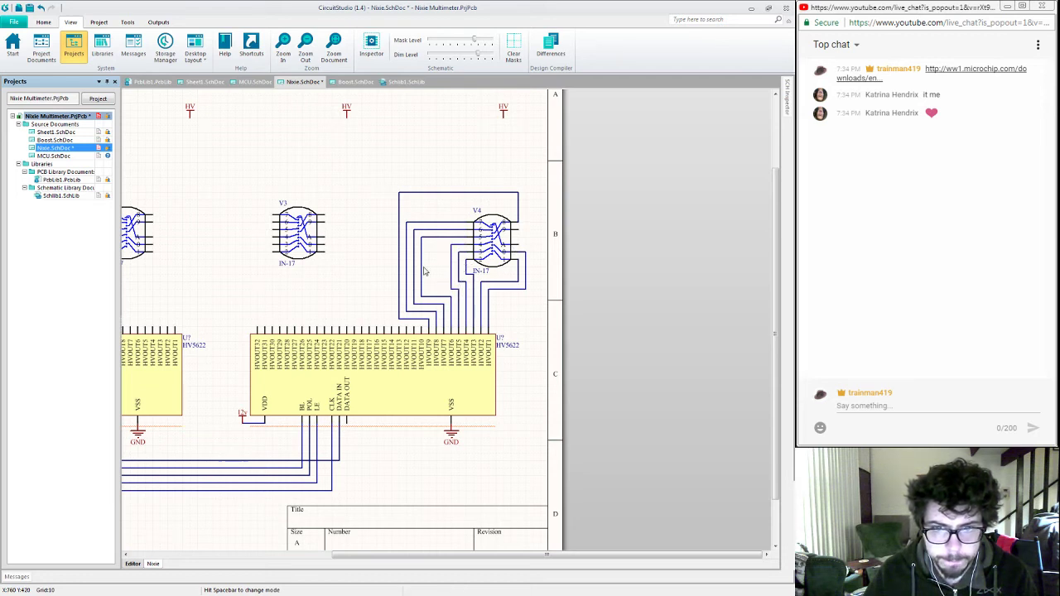
{"action": "mouse_move", "coordinate": [424, 268]}
{"action": "left_mouse_down"}
{"action": "mouse_move", "coordinate": [445, 266]}
{"action": "mouse_move", "coordinate": [409, 265]}
{"action": "mouse_move", "coordinate": [420, 265]}
{"action": "left_mouse_up"}
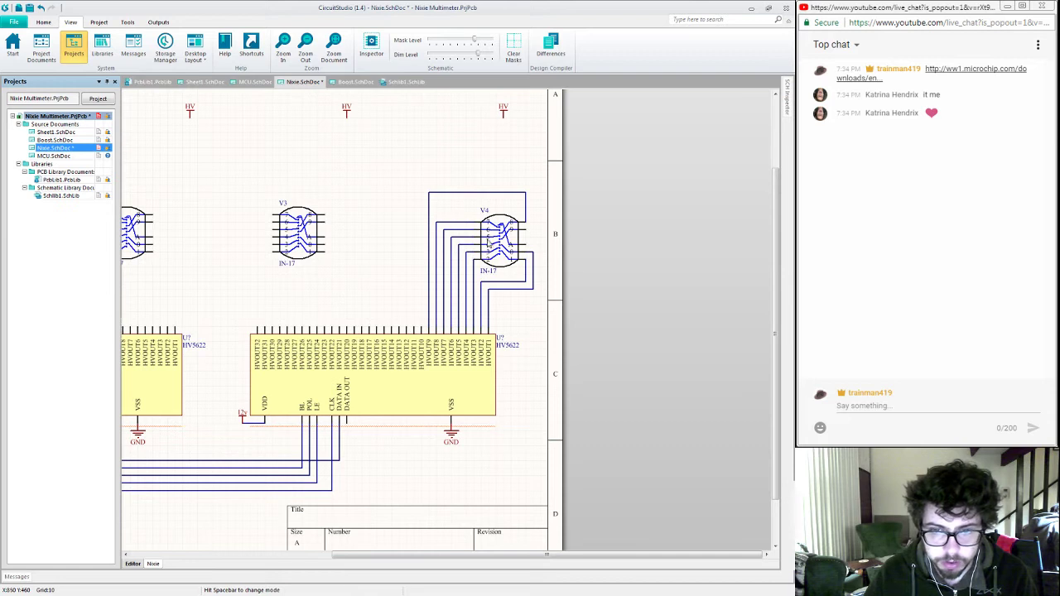
Step: Wire pin 9 of tube V4 over the tube to HVOUT10, and route its anode pin A up to below the HV port
{"action": "left_click", "coordinate": [534, 231]}
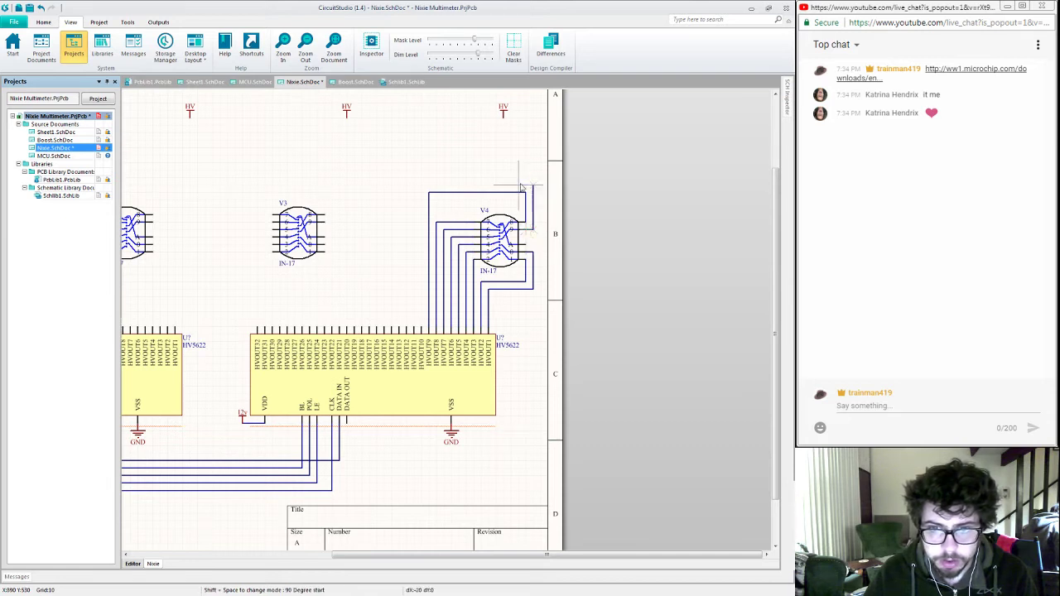
{"action": "left_click", "coordinate": [422, 185]}
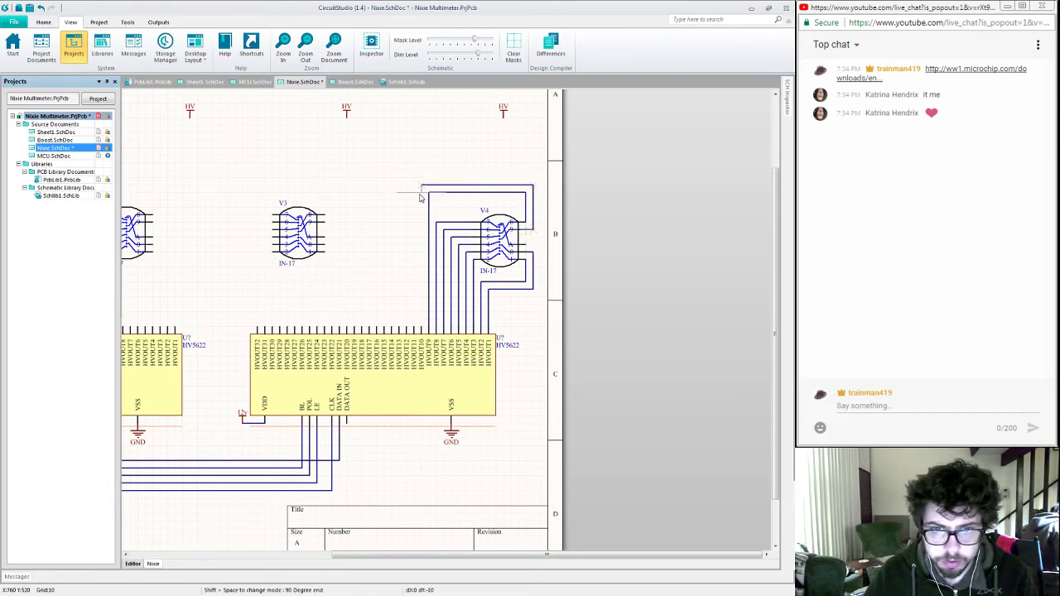
{"action": "left_click", "coordinate": [423, 328]}
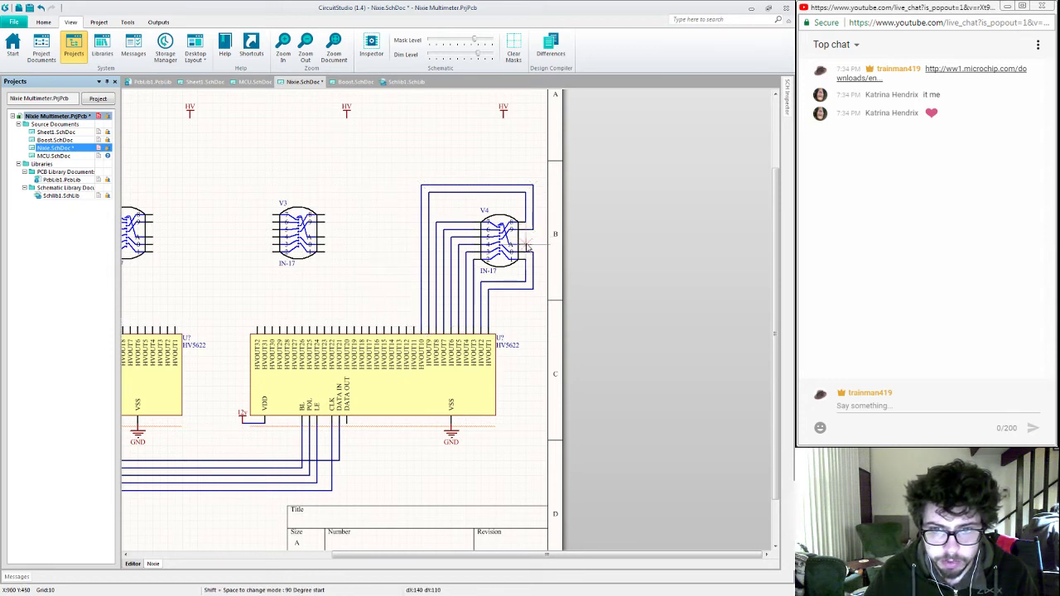
{"action": "left_click", "coordinate": [540, 163]}
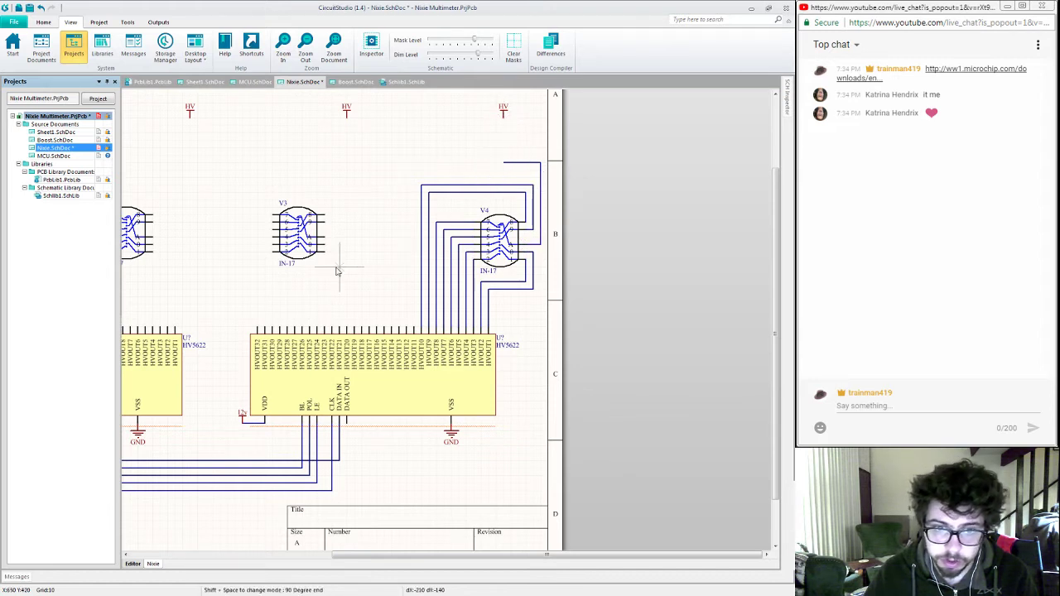
{"action": "key", "text": "Escape"}
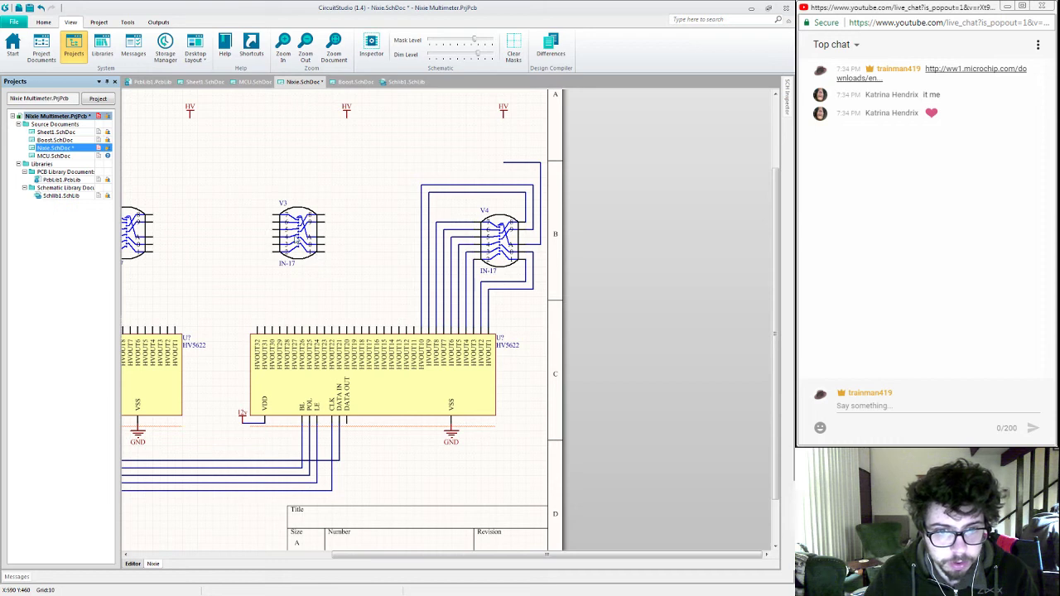
Step: Move tube V3 closer to V4's wires and connect its pins 0 and 1 to HVOUT11 and HVOUT12
{"action": "left_click_drag", "start_coordinate": [268, 240], "coordinate": [337, 241]}
{"action": "key", "text": "ctrl+w"}
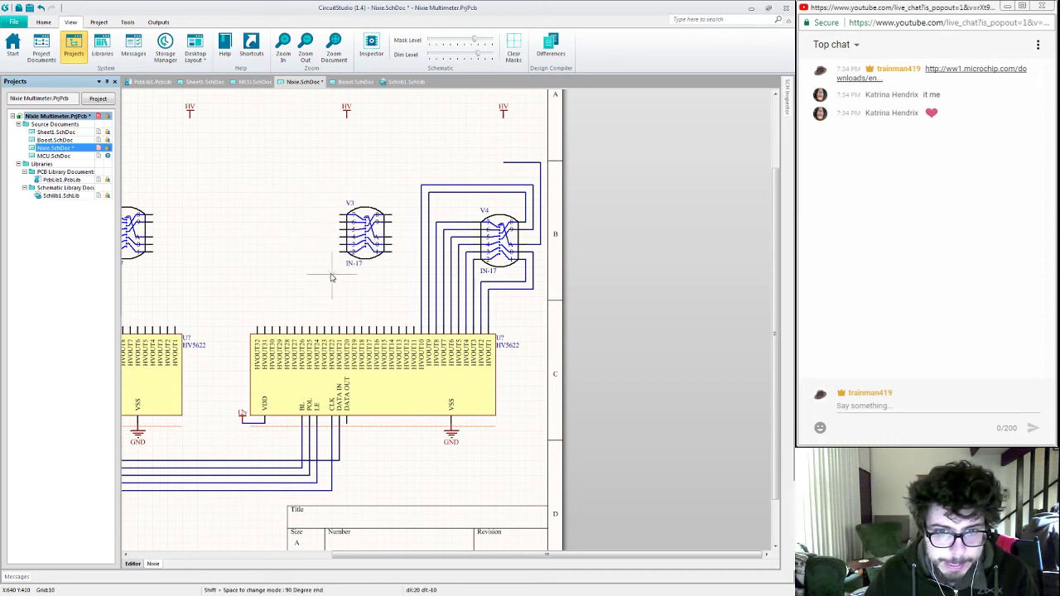
{"action": "left_click", "coordinate": [415, 326]}
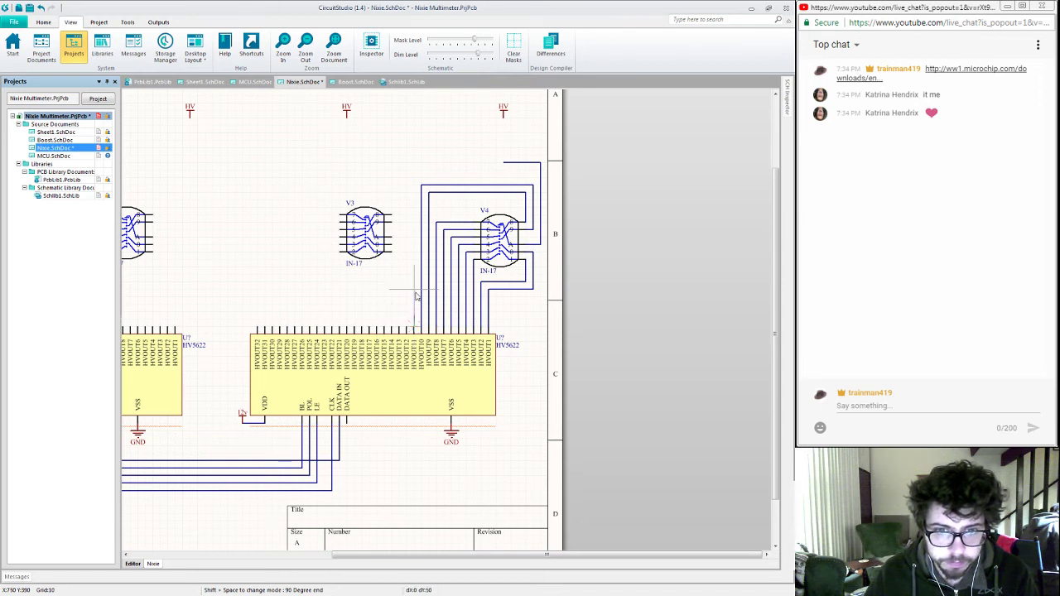
{"action": "left_click", "coordinate": [400, 249]}
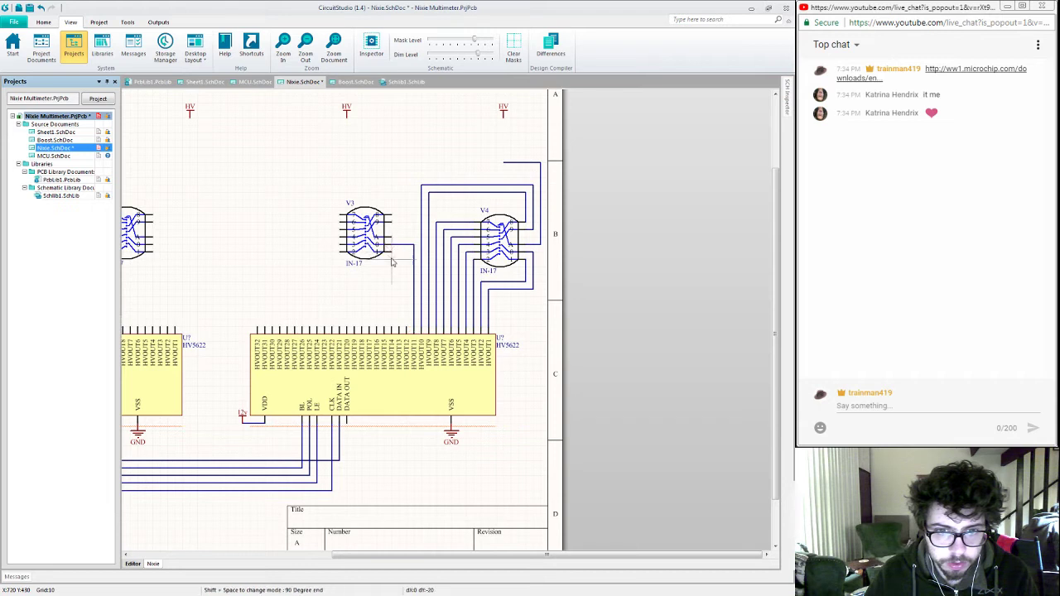
{"action": "right_click", "coordinate": [399, 312]}
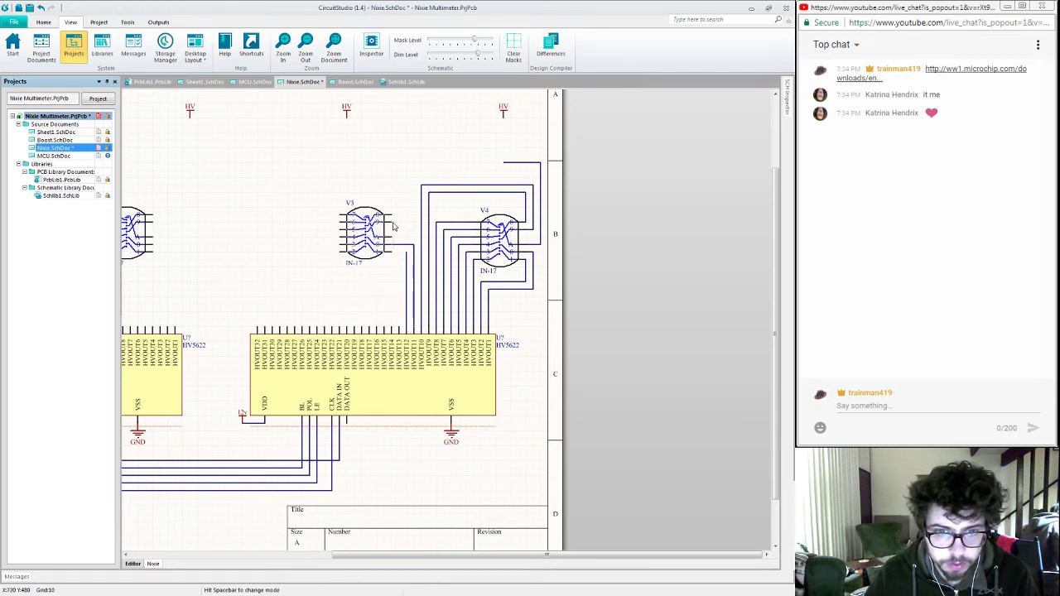
{"action": "mouse_move", "coordinate": [394, 226]}
{"action": "left_mouse_down"}
{"action": "mouse_move", "coordinate": [408, 241]}
{"action": "mouse_move", "coordinate": [382, 238]}
{"action": "left_mouse_up"}
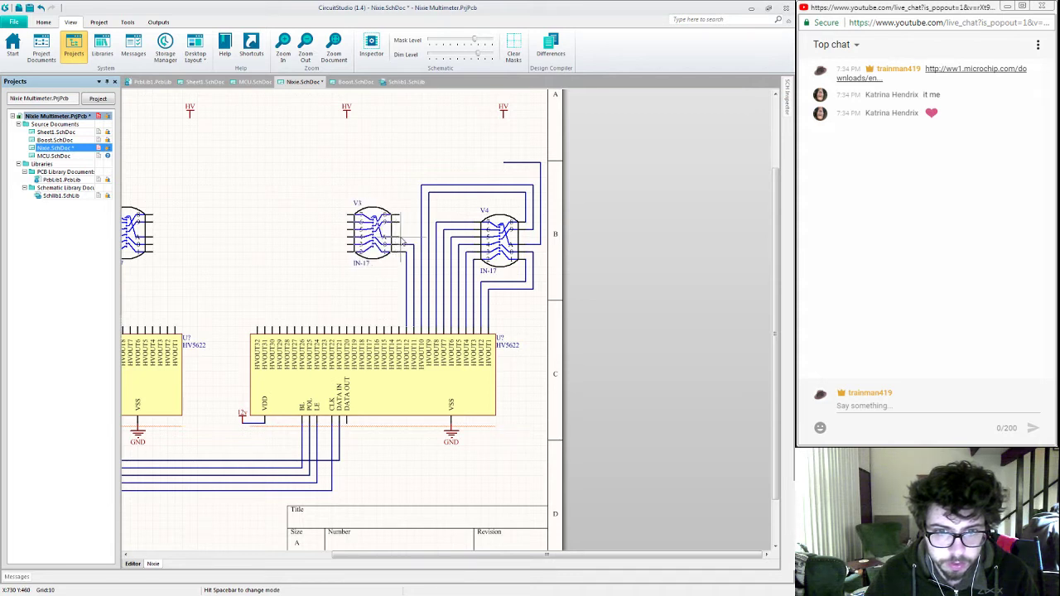
Step: Wire tube V3's anode pin A straight up beside the tube, and route pins 8 and 9 over its top toward the left
{"action": "key", "text": "ctrl+w"}
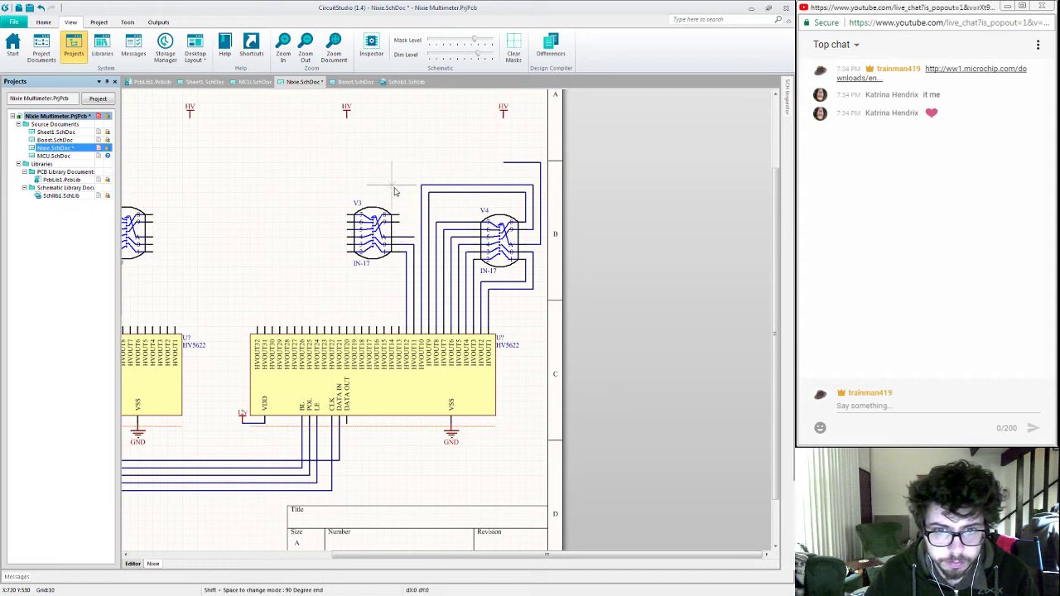
{"action": "left_click", "coordinate": [414, 237]}
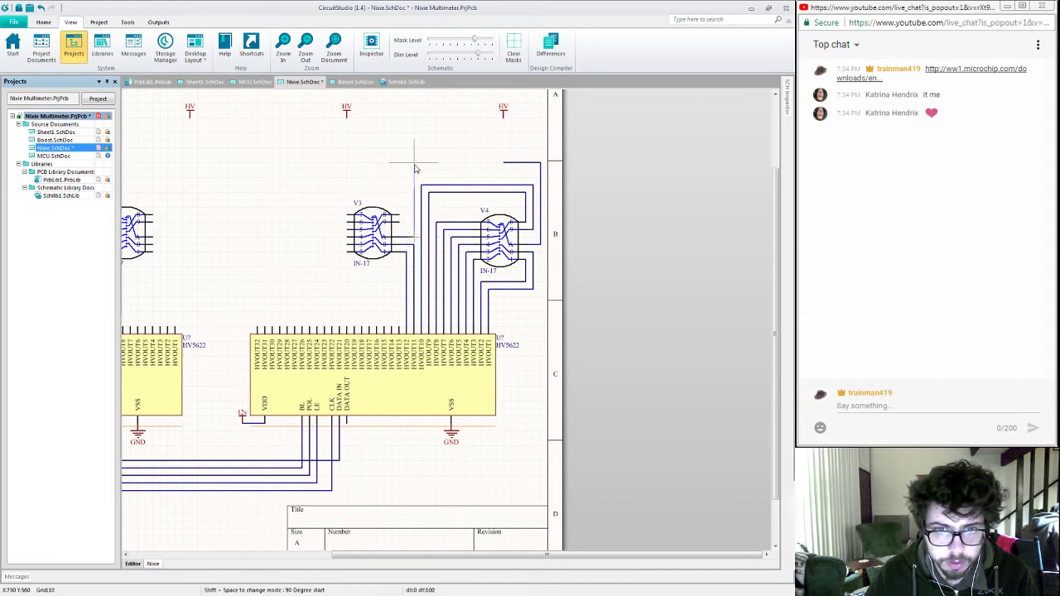
{"action": "key", "text": "shift+space"}
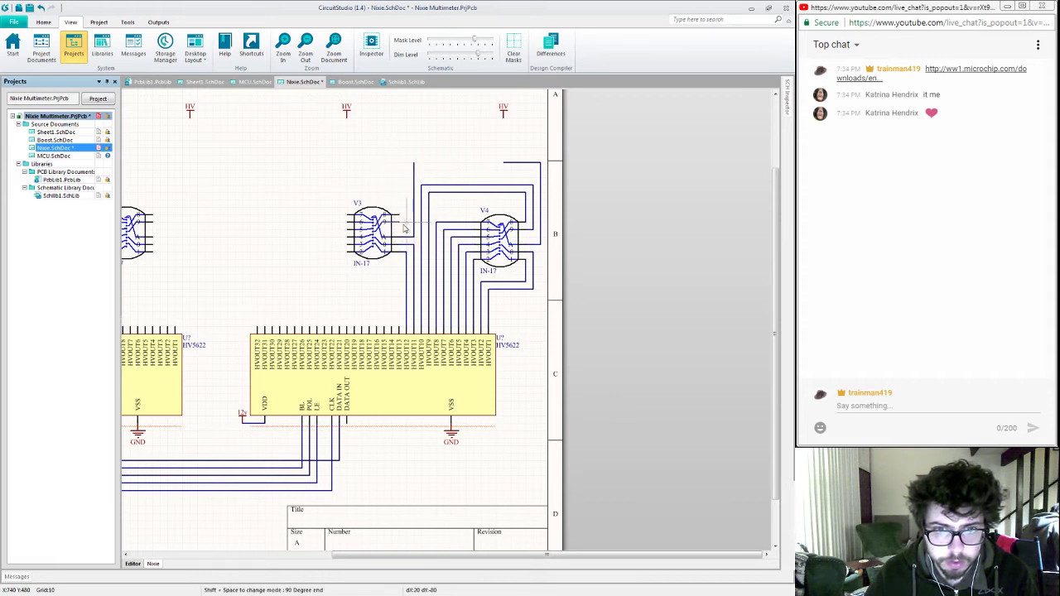
{"action": "key", "text": "shift+space"}
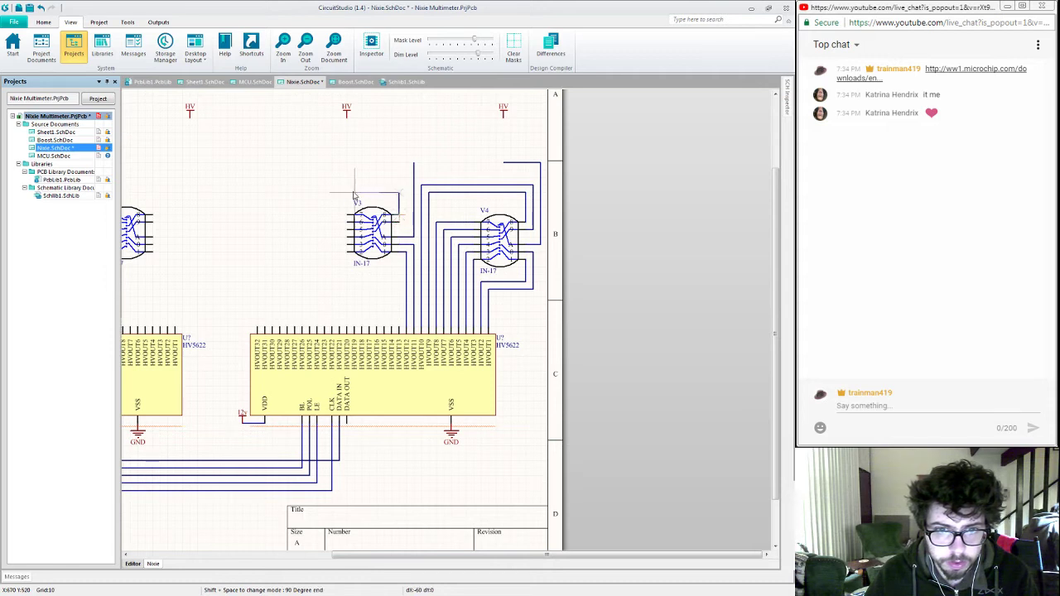
{"action": "key", "text": "shift+space"}
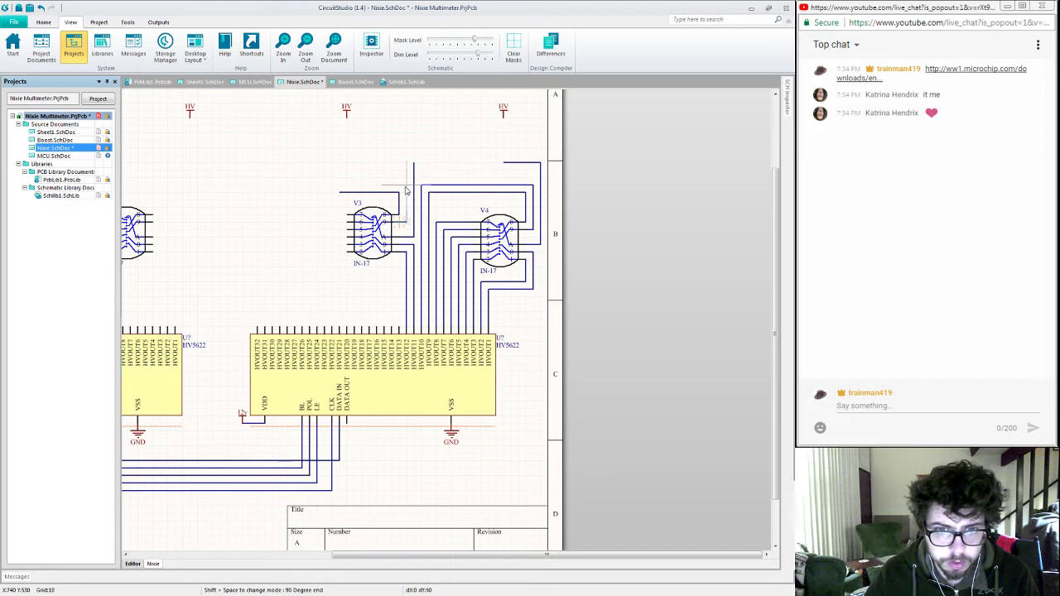
{"action": "right_click", "coordinate": [331, 188]}
{"action": "right_click", "coordinate": [331, 188]}
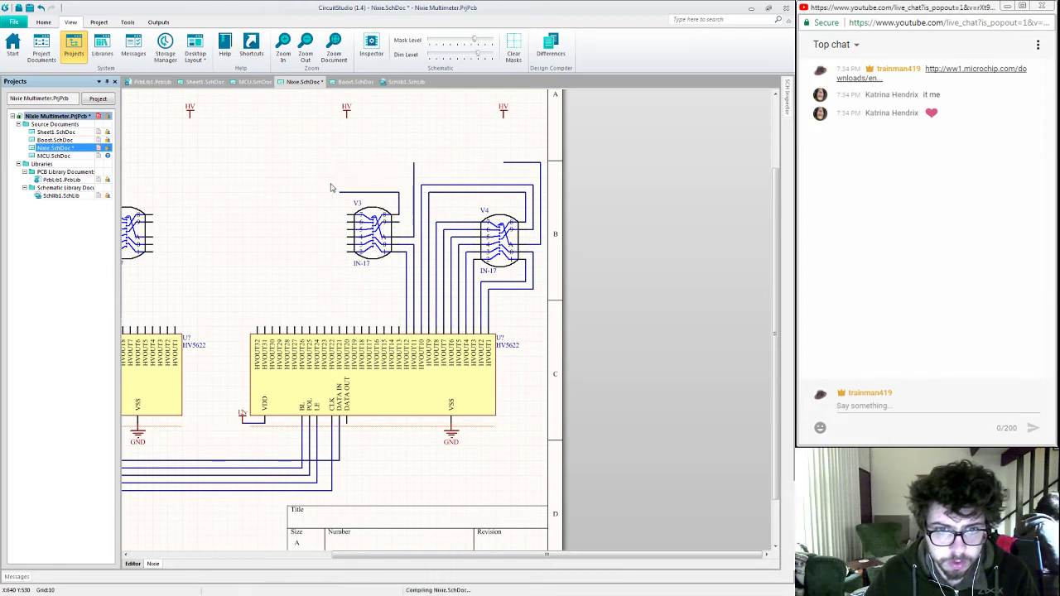
Step: Wire pins 2 and 3 of tube V3 beneath the tube to HVOUT13 and HVOUT14, bringing pin 3's wire closer to the tube
{"action": "left_click", "coordinate": [348, 253]}
{"action": "key", "text": "space"}
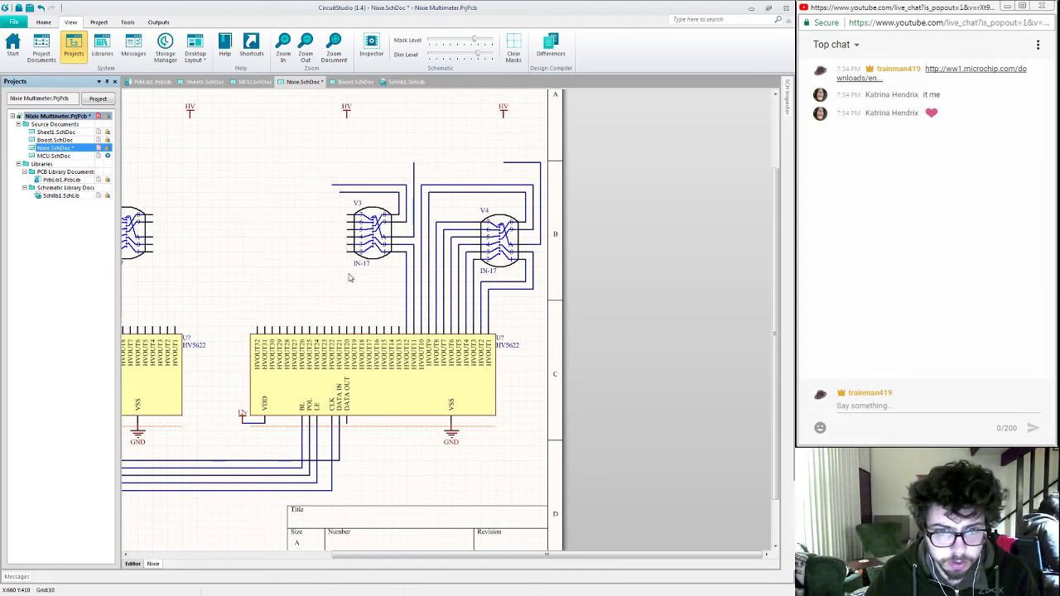
{"action": "left_click", "coordinate": [400, 274]}
{"action": "left_click", "coordinate": [401, 330]}
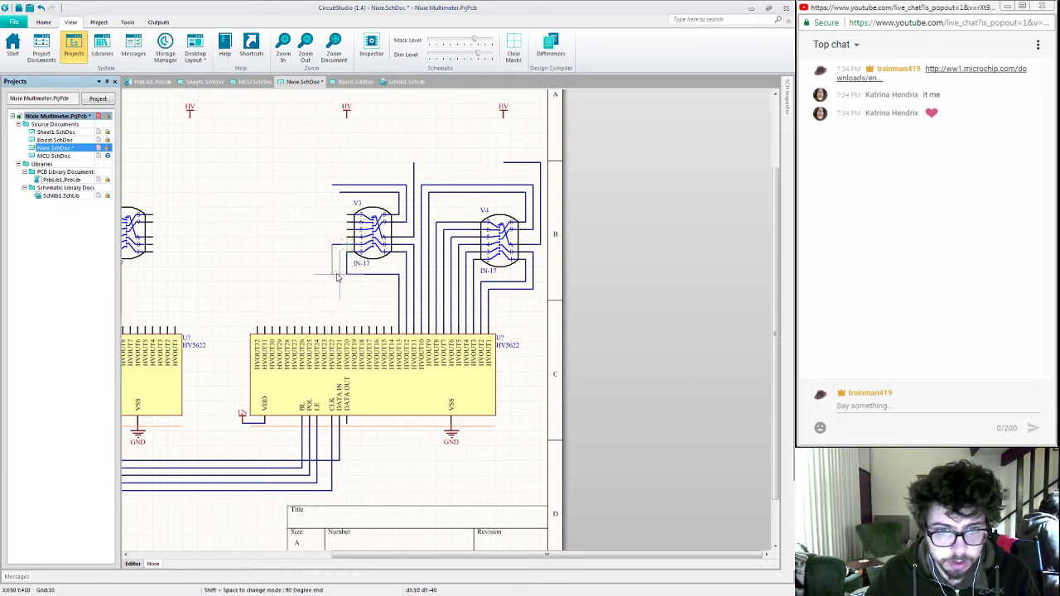
{"action": "right_click", "coordinate": [390, 288]}
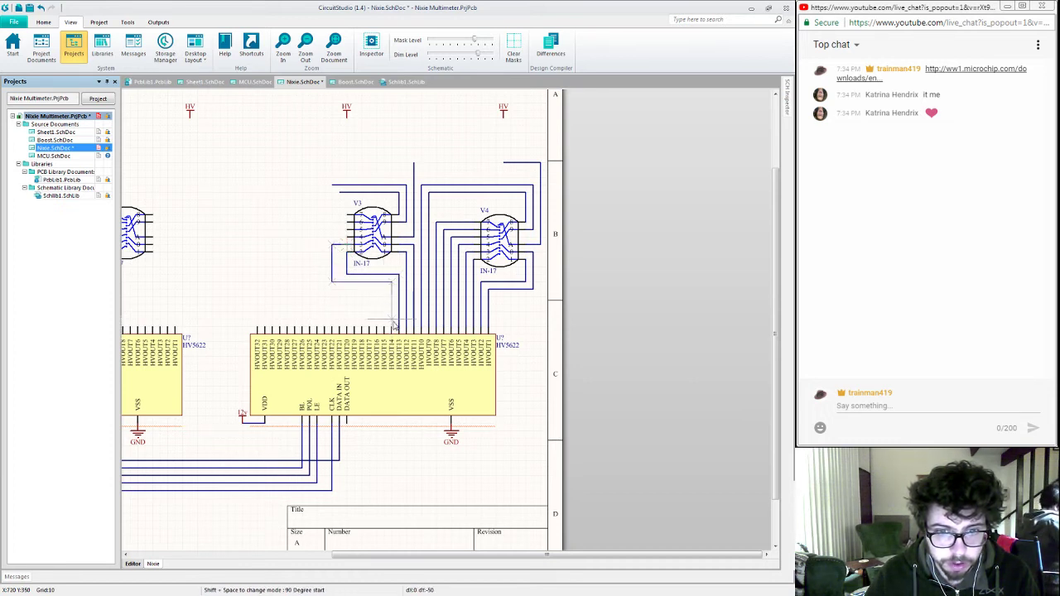
{"action": "left_click", "coordinate": [392, 327]}
{"action": "right_click", "coordinate": [295, 290]}
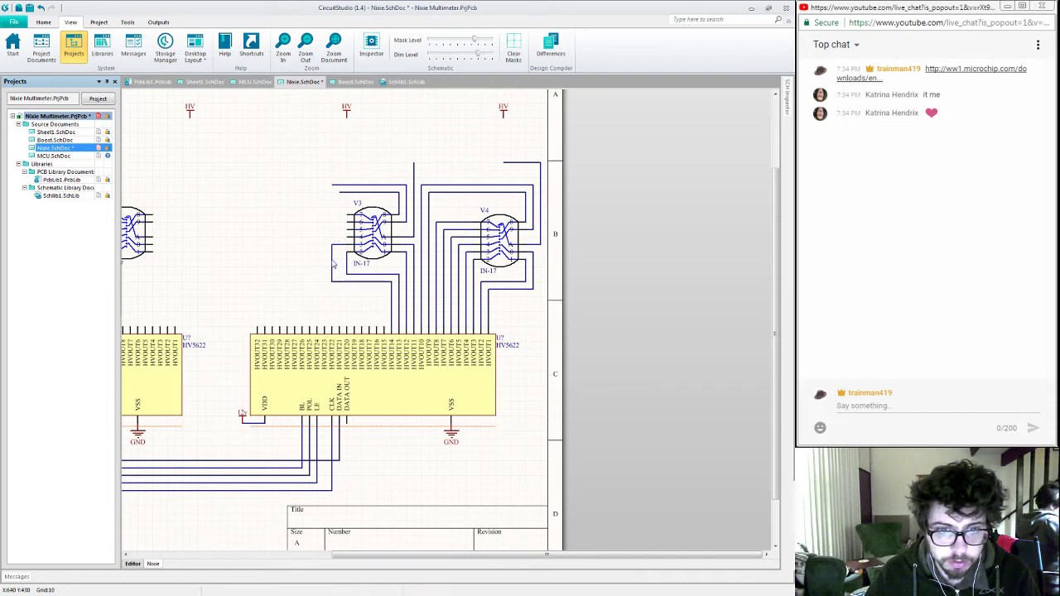
{"action": "left_click_drag", "start_coordinate": [332, 260], "coordinate": [339, 260]}
Step: Wire pins 4 and 5 of tube V3 around the existing wires to HVOUT15 and HVOUT16
{"action": "key", "text": "ctrl+w"}
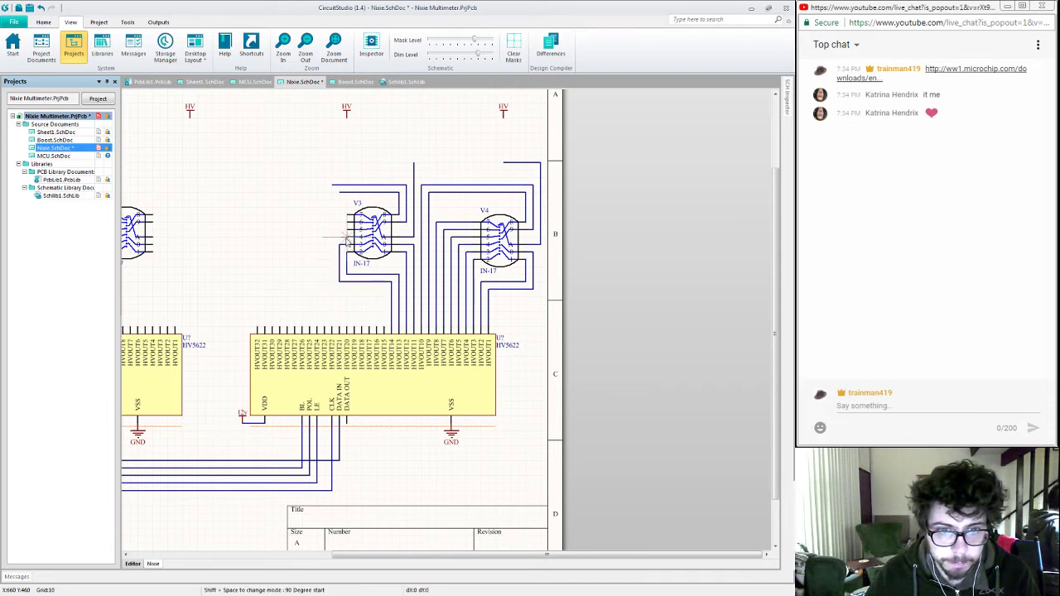
{"action": "left_click", "coordinate": [348, 238]}
{"action": "left_click", "coordinate": [332, 290]}
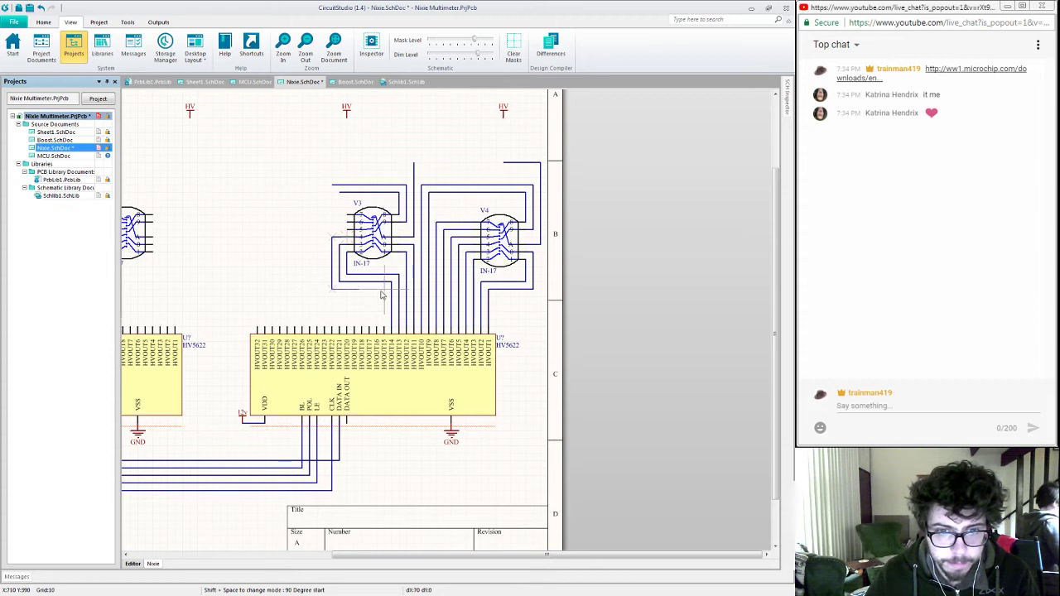
{"action": "left_click", "coordinate": [386, 329]}
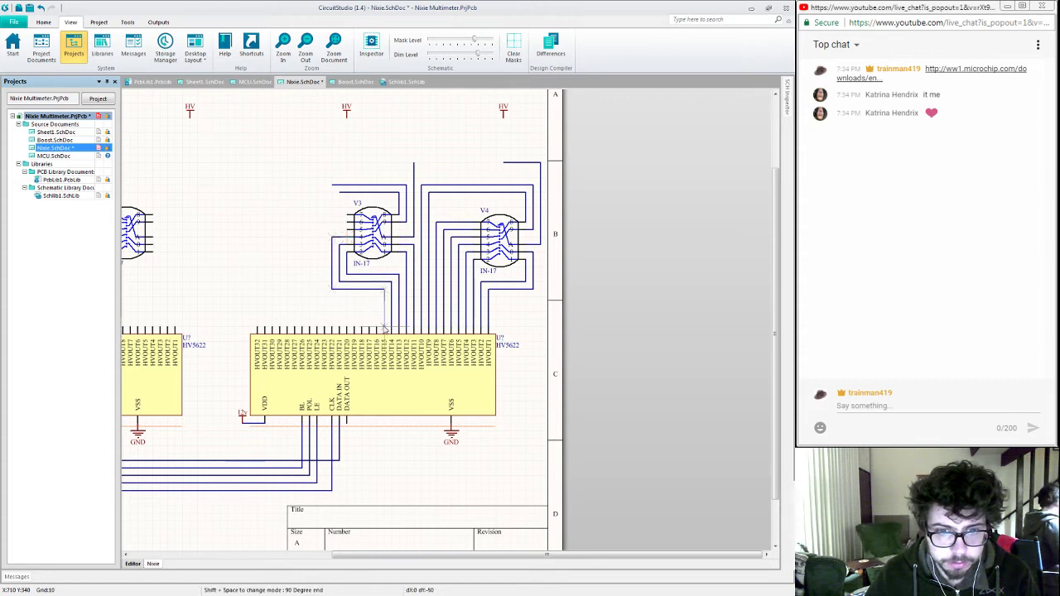
{"action": "left_click", "coordinate": [346, 235]}
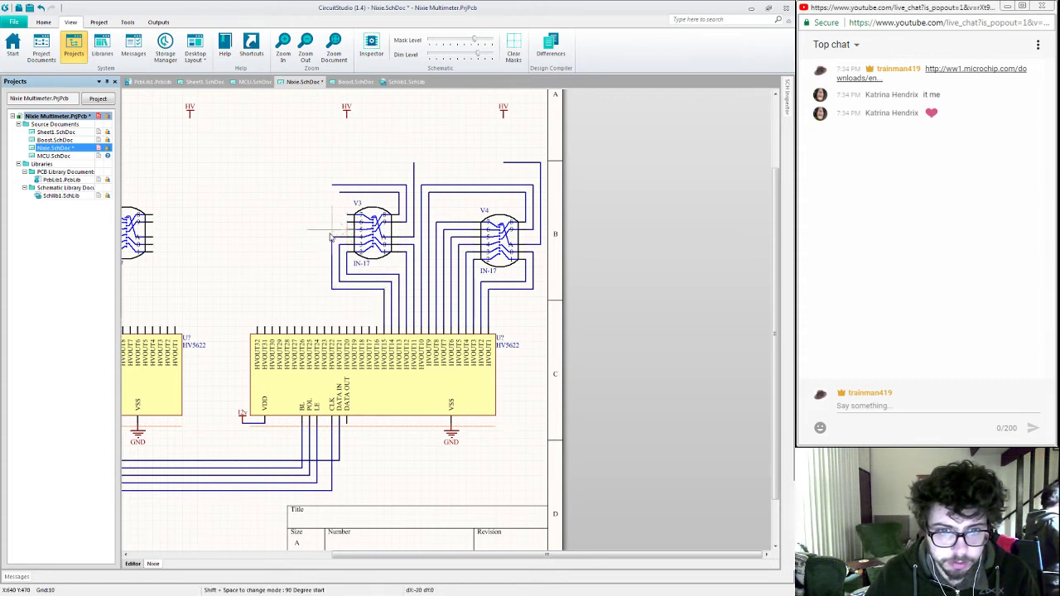
{"action": "left_click", "coordinate": [327, 297]}
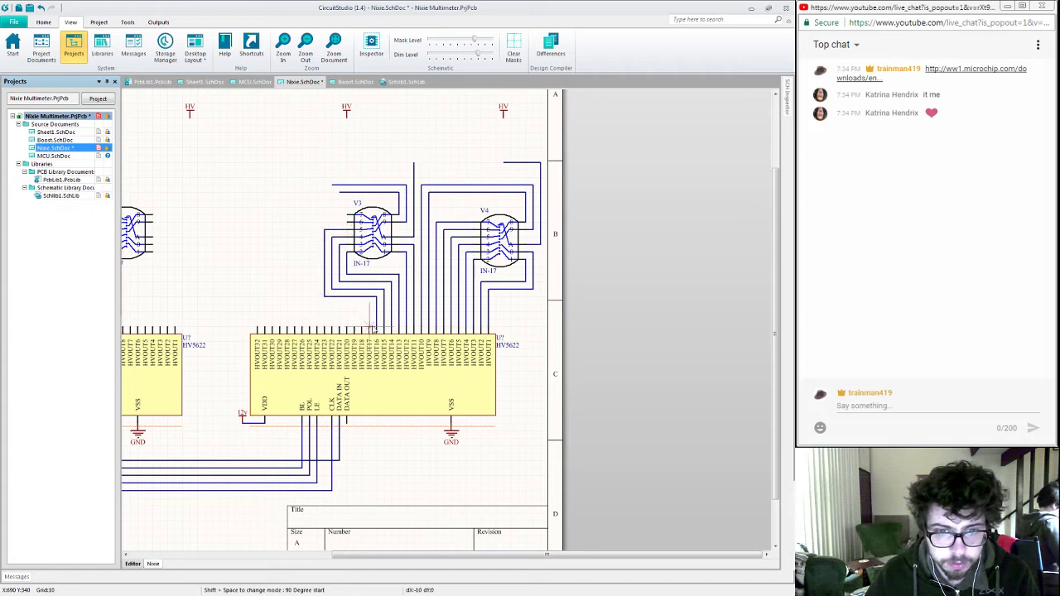
Step: Wire pins 6 and 7 of tube V3 around the outside of the bundle to HVOUT17 and HVOUT18
{"action": "left_click", "coordinate": [372, 329]}
{"action": "left_click", "coordinate": [370, 329]}
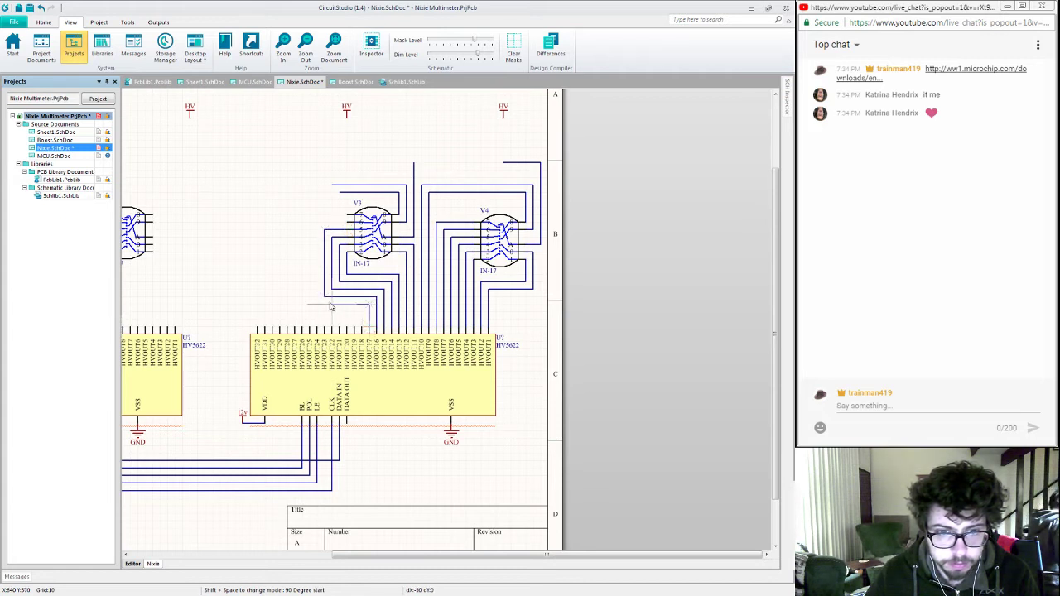
{"action": "left_click", "coordinate": [315, 222]}
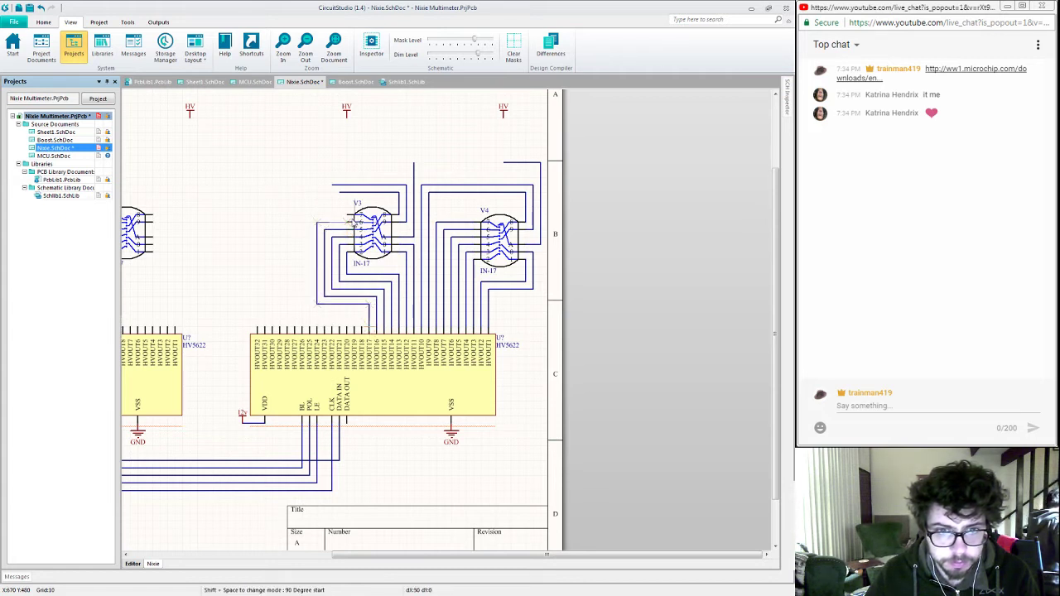
{"action": "left_click", "coordinate": [352, 222]}
{"action": "left_click", "coordinate": [351, 215]}
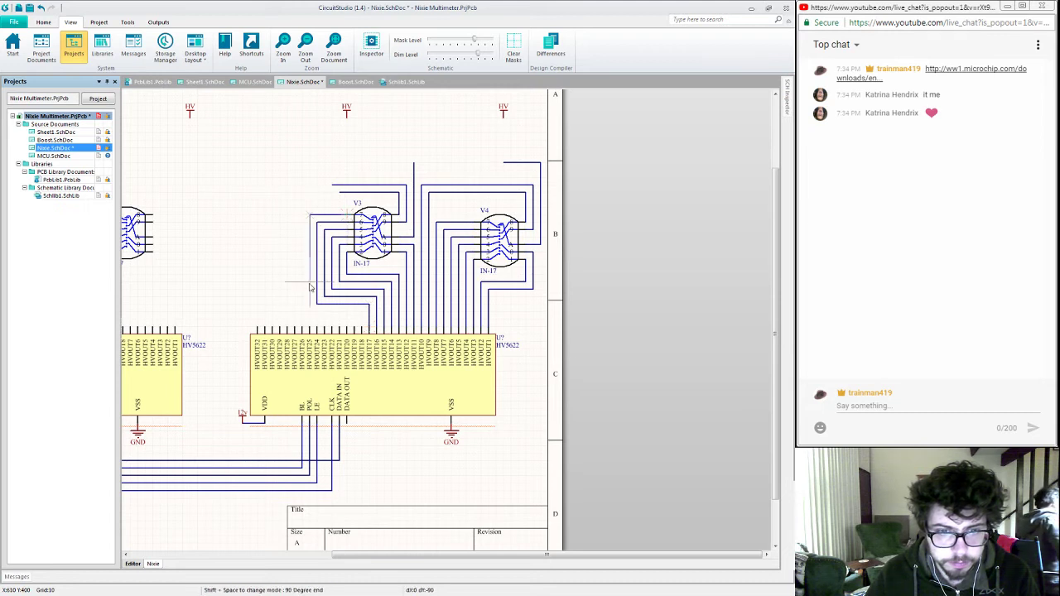
{"action": "left_click", "coordinate": [310, 312]}
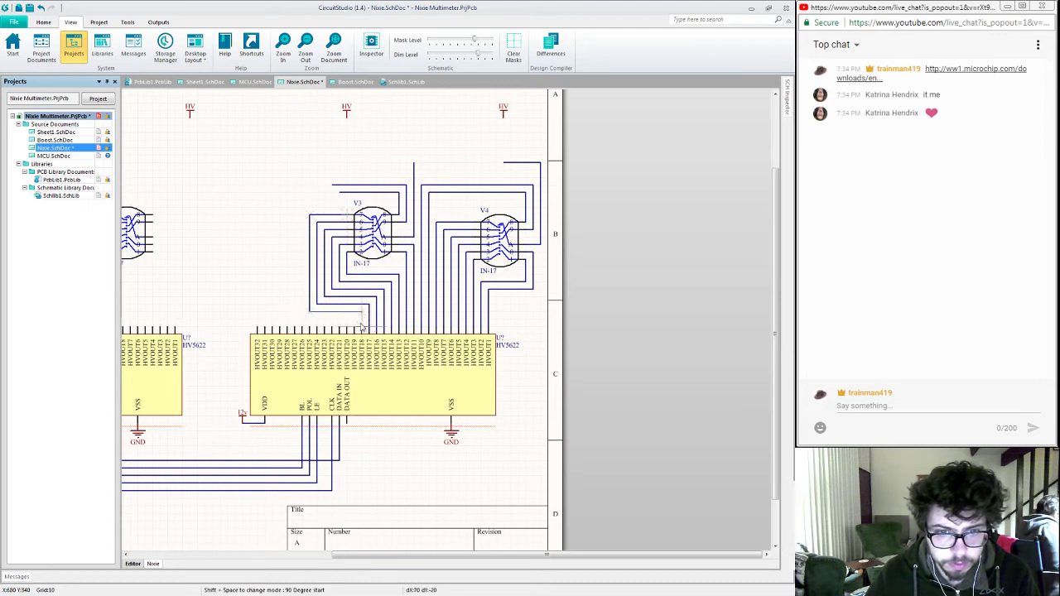
{"action": "left_click", "coordinate": [361, 329]}
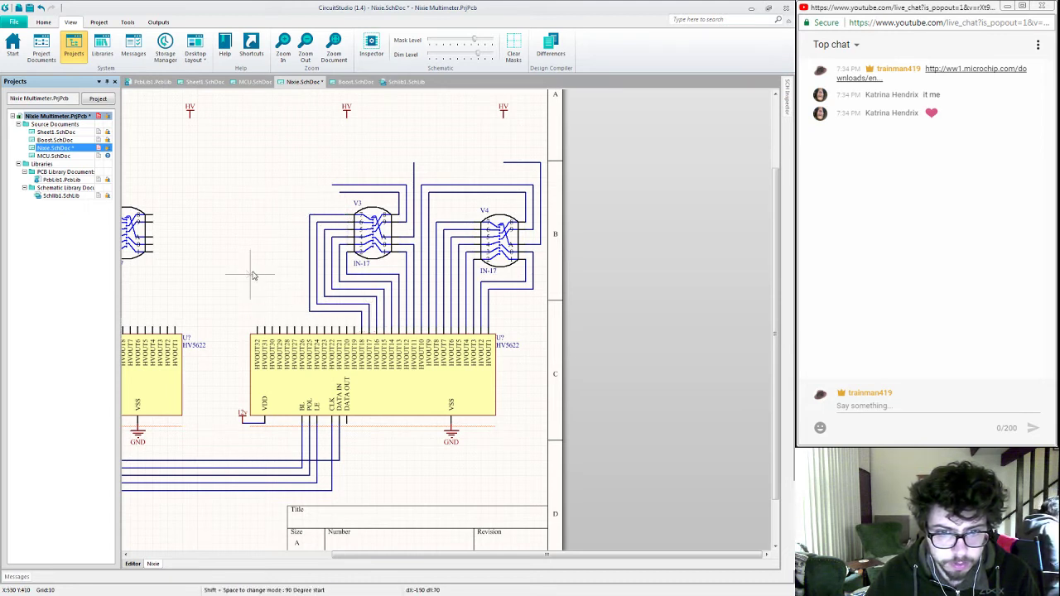
Step: Extend the open wire from V3's pin 8 left past the wire bundle and down toward the HV5622
{"action": "left_click", "coordinate": [340, 193]}
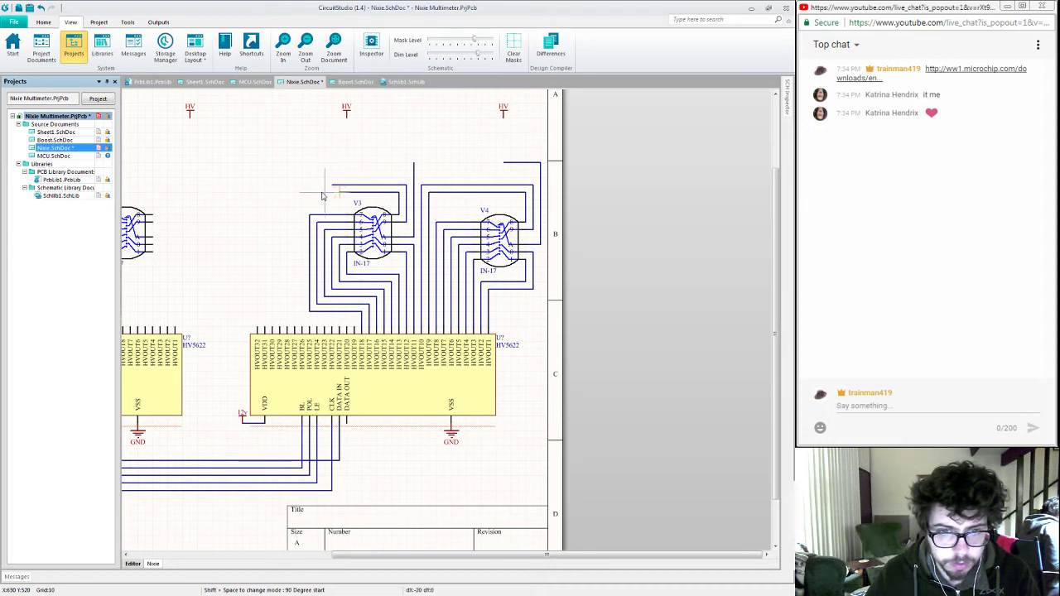
{"action": "left_click", "coordinate": [303, 318]}
{"action": "key", "text": "Escape"}
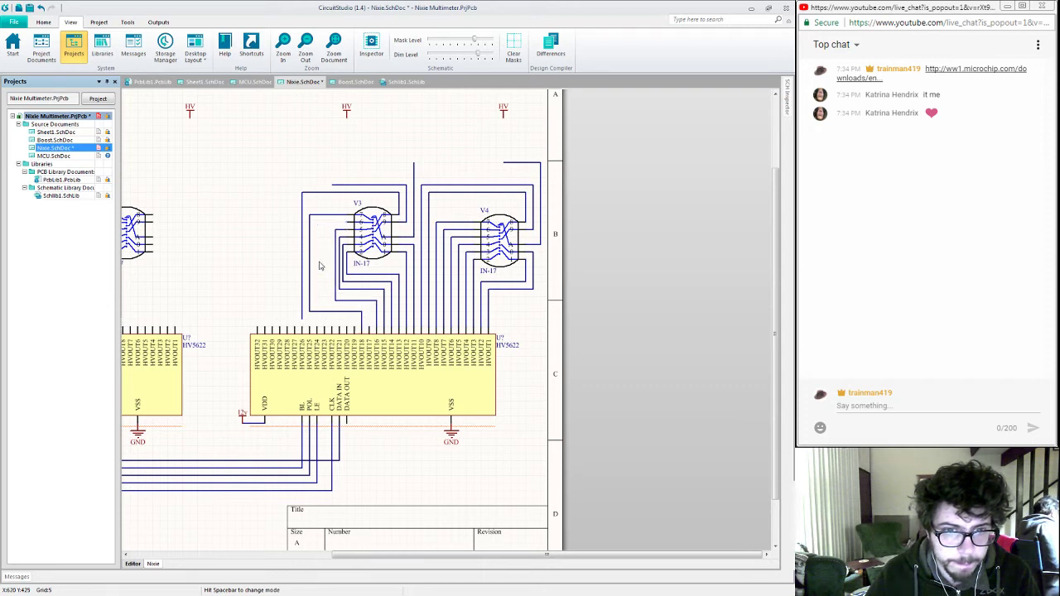
Step: Pack the wires from V3's left-side pins closer together, tightening both their vertical and horizontal runs on a grid of 5
{"action": "left_click_drag", "start_coordinate": [311, 261], "coordinate": [329, 264]}
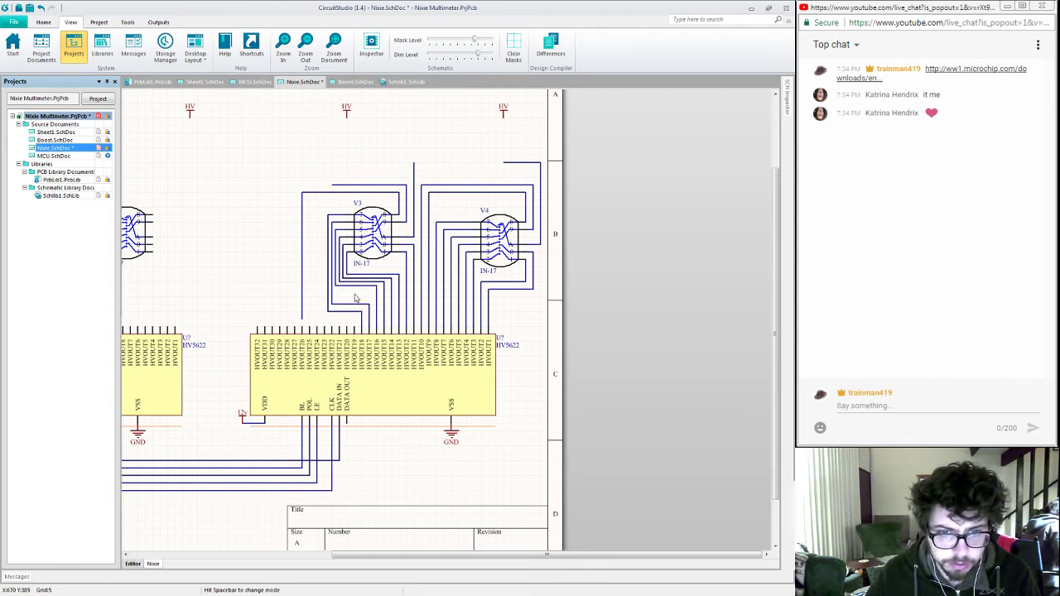
{"action": "left_click", "coordinate": [356, 304]}
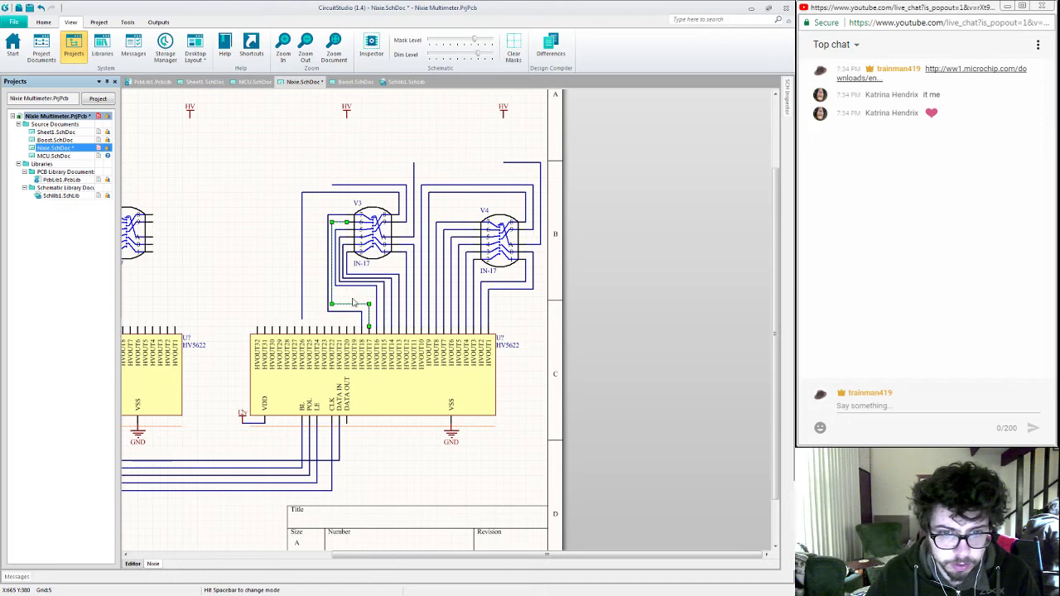
{"action": "left_click", "coordinate": [350, 295]}
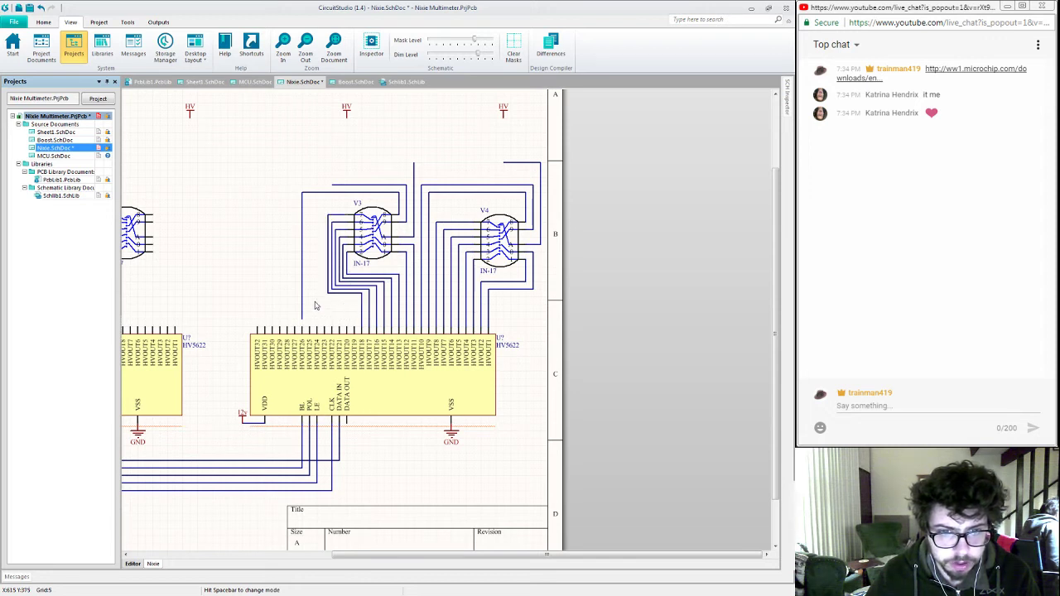
Step: Move pin 8's wire against V3's wire bundle, shorten its lower end, and connect it to HVOUT19
{"action": "left_click_drag", "start_coordinate": [303, 243], "coordinate": [326, 238]}
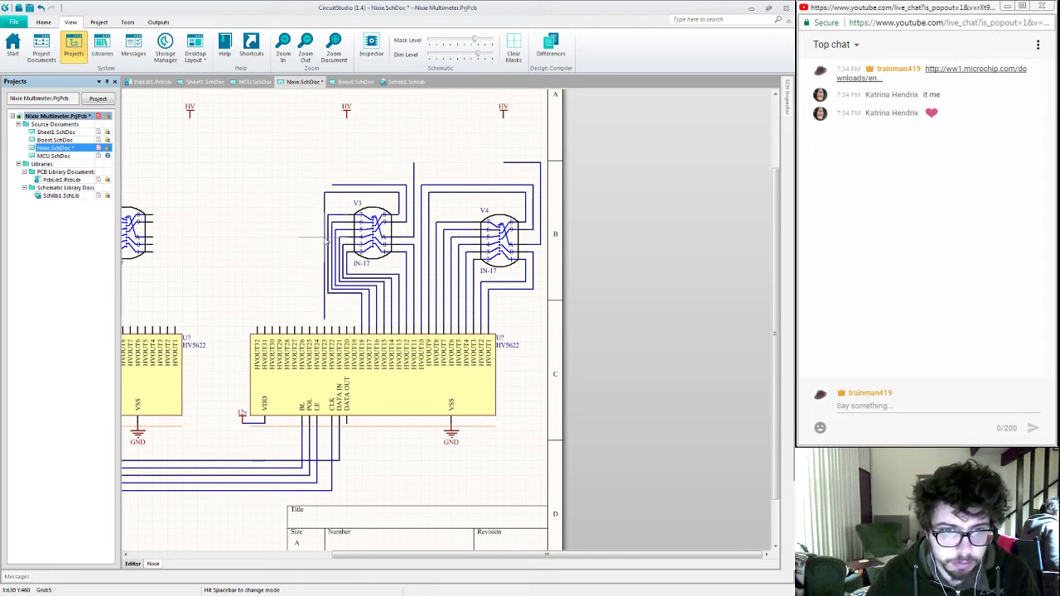
{"action": "mouse_move", "coordinate": [323, 318]}
{"action": "left_mouse_down"}
{"action": "mouse_move", "coordinate": [323, 294]}
{"action": "mouse_move", "coordinate": [323, 319]}
{"action": "left_mouse_up"}
{"action": "left_click", "coordinate": [321, 313]}
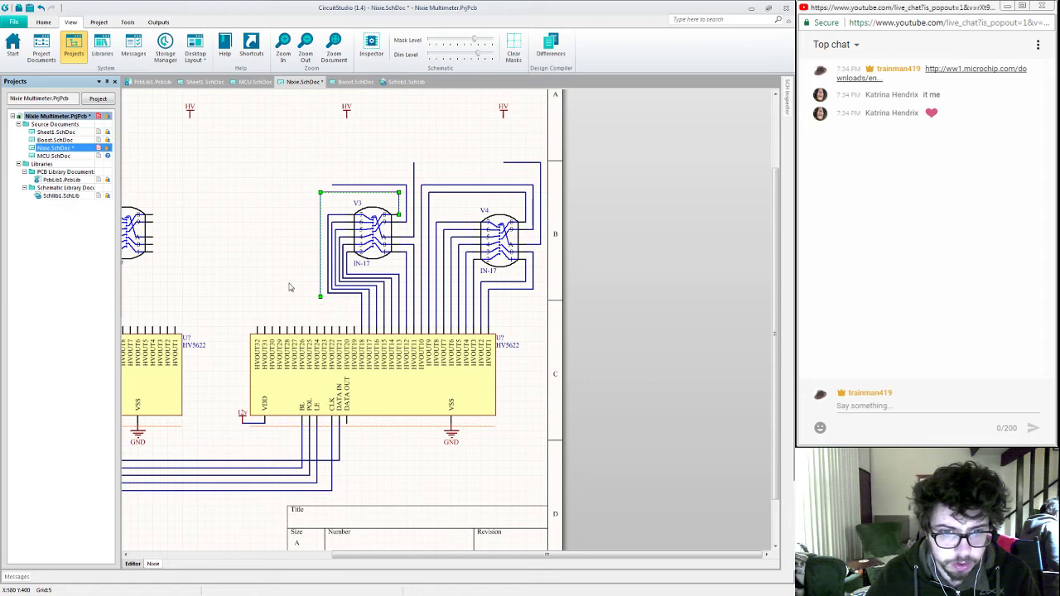
{"action": "left_click", "coordinate": [290, 287]}
{"action": "left_click_drag", "start_coordinate": [321, 267], "coordinate": [325, 267]}
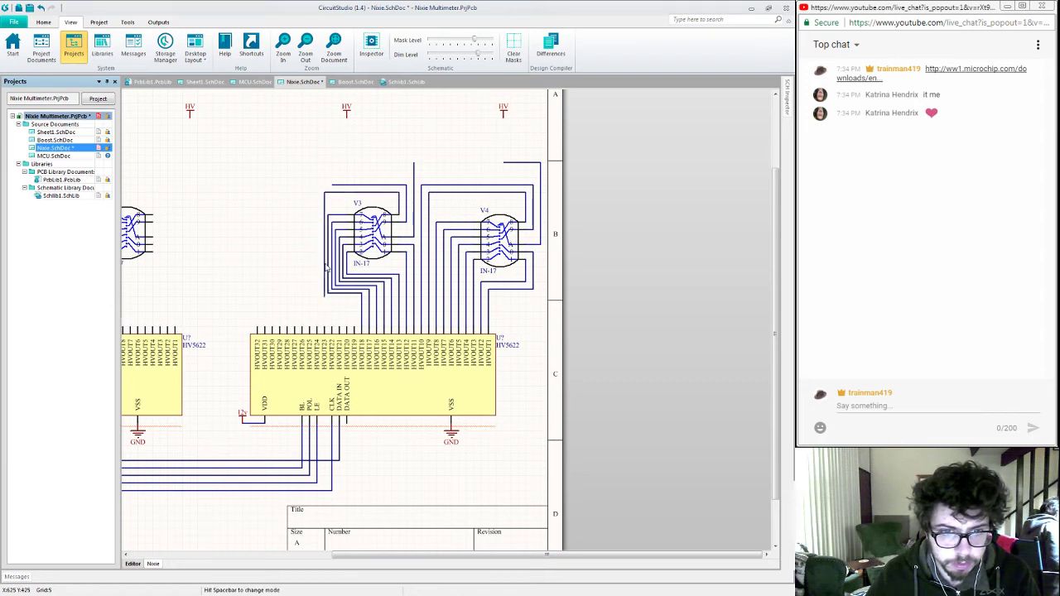
{"action": "key", "text": "ctrl+w"}
{"action": "left_click", "coordinate": [325, 297]}
{"action": "left_click", "coordinate": [355, 296]}
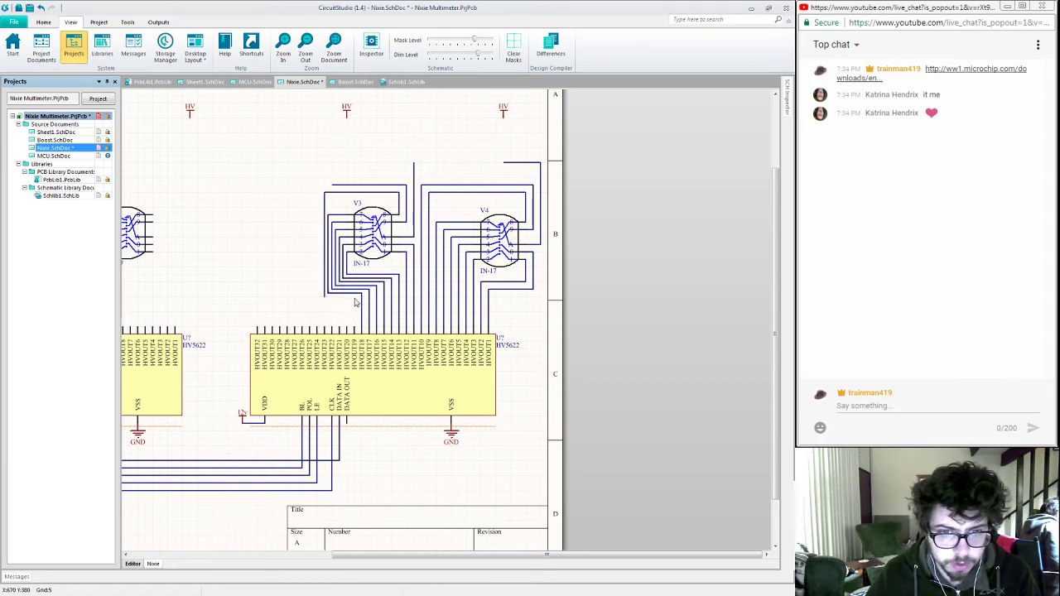
{"action": "left_click", "coordinate": [354, 324]}
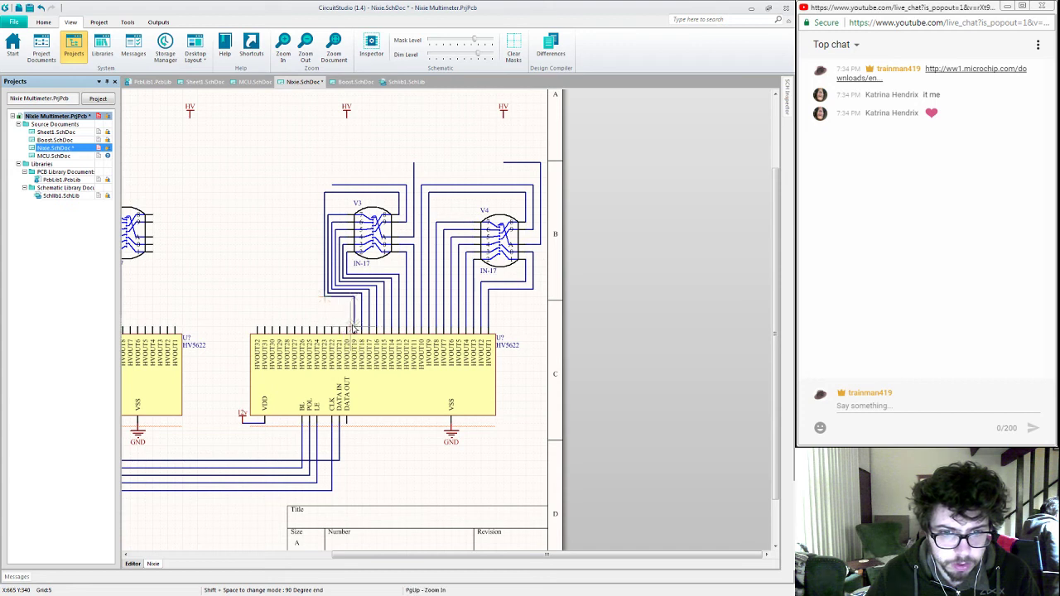
Step: Continue pin 9's wire around V3's bundle to HVOUT20, and save the schematic
{"action": "right_click", "coordinate": [321, 189]}
{"action": "key", "text": "ctrl+w"}
{"action": "left_click", "coordinate": [322, 188]}
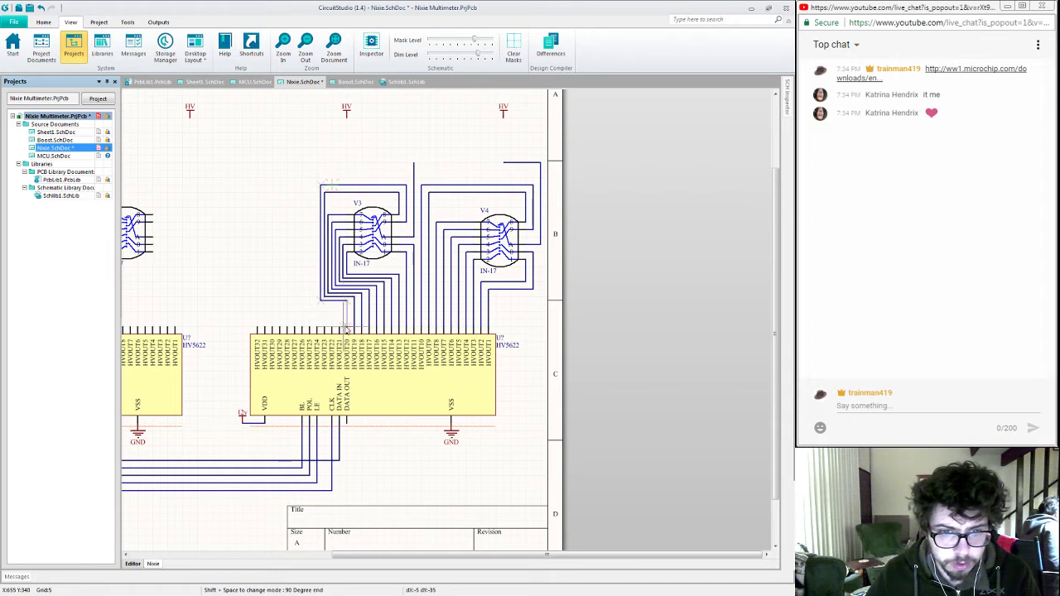
{"action": "right_click", "coordinate": [287, 310]}
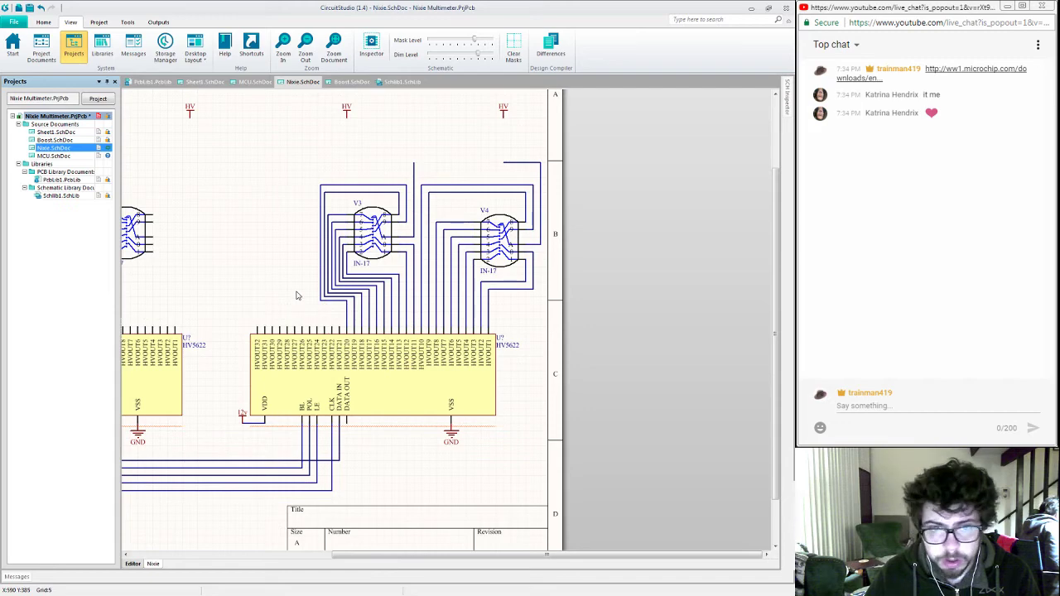
Step: Pack the vertical wire runs on the right sides of V3 and V4 closer together, including pins 9, A and V4's pin 0
{"action": "right_click_drag", "start_coordinate": [287, 306], "coordinate": [223, 289]}
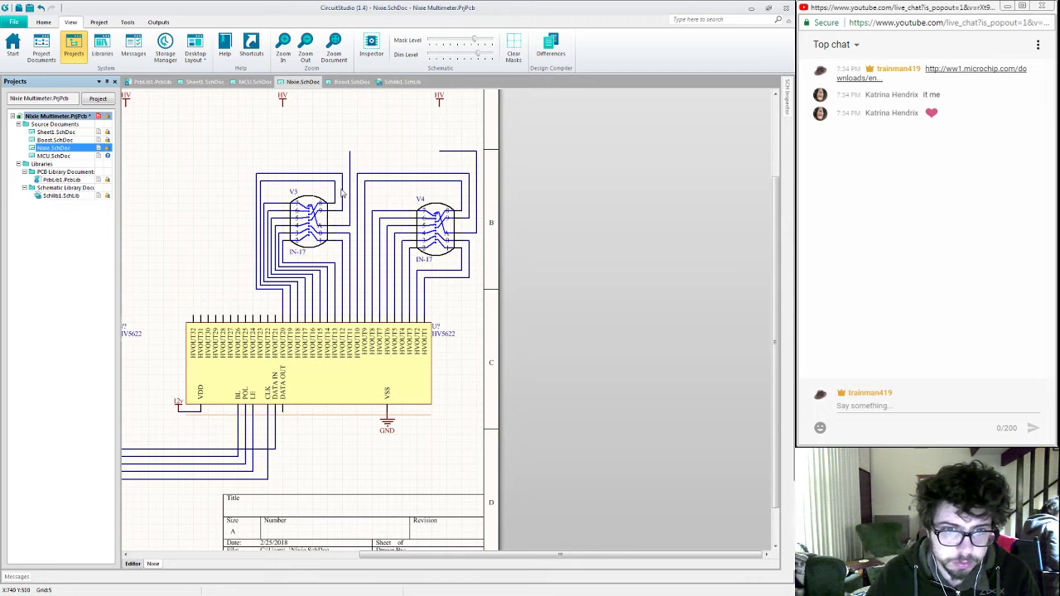
{"action": "key", "text": "ctrl+w"}
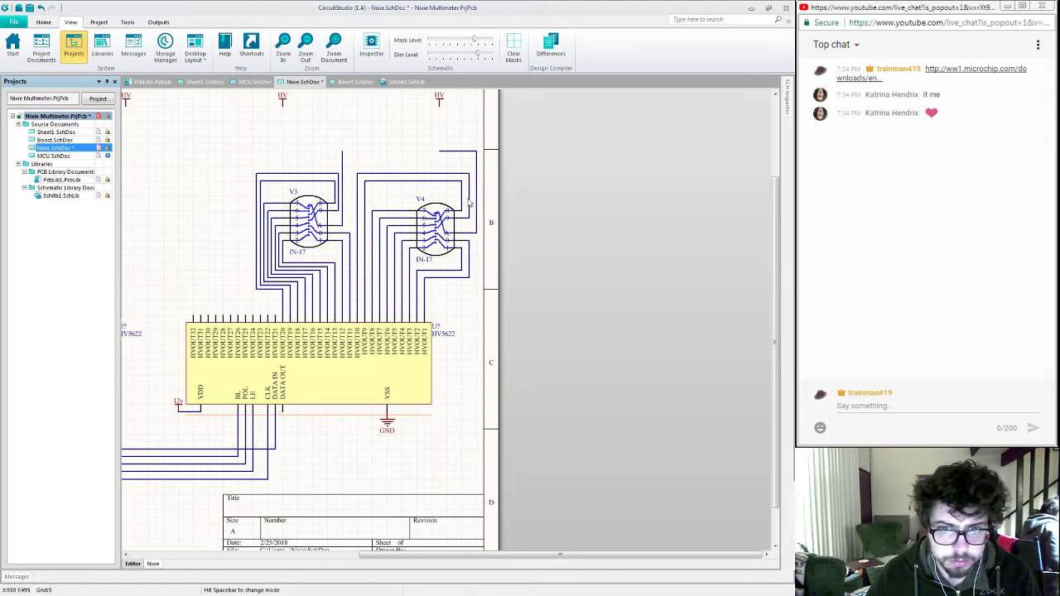
{"action": "left_click", "coordinate": [468, 199]}
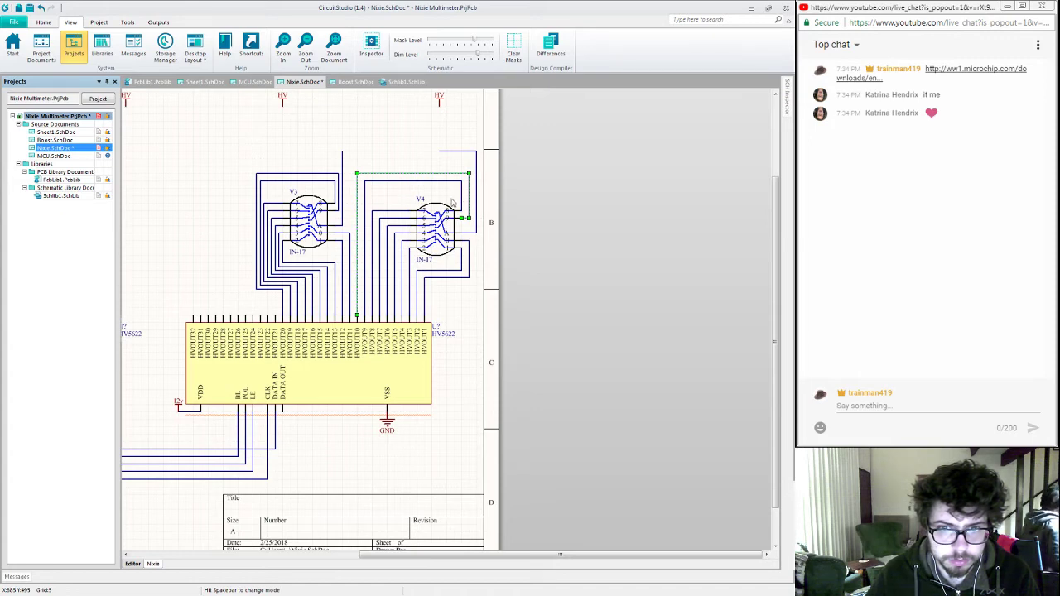
{"action": "left_click", "coordinate": [453, 203]}
{"action": "scroll", "coordinate": [453, 203], "scroll_direction": "up", "scroll_amount": 3, "text": "ctrl"}
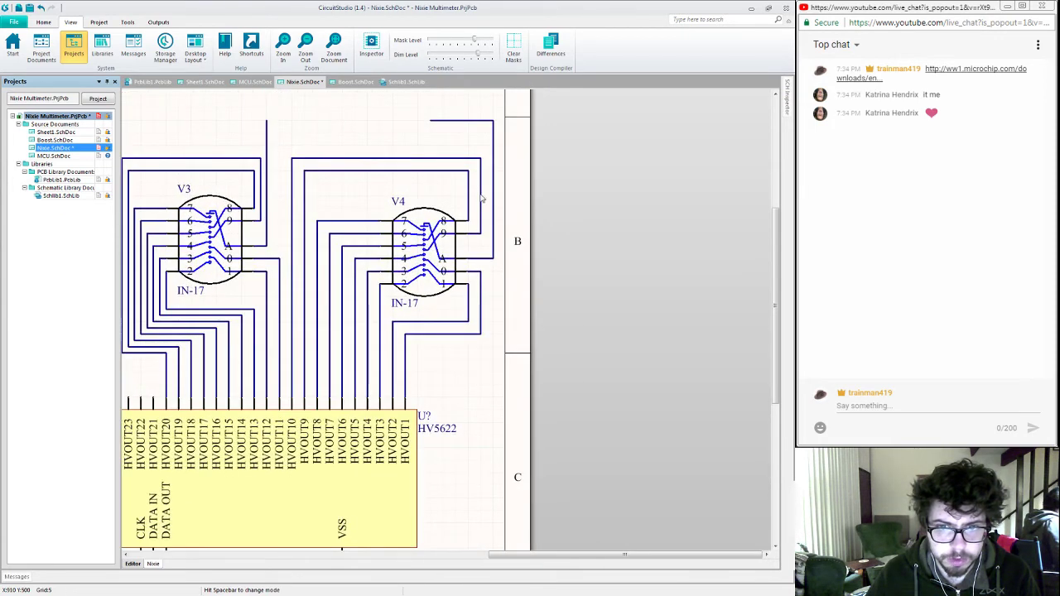
{"action": "left_click_drag", "start_coordinate": [481, 198], "coordinate": [476, 200]}
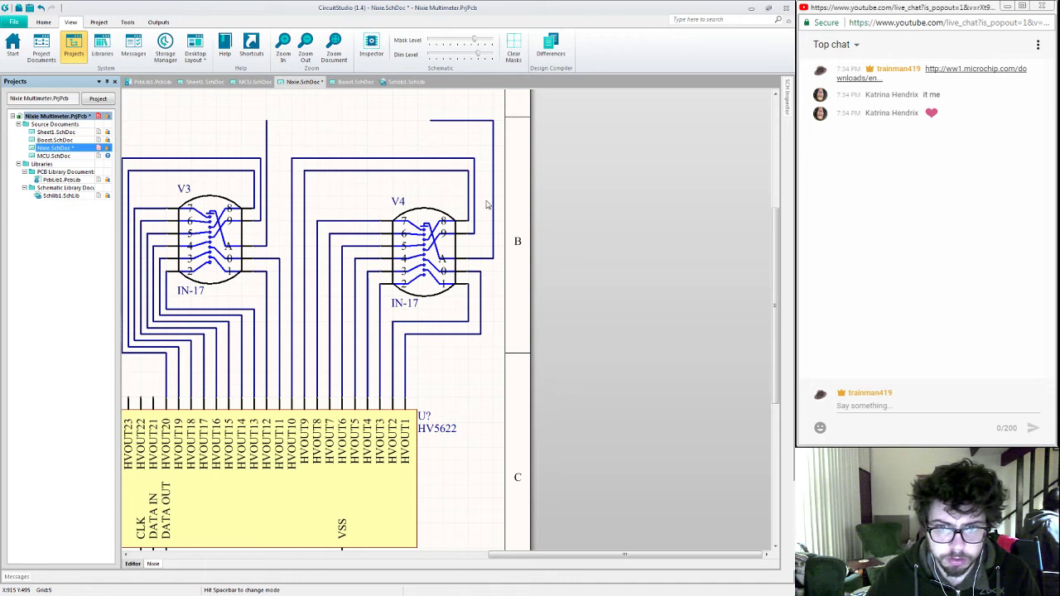
{"action": "left_click_drag", "start_coordinate": [494, 203], "coordinate": [484, 205]}
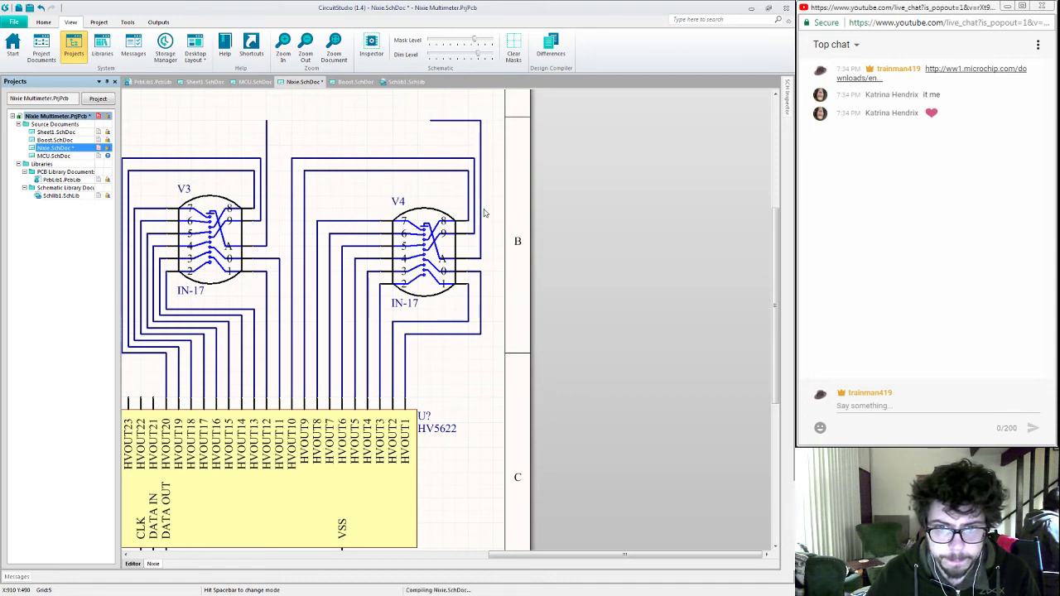
{"action": "left_click_drag", "start_coordinate": [481, 299], "coordinate": [475, 311]}
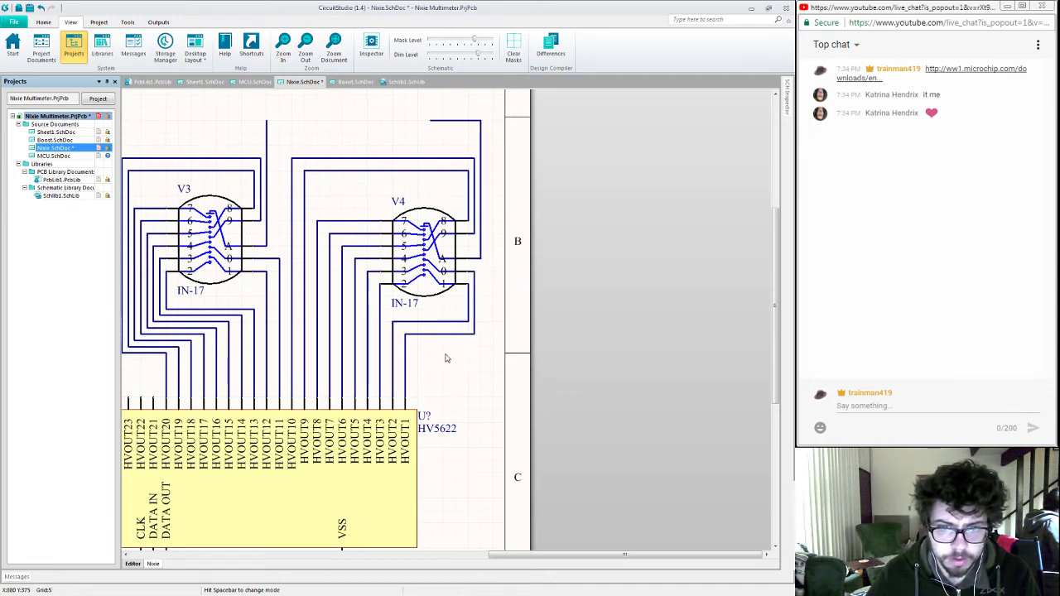
Step: Move tube V2 beside V3's wire bundle, above the unused HVOUT pins of the second HV5622
{"action": "scroll", "coordinate": [252, 300], "scroll_direction": "down", "scroll_amount": 5, "text": "ctrl"}
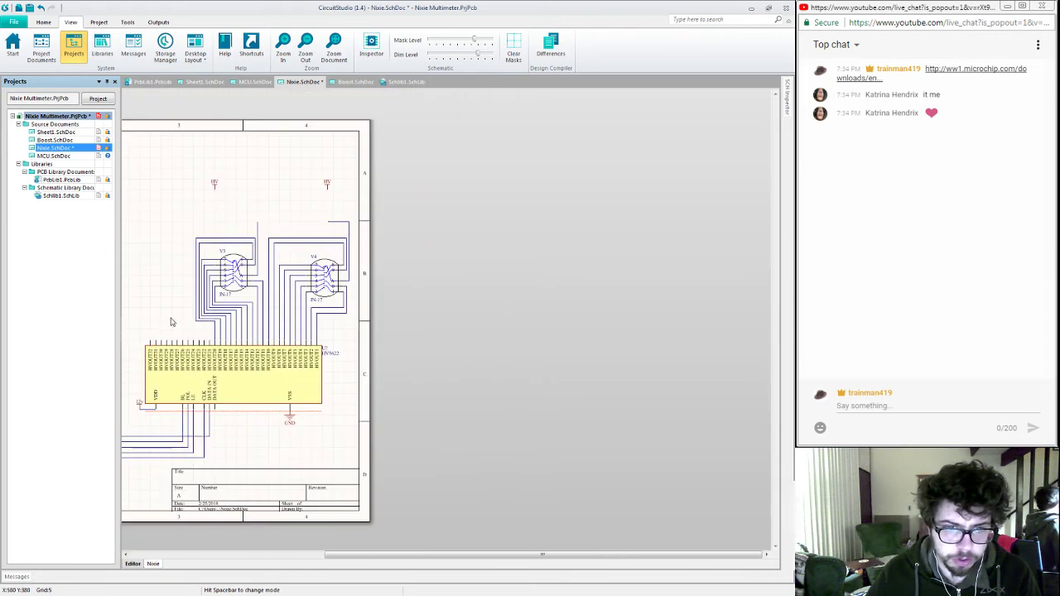
{"action": "scroll", "coordinate": [257, 293], "scroll_direction": "up", "scroll_amount": 3, "text": "ctrl"}
{"action": "right_click_drag", "start_coordinate": [402, 304], "coordinate": [416, 314]}
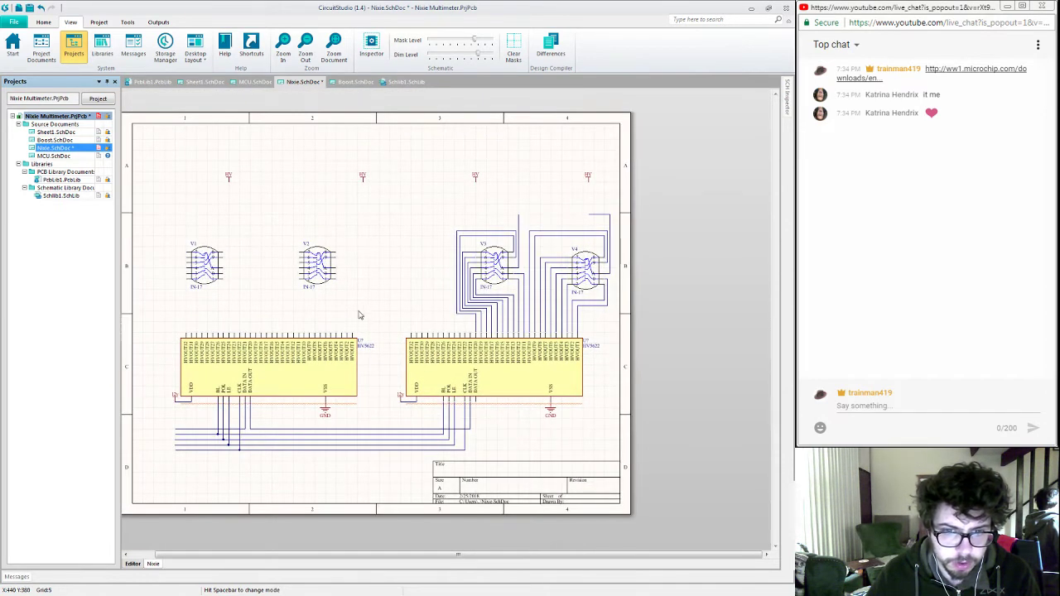
{"action": "left_click_drag", "start_coordinate": [344, 268], "coordinate": [395, 271]}
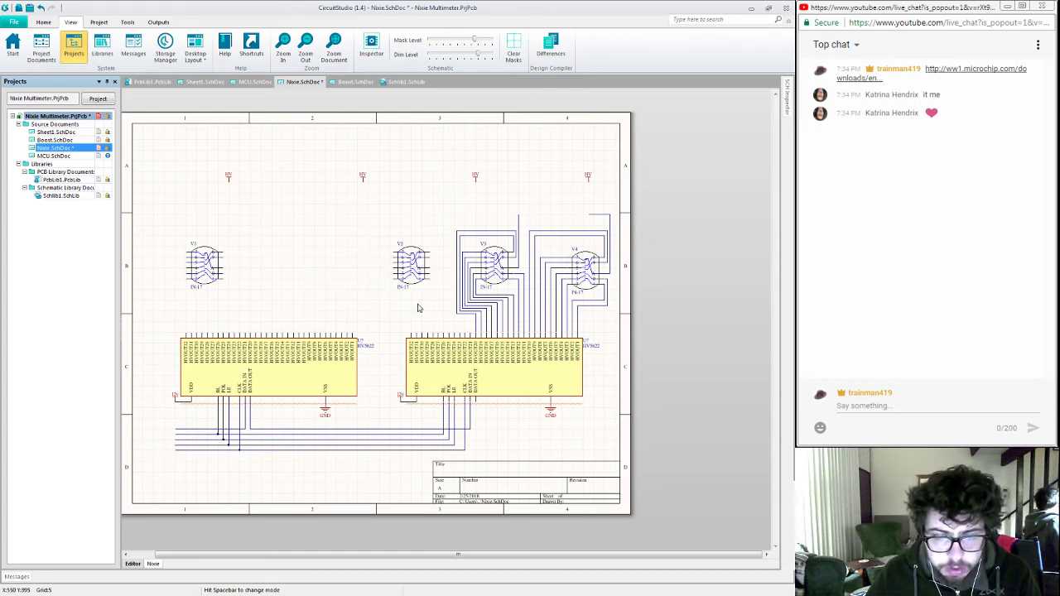
{"action": "scroll", "coordinate": [418, 309], "scroll_direction": "up", "scroll_amount": 5, "text": "ctrl"}
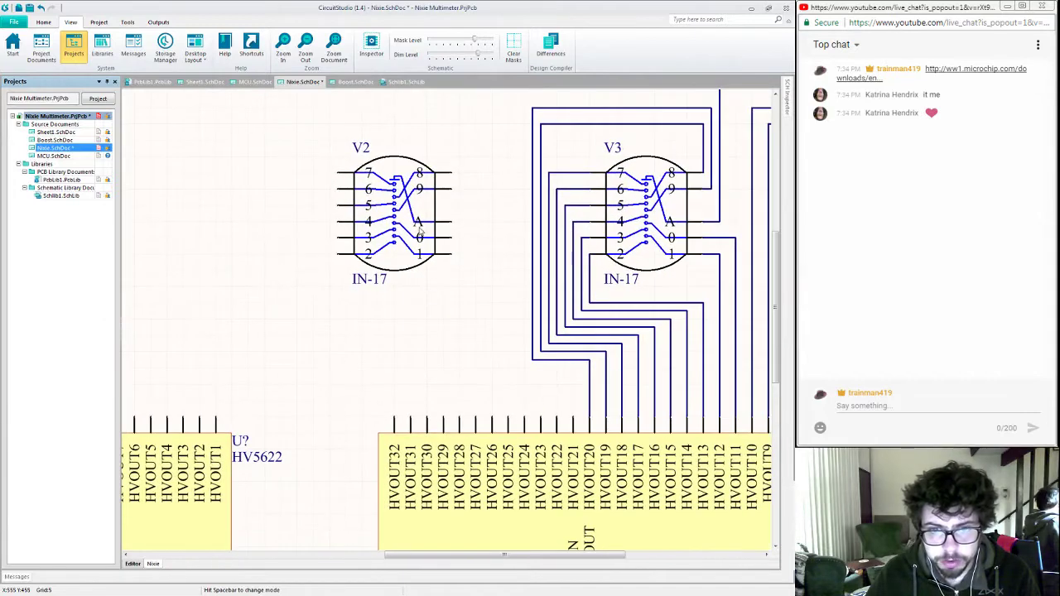
{"action": "left_click_drag", "start_coordinate": [396, 222], "coordinate": [404, 222]}
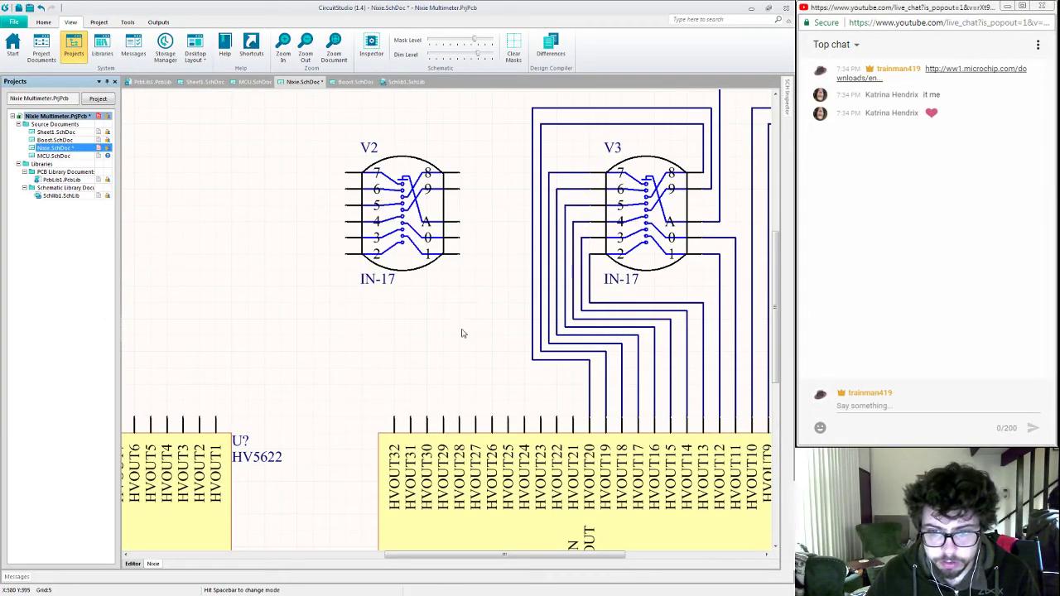
Step: Wire HVOUT21 to V2's pin 0 and HVOUT22 to its pin 1, stepping both wires alongside V3's bundle
{"action": "key", "text": "ctrl+w"}
{"action": "left_click", "coordinate": [574, 419]}
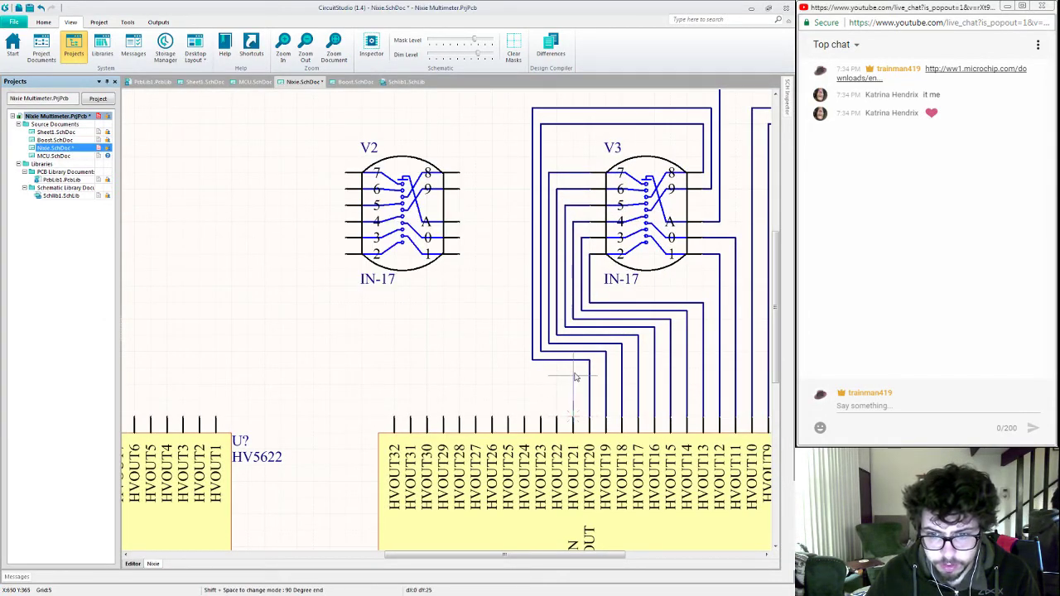
{"action": "left_click", "coordinate": [526, 370]}
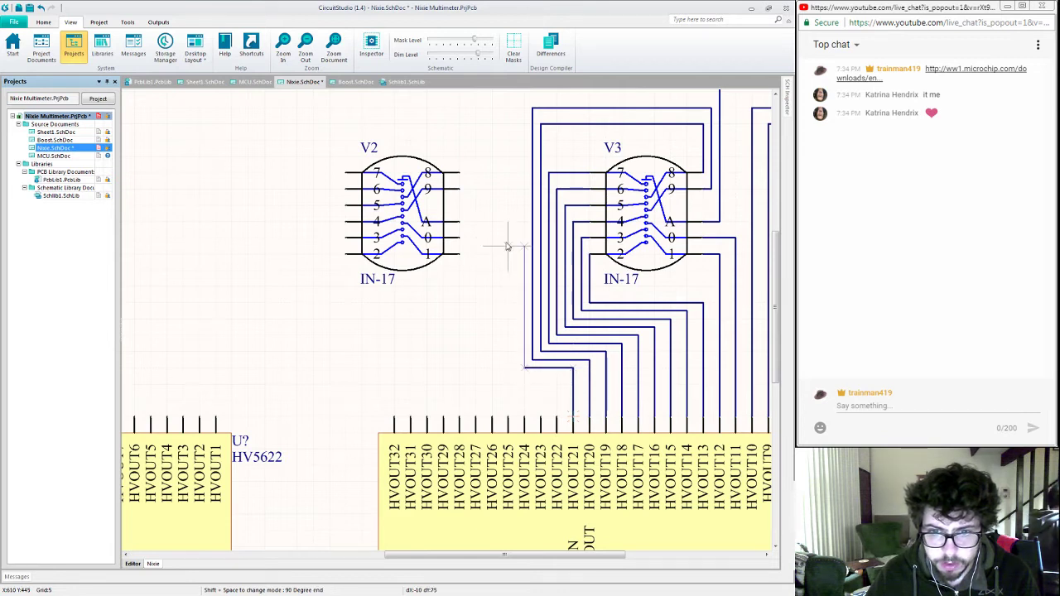
{"action": "left_click", "coordinate": [460, 238]}
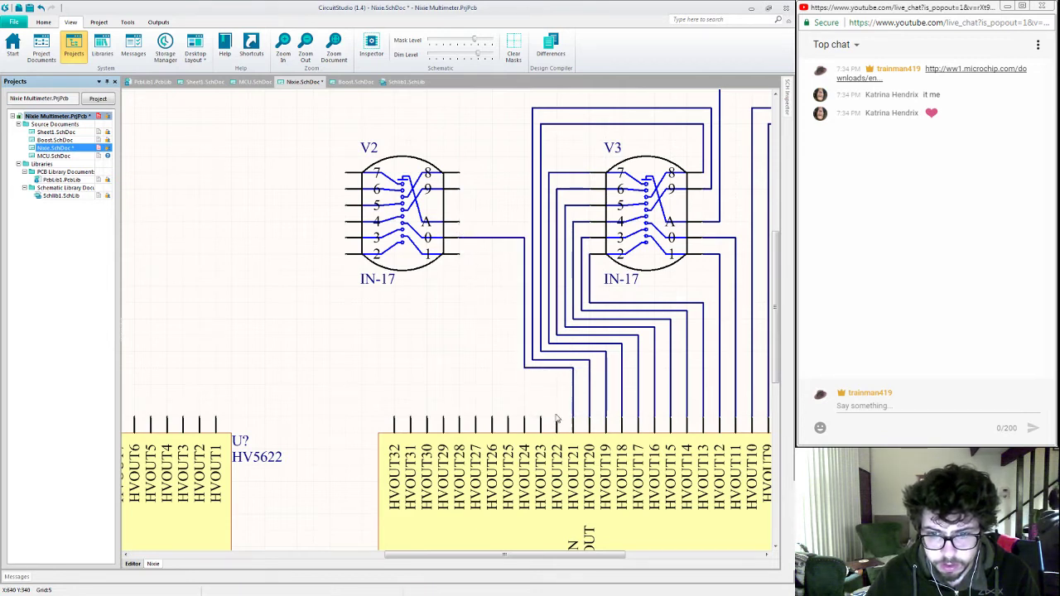
{"action": "left_click", "coordinate": [516, 376]}
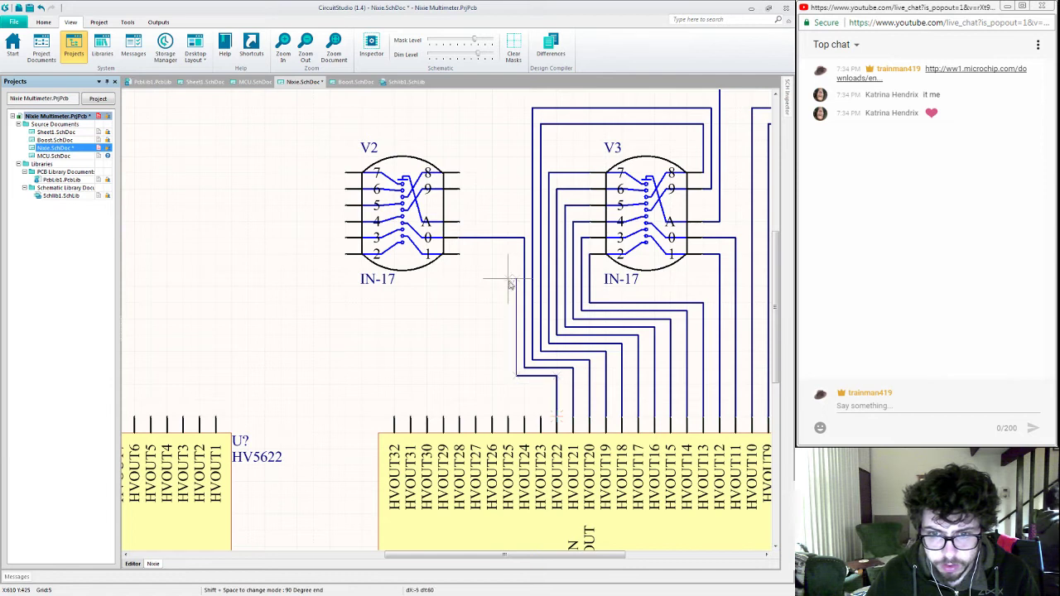
{"action": "left_click", "coordinate": [464, 255]}
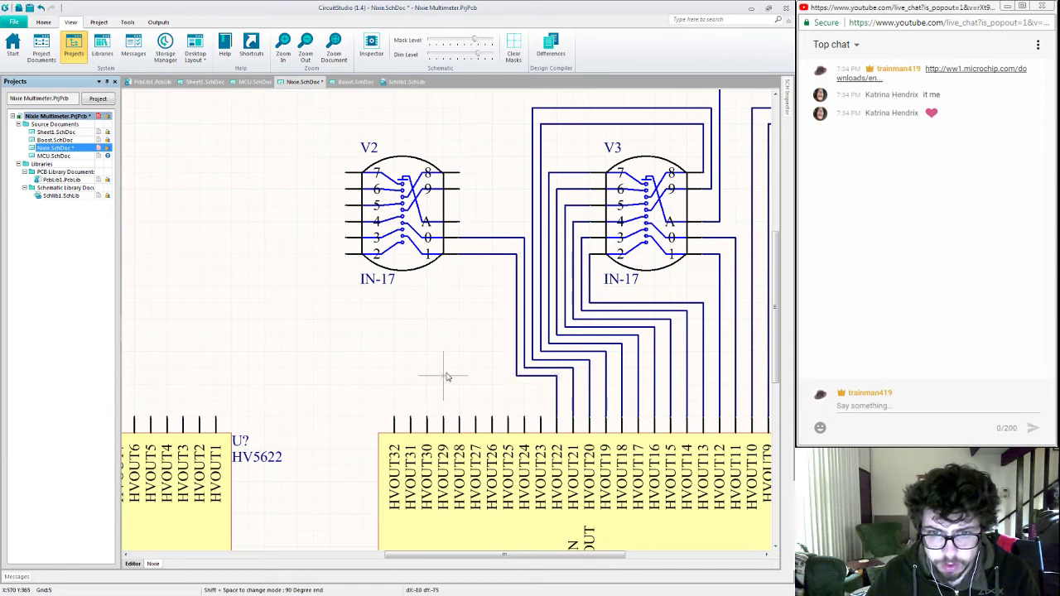
Step: Wire HVOUT23 to V2's pin 2 and HVOUT24 to its pin 3, routing both wires beneath the tube
{"action": "left_click", "coordinate": [541, 418]}
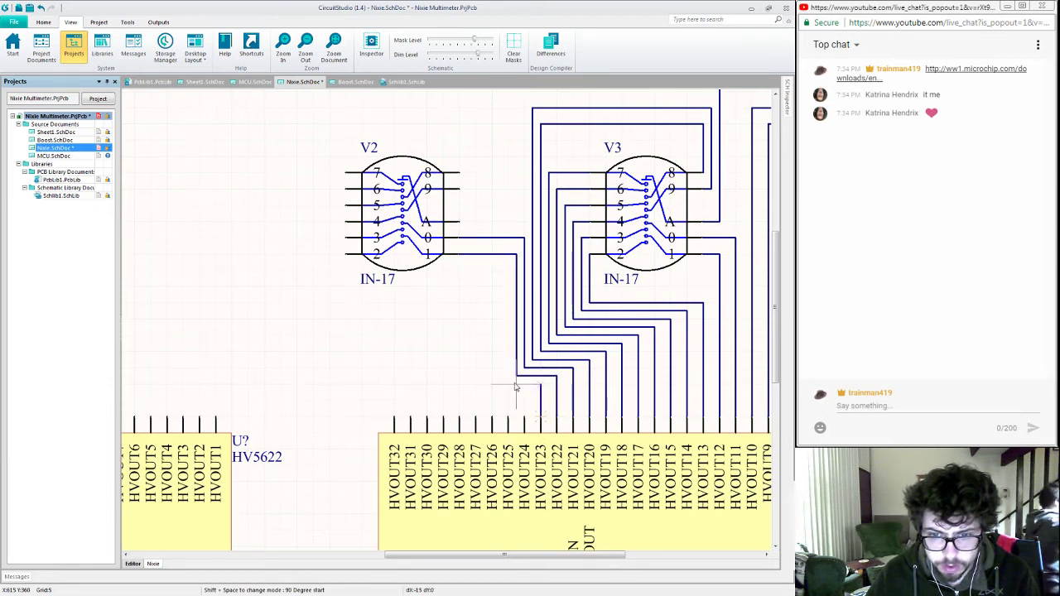
{"action": "left_click", "coordinate": [507, 383]}
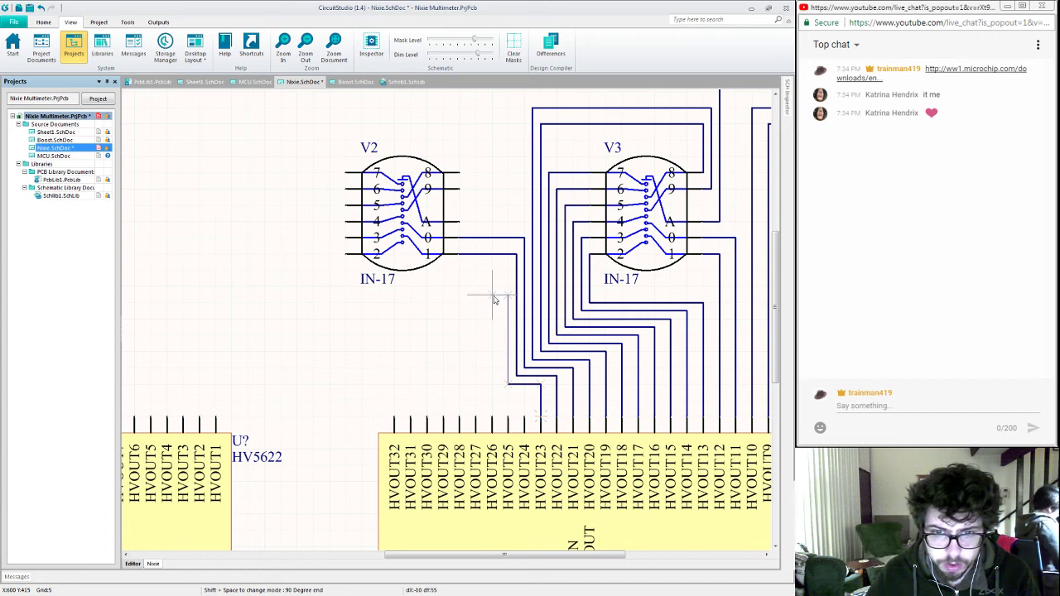
{"action": "left_click", "coordinate": [495, 297]}
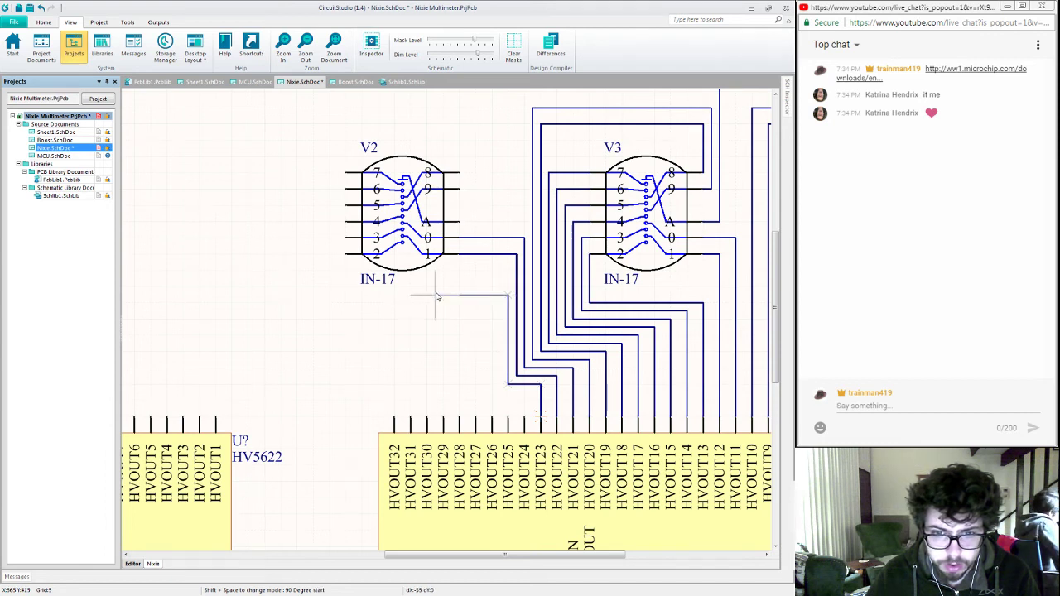
{"action": "left_click", "coordinate": [346, 257]}
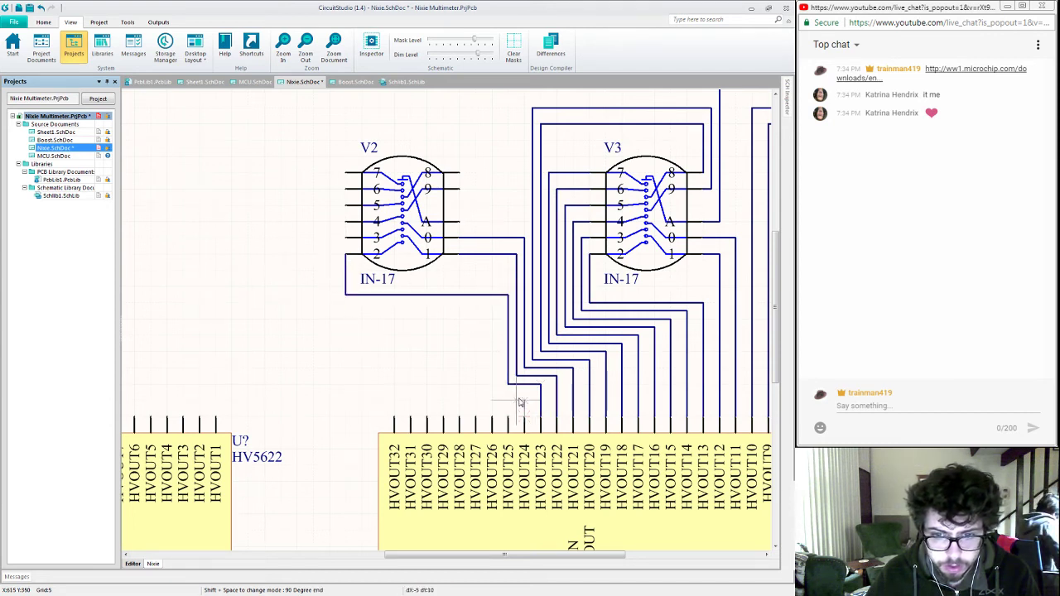
{"action": "key", "text": "space"}
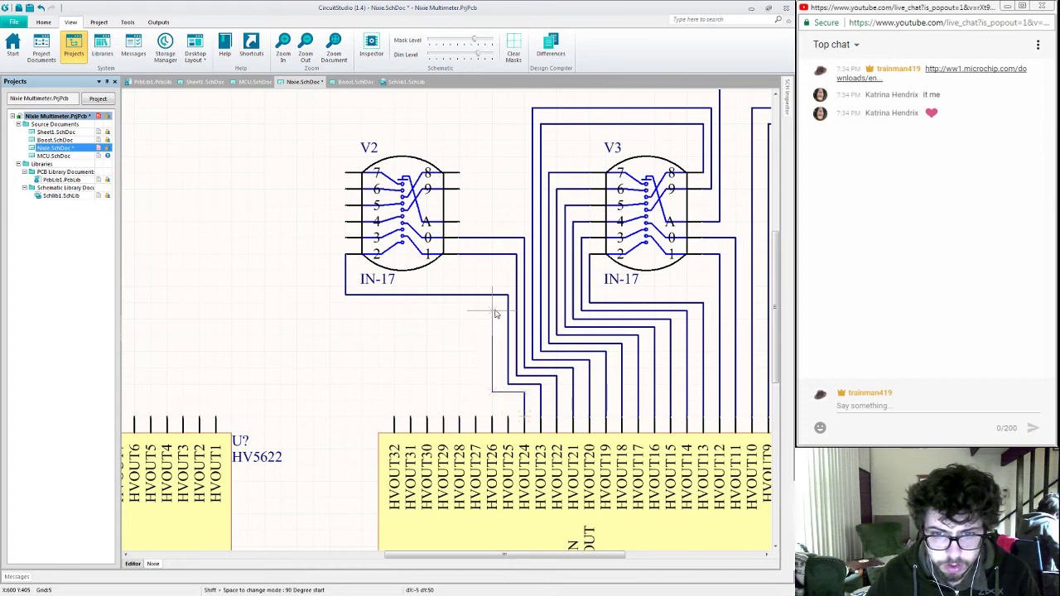
{"action": "left_click", "coordinate": [345, 239]}
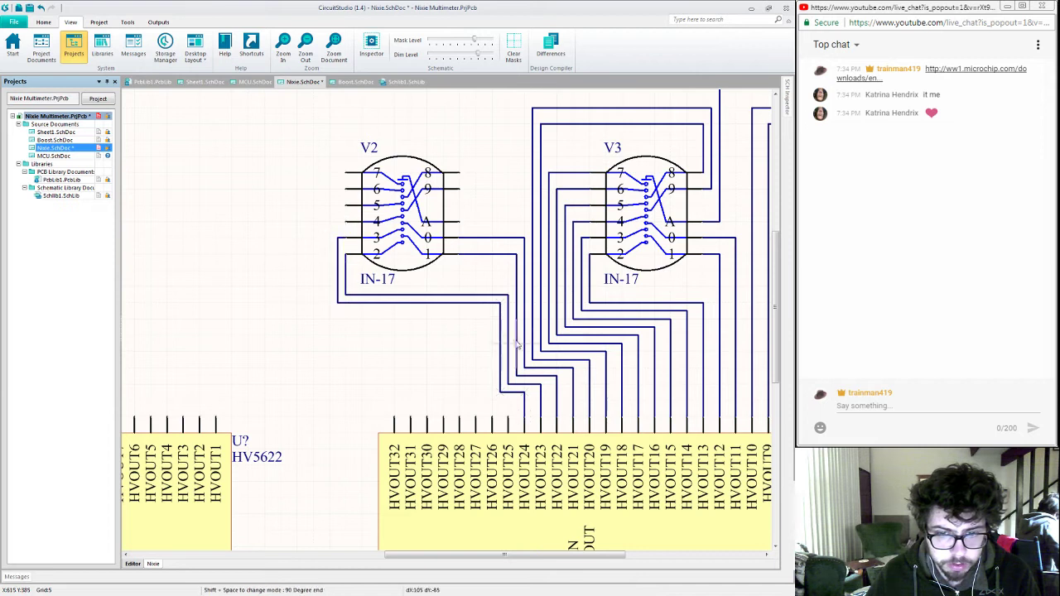
Step: Wire HVOUT25 to V2's pin 4 and HVOUT26 to its pin 5, nesting them outside the pin 3 wire
{"action": "left_click", "coordinate": [493, 403]}
{"action": "key", "text": "space"}
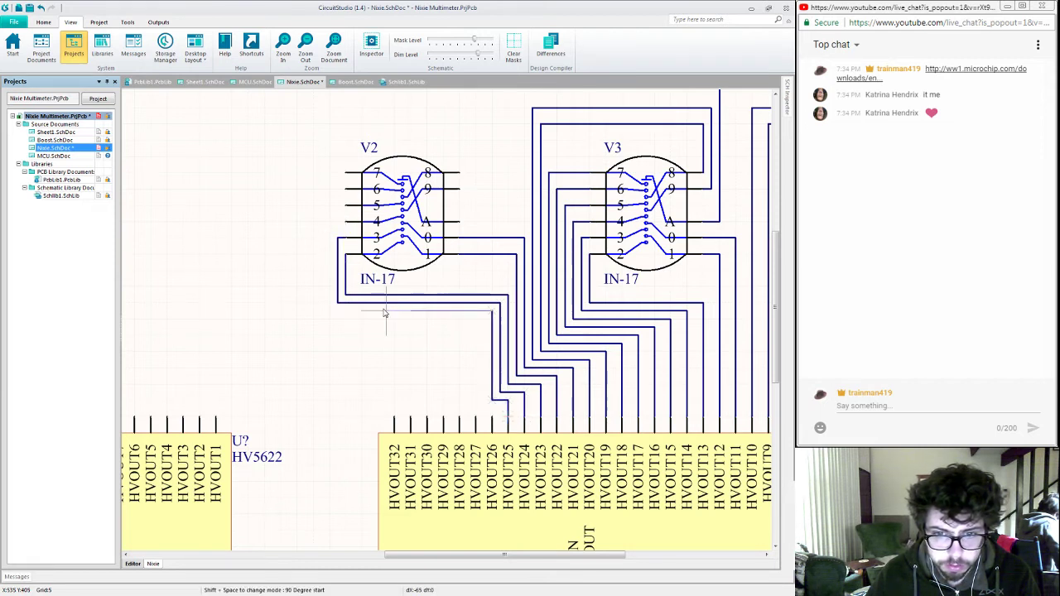
{"action": "left_click", "coordinate": [329, 306]}
{"action": "left_click", "coordinate": [346, 222]}
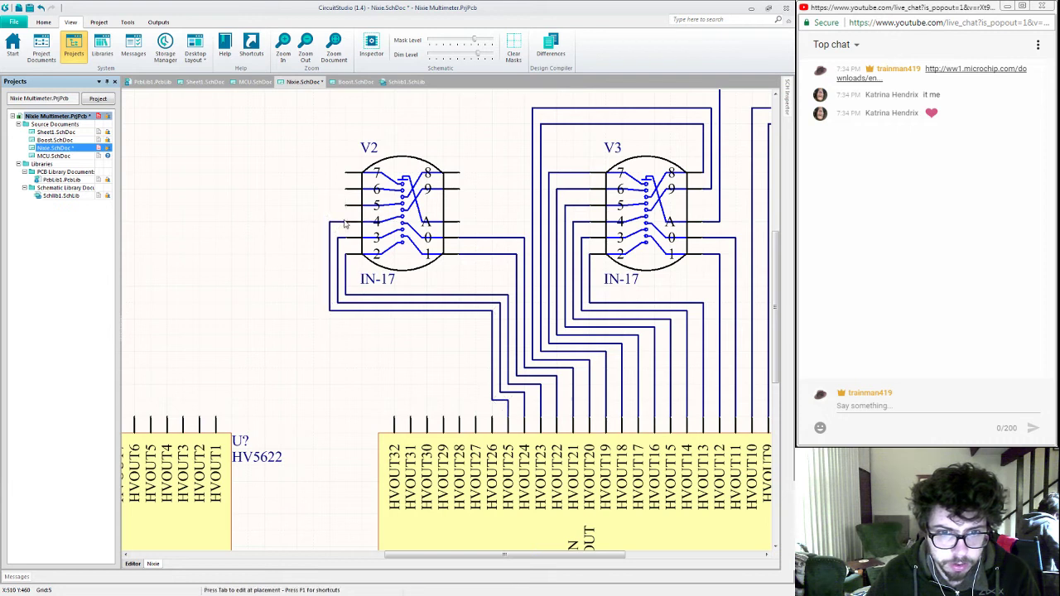
{"action": "left_click", "coordinate": [493, 410]}
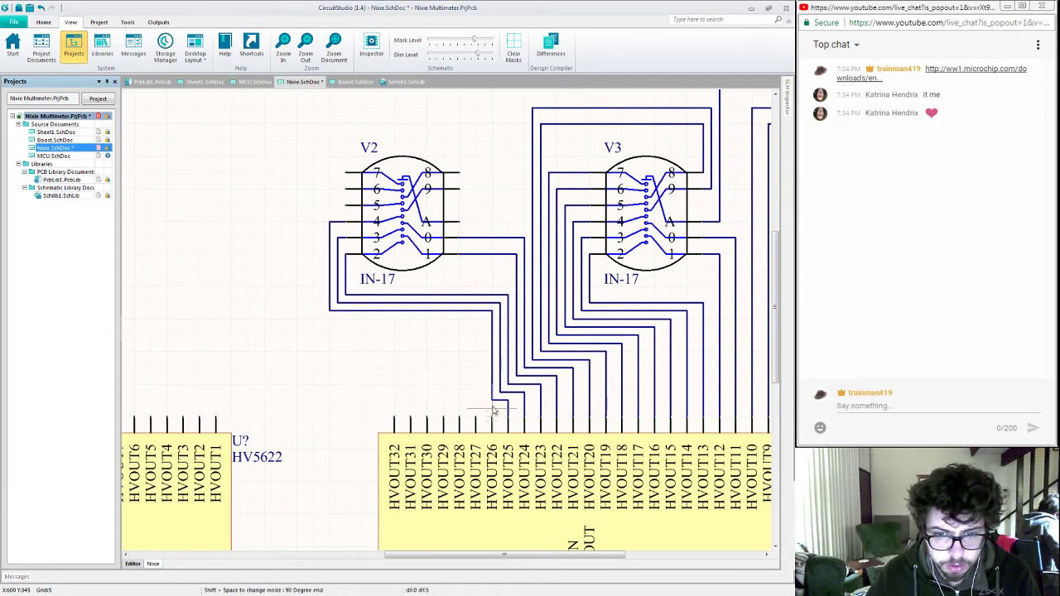
{"action": "key", "text": "space"}
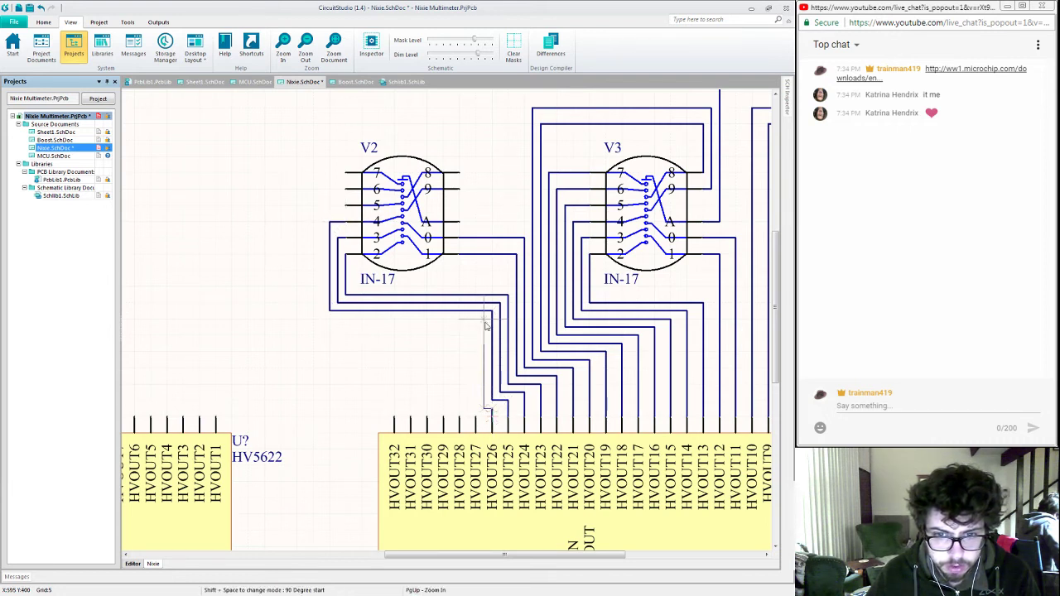
{"action": "key", "text": "space"}
{"action": "left_click", "coordinate": [321, 320]}
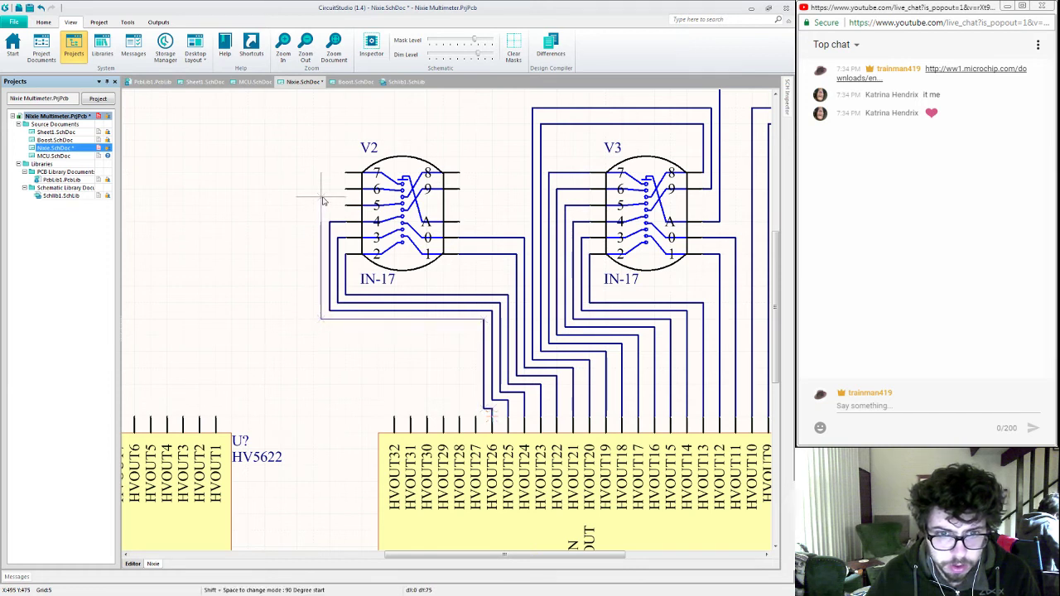
{"action": "left_click", "coordinate": [343, 206]}
Step: Wire HVOUT27 to V2's pin 6 and HVOUT28 to its pin 7 around the outside of V2's bundle
{"action": "left_click", "coordinate": [477, 418]}
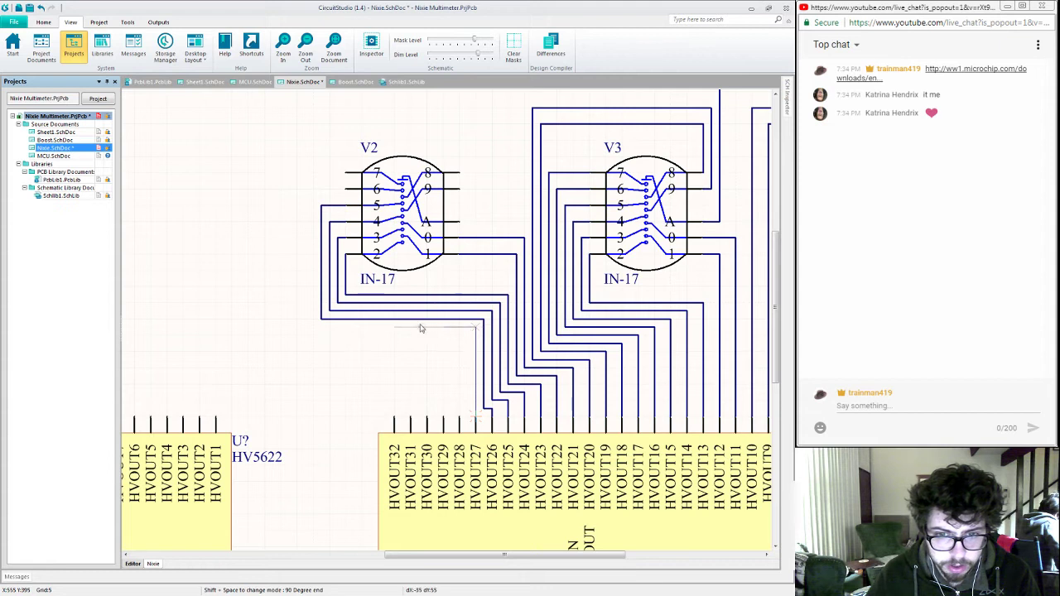
{"action": "left_click", "coordinate": [313, 325]}
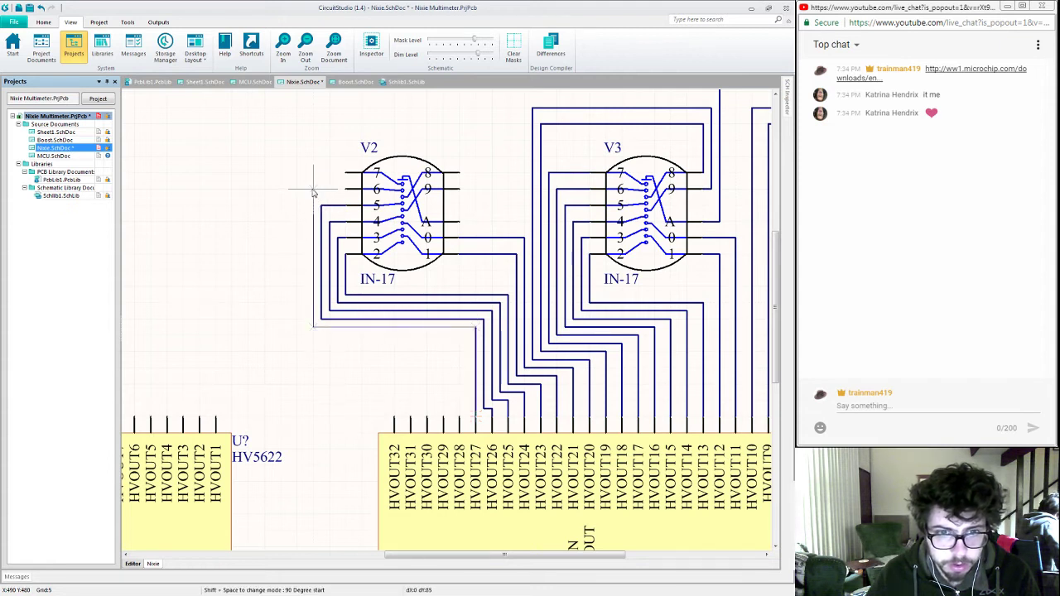
{"action": "left_click", "coordinate": [345, 189]}
{"action": "left_click", "coordinate": [459, 416]}
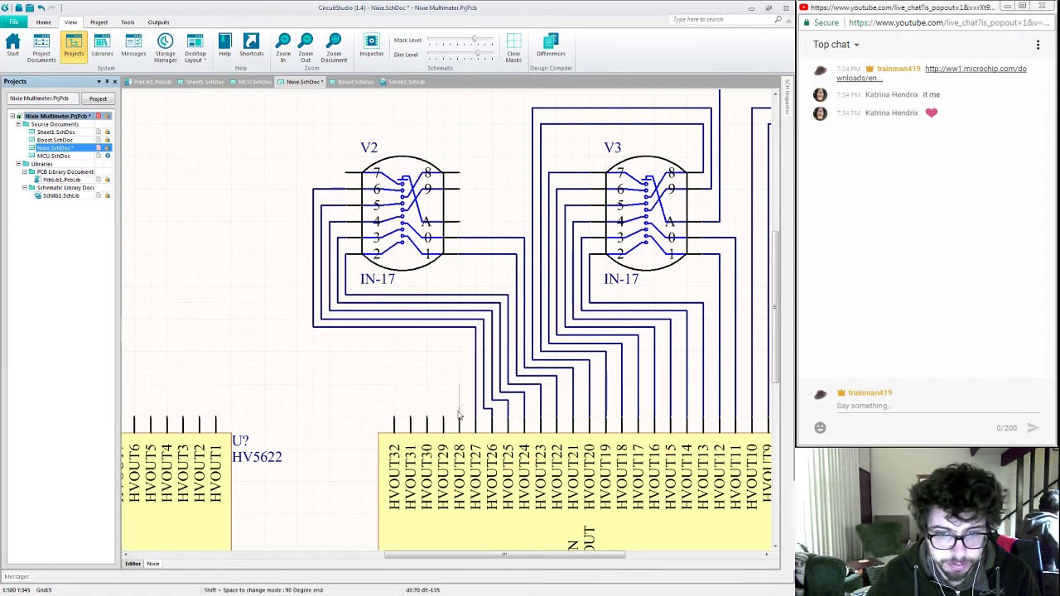
{"action": "left_click", "coordinate": [461, 336]}
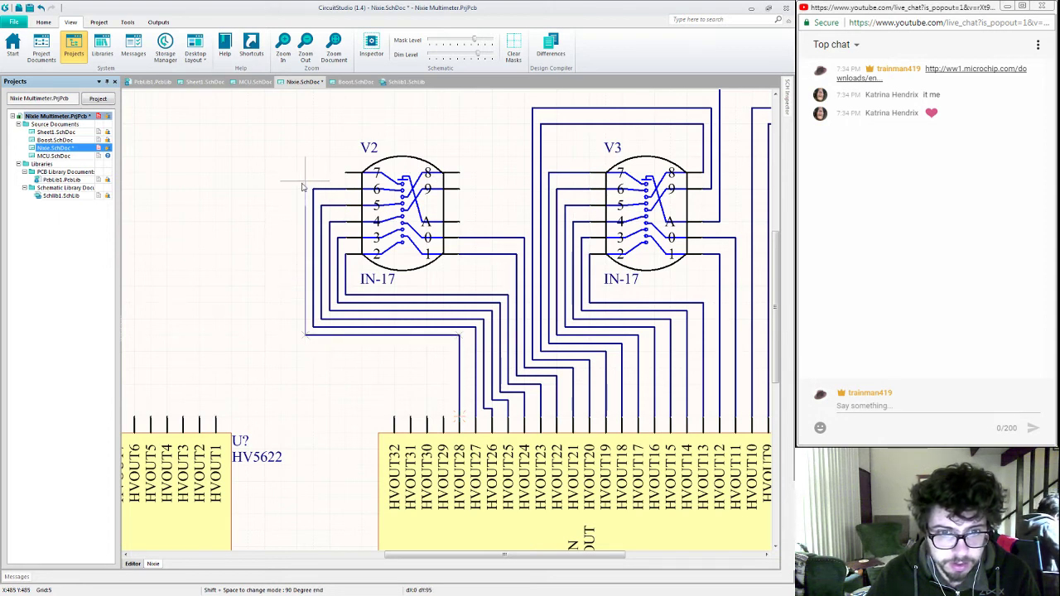
{"action": "left_click", "coordinate": [341, 174]}
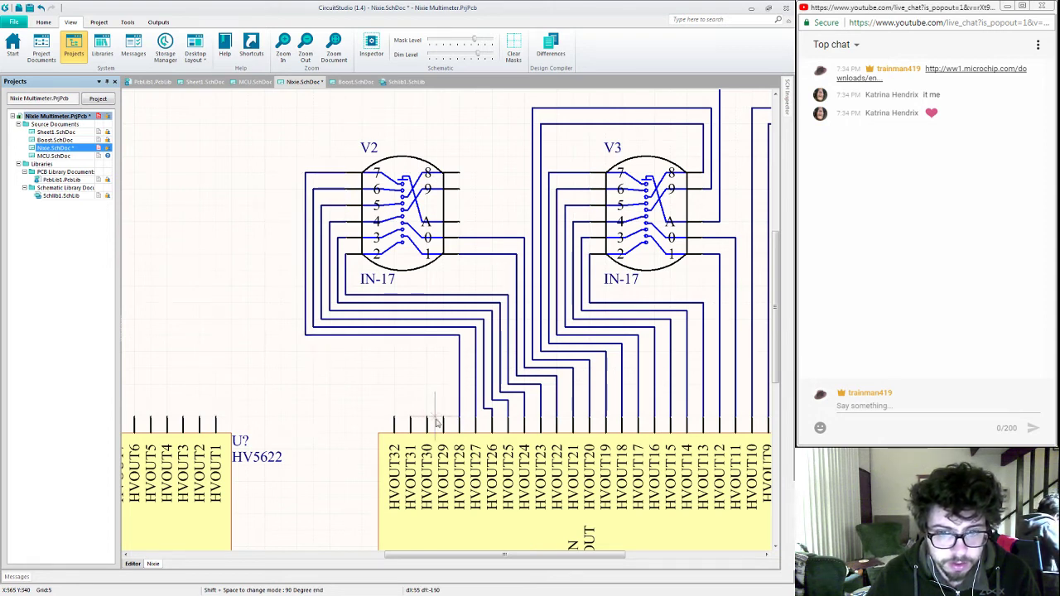
Step: Wire HVOUT29 to V2's pin 8 and HVOUT30 to its pin 9, looping both wires around and over the tube
{"action": "key", "text": "space"}
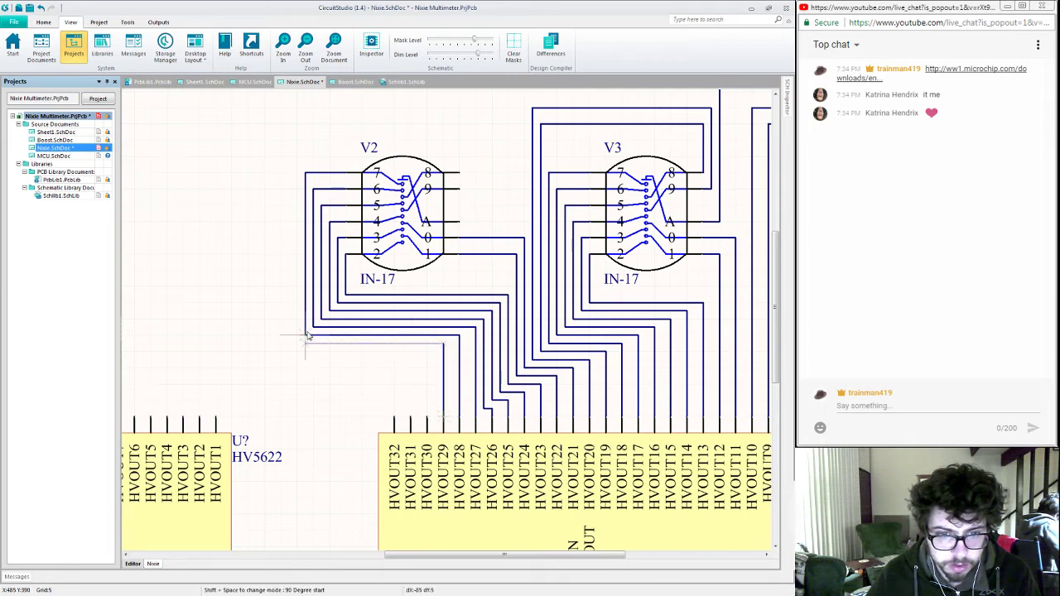
{"action": "left_click", "coordinate": [297, 341]}
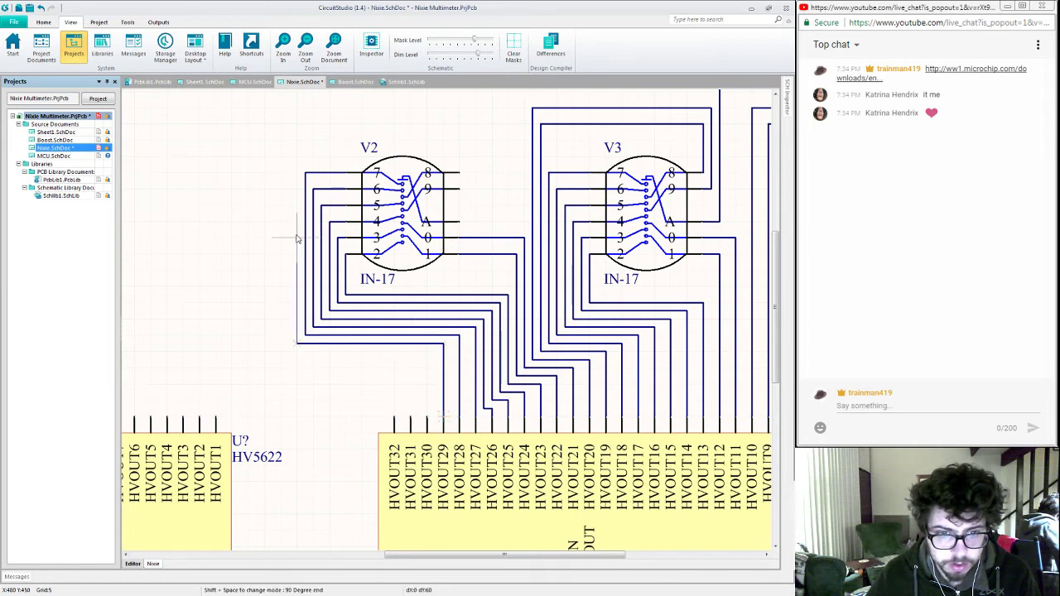
{"action": "left_click", "coordinate": [296, 124]}
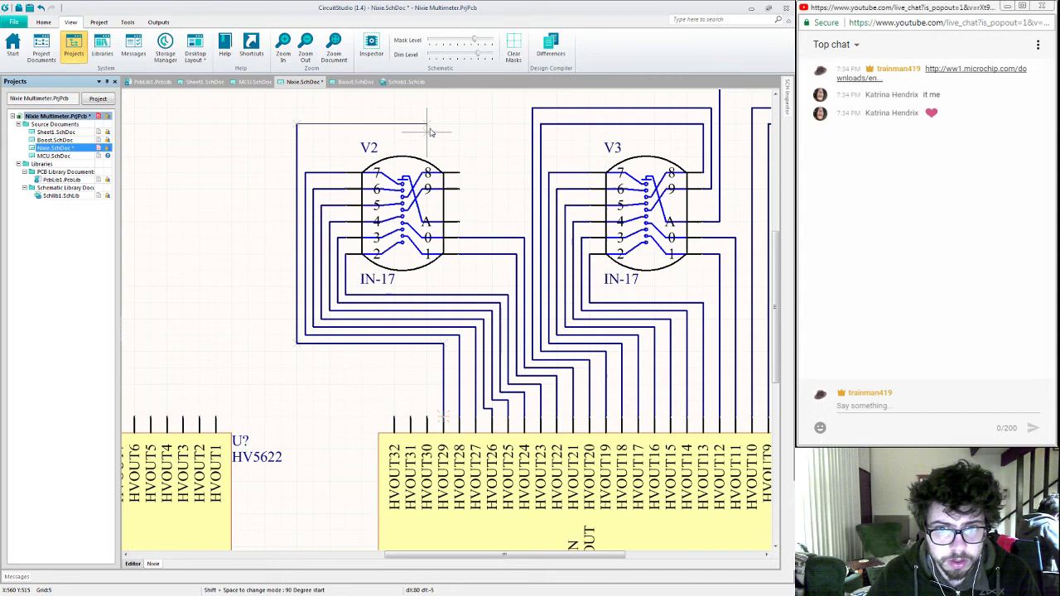
{"action": "left_click", "coordinate": [459, 174]}
{"action": "left_click", "coordinate": [466, 191]}
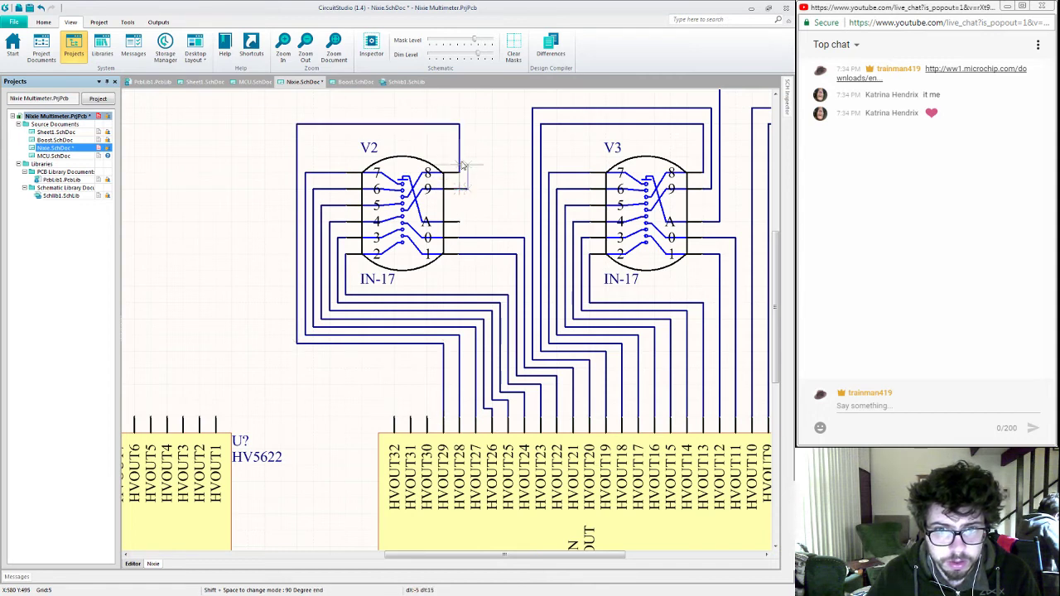
{"action": "left_click", "coordinate": [287, 120]}
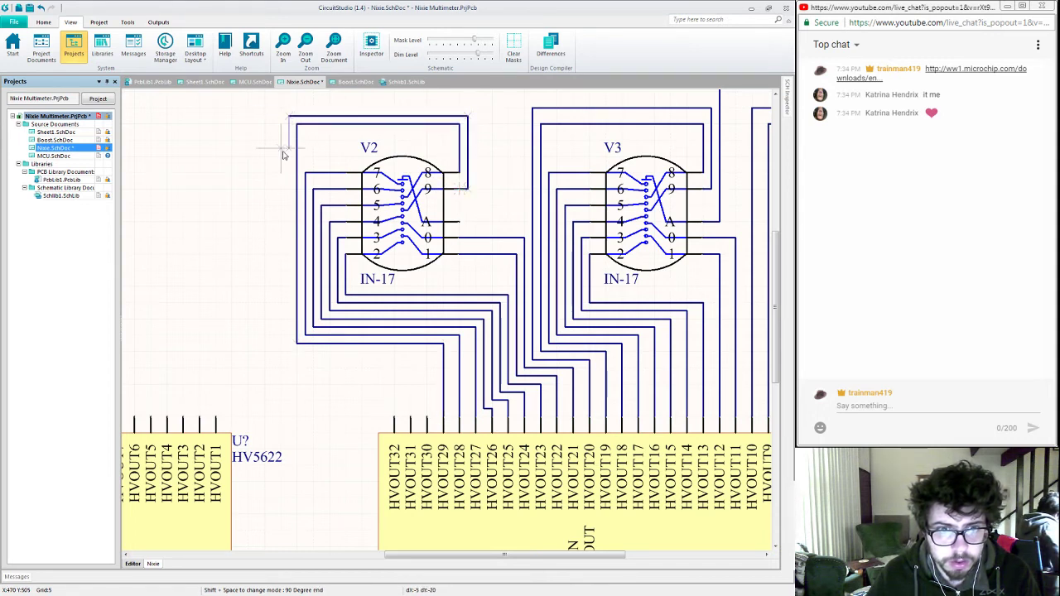
{"action": "left_click", "coordinate": [427, 352]}
{"action": "left_click", "coordinate": [427, 418]}
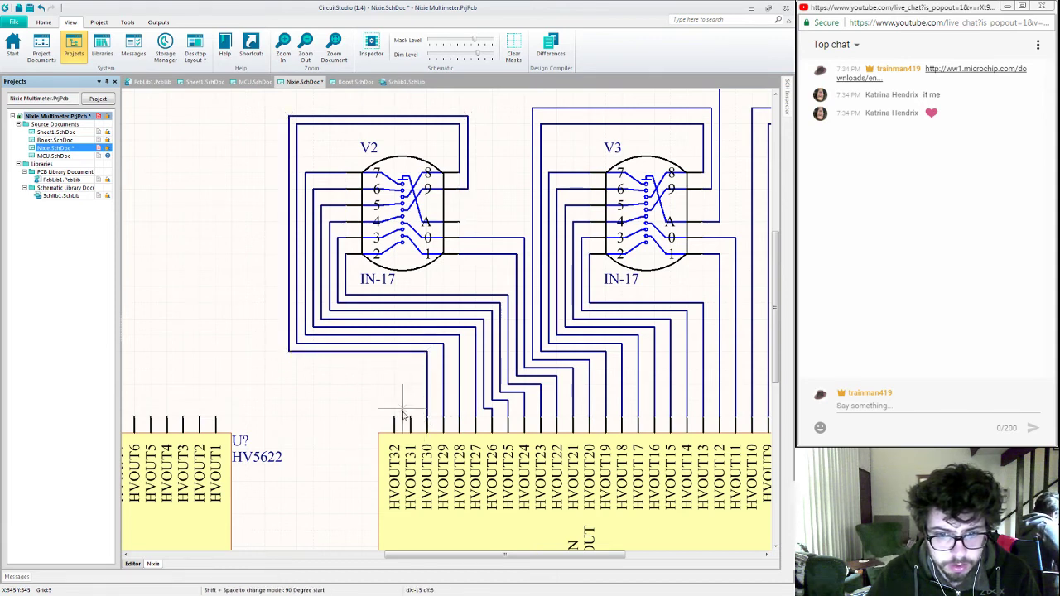
{"action": "right_click", "coordinate": [305, 378]}
Step: Move tube V1 closer to V2, above the HVOUT1 end of the left HV5622 and slightly lower
{"action": "right_click_drag", "start_coordinate": [233, 340], "coordinate": [371, 277]}
{"action": "scroll", "coordinate": [260, 338], "scroll_direction": "down", "scroll_amount": 3, "text": "ctrl"}
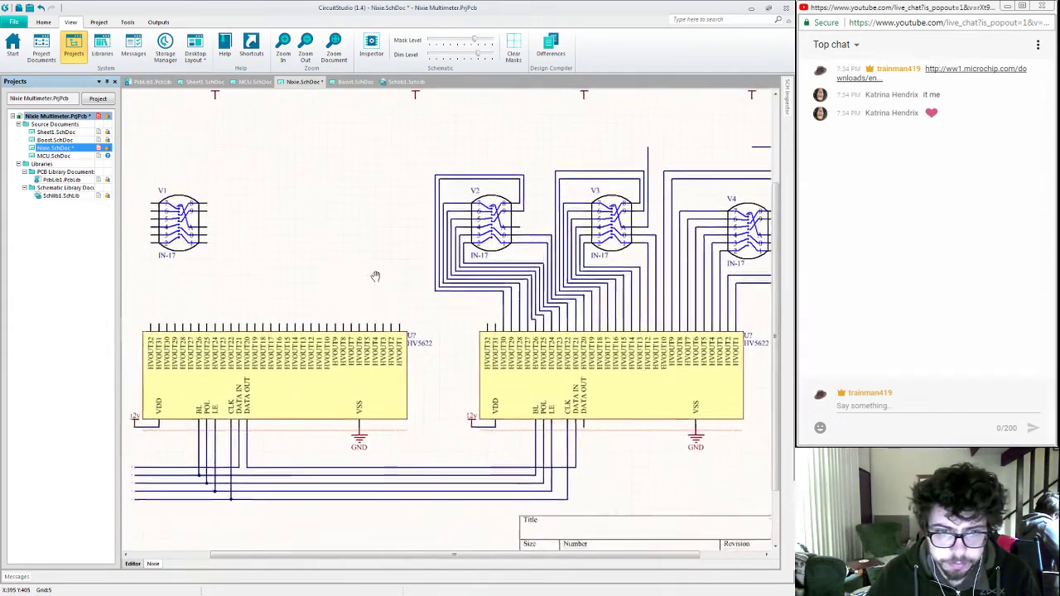
{"action": "left_click_drag", "start_coordinate": [185, 225], "coordinate": [386, 249]}
{"action": "right_click_drag", "start_coordinate": [418, 291], "coordinate": [381, 294]}
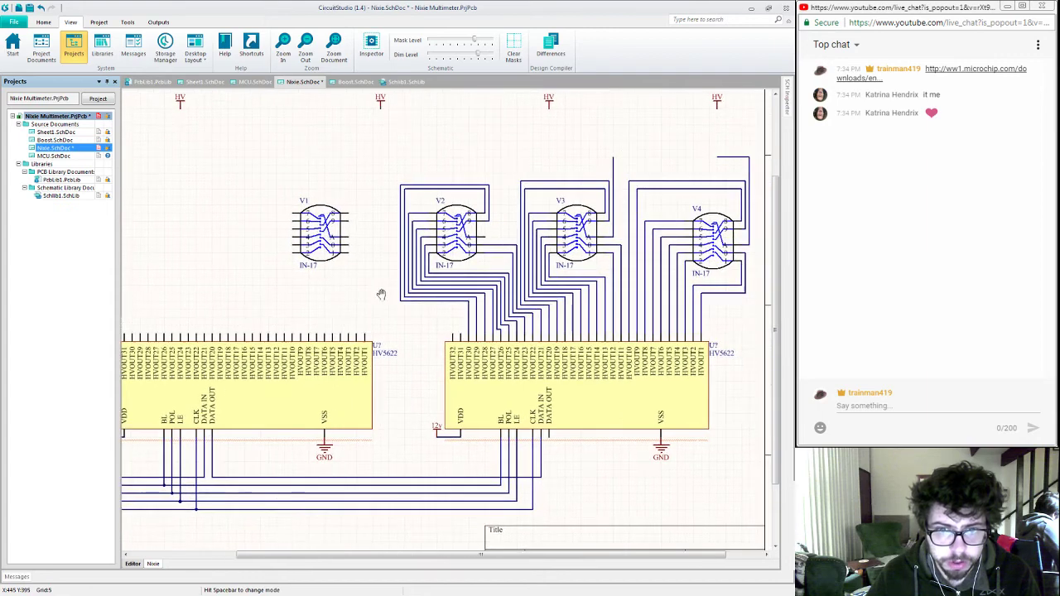
Step: Wire the right HV5622's HVOUT31 to V1's pin 0 and its HVOUT32 to V1's pin 1, running both wires in parallel
{"action": "scroll", "coordinate": [344, 314], "scroll_direction": "up", "scroll_amount": 3, "text": "ctrl"}
{"action": "key", "text": "ctrl+w"}
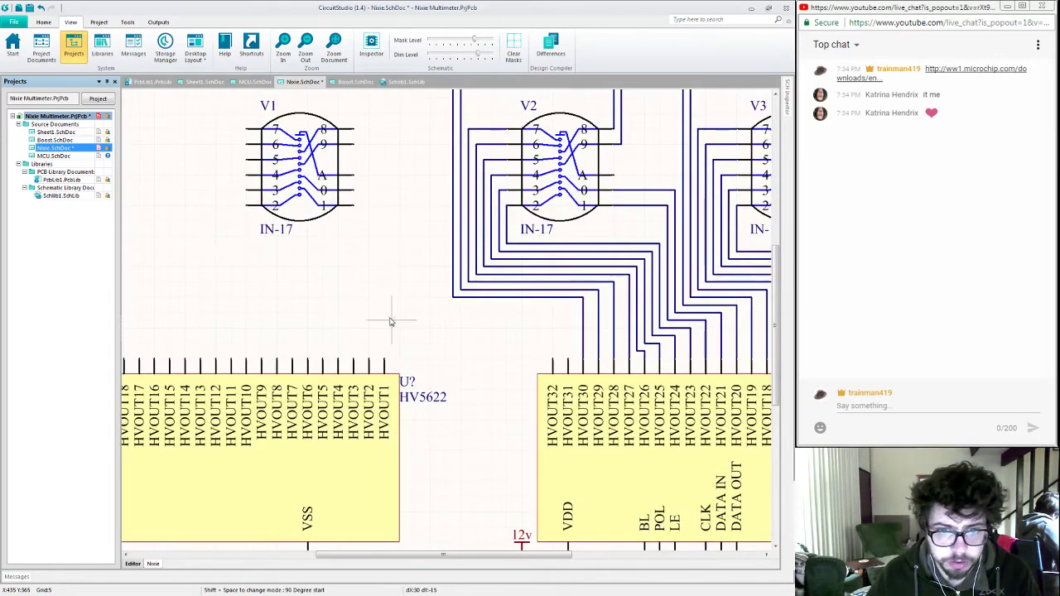
{"action": "left_click", "coordinate": [569, 362]}
{"action": "left_click", "coordinate": [568, 305]}
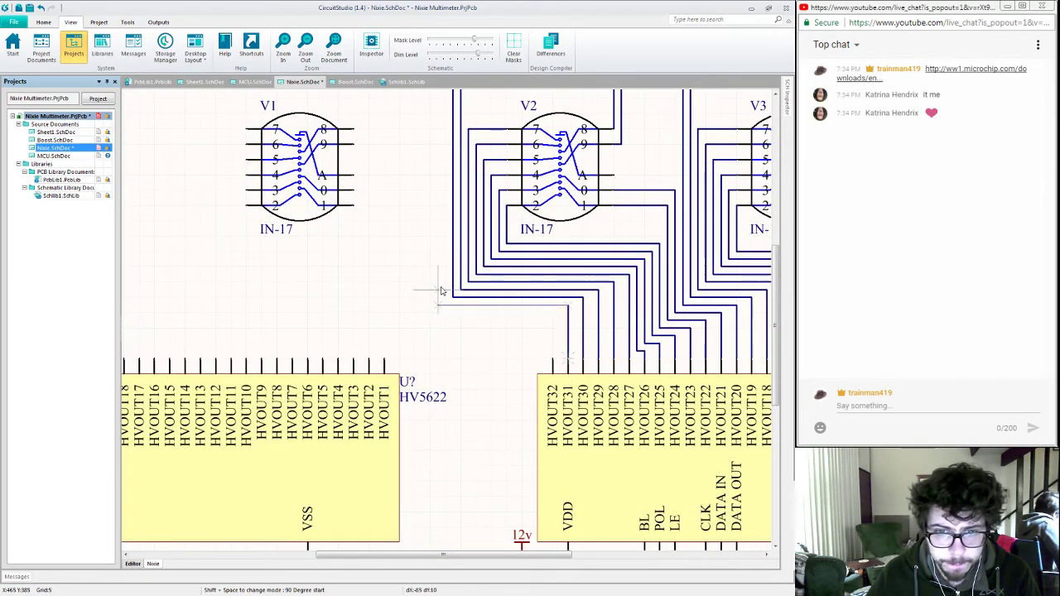
{"action": "left_click", "coordinate": [415, 192]}
{"action": "left_click", "coordinate": [353, 192]}
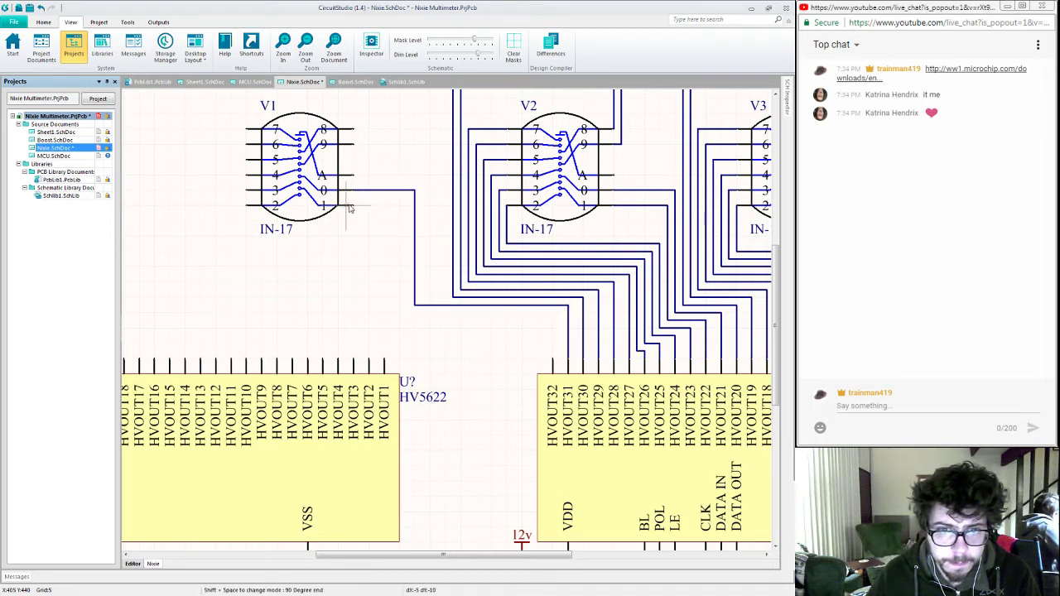
{"action": "right_click", "coordinate": [409, 317]}
{"action": "left_click", "coordinate": [354, 205]}
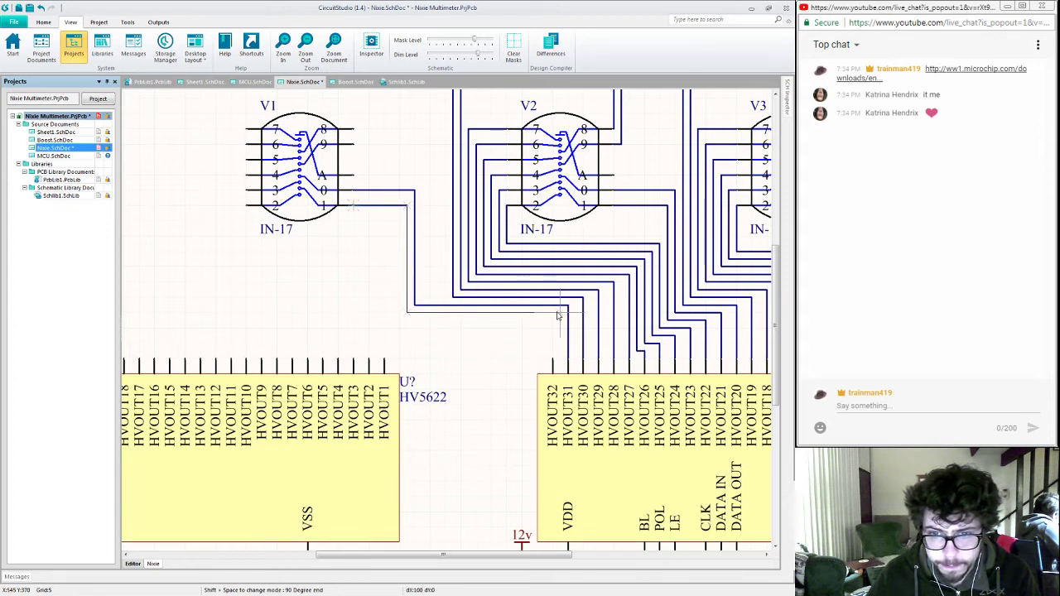
{"action": "left_click", "coordinate": [553, 364]}
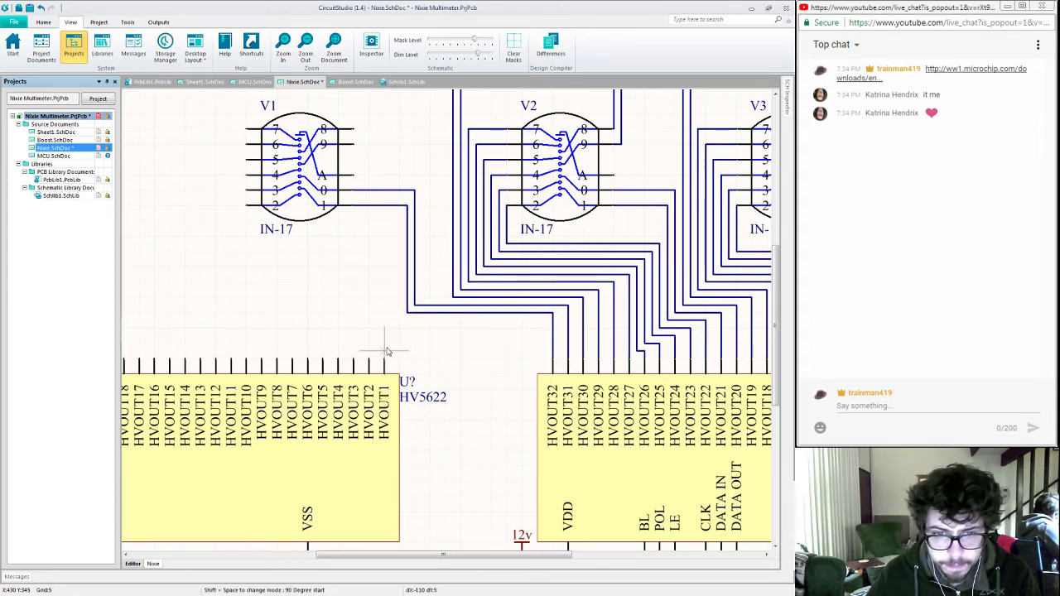
Step: Wire V1's pin 2 to the left HV5622's HVOUT1 and pin 3 to HVOUT2, routing both beneath the tube
{"action": "left_click", "coordinate": [246, 205]}
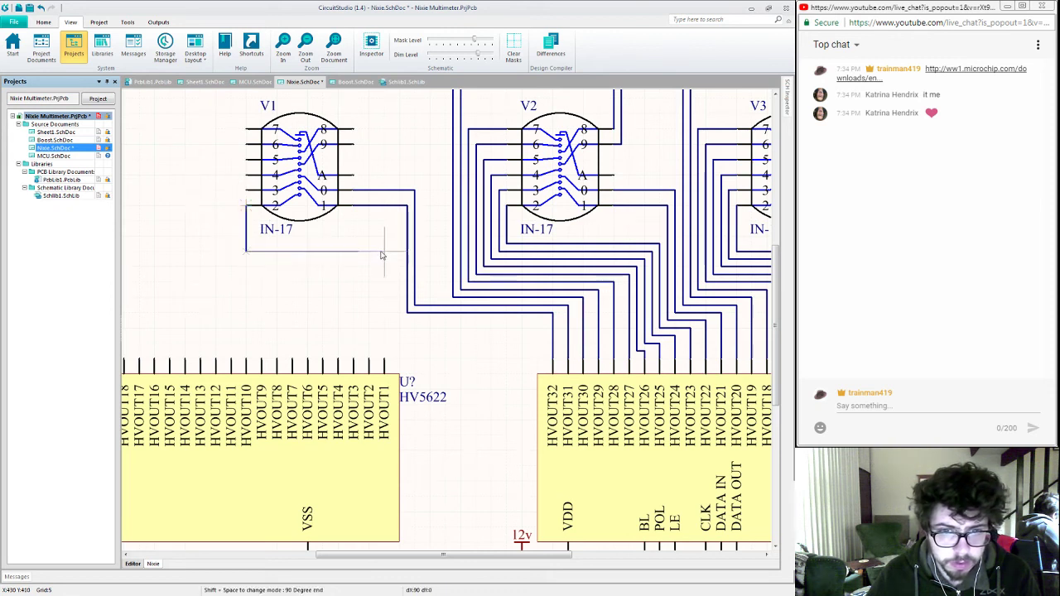
{"action": "left_click", "coordinate": [384, 361]}
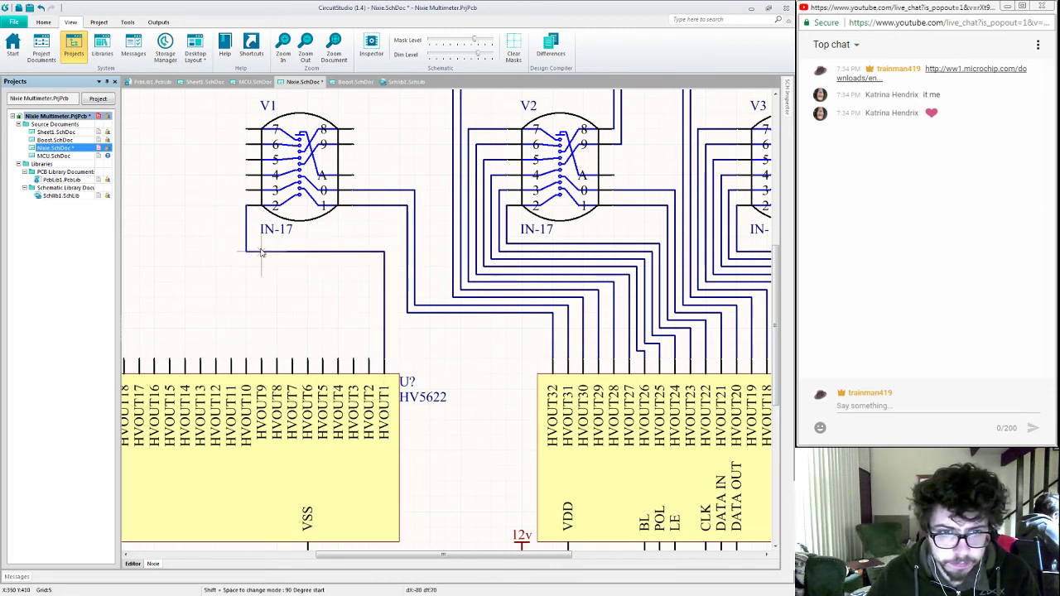
{"action": "left_click", "coordinate": [240, 191]}
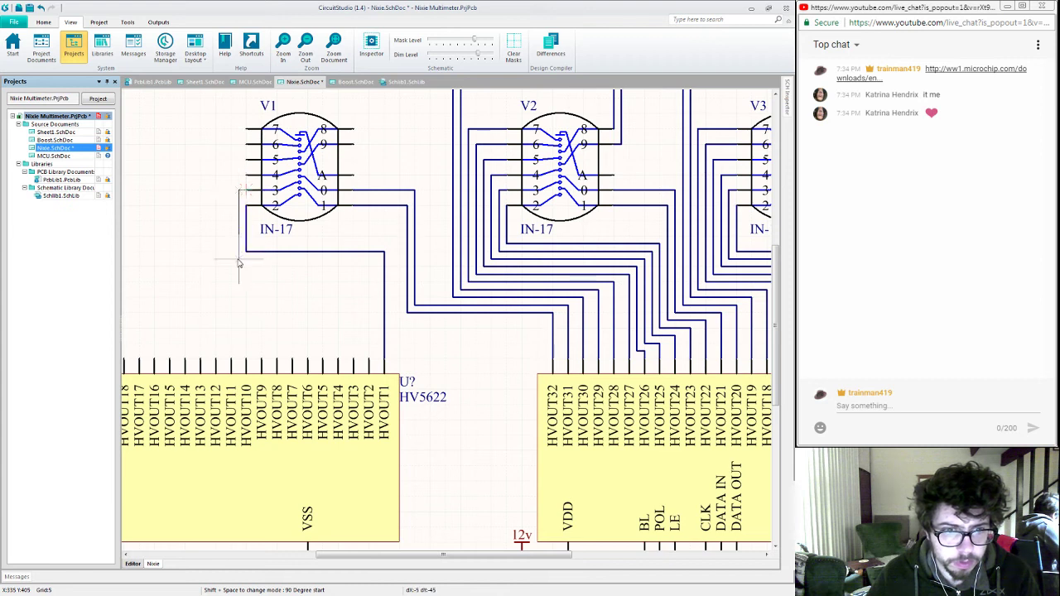
{"action": "left_click", "coordinate": [369, 259]}
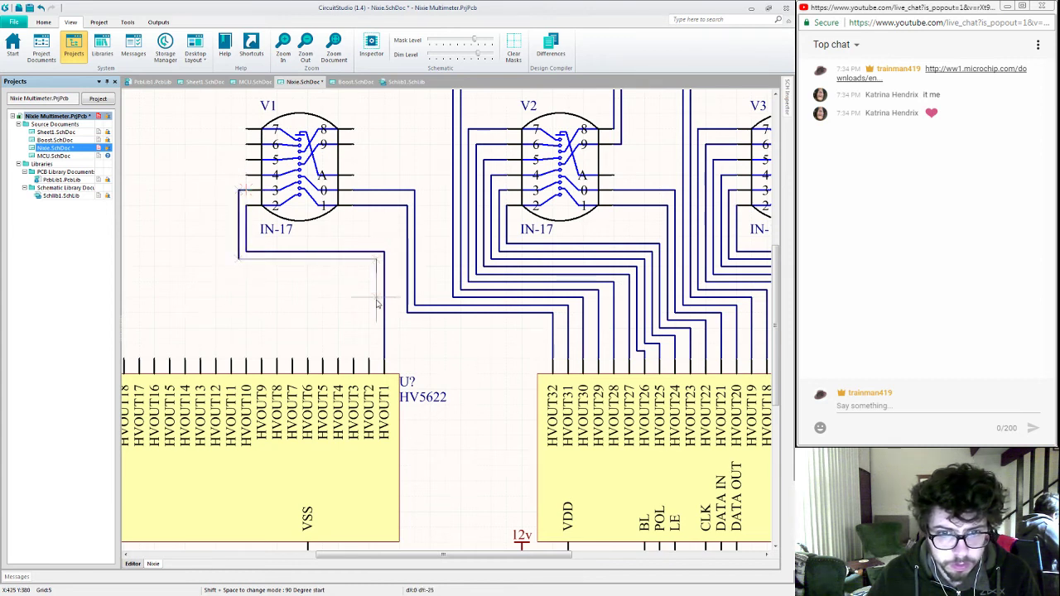
Step: Wire the left driver's HVOUT3 to V1's pin 4 and HVOUT4 to its pin 5, nesting them outside the pin 3 wire
{"action": "left_click", "coordinate": [354, 361]}
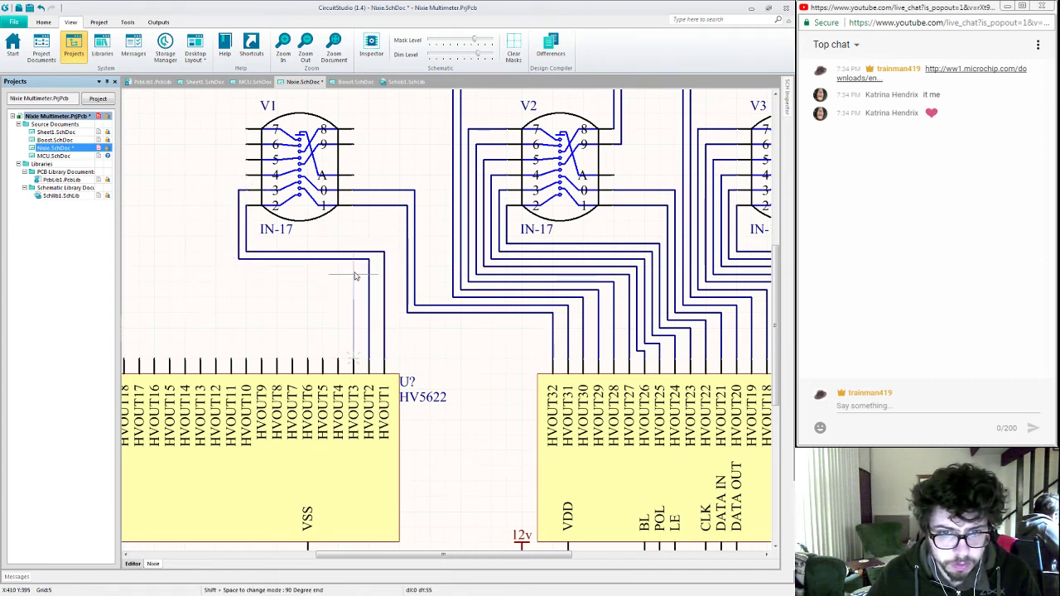
{"action": "left_click", "coordinate": [231, 266]}
{"action": "left_click", "coordinate": [245, 176]}
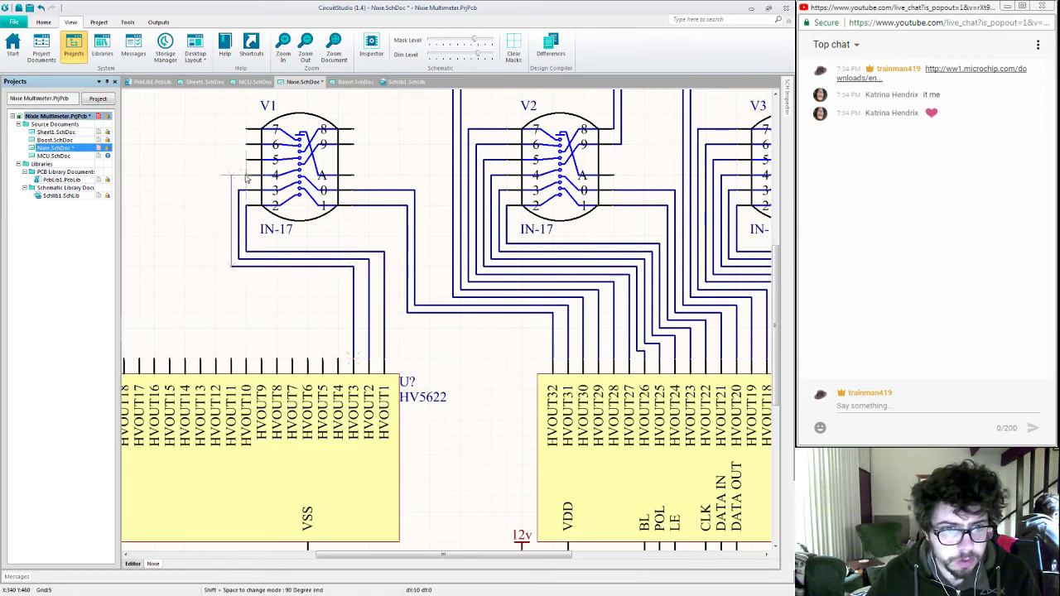
{"action": "left_click", "coordinate": [245, 160]}
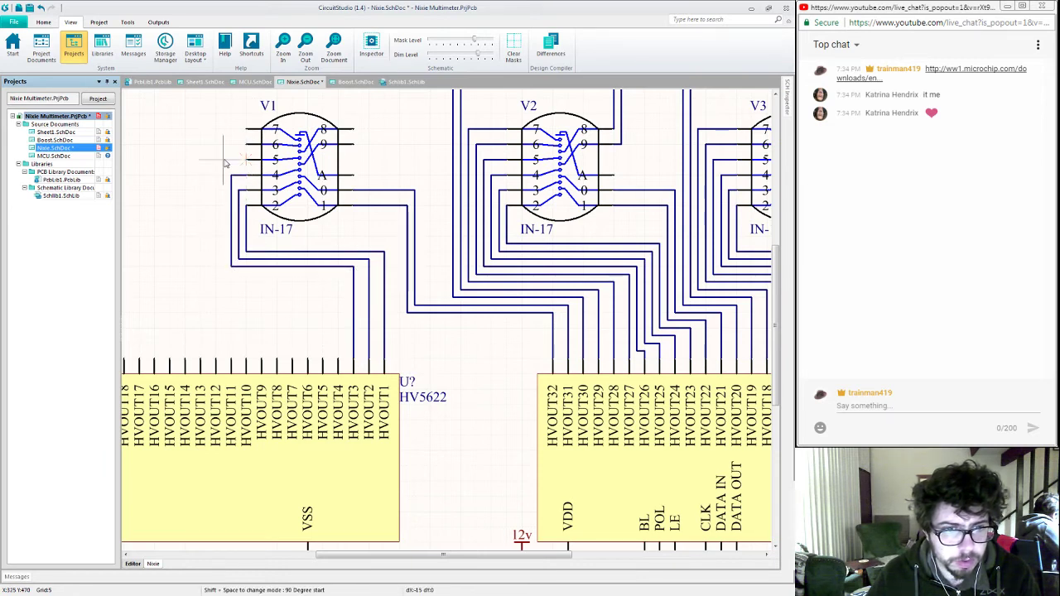
{"action": "left_click", "coordinate": [223, 272]}
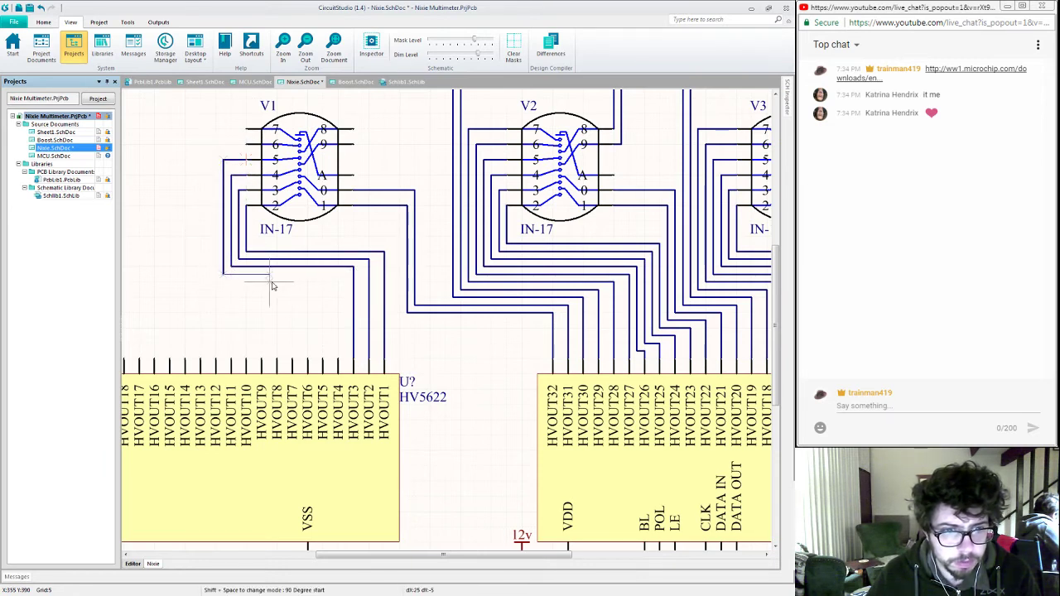
{"action": "left_click", "coordinate": [338, 364]}
Step: Wire the left driver's HVOUT5 to V1's pin 6 and HVOUT6 to its pin 7 around the outside of V1's bundle
{"action": "left_click", "coordinate": [323, 363]}
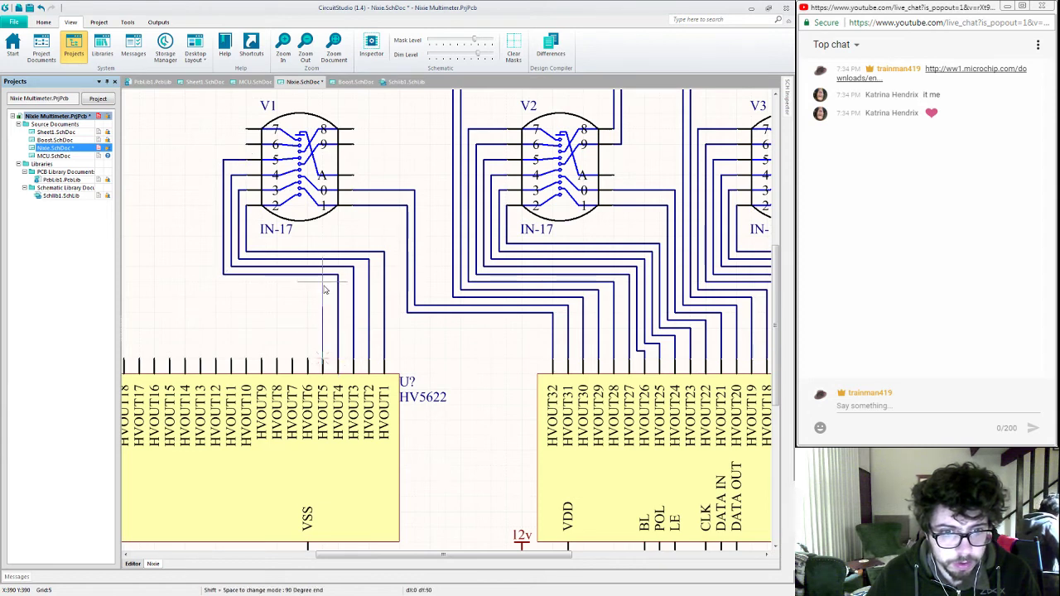
{"action": "left_click", "coordinate": [216, 281]}
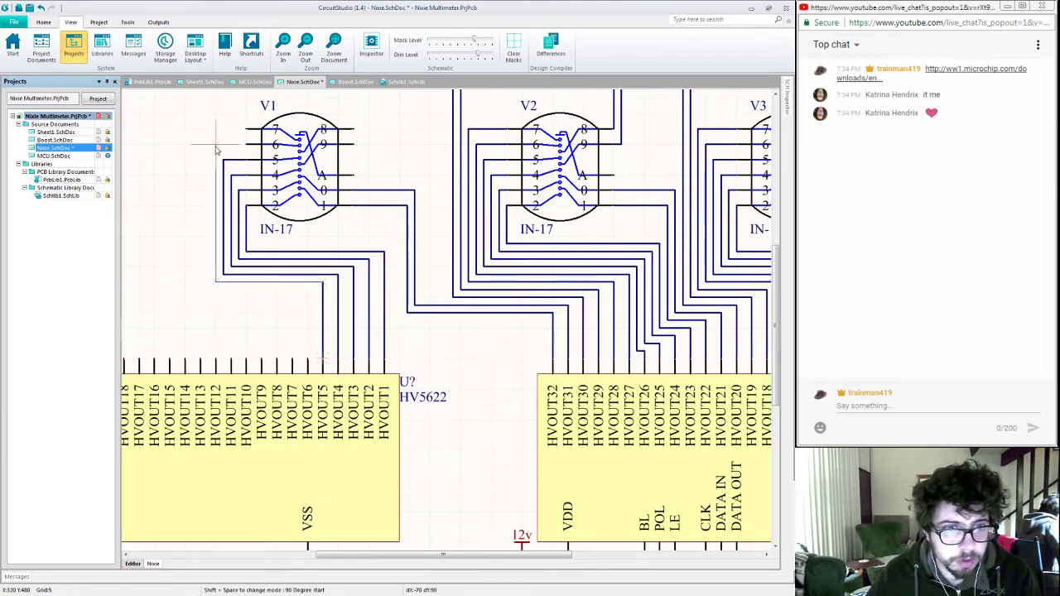
{"action": "key", "text": "space"}
{"action": "left_click", "coordinate": [246, 145]}
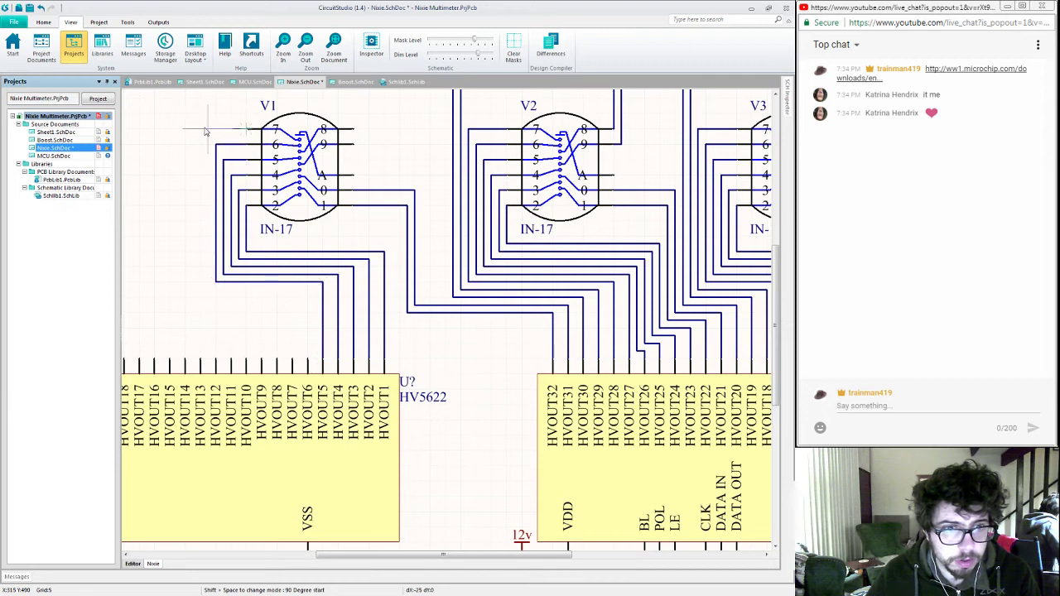
{"action": "key", "text": "space"}
{"action": "left_click", "coordinate": [212, 290]}
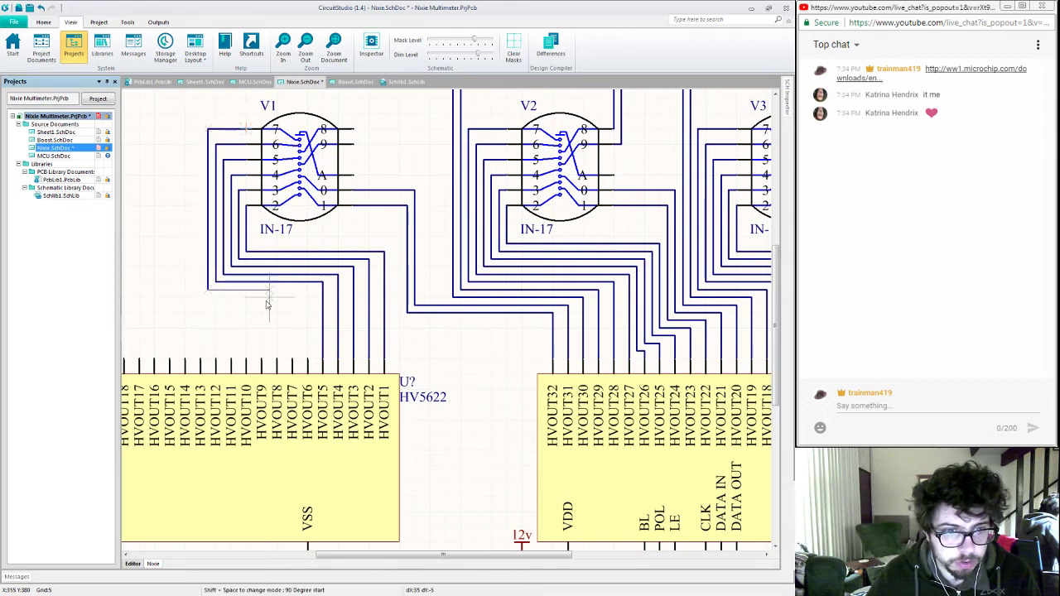
{"action": "left_click", "coordinate": [303, 357]}
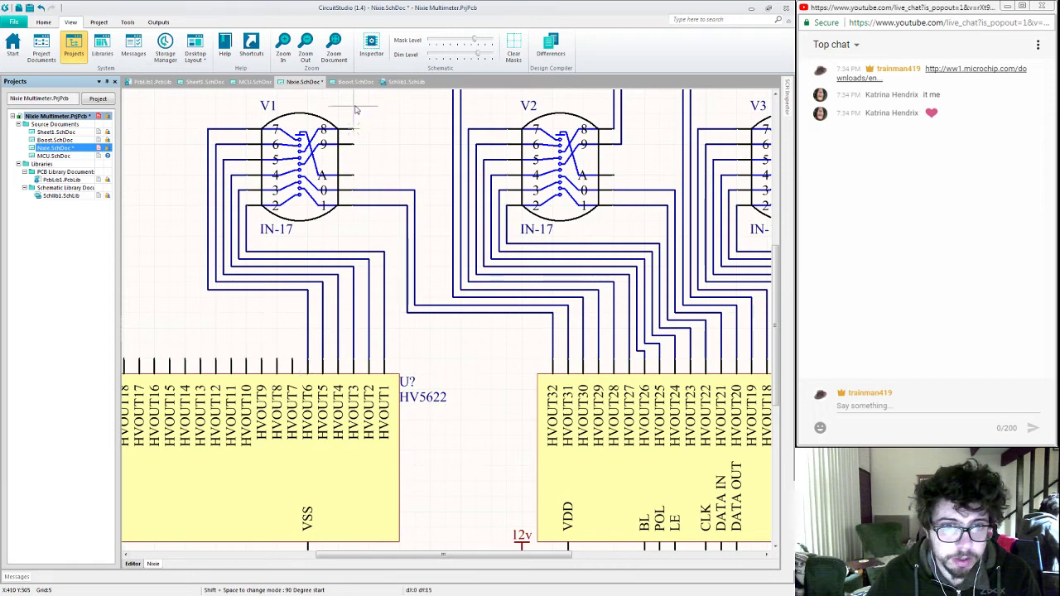
Step: Wire the left driver's HVOUT7 to V1's pin 8 and HVOUT8 to its pin 9, looping both wires over the tube
{"action": "right_click_drag", "start_coordinate": [356, 110], "coordinate": [349, 164]}
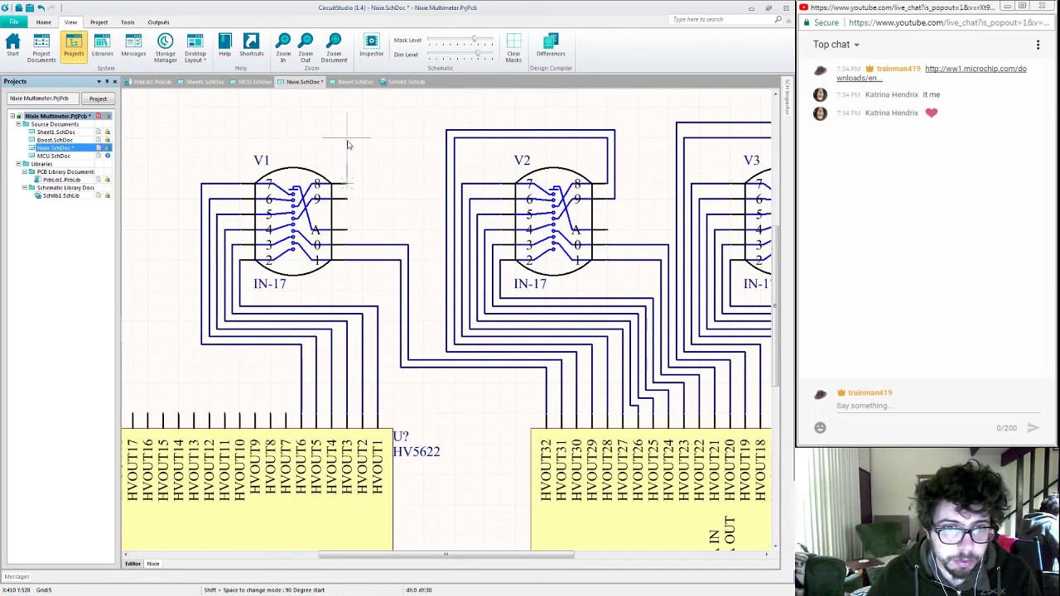
{"action": "left_click", "coordinate": [196, 141]}
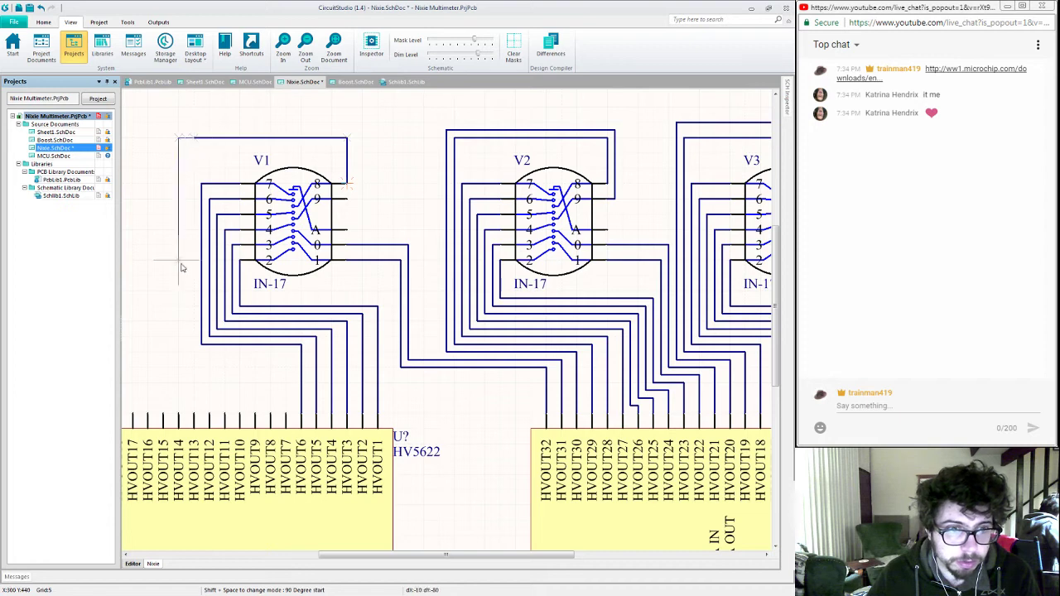
{"action": "left_click", "coordinate": [196, 355]}
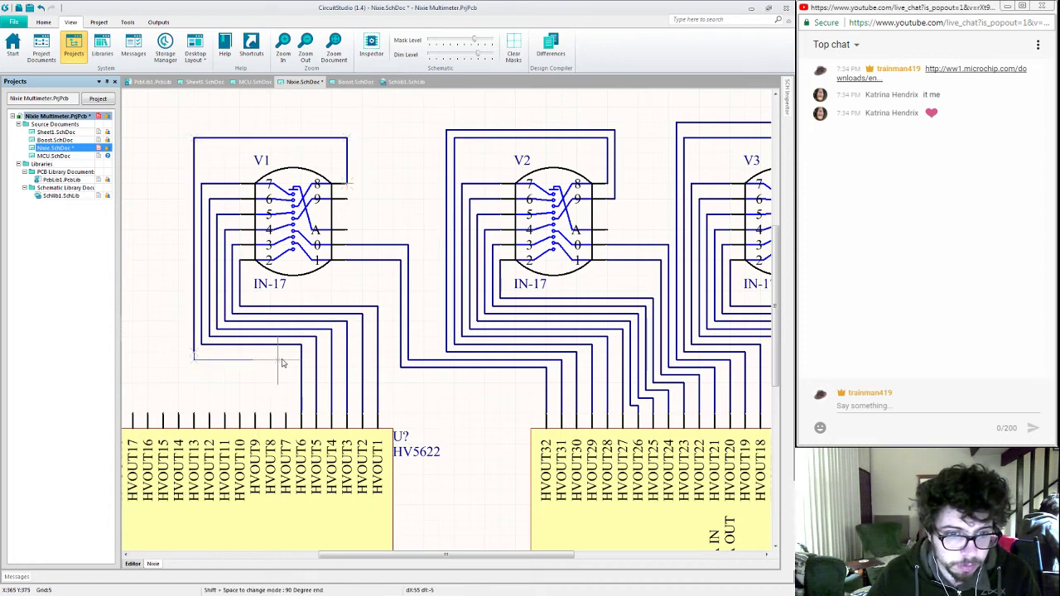
{"action": "left_click", "coordinate": [287, 414]}
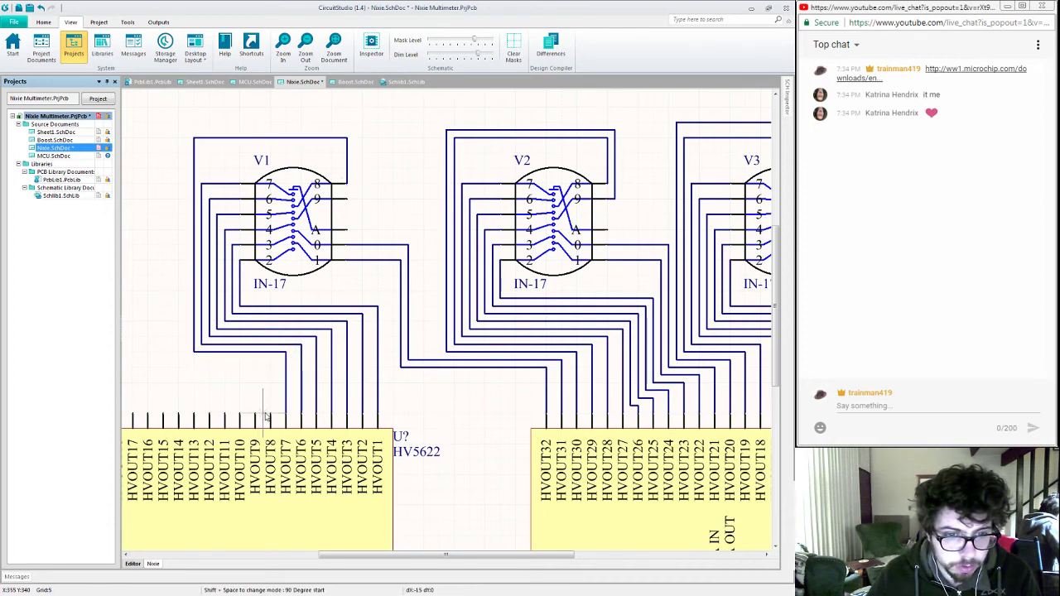
{"action": "left_click", "coordinate": [270, 415]}
{"action": "left_click", "coordinate": [270, 361]}
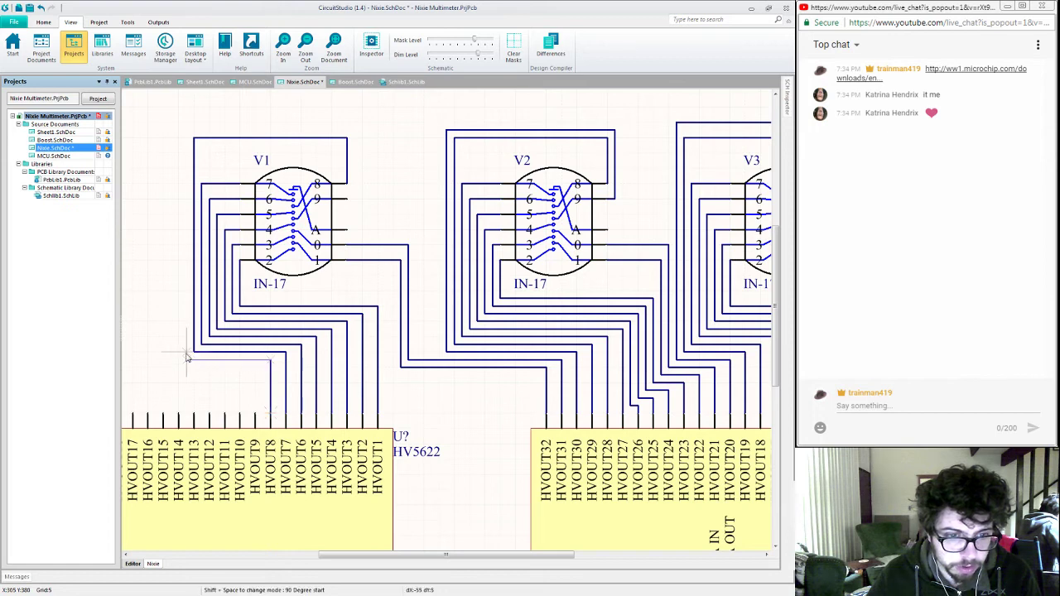
{"action": "left_click", "coordinate": [187, 358]}
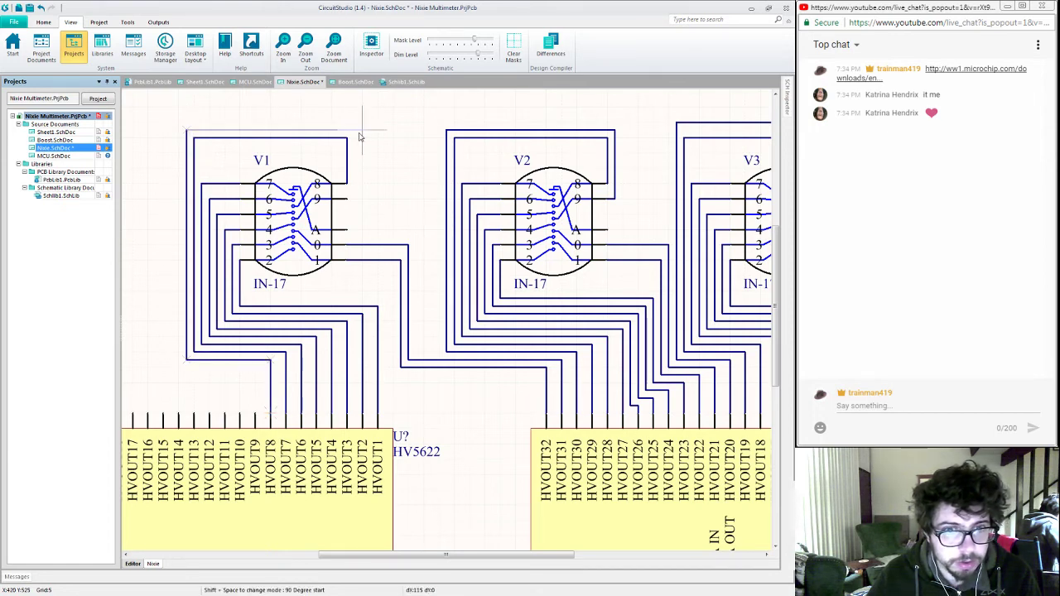
{"action": "left_click", "coordinate": [354, 198]}
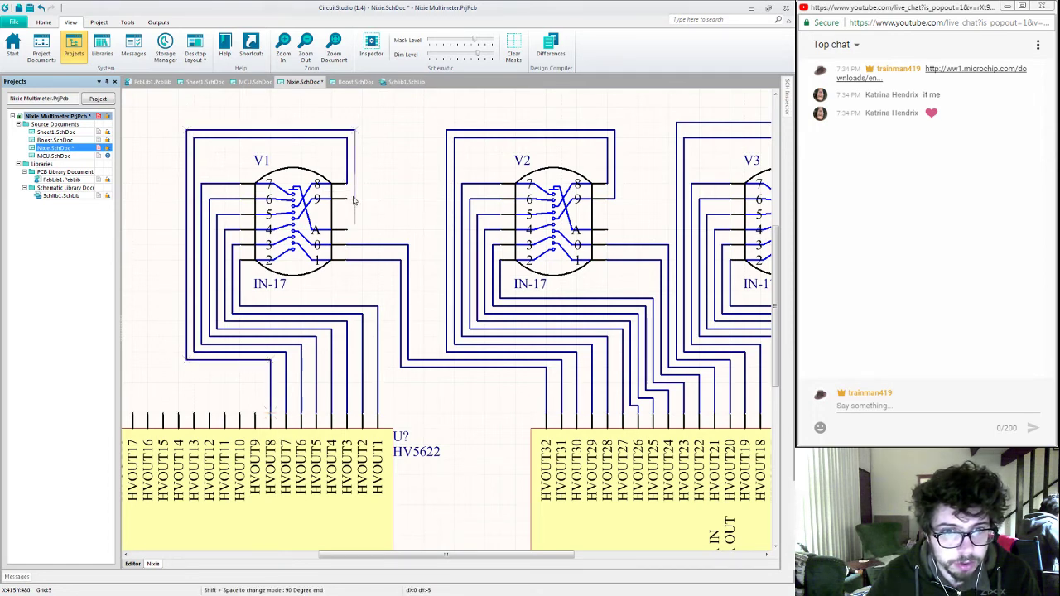
{"action": "left_click", "coordinate": [355, 199]}
{"action": "right_click", "coordinate": [366, 218]}
Step: Wire V1's and V2's anodes outward and straight up toward HV, leaving each wire's end open above its tube
{"action": "key", "text": "ctrl+w"}
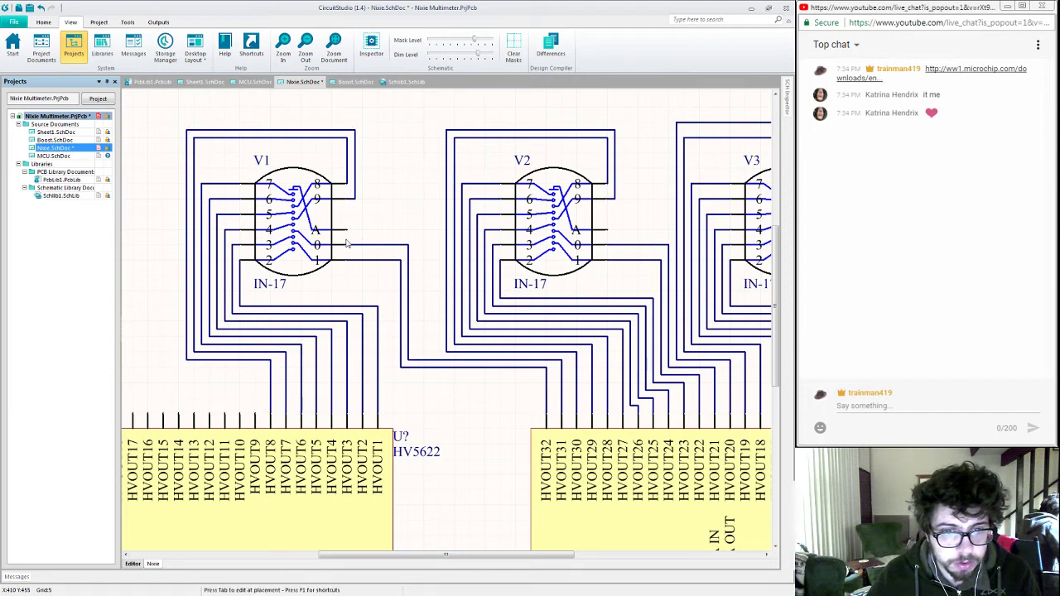
{"action": "left_click", "coordinate": [348, 233]}
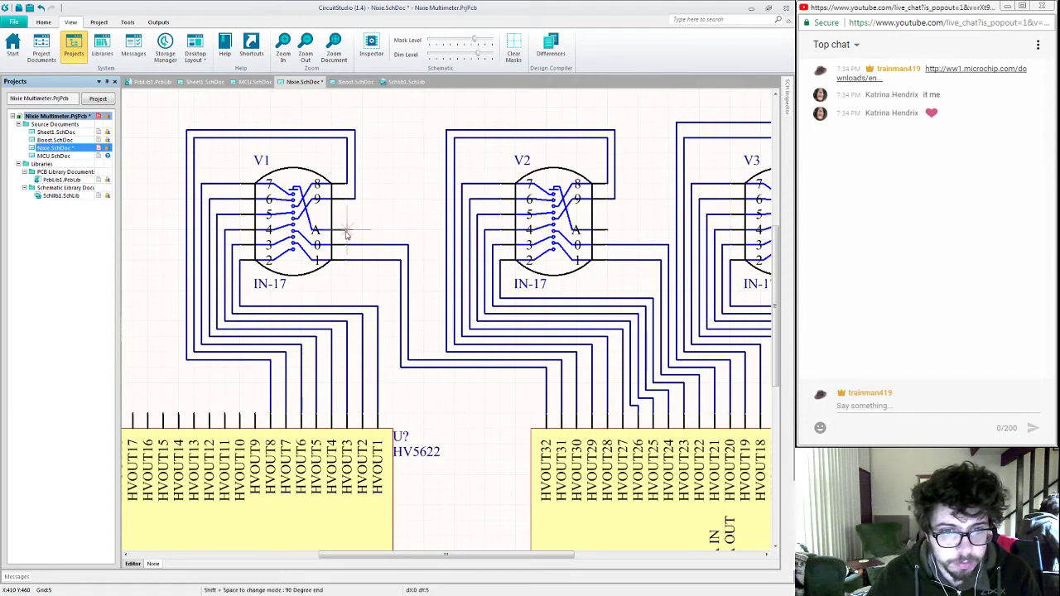
{"action": "left_click", "coordinate": [362, 108]}
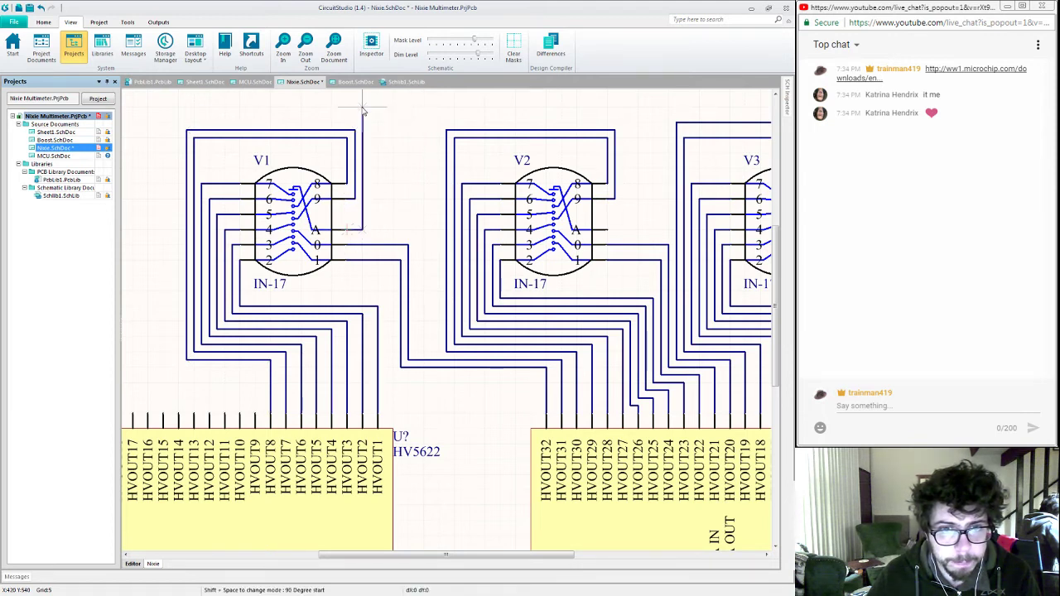
{"action": "left_click", "coordinate": [609, 230]}
{"action": "key", "text": "space"}
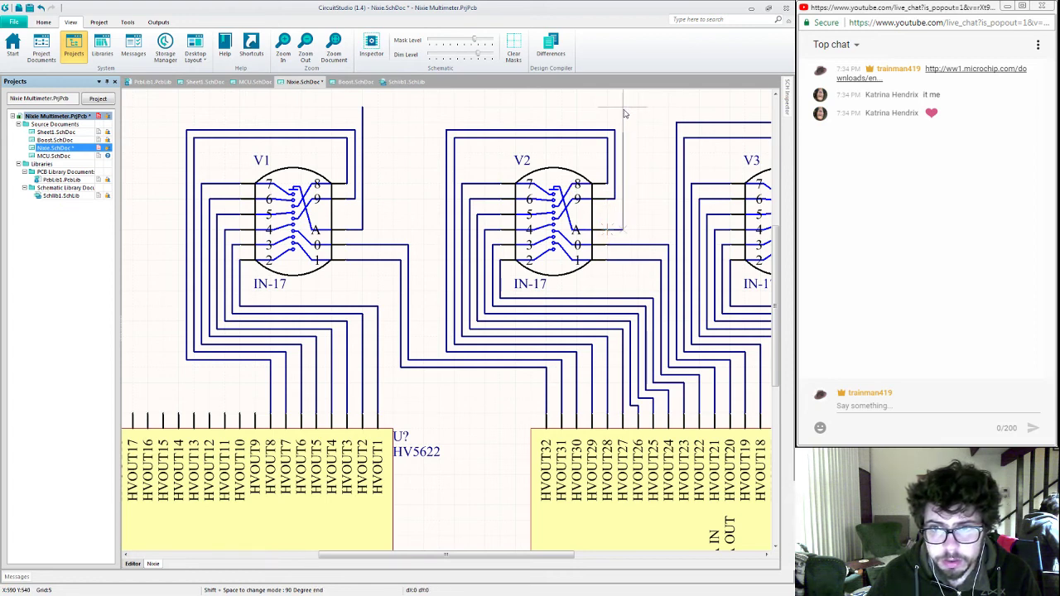
{"action": "left_click", "coordinate": [624, 109]}
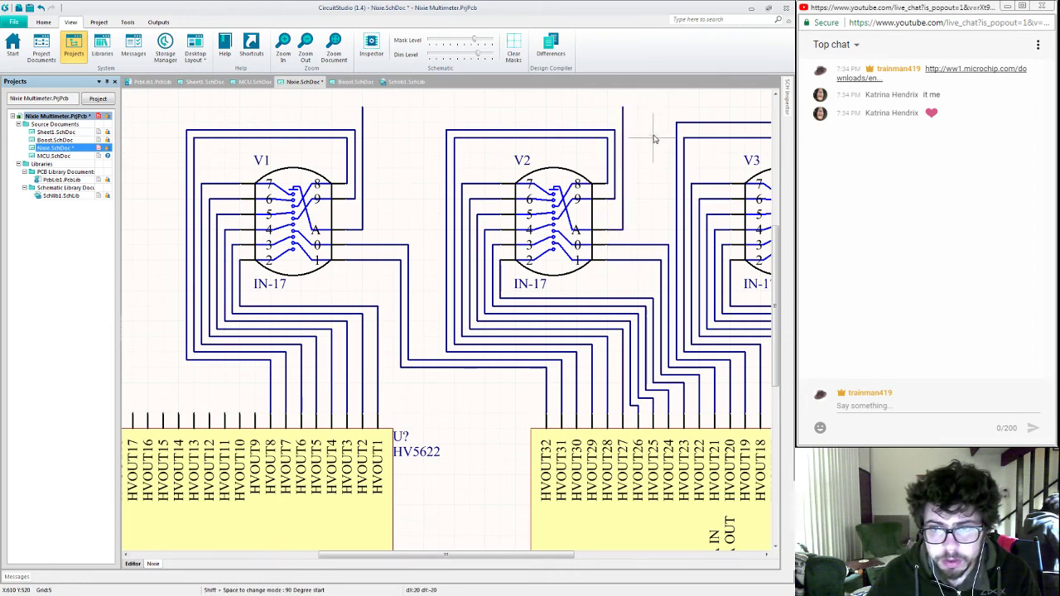
Step: Shift V3's pin 8, pin 9 and anode wires toward V4, and move V3 over by the same amount
{"action": "scroll", "coordinate": [603, 182], "scroll_direction": "down", "scroll_amount": 5, "text": "ctrl"}
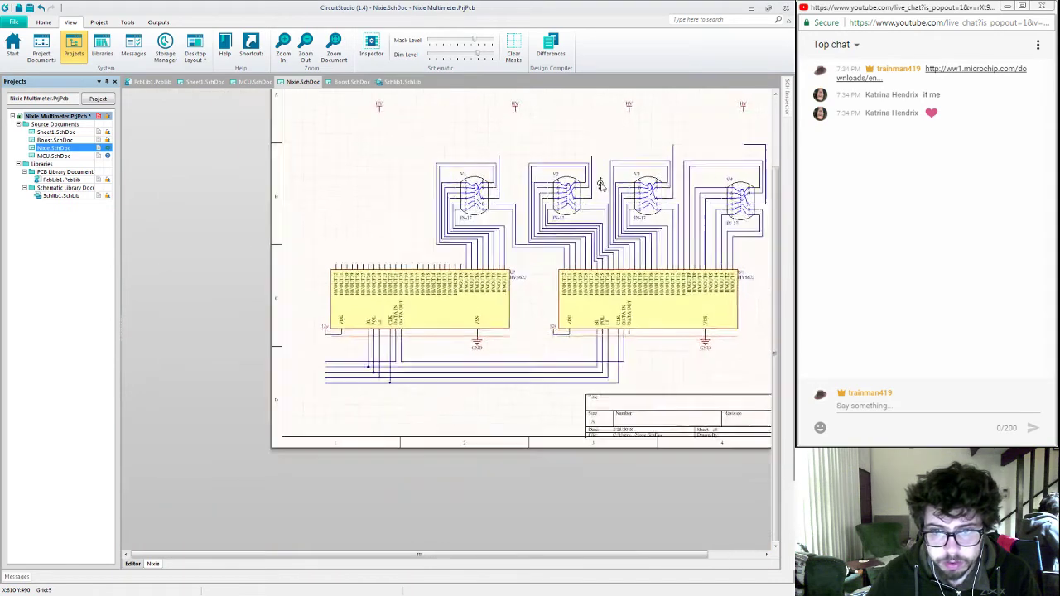
{"action": "scroll", "coordinate": [602, 186], "scroll_direction": "up", "scroll_amount": 1, "text": "ctrl"}
{"action": "right_click_drag", "start_coordinate": [601, 187], "coordinate": [442, 304]}
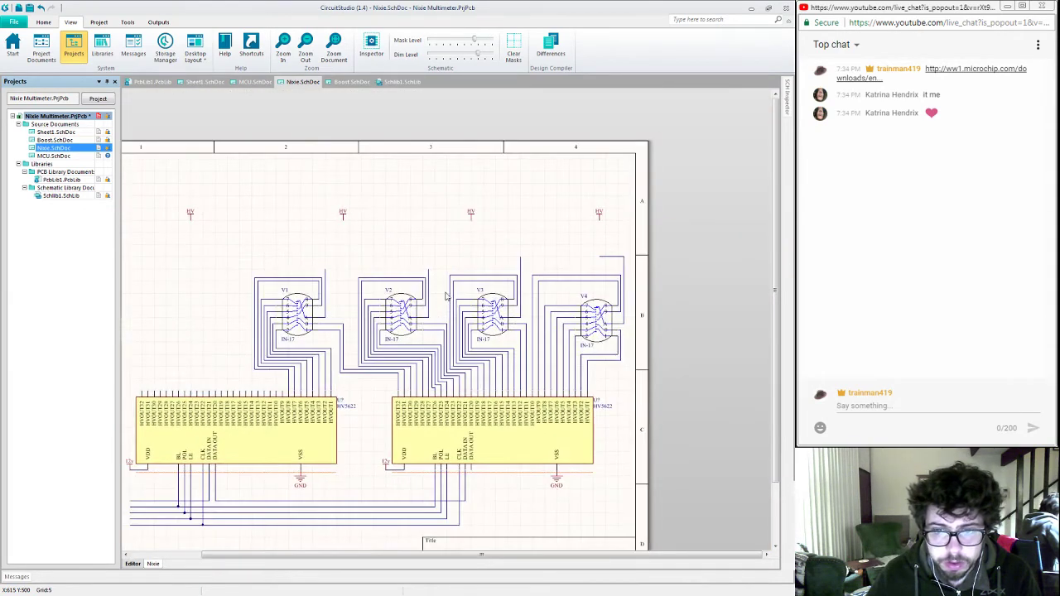
{"action": "right_click_drag", "start_coordinate": [565, 258], "coordinate": [452, 214]}
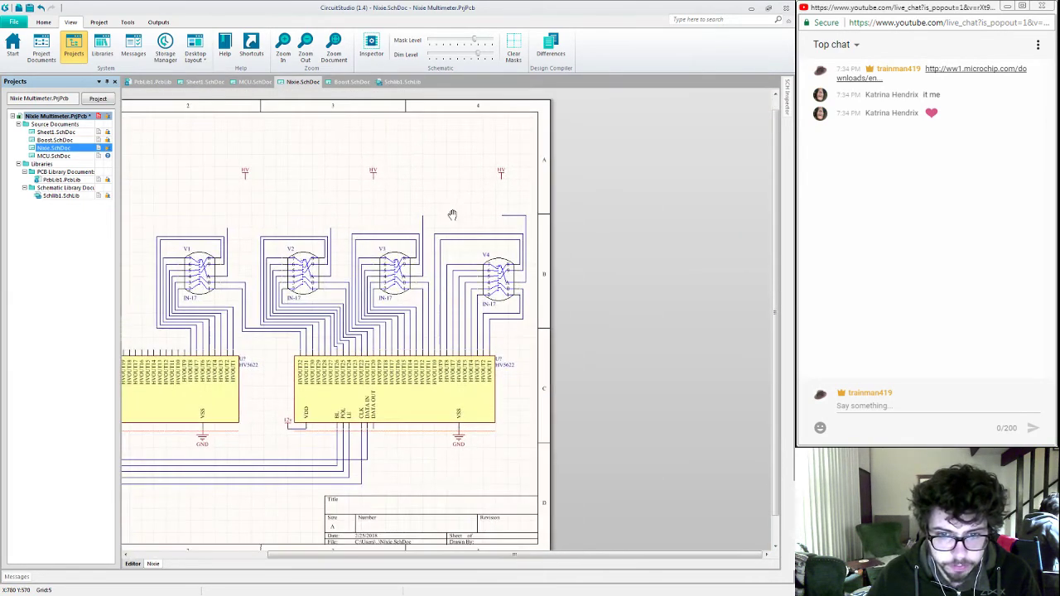
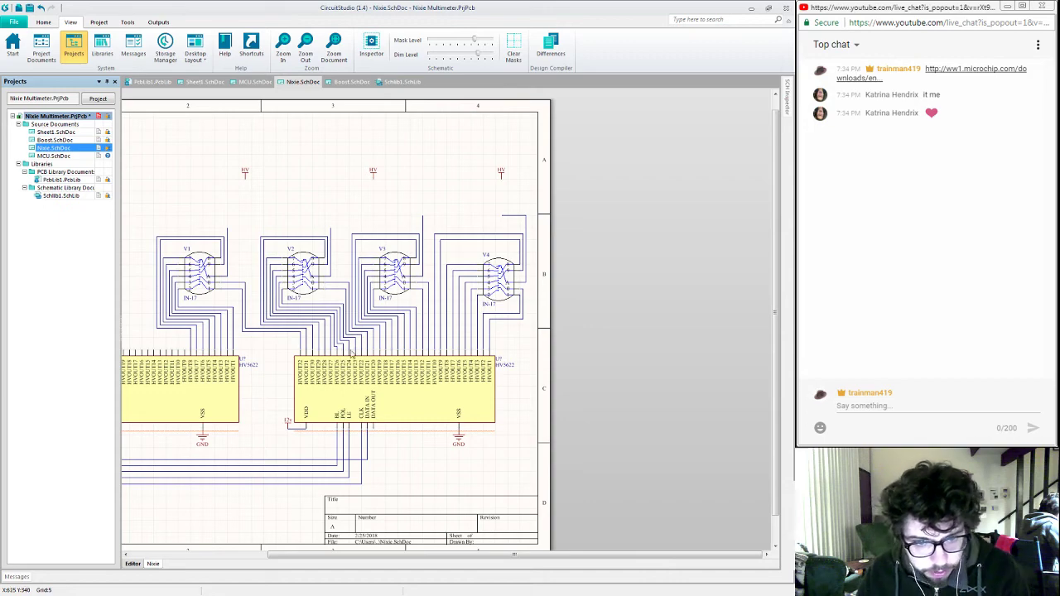
{"action": "right_click_drag", "start_coordinate": [408, 301], "coordinate": [382, 274]}
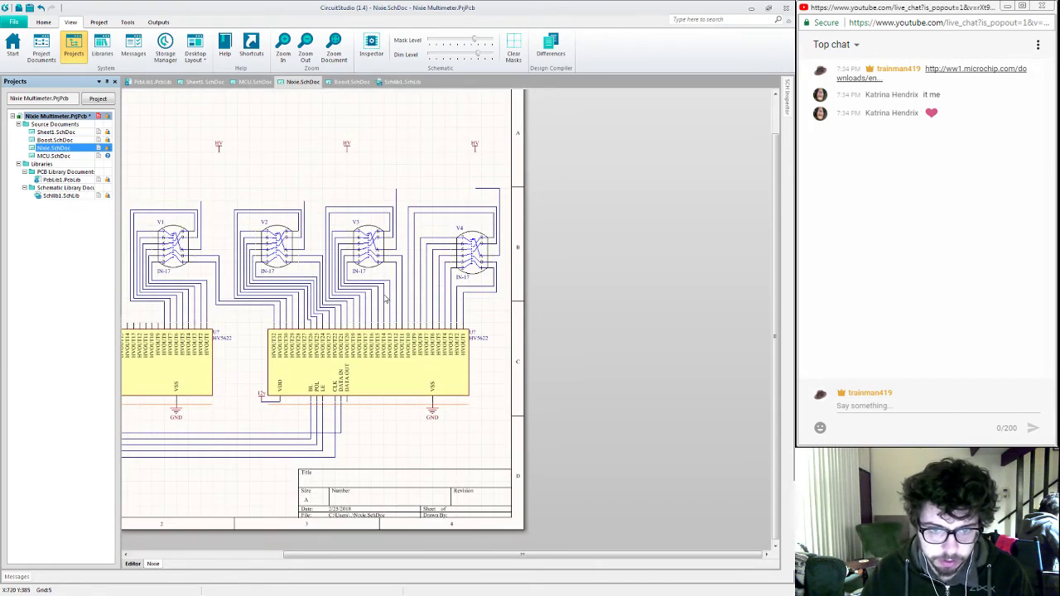
{"action": "scroll", "coordinate": [387, 278], "scroll_direction": "up", "scroll_amount": 5, "text": "ctrl"}
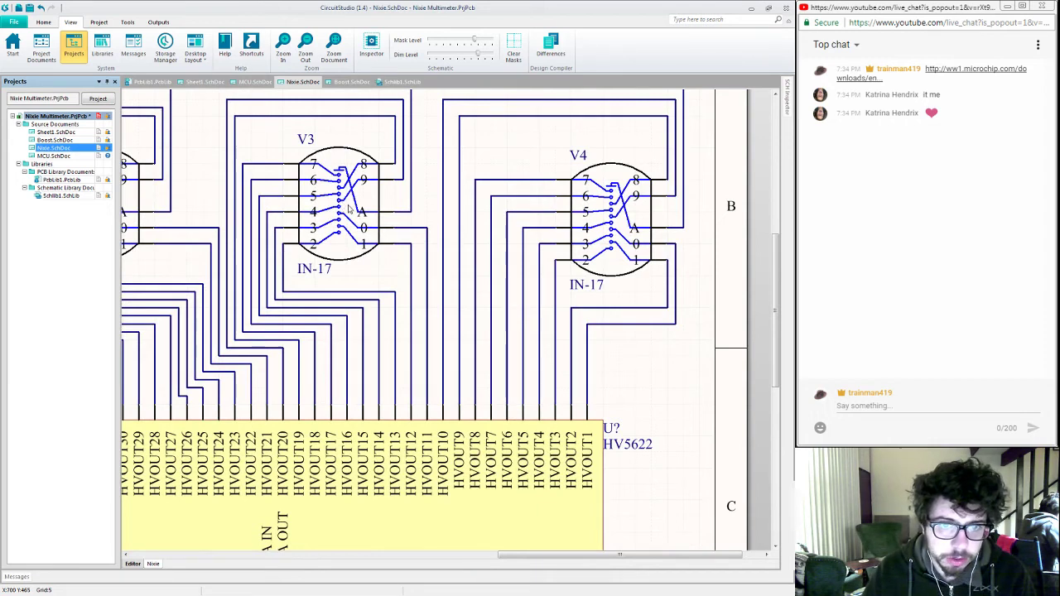
{"action": "right_click_drag", "start_coordinate": [424, 149], "coordinate": [424, 226]}
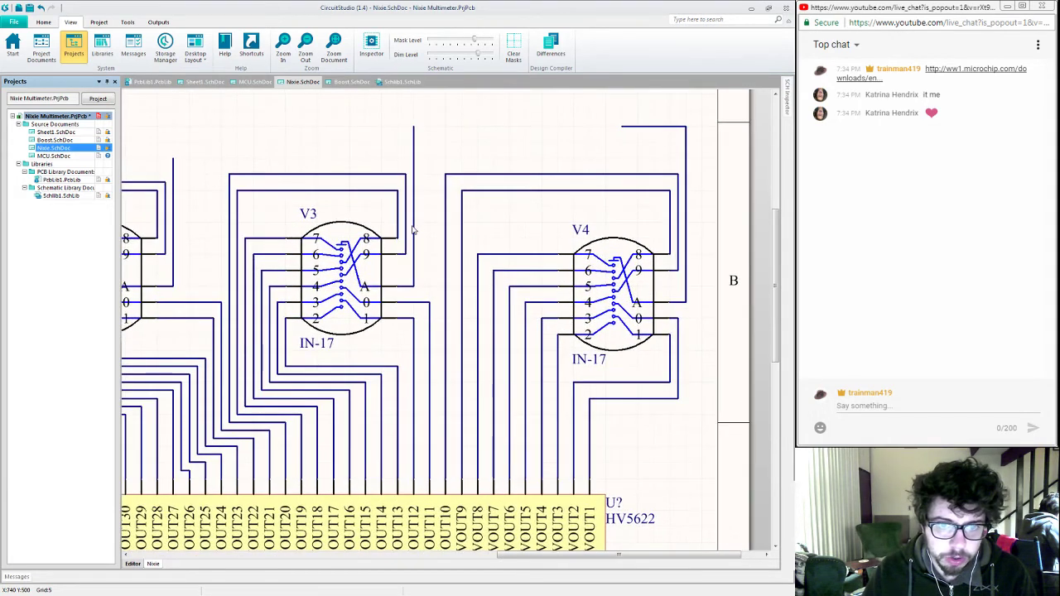
{"action": "mouse_move", "coordinate": [413, 231]}
{"action": "left_mouse_down"}
{"action": "mouse_move", "coordinate": [425, 229]}
{"action": "mouse_move", "coordinate": [412, 212]}
{"action": "left_mouse_up"}
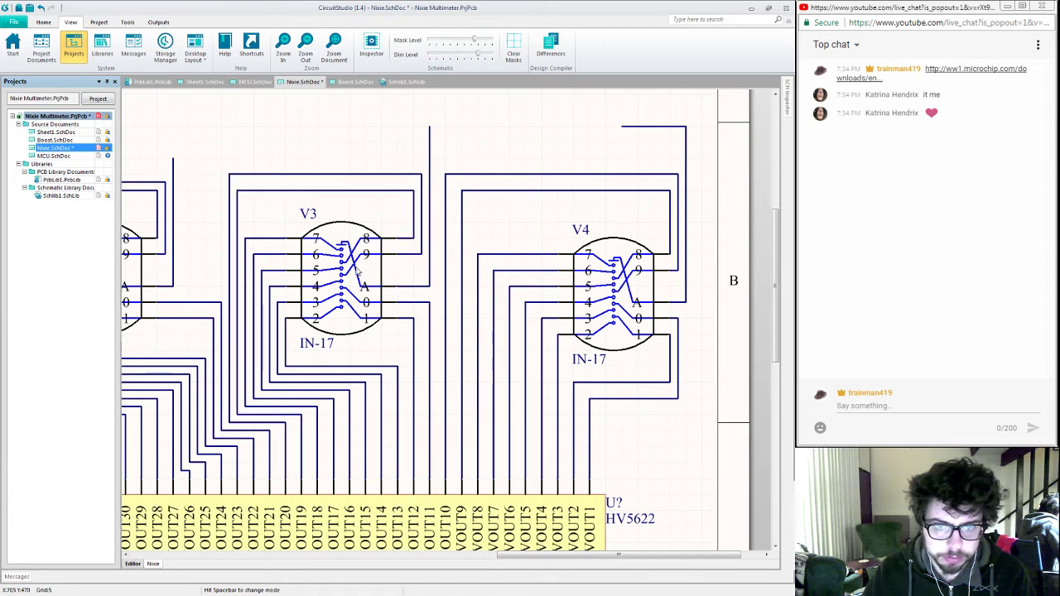
{"action": "left_click_drag", "start_coordinate": [340, 279], "coordinate": [302, 272]}
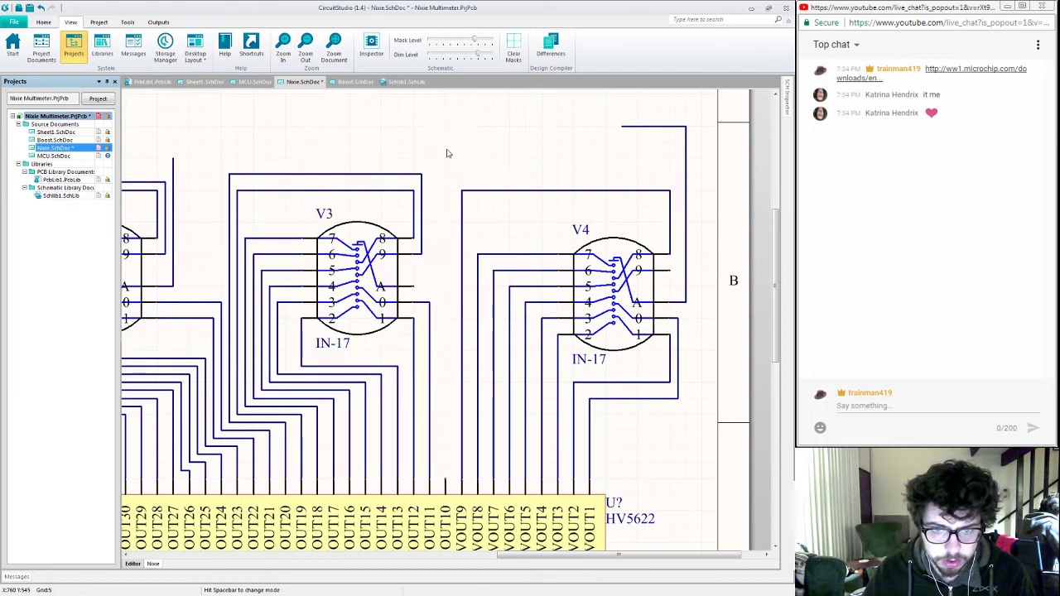
Step: Delete V3's vertical anode wire together with the vertical HVOUT10 wire it overlaps
{"action": "key", "text": "Delete"}
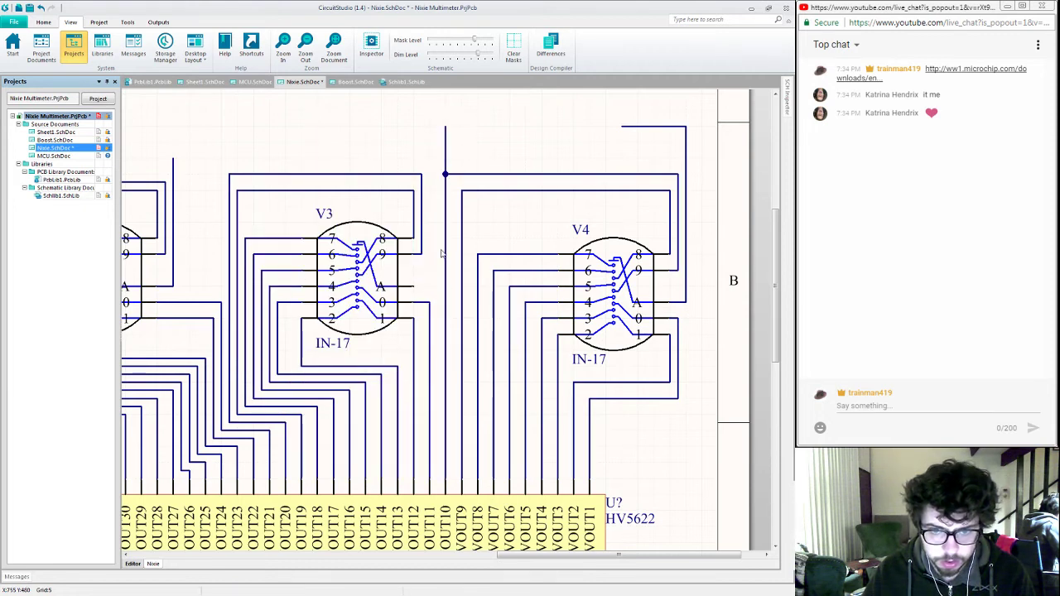
{"action": "left_click", "coordinate": [445, 157]}
{"action": "key", "text": "Delete"}
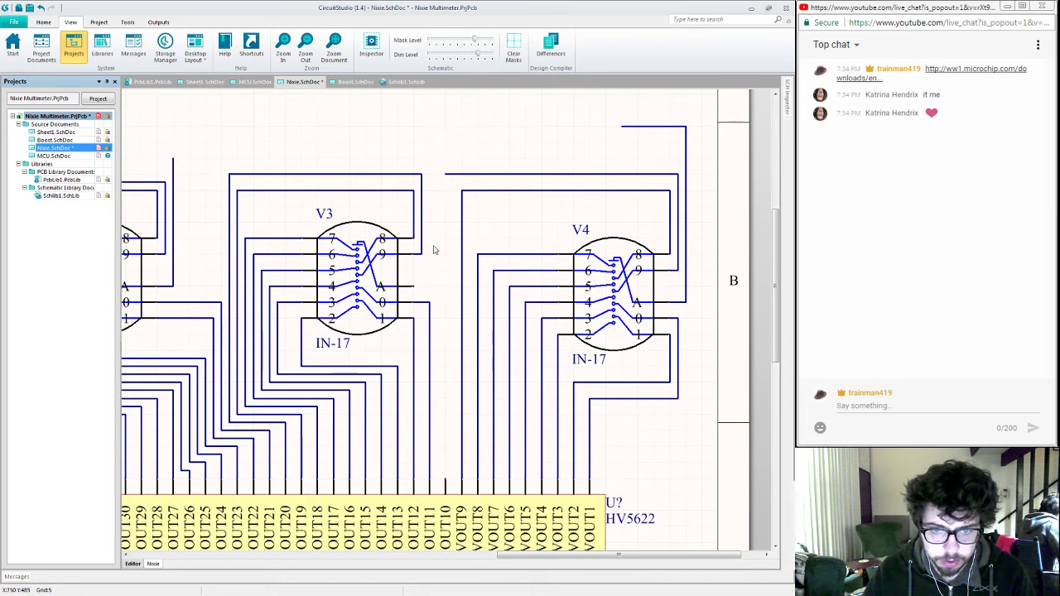
Step: Try to route V3's anode upward through the gap between the V3 and V4 wire bundles
{"action": "key", "text": "ctrl+w"}
{"action": "left_click", "coordinate": [414, 286]}
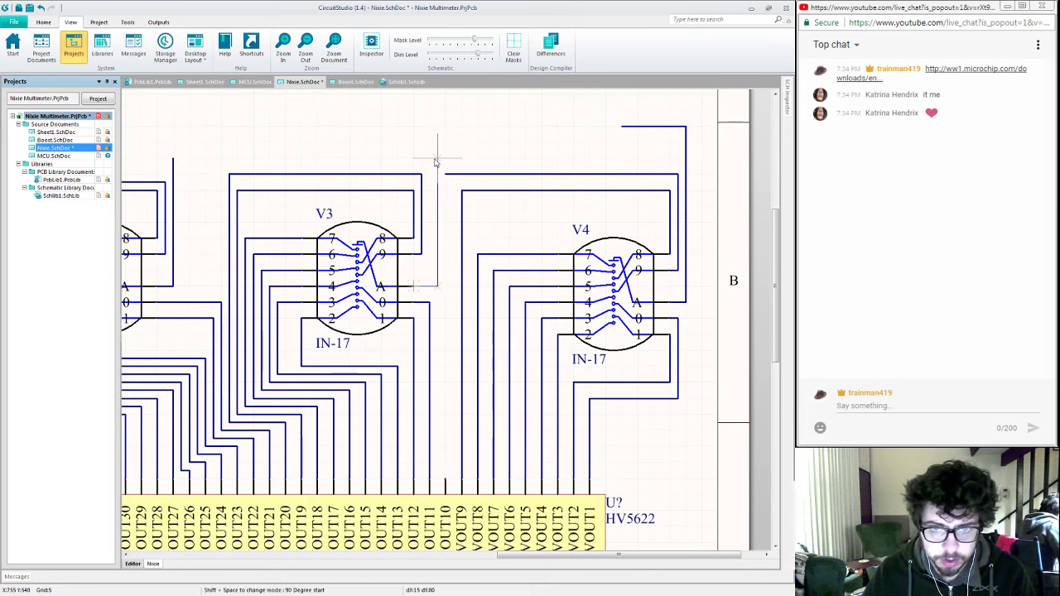
{"action": "left_click", "coordinate": [436, 155]}
{"action": "key", "text": "Escape"}
{"action": "key", "text": "Escape"}
Step: Redraw the vertical wire from the open end of V4's pin 9 line down to HVOUT10
{"action": "key", "text": "ctrl+w"}
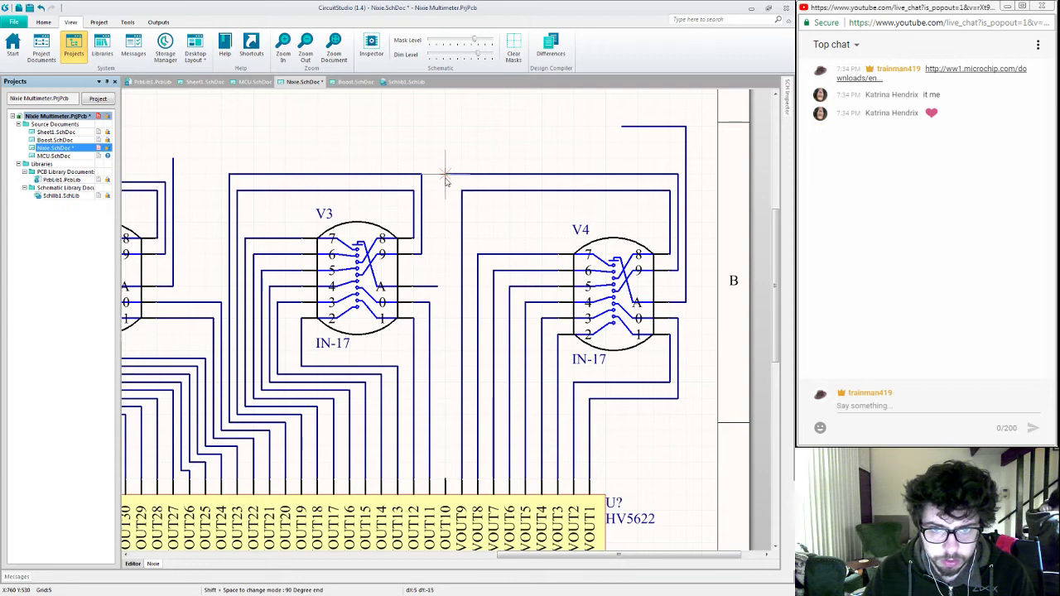
{"action": "left_click", "coordinate": [445, 174]}
{"action": "left_click", "coordinate": [446, 502]}
{"action": "key", "text": "Escape"}
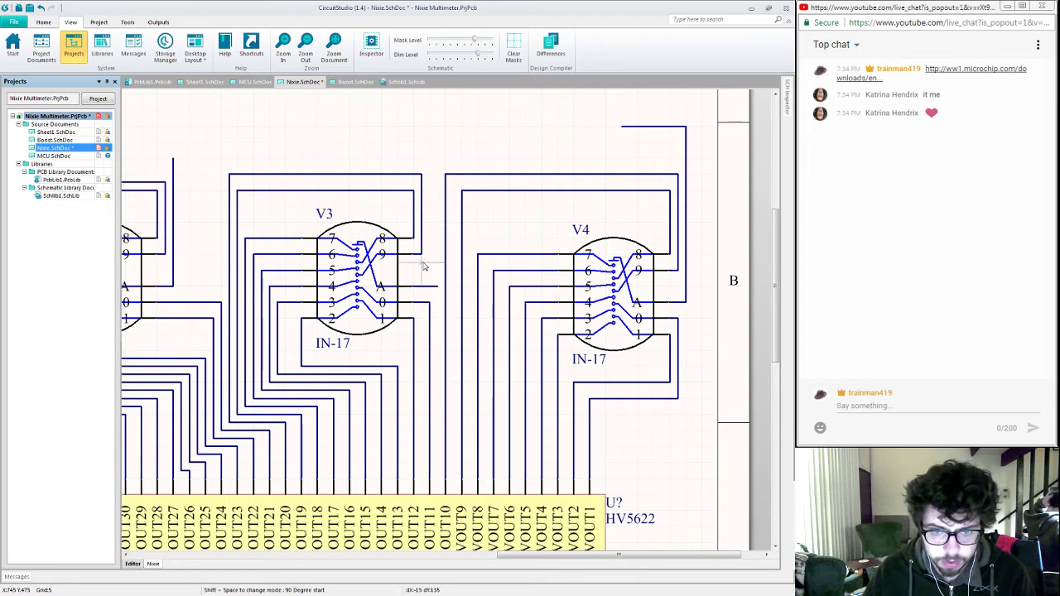
Step: Delete V3's anode wire stub and shift the cathode wires on the tube's left side closer to it
{"action": "key", "text": "Delete"}
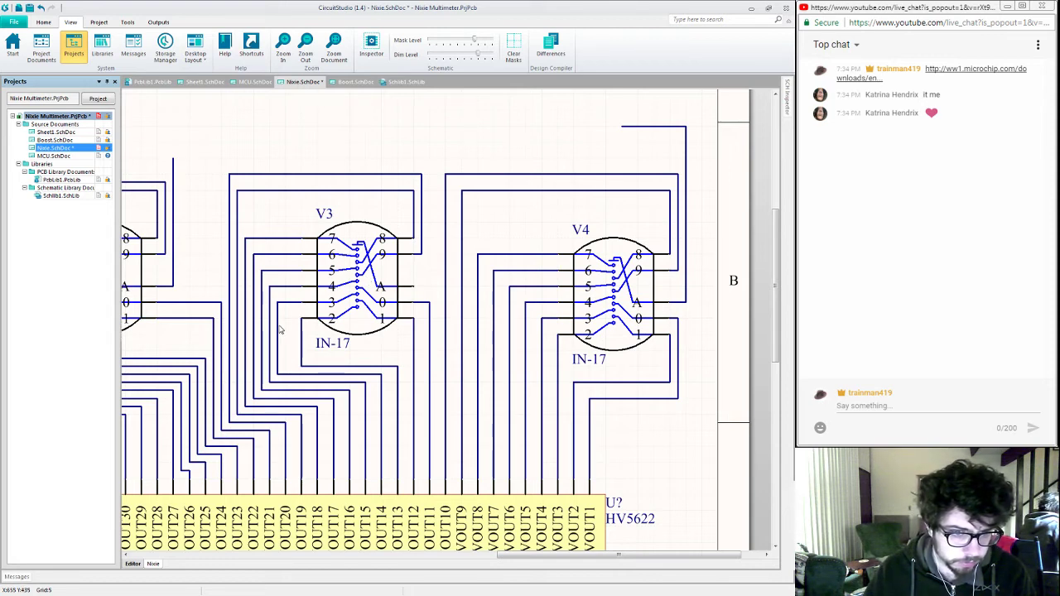
{"action": "left_click_drag", "start_coordinate": [280, 342], "coordinate": [258, 362]}
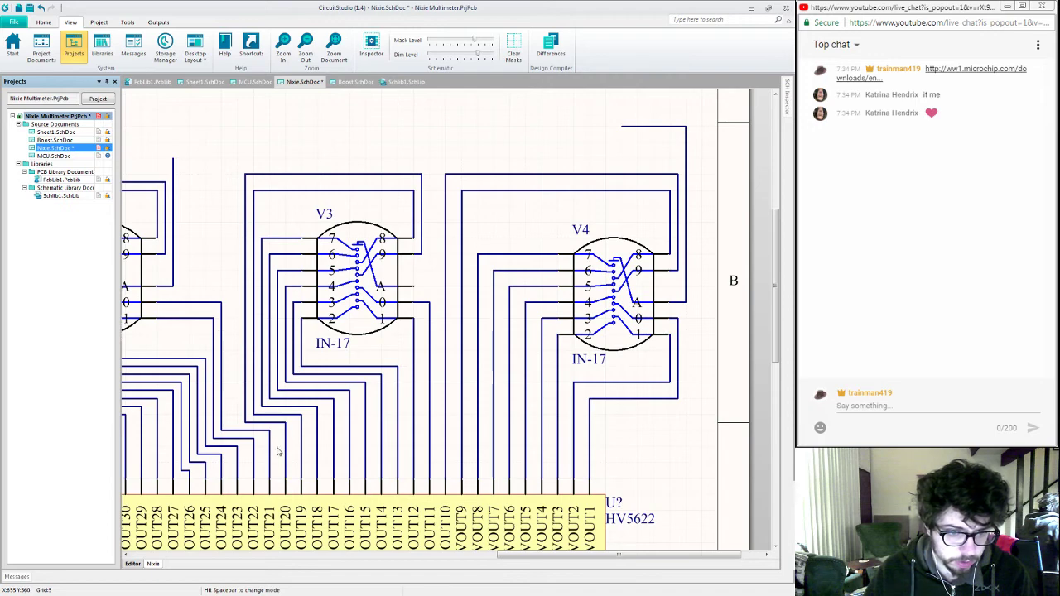
Step: Delete the wires linking V3's pin 0 to HVOUT11 and its pin 1 to HVOUT12
{"action": "right_click_drag", "start_coordinate": [278, 451], "coordinate": [201, 453]}
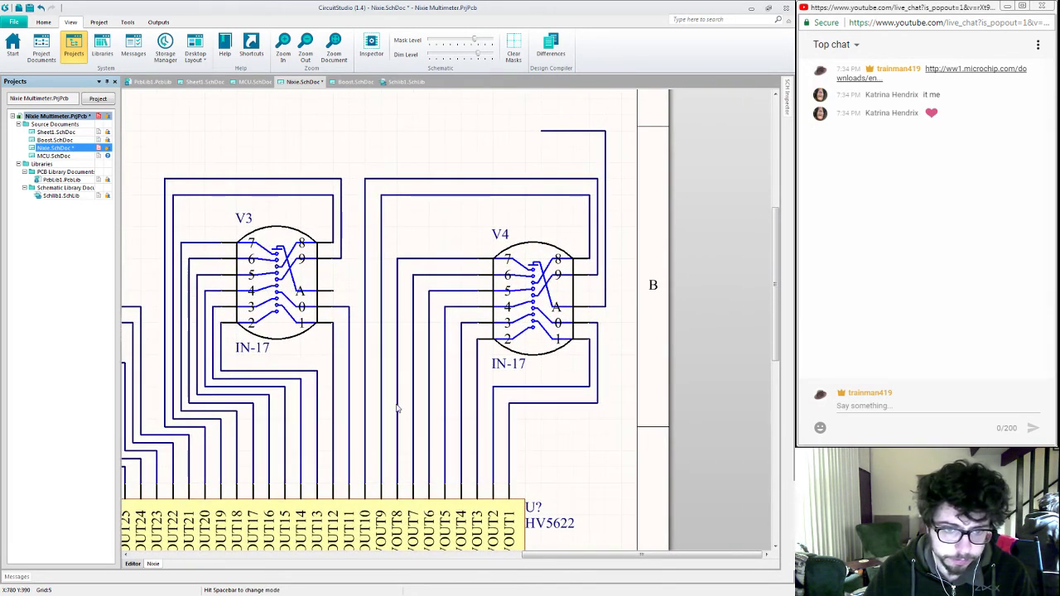
{"action": "left_click", "coordinate": [336, 352]}
{"action": "left_click_drag", "start_coordinate": [351, 350], "coordinate": [350, 345]}
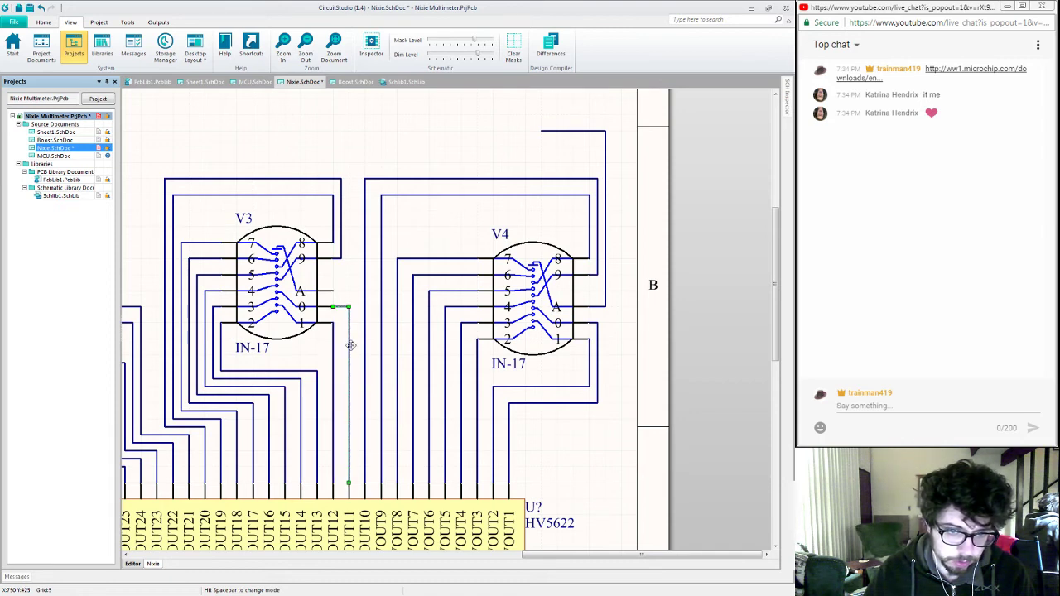
{"action": "key", "text": "Delete"}
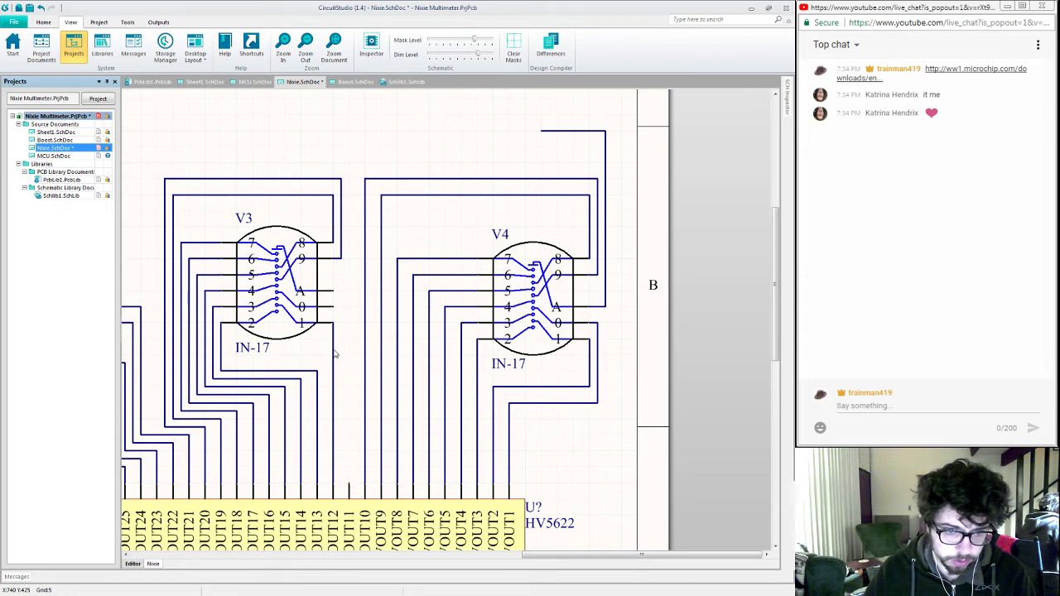
{"action": "left_click", "coordinate": [332, 351]}
{"action": "key", "text": "Delete"}
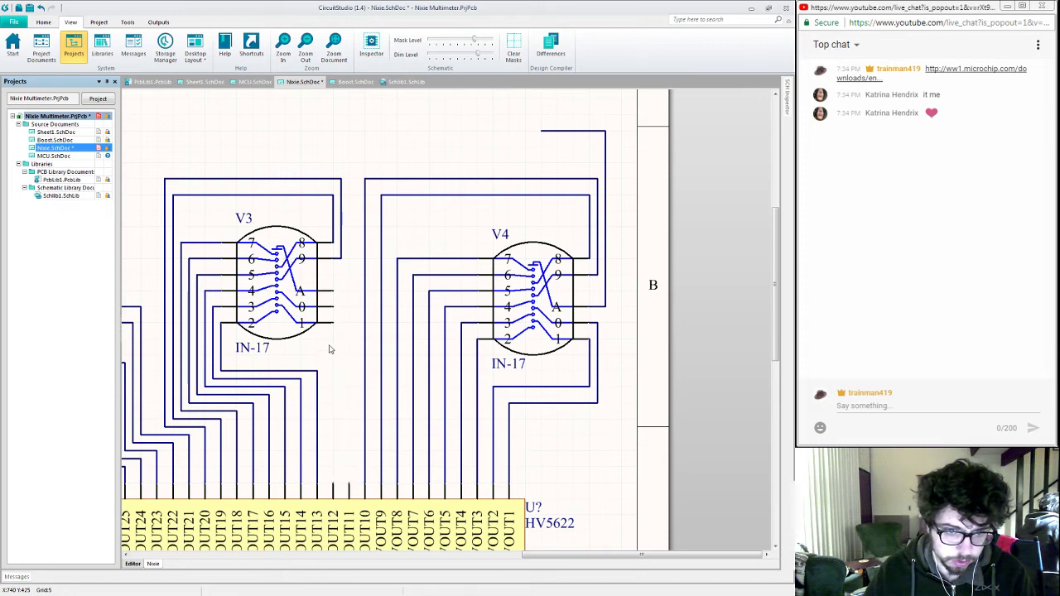
Step: Pull the ends of V3's pin 8 and pin 9 wires up clear of their pins
{"action": "left_click", "coordinate": [332, 221]}
{"action": "left_click_drag", "start_coordinate": [334, 241], "coordinate": [336, 232]}
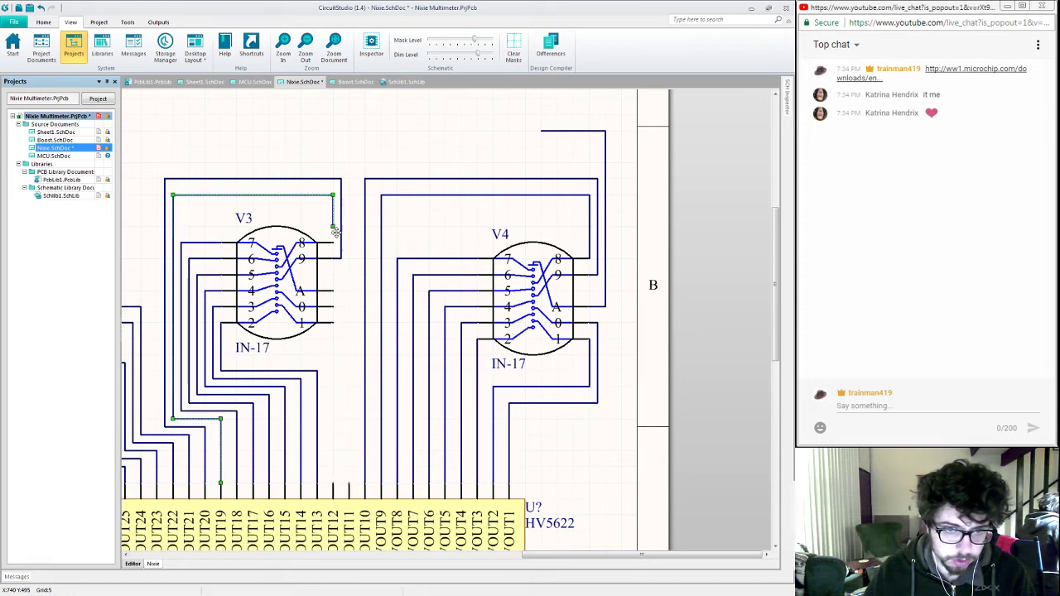
{"action": "left_click", "coordinate": [340, 256]}
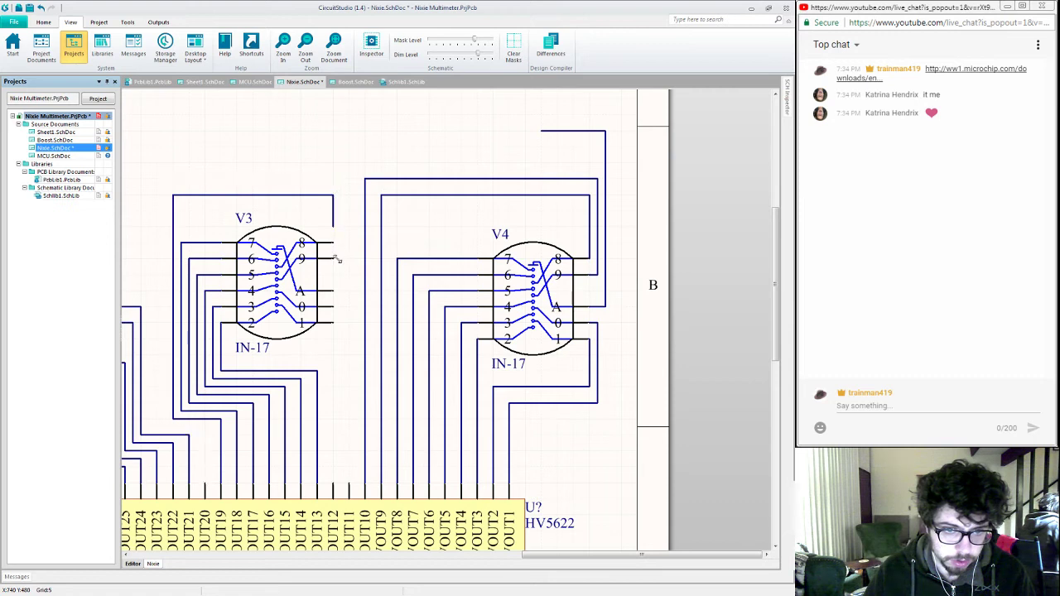
{"action": "left_click_drag", "start_coordinate": [339, 257], "coordinate": [339, 226]}
{"action": "left_click", "coordinate": [346, 265]}
Step: Move V3 further toward V4 and bring its left-side cathode wires in after it
{"action": "left_click_drag", "start_coordinate": [284, 295], "coordinate": [350, 293]}
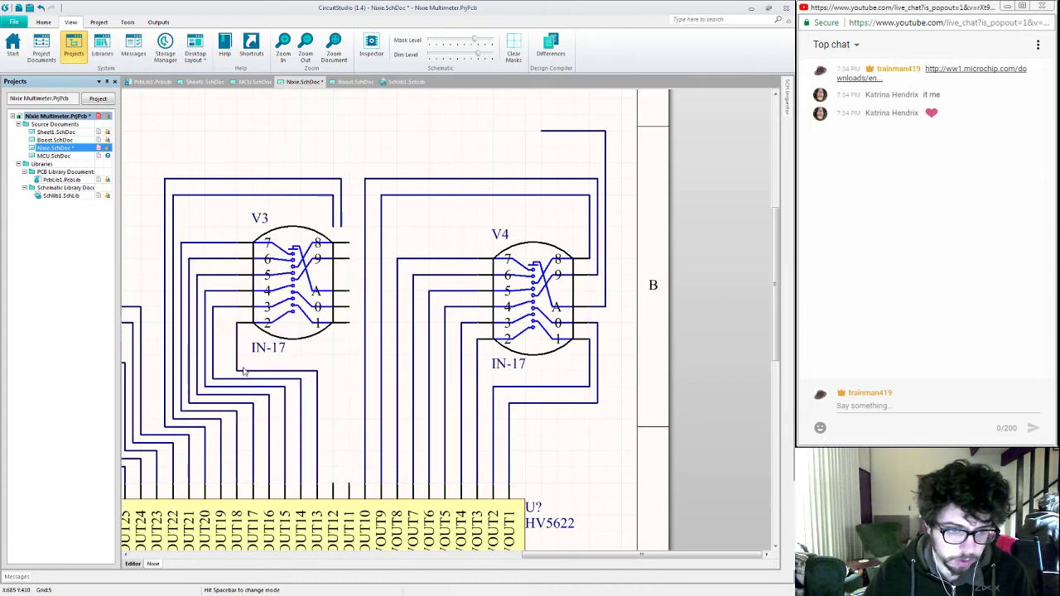
{"action": "mouse_move", "coordinate": [213, 346]}
{"action": "left_mouse_down"}
{"action": "mouse_move", "coordinate": [228, 346]}
{"action": "mouse_move", "coordinate": [168, 339]}
{"action": "mouse_move", "coordinate": [180, 339]}
{"action": "left_mouse_up"}
Step: Wire the right driver's HVOUT12 to V3's pin 1 and HVOUT11 to its pin 0, jogging both around the tube's lower right
{"action": "right_click_drag", "start_coordinate": [167, 381], "coordinate": [225, 396]}
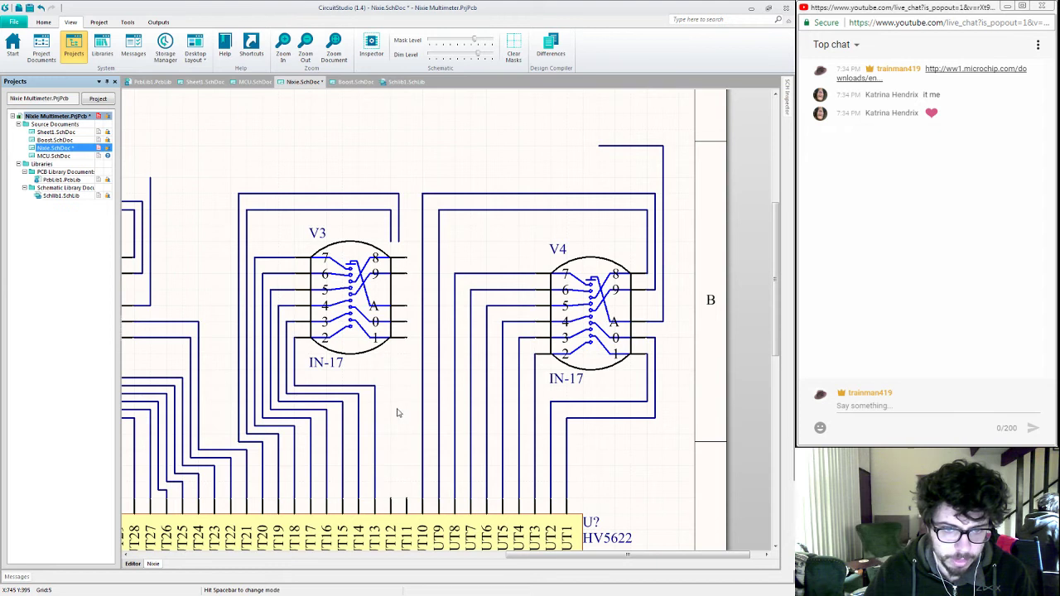
{"action": "key", "text": "ctrl+w"}
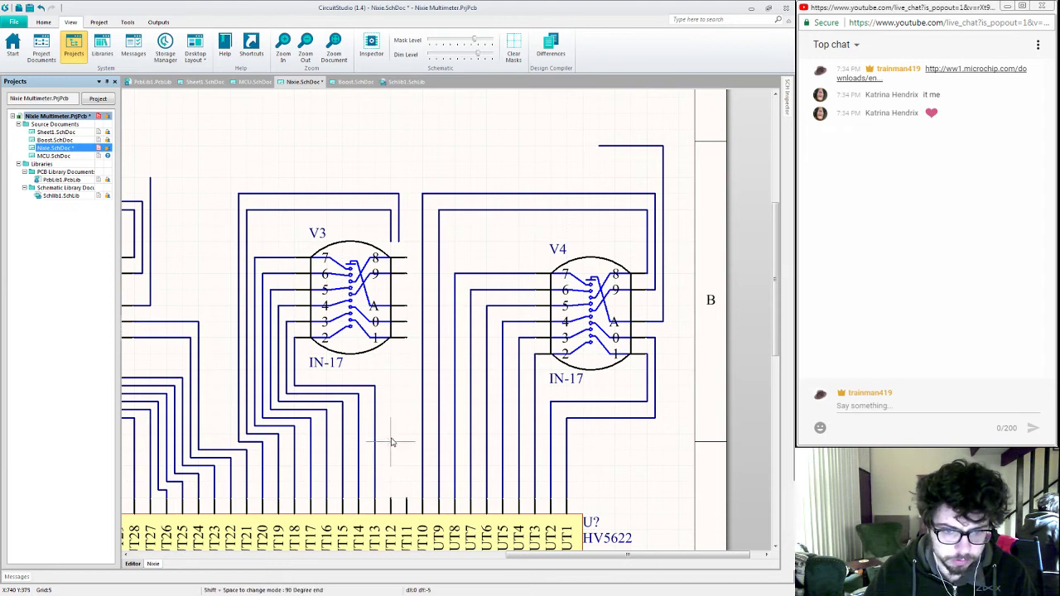
{"action": "left_click", "coordinate": [391, 498]}
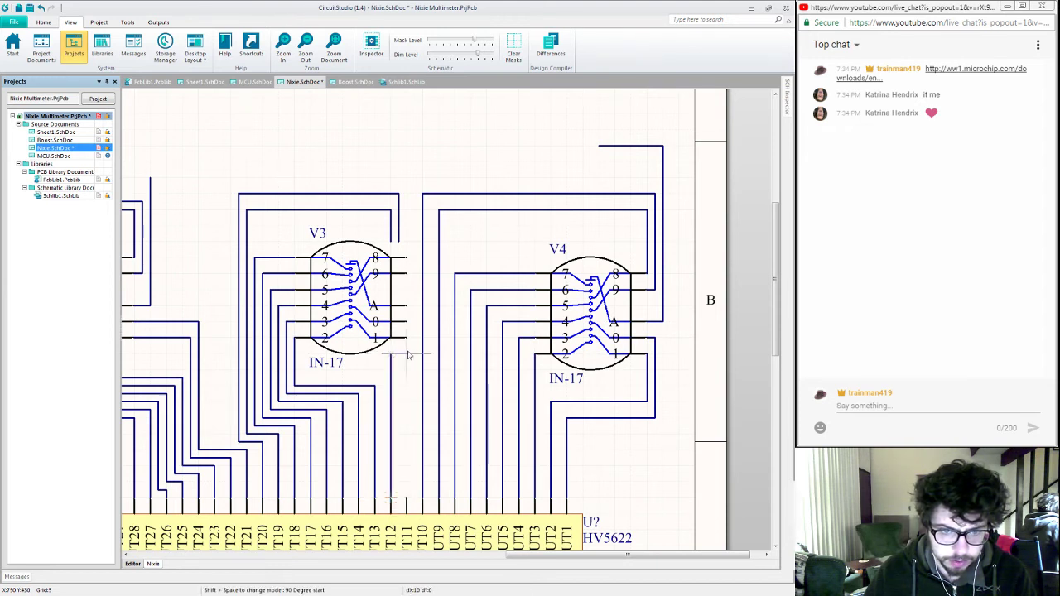
{"action": "key", "text": "Escape"}
{"action": "left_click", "coordinate": [418, 329]}
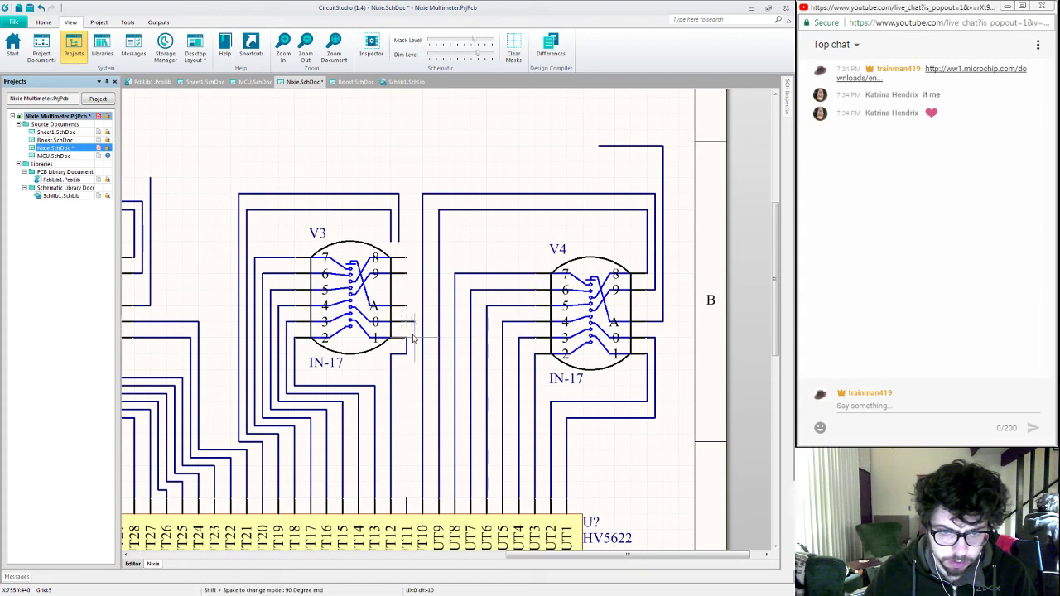
{"action": "left_click", "coordinate": [406, 506]}
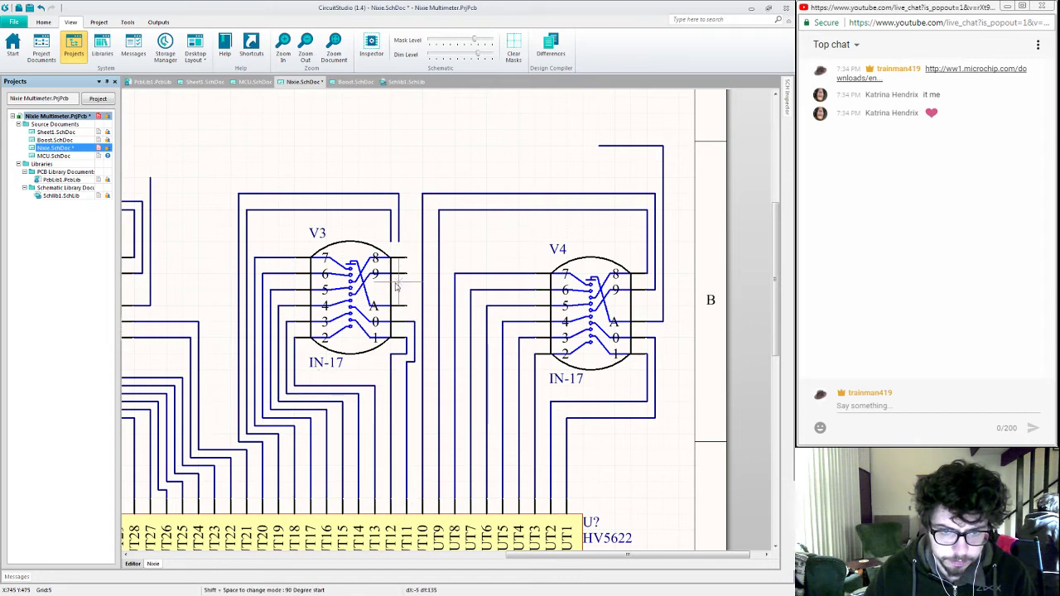
{"action": "key", "text": "Escape"}
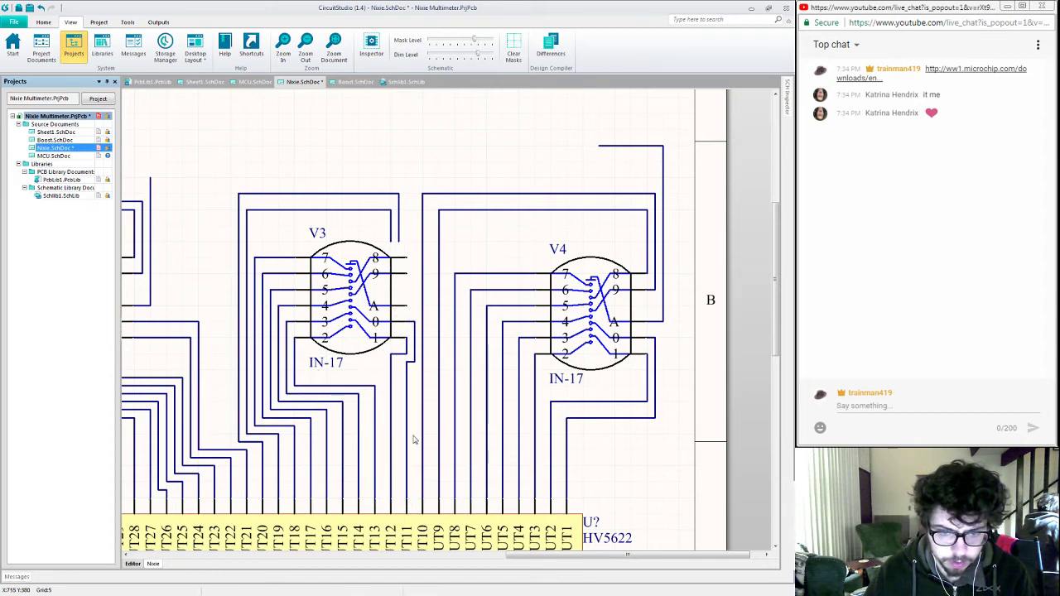
{"action": "right_click_drag", "start_coordinate": [604, 474], "coordinate": [490, 459]}
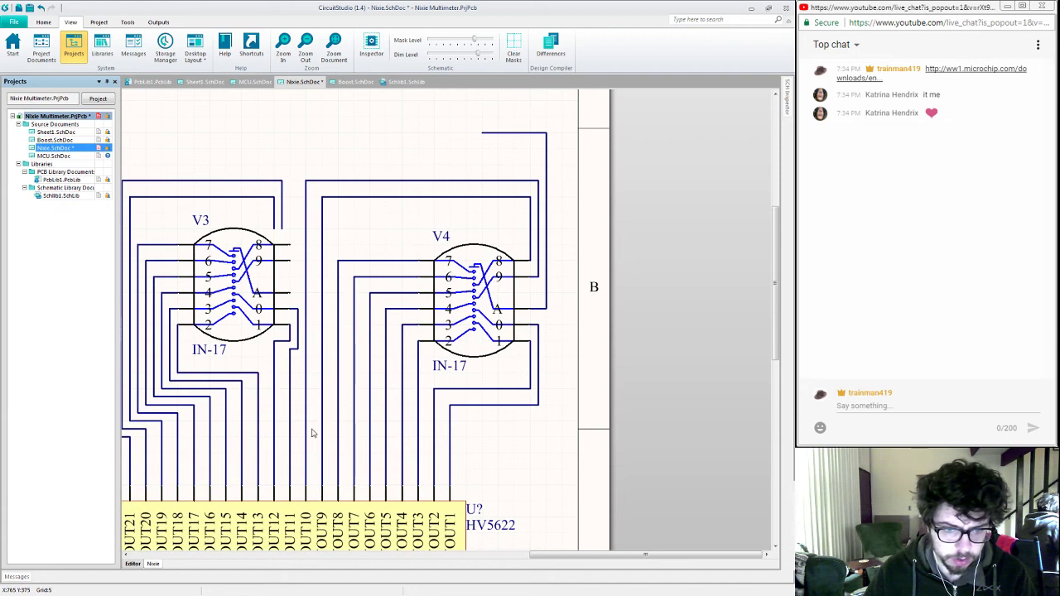
Step: Delete the wires linking V4's pin 9 to HVOUT10 and its pin 8 to HVOUT9
{"action": "left_click", "coordinate": [306, 430]}
{"action": "key", "text": "Delete"}
{"action": "left_click", "coordinate": [322, 430]}
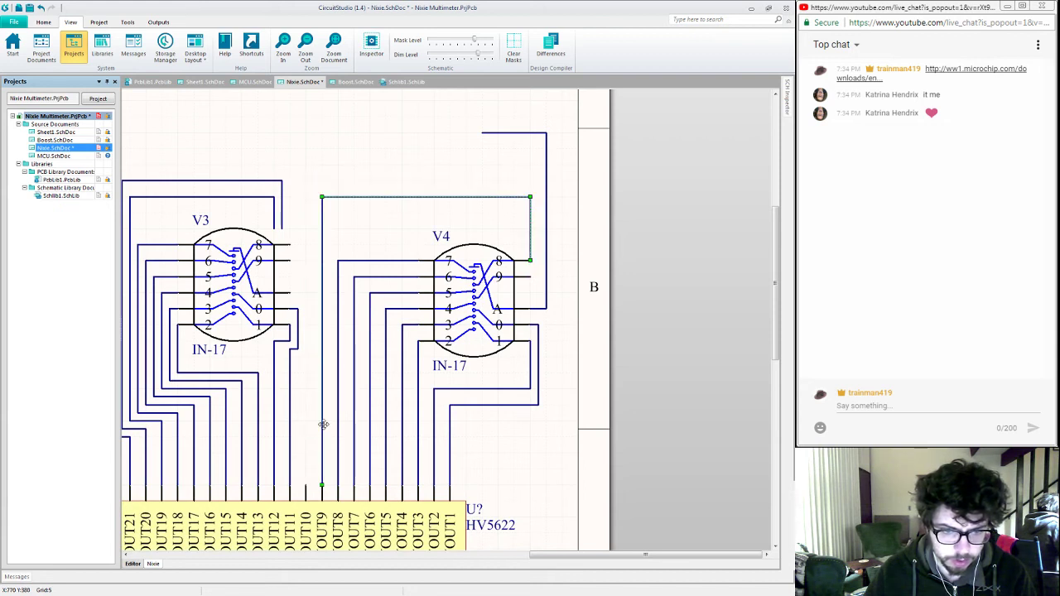
{"action": "key", "text": "Delete"}
Step: Shift the two loose wire ends above V3 toward V4 and connect them down to V3's pins 8 and 9
{"action": "key", "text": "p"}
{"action": "key", "text": "w"}
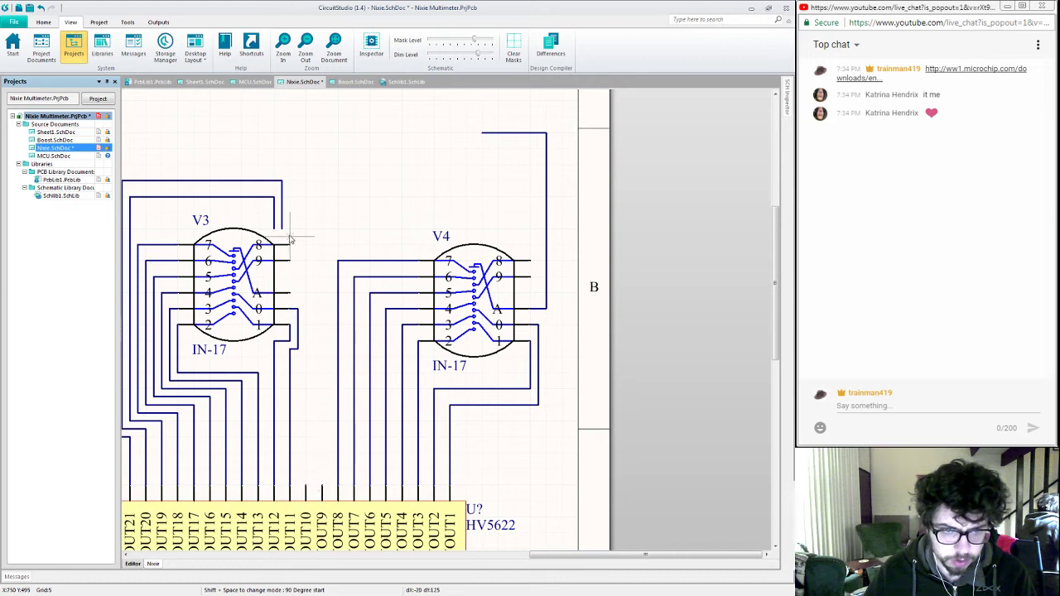
{"action": "key", "text": "Escape"}
{"action": "mouse_move", "coordinate": [282, 206]}
{"action": "left_mouse_down"}
{"action": "mouse_move", "coordinate": [306, 206]}
{"action": "mouse_move", "coordinate": [279, 208]}
{"action": "mouse_move", "coordinate": [290, 214]}
{"action": "left_mouse_up"}
{"action": "left_click", "coordinate": [282, 206]}
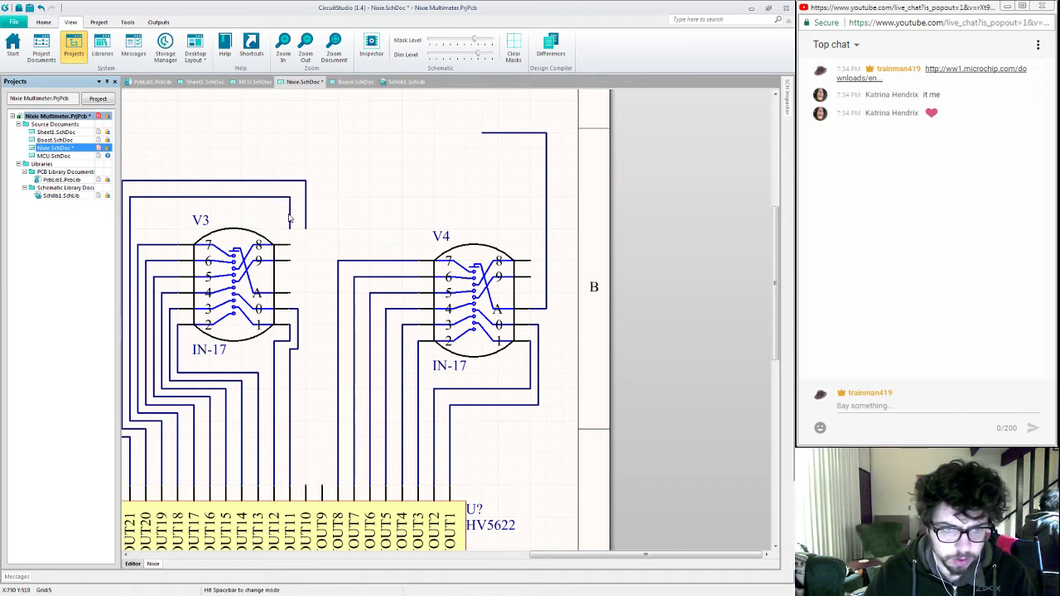
{"action": "left_click", "coordinate": [290, 218]}
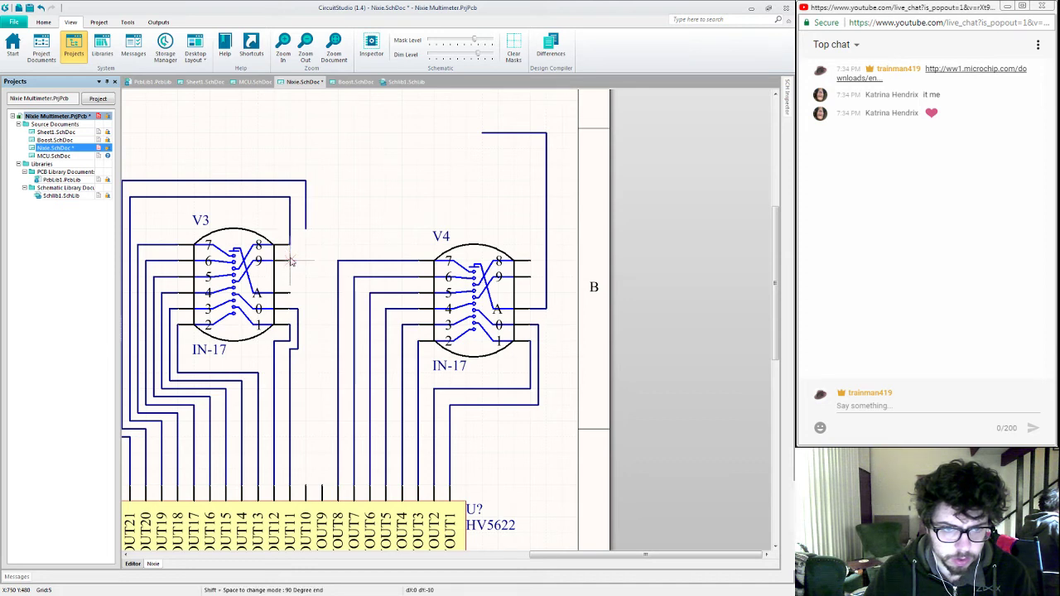
{"action": "key", "text": "Escape"}
{"action": "left_click_drag", "start_coordinate": [307, 207], "coordinate": [299, 245]}
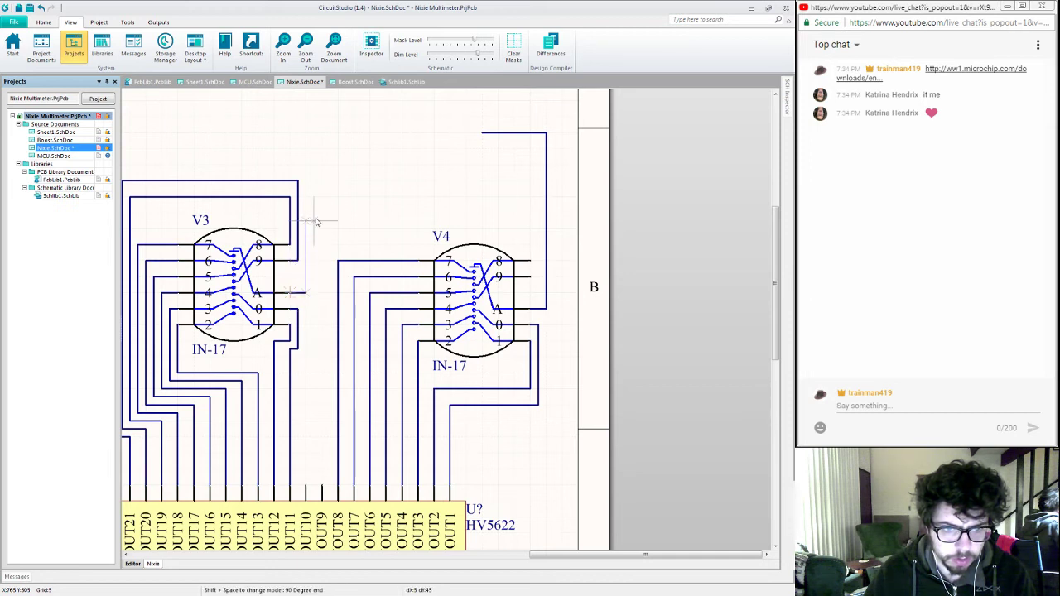
Step: Run a wire from V3's anode pin outward and straight up to the height of V4's anode wire
{"action": "left_click", "coordinate": [307, 136]}
{"action": "right_click", "coordinate": [321, 135]}
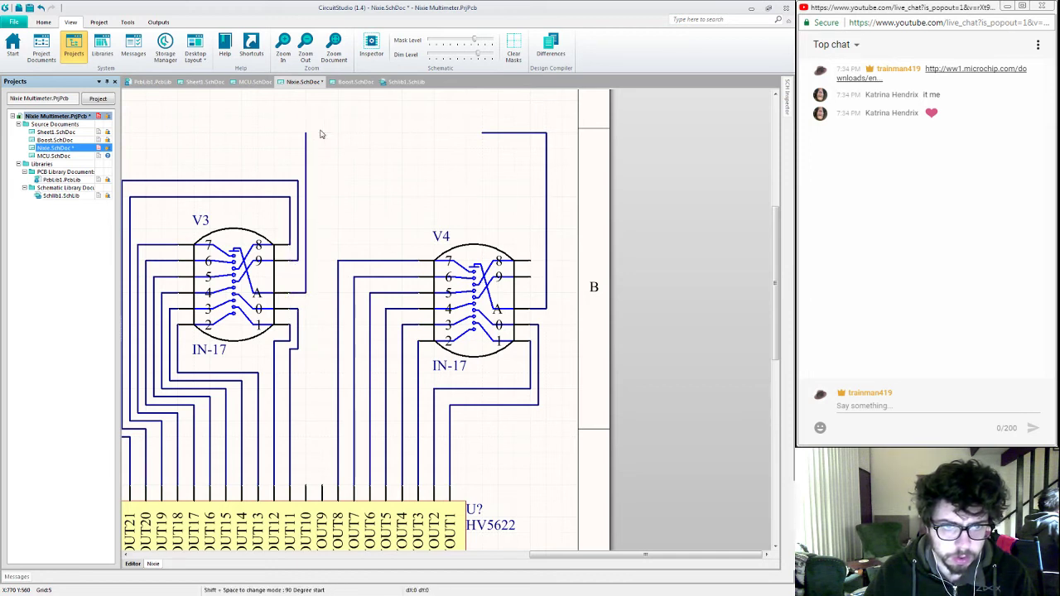
{"action": "right_click", "coordinate": [356, 223]}
{"action": "key", "text": "ctrl+w"}
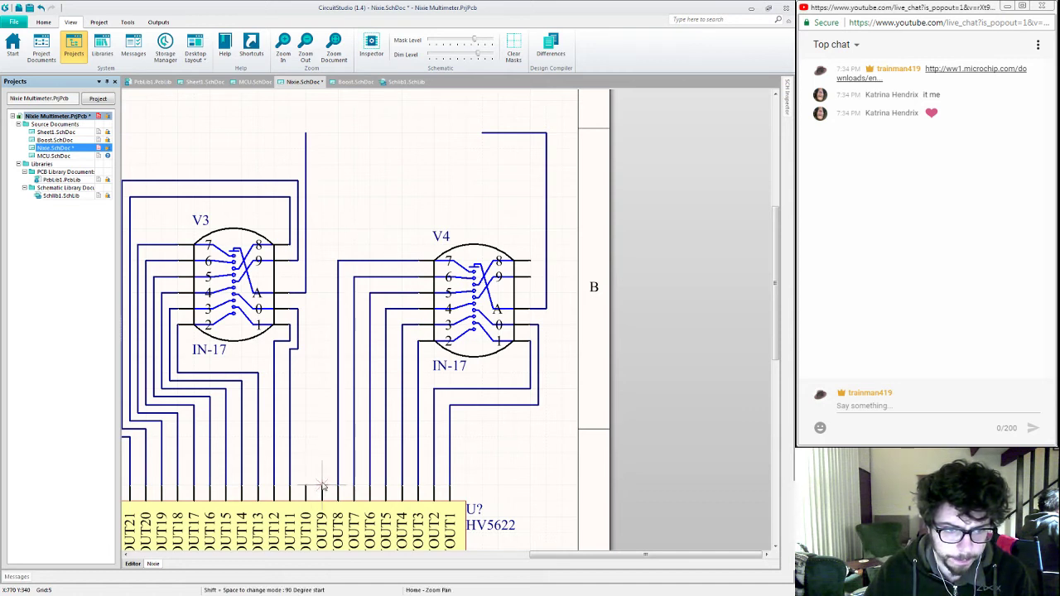
{"action": "left_click", "coordinate": [323, 487]}
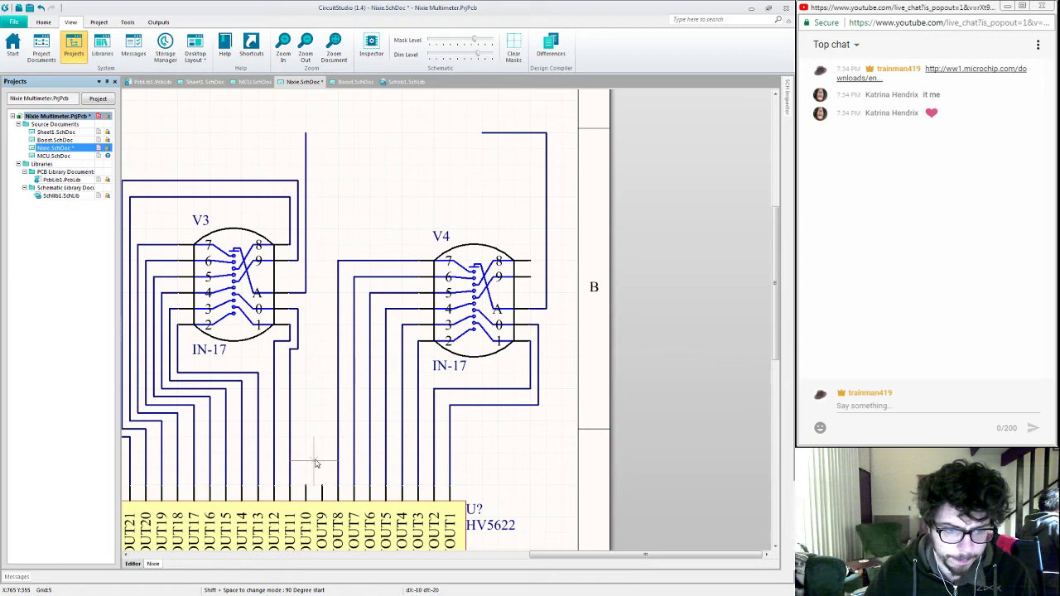
{"action": "right_click", "coordinate": [328, 412]}
Step: Lower the jogs in V3's pin 0 and pin 1 wires to a short distance above HVOUT11 and HVOUT12
{"action": "right_click_drag", "start_coordinate": [319, 414], "coordinate": [376, 360]}
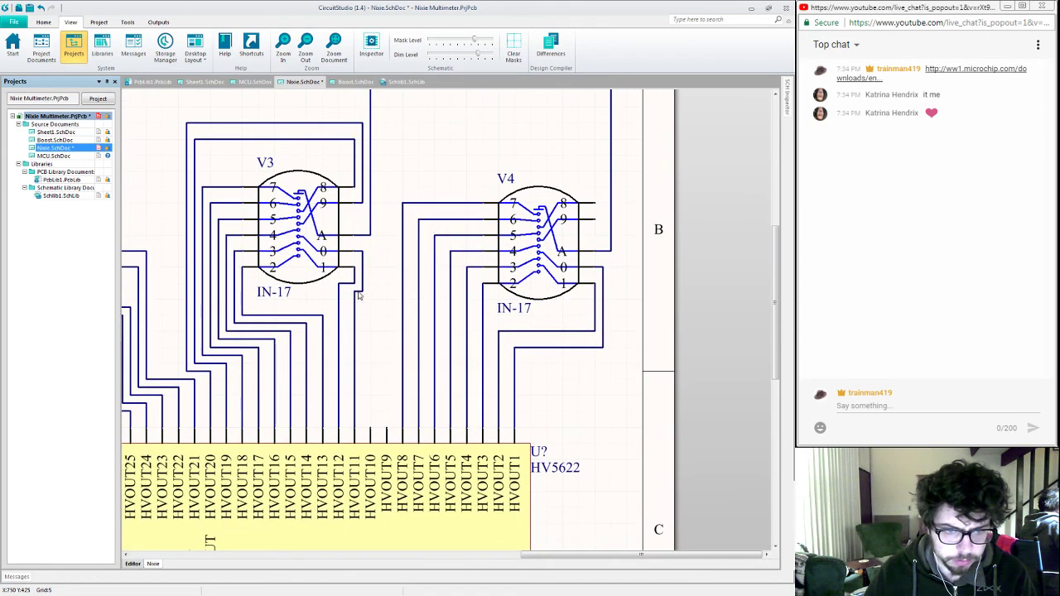
{"action": "key", "text": "ctrl+w"}
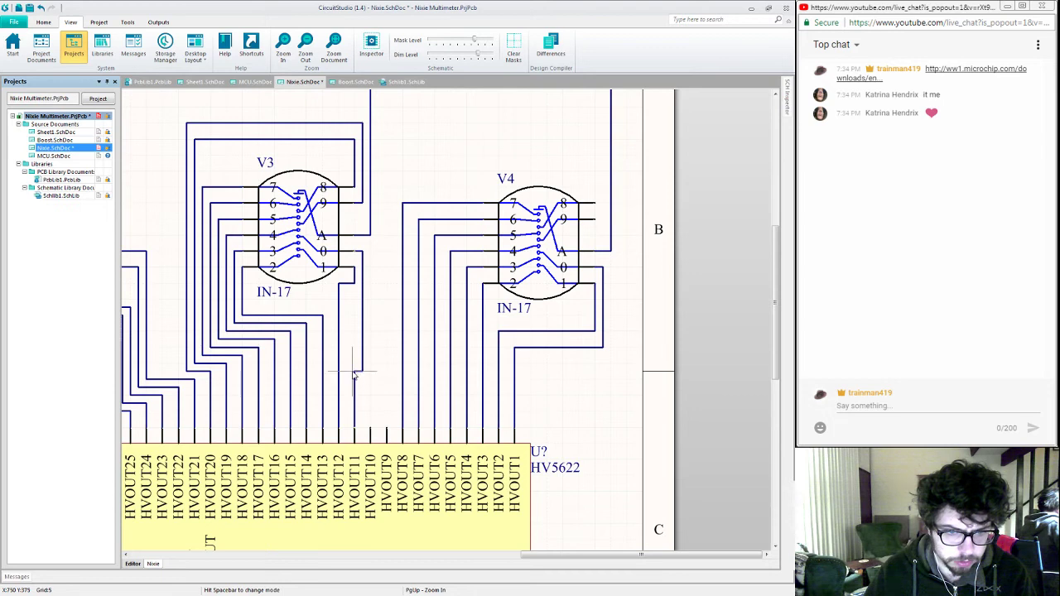
{"action": "left_click", "coordinate": [354, 372]}
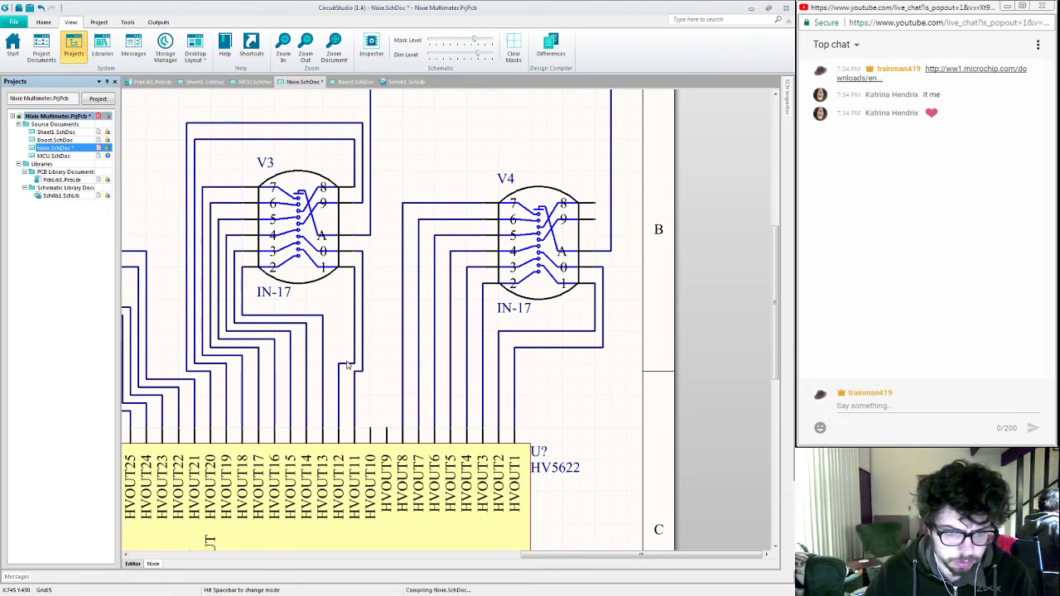
Step: Wire the right driver's HVOUT10 to V4's pin 9 and HVOUT9 to its pin 8, routing both over the tube
{"action": "right_click_drag", "start_coordinate": [390, 389], "coordinate": [385, 350]}
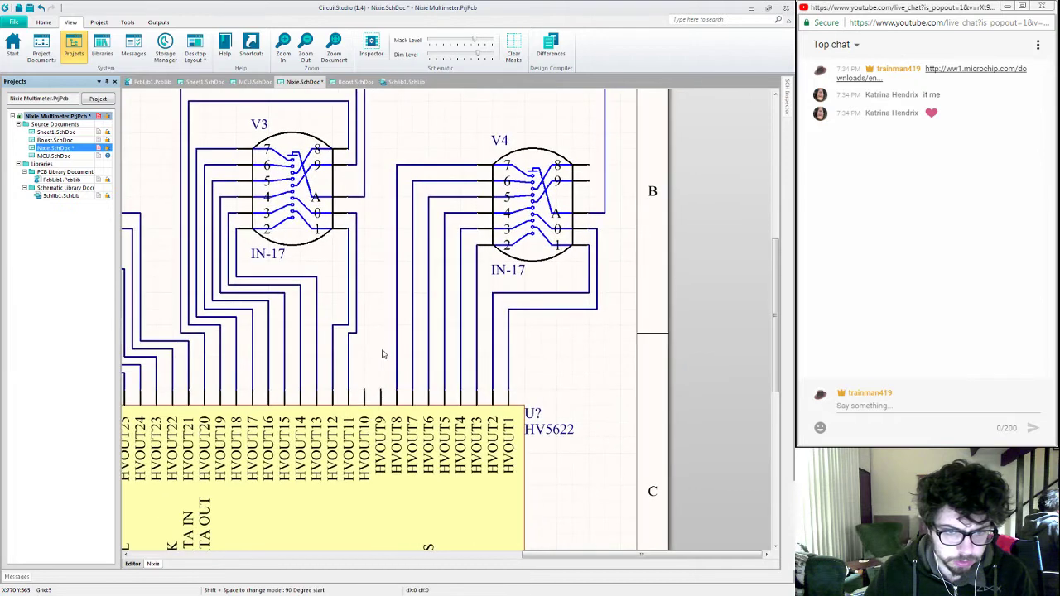
{"action": "left_click", "coordinate": [365, 390]}
{"action": "left_click", "coordinate": [366, 342]}
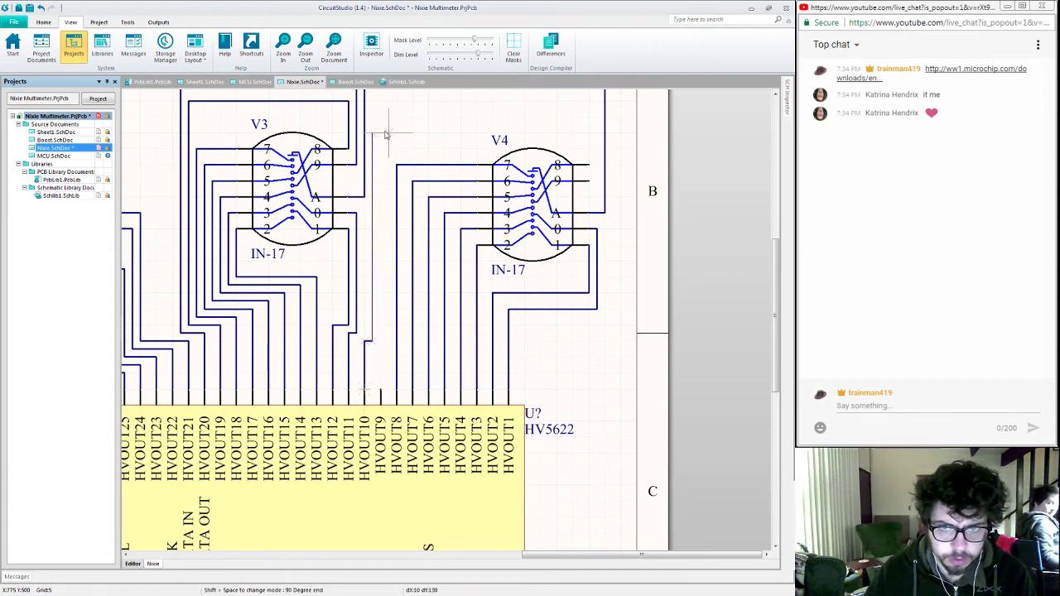
{"action": "left_click", "coordinate": [595, 118]}
{"action": "left_click", "coordinate": [594, 183]}
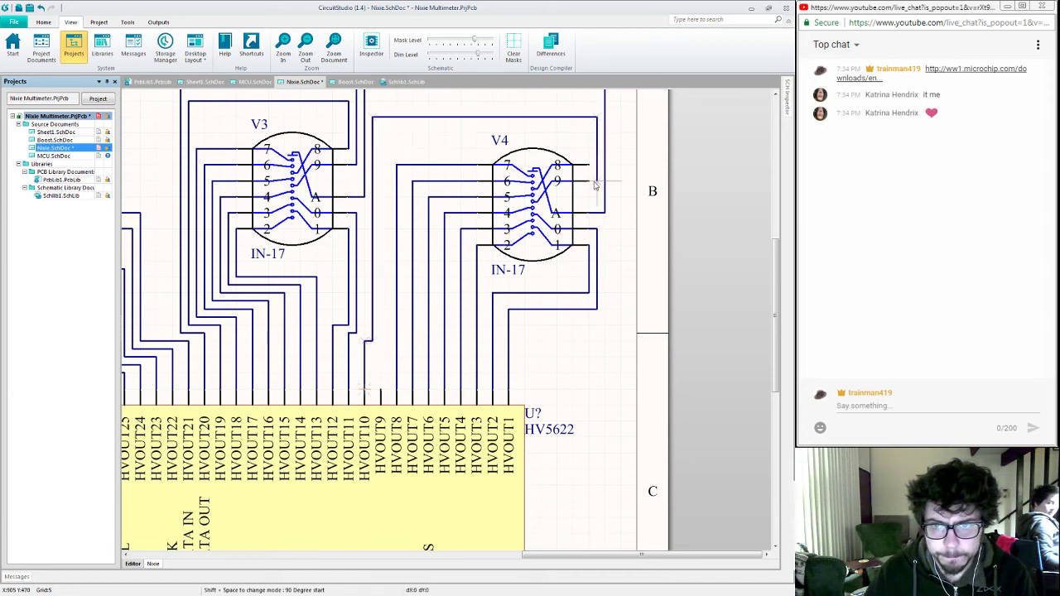
{"action": "left_click", "coordinate": [380, 389]}
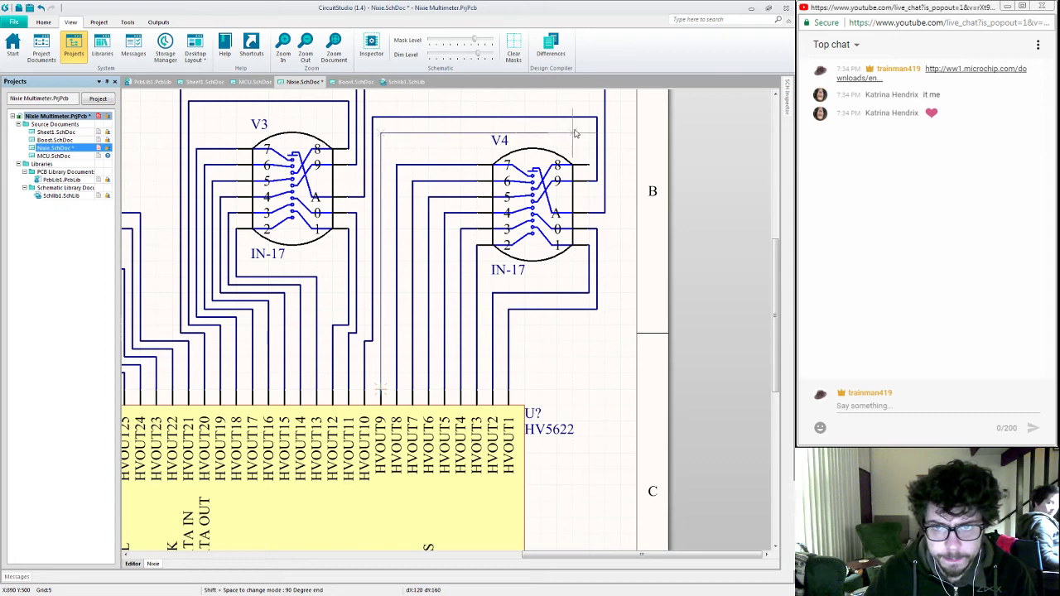
{"action": "left_click", "coordinate": [589, 164]}
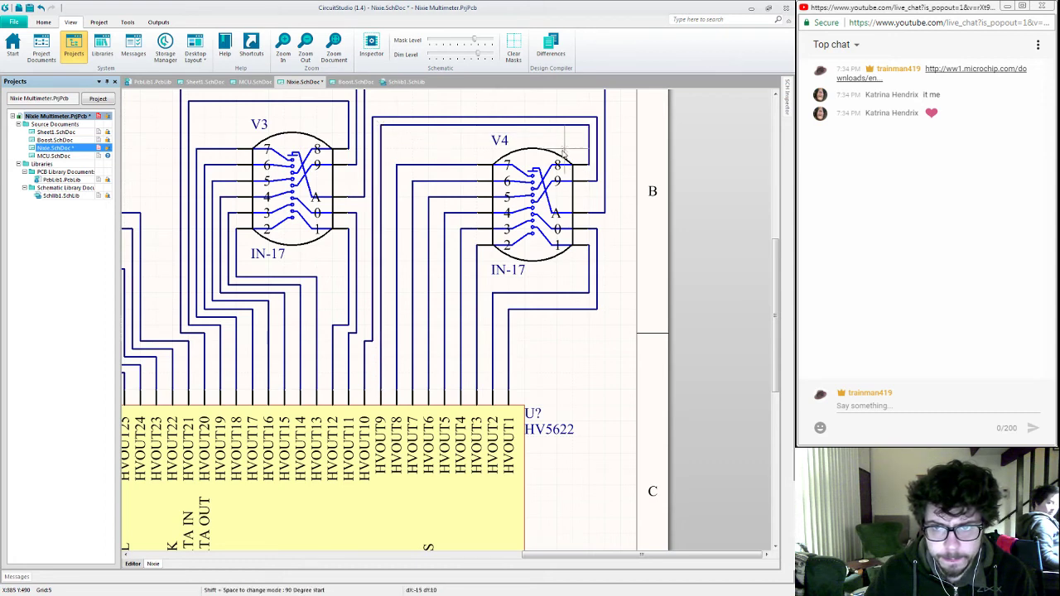
Step: Lower the top run of V3's pin 9 wire next to the pin 8 wire and bring V3 and V4 to equal height
{"action": "right_click_drag", "start_coordinate": [456, 148], "coordinate": [433, 270]}
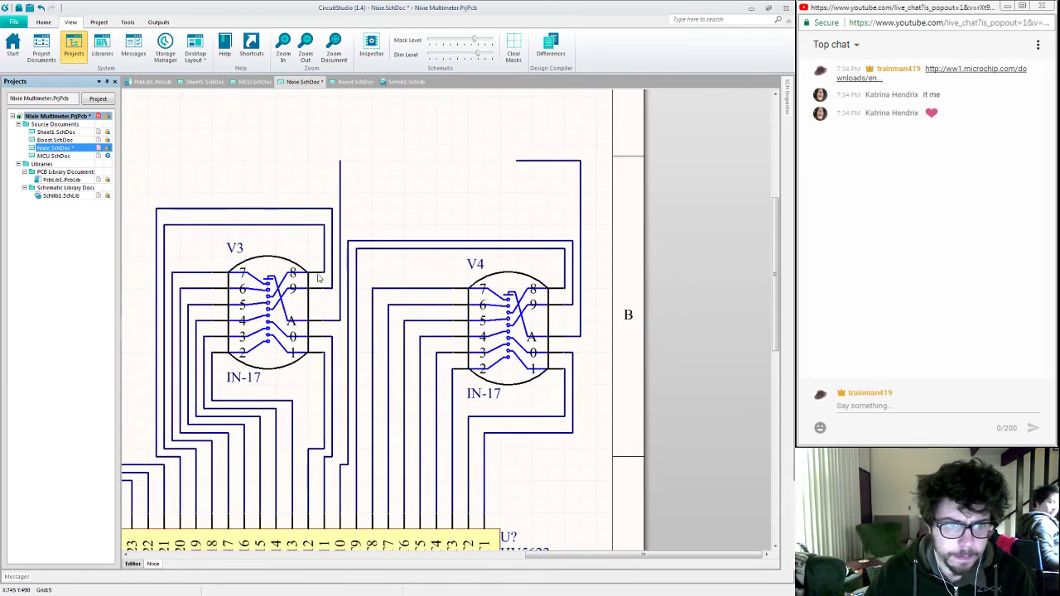
{"action": "left_click_drag", "start_coordinate": [269, 214], "coordinate": [273, 230]}
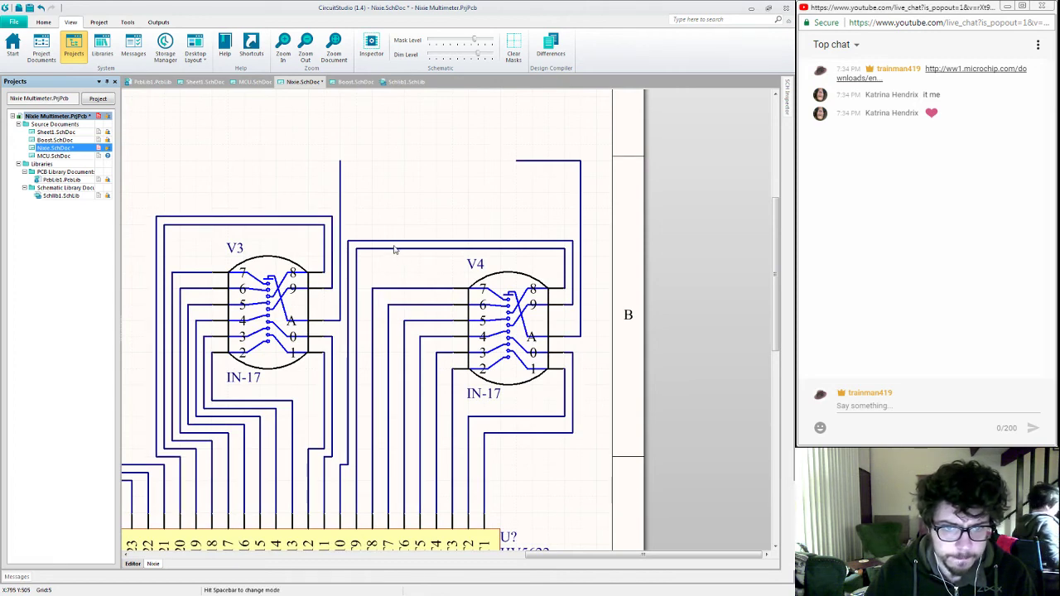
{"action": "right_click_drag", "start_coordinate": [410, 268], "coordinate": [428, 219]}
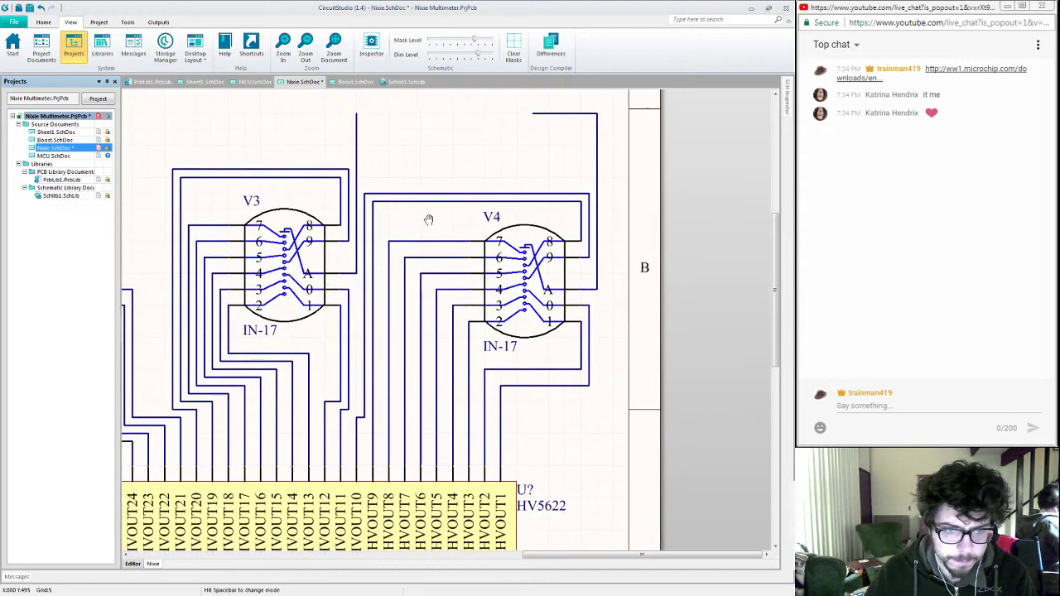
{"action": "left_click_drag", "start_coordinate": [323, 264], "coordinate": [340, 284]}
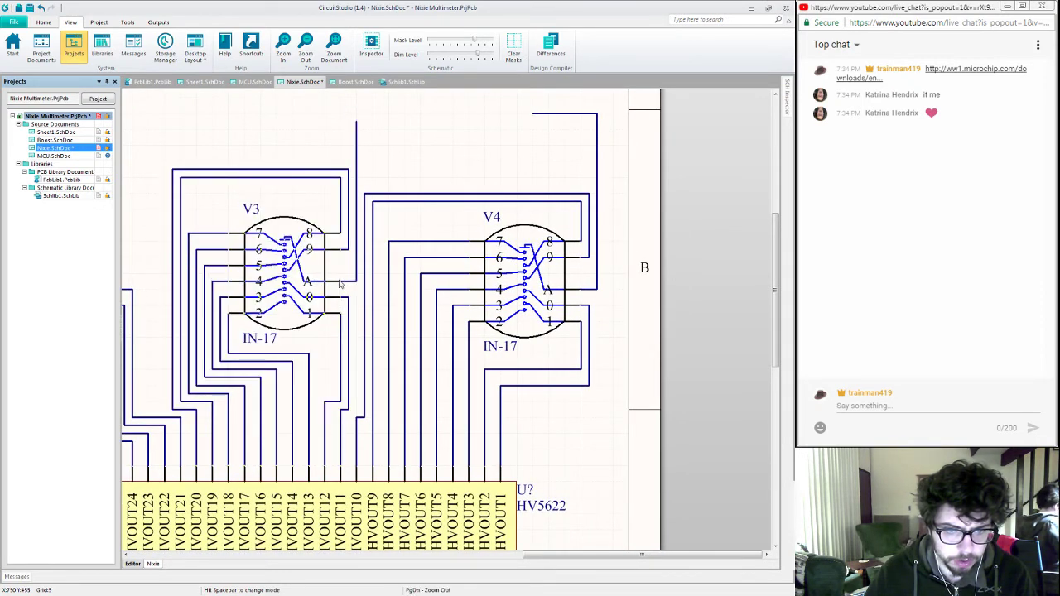
{"action": "left_click_drag", "start_coordinate": [523, 282], "coordinate": [469, 282]}
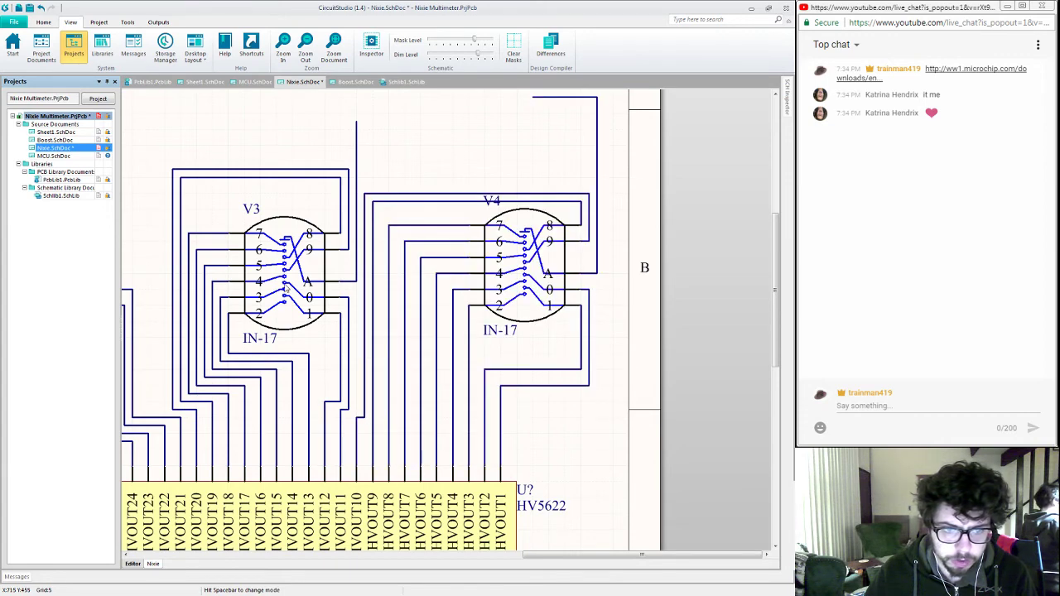
{"action": "left_click_drag", "start_coordinate": [287, 288], "coordinate": [287, 280]}
Step: Raise the top runs of V4's pin 9 and pin 8 wires level with the matching runs above V3
{"action": "right_click_drag", "start_coordinate": [151, 303], "coordinate": [241, 355]}
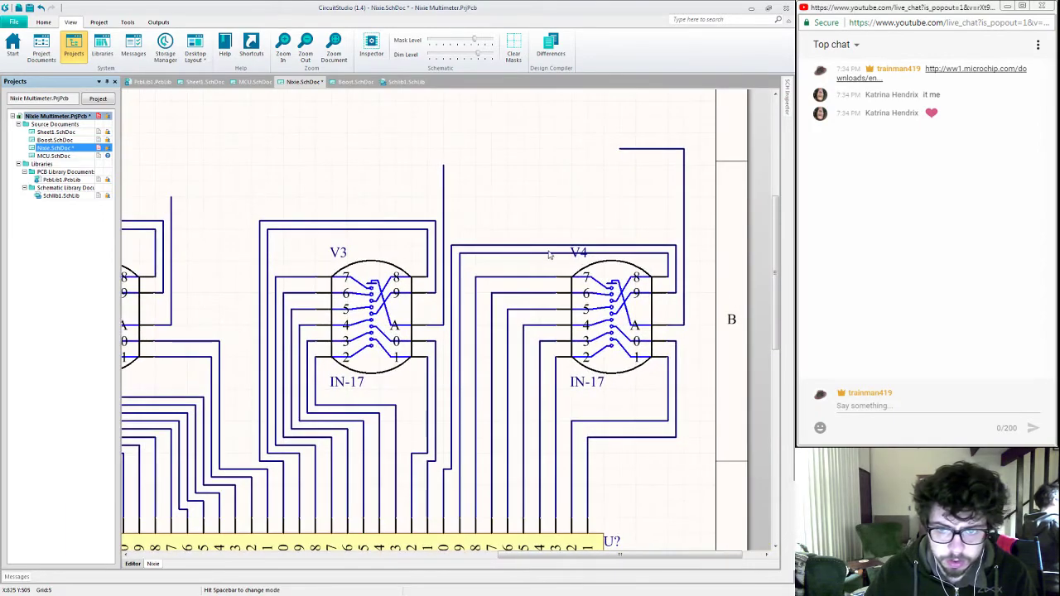
{"action": "mouse_move", "coordinate": [549, 247]}
{"action": "left_mouse_down"}
{"action": "mouse_move", "coordinate": [548, 221]}
{"action": "mouse_move", "coordinate": [537, 242]}
{"action": "mouse_move", "coordinate": [537, 232]}
{"action": "left_mouse_up"}
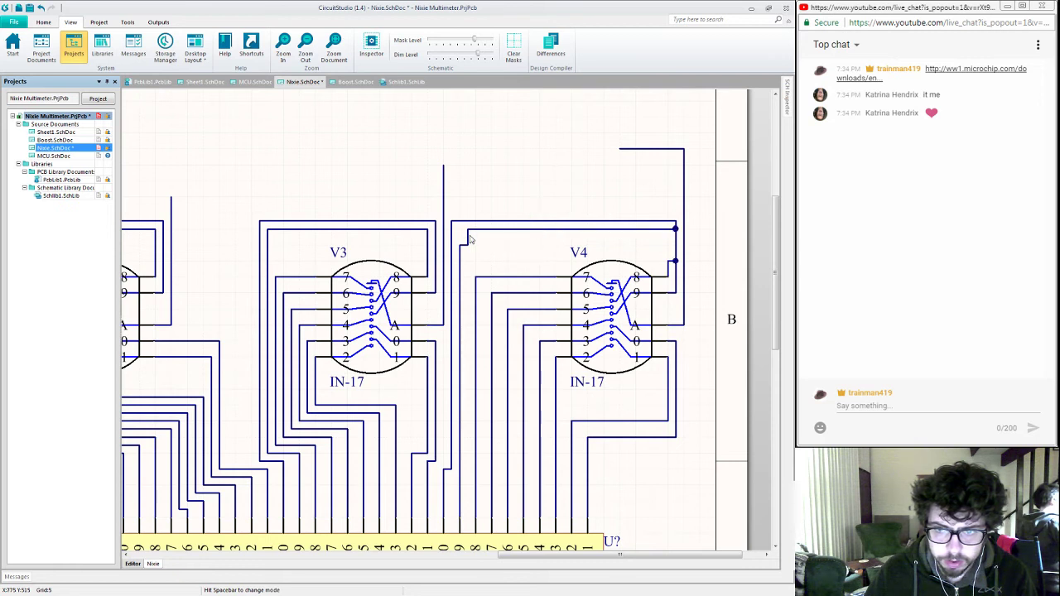
{"action": "key", "text": "ctrl+z"}
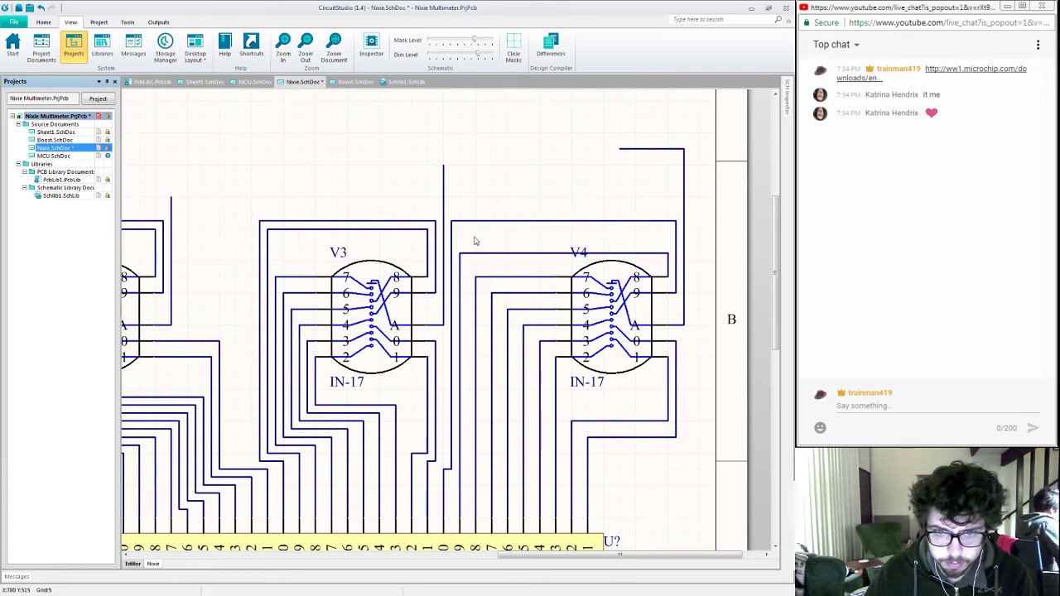
{"action": "left_click_drag", "start_coordinate": [492, 257], "coordinate": [492, 237]}
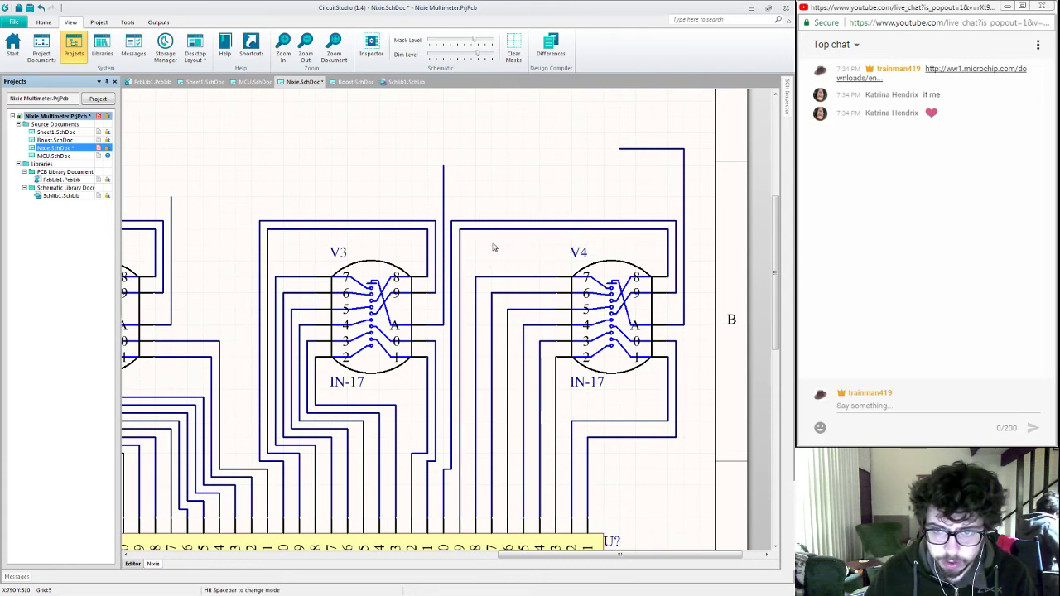
{"action": "right_click_drag", "start_coordinate": [493, 246], "coordinate": [434, 300]}
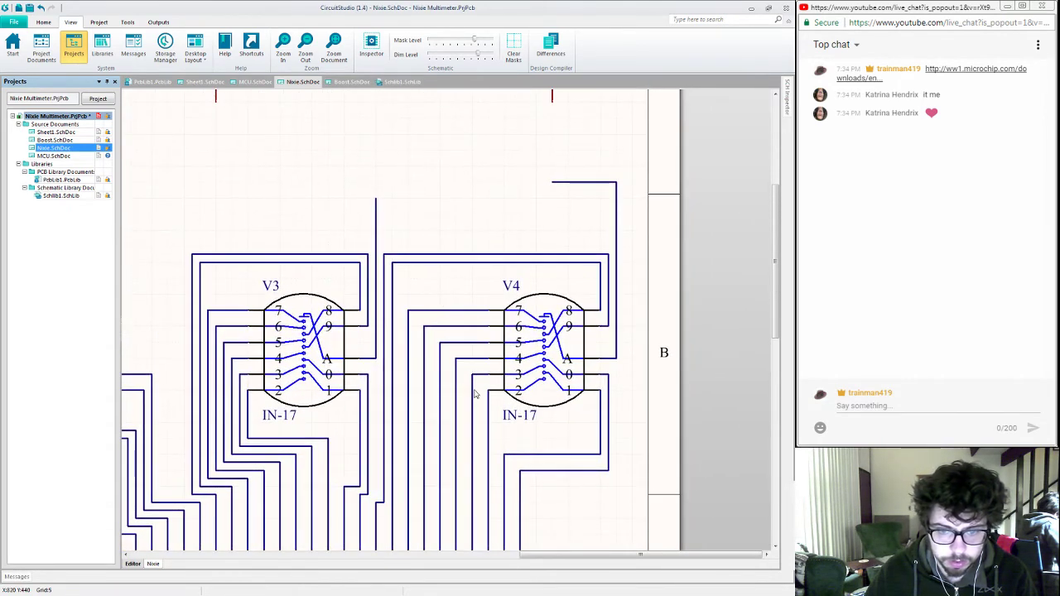
{"action": "right_click_drag", "start_coordinate": [210, 343], "coordinate": [505, 239]}
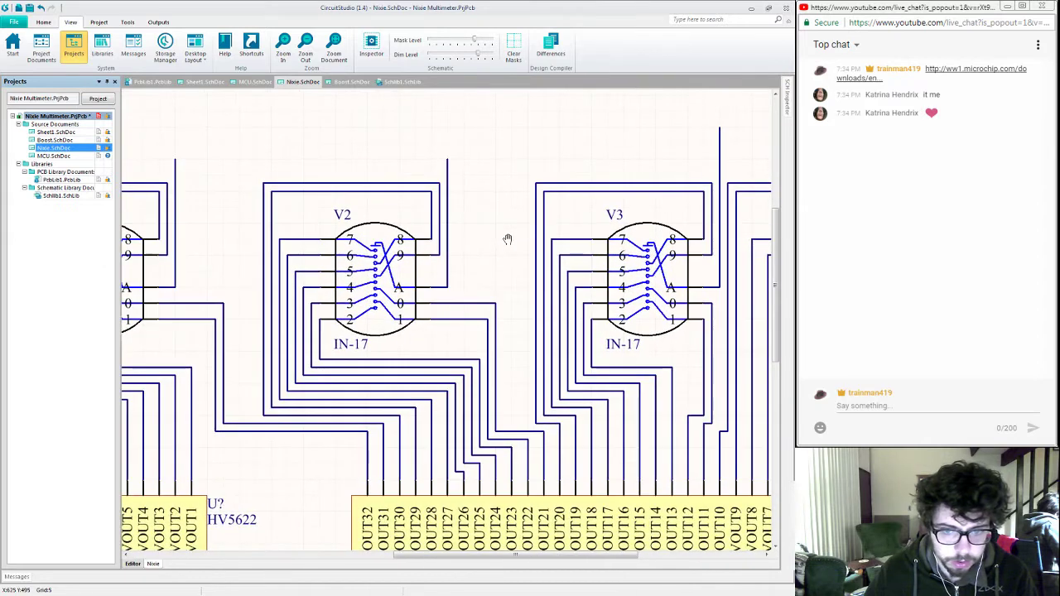
{"action": "mouse_move", "coordinate": [495, 342]}
{"action": "left_mouse_down"}
{"action": "mouse_move", "coordinate": [512, 340]}
{"action": "mouse_move", "coordinate": [520, 356]}
{"action": "mouse_move", "coordinate": [512, 339]}
{"action": "mouse_move", "coordinate": [497, 344]}
{"action": "left_mouse_up"}
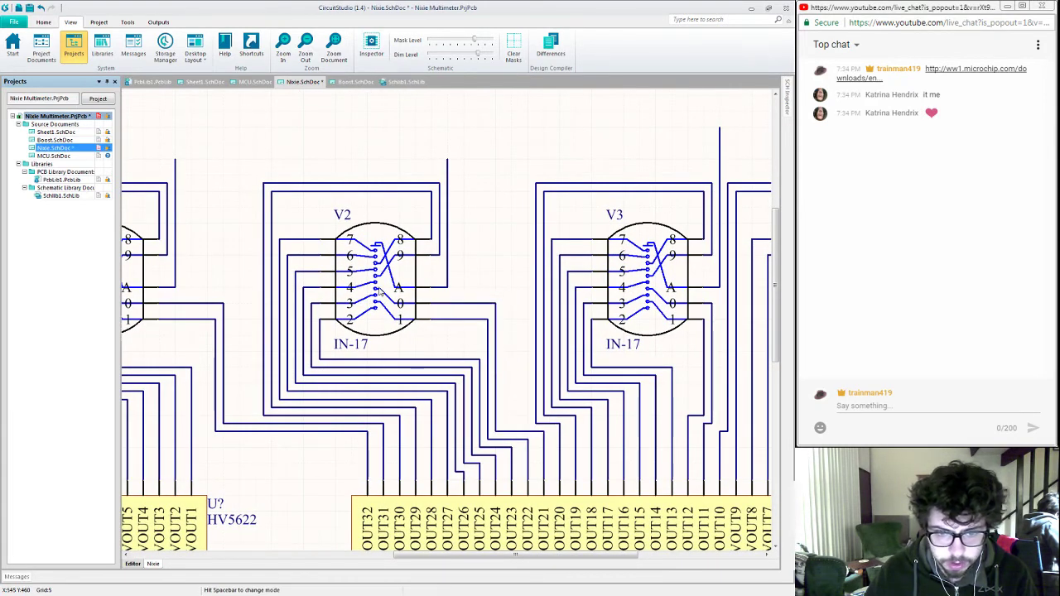
{"action": "left_click_drag", "start_coordinate": [378, 294], "coordinate": [438, 286]}
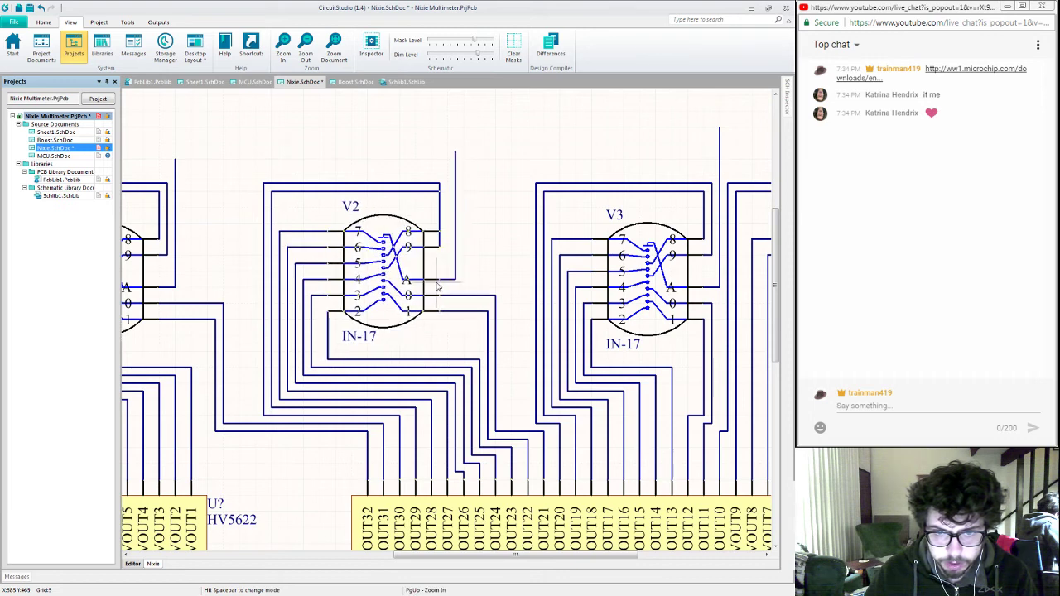
{"action": "key", "text": "Escape"}
Step: Shift the vertical runs of V2's lower cathode wires toward V3, dropping pins 4 and 5 straight into HVOUT25 and HVOUT26
{"action": "left_click_drag", "start_coordinate": [497, 337], "coordinate": [495, 381]}
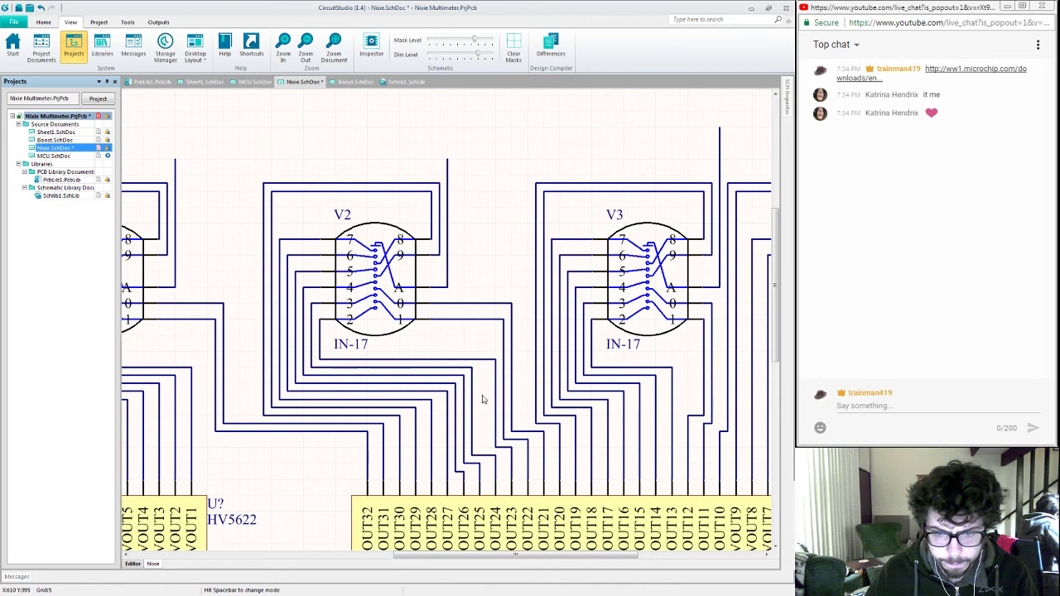
{"action": "right_click_drag", "start_coordinate": [483, 400], "coordinate": [471, 351]}
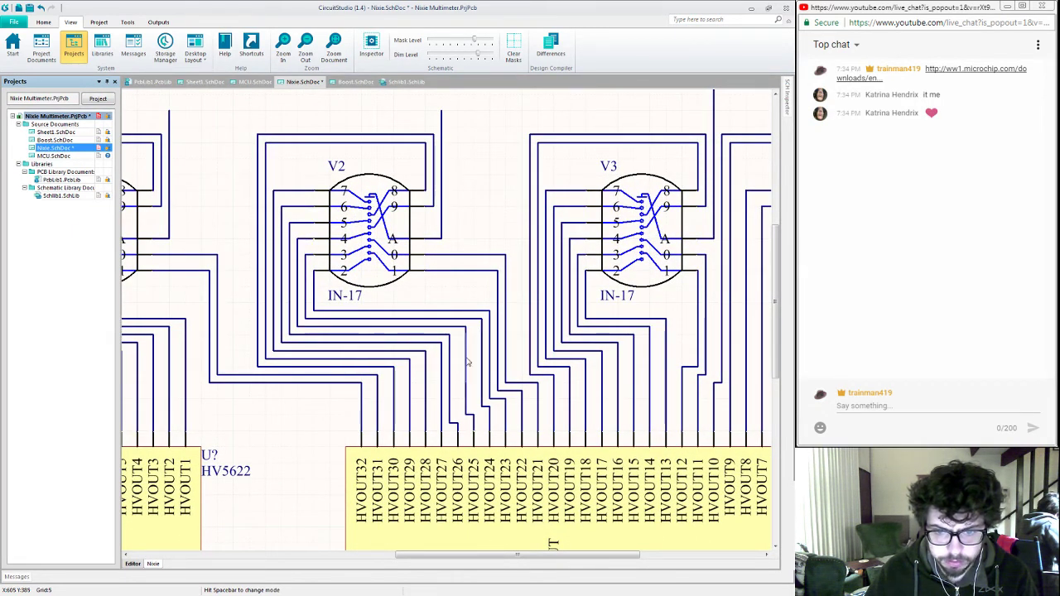
{"action": "left_click_drag", "start_coordinate": [467, 360], "coordinate": [458, 365]}
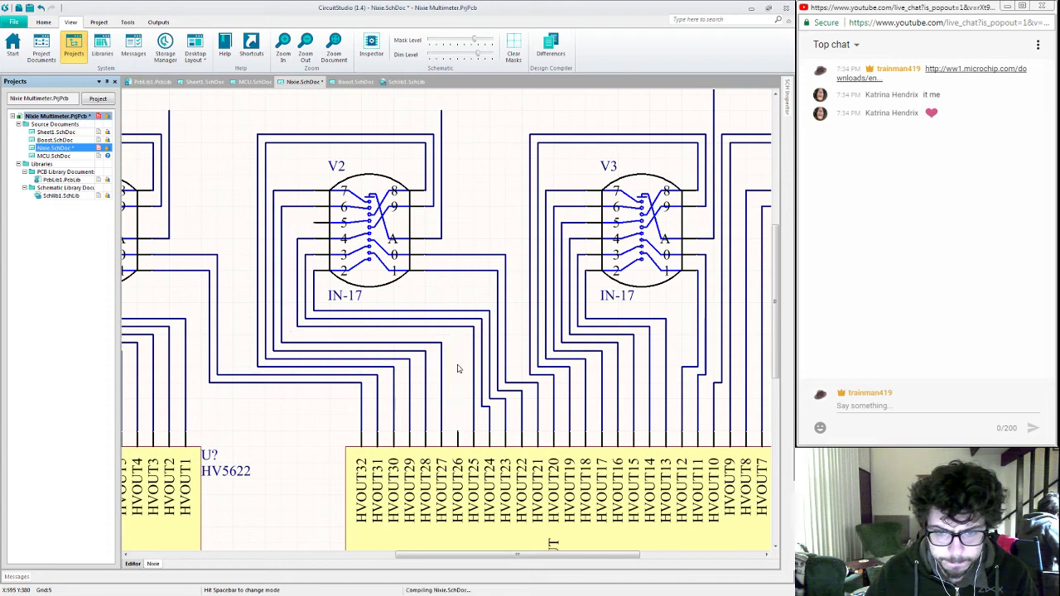
Step: Move the vertical runs of V2's anode, pin 9 and pin 8 wires farther from the tube toward V3
{"action": "left_click_drag", "start_coordinate": [444, 194], "coordinate": [504, 194]}
{"action": "left_click_drag", "start_coordinate": [433, 171], "coordinate": [489, 169]}
{"action": "left_click_drag", "start_coordinate": [423, 171], "coordinate": [469, 175]}
Step: Delete V2's anode wire and move V2 toward V3 until its pin 8 meets the shifted wire
{"action": "left_click_drag", "start_coordinate": [371, 227], "coordinate": [319, 224]}
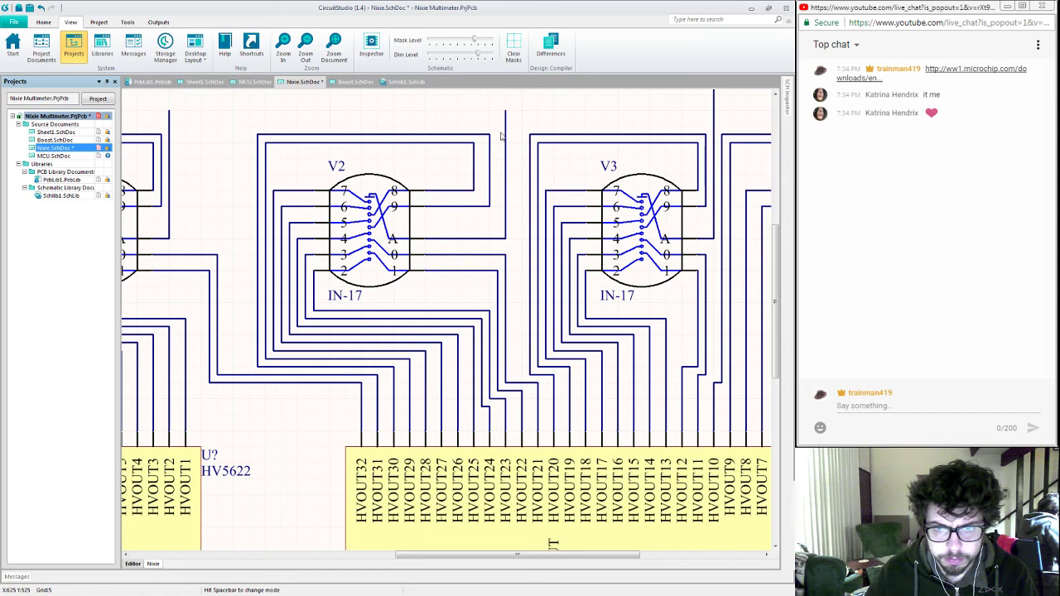
{"action": "left_click", "coordinate": [505, 124]}
{"action": "key", "text": "Delete"}
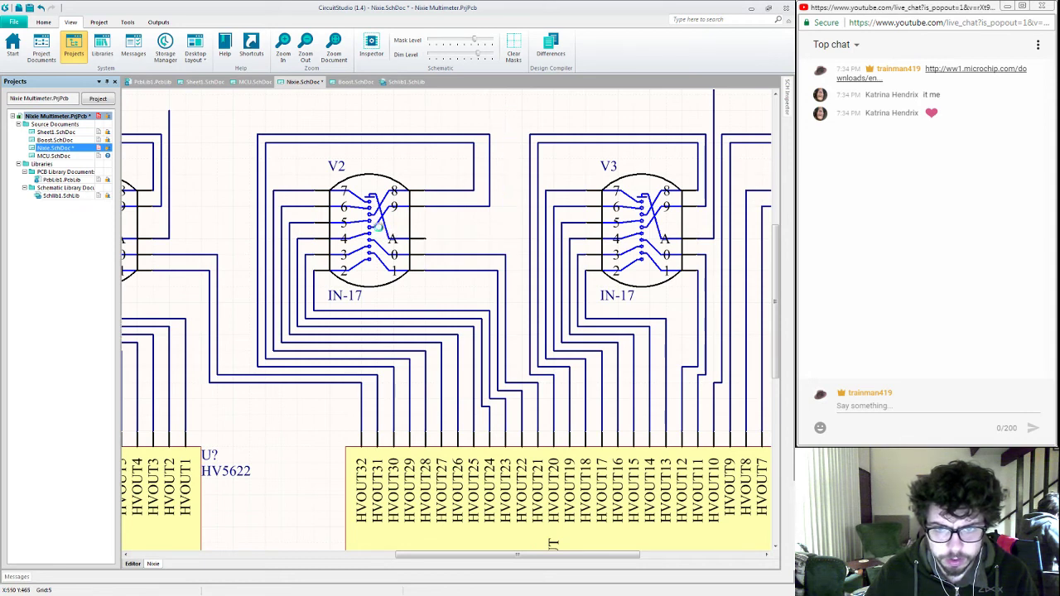
{"action": "left_click_drag", "start_coordinate": [377, 217], "coordinate": [425, 217]}
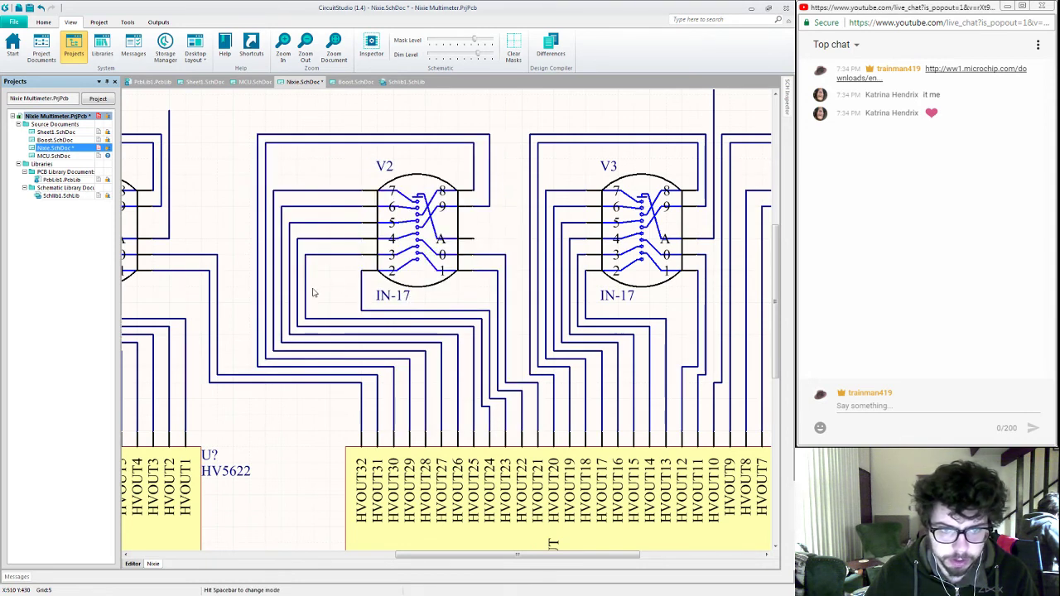
Step: Extend V1's pin 9 wire toward V2, move V1 with its anode wire to meet it, and save the schematic
{"action": "mouse_move", "coordinate": [307, 284]}
{"action": "left_mouse_down"}
{"action": "mouse_move", "coordinate": [346, 283]}
{"action": "mouse_move", "coordinate": [331, 275]}
{"action": "mouse_move", "coordinate": [344, 275]}
{"action": "mouse_move", "coordinate": [340, 267]}
{"action": "mouse_move", "coordinate": [276, 268]}
{"action": "mouse_move", "coordinate": [325, 265]}
{"action": "mouse_move", "coordinate": [281, 265]}
{"action": "mouse_move", "coordinate": [304, 265]}
{"action": "left_mouse_up"}
{"action": "scroll", "coordinate": [280, 270], "scroll_direction": "down", "scroll_amount": 4, "text": "ctrl"}
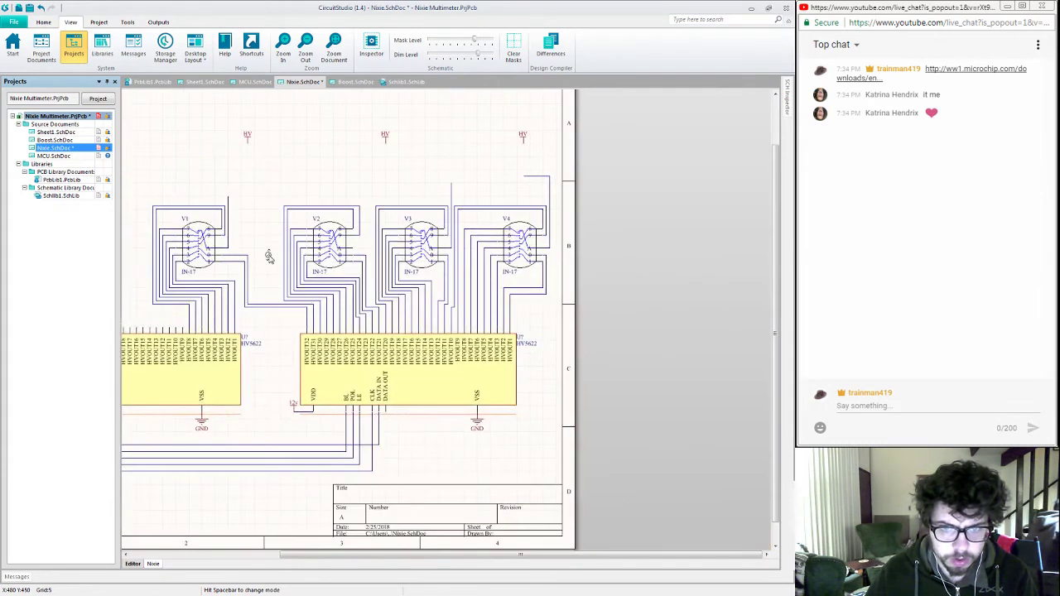
{"action": "scroll", "coordinate": [268, 257], "scroll_direction": "up", "scroll_amount": 2, "text": "ctrl"}
{"action": "scroll", "coordinate": [439, 248], "scroll_direction": "right", "scroll_amount": 3, "text": "shift"}
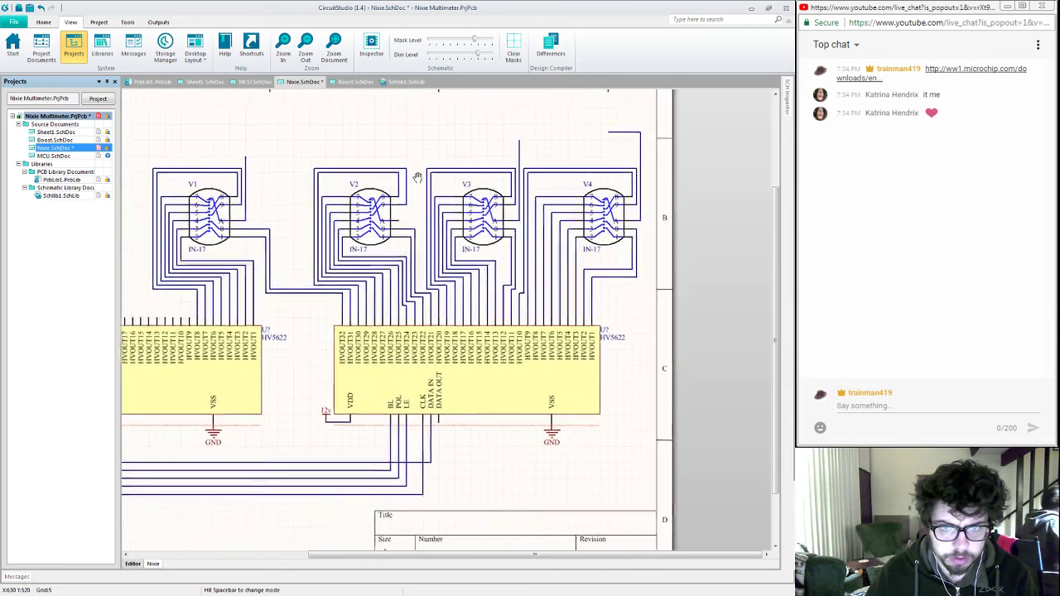
{"action": "scroll", "coordinate": [476, 323], "scroll_direction": "up", "scroll_amount": 1}
{"action": "scroll", "coordinate": [466, 348], "scroll_direction": "right", "scroll_amount": 1, "text": "shift"}
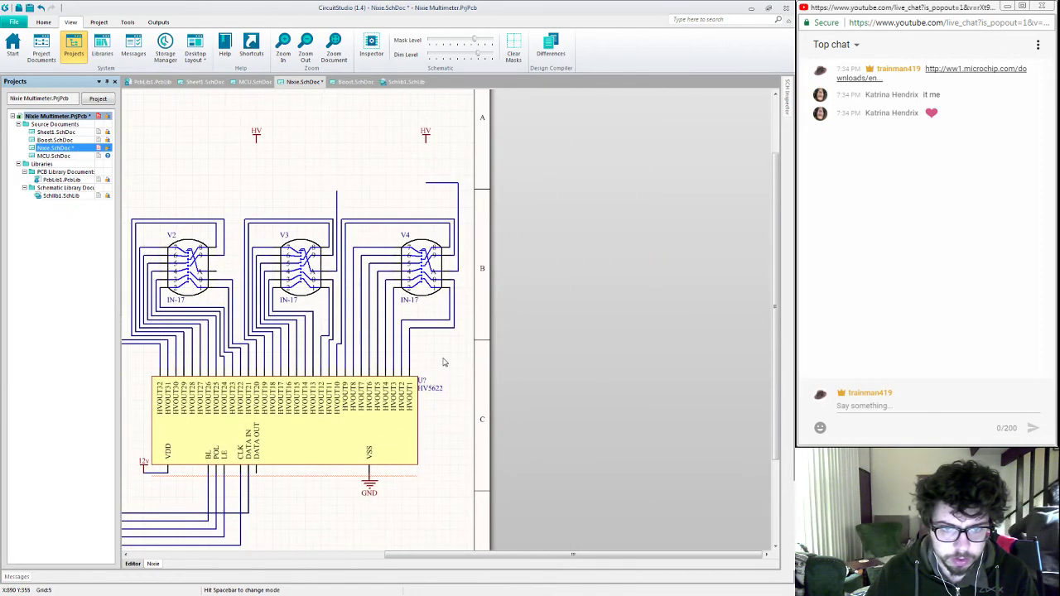
{"action": "right_click_drag", "start_coordinate": [328, 378], "coordinate": [559, 305]}
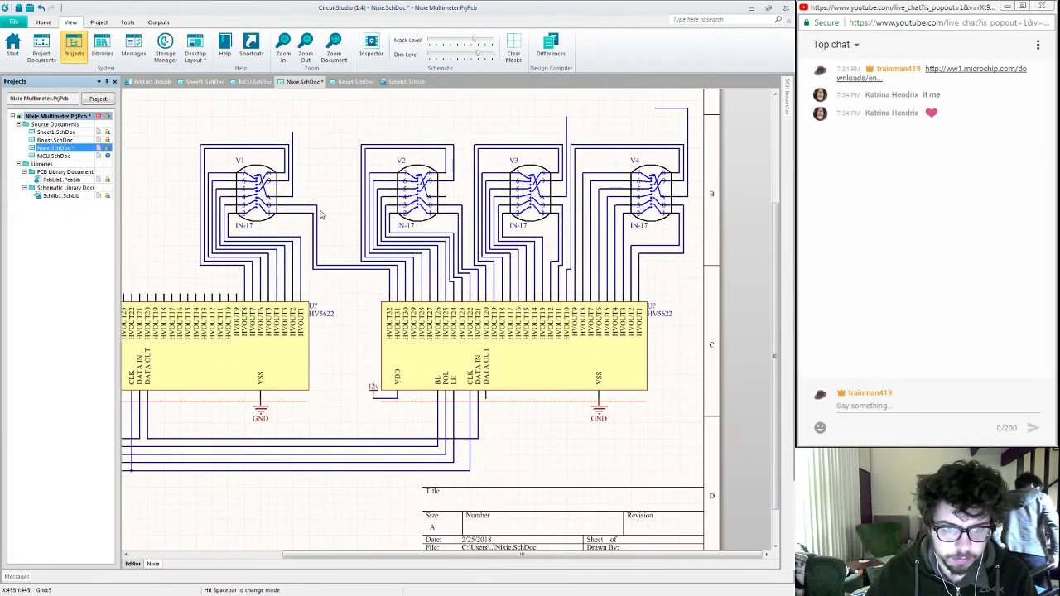
{"action": "right_click_drag", "start_coordinate": [333, 205], "coordinate": [382, 288]}
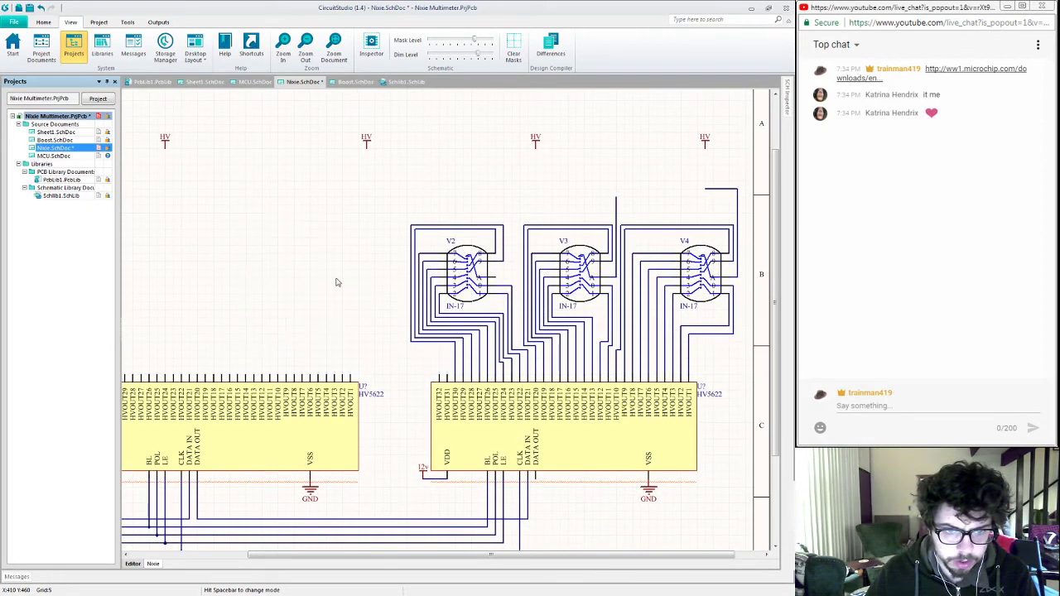
{"action": "left_click", "coordinate": [343, 257]}
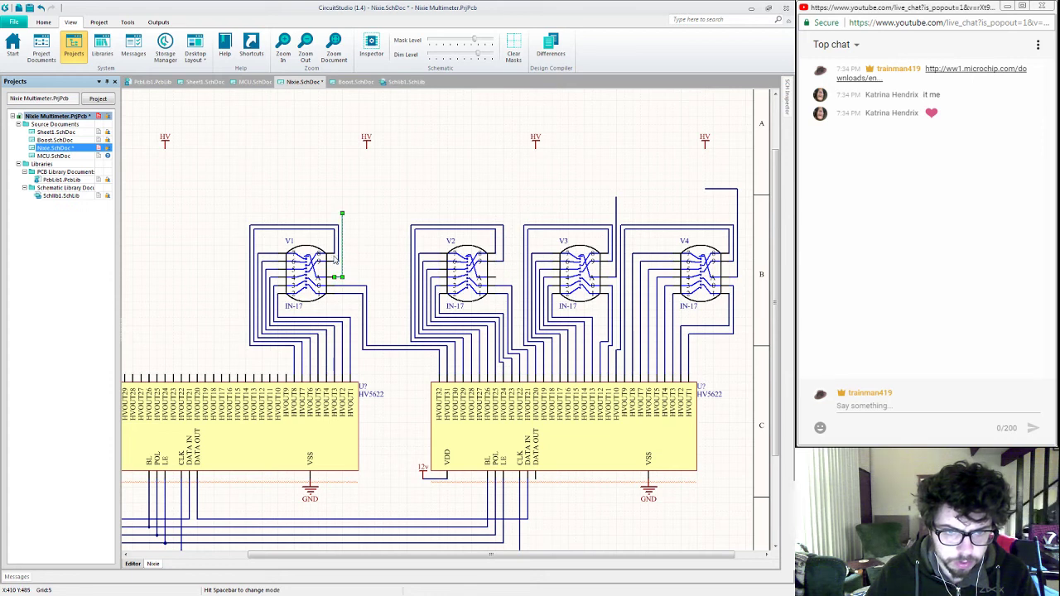
{"action": "left_click", "coordinate": [338, 246]}
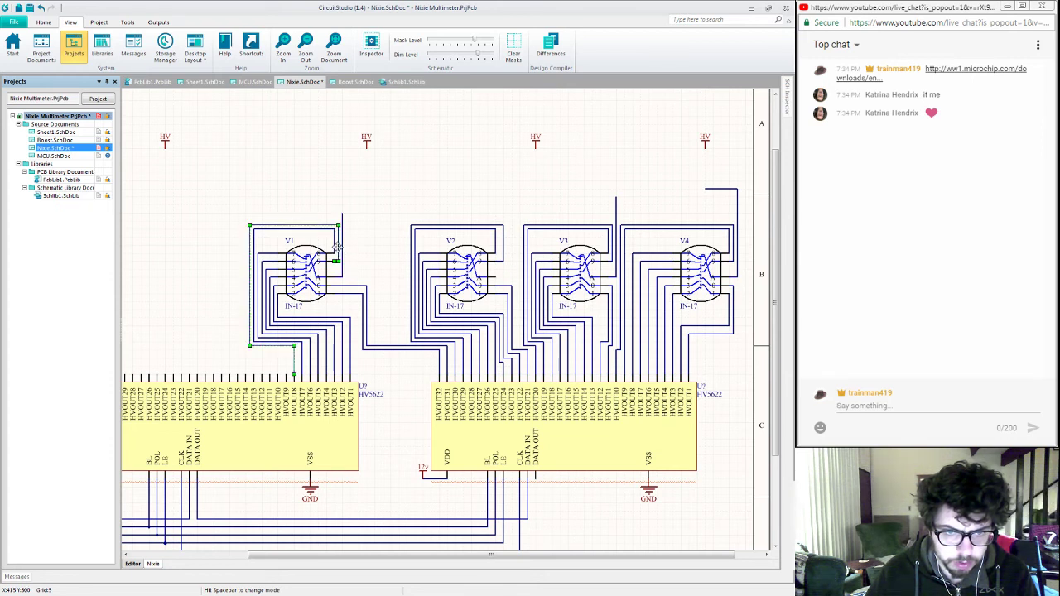
{"action": "left_click_drag", "start_coordinate": [337, 246], "coordinate": [361, 246]}
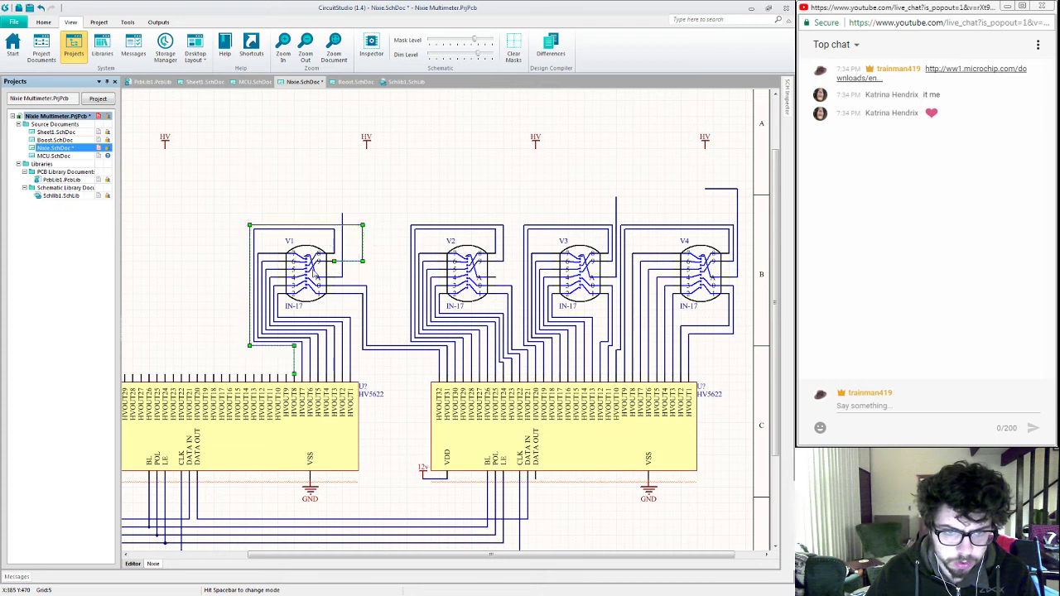
{"action": "left_click_drag", "start_coordinate": [340, 282], "coordinate": [364, 281]}
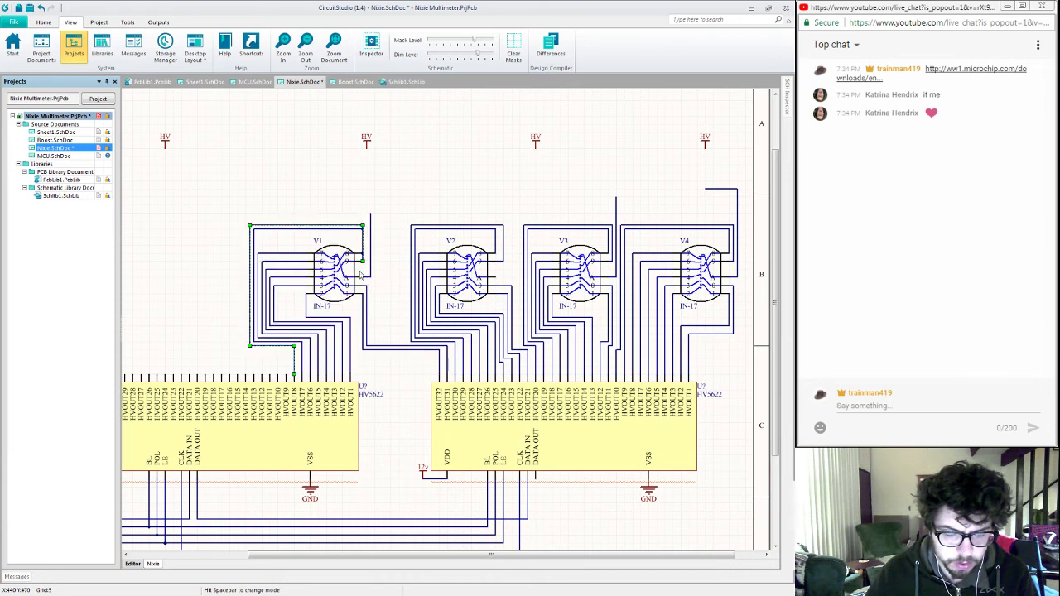
{"action": "key", "text": "ctrl+s"}
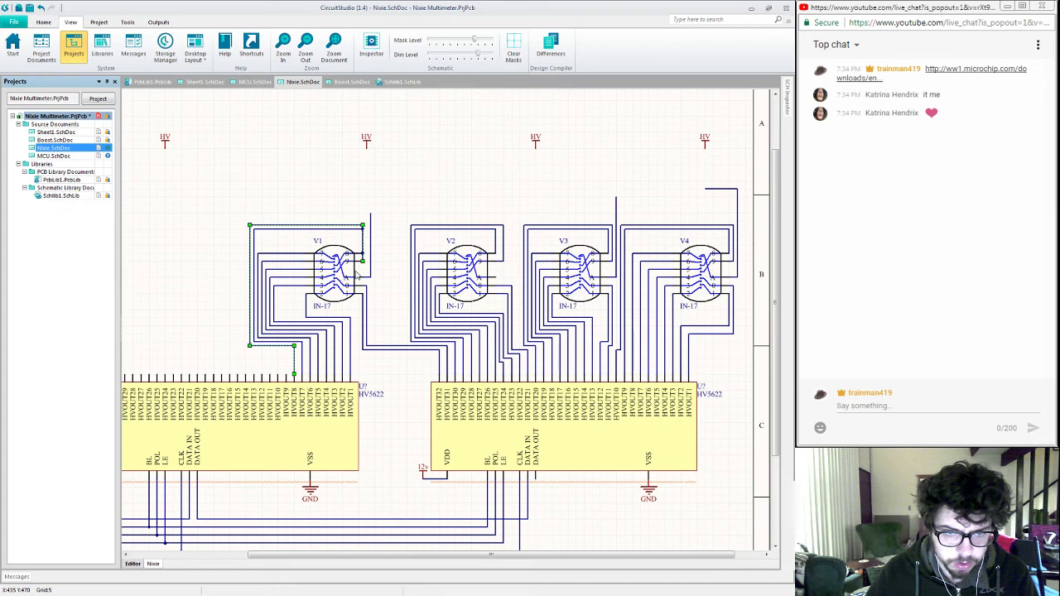
Step: Delete V1's pin 9 wire and shift the vertical runs of its wires to HVOUT2 through HVOUT7 closer to the tube
{"action": "left_click_drag", "start_coordinate": [362, 244], "coordinate": [366, 249]}
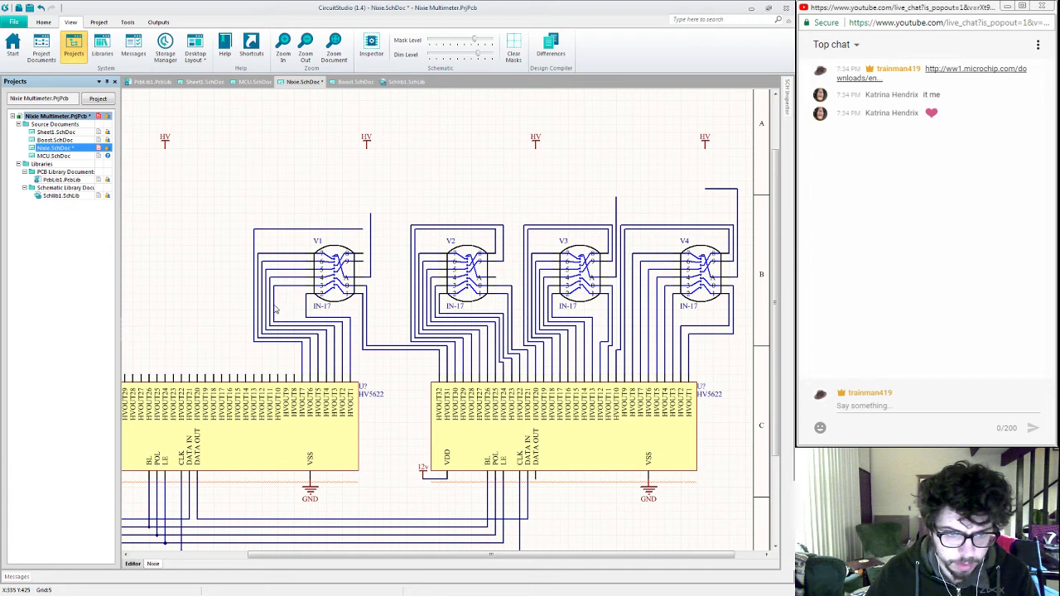
{"action": "key", "text": "ctrl+w"}
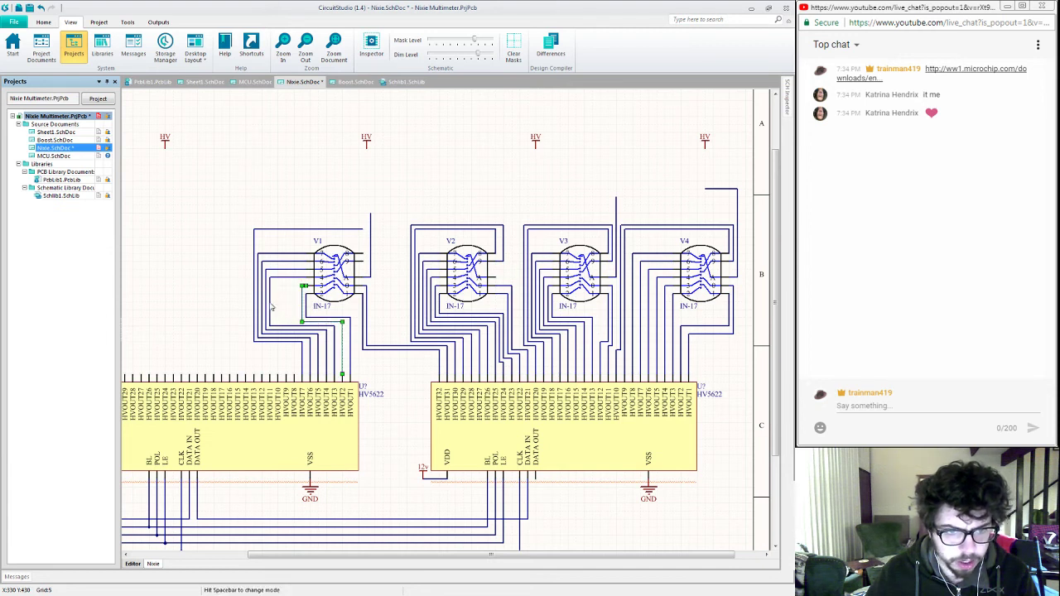
{"action": "left_click", "coordinate": [303, 285]}
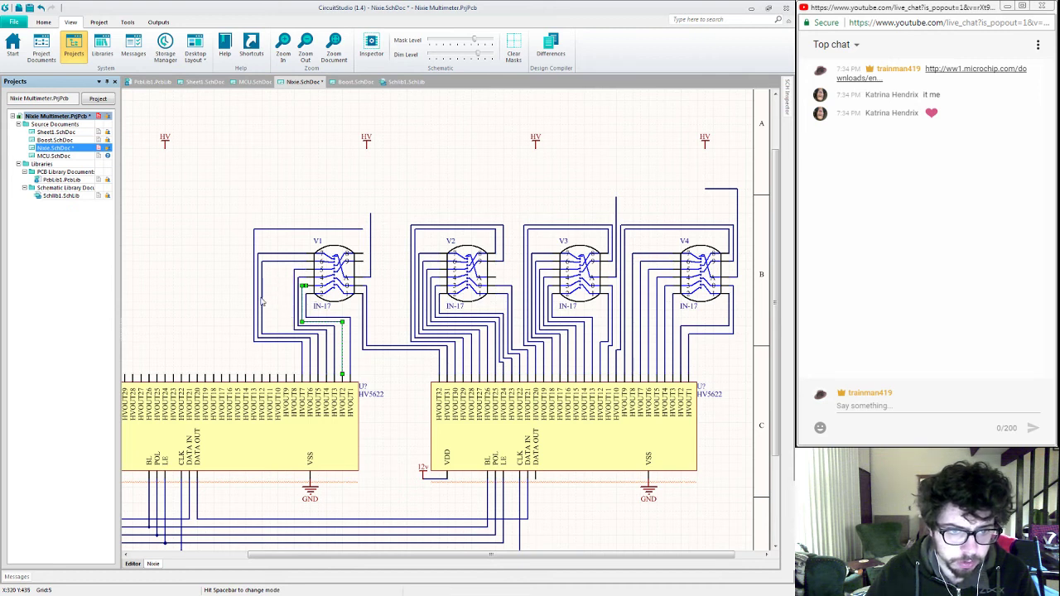
{"action": "left_click_drag", "start_coordinate": [263, 299], "coordinate": [290, 299]}
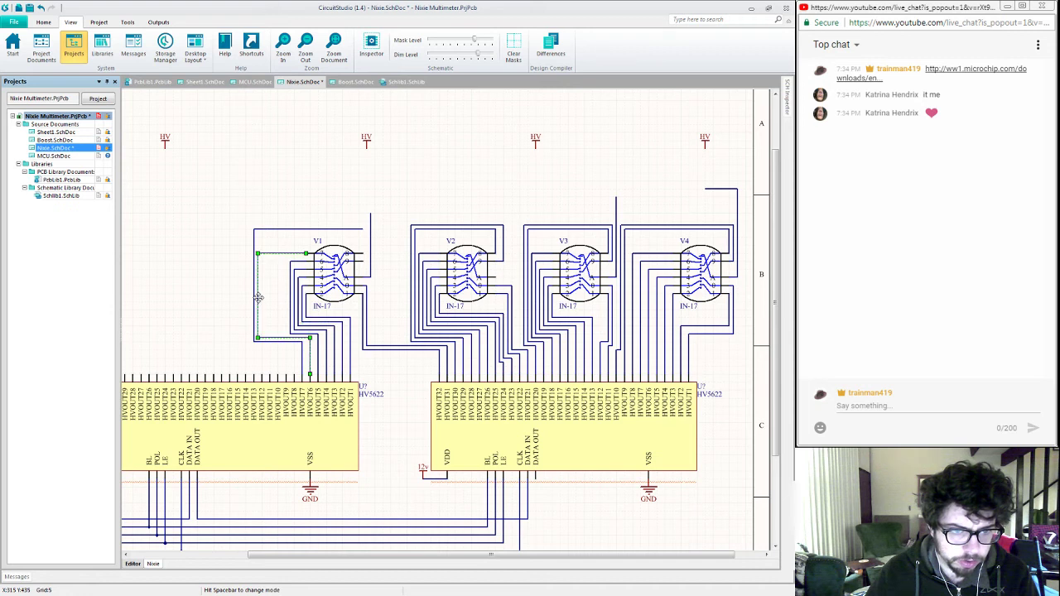
{"action": "double_click", "coordinate": [258, 303]}
{"action": "left_click", "coordinate": [460, 349]}
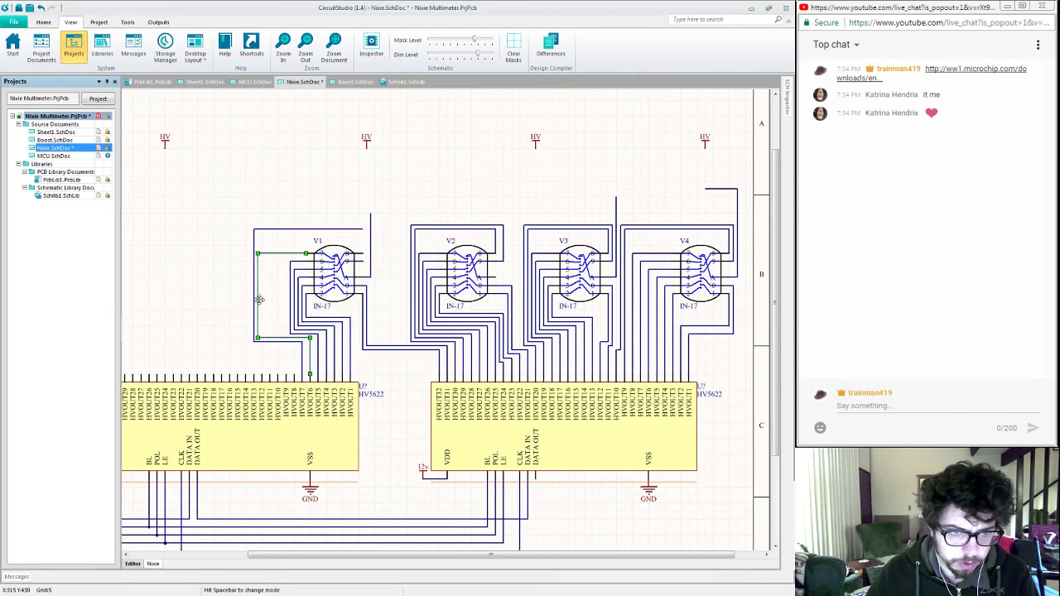
{"action": "left_click", "coordinate": [261, 303]}
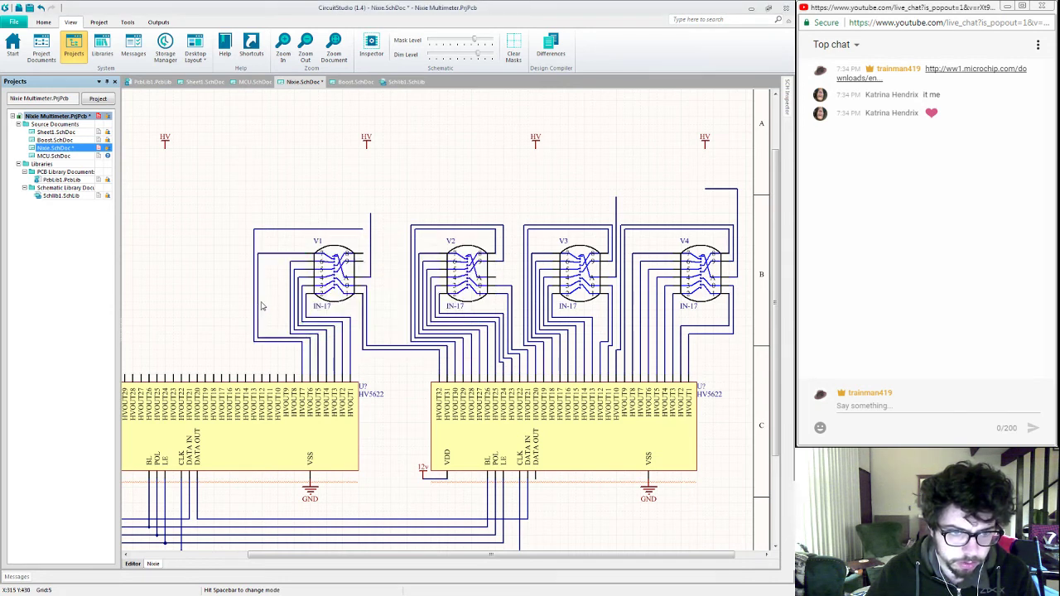
{"action": "key", "text": "ctrl+z"}
{"action": "left_click_drag", "start_coordinate": [255, 303], "coordinate": [283, 301]}
{"action": "scroll", "coordinate": [346, 321], "scroll_direction": "right", "scroll_amount": 2, "text": "shift"}
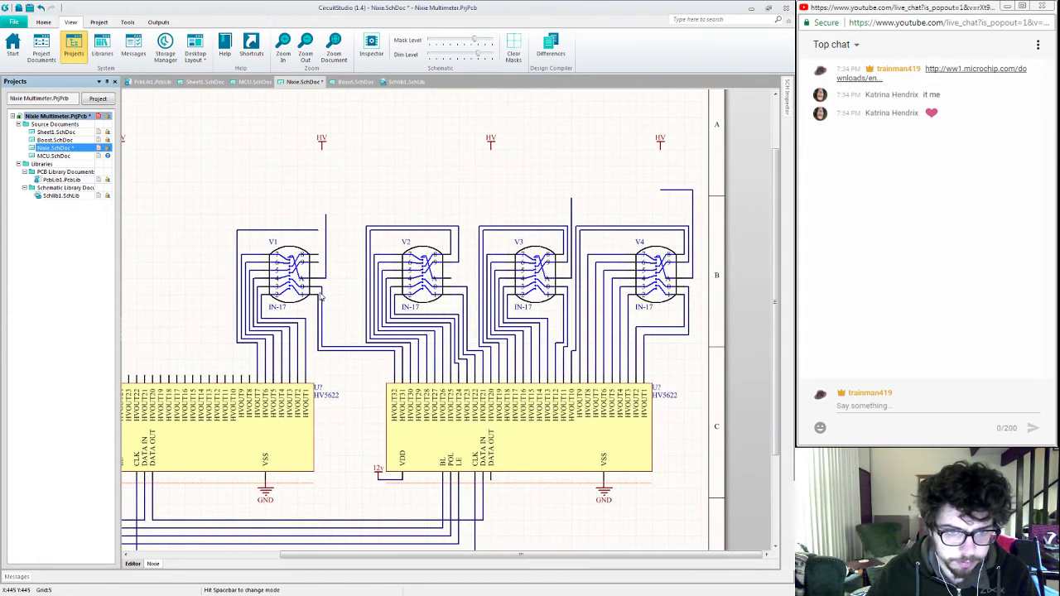
Step: Move the vertical runs of V1's pin 0 and pin 1 wires toward V2, bringing V1 and its pin 2 to 4 runs along
{"action": "left_click", "coordinate": [323, 308]}
{"action": "left_click_drag", "start_coordinate": [323, 316], "coordinate": [329, 311]}
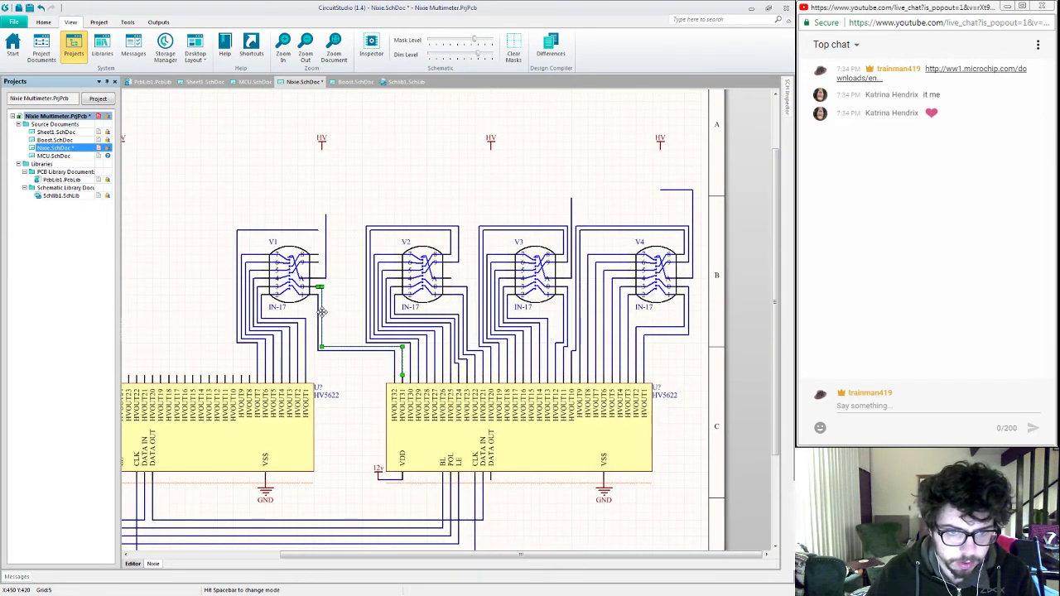
{"action": "left_click", "coordinate": [325, 320]}
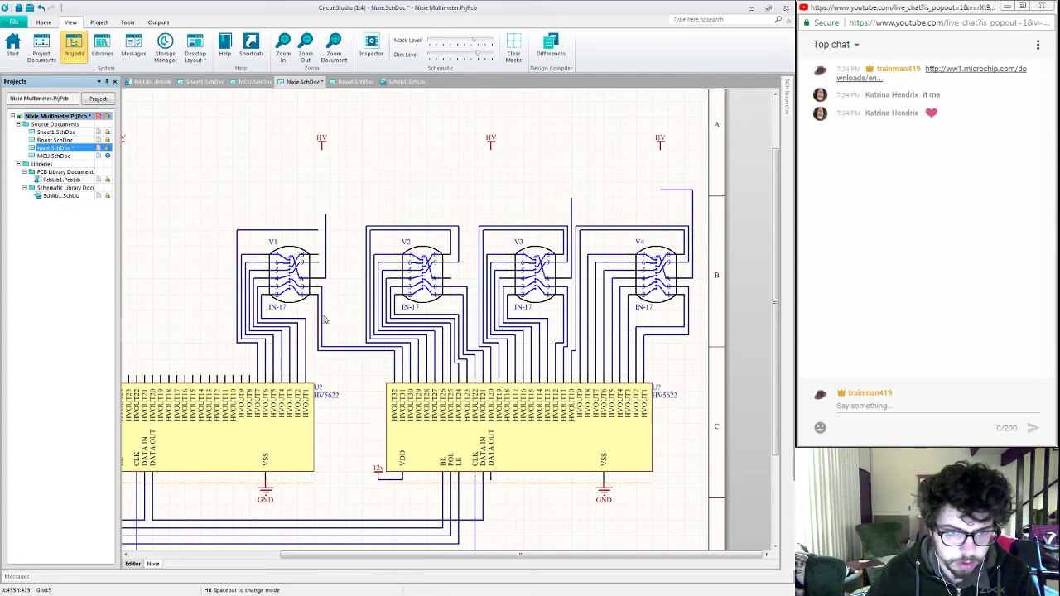
{"action": "scroll", "coordinate": [339, 329], "scroll_direction": "up", "scroll_amount": 3, "text": "ctrl"}
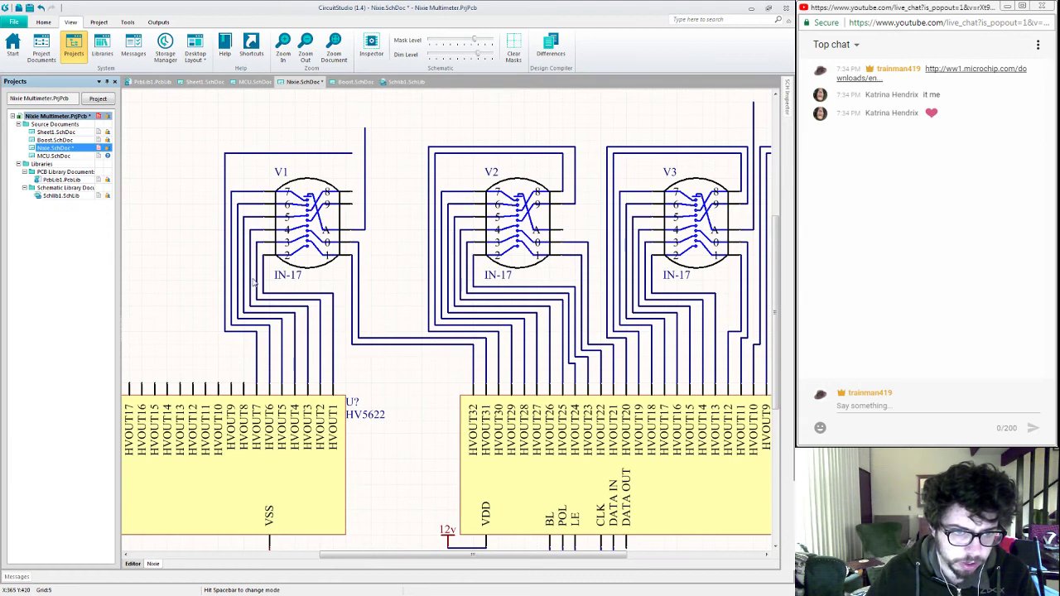
{"action": "mouse_move", "coordinate": [361, 289]}
{"action": "left_mouse_down"}
{"action": "mouse_move", "coordinate": [385, 289]}
{"action": "mouse_move", "coordinate": [354, 295]}
{"action": "mouse_move", "coordinate": [371, 291]}
{"action": "left_mouse_up"}
{"action": "left_click_drag", "start_coordinate": [308, 239], "coordinate": [327, 238]}
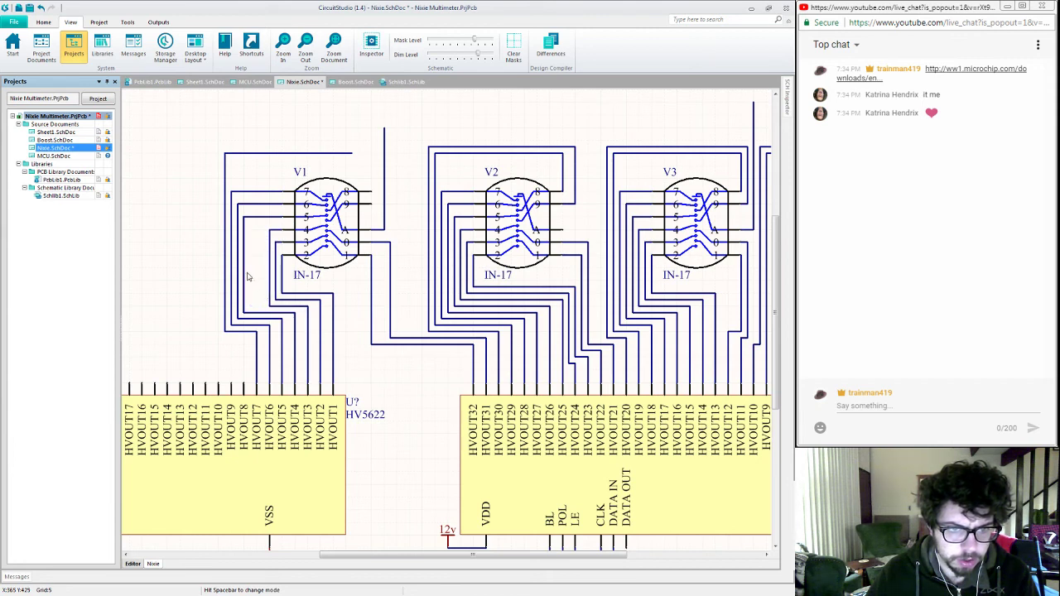
Step: Nudge V1 closer to V2 and shift the vertical runs of its pin 5, 6, 7 and 8 wires toward the tube
{"action": "mouse_move", "coordinate": [244, 272]}
{"action": "left_mouse_down"}
{"action": "mouse_move", "coordinate": [263, 273]}
{"action": "mouse_move", "coordinate": [251, 270]}
{"action": "left_mouse_up"}
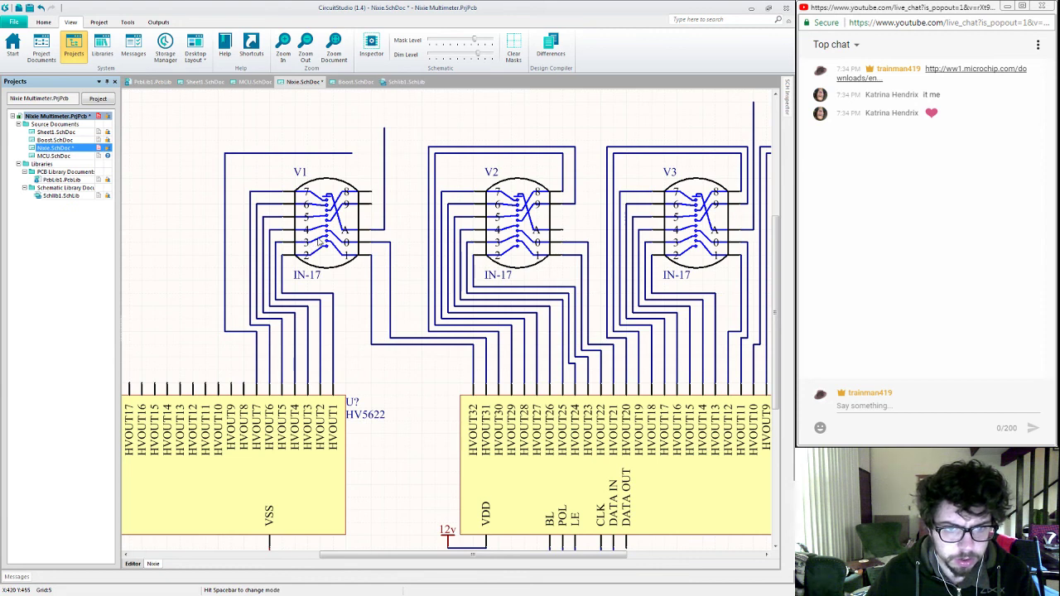
{"action": "left_click_drag", "start_coordinate": [319, 240], "coordinate": [325, 240]}
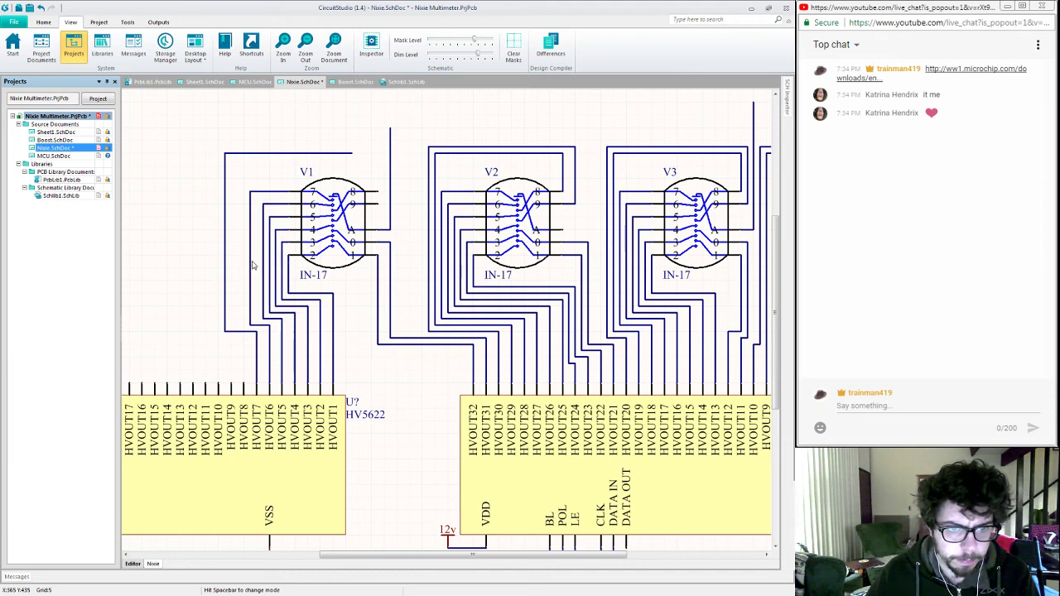
{"action": "mouse_move", "coordinate": [251, 262]}
{"action": "left_mouse_down"}
{"action": "mouse_move", "coordinate": [234, 264]}
{"action": "mouse_move", "coordinate": [251, 279]}
{"action": "left_mouse_up"}
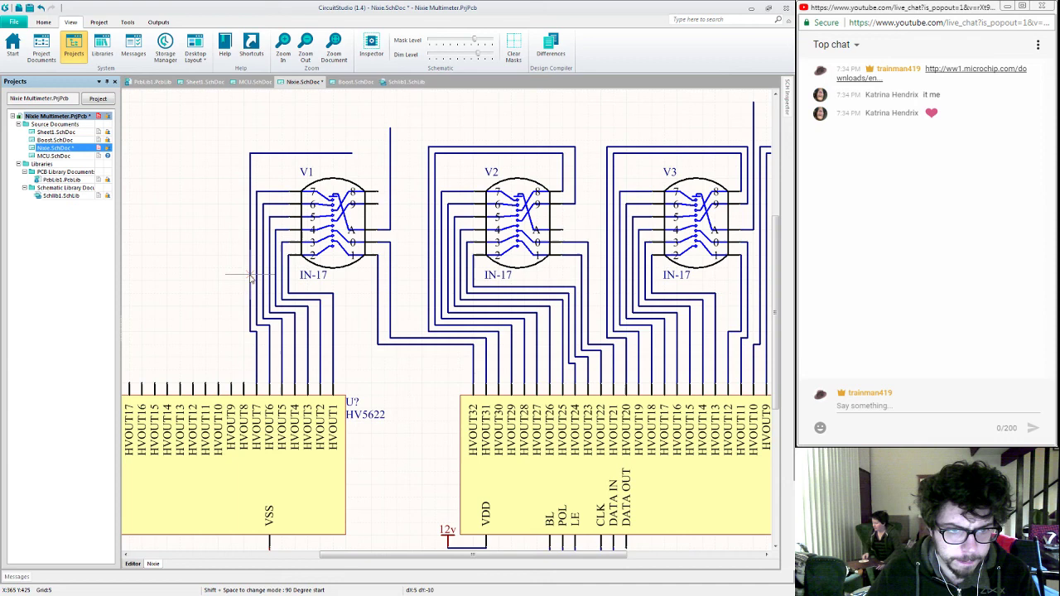
Step: Wire HVOUT8 around the top of V1 to its pin 9, connect the open pin 8 wire to the tube, and save
{"action": "left_click", "coordinate": [243, 384]}
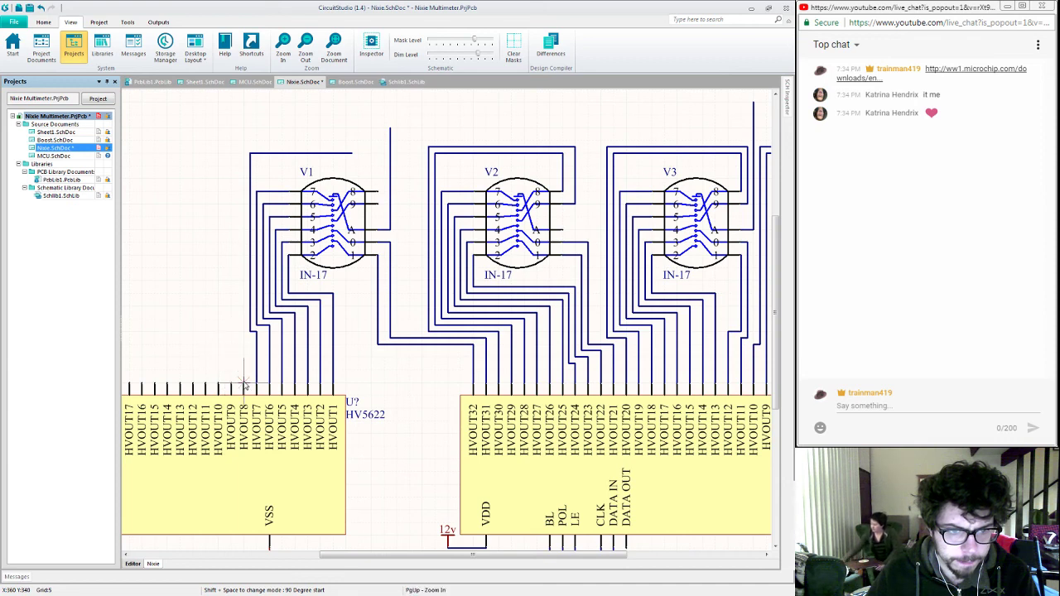
{"action": "left_click", "coordinate": [385, 148]}
{"action": "left_click", "coordinate": [385, 205]}
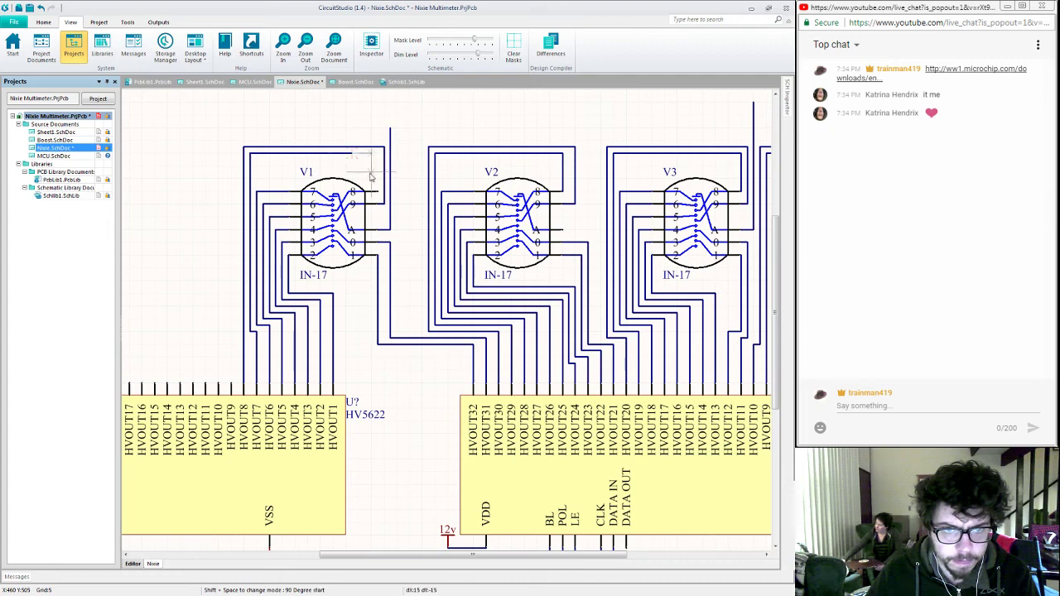
{"action": "right_click", "coordinate": [354, 328]}
{"action": "right_click", "coordinate": [354, 328]}
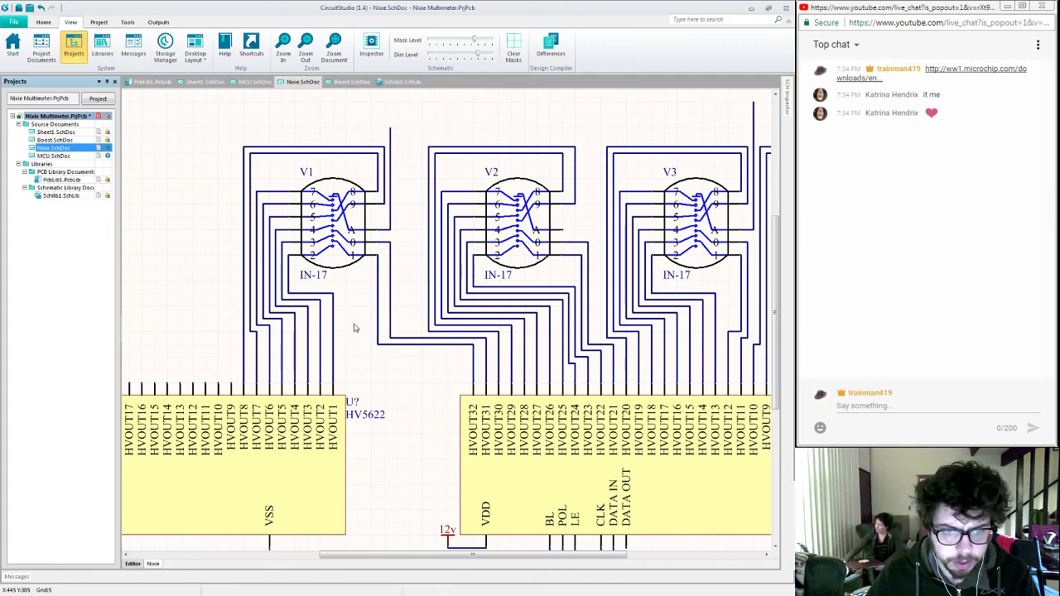
Step: Draw a wire straight up from V2's anode pin, ending level with the top of V1's anode wire
{"action": "scroll", "coordinate": [405, 261], "scroll_direction": "down", "scroll_amount": 5, "text": "ctrl"}
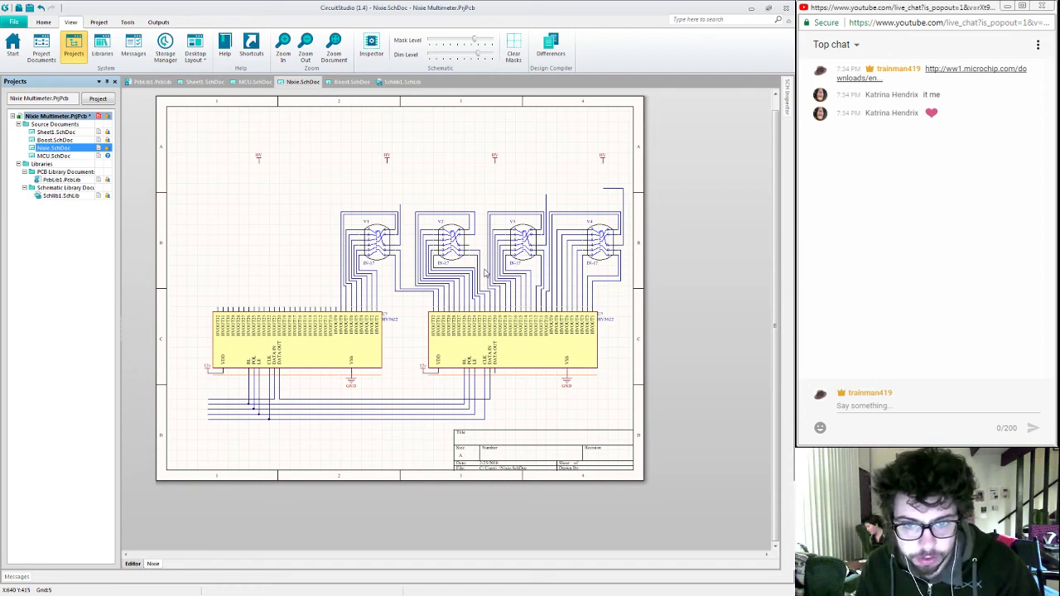
{"action": "middle_click_drag", "start_coordinate": [478, 242], "coordinate": [479, 239]}
{"action": "key", "text": "ctrl+w"}
{"action": "left_click", "coordinate": [462, 250]}
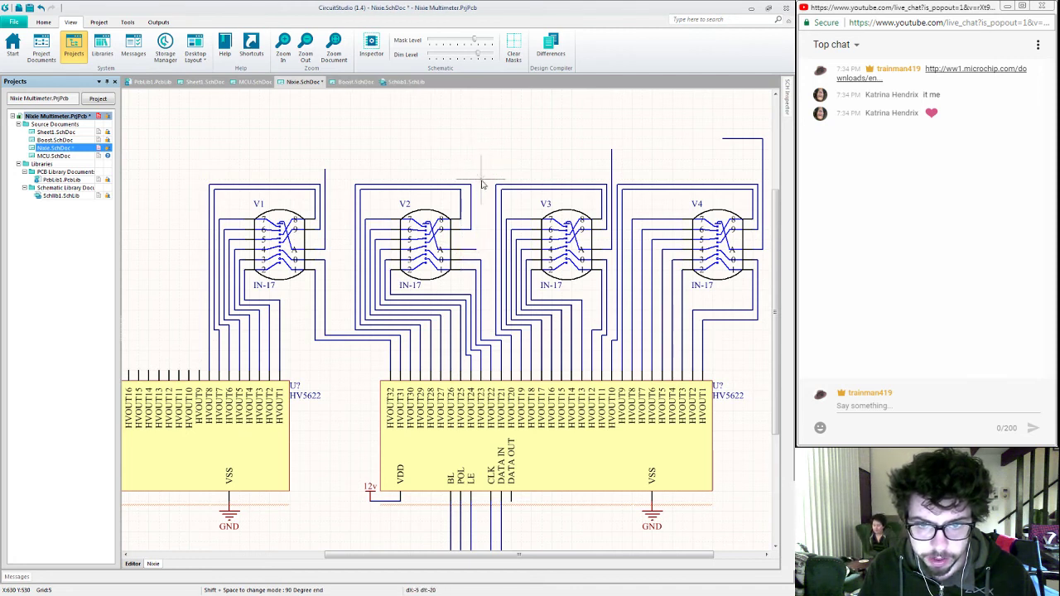
{"action": "left_click", "coordinate": [476, 169]}
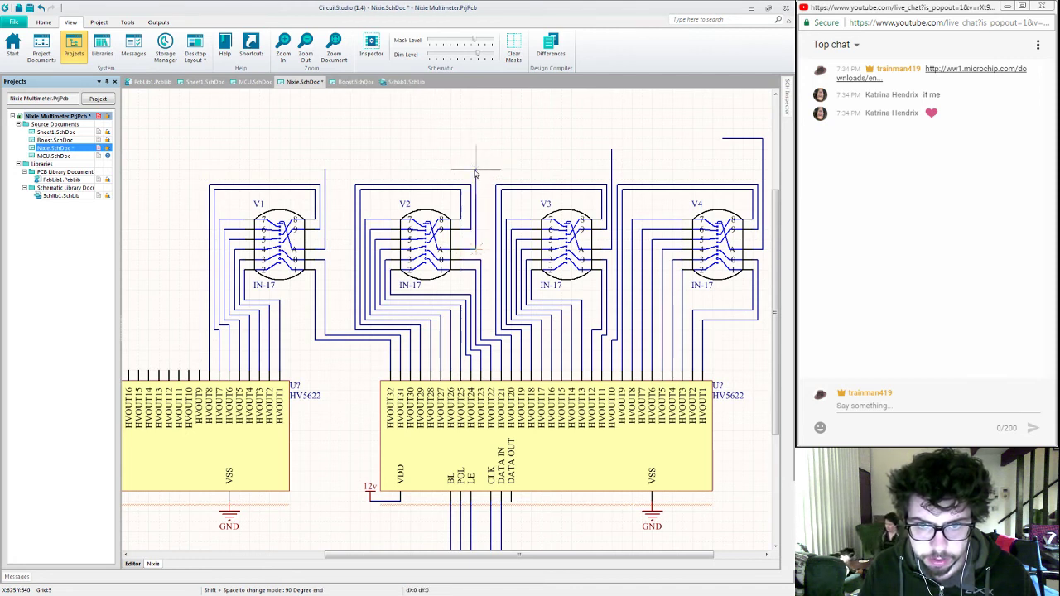
Step: Remove the horizontal stub at the upper end of V4's anode wire so the wire runs straight up
{"action": "right_click_drag", "start_coordinate": [452, 134], "coordinate": [416, 305]}
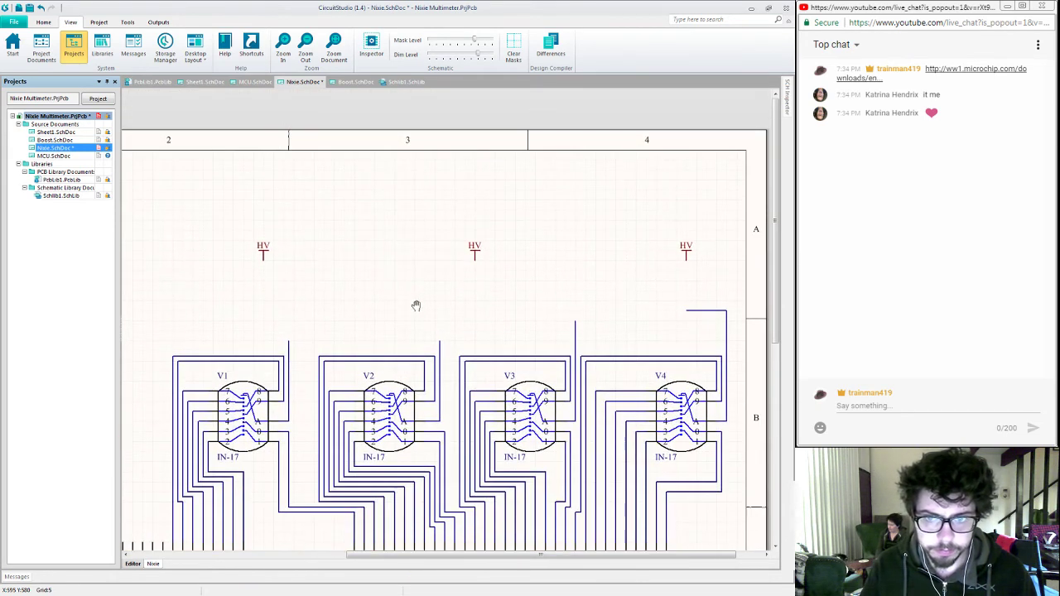
{"action": "left_click", "coordinate": [694, 310]}
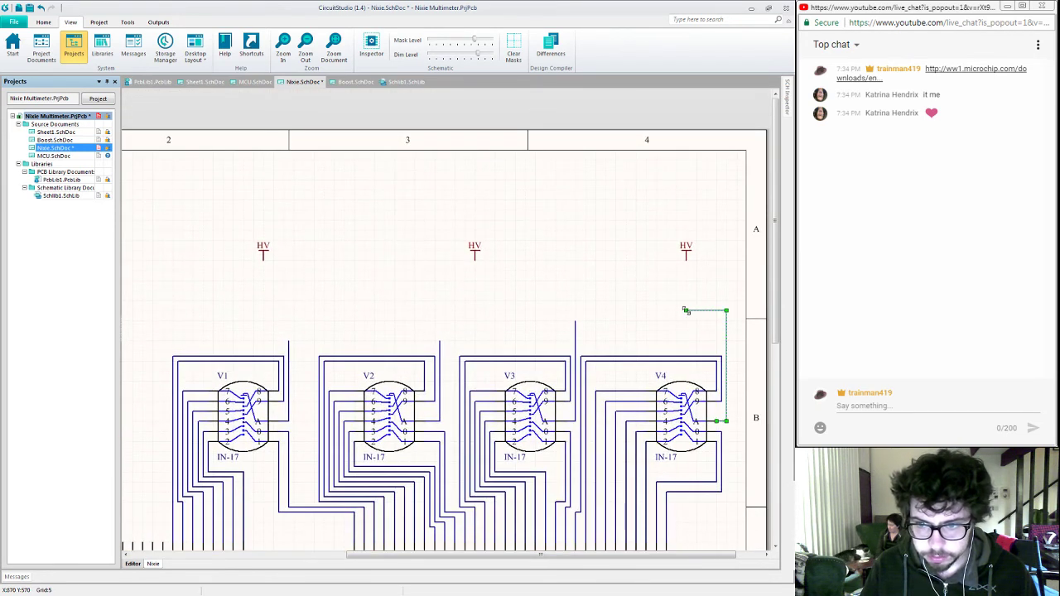
{"action": "left_click_drag", "start_coordinate": [686, 310], "coordinate": [724, 309]}
Step: Move the four HV ports over to the anode wires of V1 to V4 and level them in one row
{"action": "left_click_drag", "start_coordinate": [688, 253], "coordinate": [727, 252]}
{"action": "left_click_drag", "start_coordinate": [478, 261], "coordinate": [579, 260]}
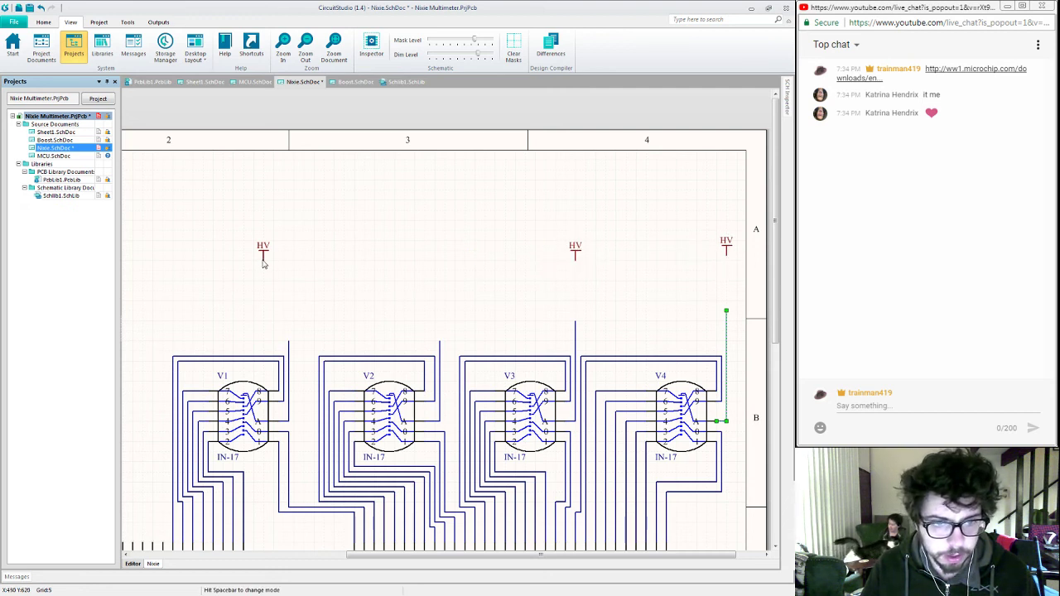
{"action": "left_click_drag", "start_coordinate": [264, 263], "coordinate": [440, 276]}
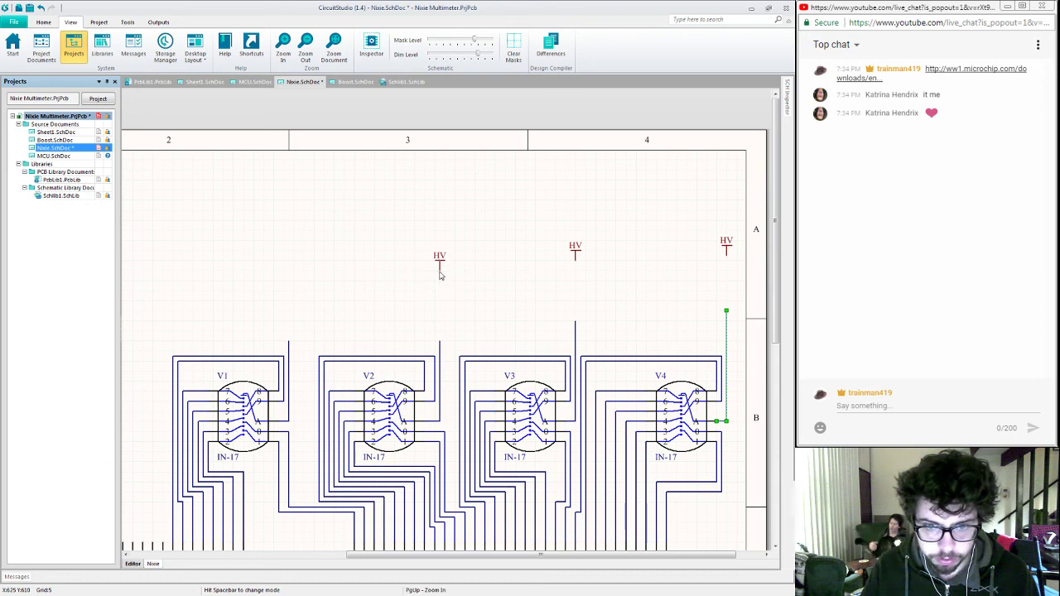
{"action": "right_click_drag", "start_coordinate": [237, 289], "coordinate": [373, 281]}
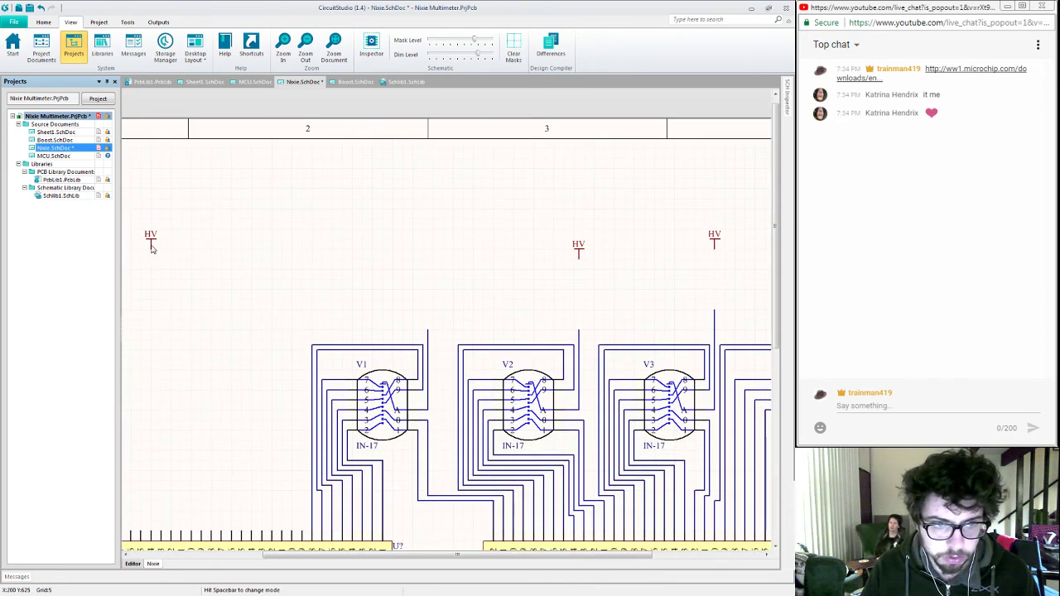
{"action": "left_click_drag", "start_coordinate": [153, 249], "coordinate": [436, 260]}
{"action": "right_click_drag", "start_coordinate": [585, 304], "coordinate": [403, 302]}
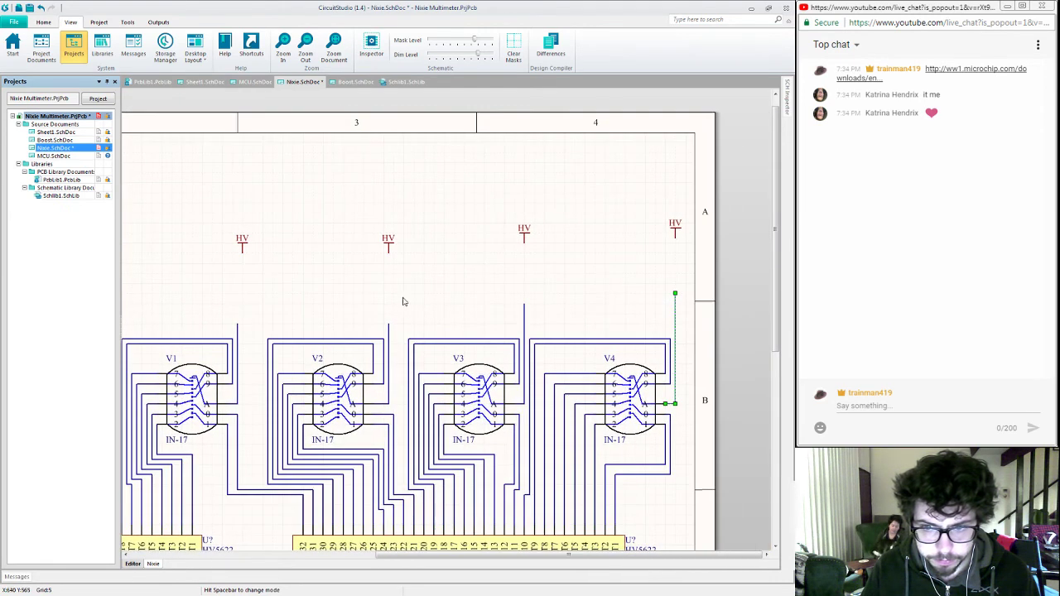
{"action": "left_click_drag", "start_coordinate": [524, 247], "coordinate": [524, 257]}
{"action": "left_click_drag", "start_coordinate": [675, 240], "coordinate": [675, 255]}
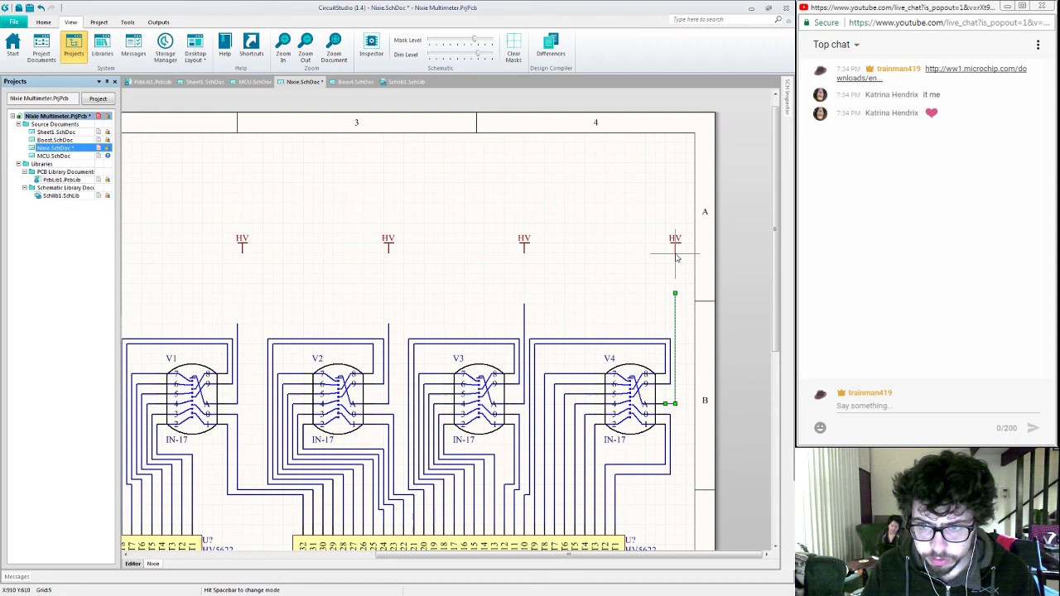
Step: Shorten V4's anode wire so its upper end is level with V3's anode wire
{"action": "left_click", "coordinate": [602, 274]}
{"action": "left_click", "coordinate": [675, 302]}
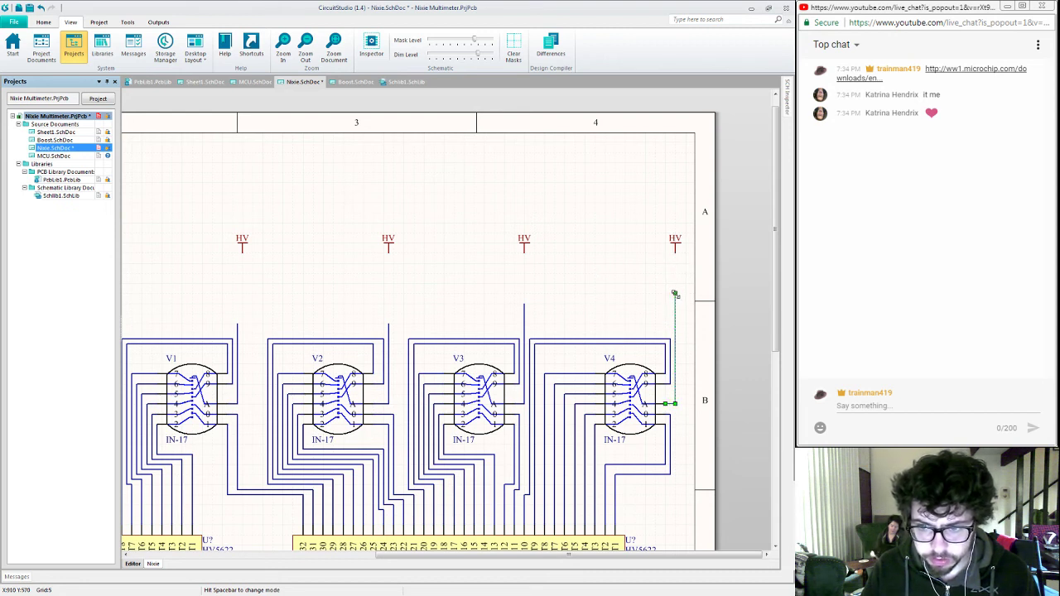
{"action": "left_click_drag", "start_coordinate": [675, 294], "coordinate": [675, 304]}
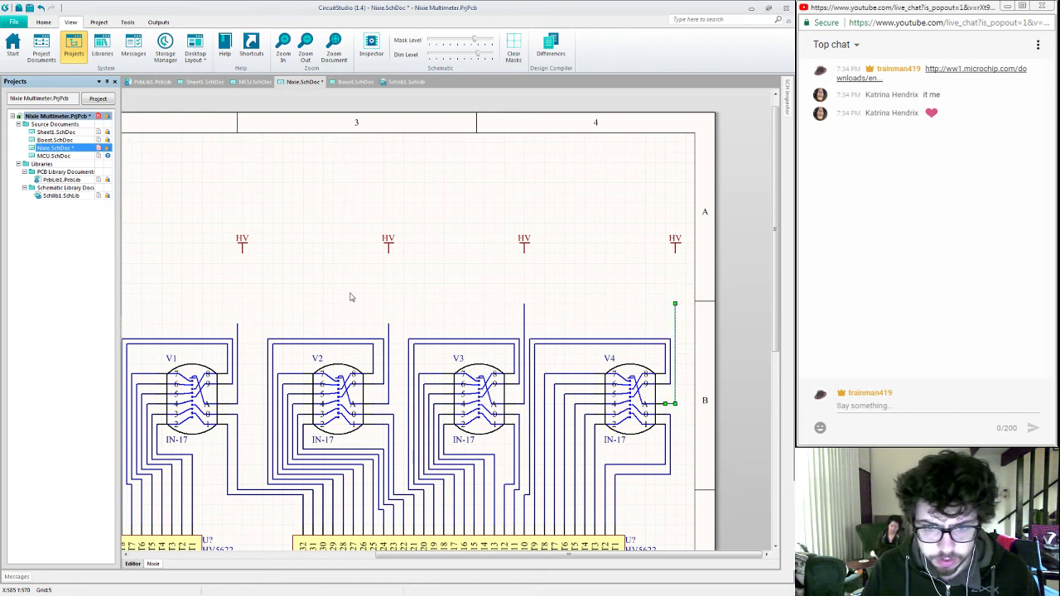
Step: Delete V2's anode wire and shift the vertical run beside pin 9 of V2's outer wire closer to the tube
{"action": "left_click", "coordinate": [389, 329]}
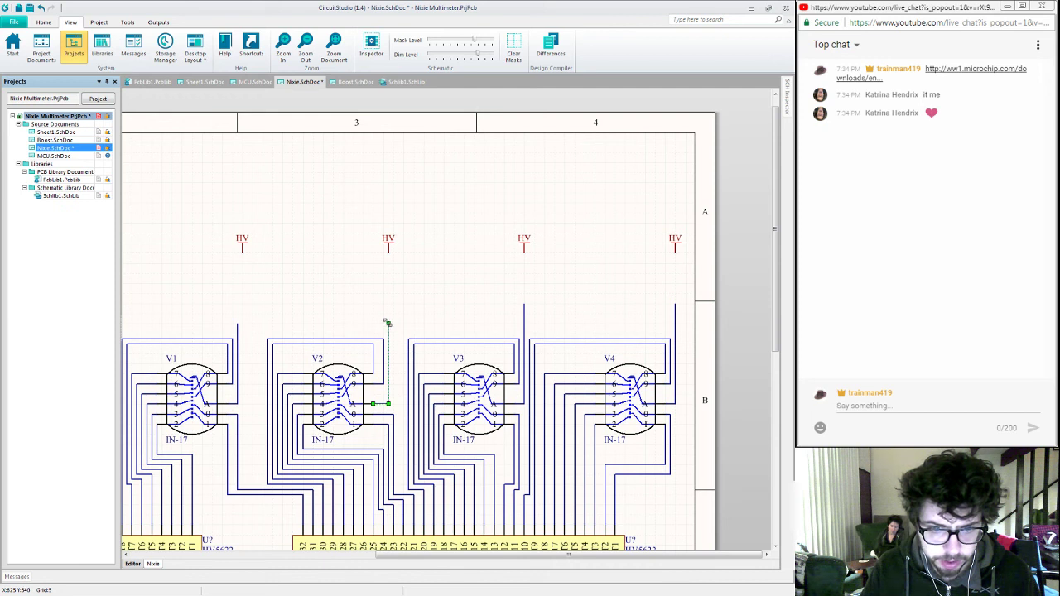
{"action": "left_click_drag", "start_coordinate": [389, 324], "coordinate": [394, 323]}
{"action": "left_click", "coordinate": [396, 327]}
{"action": "left_click", "coordinate": [396, 324]}
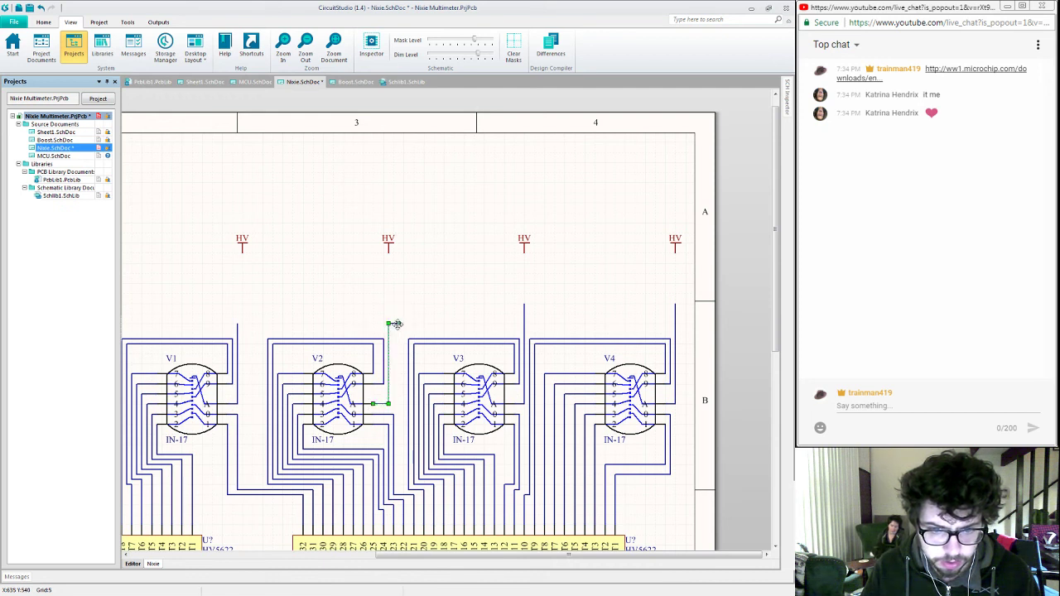
{"action": "key", "text": "Delete"}
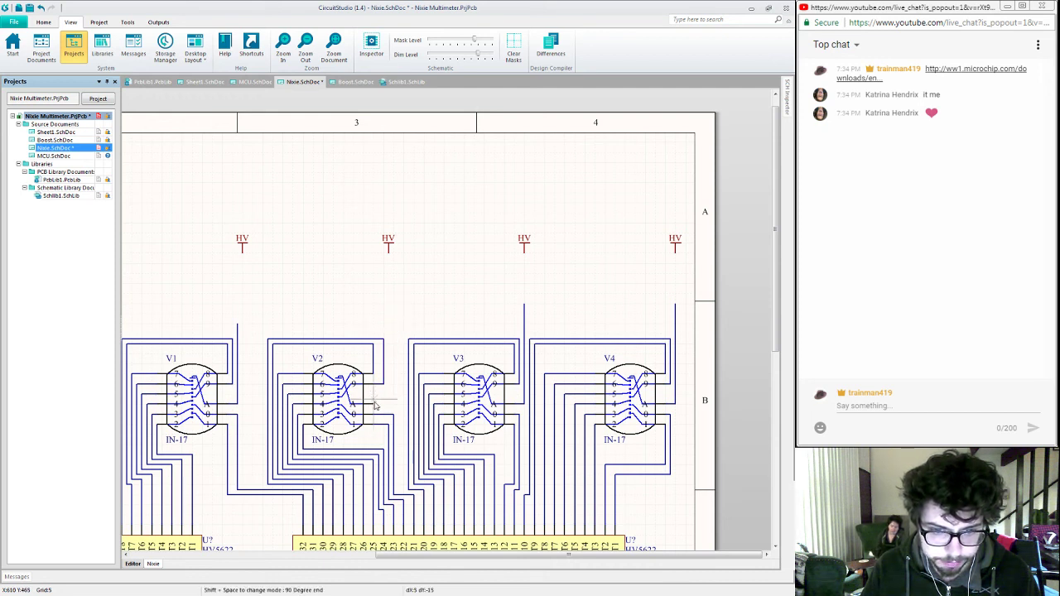
{"action": "left_click", "coordinate": [383, 363]}
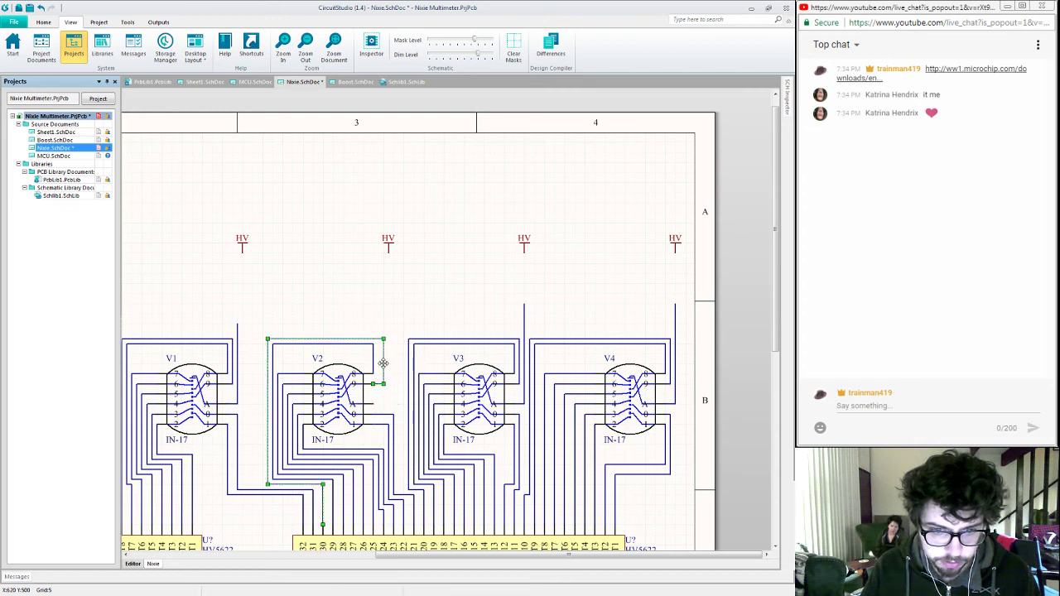
{"action": "left_click_drag", "start_coordinate": [381, 363], "coordinate": [377, 408]}
Step: Wire V2's anode pin out and straight up level with V3's anode wire, and extend V1's anode wire to the same height
{"action": "key", "text": "p"}
{"action": "key", "text": "w"}
{"action": "left_click", "coordinate": [375, 404]}
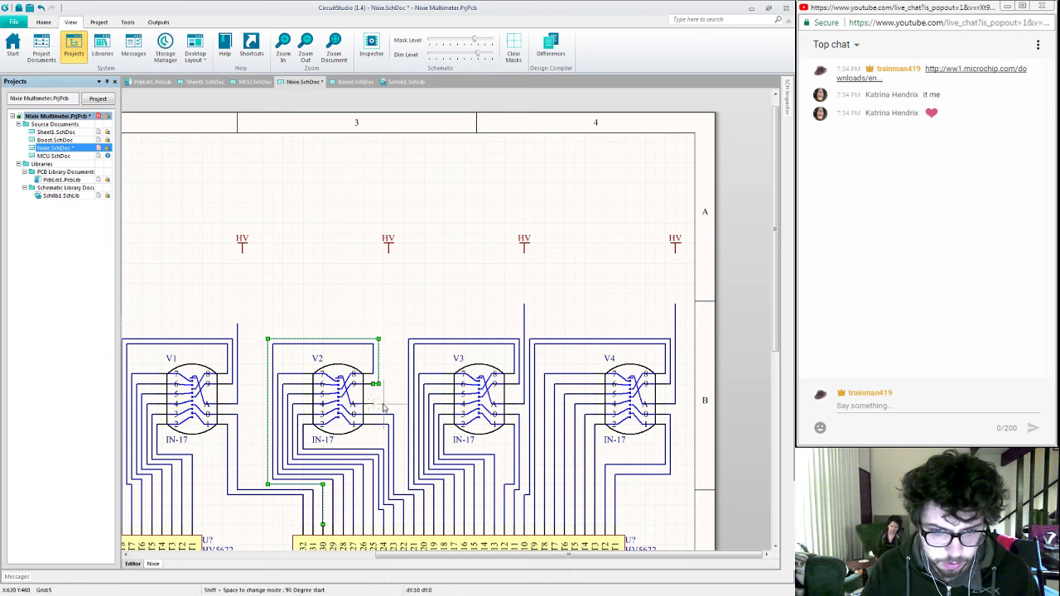
{"action": "left_click", "coordinate": [384, 404]}
{"action": "left_click", "coordinate": [383, 309]}
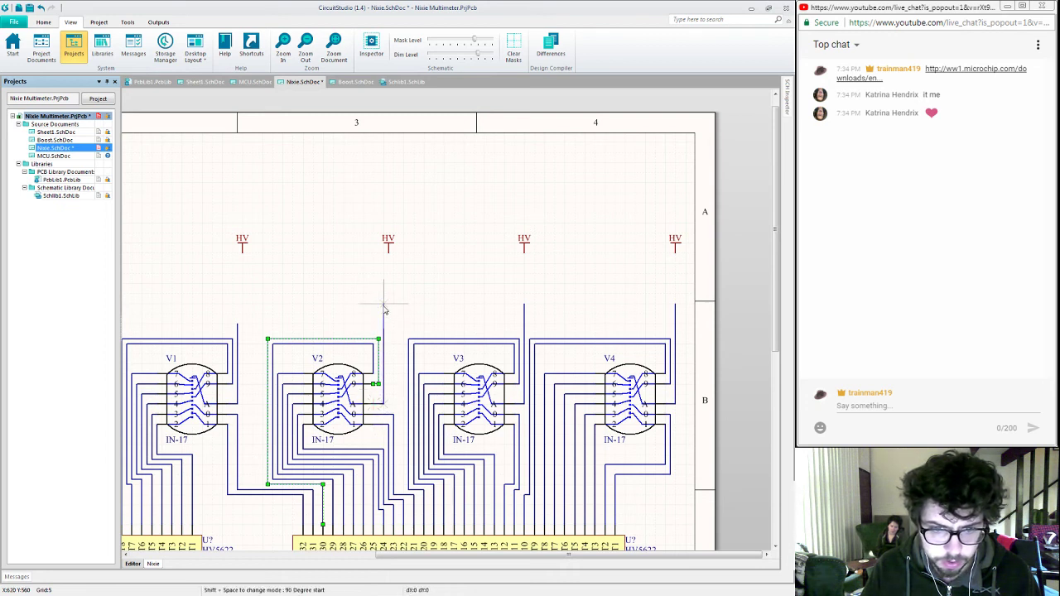
{"action": "right_click", "coordinate": [276, 300]}
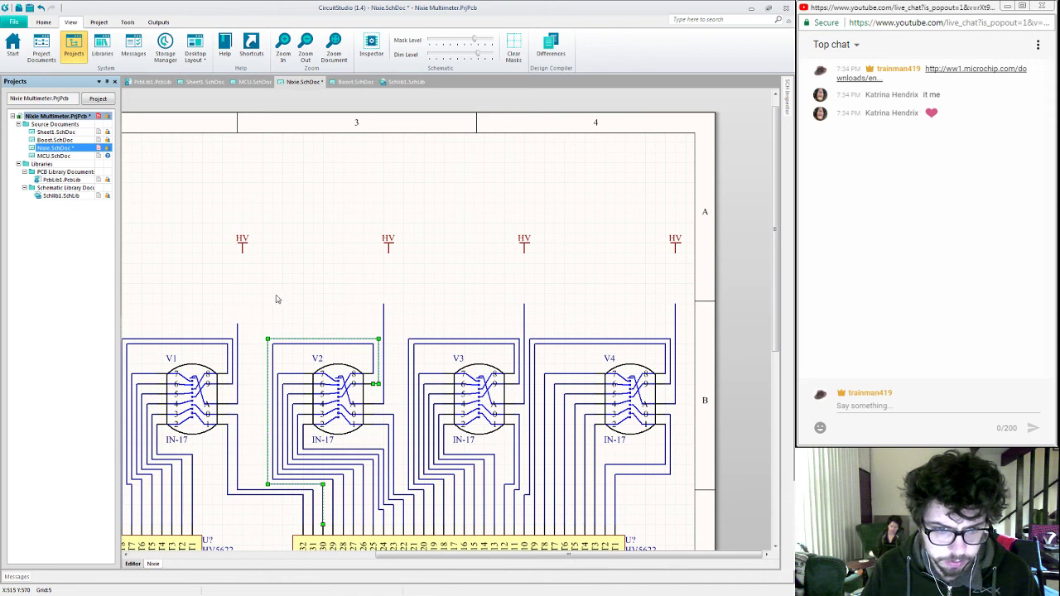
{"action": "left_click", "coordinate": [237, 329]}
{"action": "left_click_drag", "start_coordinate": [237, 331], "coordinate": [239, 307]}
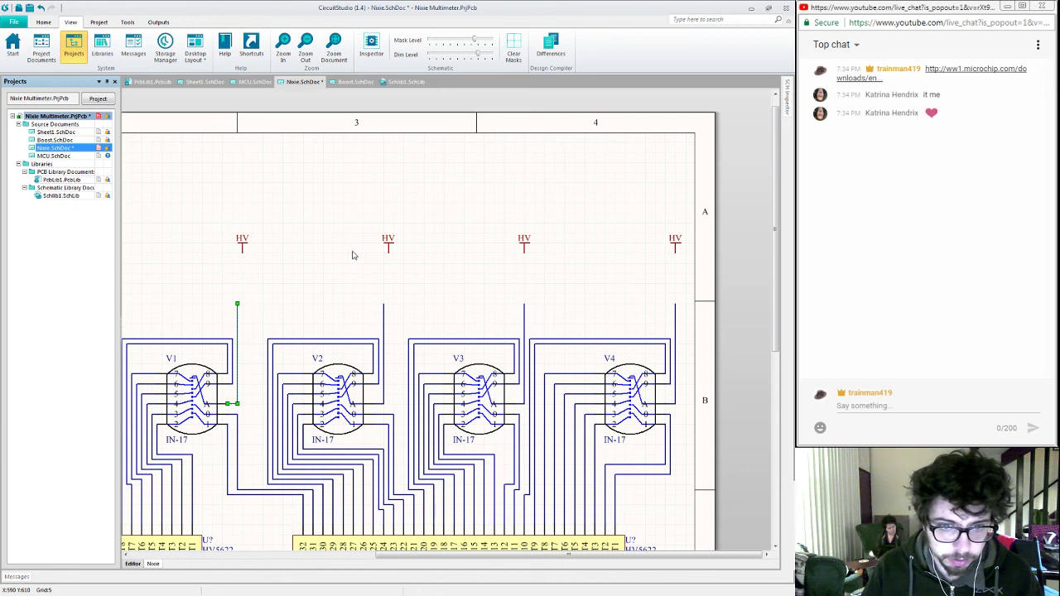
Step: Shift V2's HV port directly above its anode wire and save the schematic
{"action": "left_click_drag", "start_coordinate": [389, 253], "coordinate": [381, 250]}
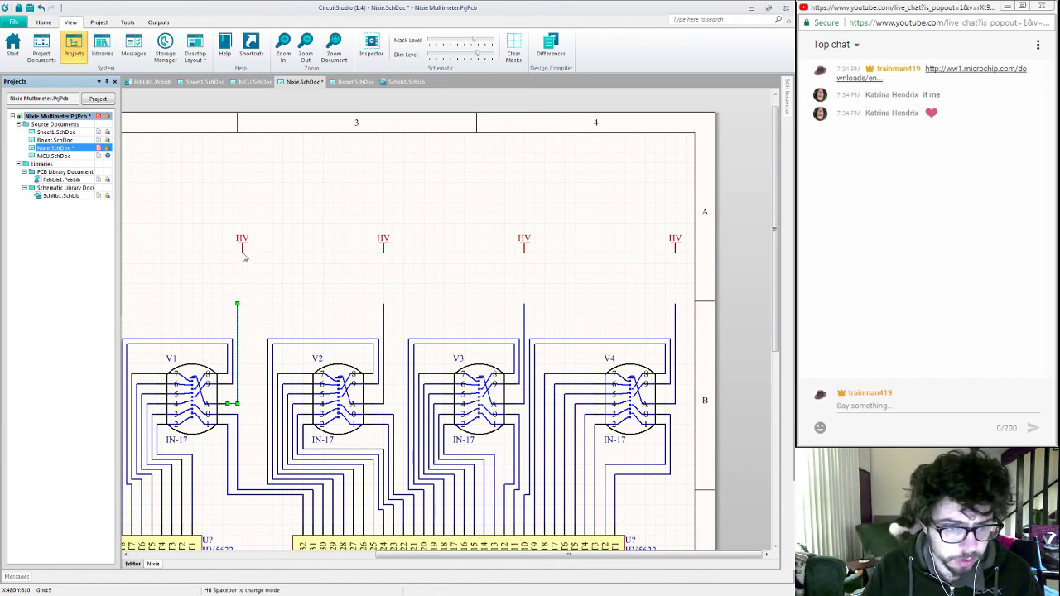
{"action": "left_click", "coordinate": [253, 346]}
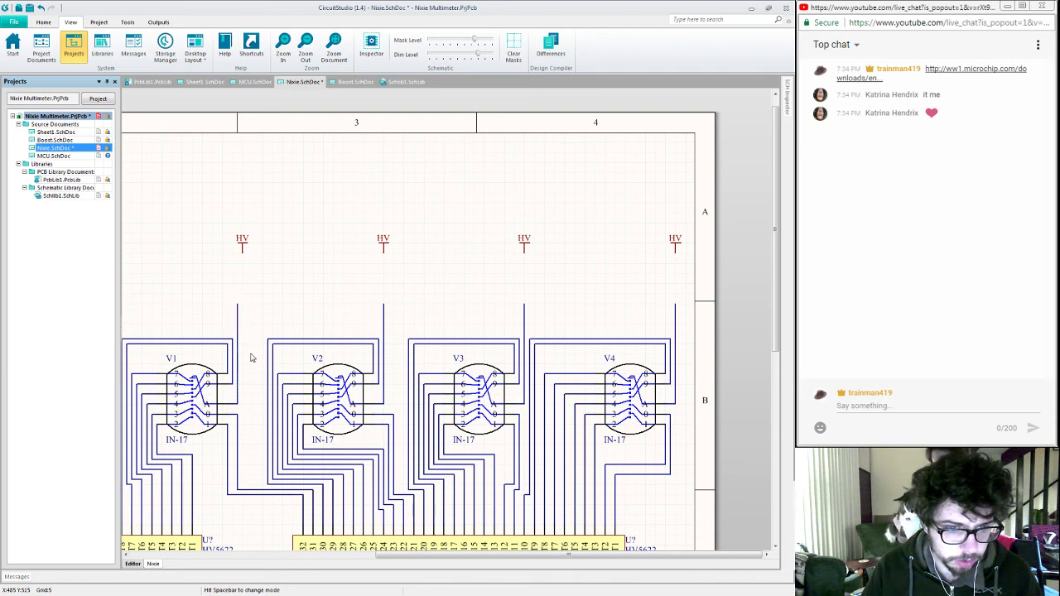
{"action": "right_click_drag", "start_coordinate": [253, 356], "coordinate": [268, 333]}
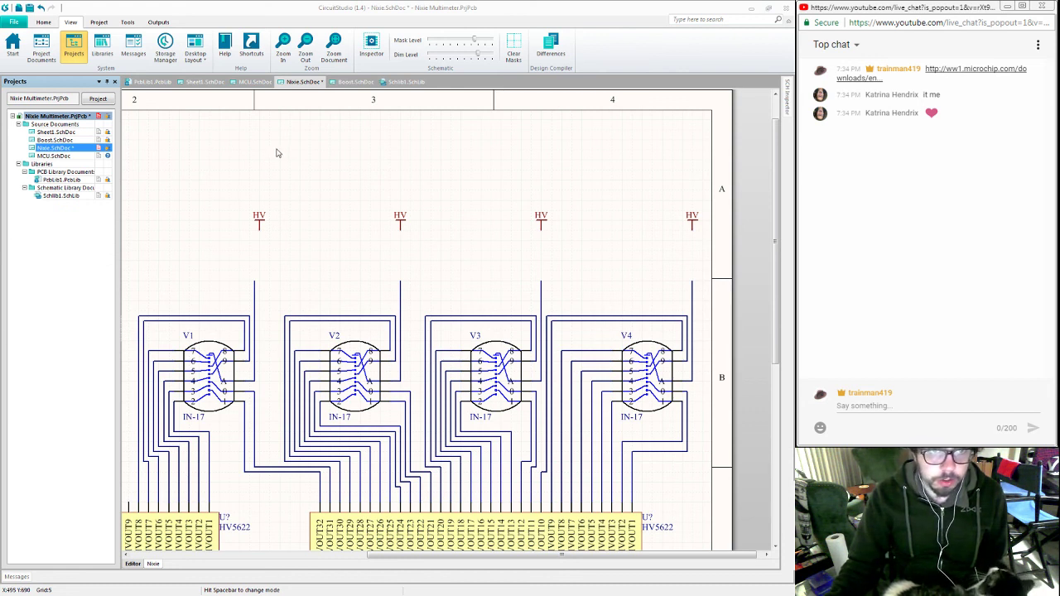
{"action": "left_click", "coordinate": [246, 146]}
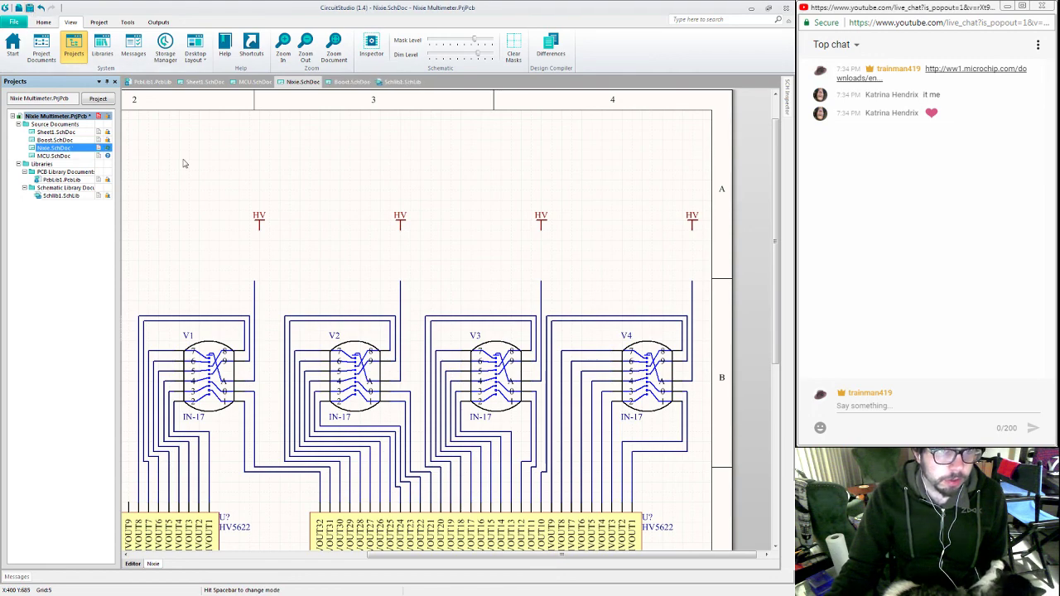
Step: Shift the vertical run of V1's anode wire away from the tube to line it up beneath its HV port
{"action": "scroll", "coordinate": [333, 240], "scroll_direction": "down", "scroll_amount": 3, "text": "ctrl"}
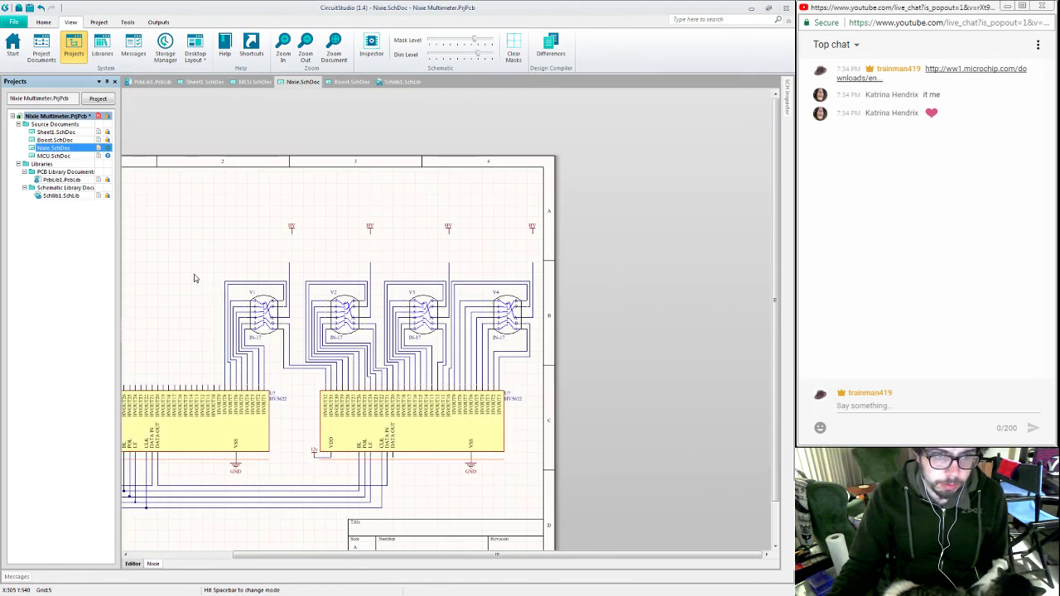
{"action": "right_click_drag", "start_coordinate": [201, 279], "coordinate": [335, 255]}
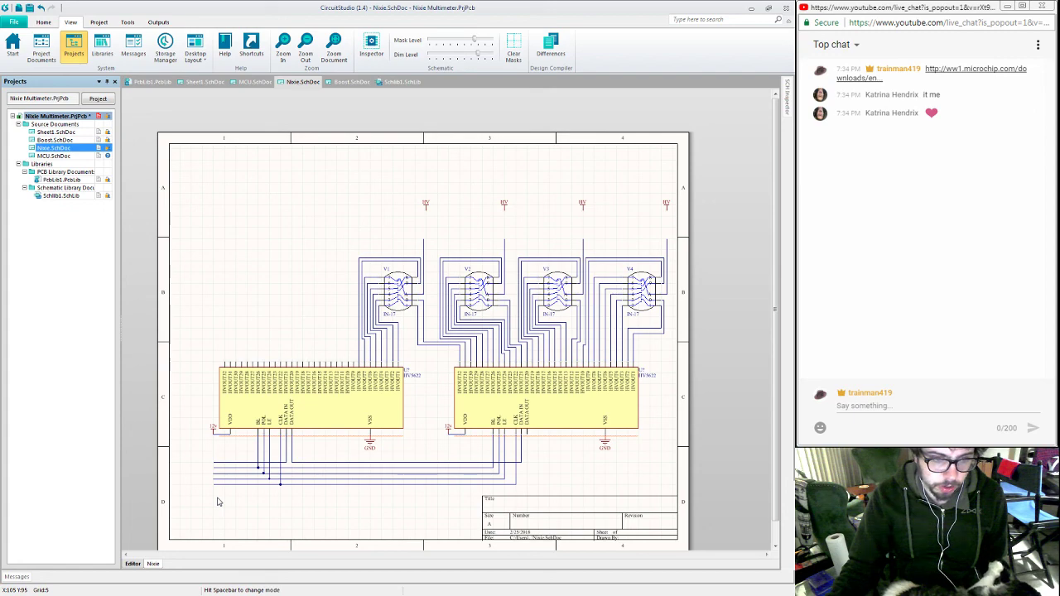
{"action": "mouse_move", "coordinate": [213, 513]}
{"action": "right_mouse_down"}
{"action": "mouse_move", "coordinate": [225, 501]}
{"action": "mouse_move", "coordinate": [201, 504]}
{"action": "right_mouse_up"}
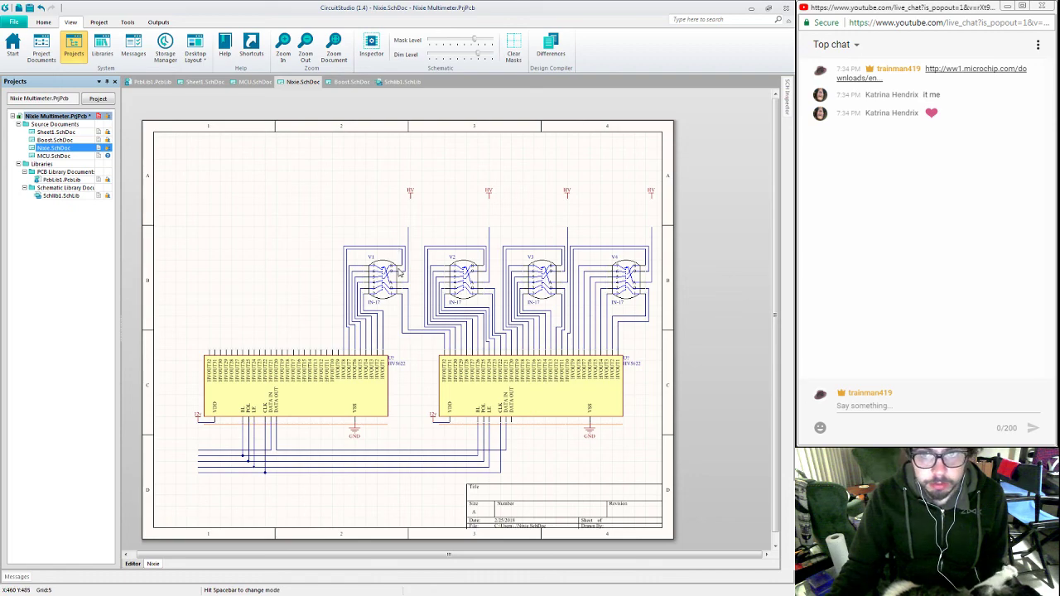
{"action": "scroll", "coordinate": [412, 299], "scroll_direction": "up", "scroll_amount": 5, "text": "ctrl"}
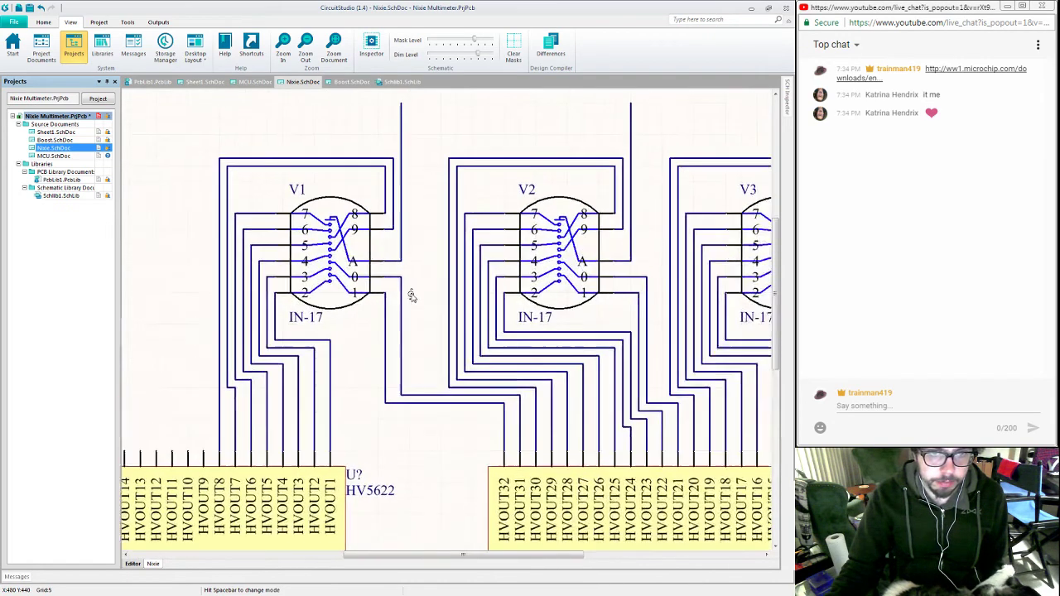
{"action": "right_click_drag", "start_coordinate": [417, 263], "coordinate": [385, 356]}
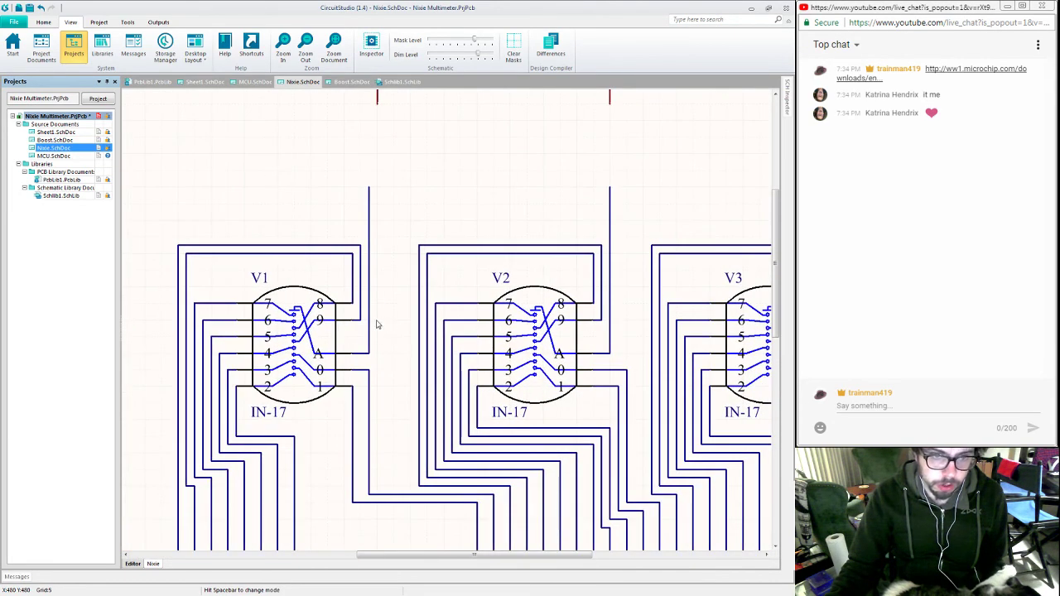
{"action": "left_click_drag", "start_coordinate": [369, 321], "coordinate": [376, 321]}
{"action": "mouse_move", "coordinate": [369, 432]}
{"action": "left_mouse_down"}
{"action": "mouse_move", "coordinate": [355, 436]}
{"action": "mouse_move", "coordinate": [369, 430]}
{"action": "left_mouse_up"}
{"action": "left_click", "coordinate": [389, 411]}
Step: Fit the whole nixie schematic sheet in the view to check the overall layout
{"action": "middle_click_drag", "start_coordinate": [393, 399], "coordinate": [393, 400]}
{"action": "scroll", "coordinate": [394, 401], "scroll_direction": "down", "scroll_amount": 1, "text": "ctrl"}
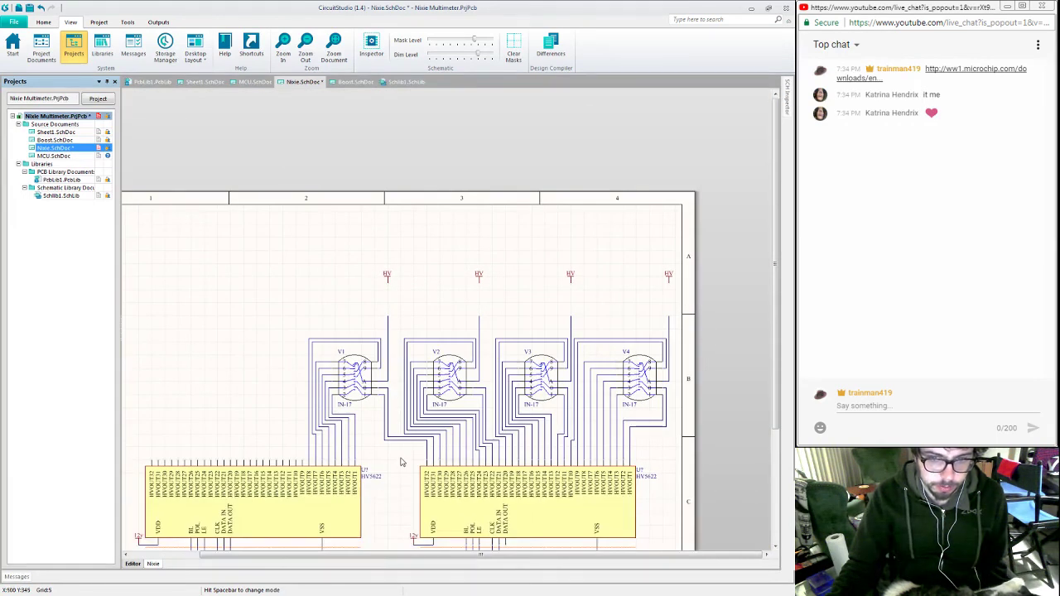
{"action": "scroll", "coordinate": [400, 460], "scroll_direction": "down", "scroll_amount": 1, "text": "ctrl"}
{"action": "middle_click_drag", "start_coordinate": [400, 461], "coordinate": [398, 464]}
{"action": "right_click_drag", "start_coordinate": [398, 465], "coordinate": [410, 379]}
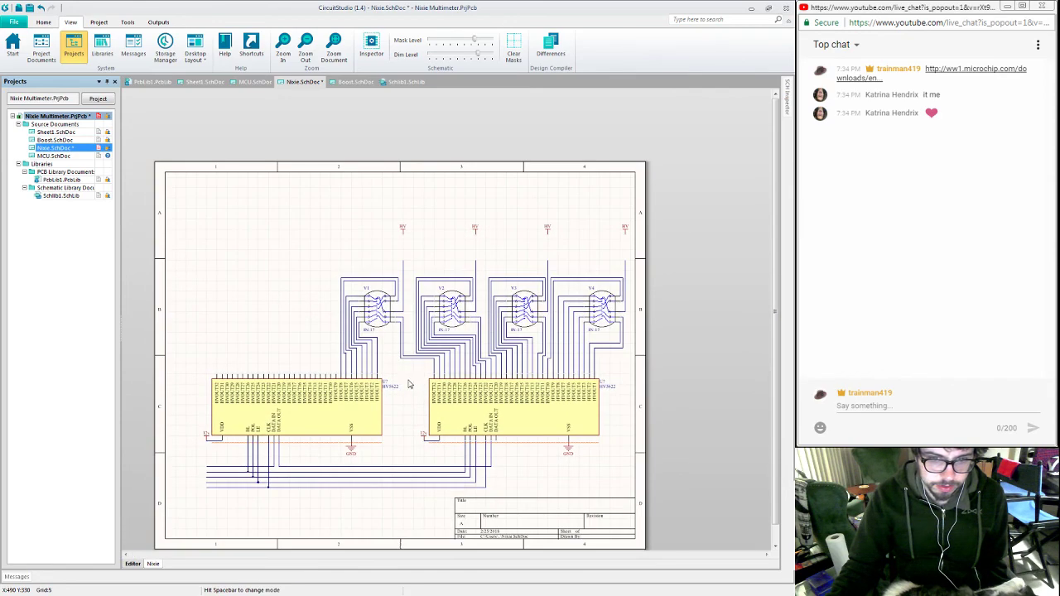
{"action": "right_click_drag", "start_coordinate": [400, 451], "coordinate": [416, 406]}
{"action": "right_click", "coordinate": [417, 405]}
{"action": "mouse_move", "coordinate": [464, 452]}
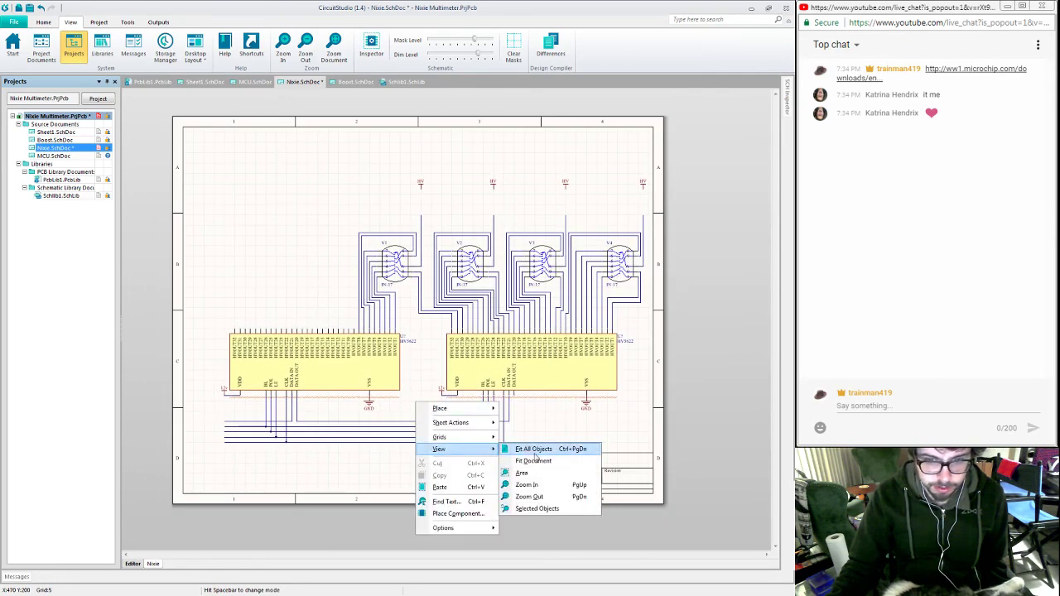
{"action": "left_click", "coordinate": [543, 464]}
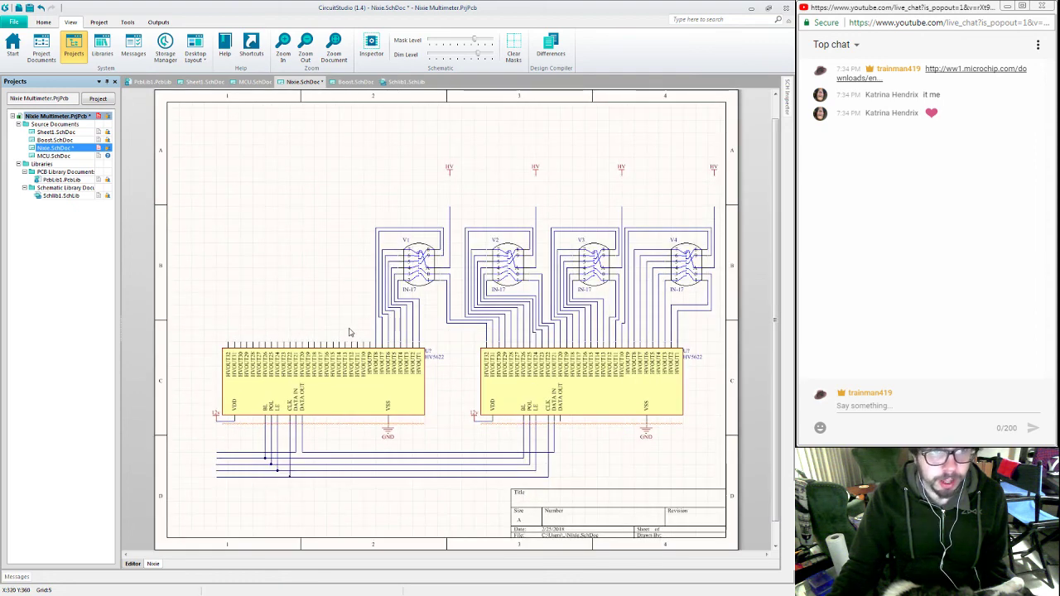